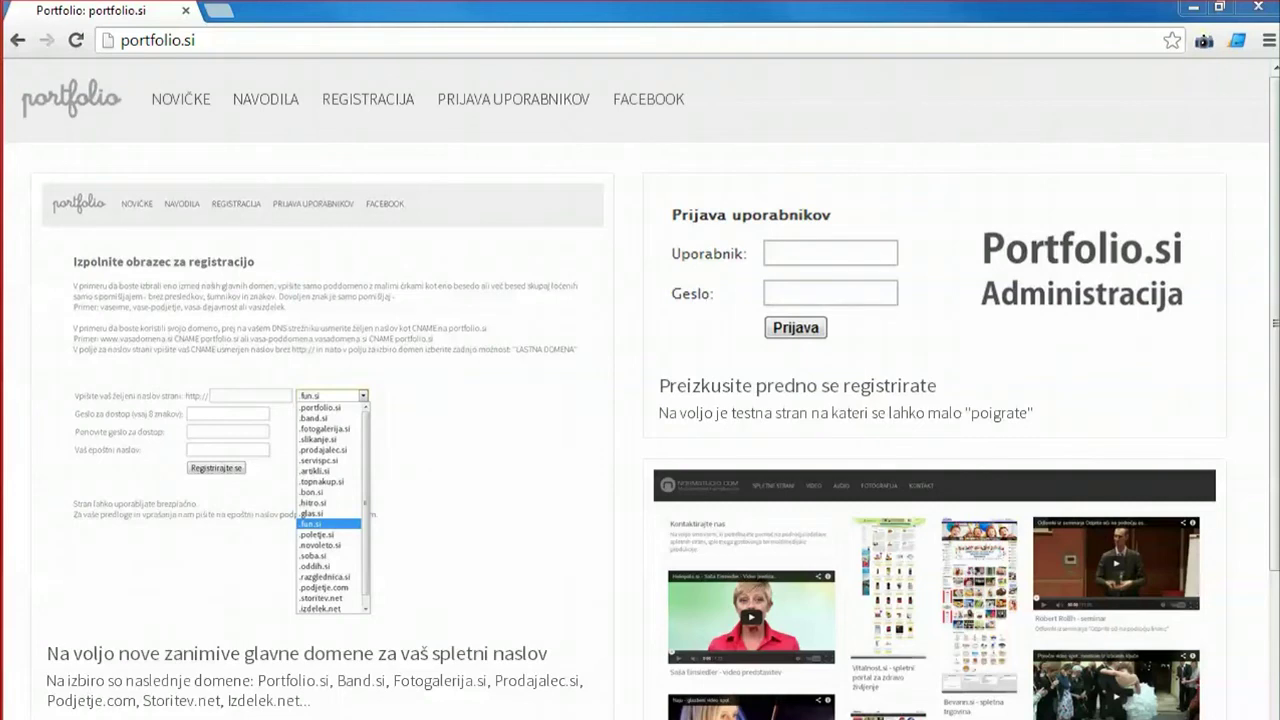
Start a new registration and enter makeup as the site name on the .portfolio.si domain.
left_click(369, 101)
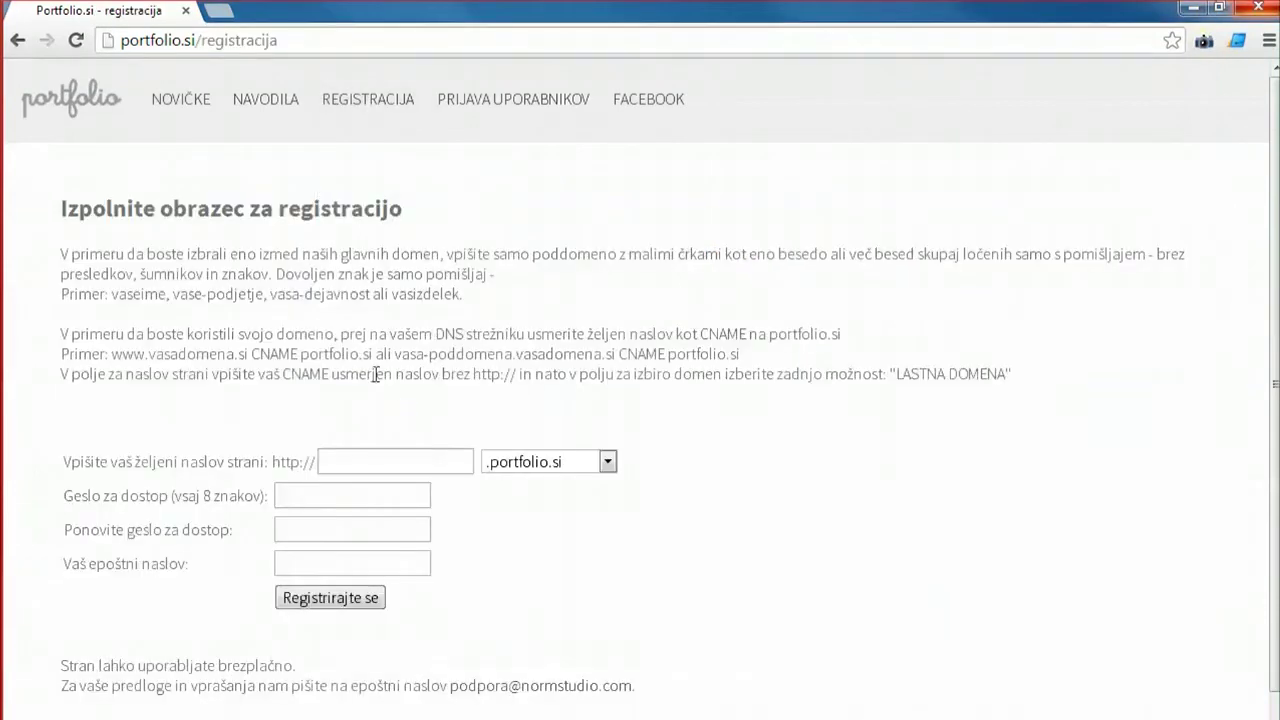
left_click(404, 452)
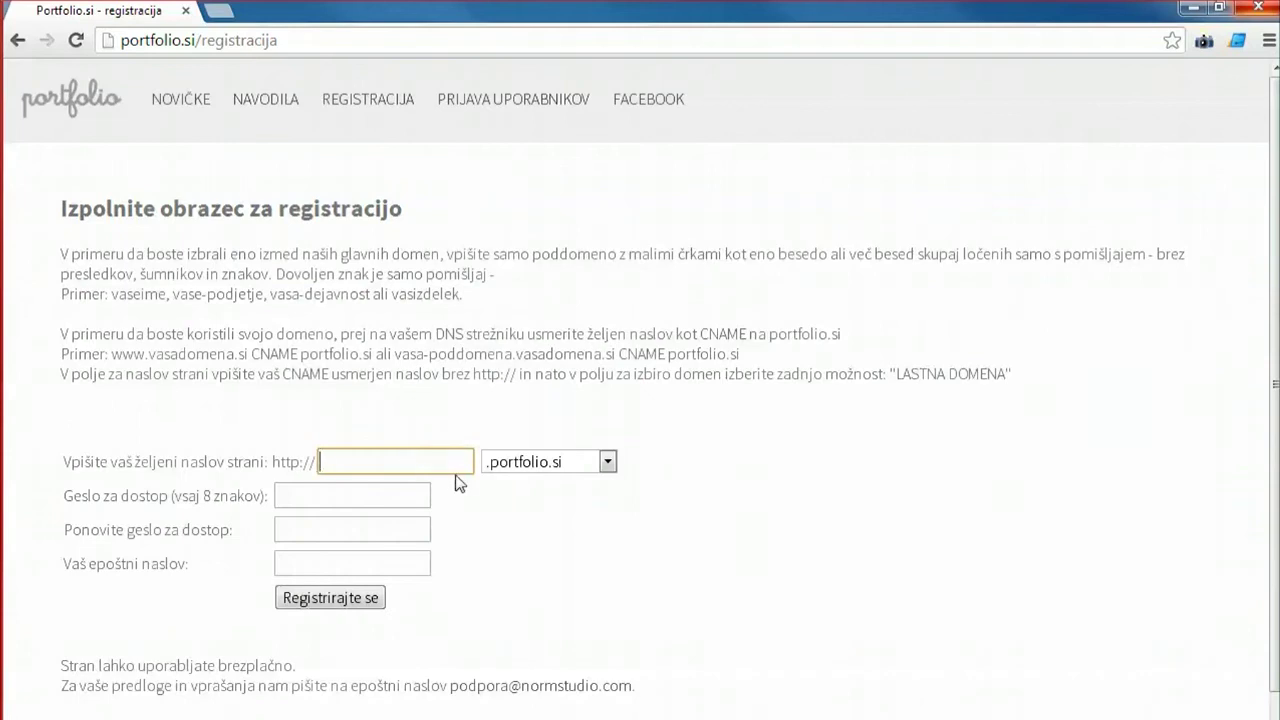
left_click(526, 468)
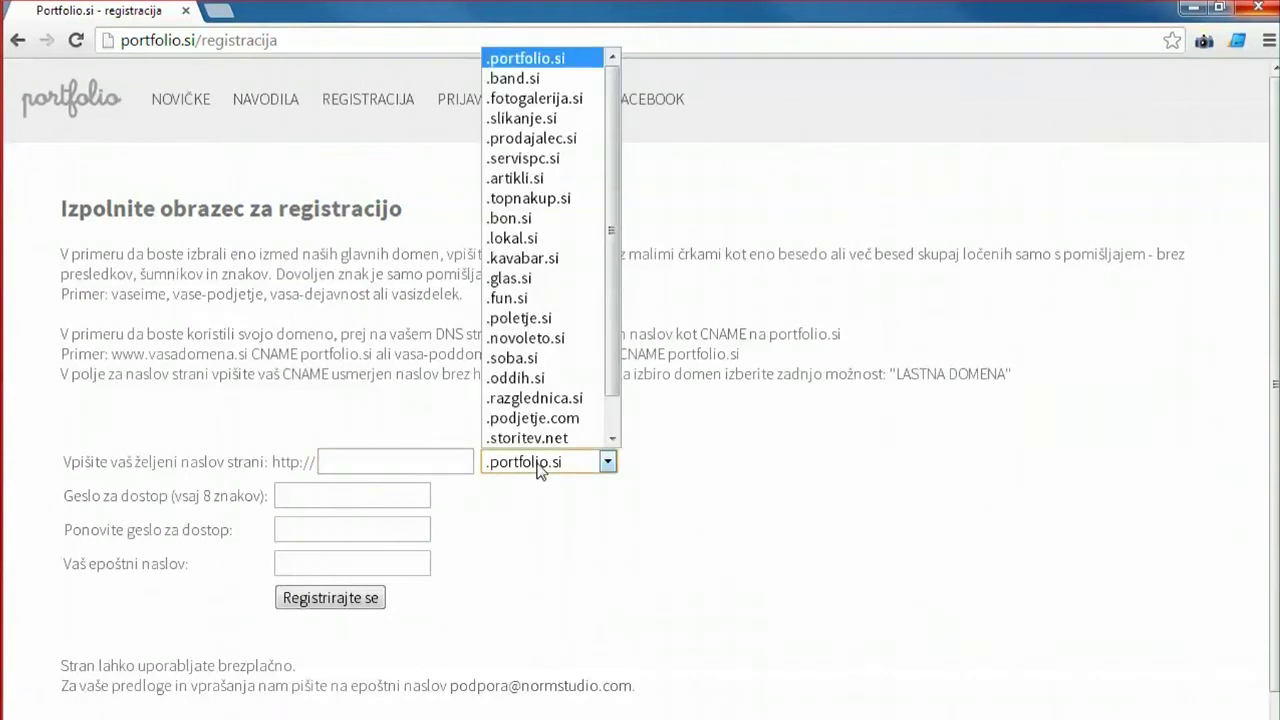
scroll(530, 280, "down", 1)
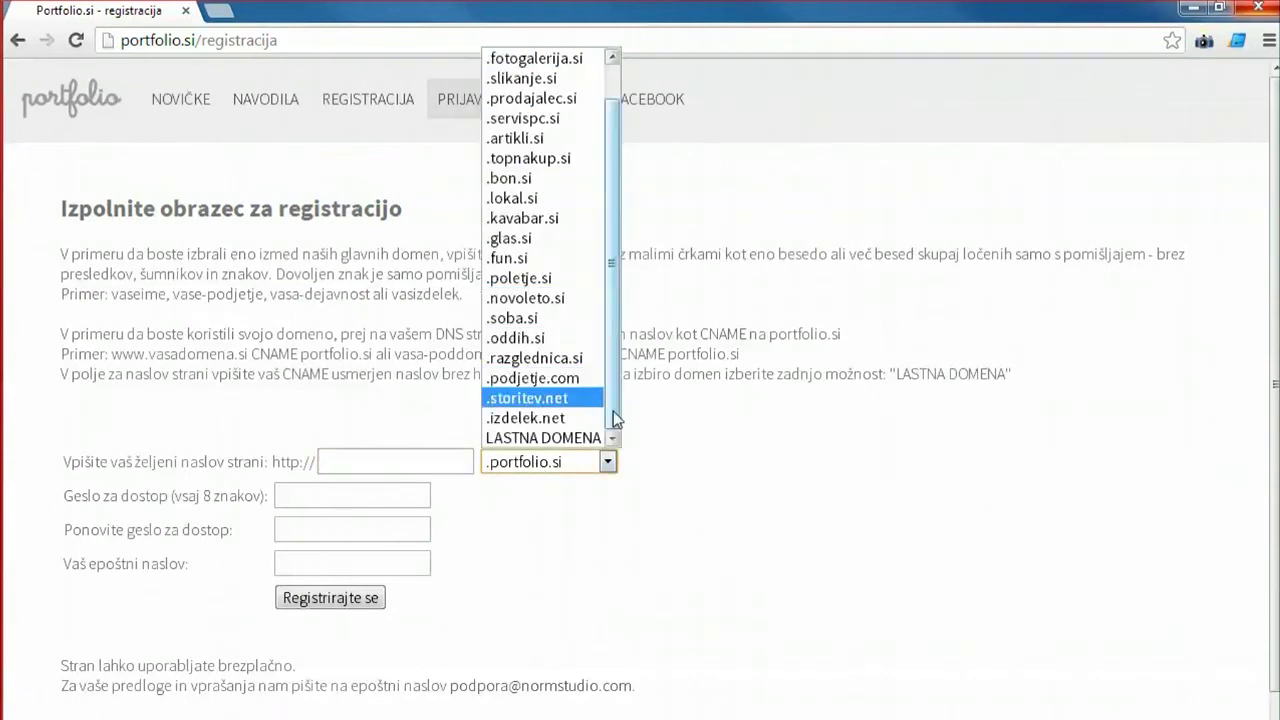
scroll(613, 411, "up", 1)
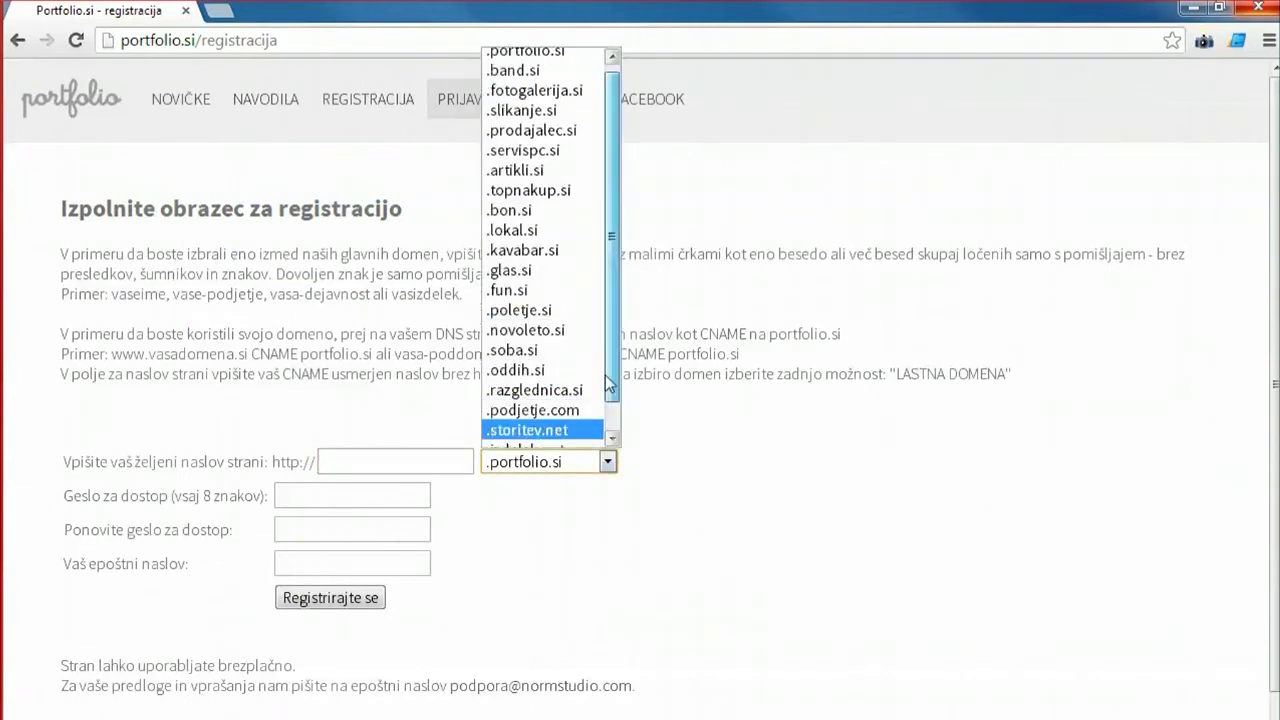
left_click(541, 62)
scroll(431, 415, "down", 1)
left_click(431, 404)
type("m")
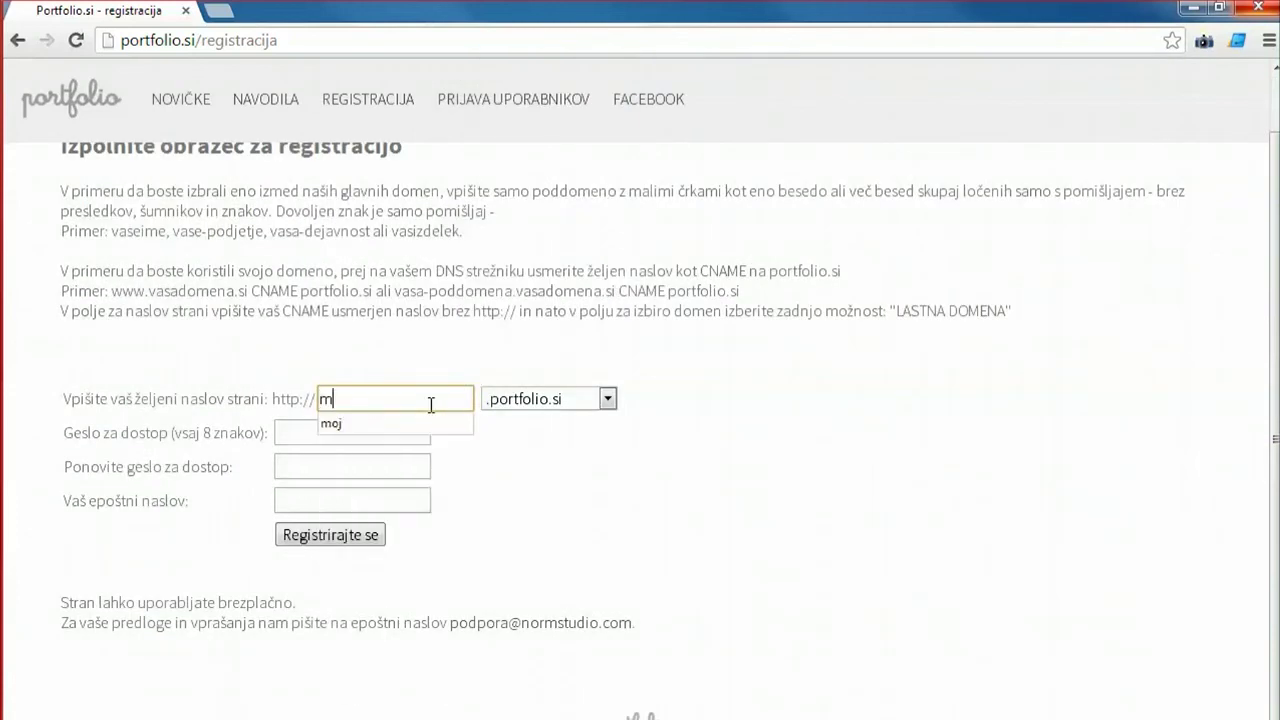
type("akeup")
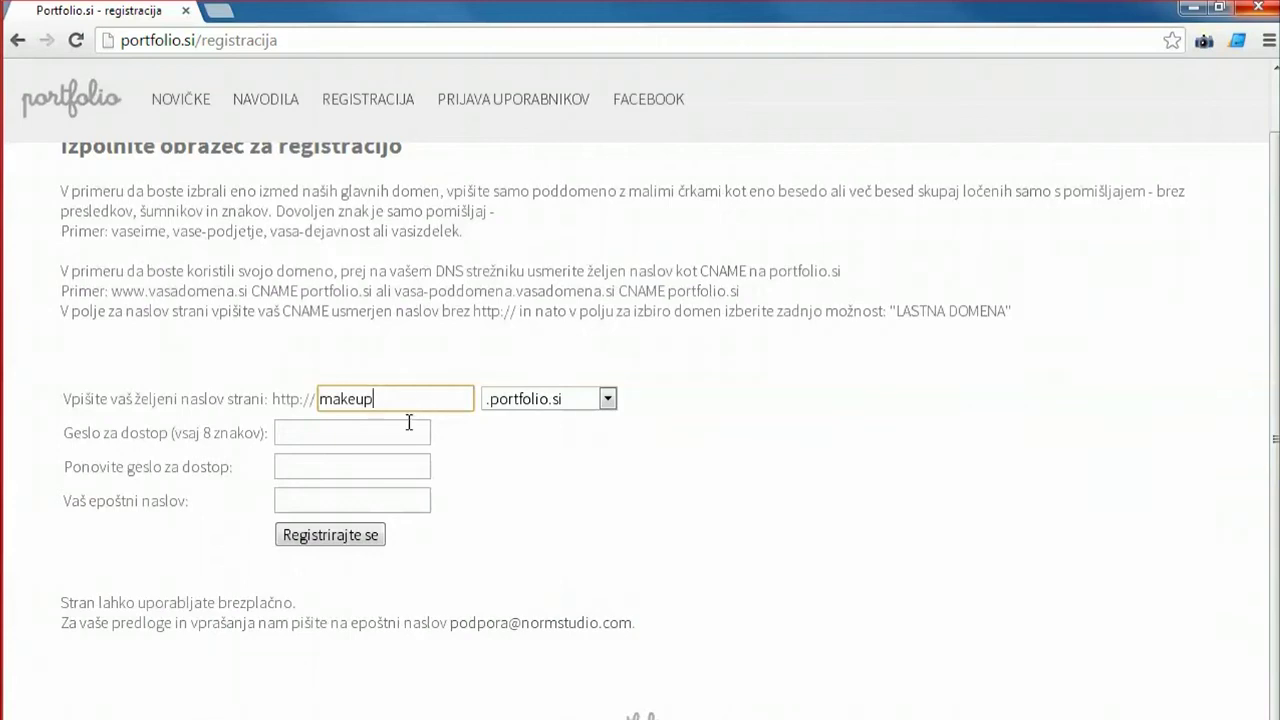
Enter the account password twice and fill in the e-mail address.
left_click(405, 428)
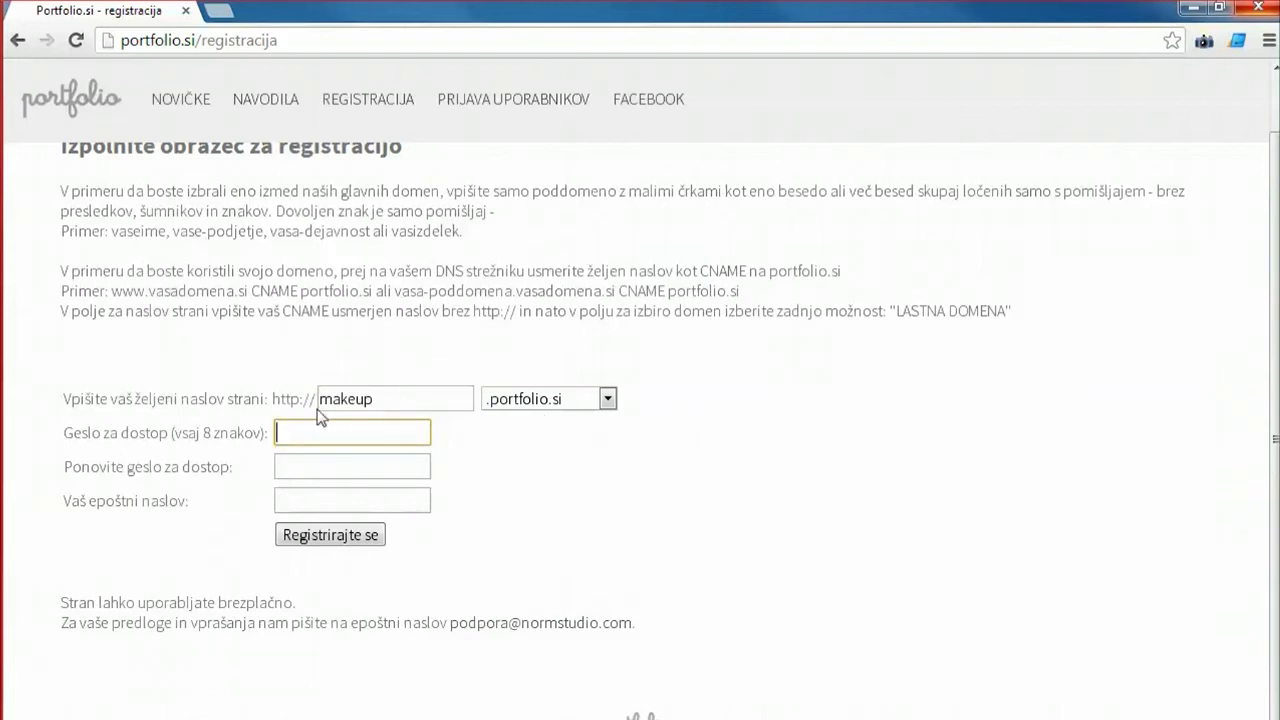
type("••••")
key("Tab")
type("••••")
left_click(371, 505)
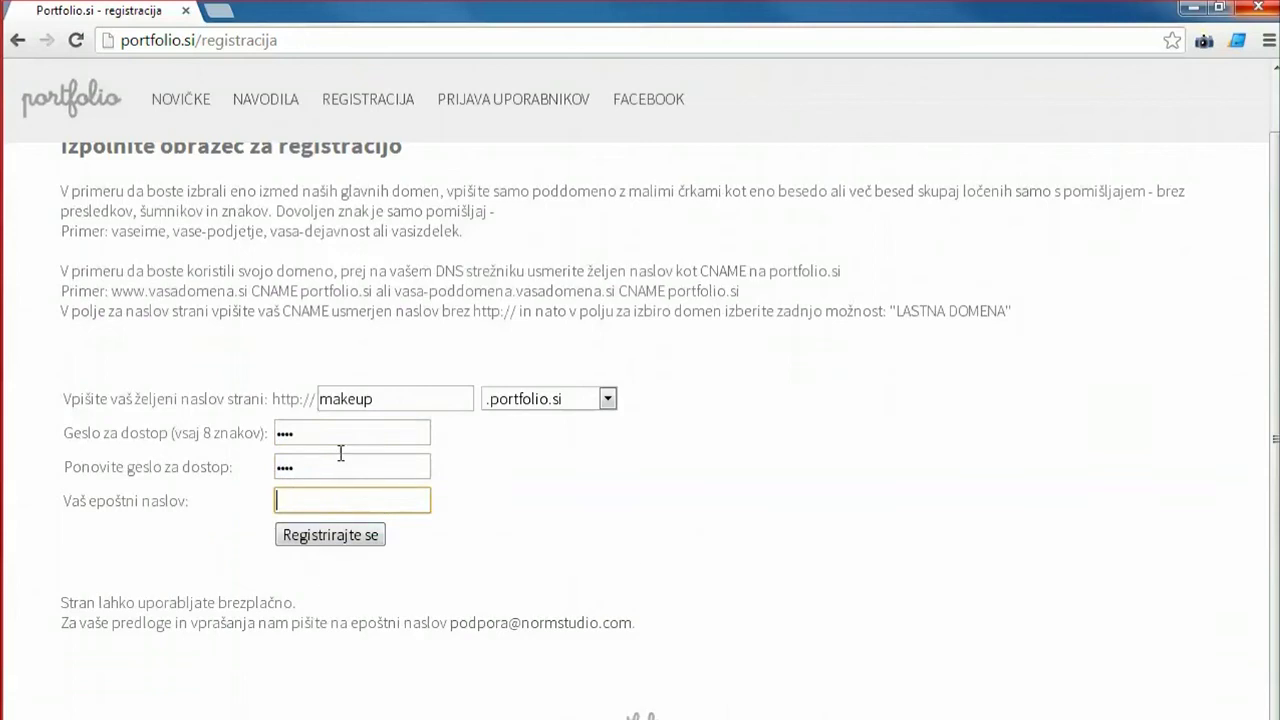
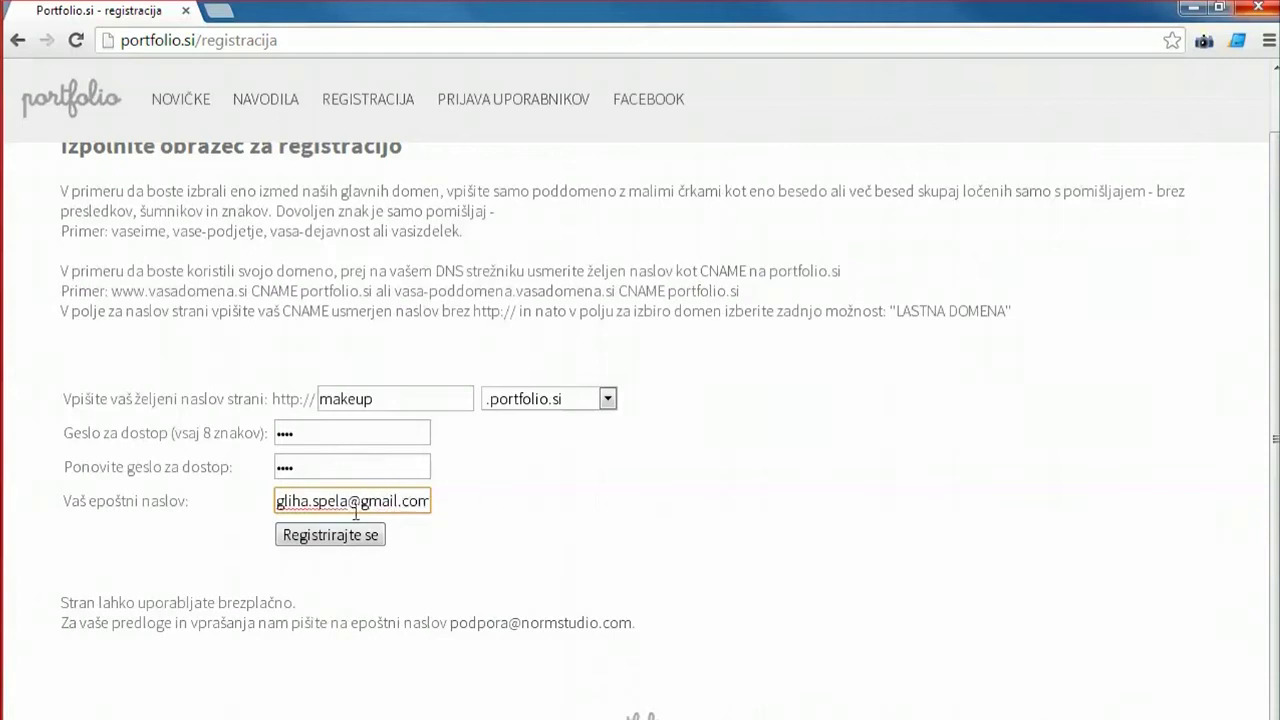
Submit the registration, then open makeup.portfolio.si and its /admin login page in new tabs.
left_click(302, 536)
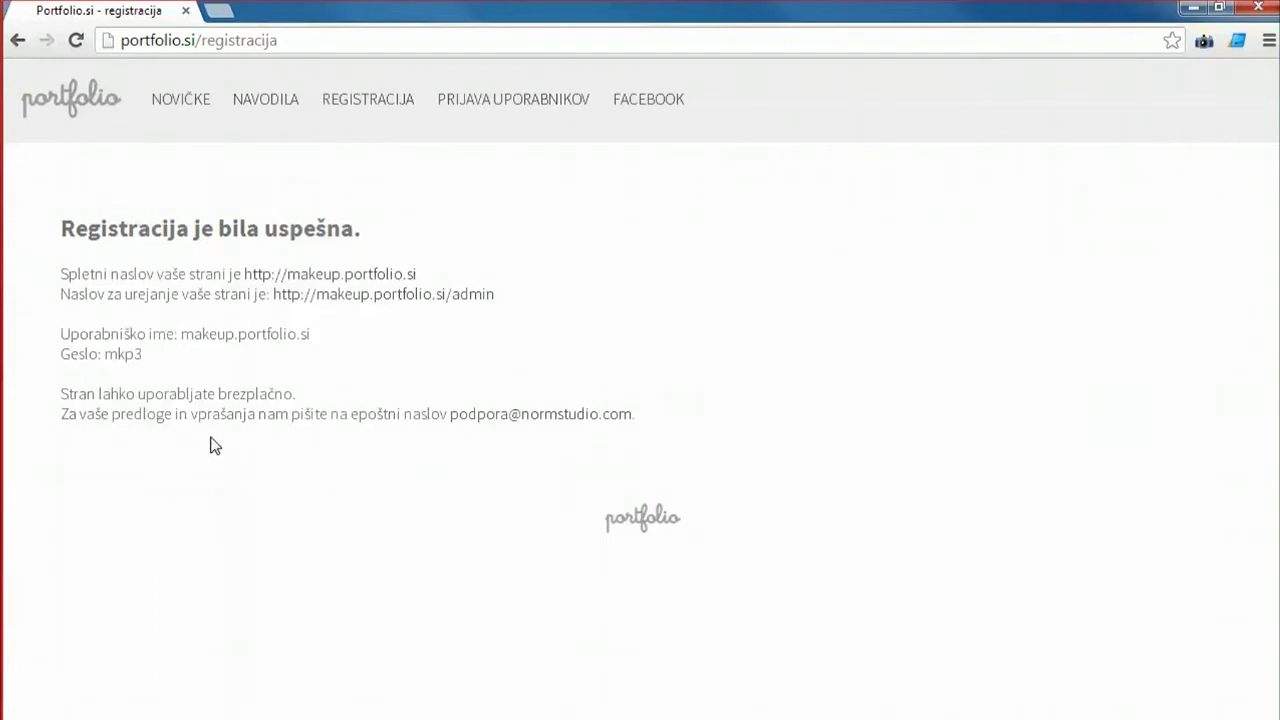
right_click(349, 284)
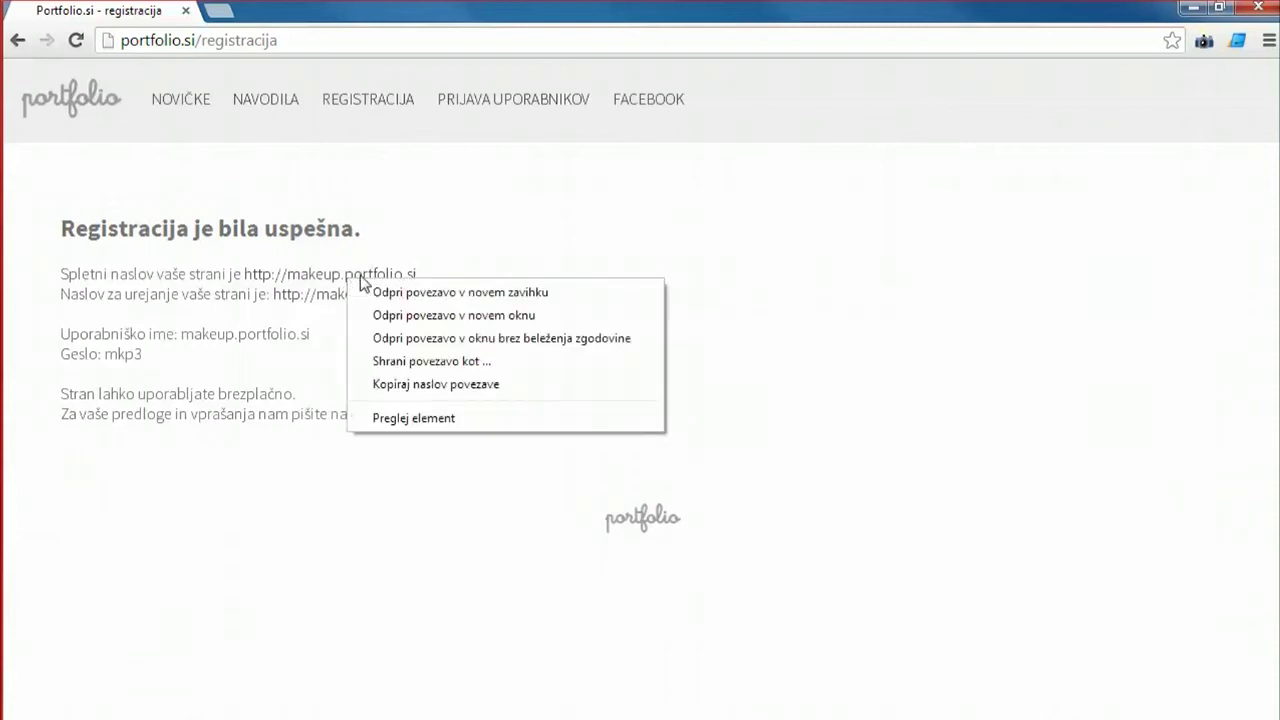
left_click(397, 292)
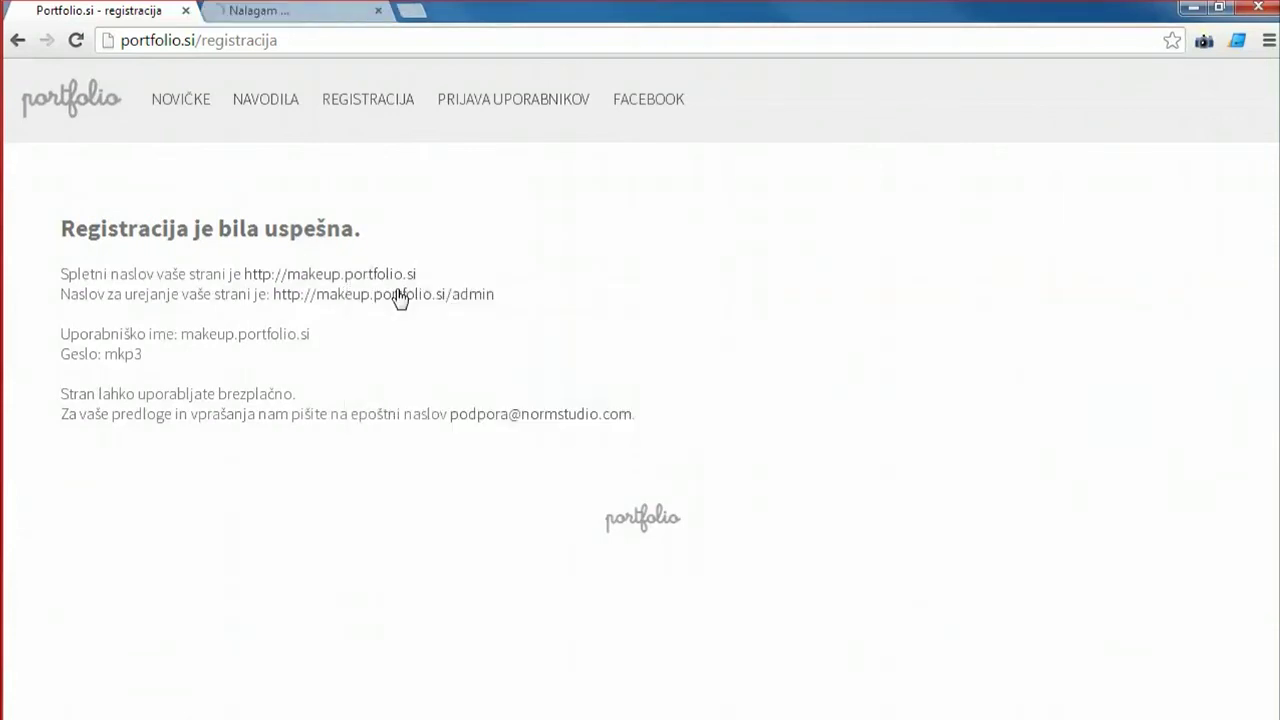
left_click(246, 11)
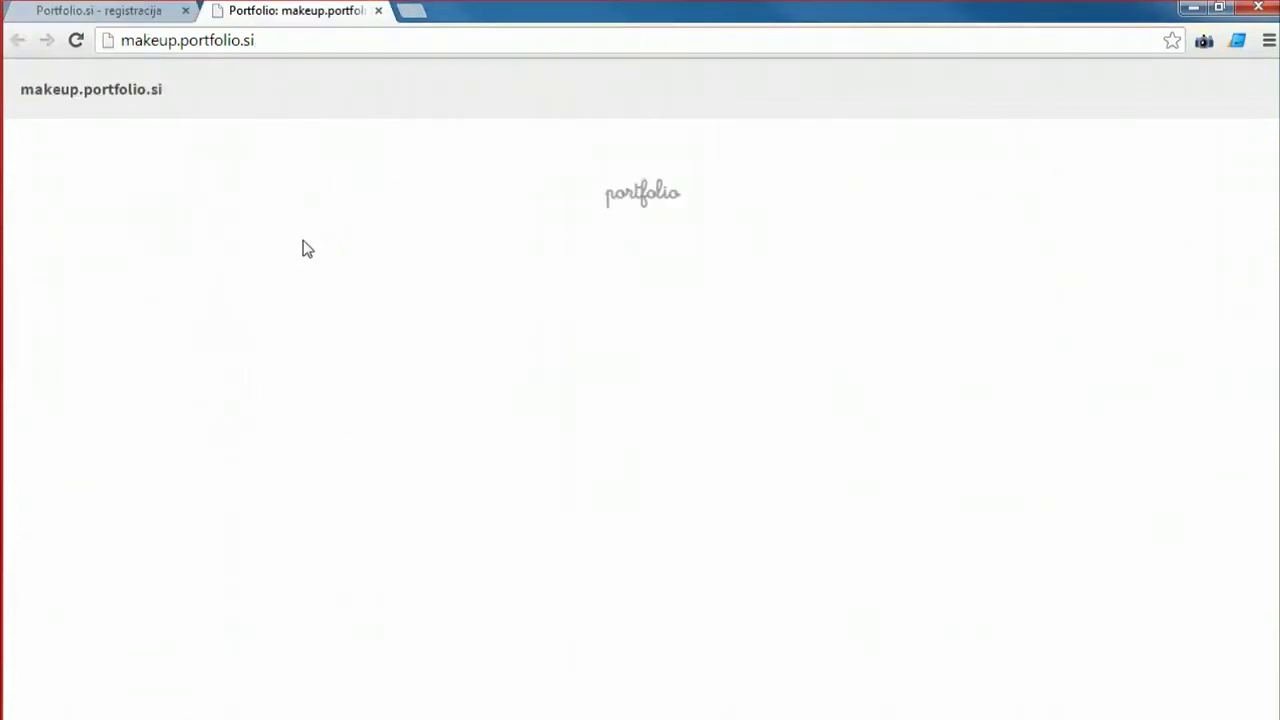
left_click(33, 12)
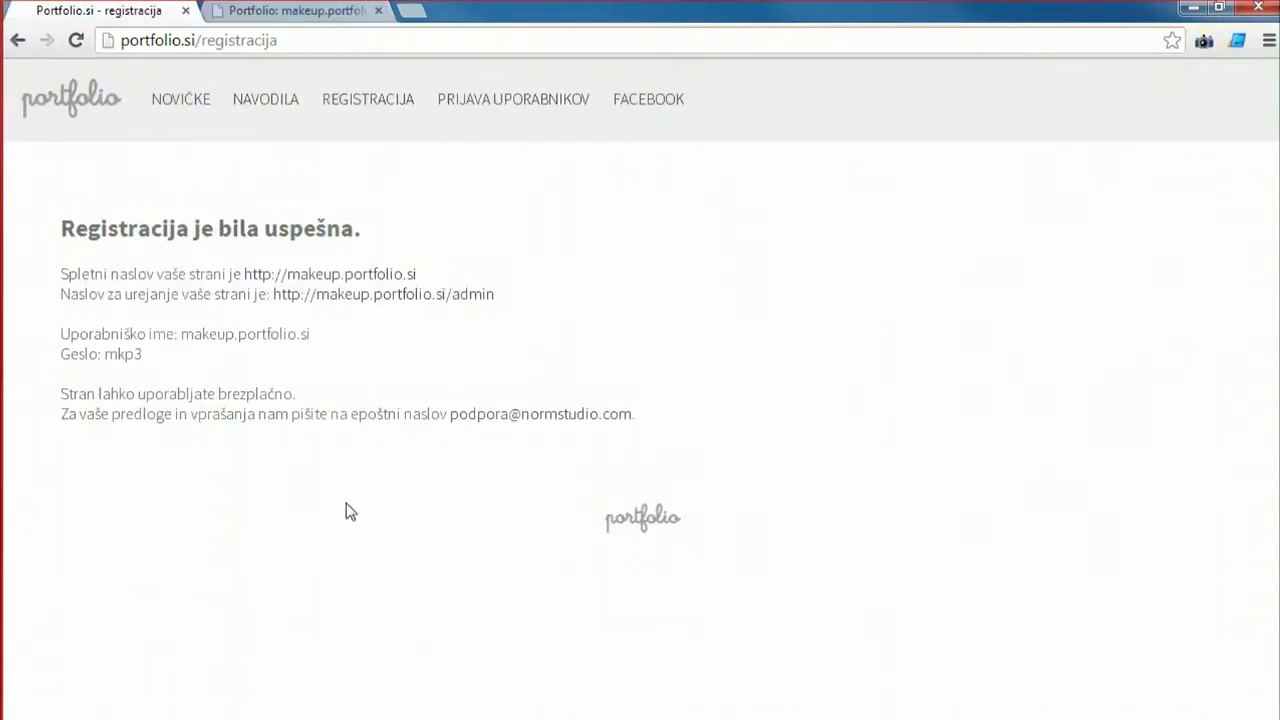
right_click(397, 299)
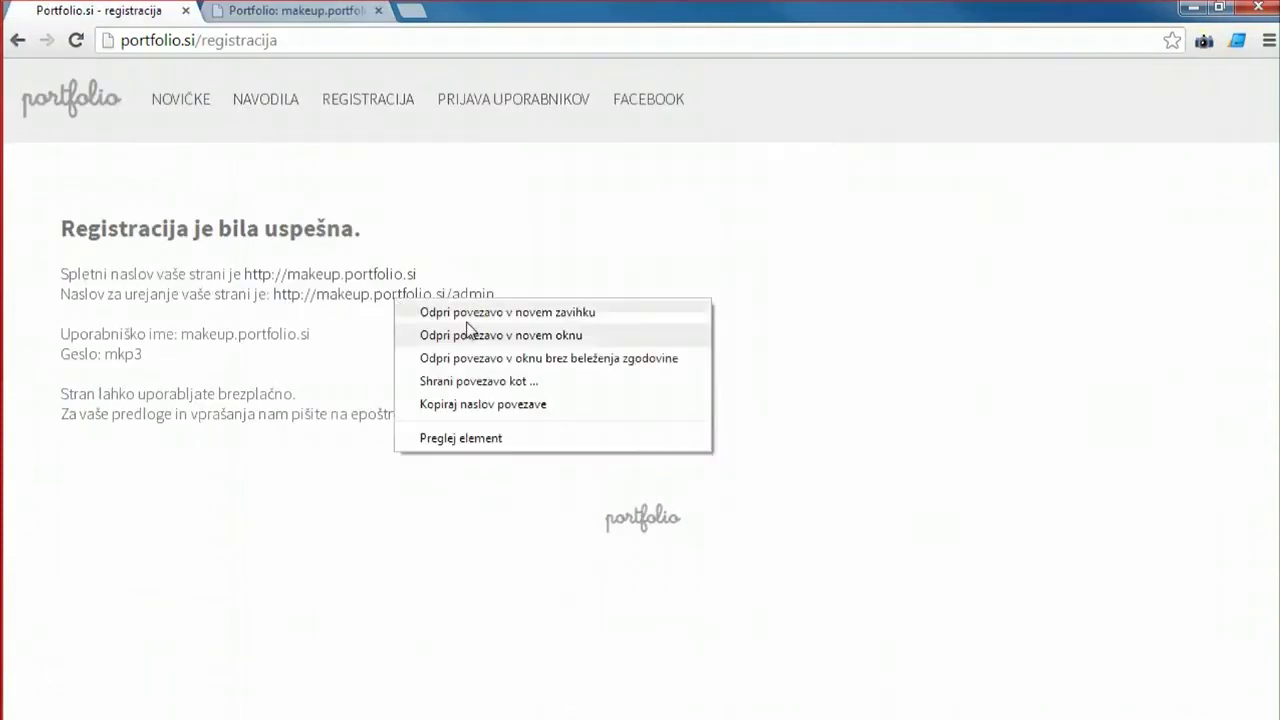
left_click(467, 308)
Copy the username makeup.portfolio.si from the confirmation page into the admin Uporabnik field.
left_click(443, 12)
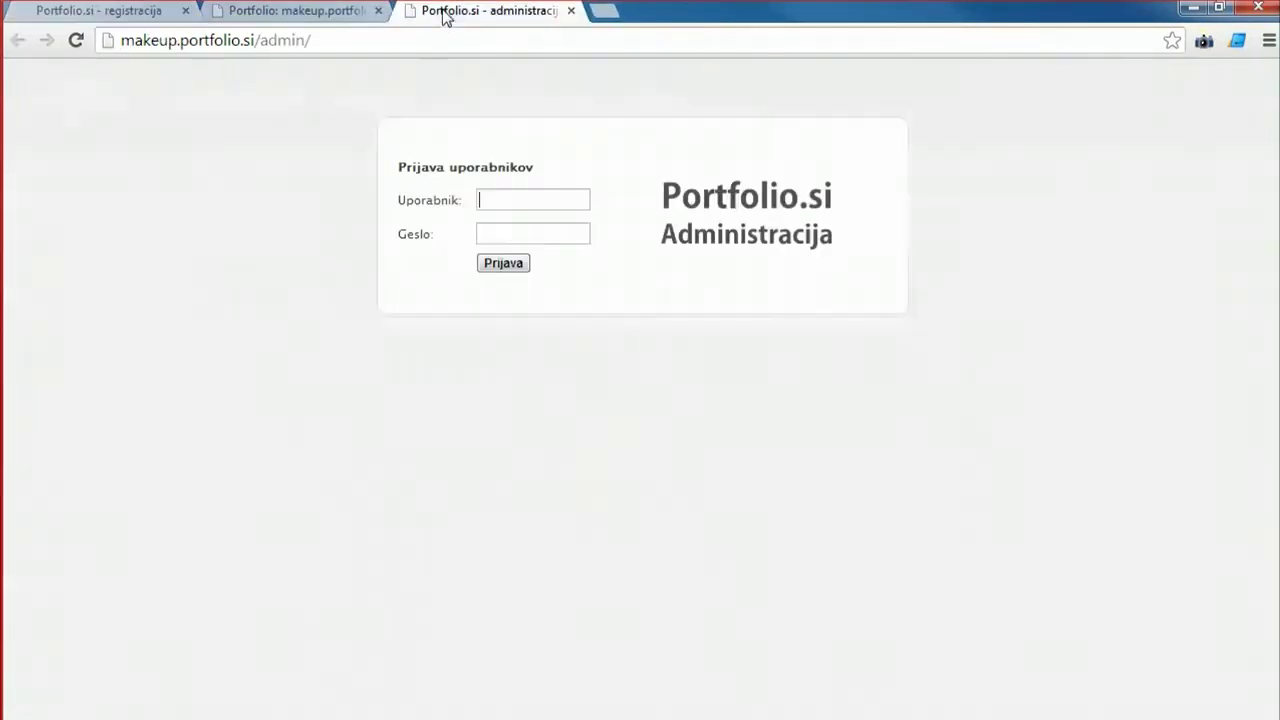
left_click(26, 9)
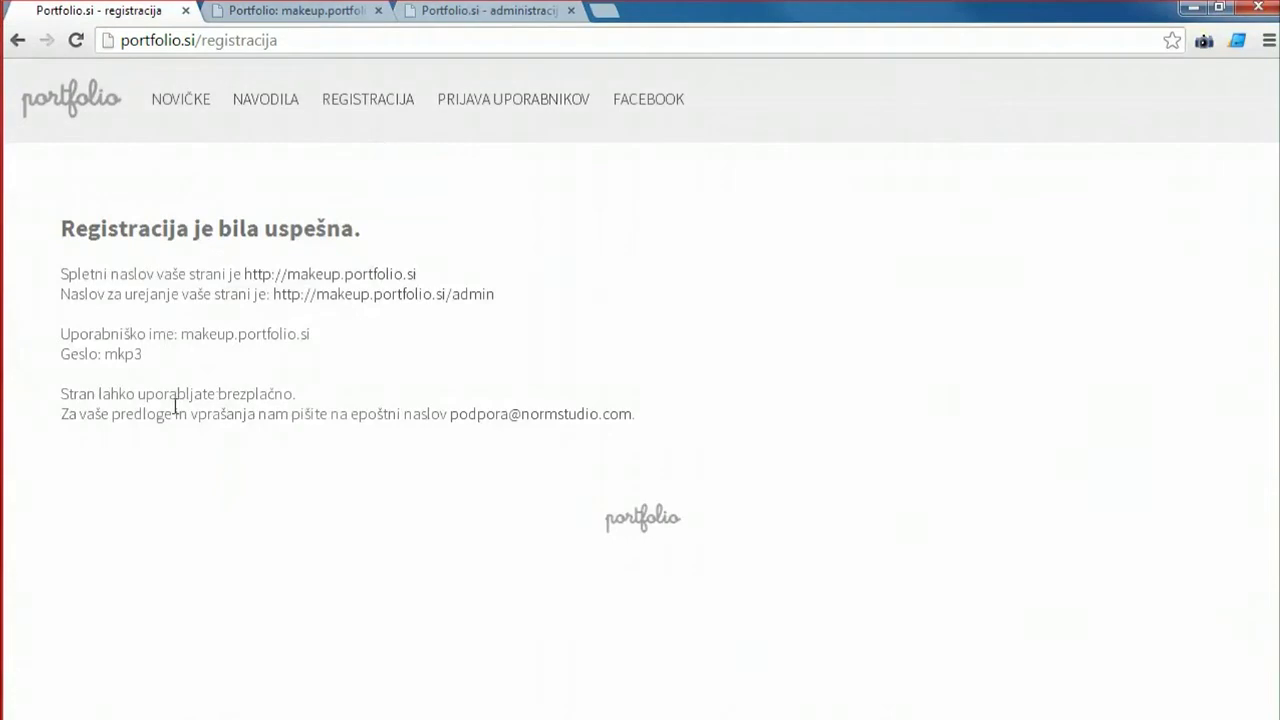
left_click_drag(316, 340, 181, 342)
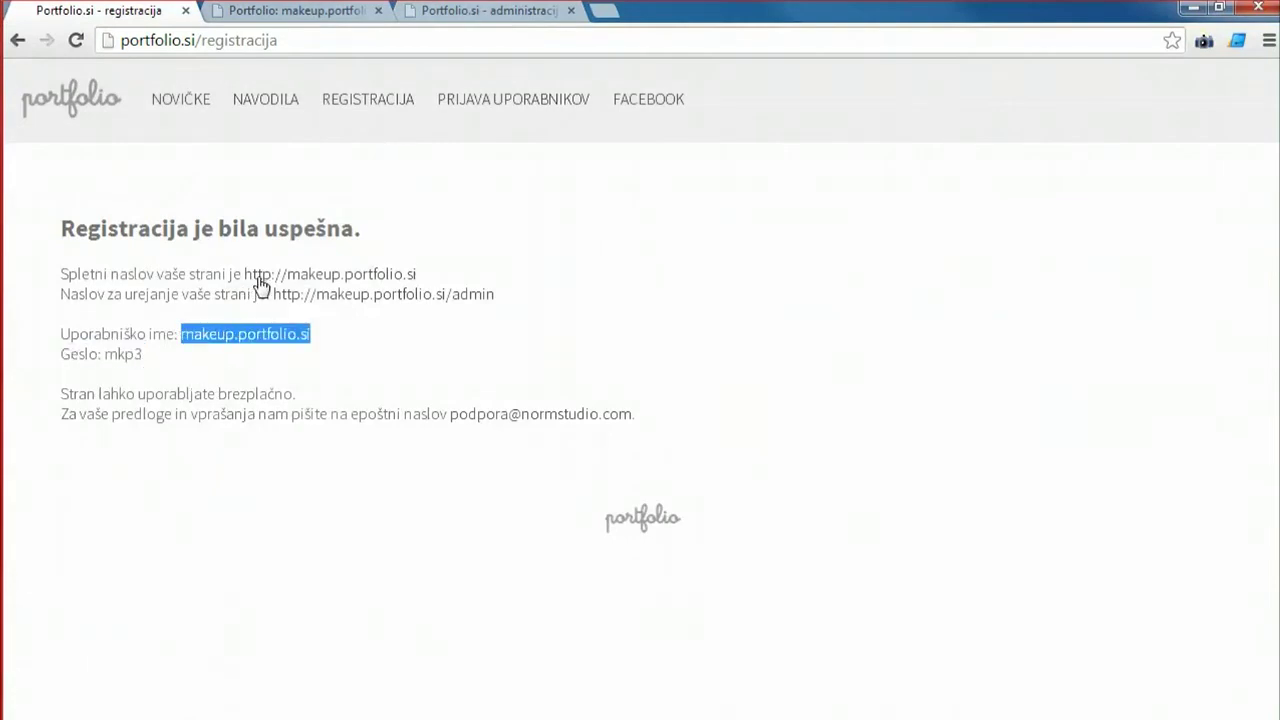
right_click(238, 342)
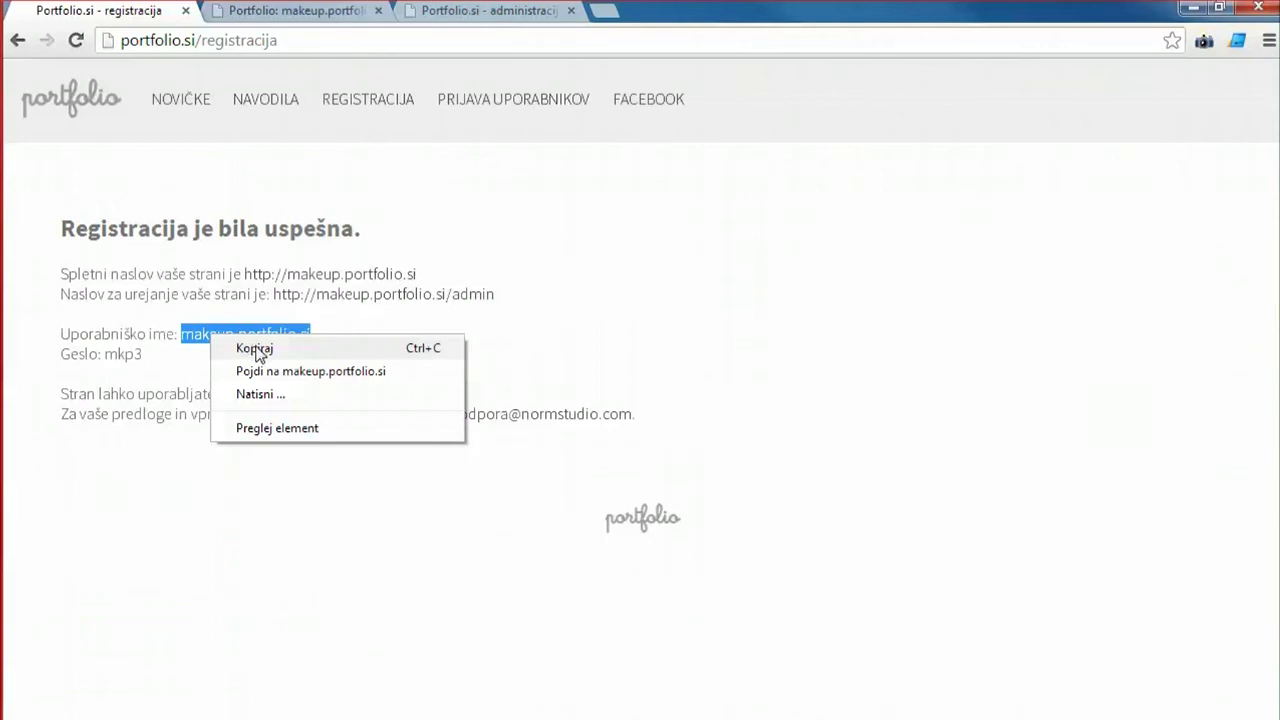
left_click(254, 348)
left_click(498, 14)
right_click(505, 204)
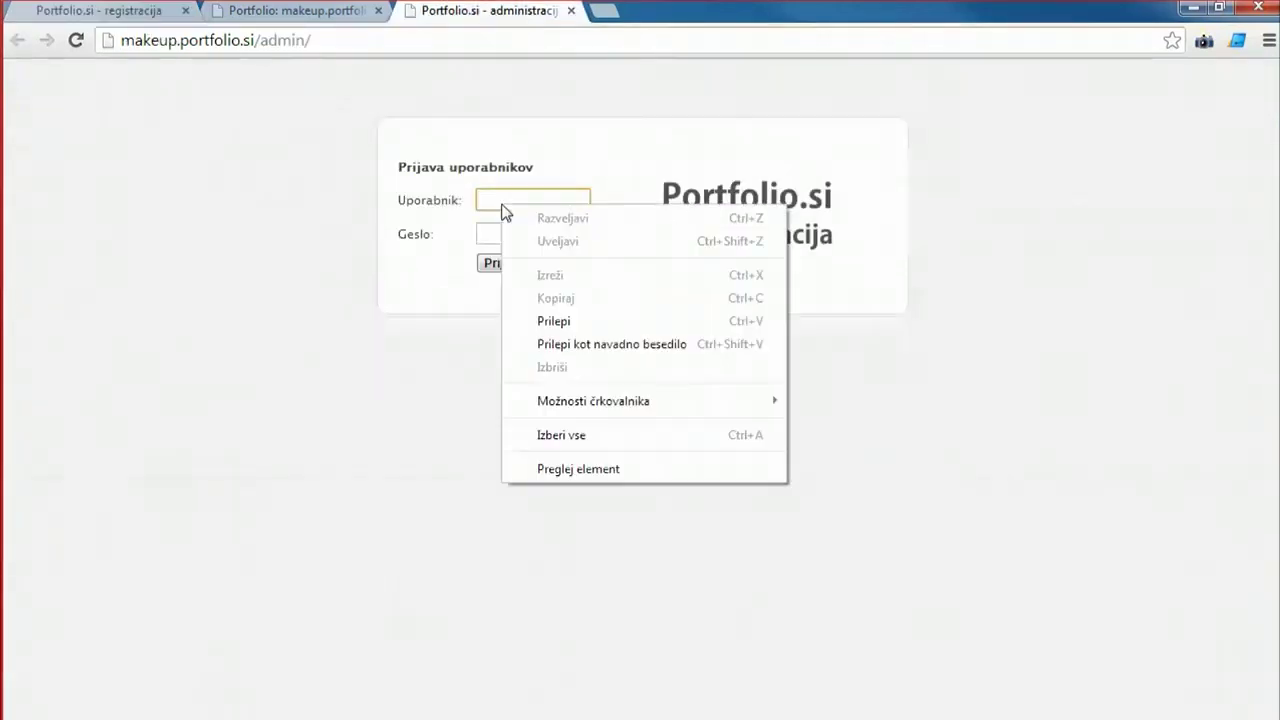
left_click(610, 350)
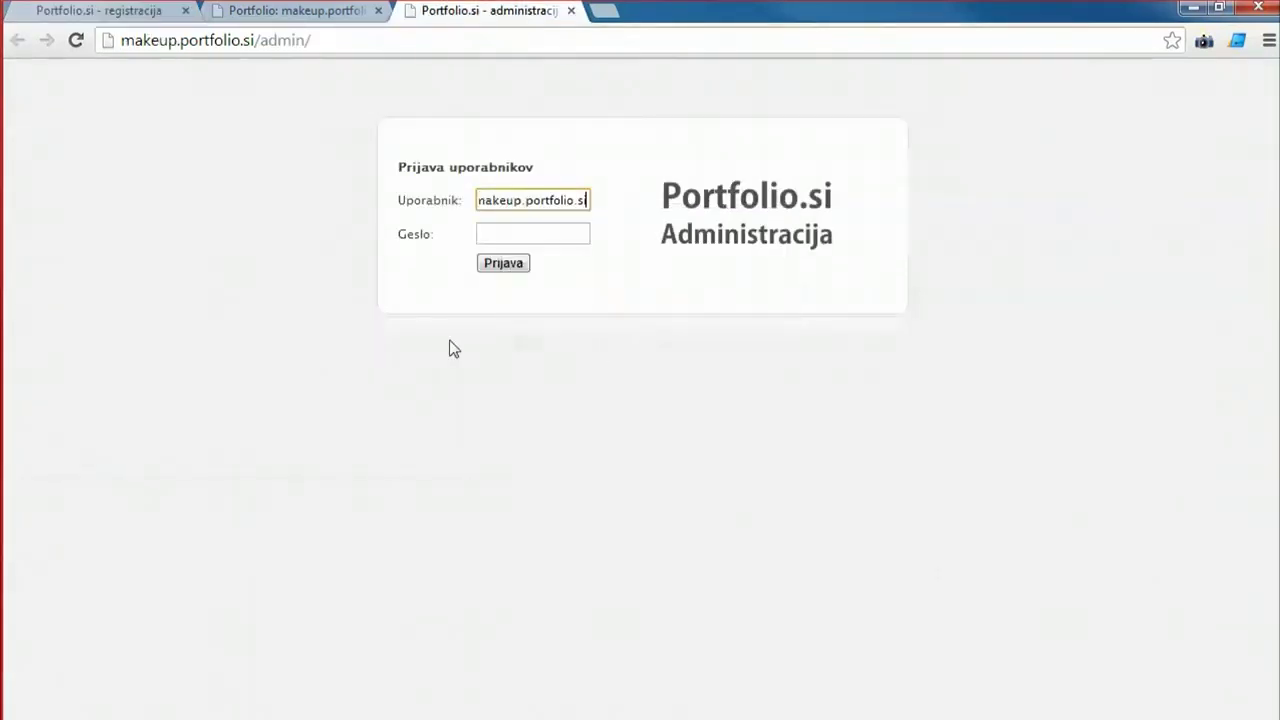
left_click(518, 232)
Copy the account password from the confirmation page into Geslo and log in.
left_click(123, 18)
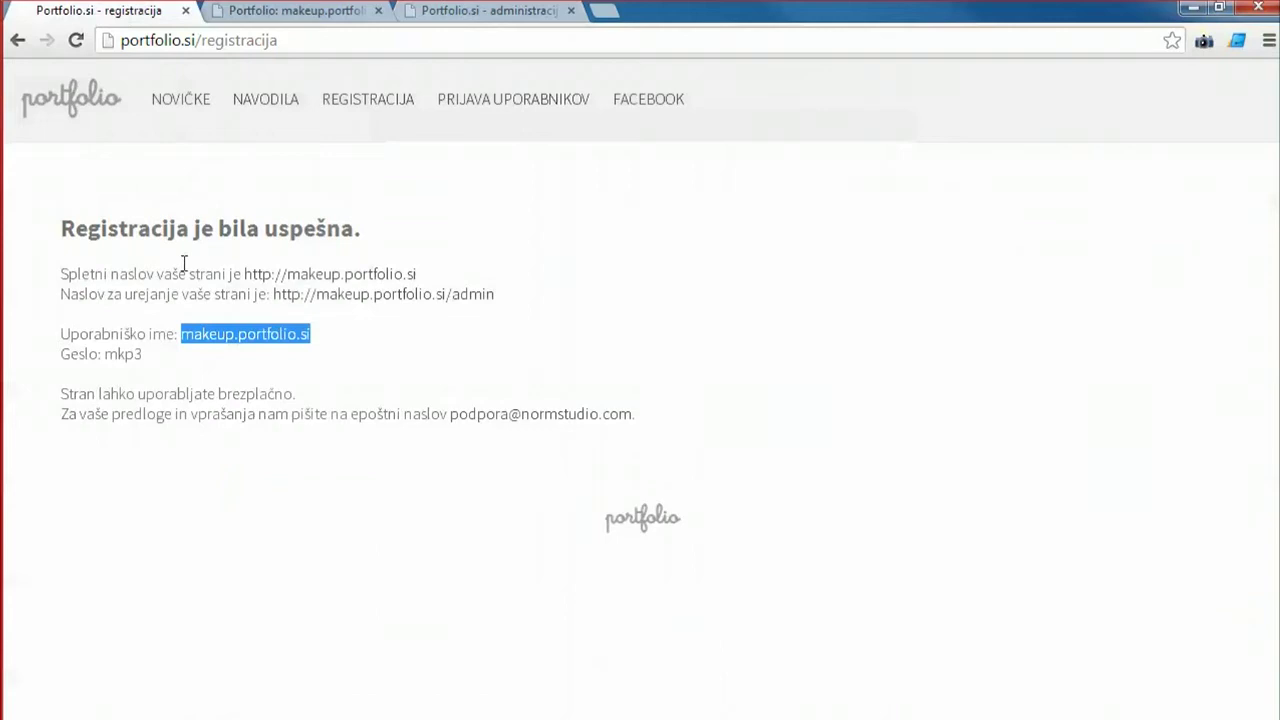
left_click_drag(141, 359, 105, 356)
right_click(106, 356)
left_click(150, 372)
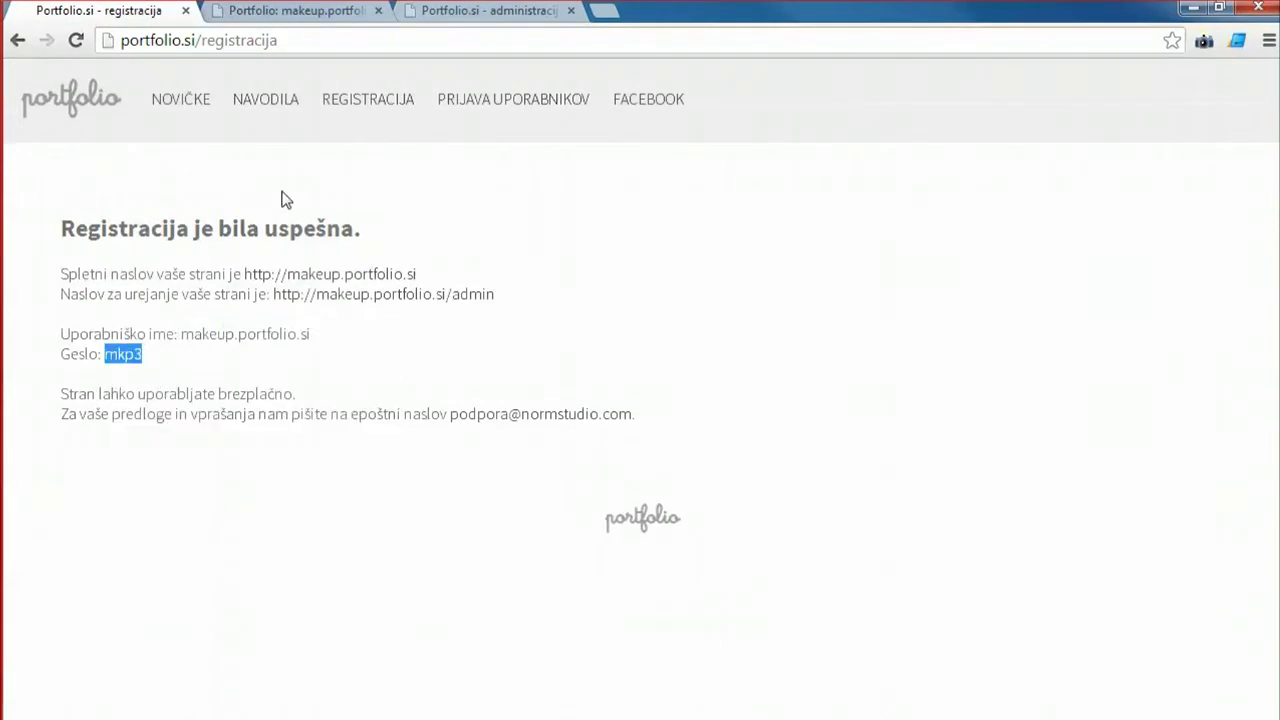
left_click(440, 11)
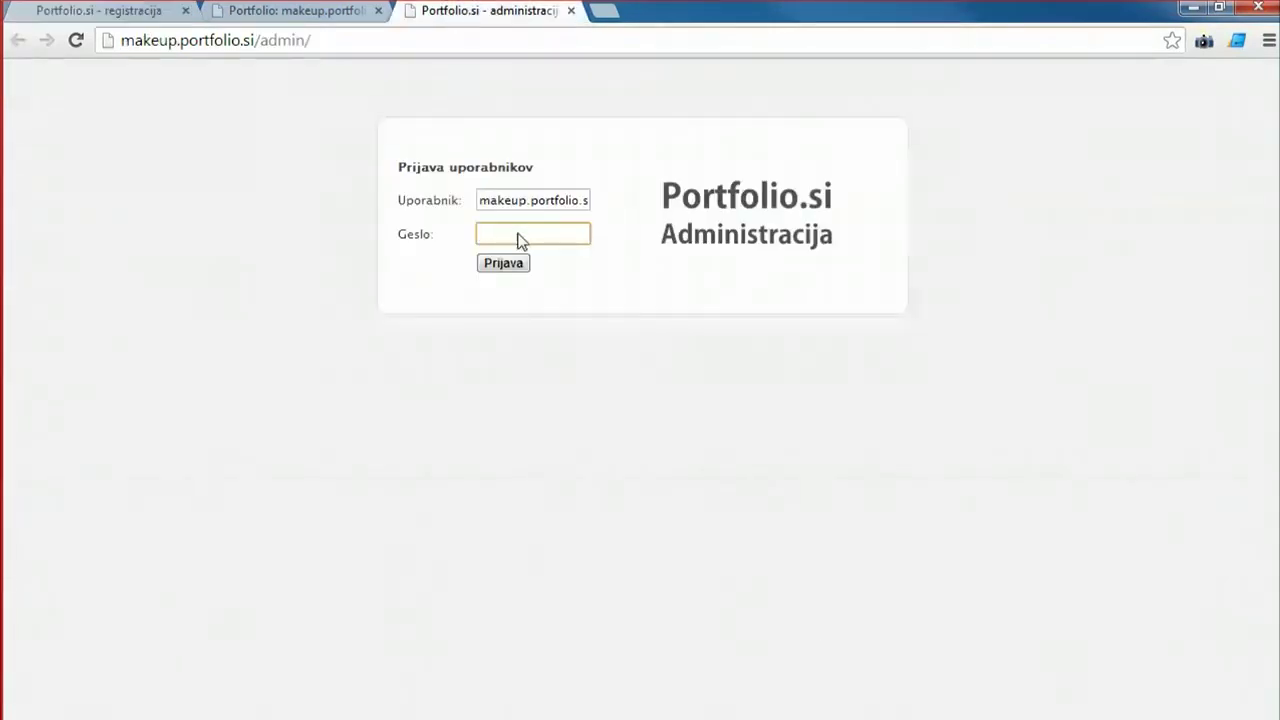
right_click(518, 236)
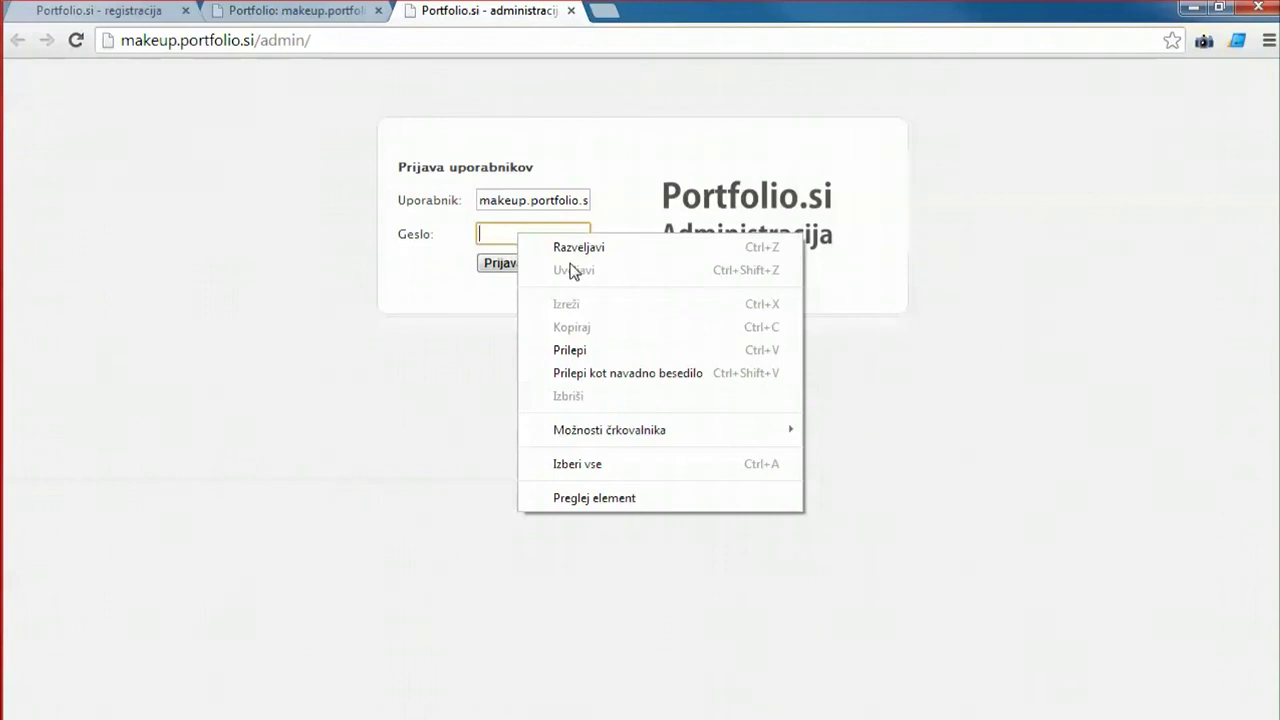
left_click(600, 352)
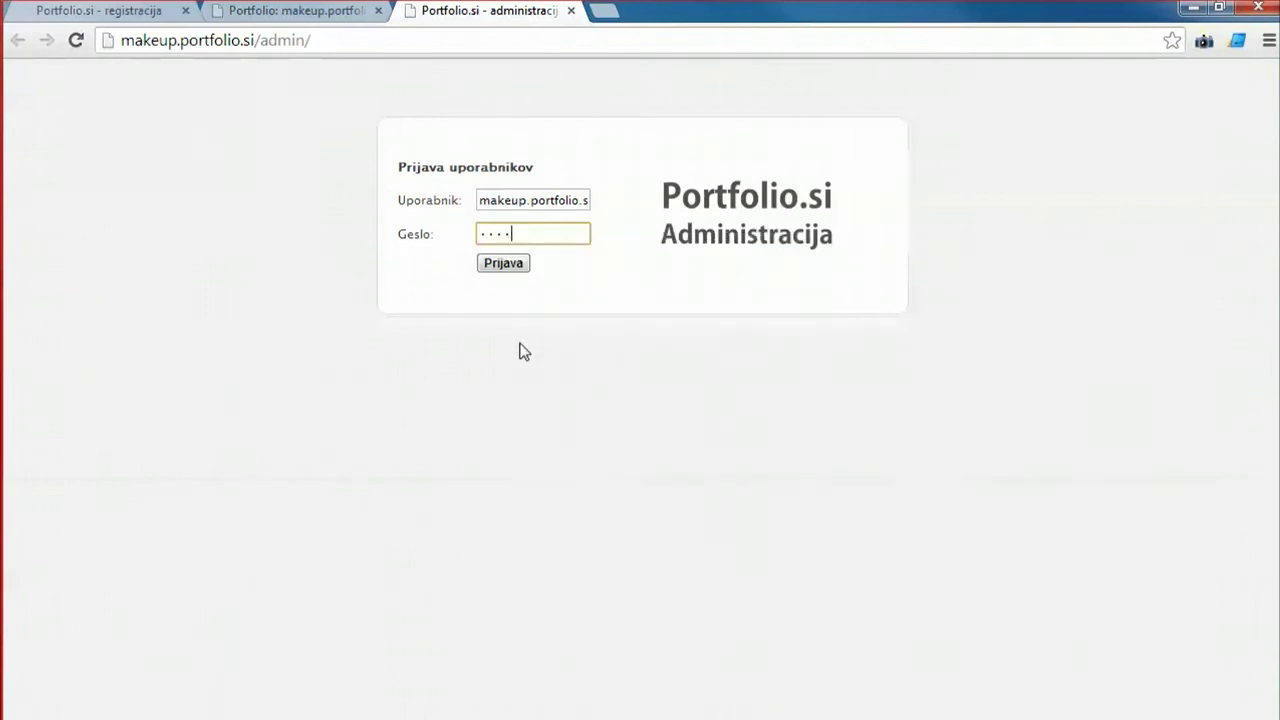
left_click(505, 268)
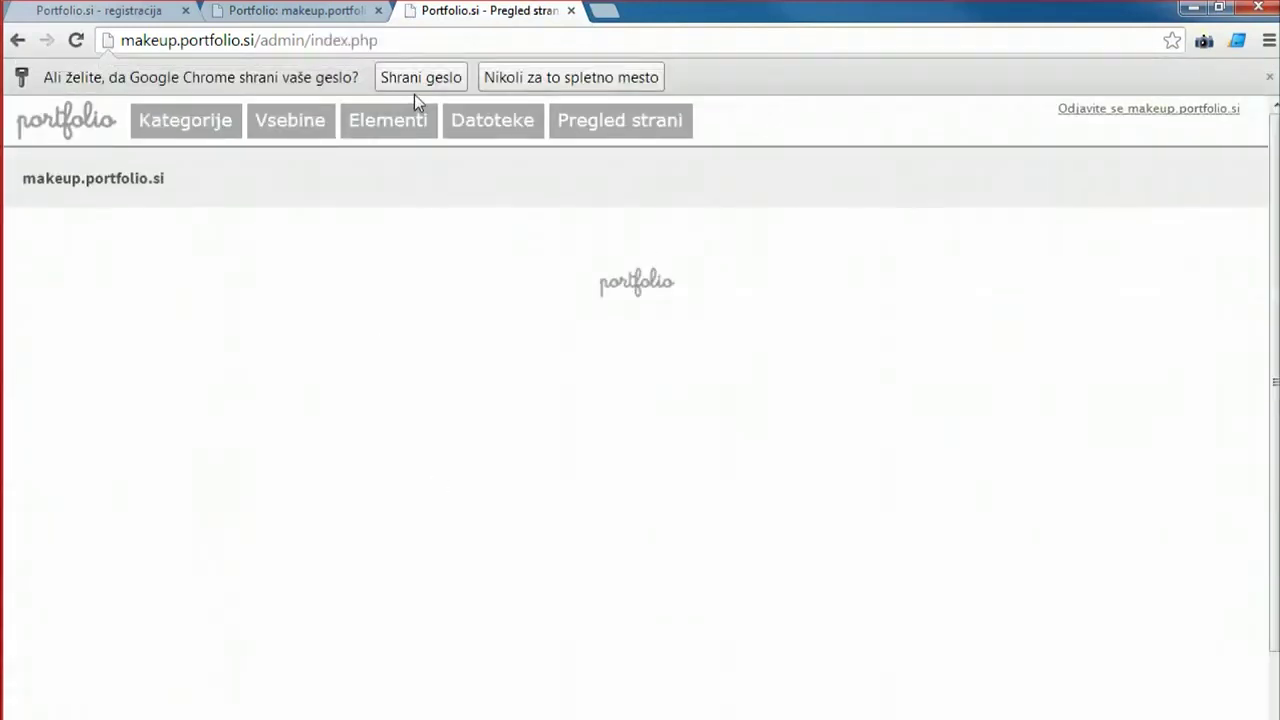
Dismiss the save-password prompt, look through the admin sections, and open the empty Kategorije list.
left_click(418, 82)
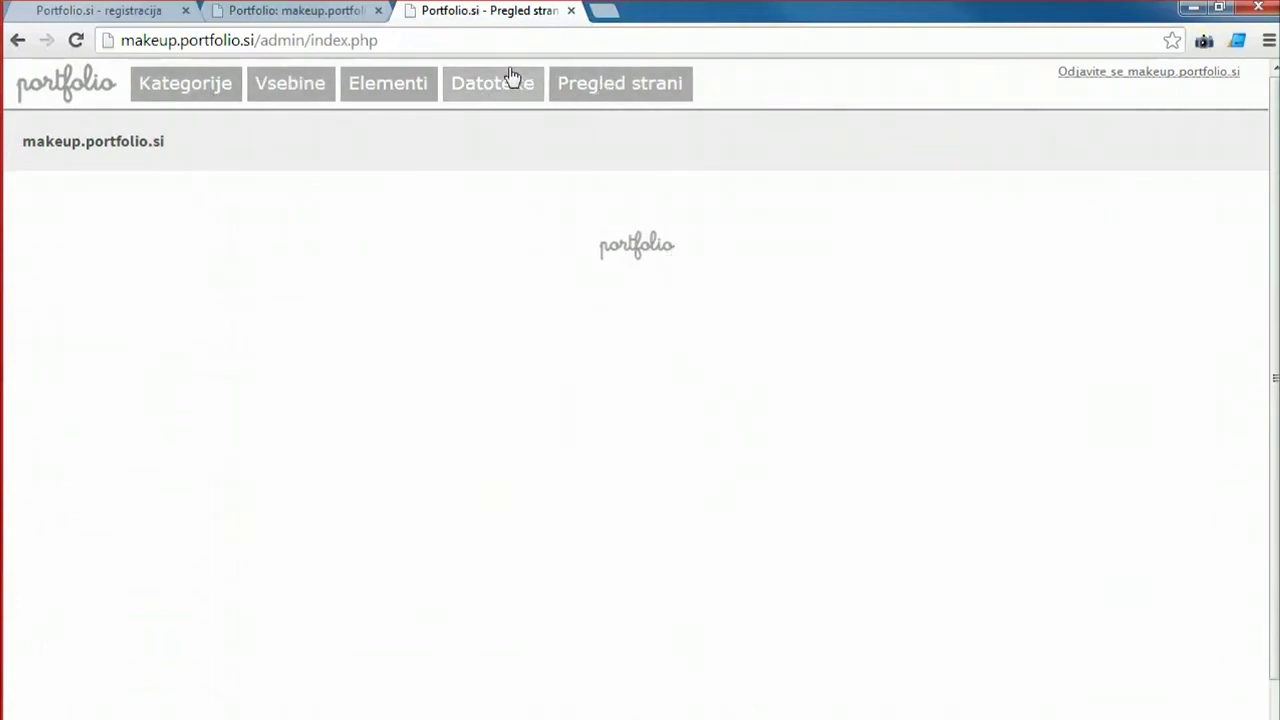
left_click(630, 84)
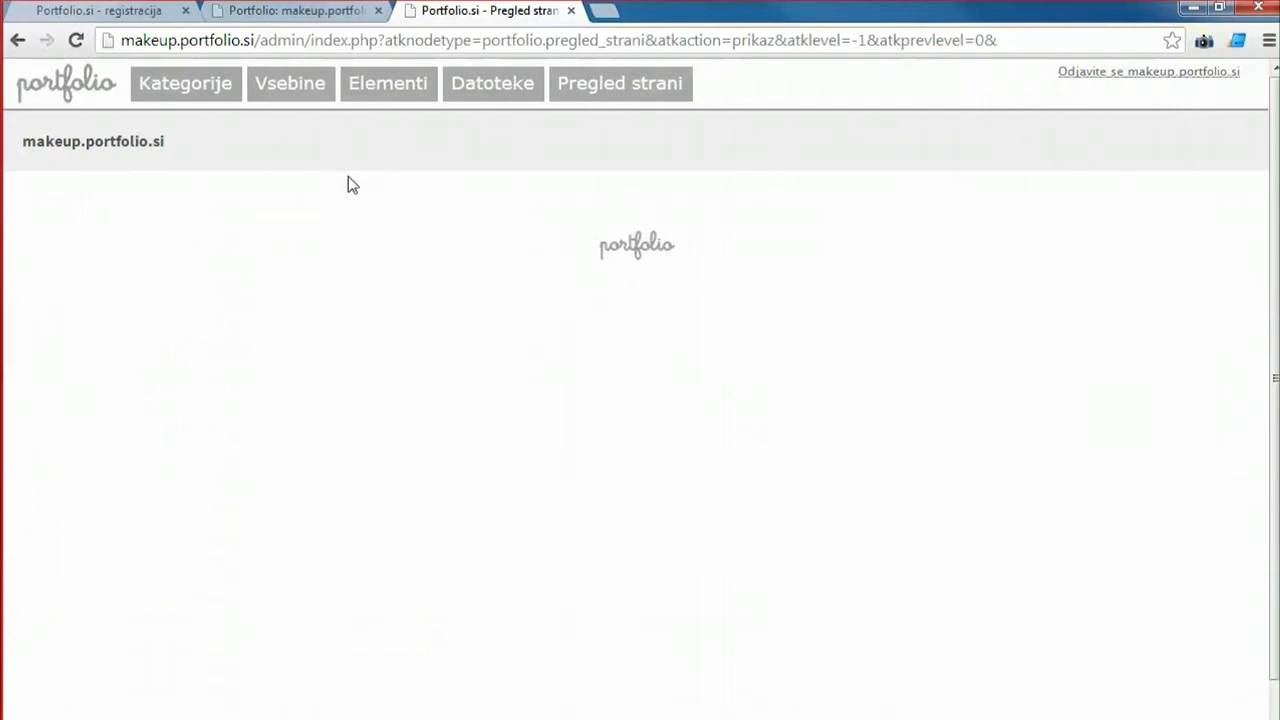
left_click(181, 90)
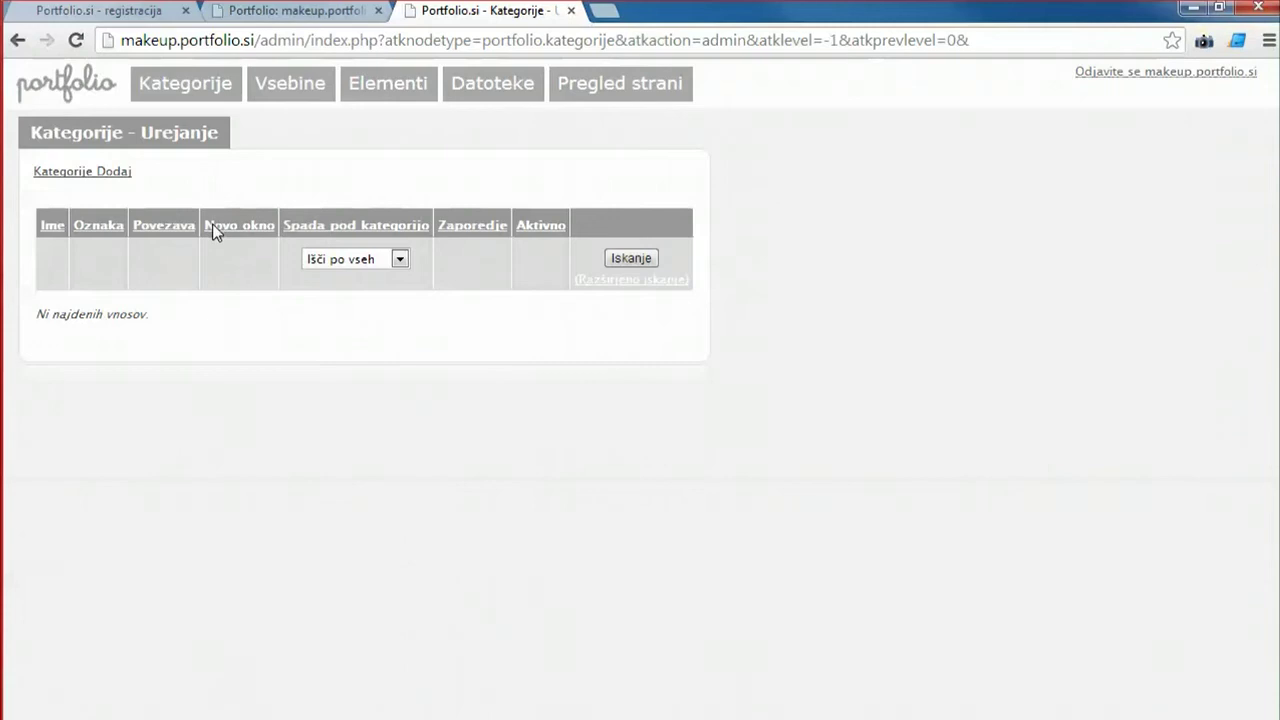
left_click(262, 92)
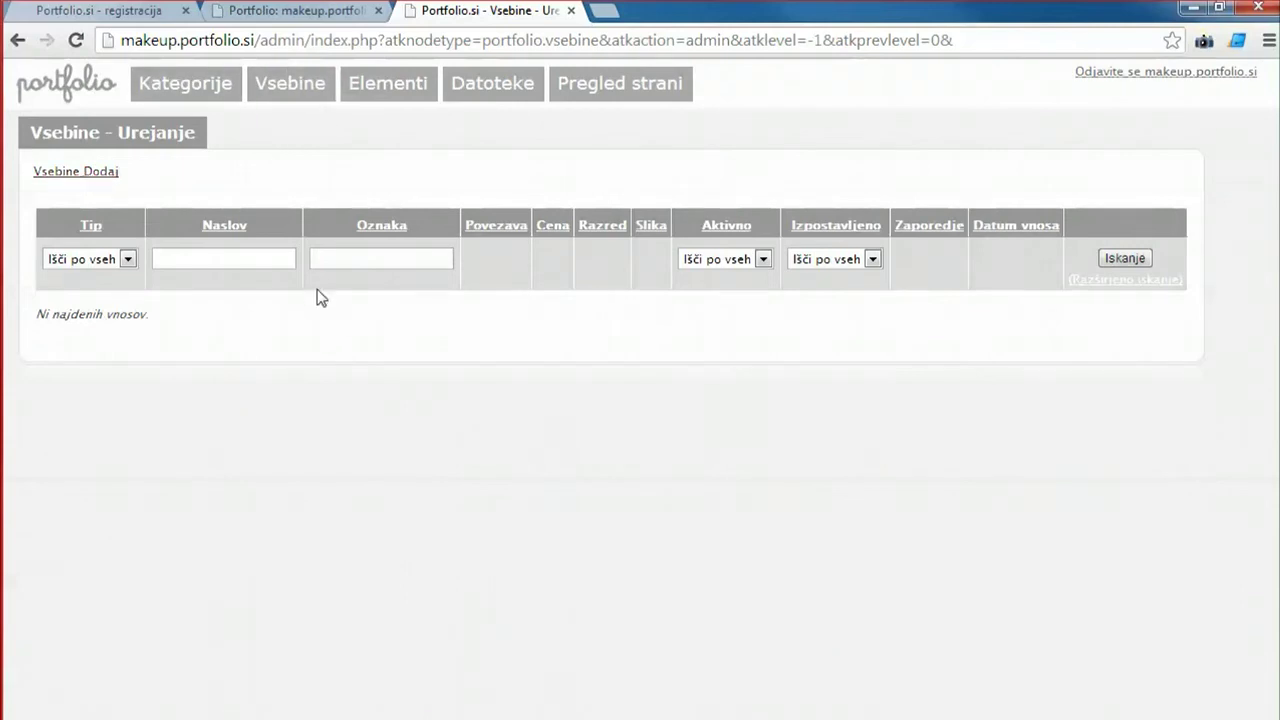
left_click(186, 84)
left_click(97, 173)
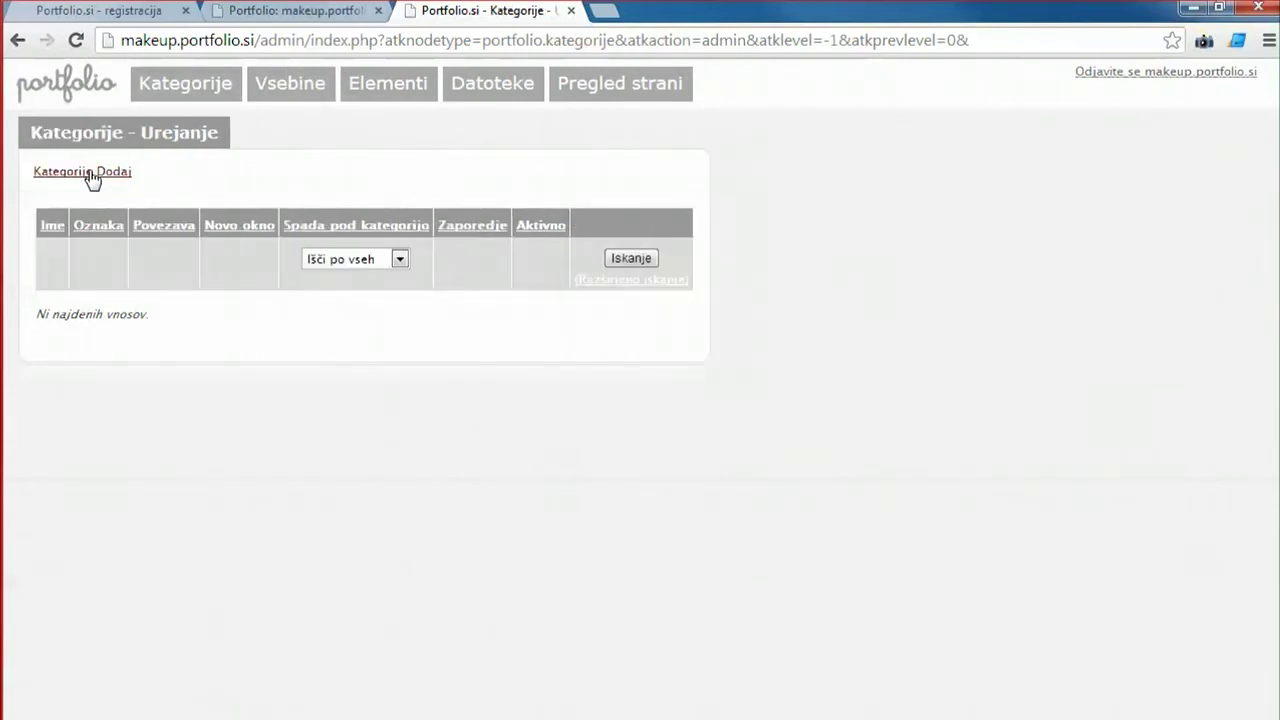
Create the Fashion category with label fashion and order 10.
left_click(301, 199)
type("Fashion")
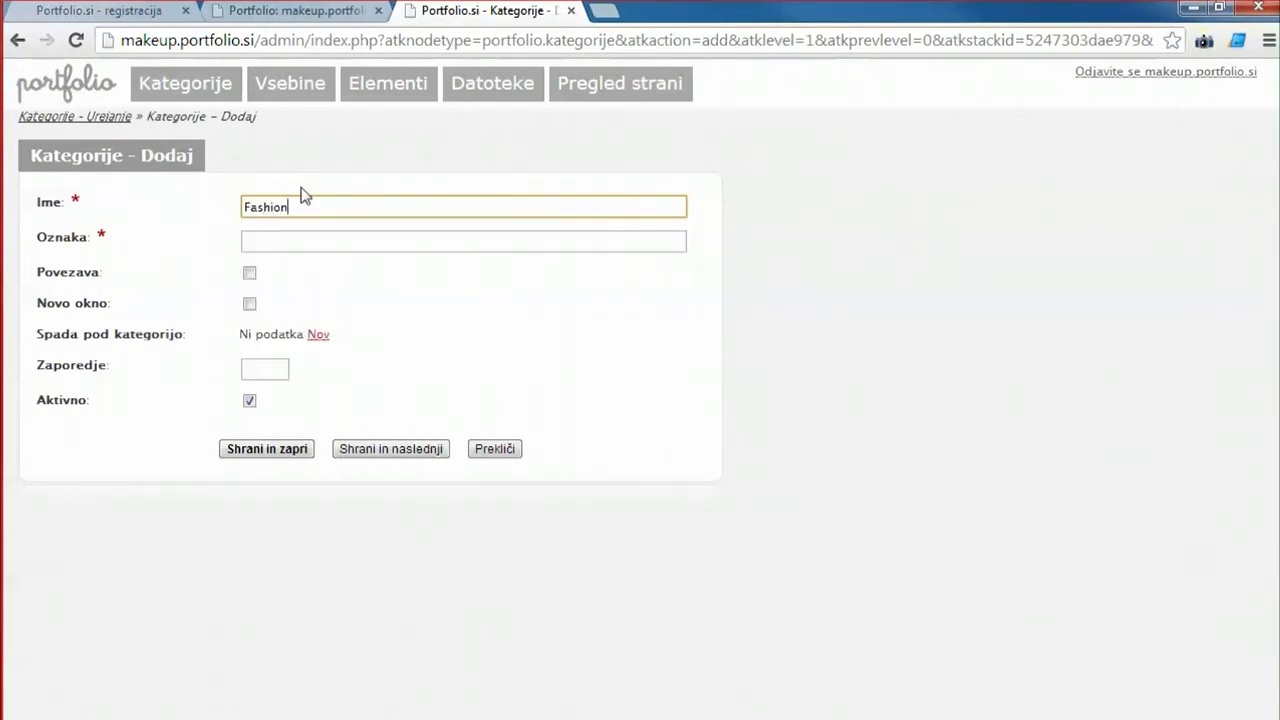
left_click(302, 241)
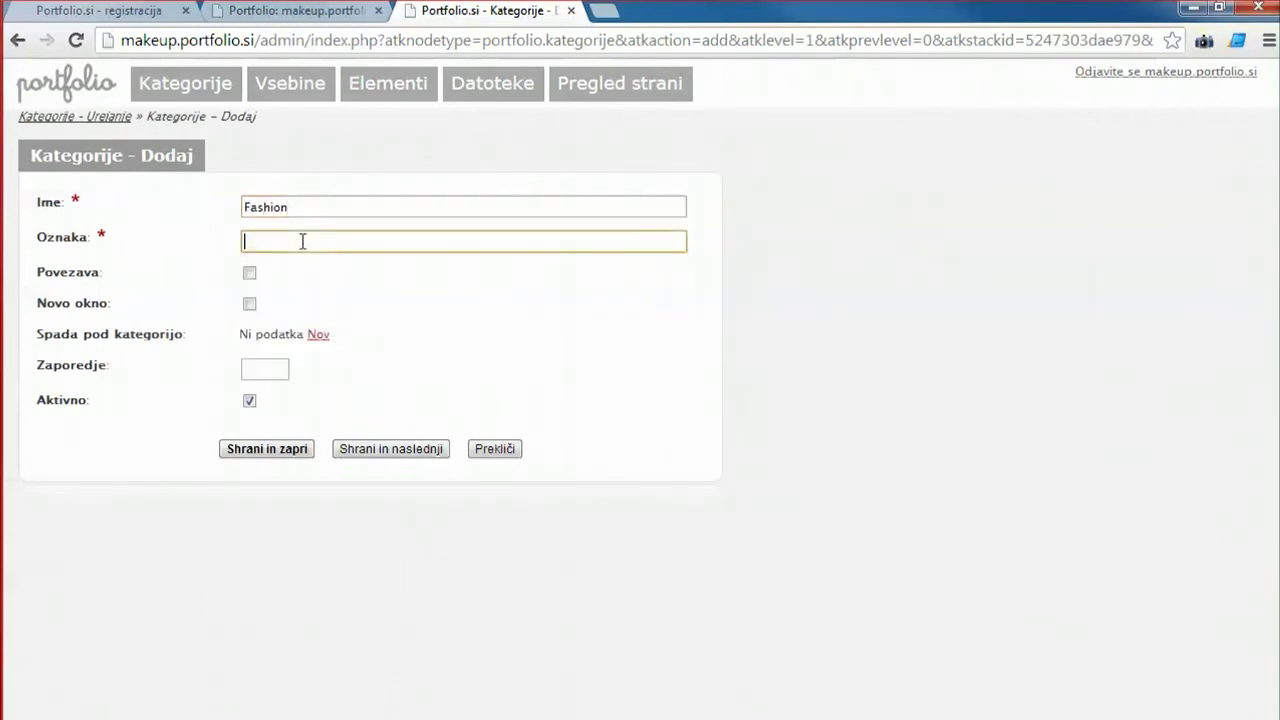
type("fashion")
left_click(294, 200)
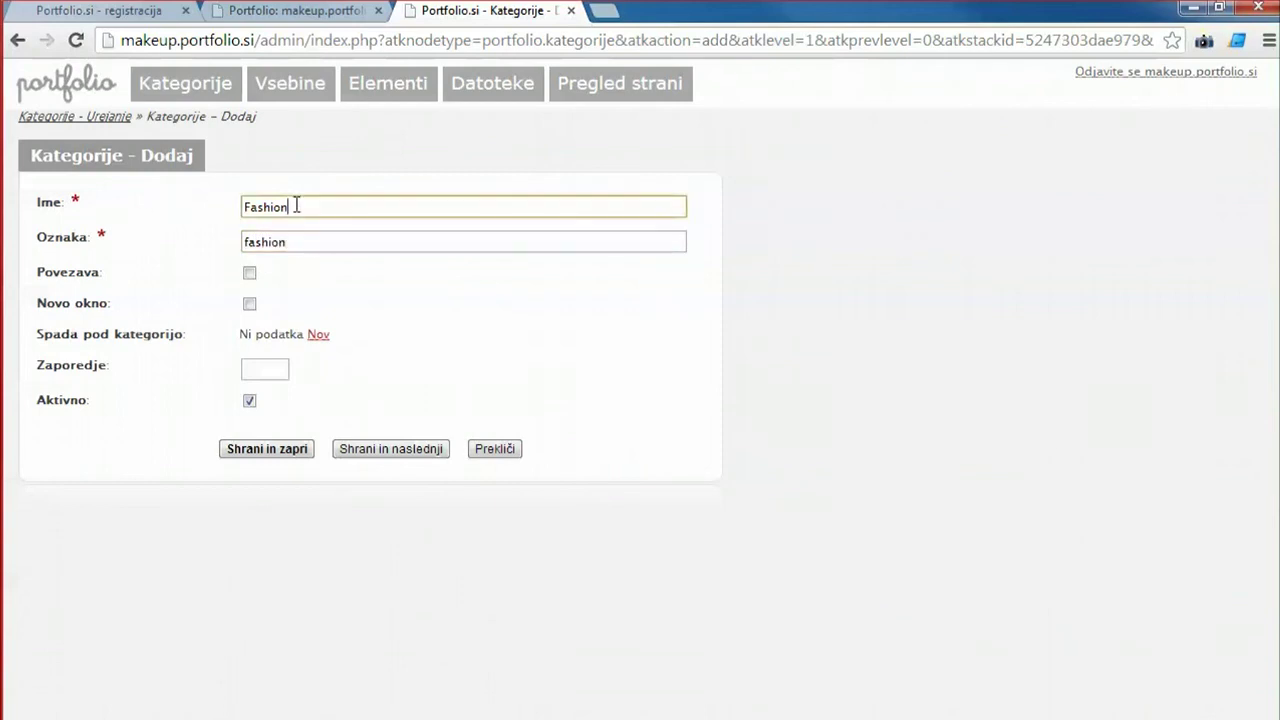
key("Tab")
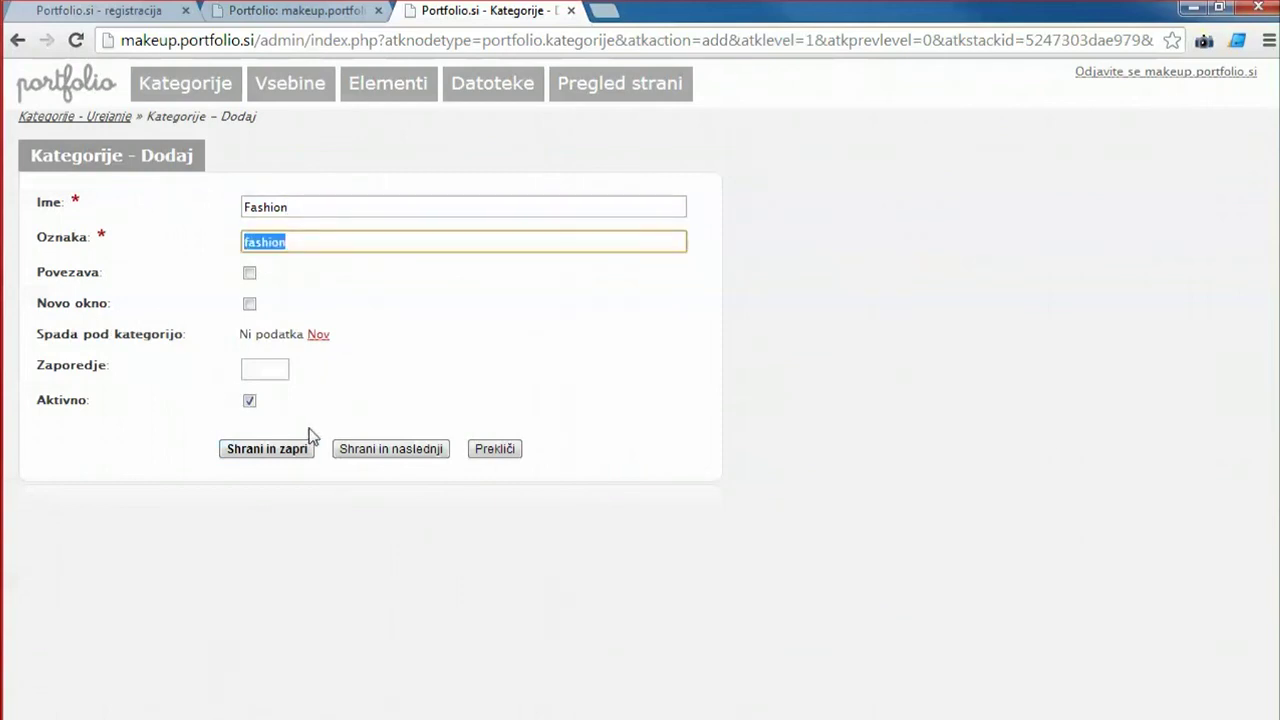
left_click(265, 367)
type("10")
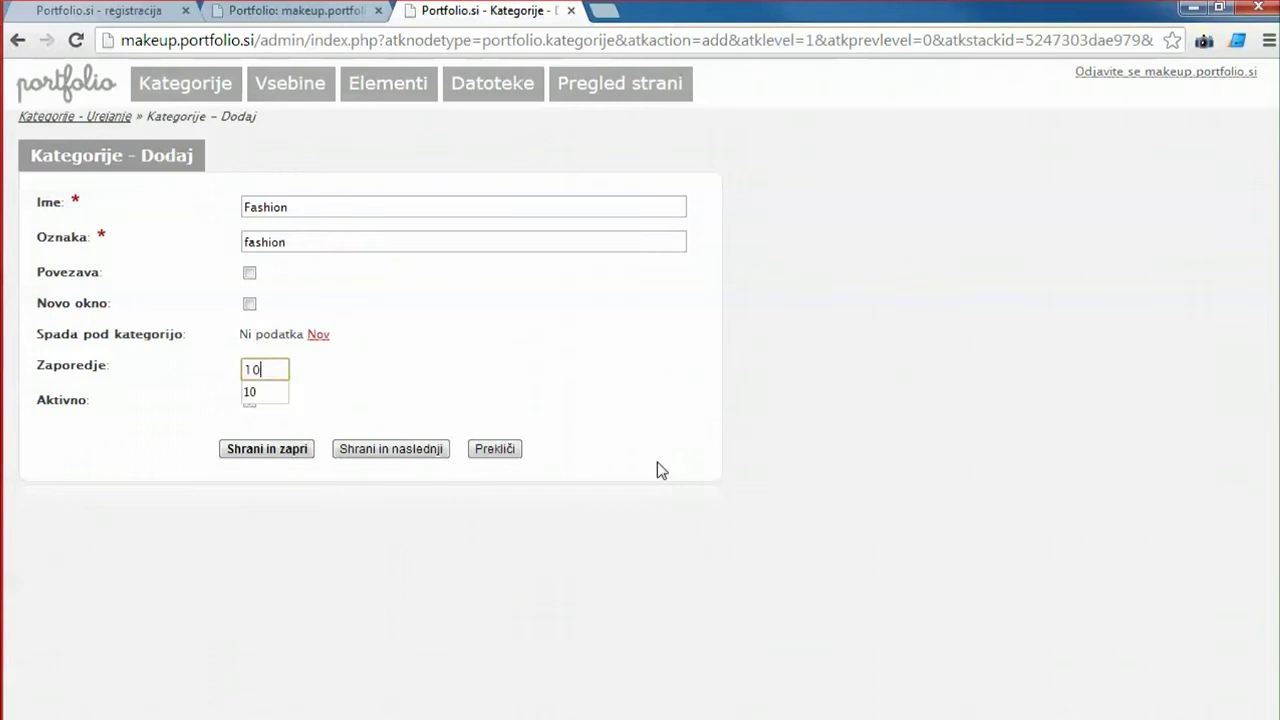
double_click(271, 369)
left_click(286, 449)
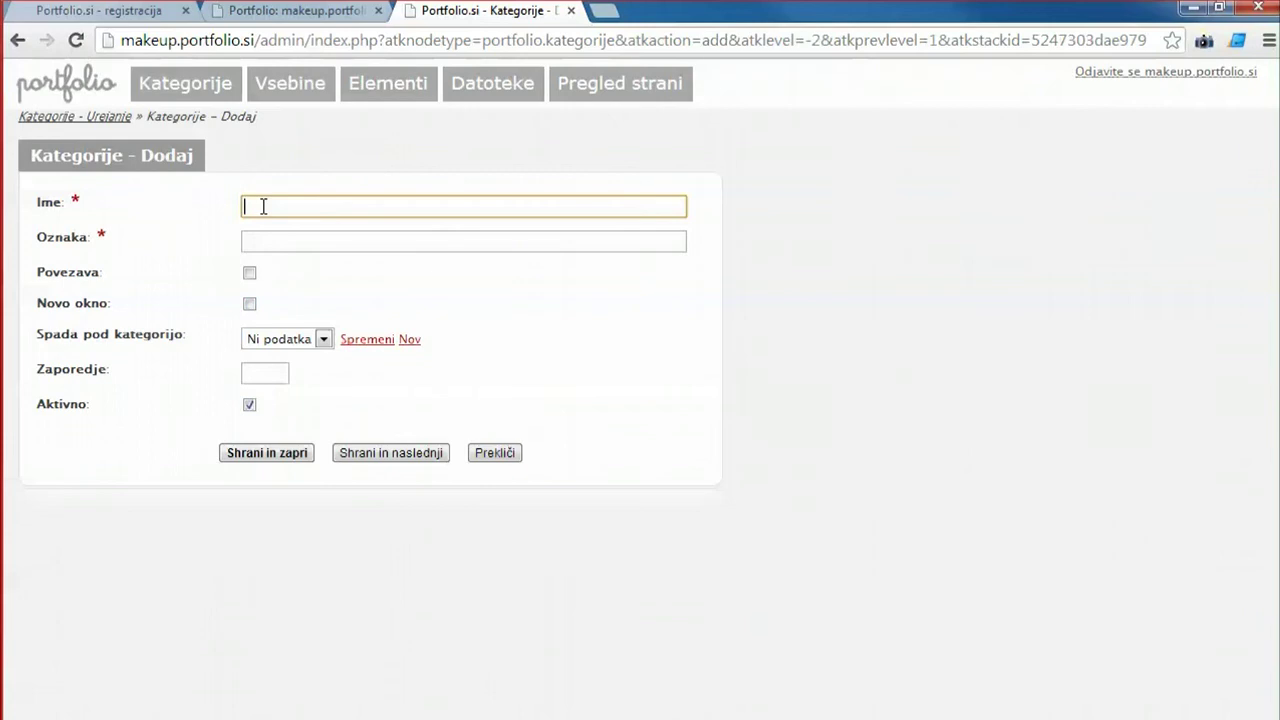
Create the Poroke category with label poroke and order 20.
type("Poroke")
key("Tab")
type("poroke")
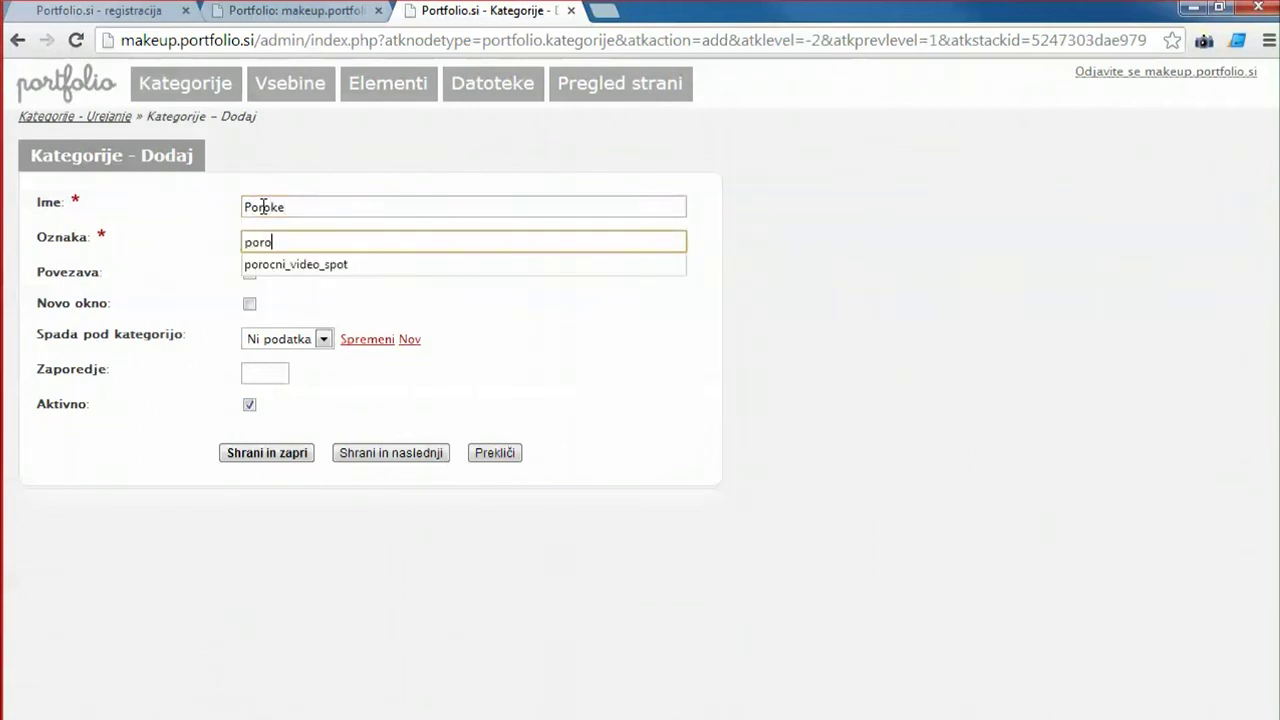
left_click(285, 375)
type("20")
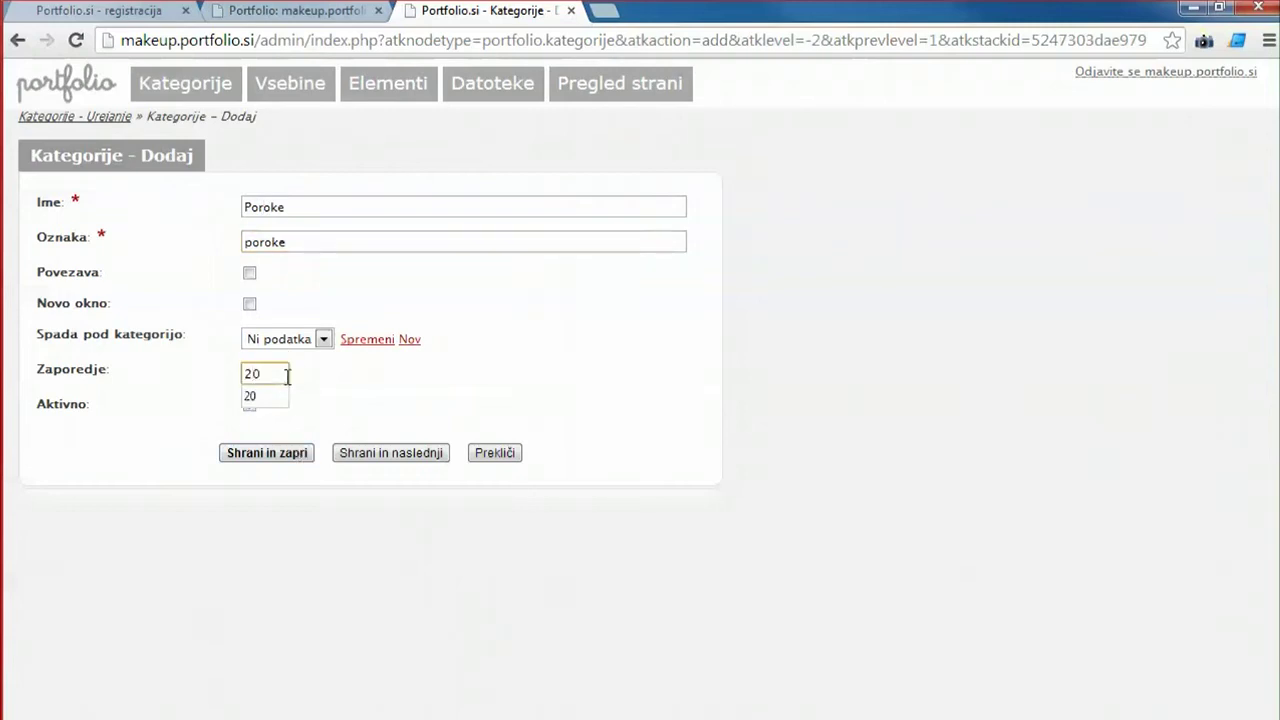
left_click(385, 455)
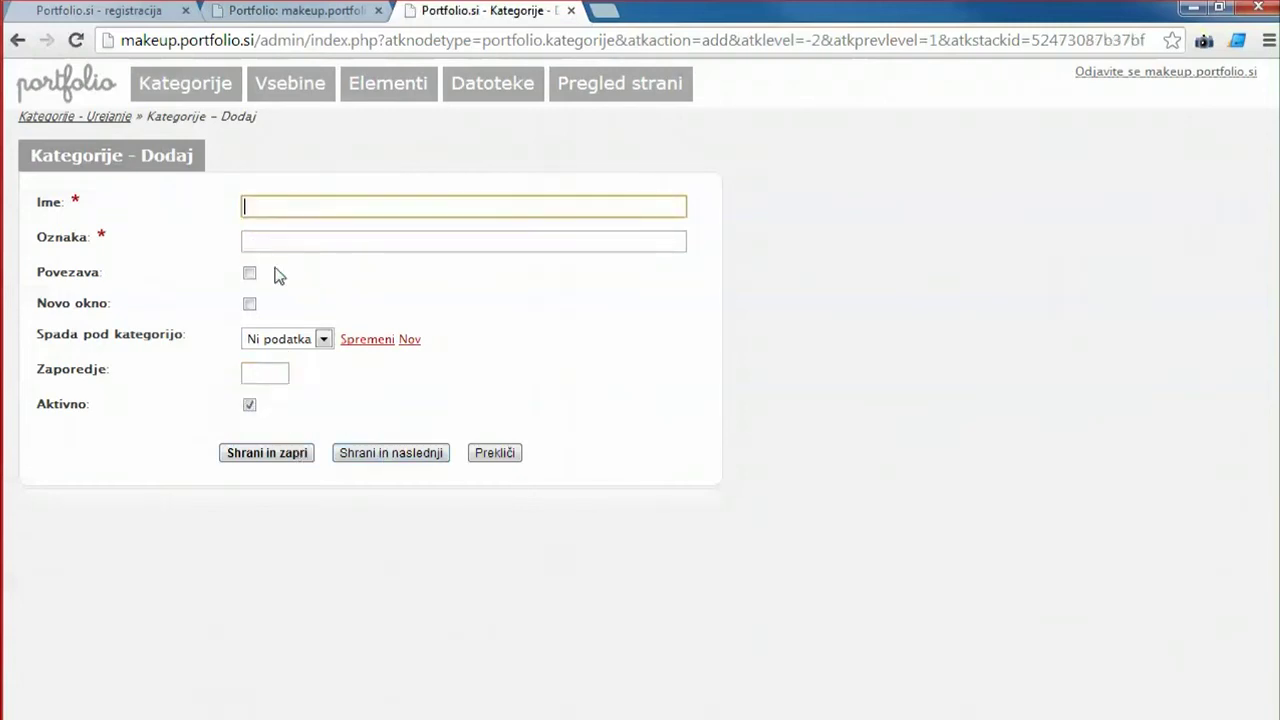
Fill in the Snemanje category with label snemanje and order 30.
left_click(330, 207)
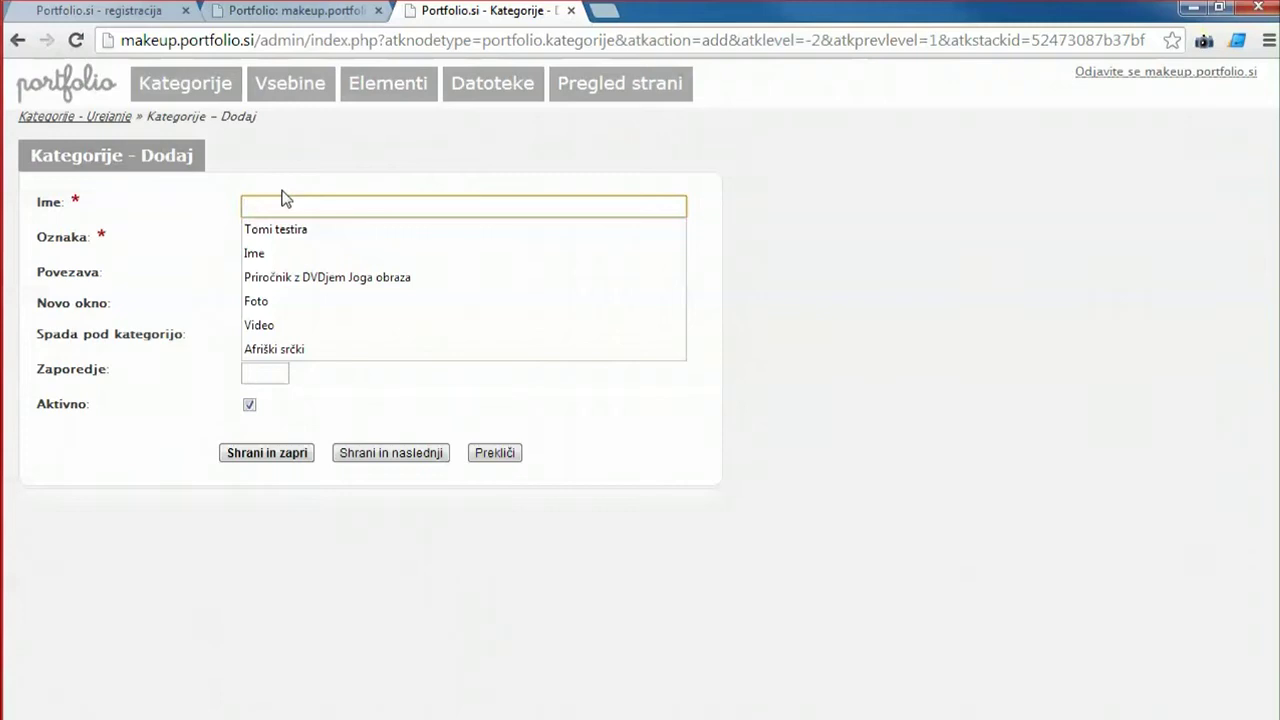
type("Snemanje")
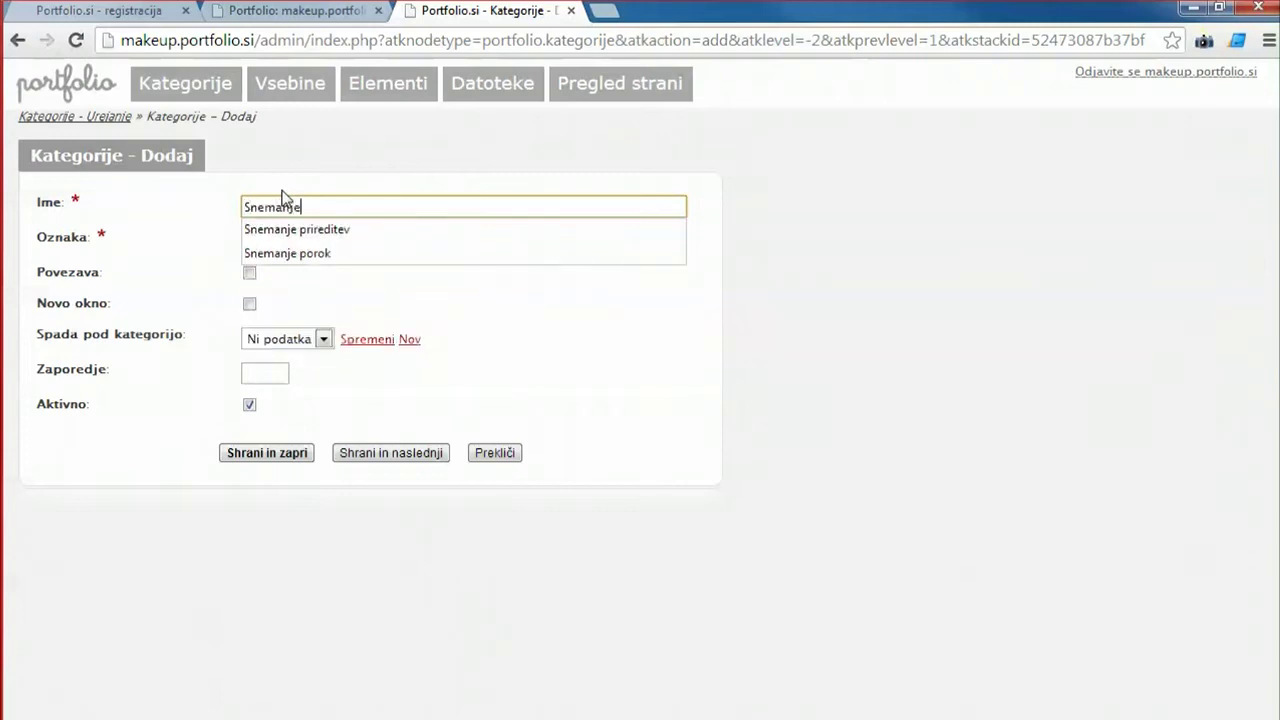
left_click(207, 244)
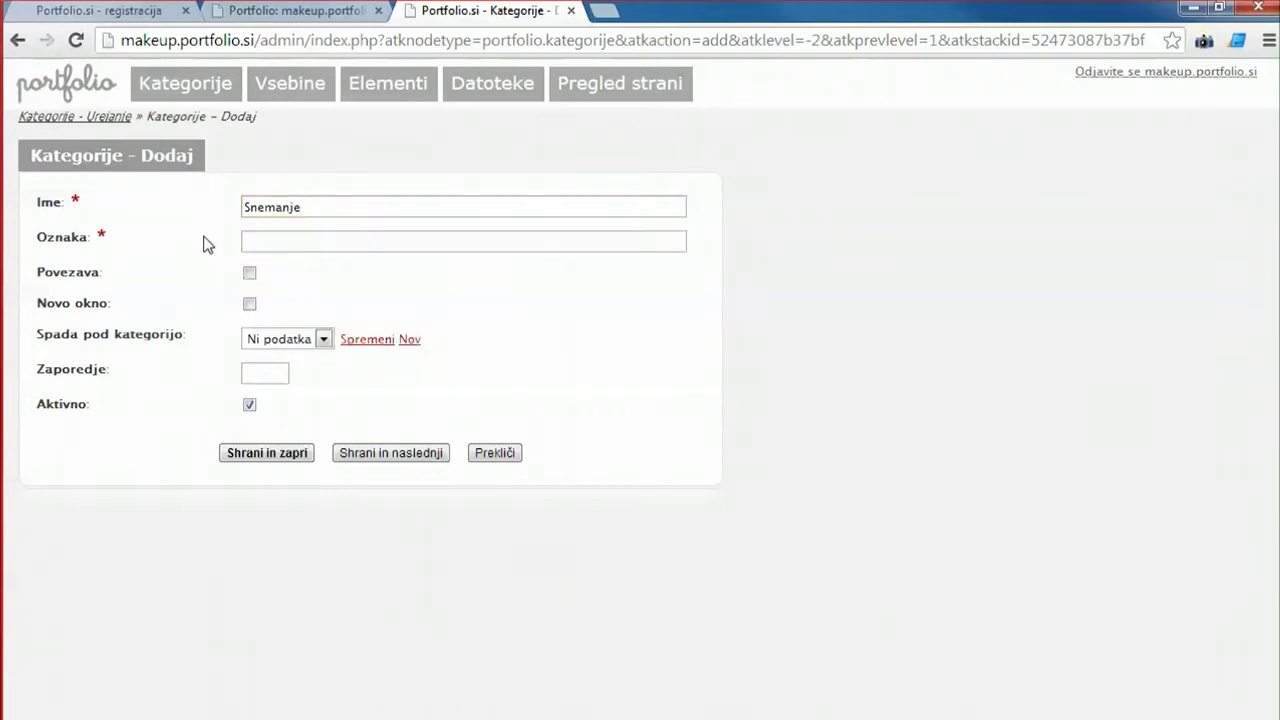
left_click(268, 241)
type("snemanje")
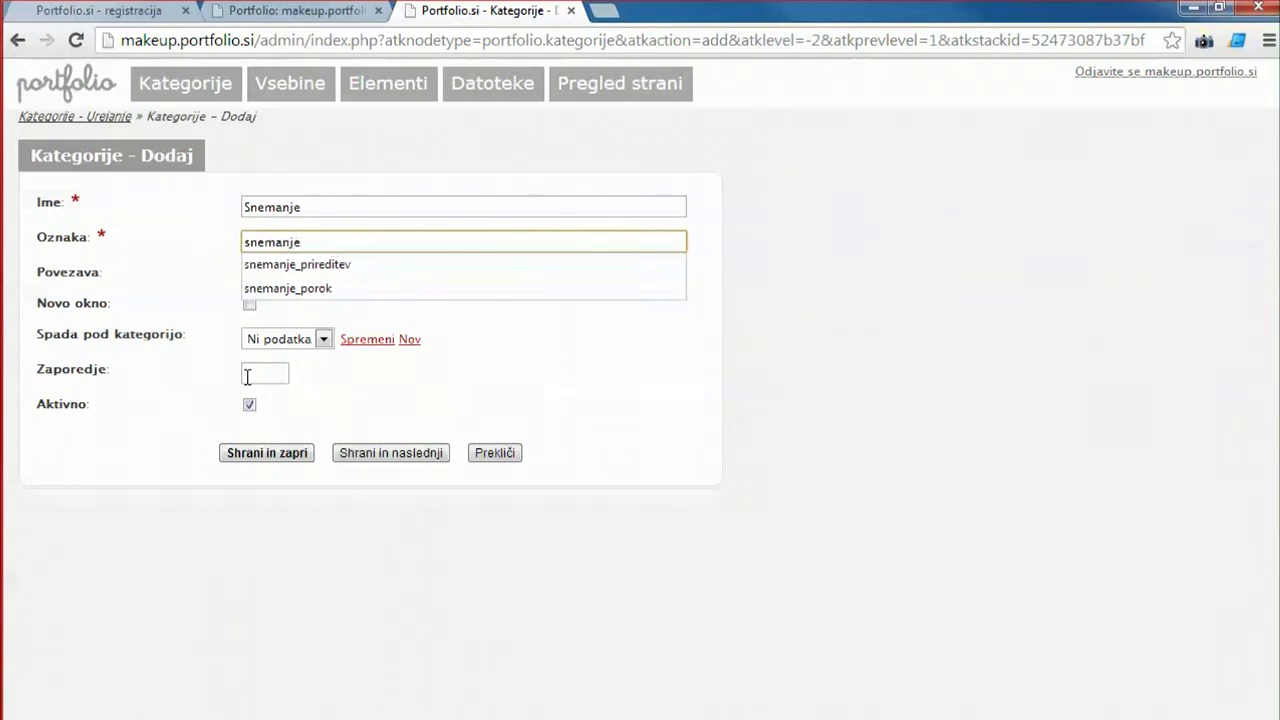
left_click(247, 376)
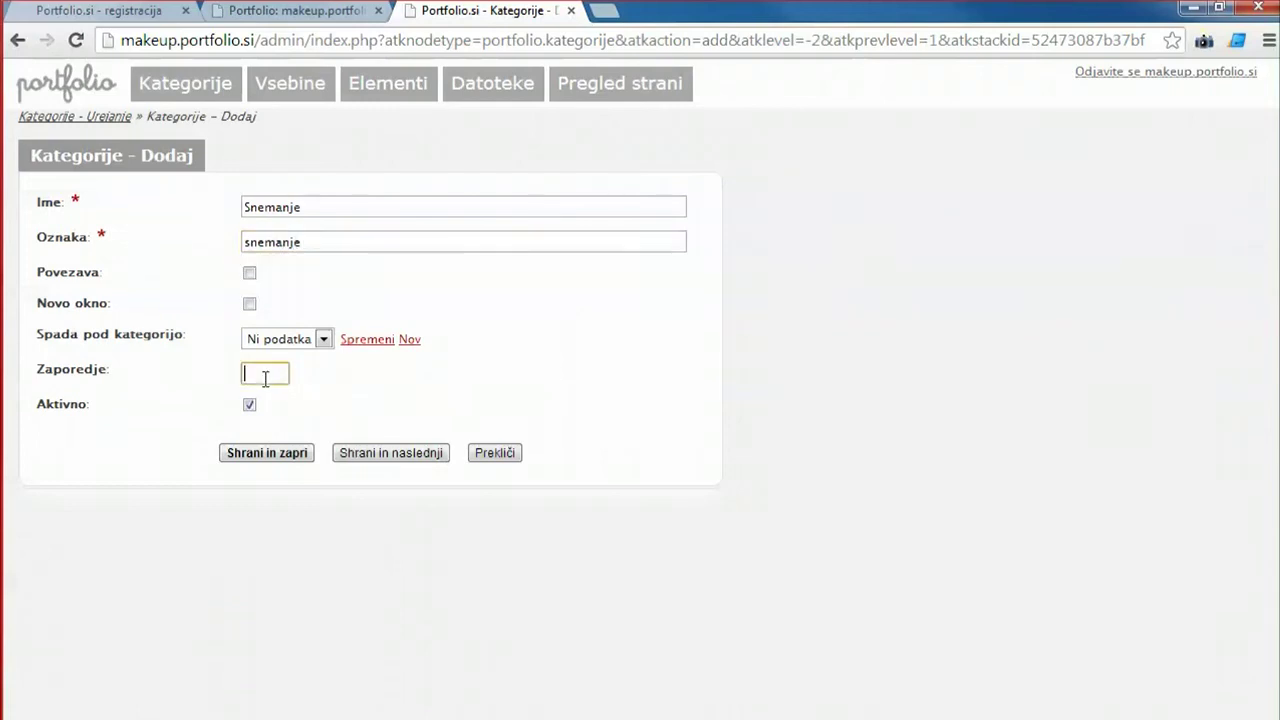
type("30")
Save Snemanje, preview the site's new menu, and return to the category list.
left_click(289, 456)
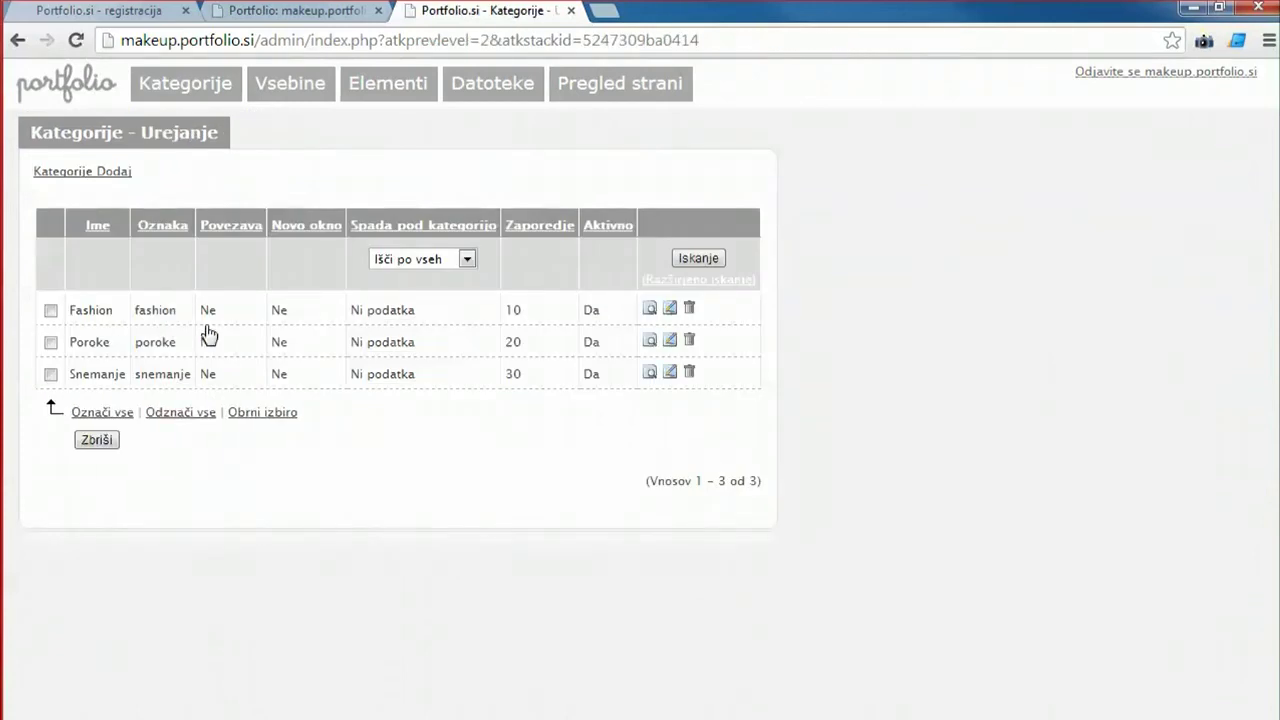
left_click(630, 92)
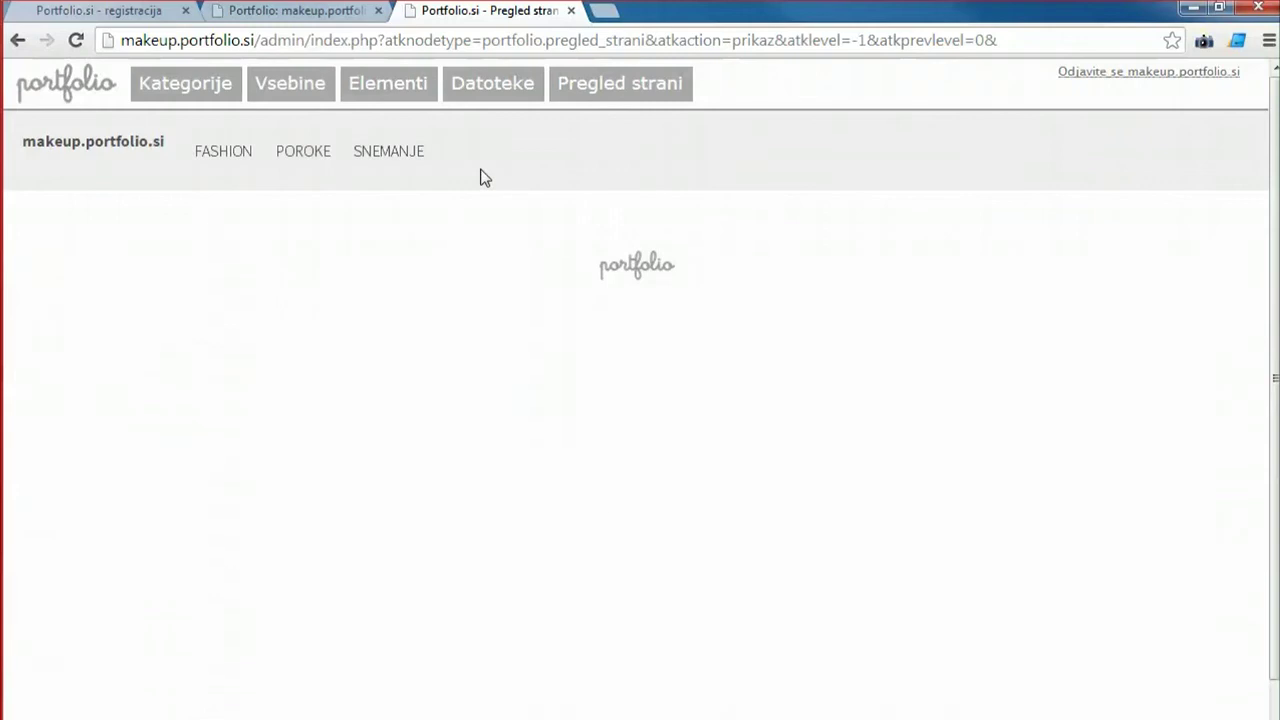
left_click(291, 86)
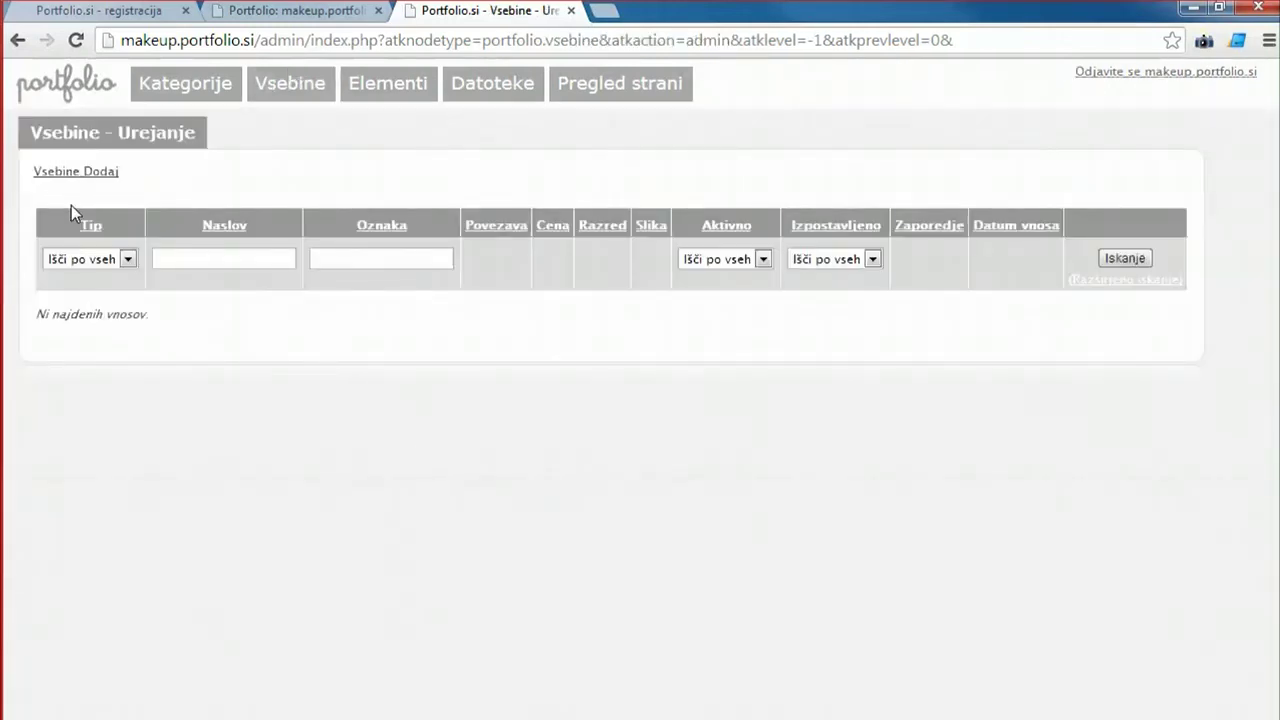
left_click(188, 78)
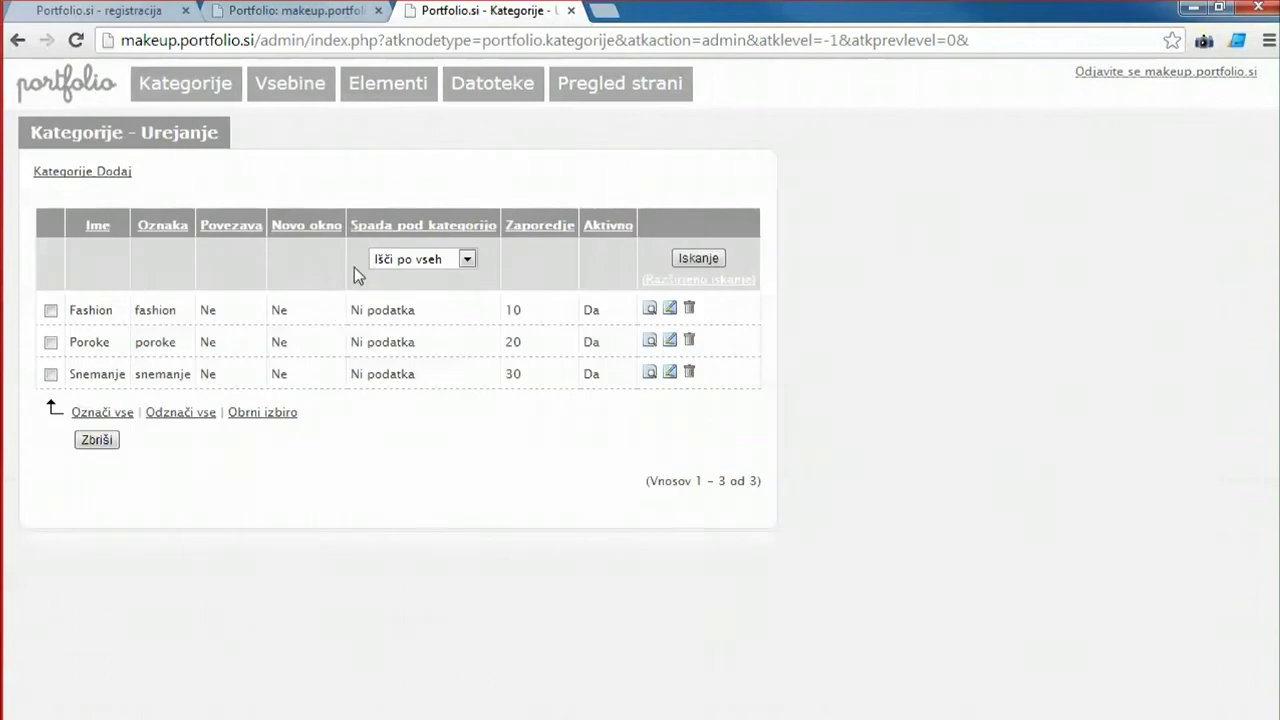
Add and save the Kontakt category with label kontakt and display order 40.
left_click(116, 172)
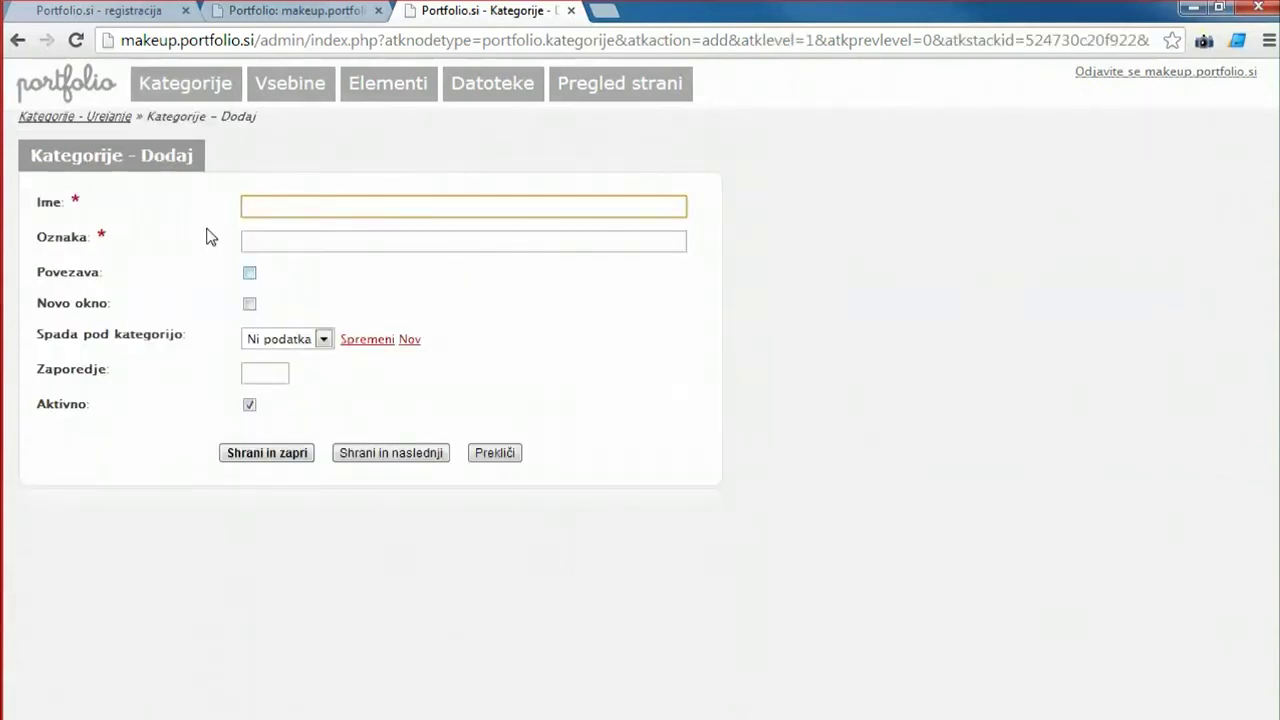
type("K")
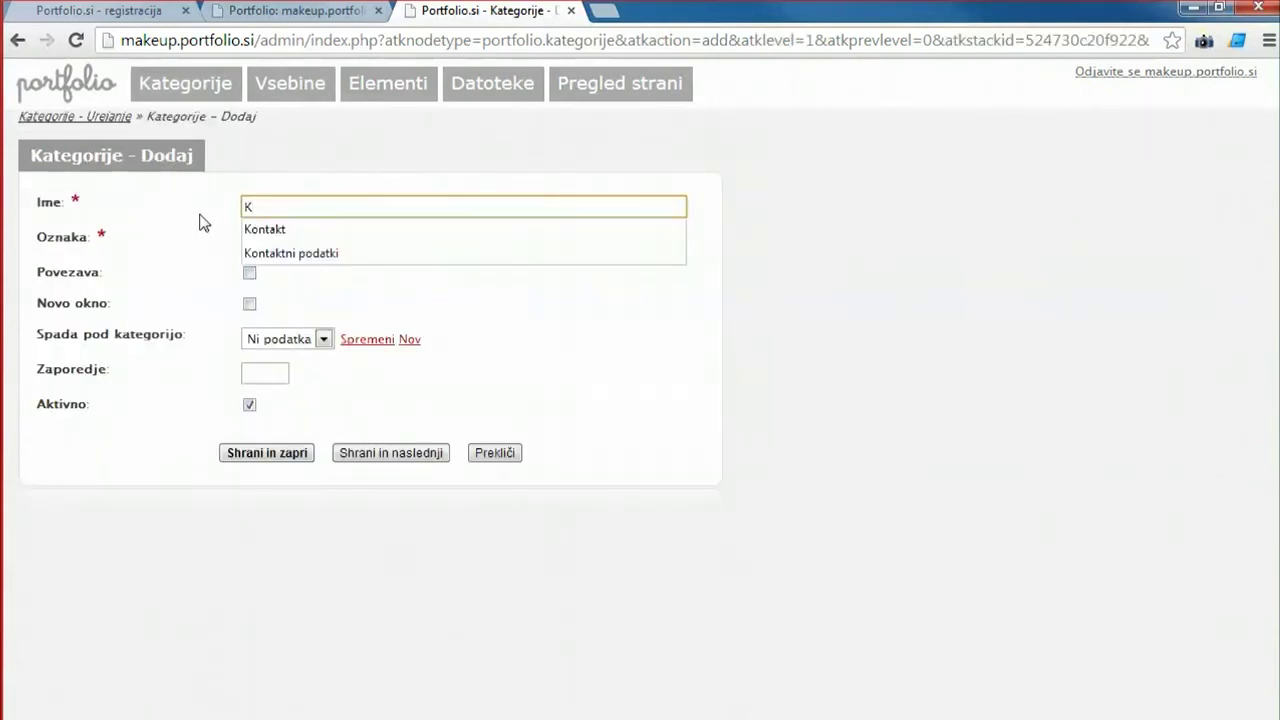
type("ontakt")
left_click(183, 237)
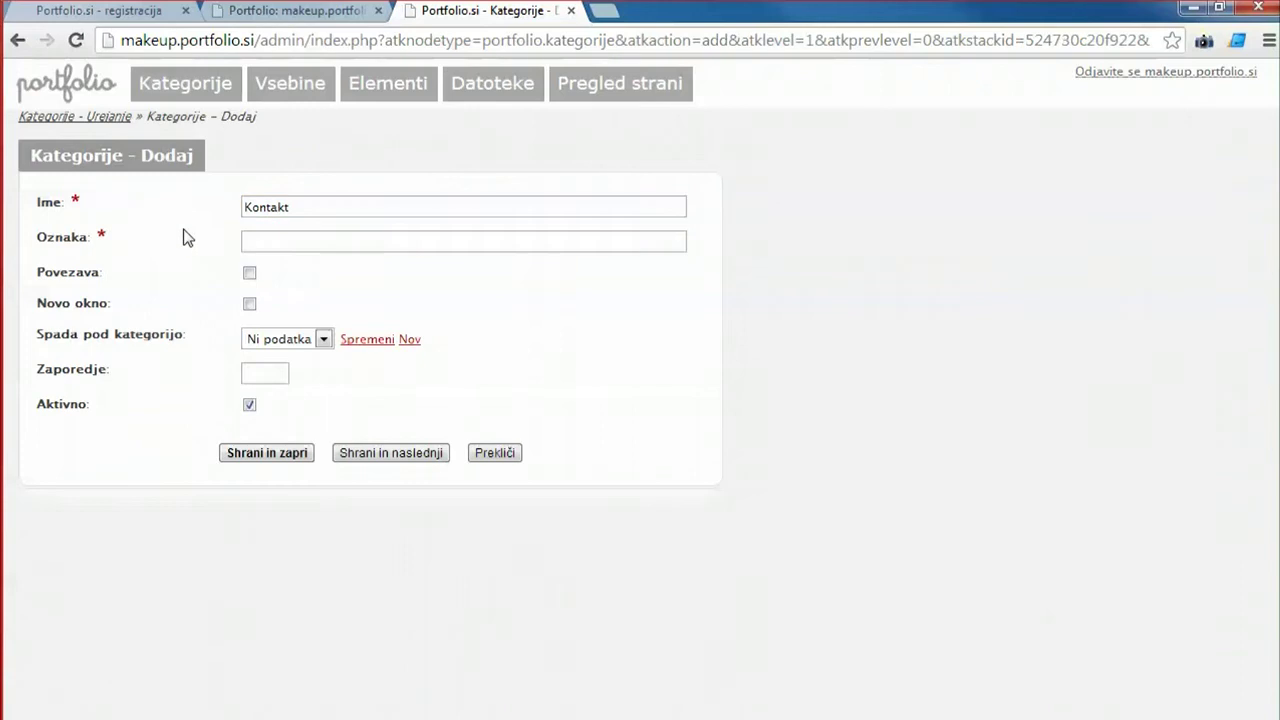
left_click(297, 249)
type("kontakt")
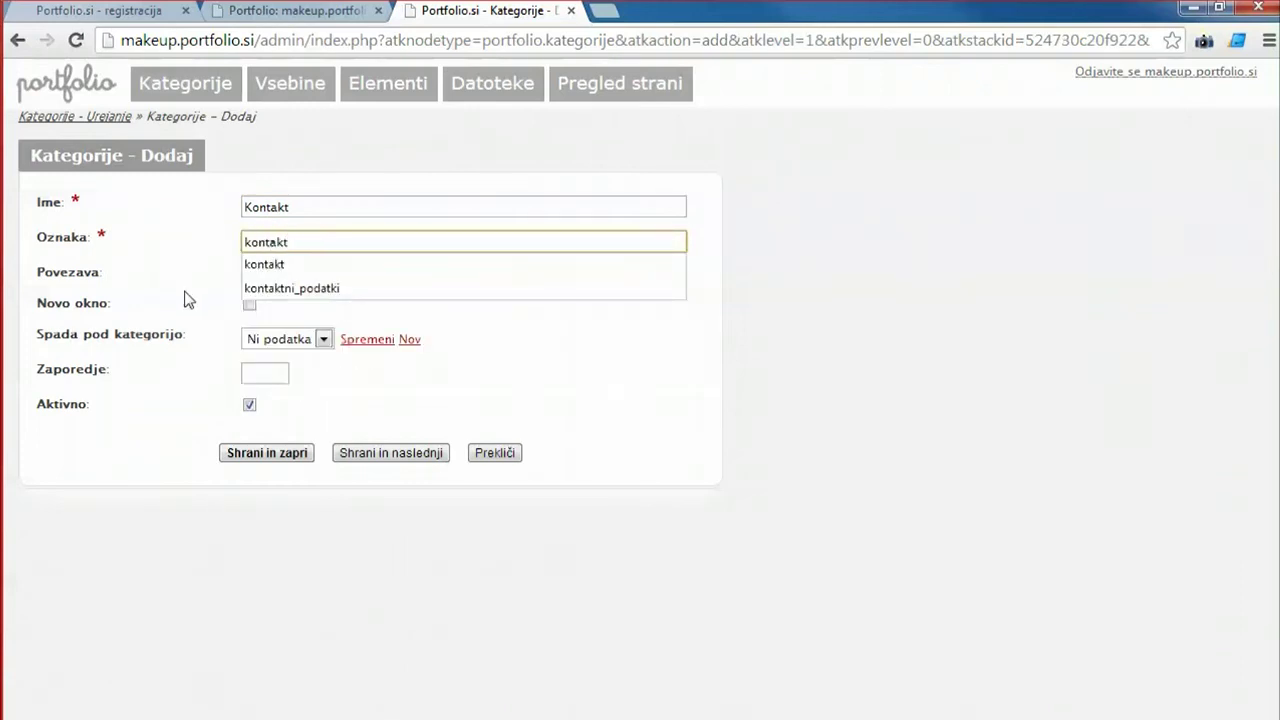
left_click(187, 298)
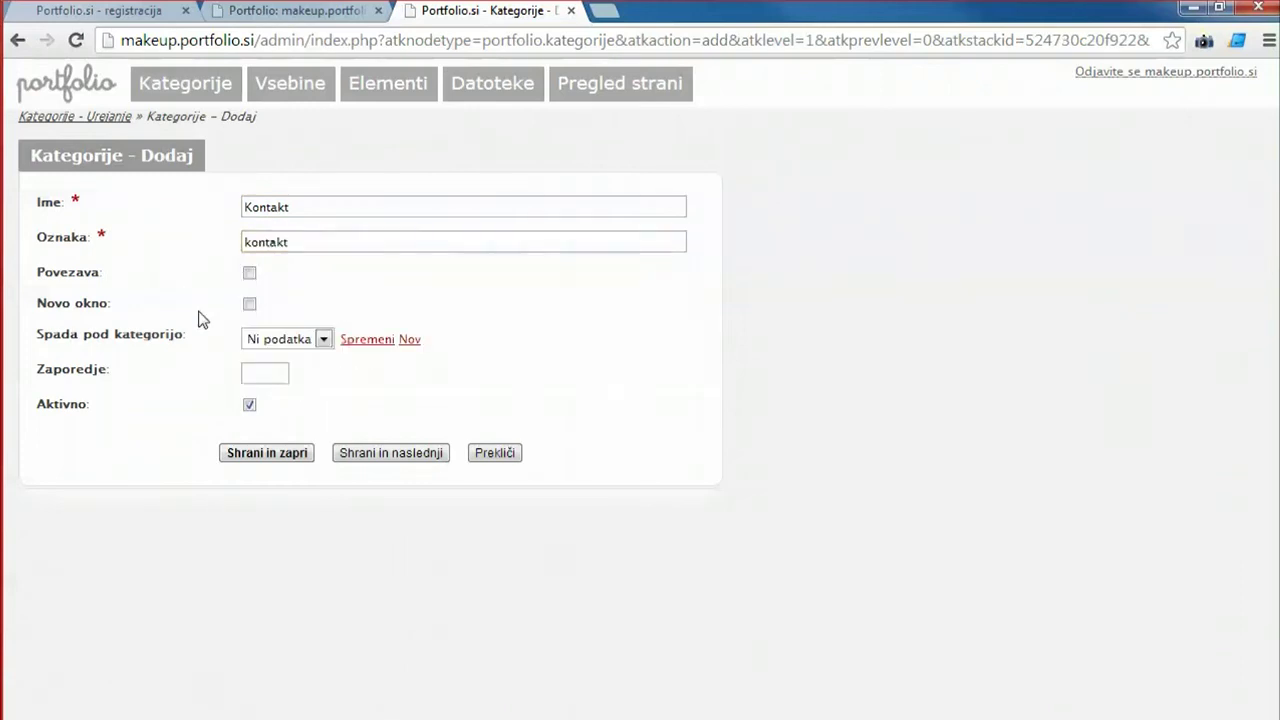
left_click(283, 374)
type("4")
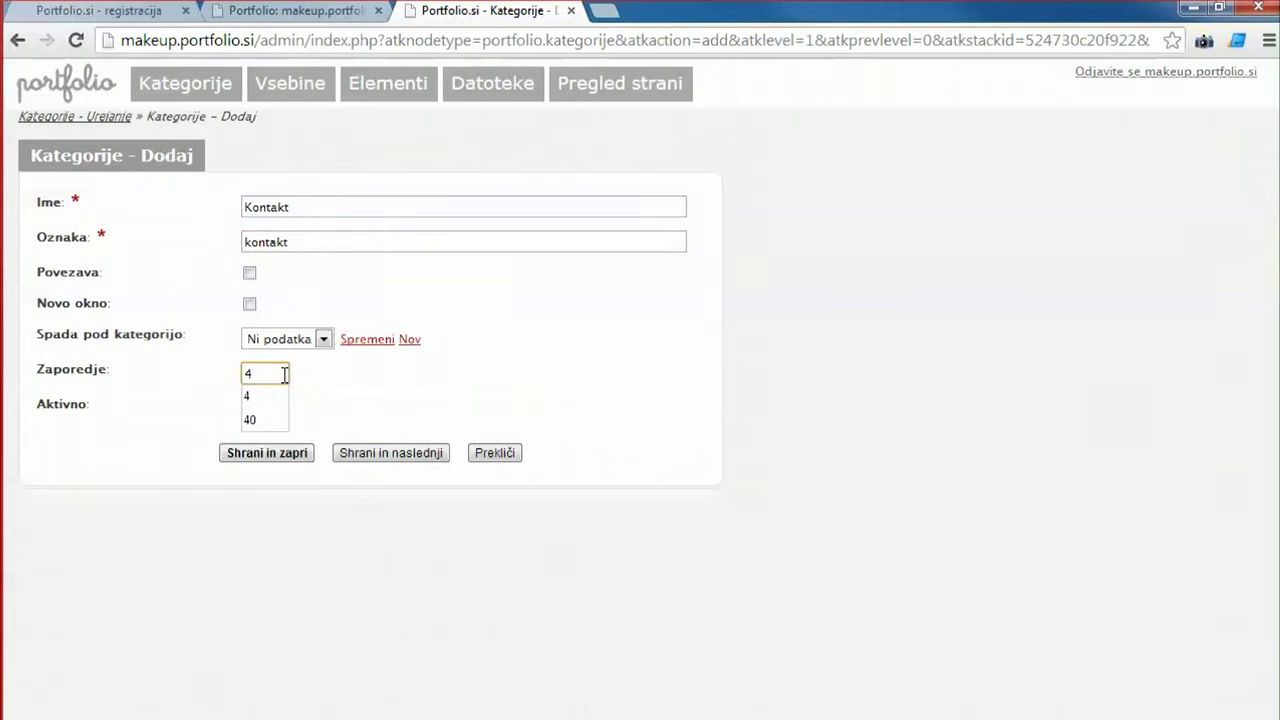
key("Escape")
type("0")
key("Escape")
left_click(300, 460)
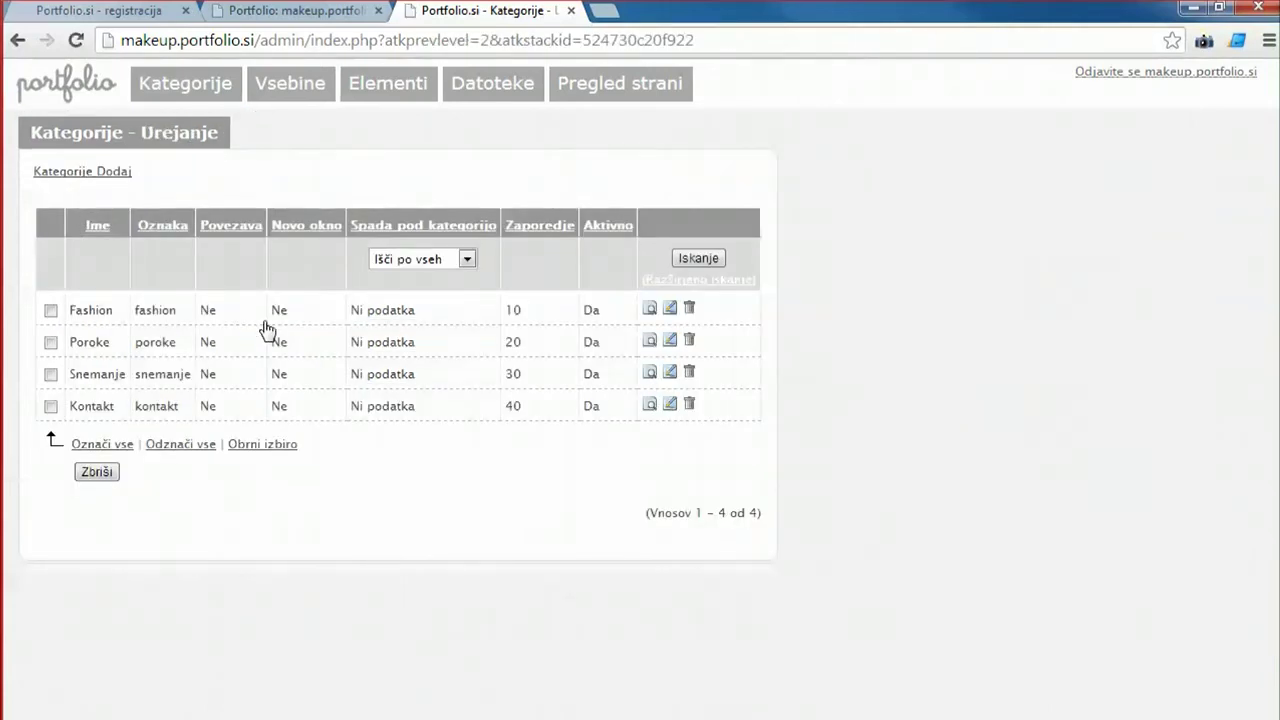
left_click(330, 108)
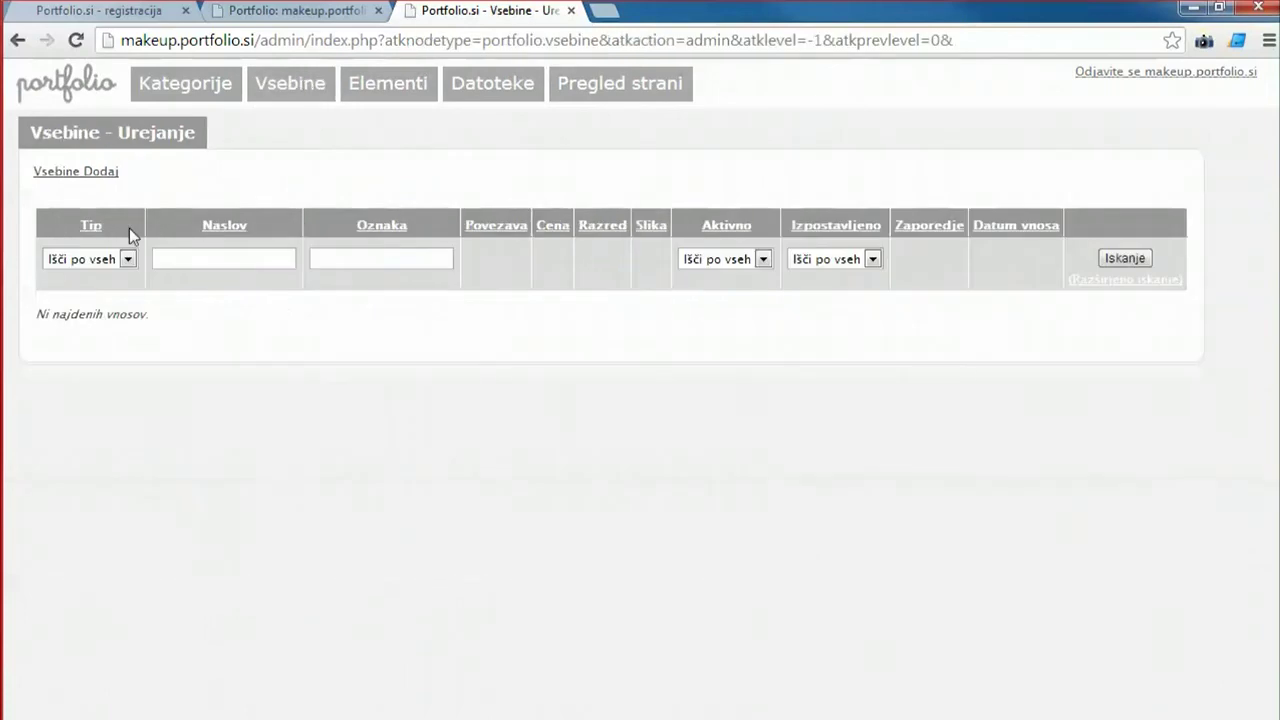
Start a new content entry and, after trying the text and embed types, set its type to Slika.
left_click(90, 172)
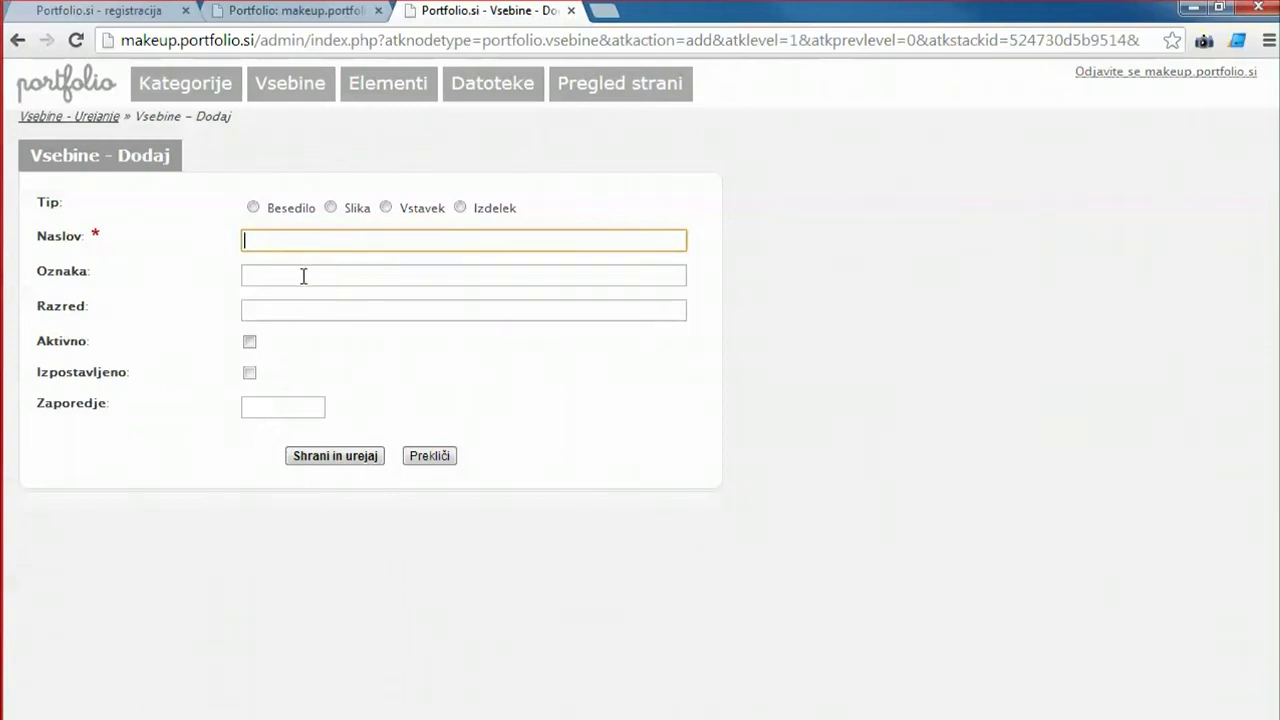
left_click(253, 209)
left_click(332, 208)
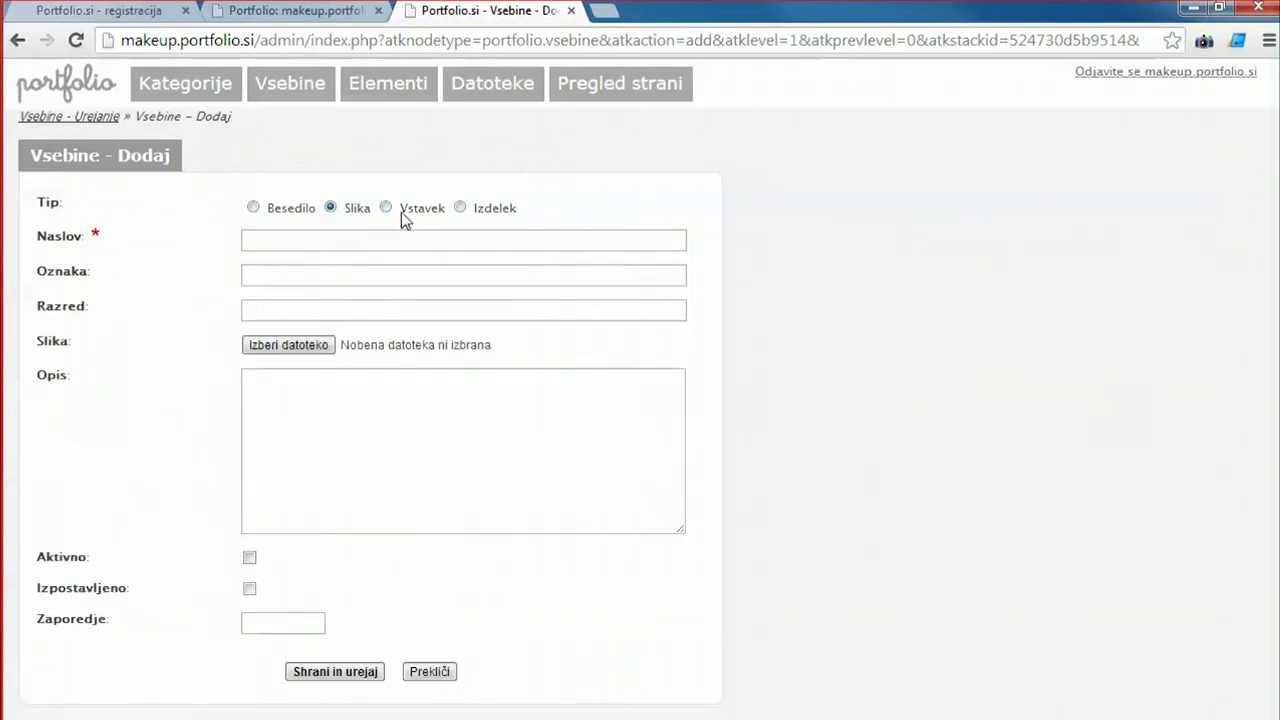
left_click(253, 208)
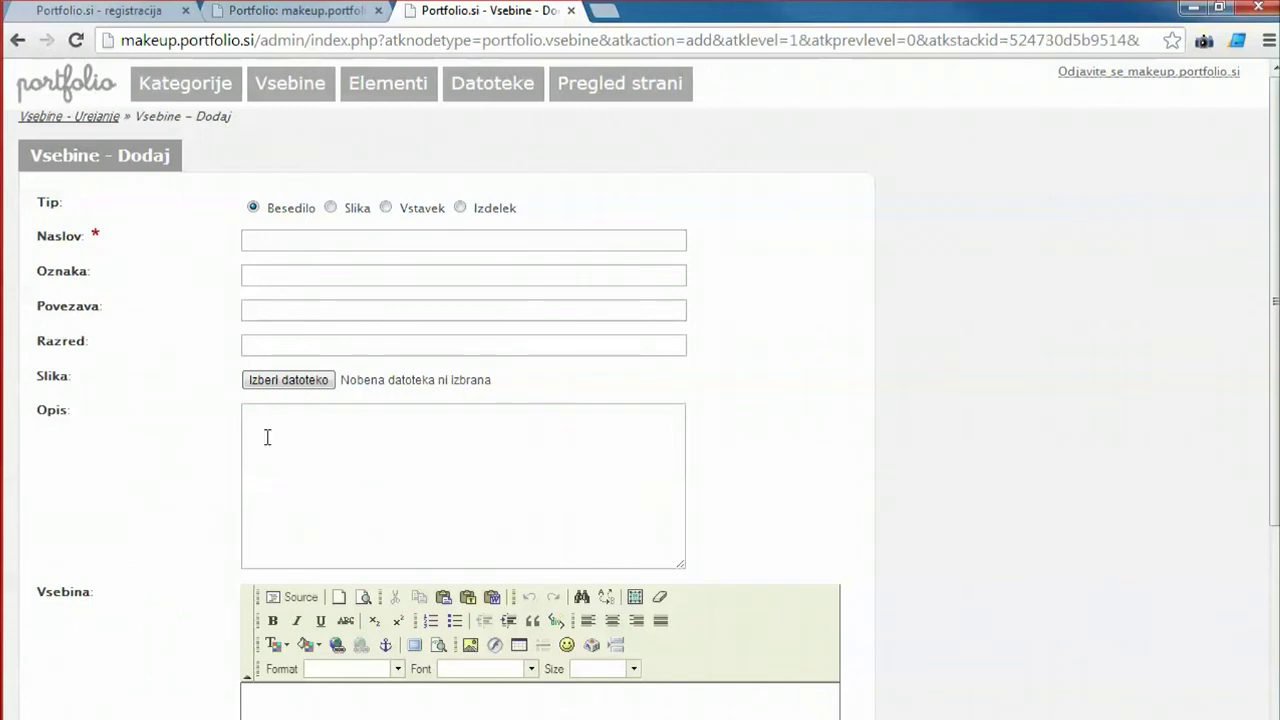
left_click(331, 208)
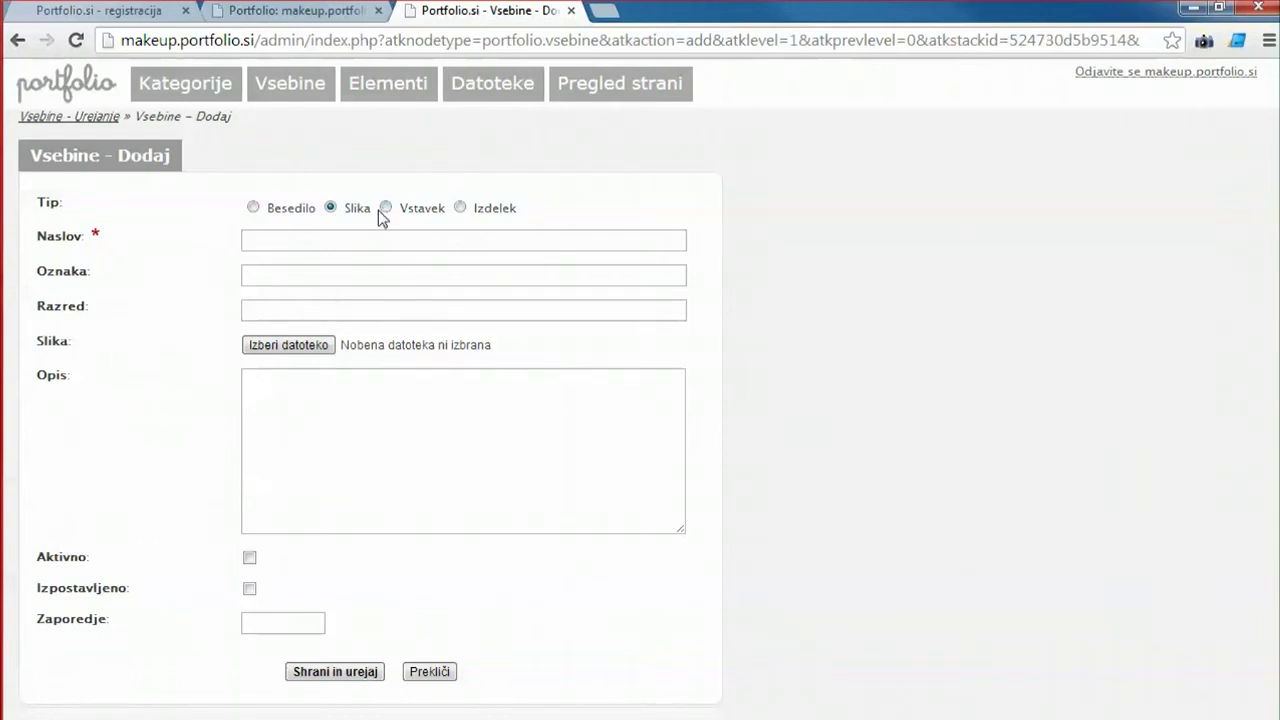
left_click(384, 208)
left_click(370, 405)
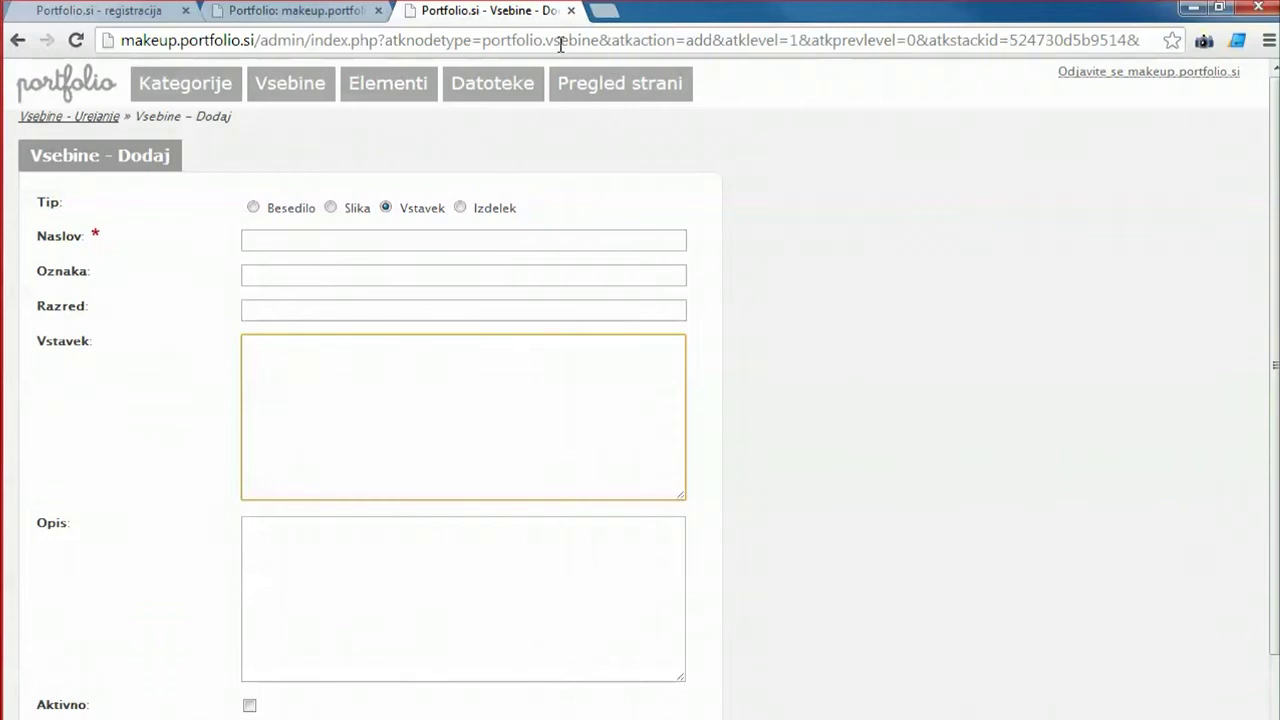
left_click(329, 208)
left_click(298, 245)
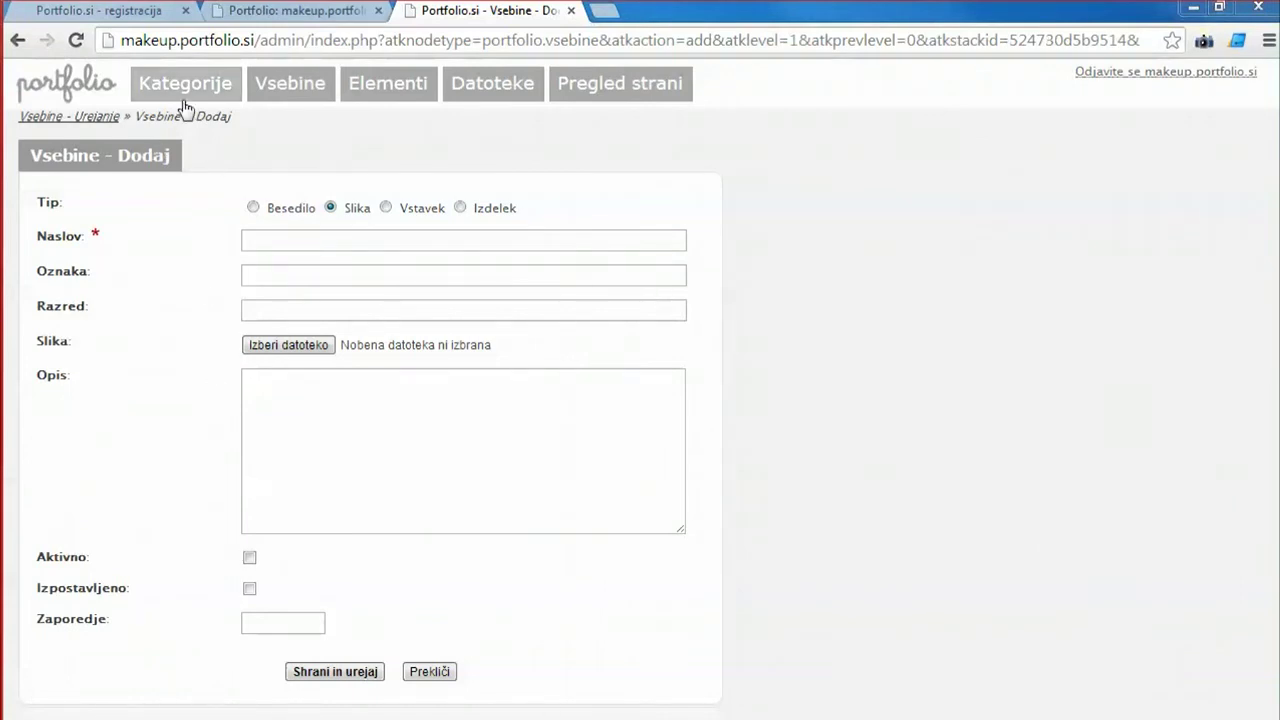
Title the entry 'Fashion - waiting for a train'.
left_click(326, 243)
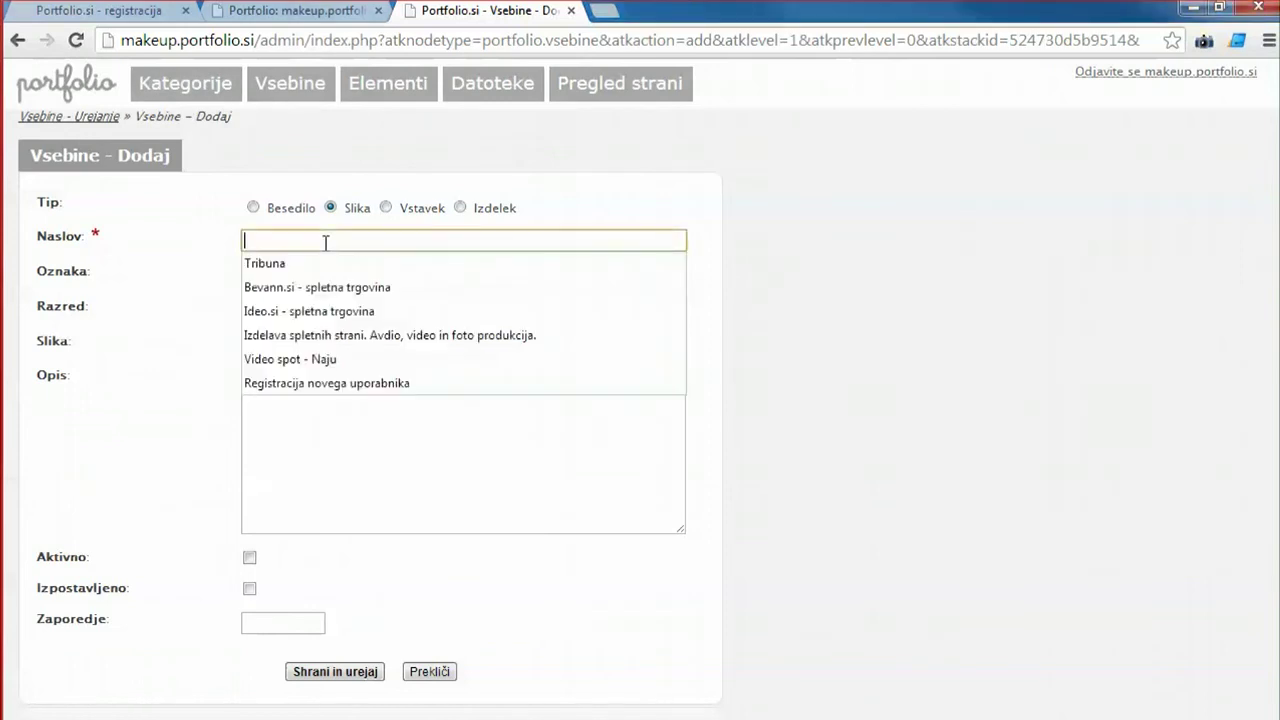
type("Fashion ")
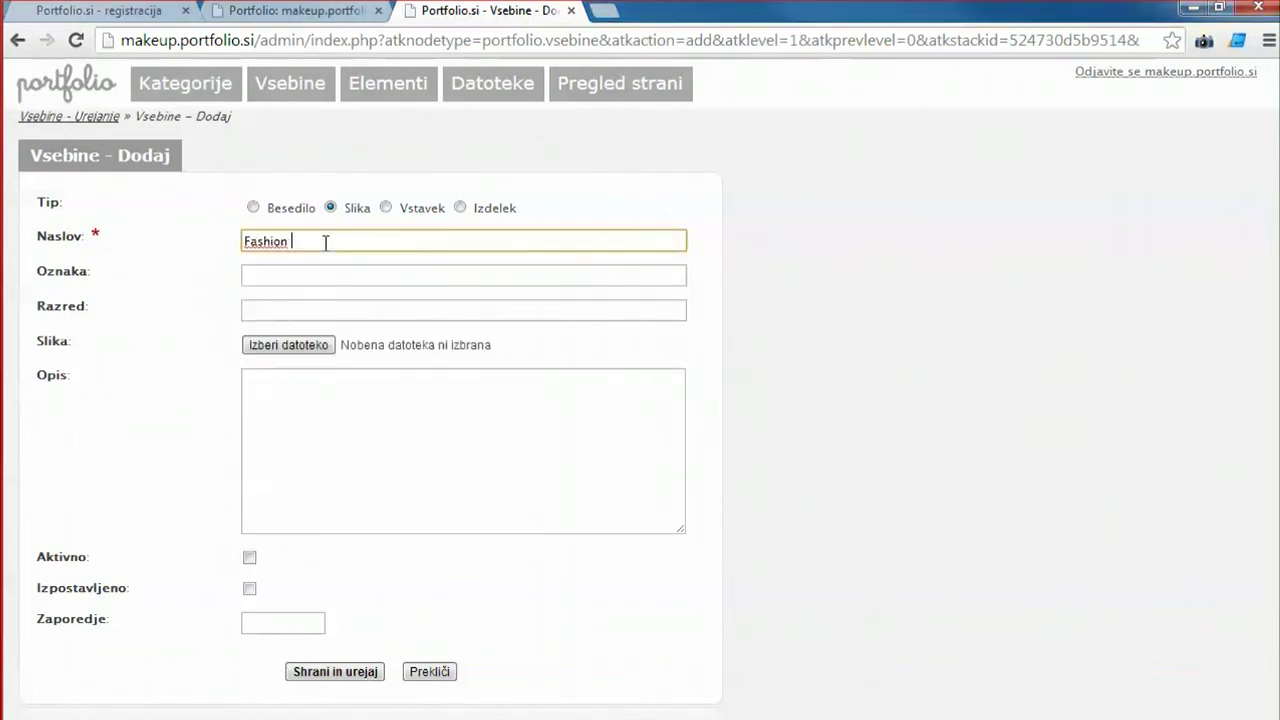
type("slika")
left_click(323, 281)
left_click(339, 245)
double_click(305, 240)
key("BackSpace")
type("- waiting for a train")
Attach the photo from the makup folder, renamed to makeup_waiting_for_a_train.
left_click(295, 350)
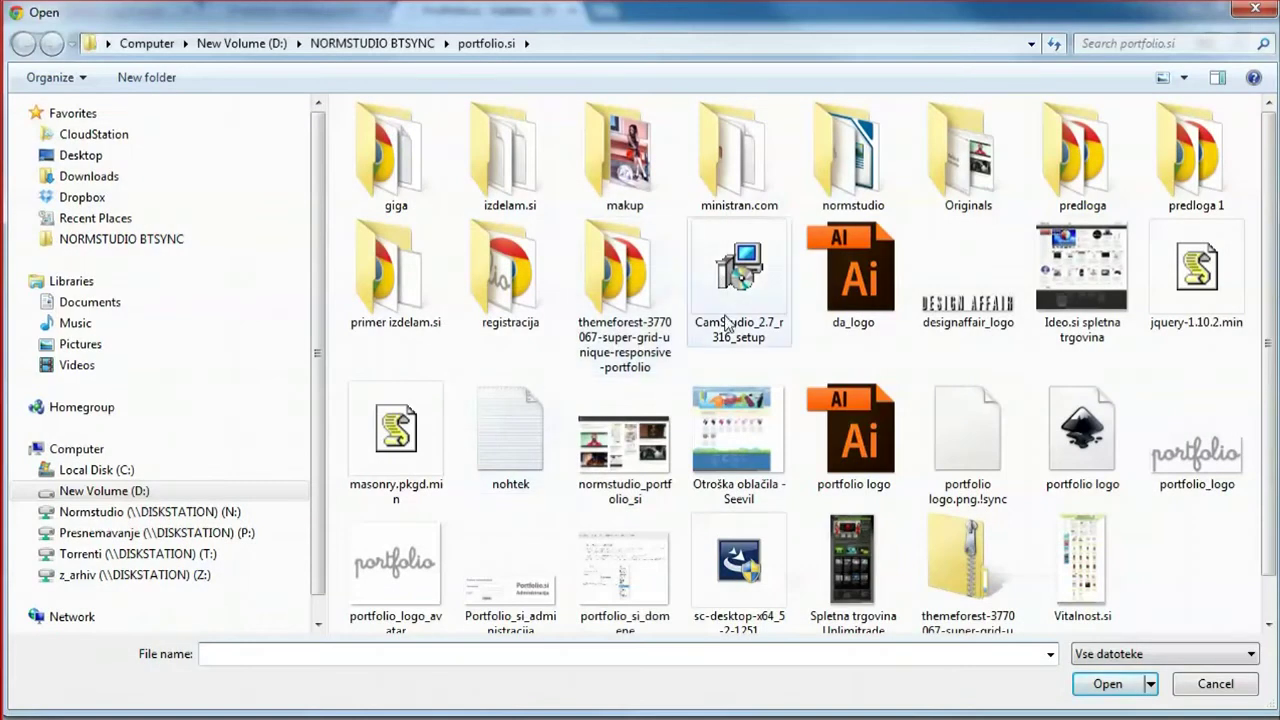
left_click(628, 288)
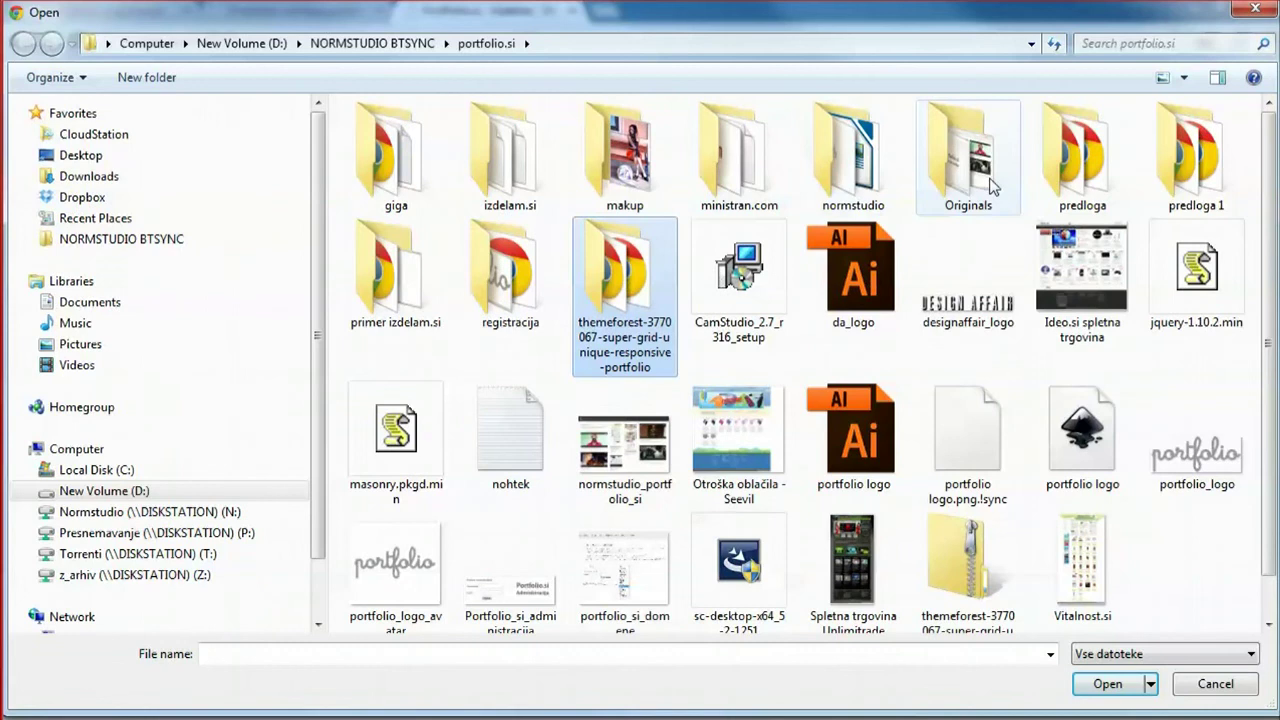
double_click(625, 155)
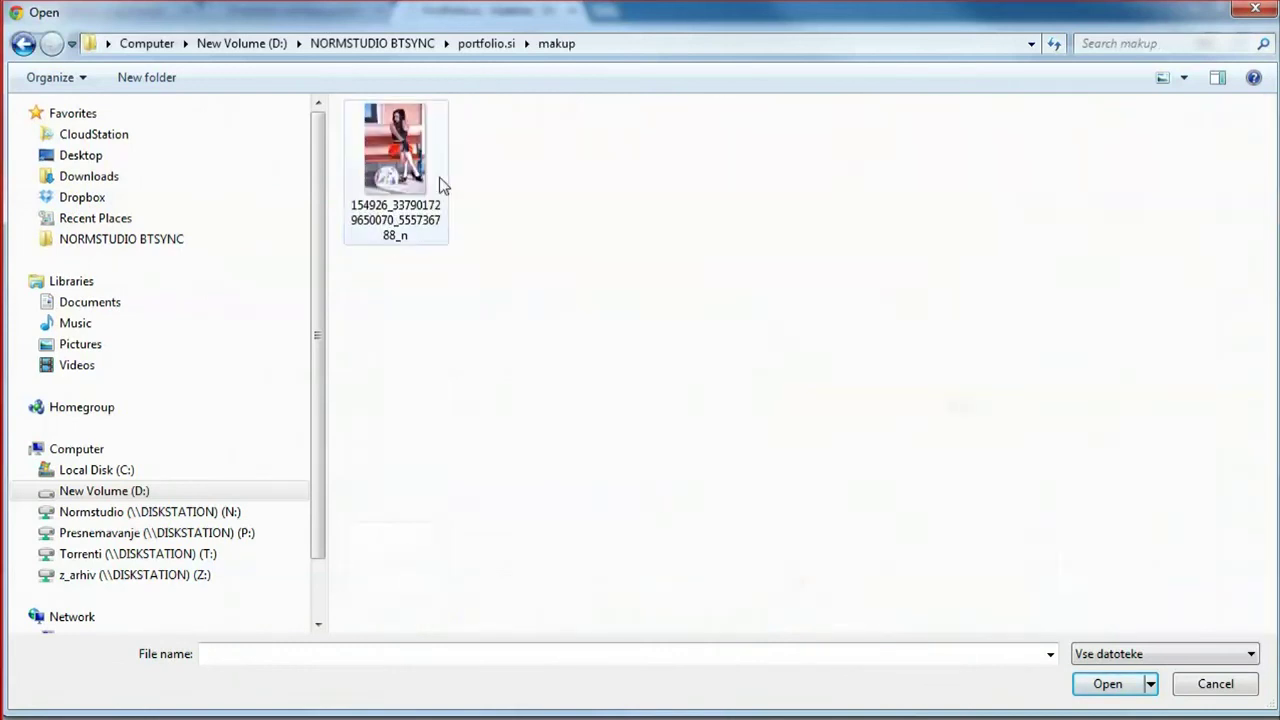
left_click(392, 222)
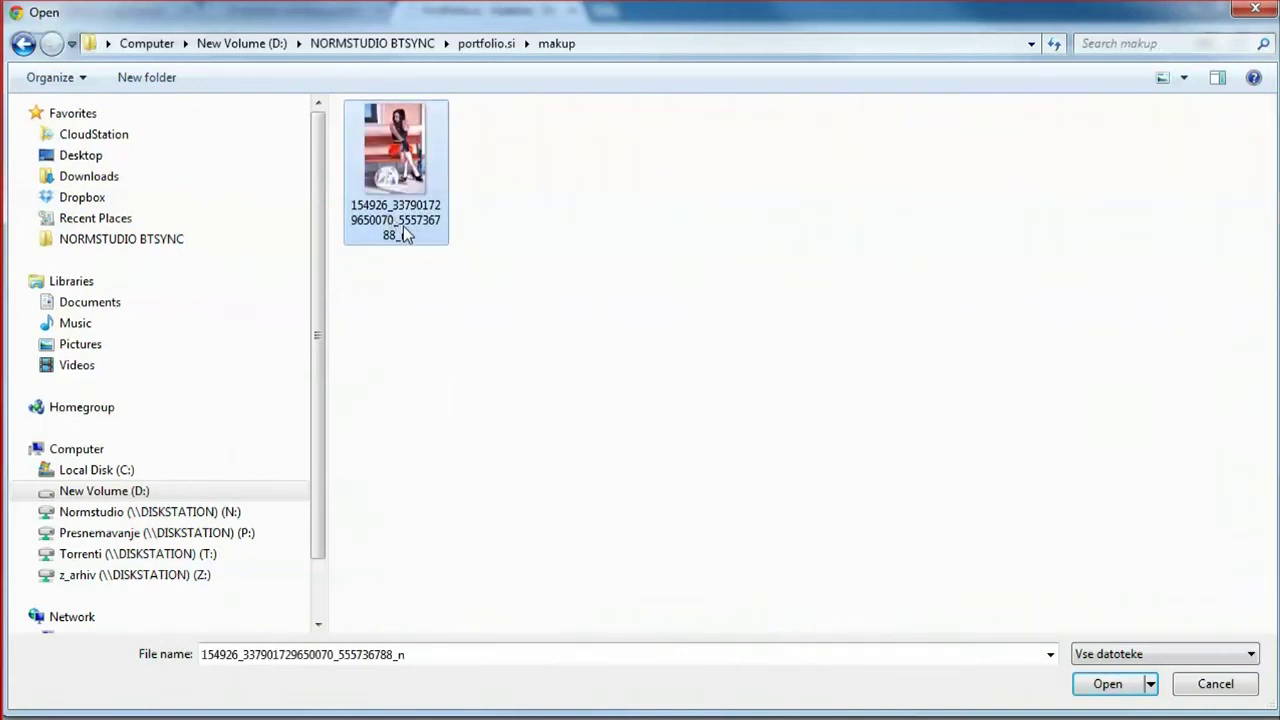
left_click(403, 226)
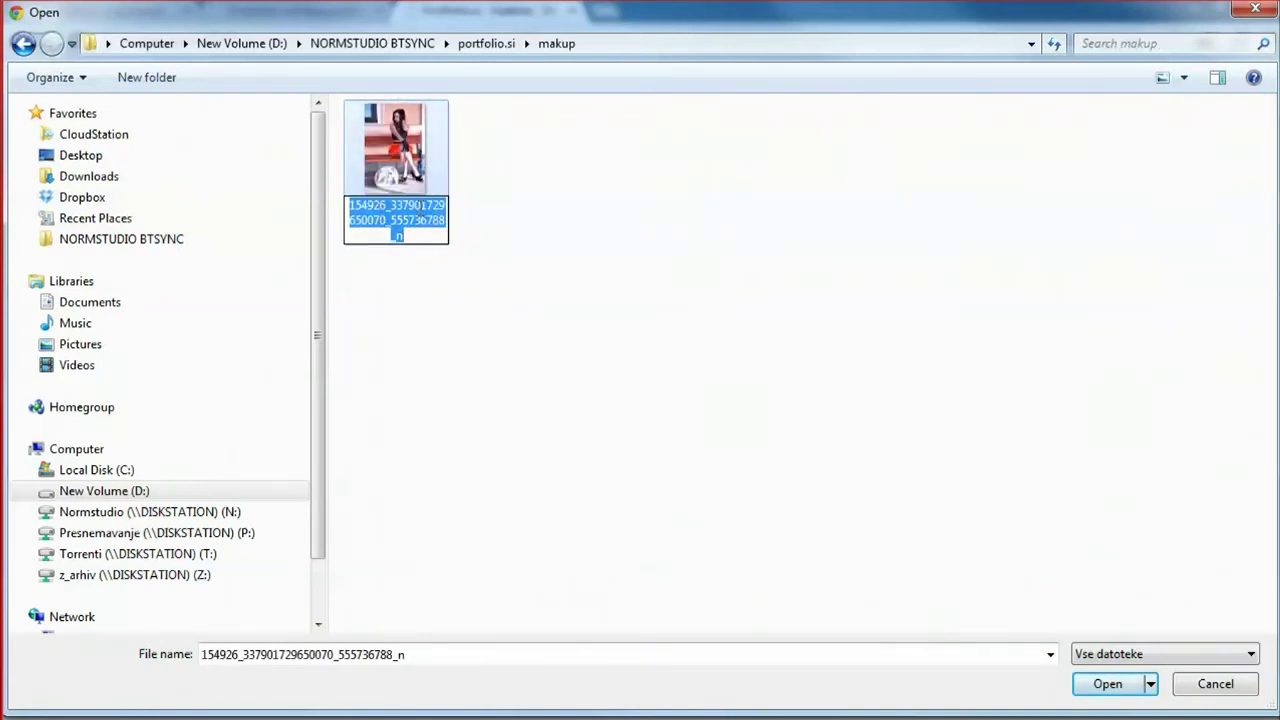
type("wait")
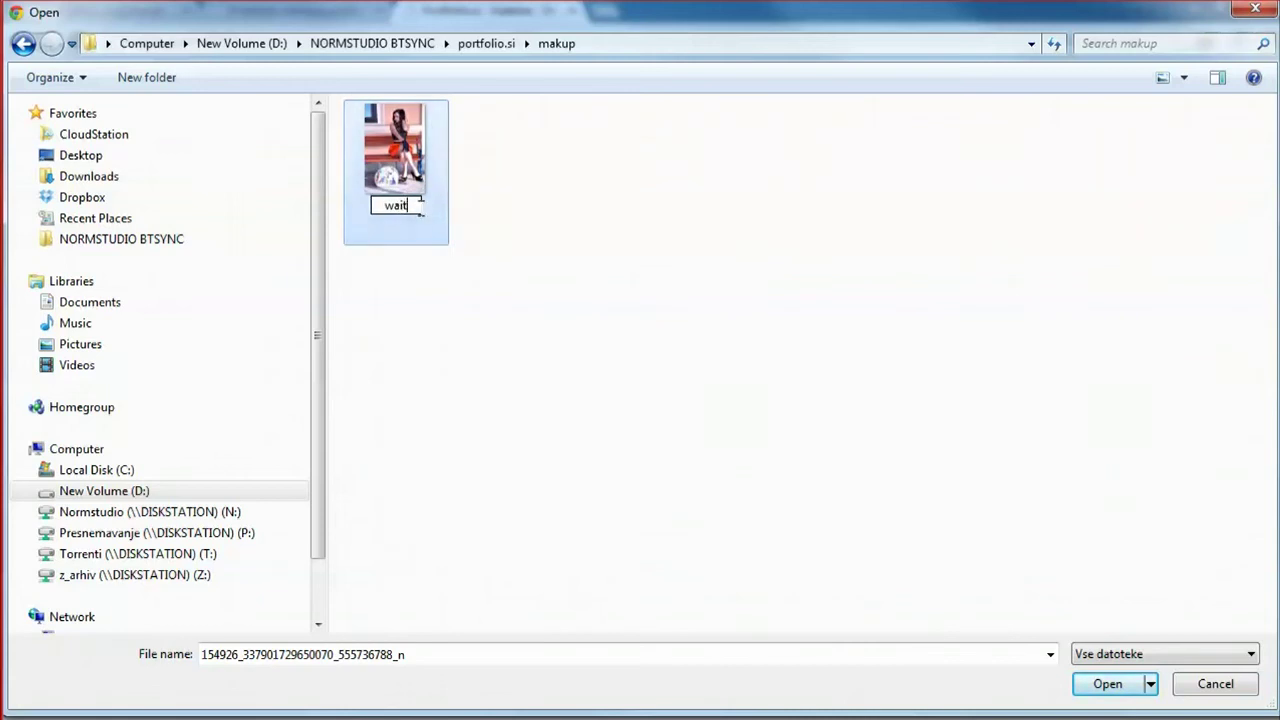
type("ing_for")
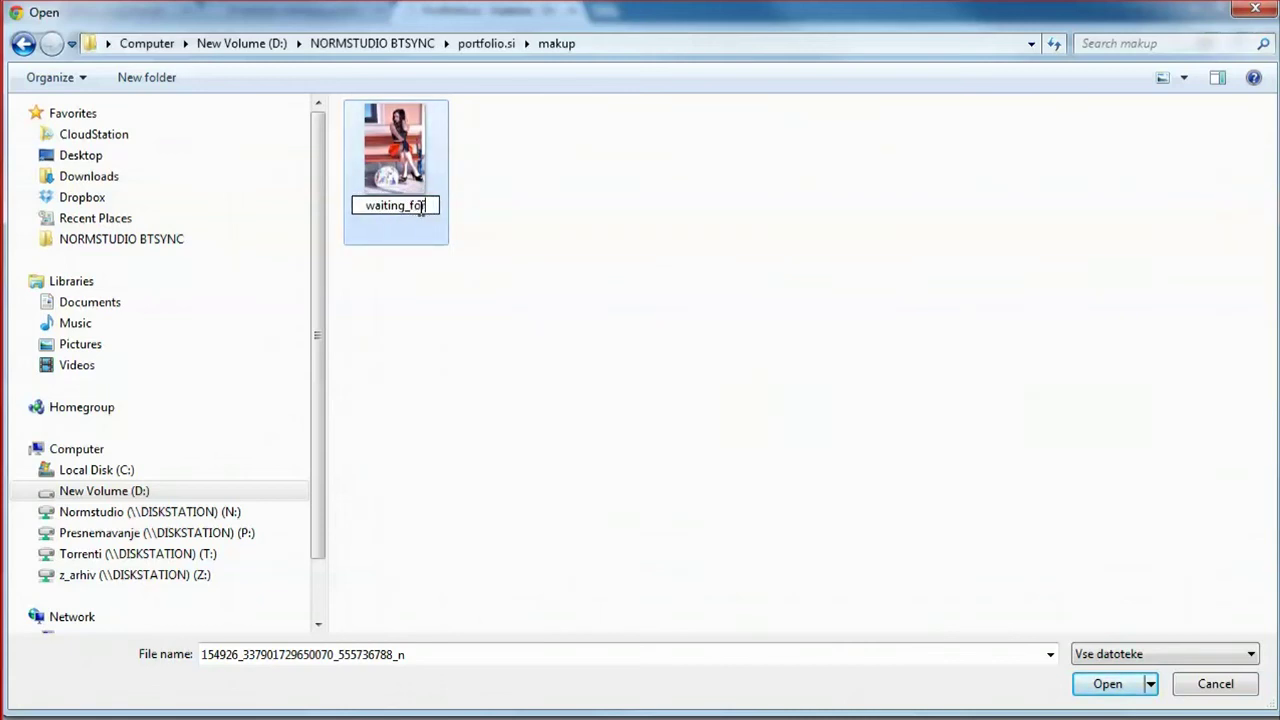
type("_a_train")
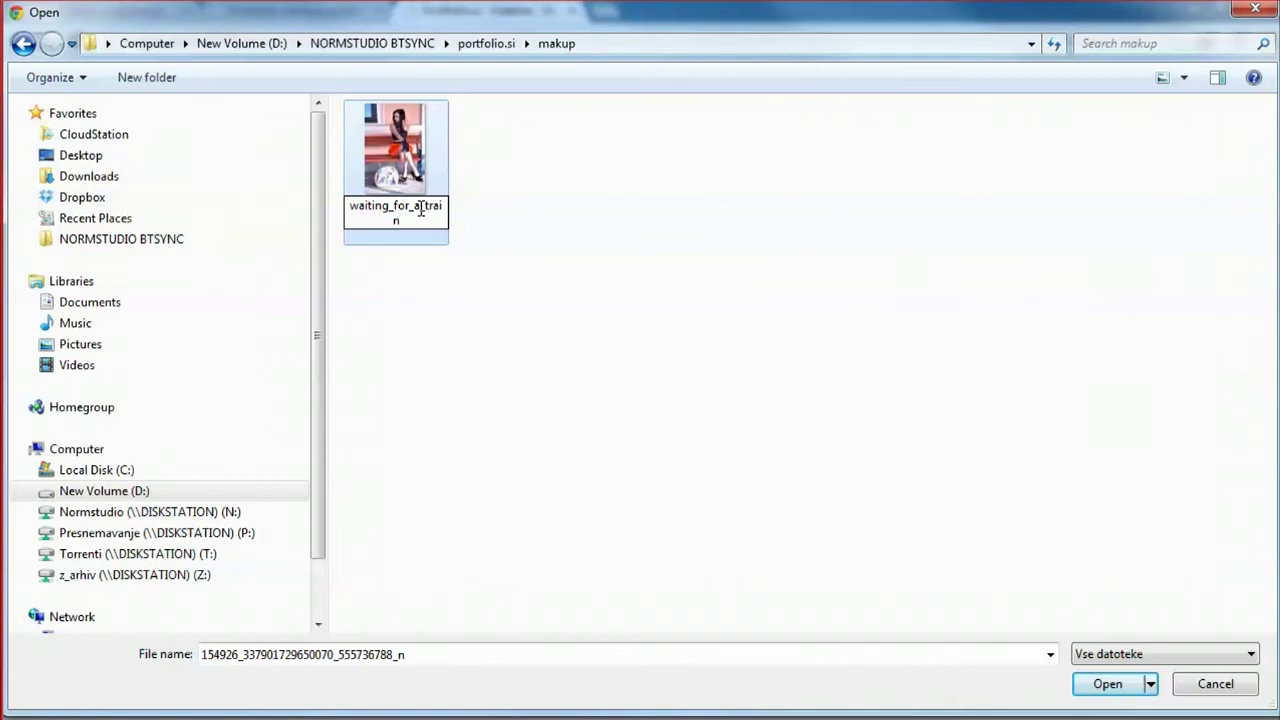
key("Home")
type("makeup")
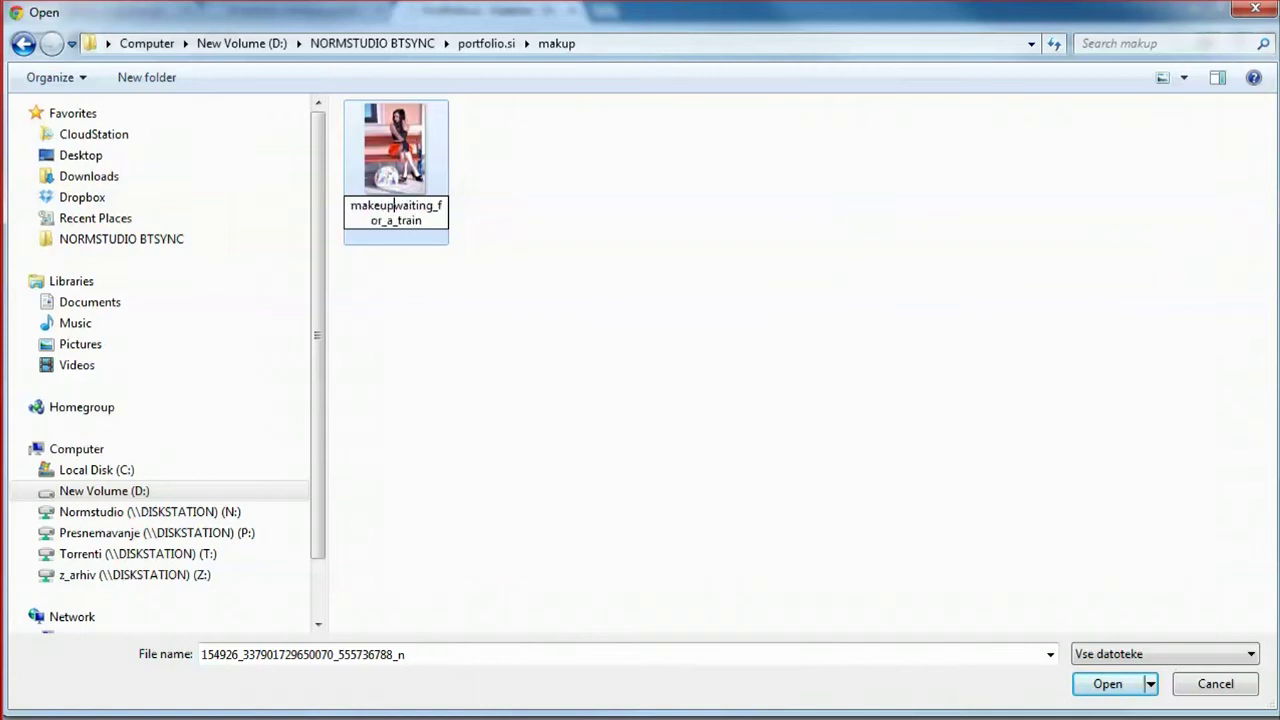
type("_")
left_click(530, 284)
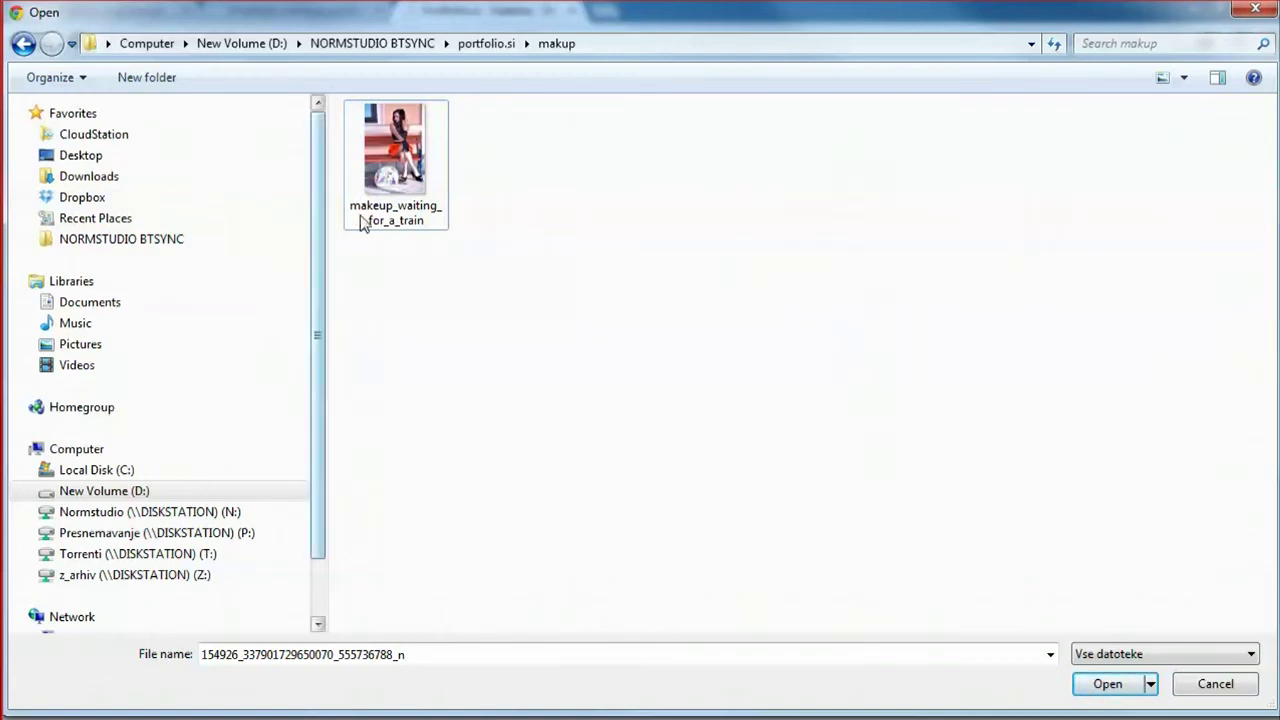
double_click(386, 161)
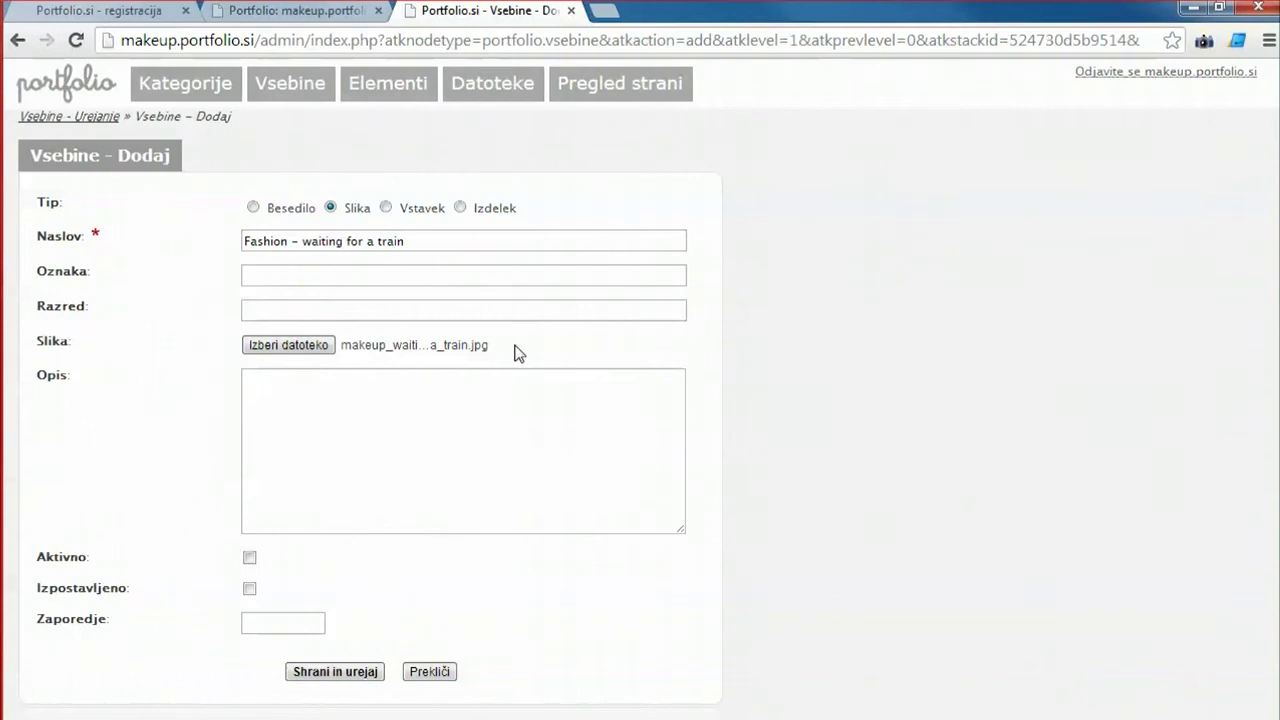
Tick Aktivno and Izpostavljeno and save the entry to keep editing.
left_click(249, 557)
left_click(249, 589)
left_click(335, 672)
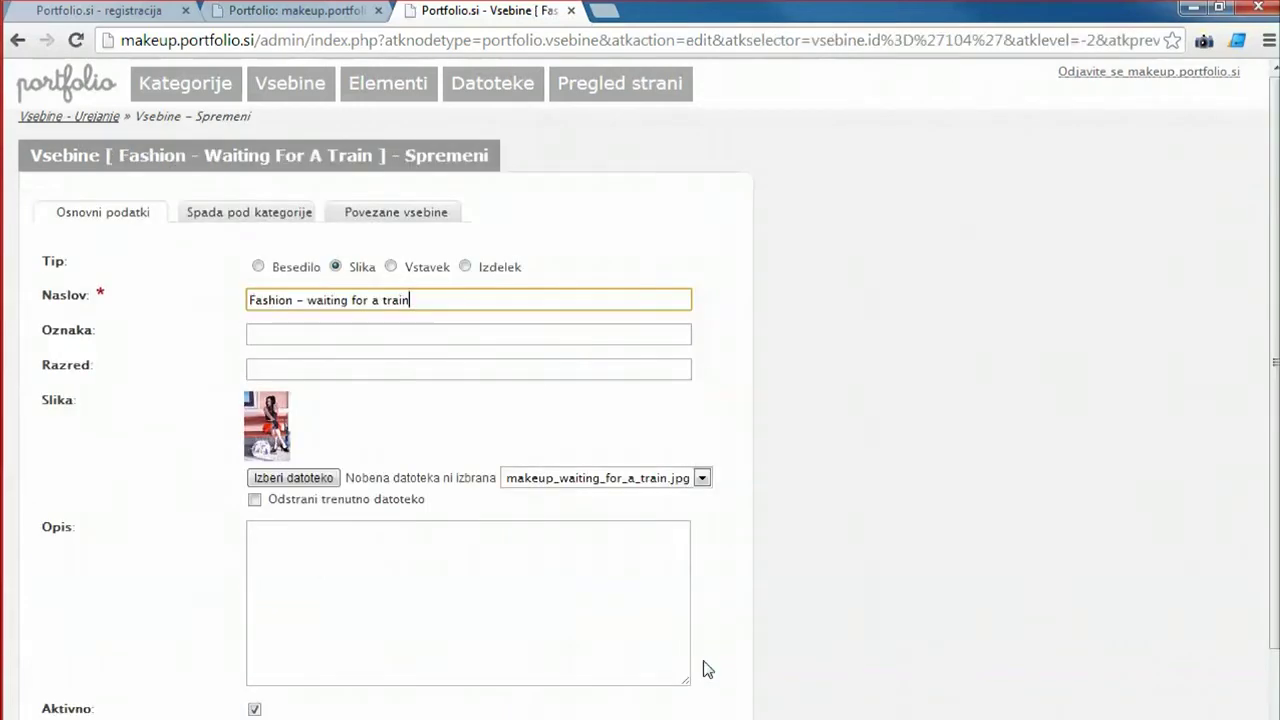
Assign the entry only to the Fashion category, then save and close it.
left_click(210, 217)
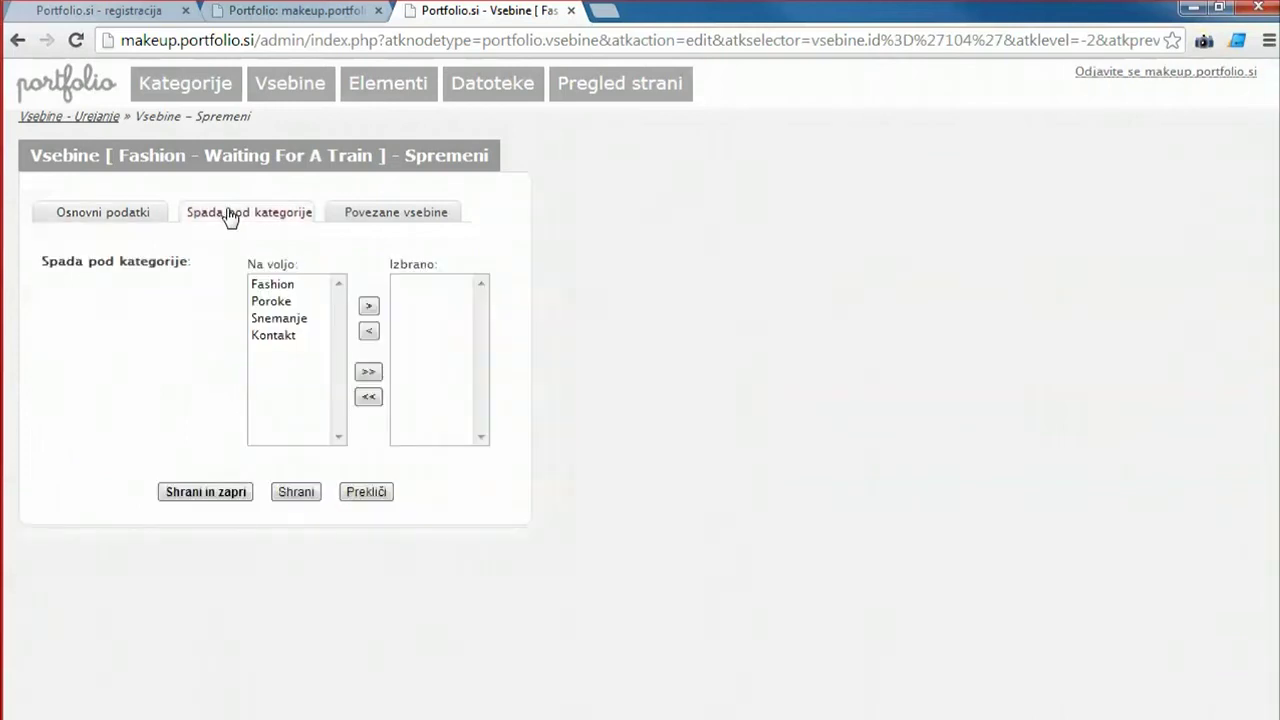
left_click(75, 219)
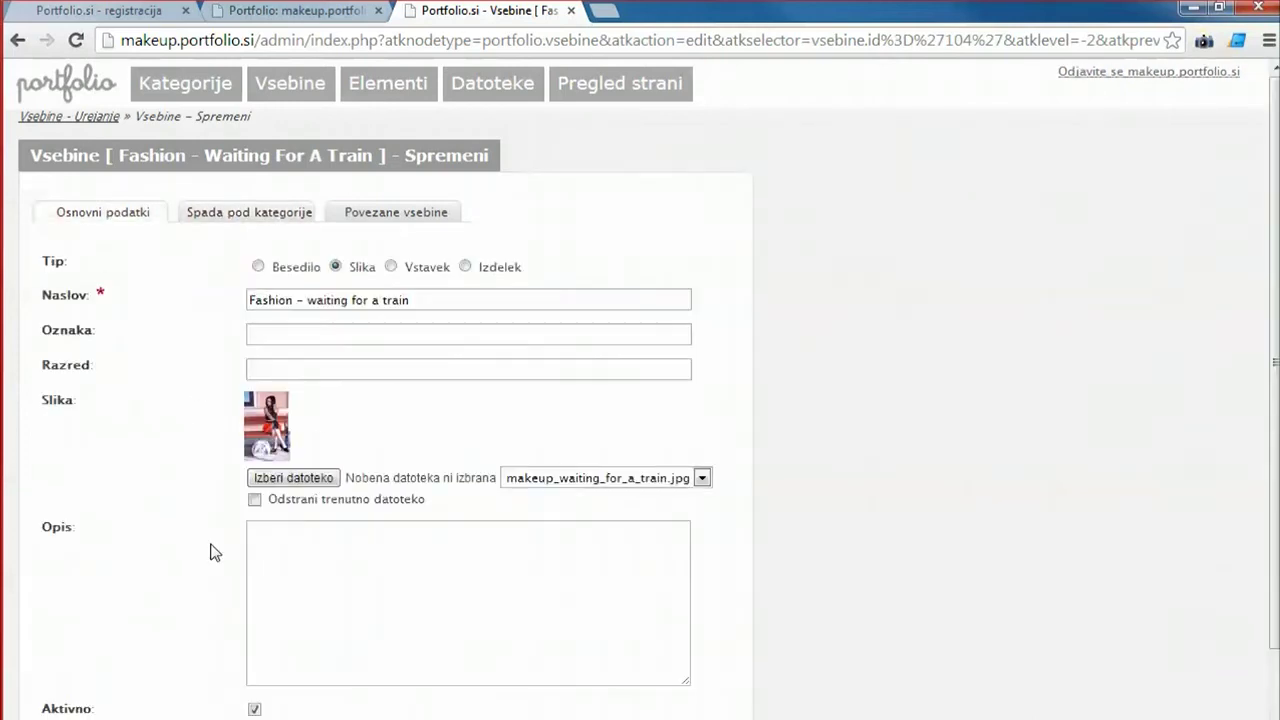
left_click(216, 222)
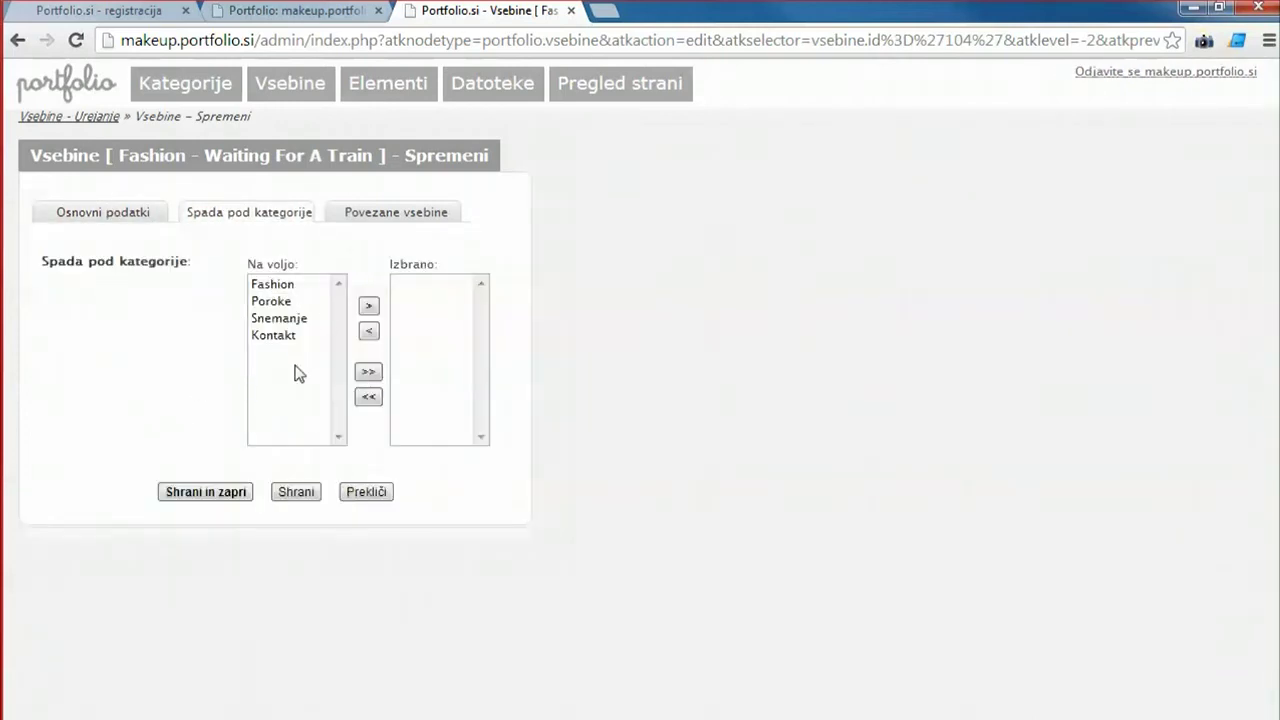
double_click(274, 285)
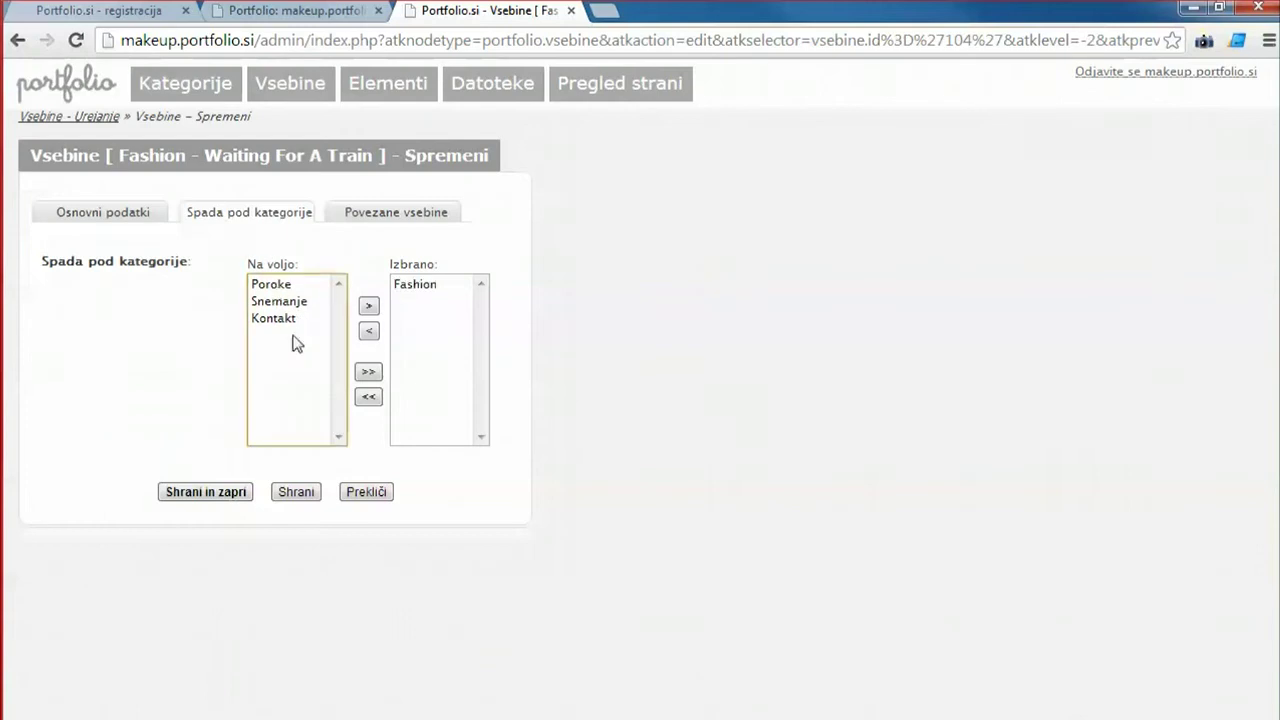
double_click(283, 302)
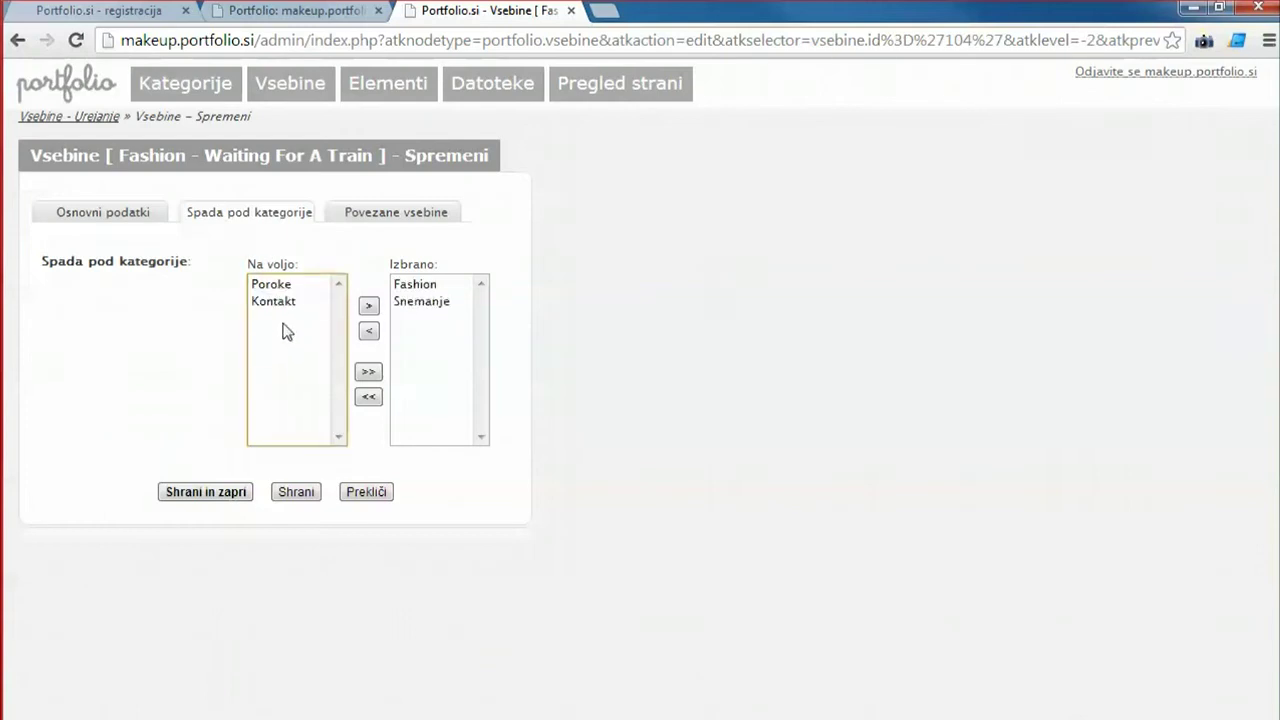
double_click(423, 301)
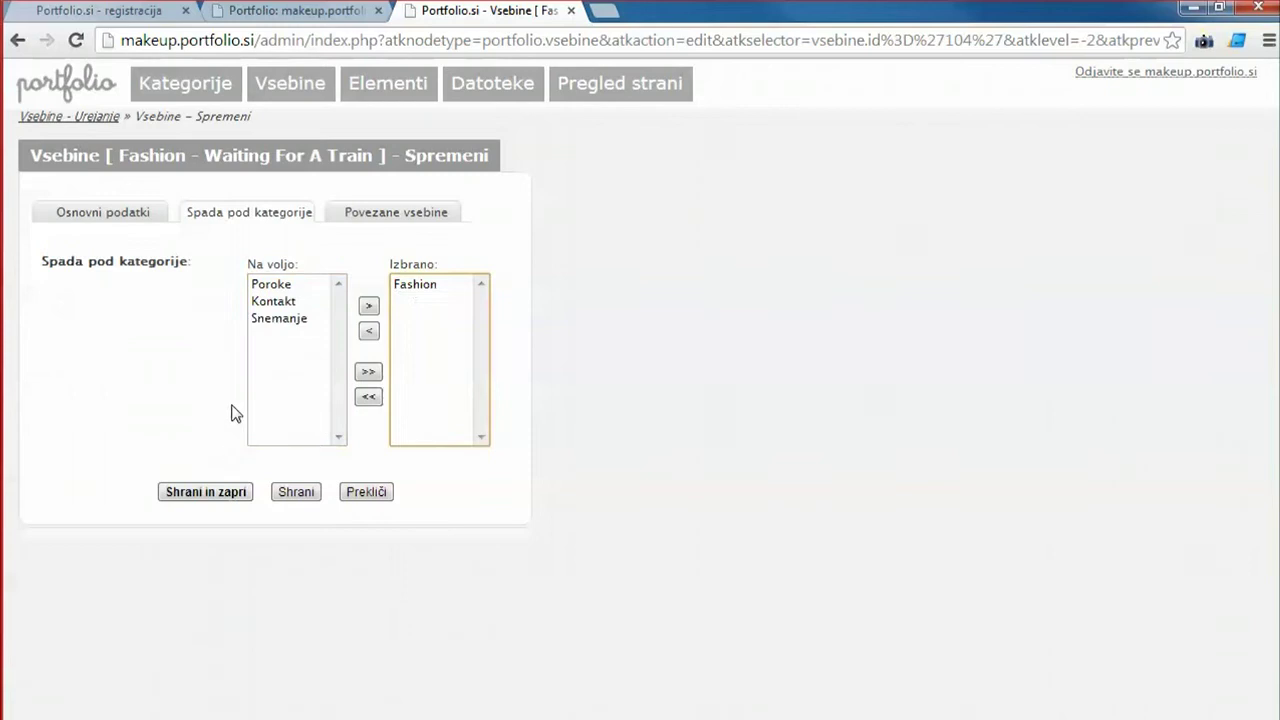
left_click(206, 491)
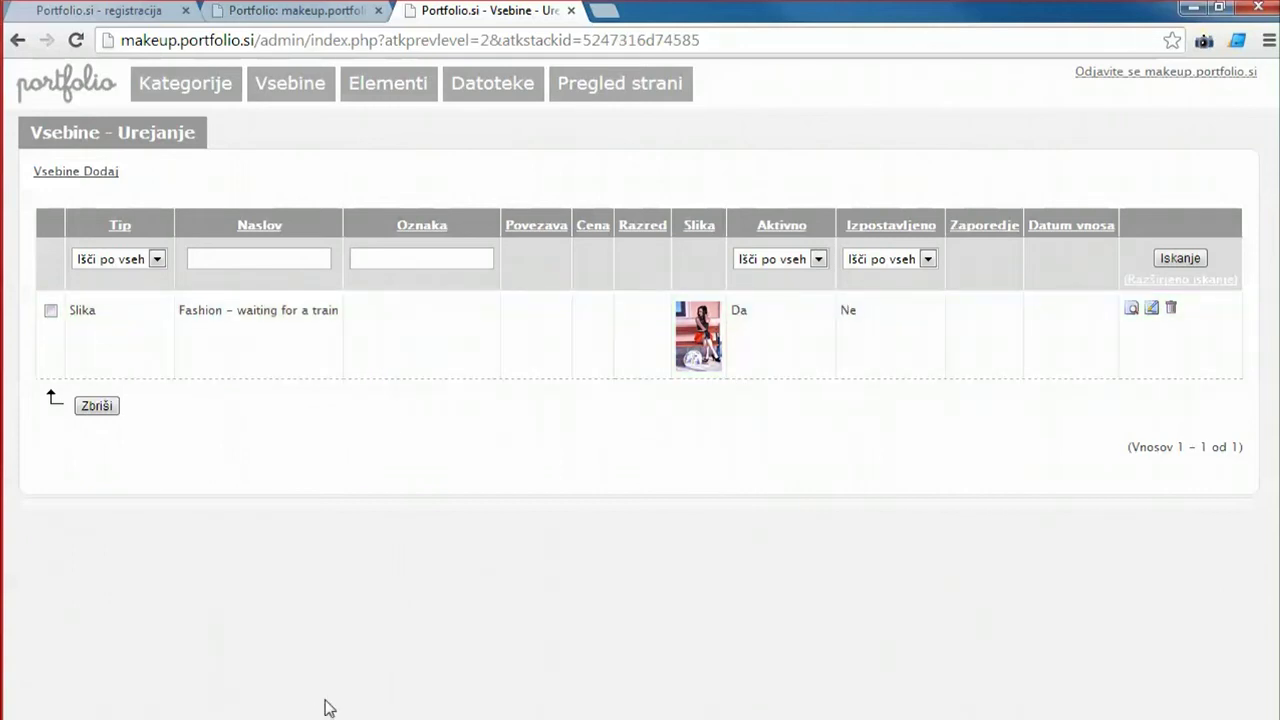
Toggle the Fashion entry's active status off and back on, saving each time.
left_click(372, 362)
scroll(296, 690, "down", 1)
left_click(254, 588)
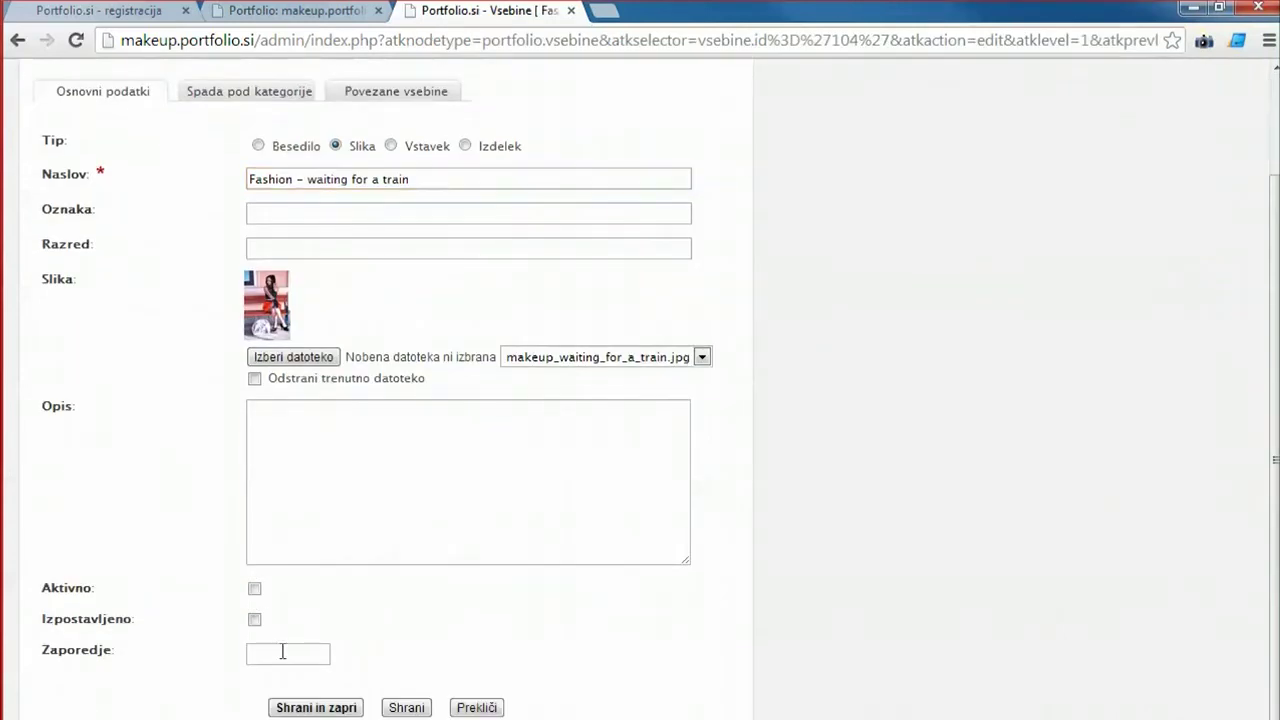
left_click(320, 708)
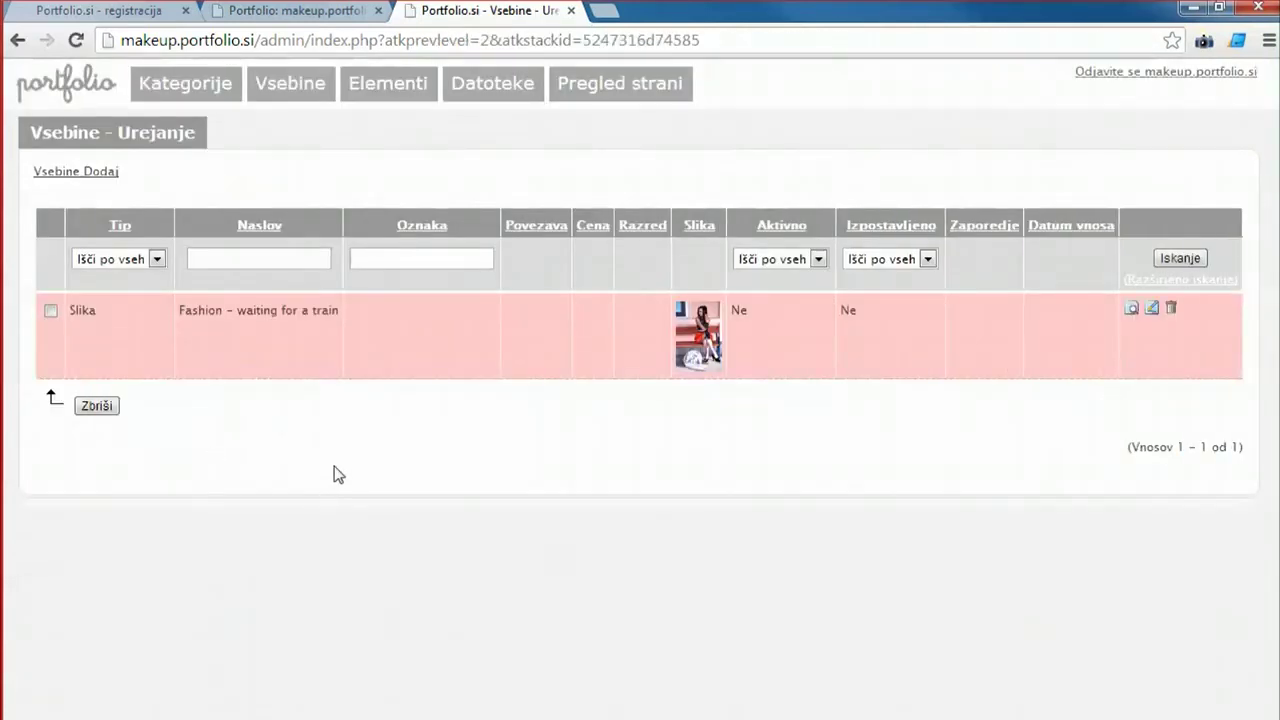
left_click(338, 350)
scroll(289, 640, "down", 1)
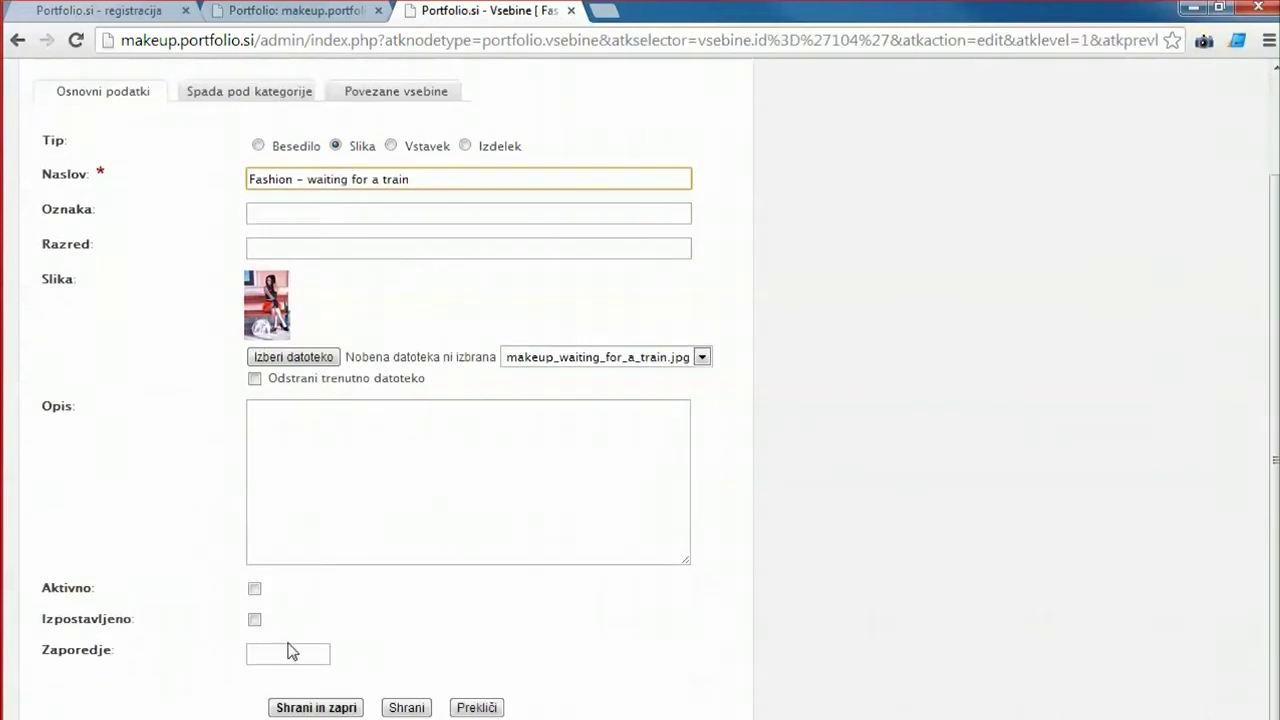
left_click(254, 588)
left_click(318, 708)
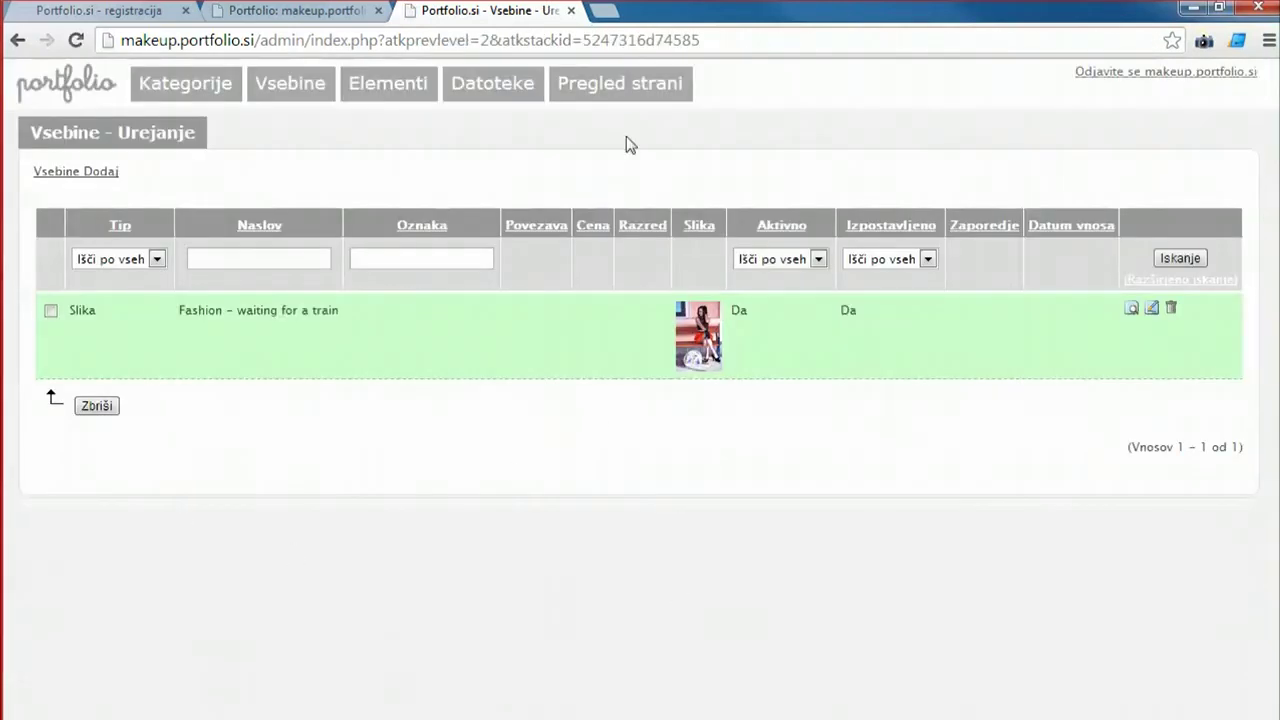
Preview the public site, open its FASHION page, then return to the home page.
left_click(628, 84)
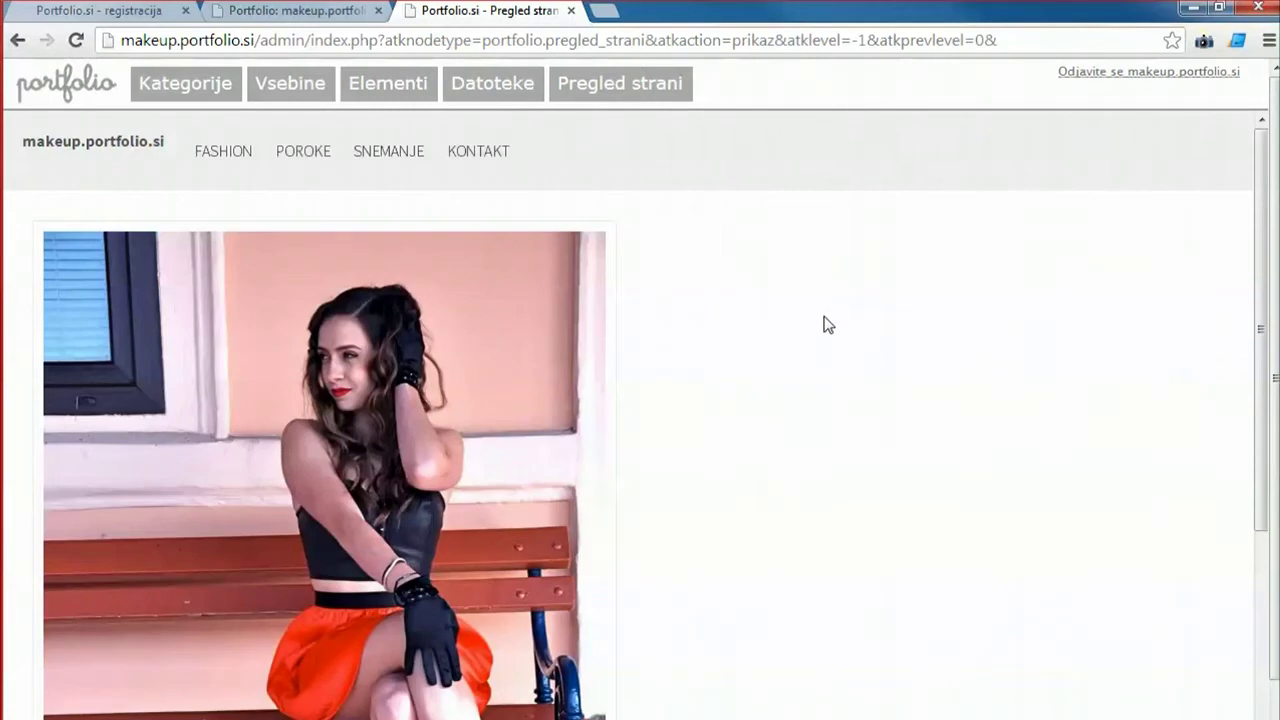
scroll(828, 324, "down", 4)
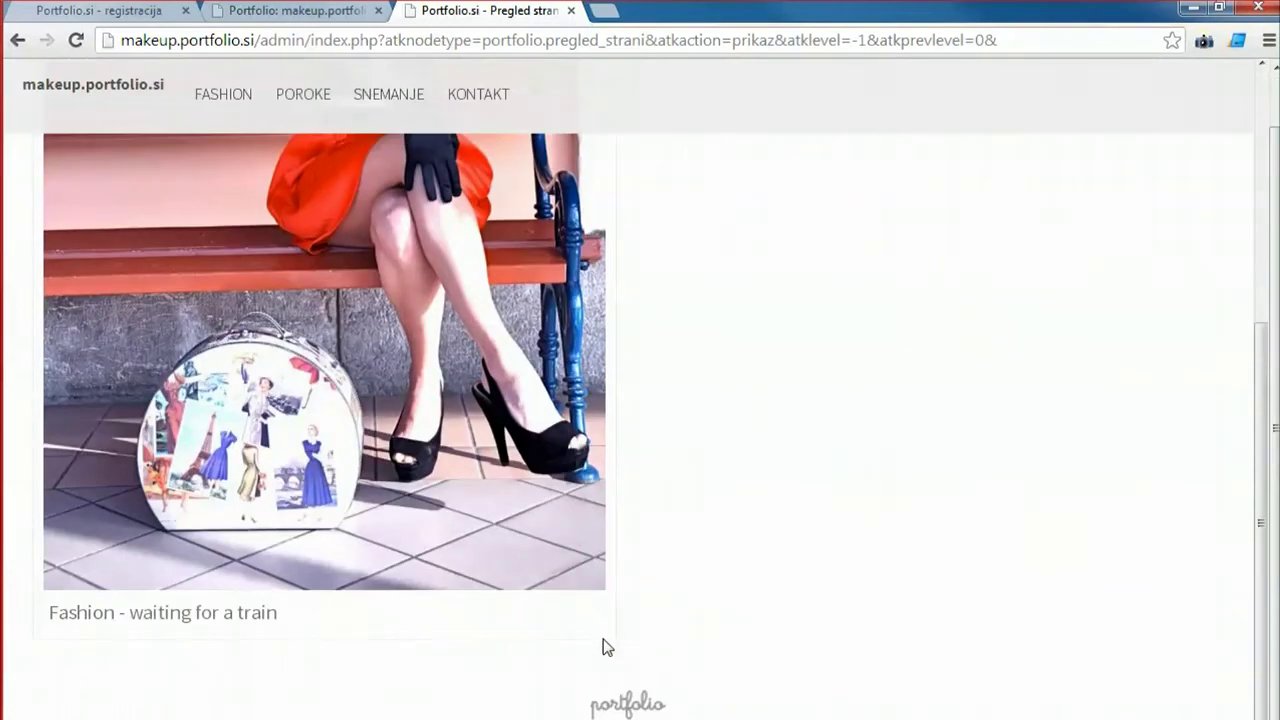
scroll(605, 600, "up", 4)
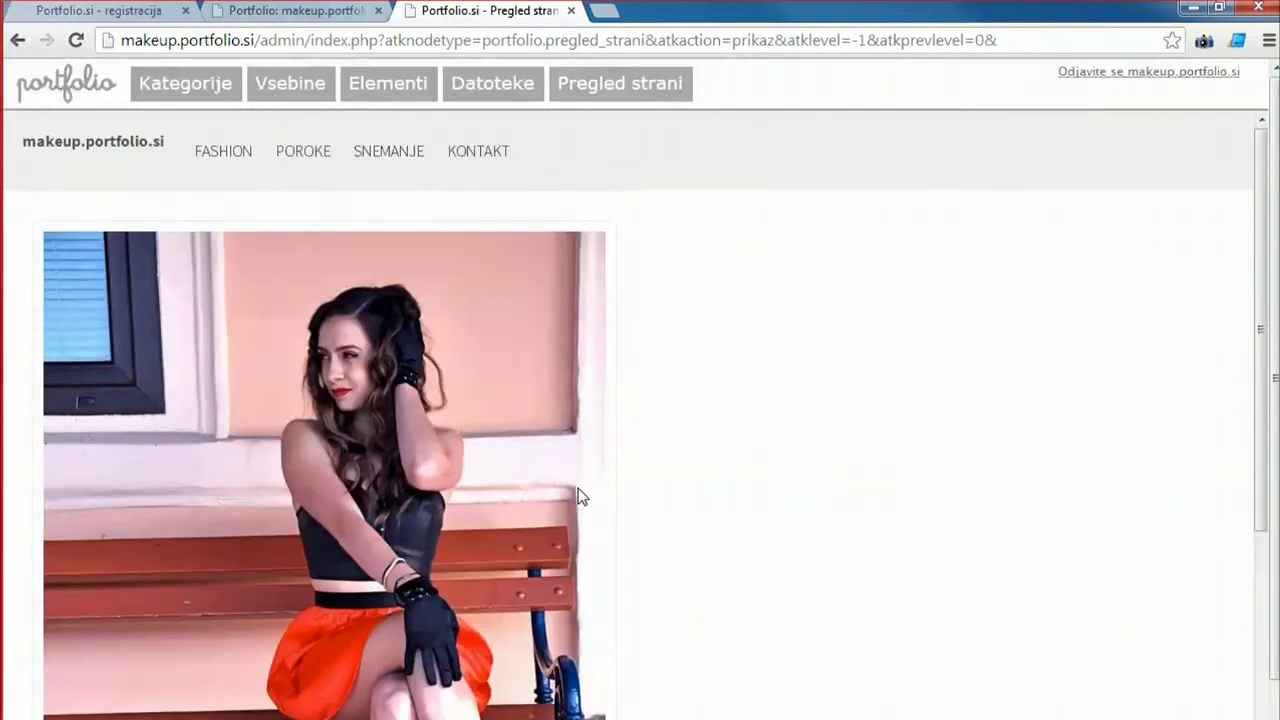
left_click(210, 160)
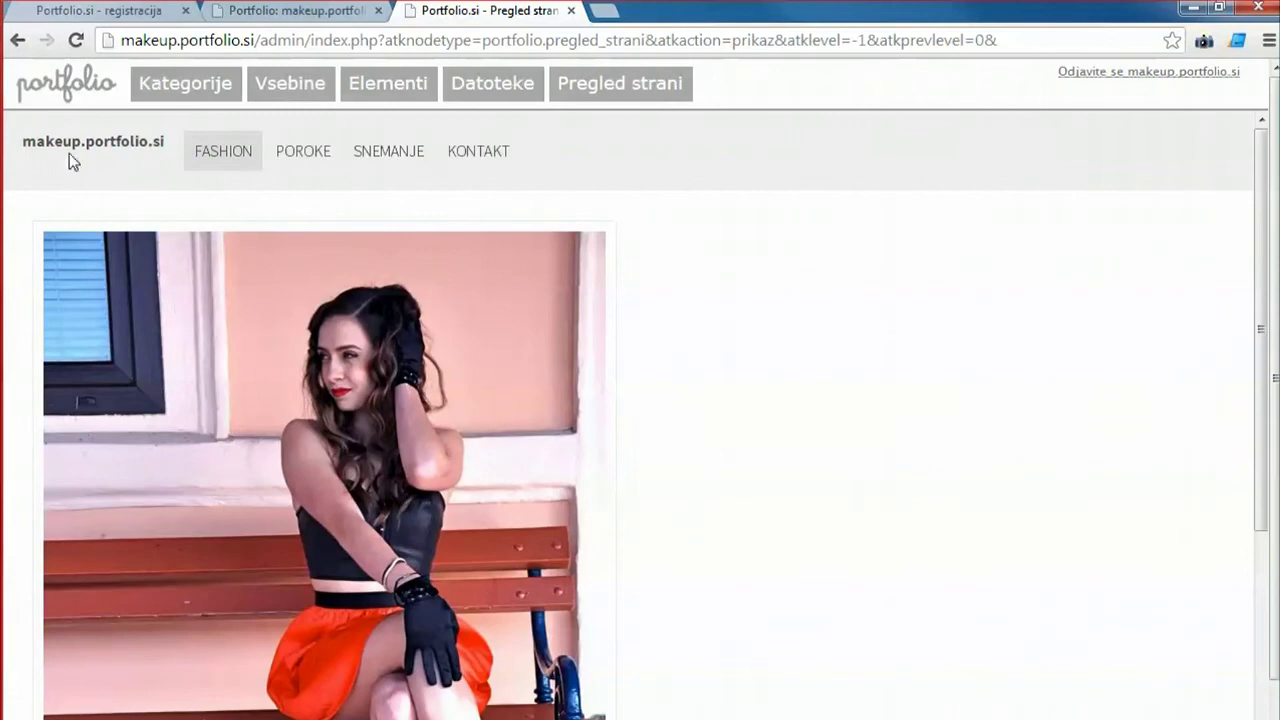
left_click(71, 143)
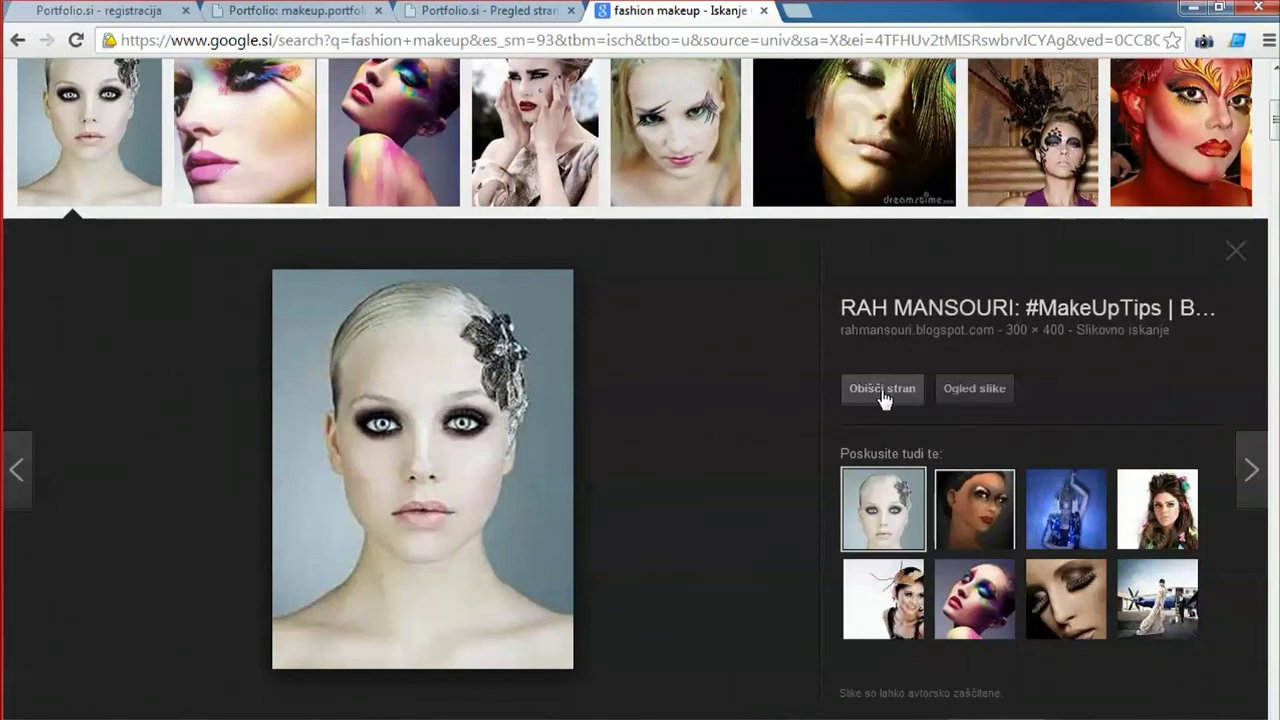
Open the bridal makeup photo enlarged and copy its image address.
left_click(884, 400)
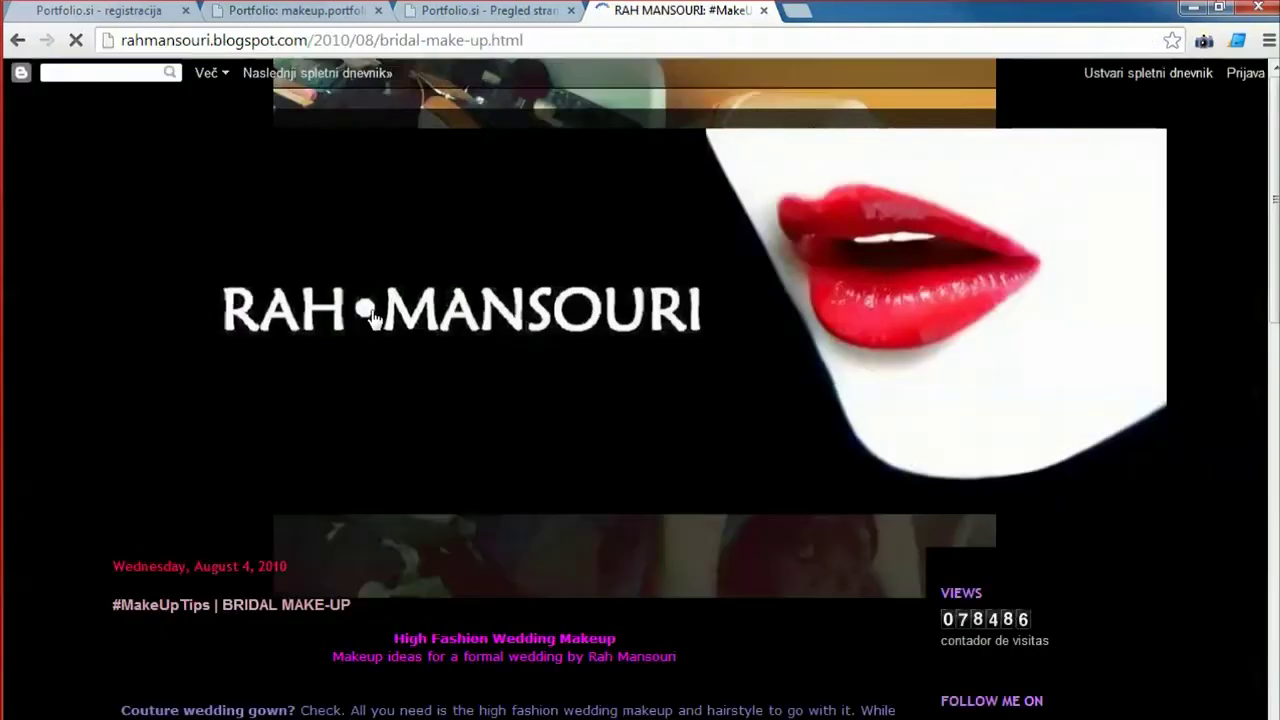
scroll(575, 357, "down", 7)
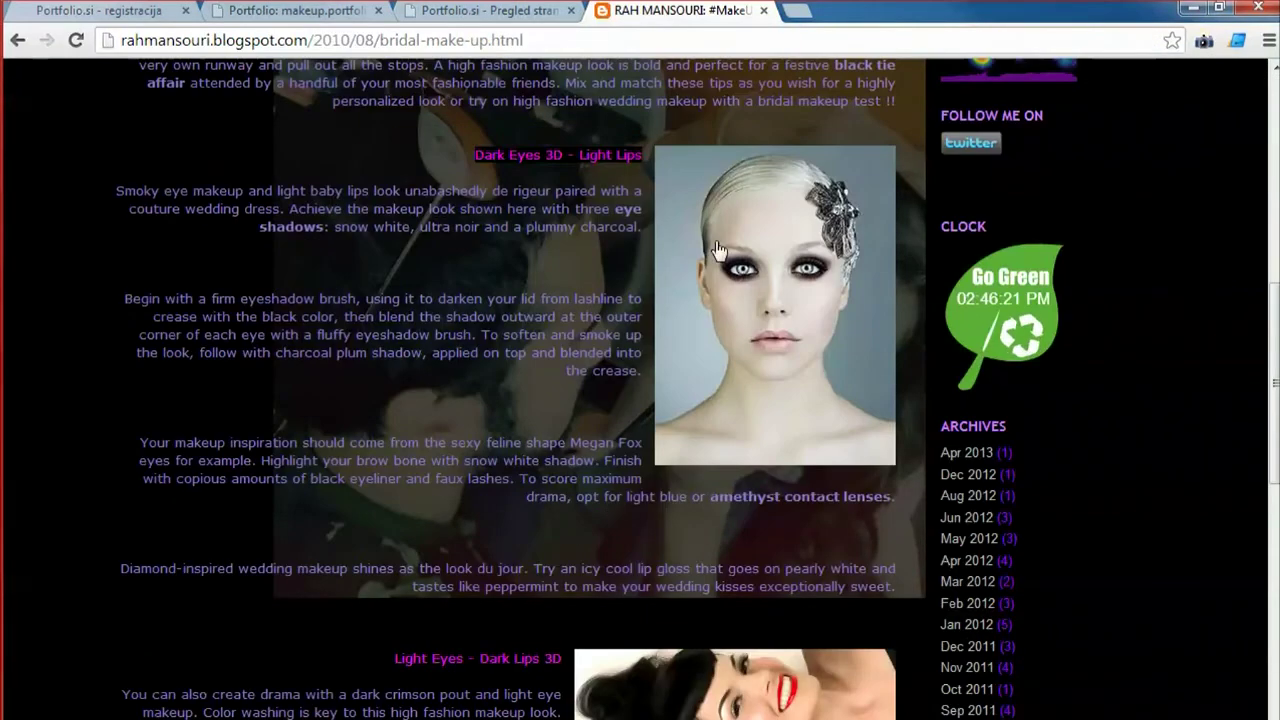
left_click(760, 290)
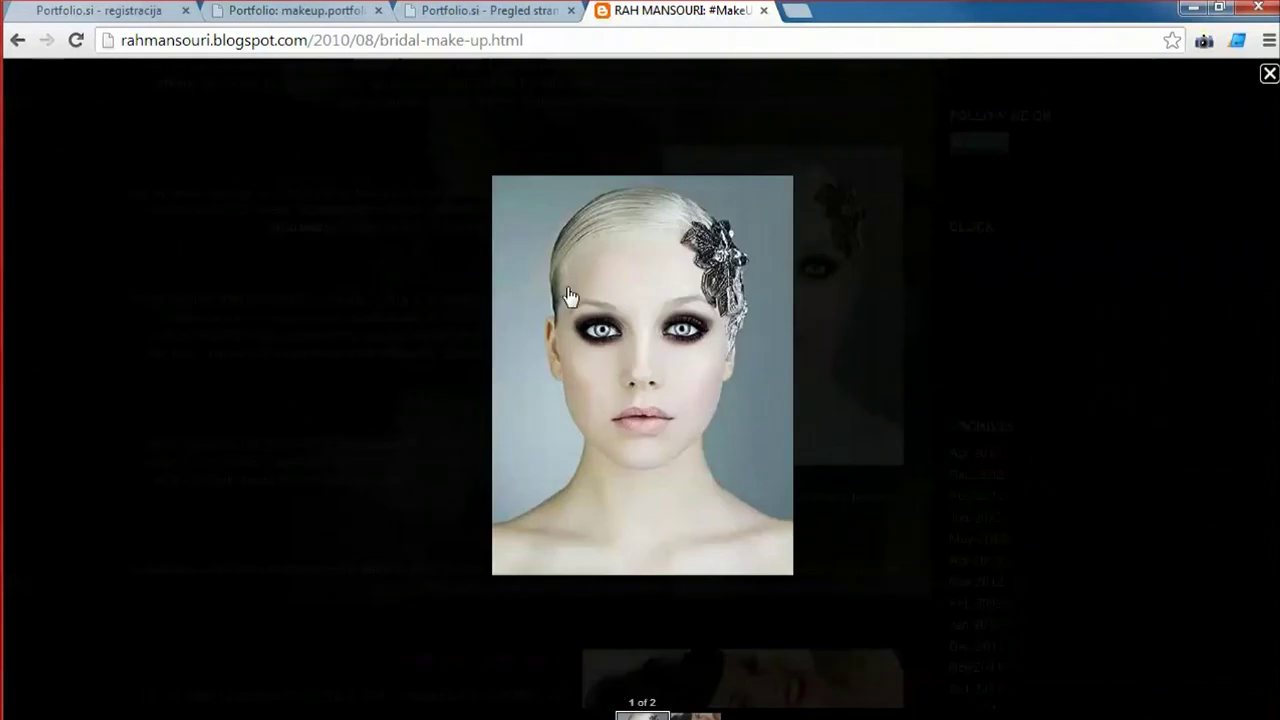
right_click(609, 294)
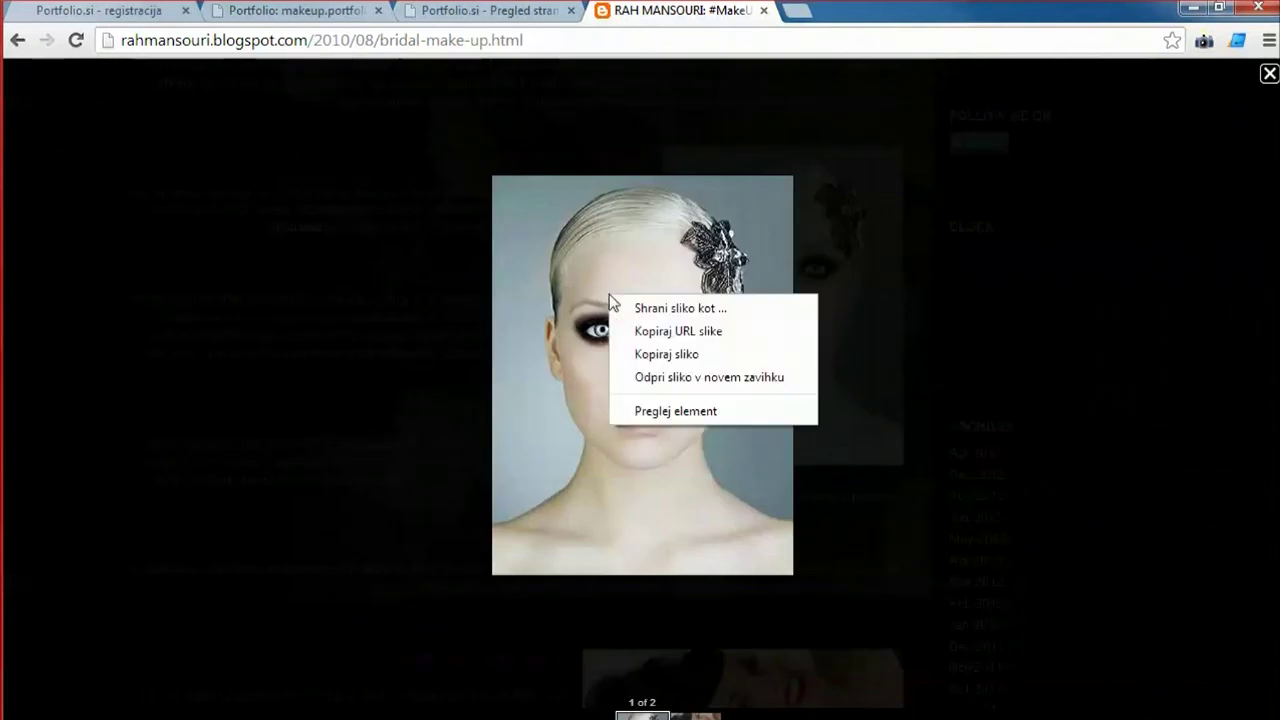
left_click(676, 333)
Load the copied image address to verify it, then return to the Portfolio.si tab.
left_click(561, 40)
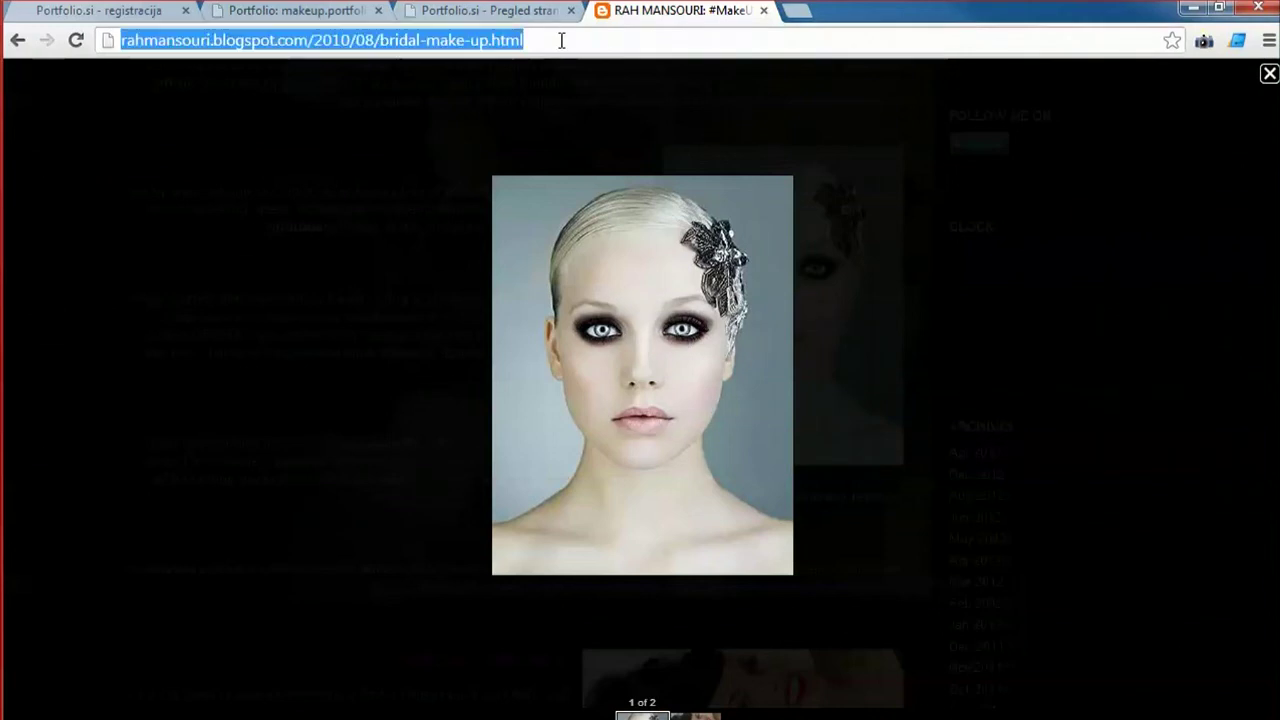
type("http://1.bp.blogspot.com/_51xw9rKRA5c/TFoV8MHgsaI/AAAAAAAAAB4/cf9cpV-7LMw/s1600/high_fashion_wedding_makeup_totally_chic_bridal_makeup.jpg")
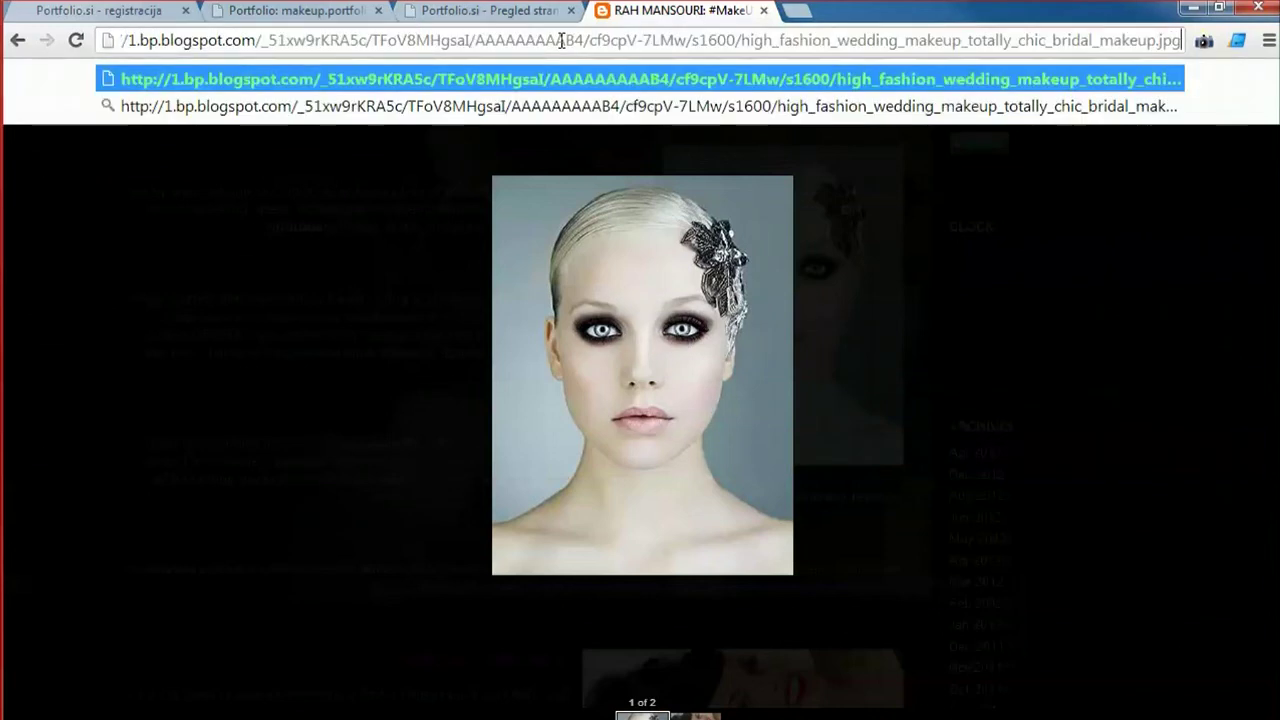
key("Return")
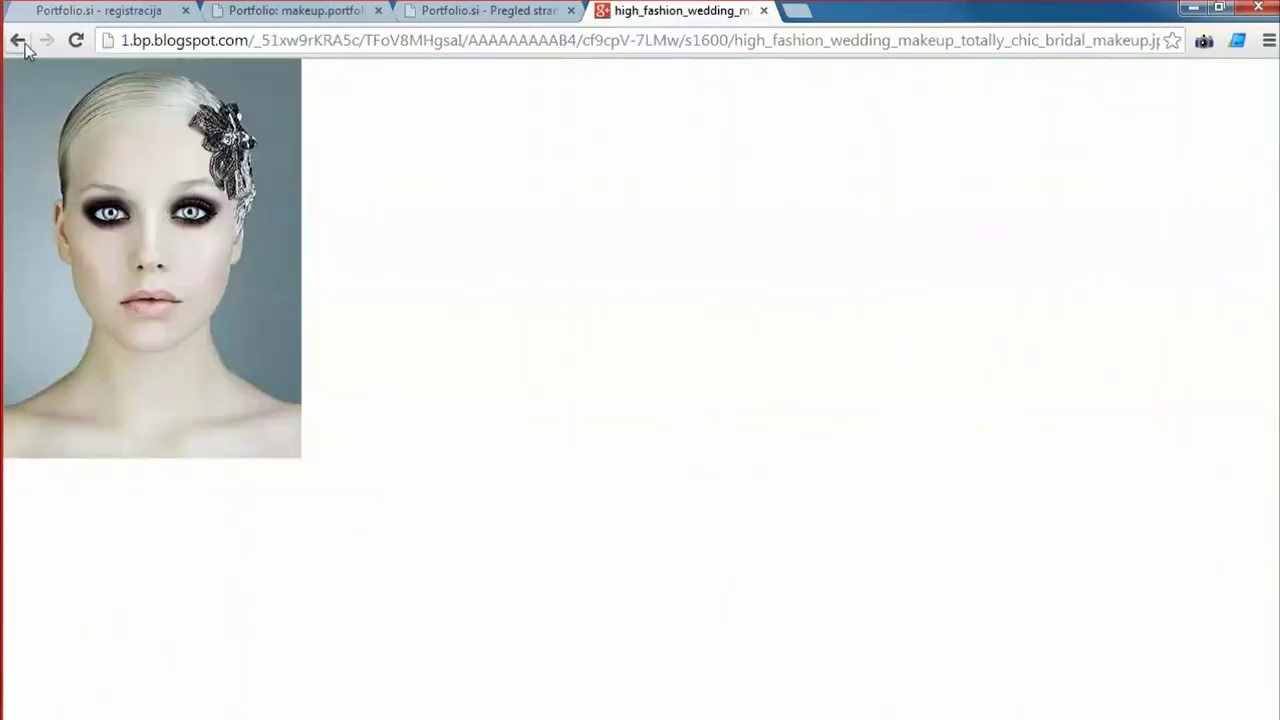
left_click(17, 41)
left_click(17, 41)
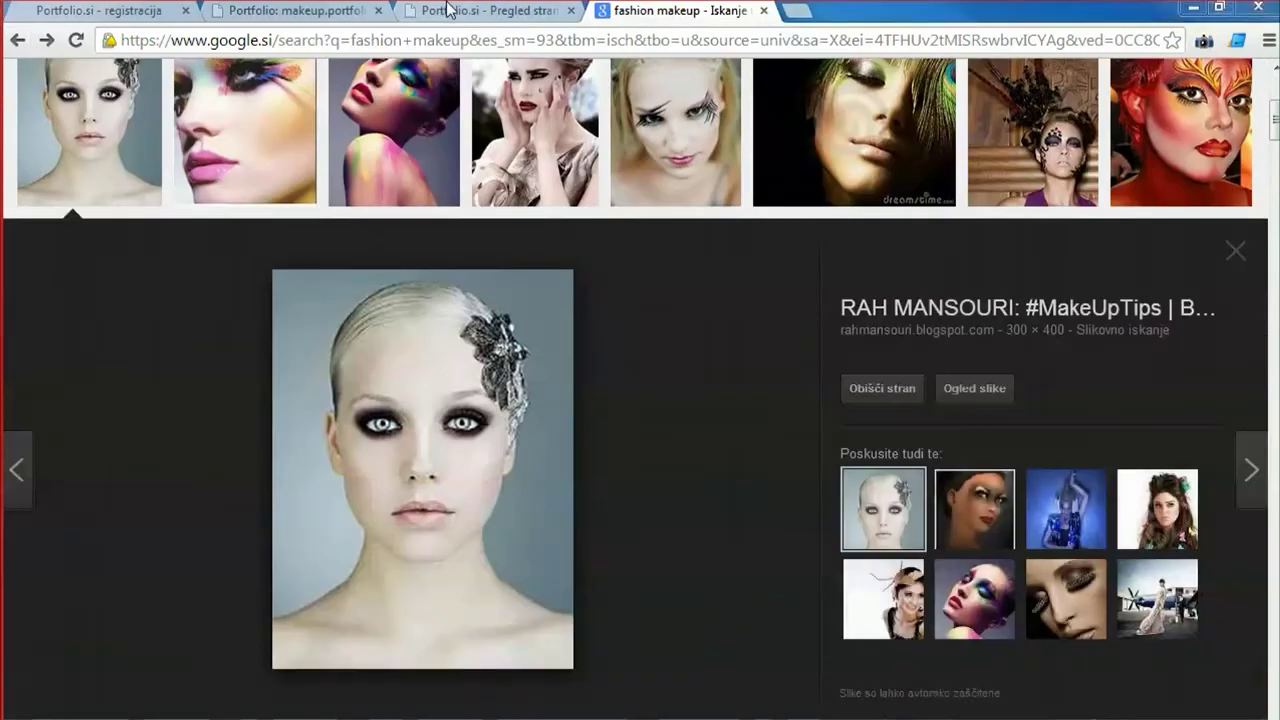
left_click(448, 10)
Start a new image item and load the bridal photo from the pasted address.
left_click(278, 93)
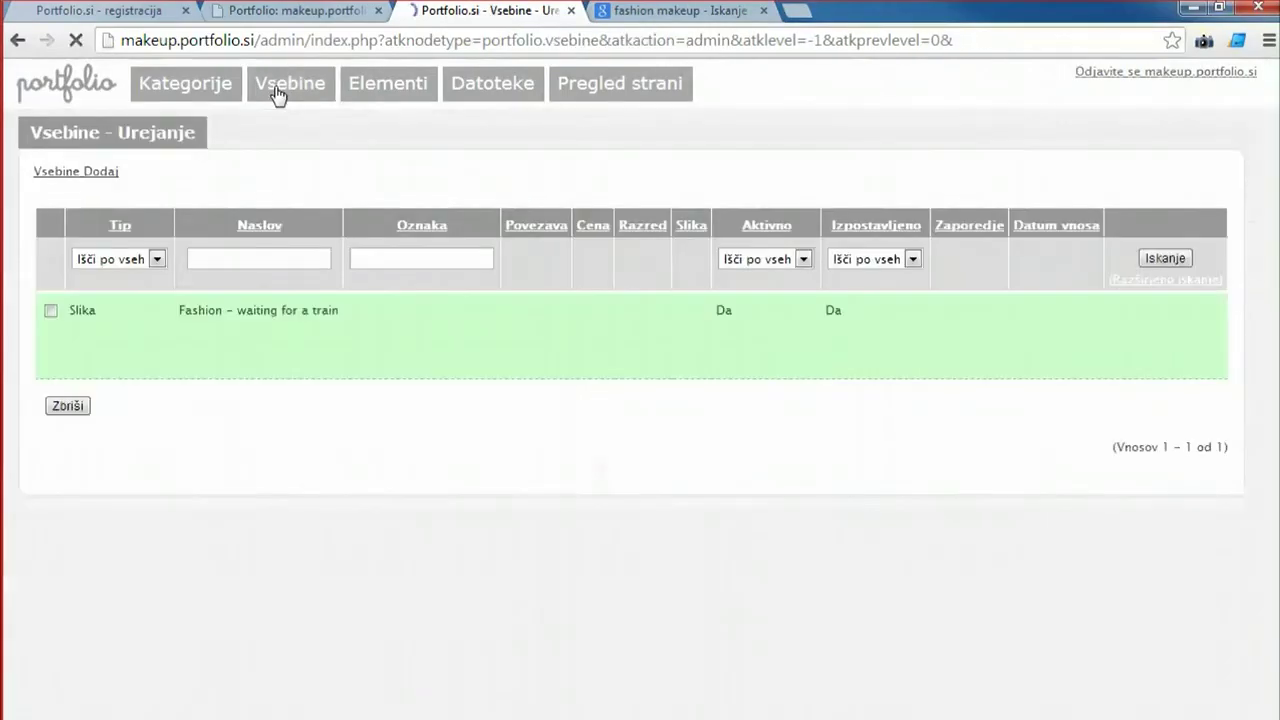
left_click(101, 172)
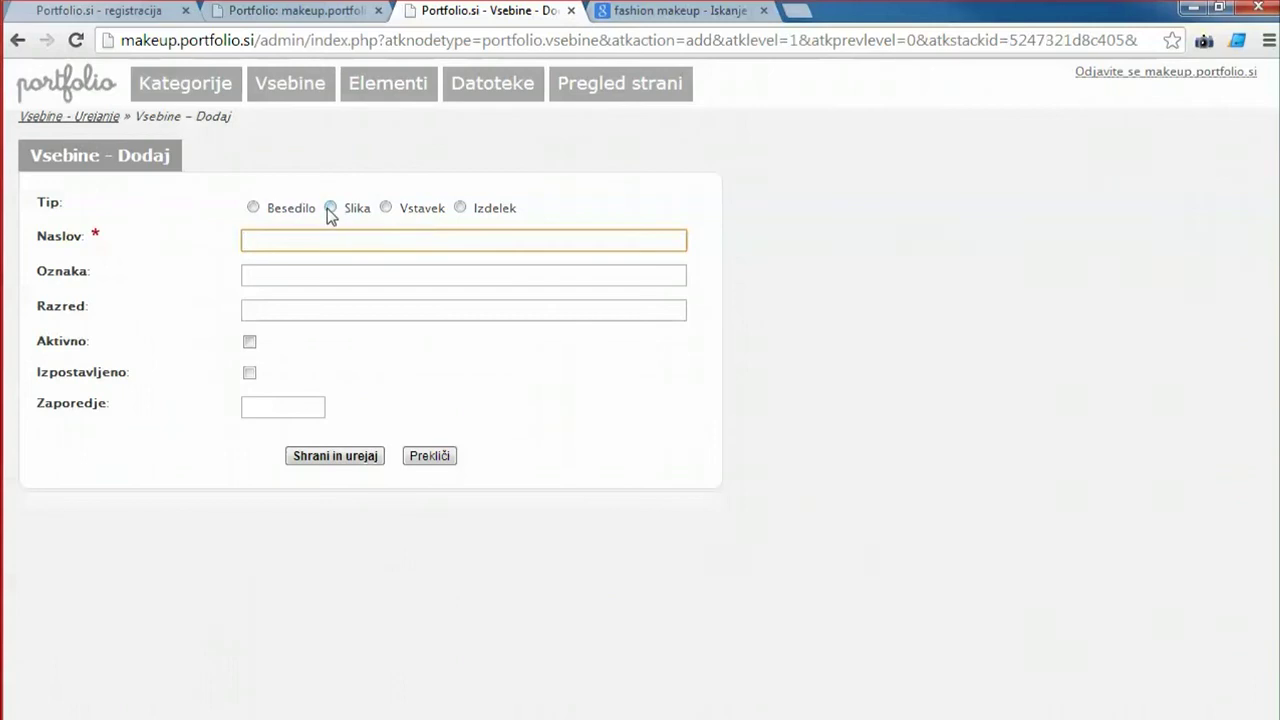
left_click(330, 207)
left_click(272, 350)
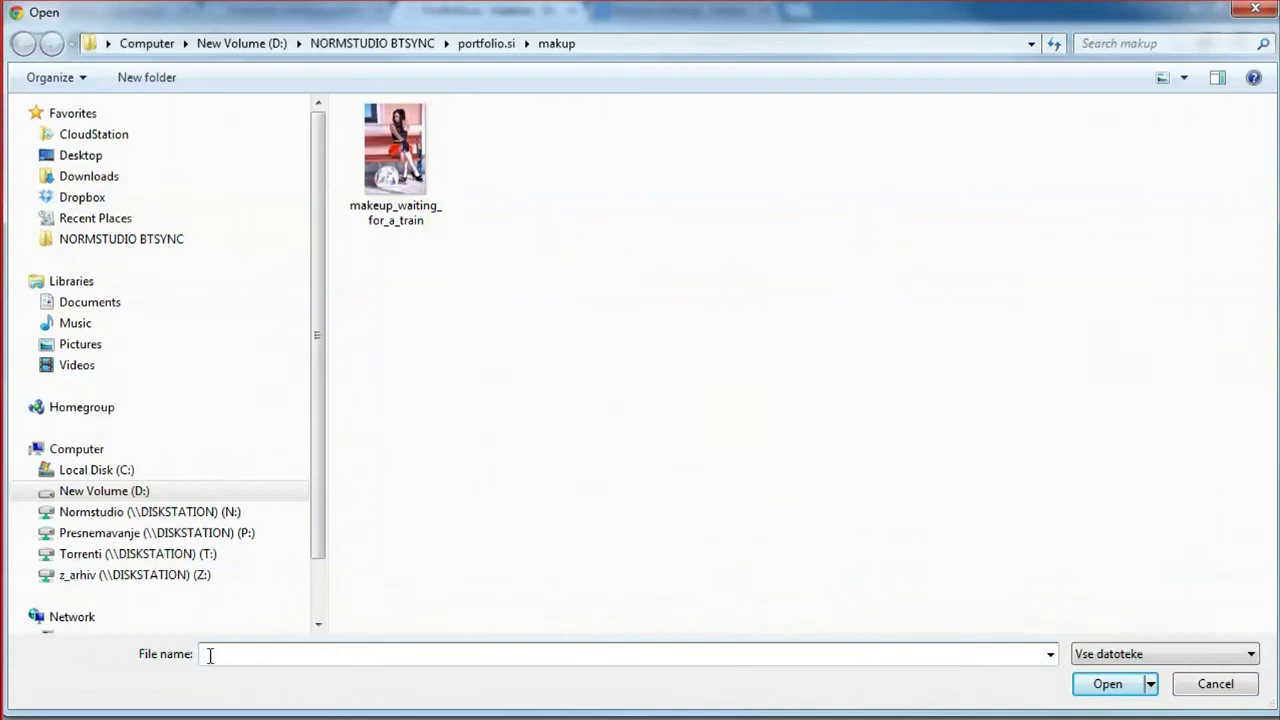
type("http://1.bp.blogspot.com/_51xw9rKRA5c/TFoV8MHgsaI/AAAAAAAAAB4/cf9cpV-7LMw/s1600/high_fashion_wedding_makeup_totally_chic_bridal_makeup.jpg")
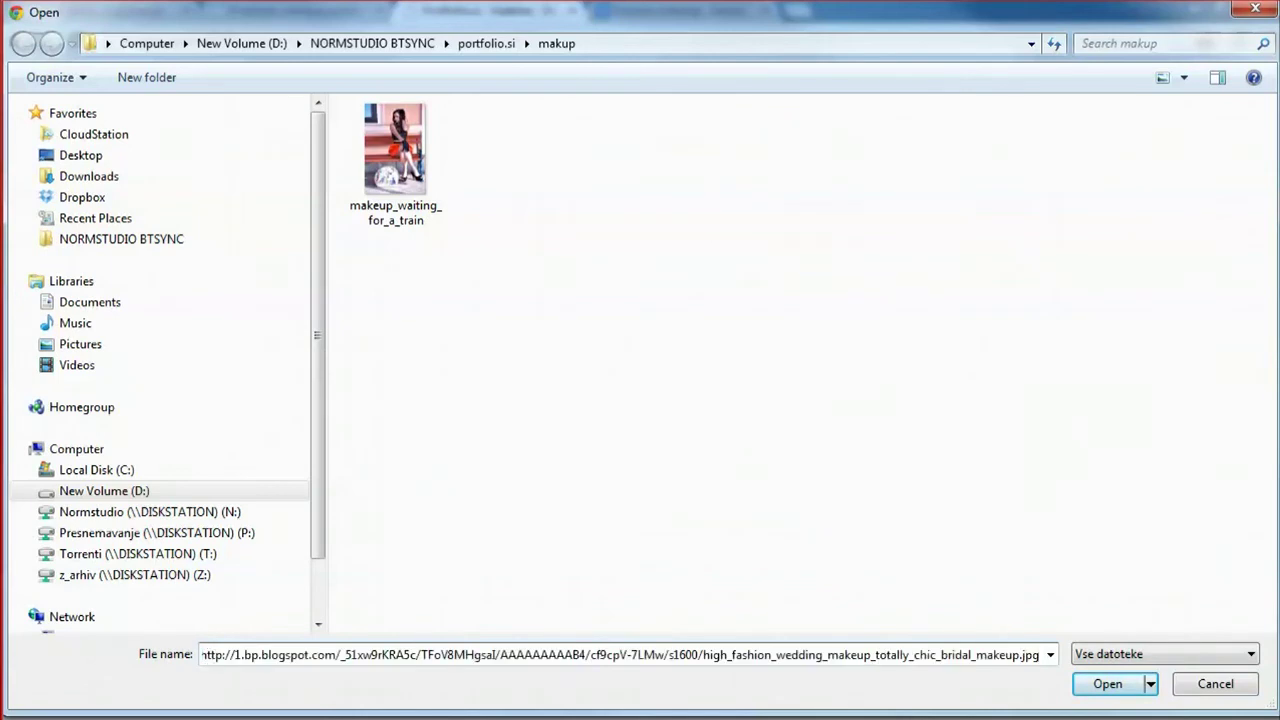
left_click(1108, 684)
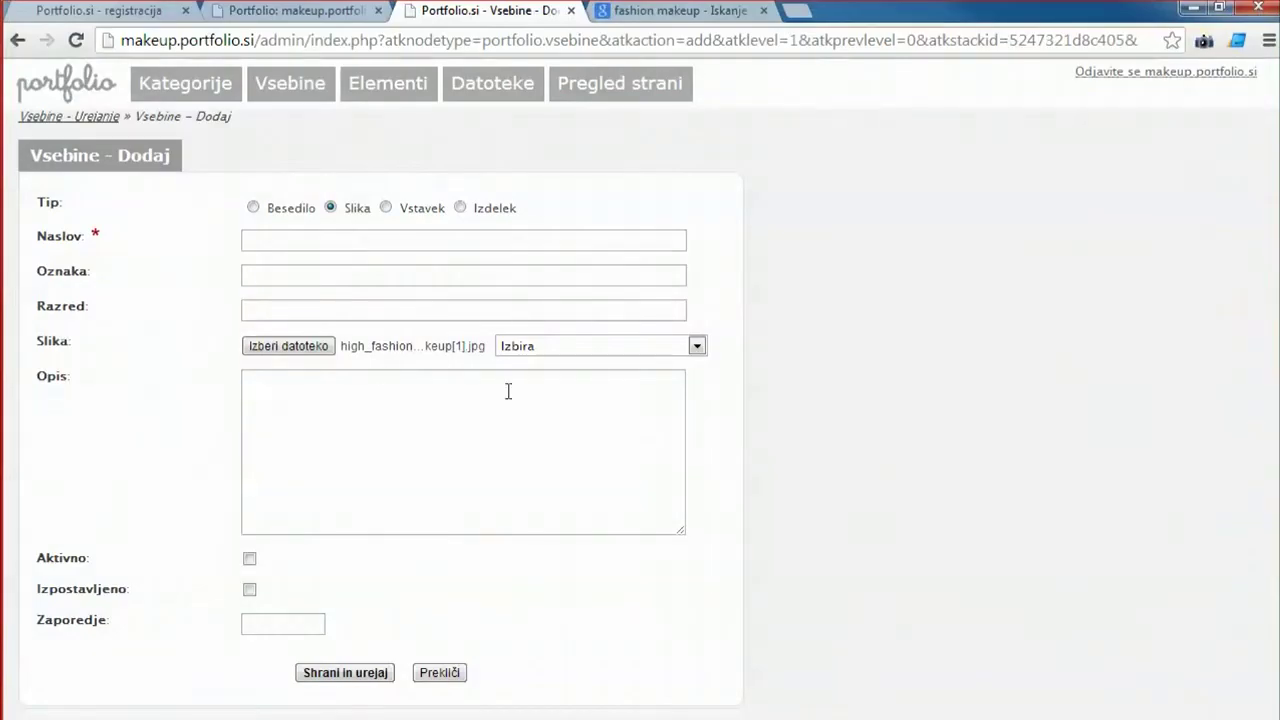
Title the item 'Fashion slika 2', mark it active, and save it.
left_click(261, 243)
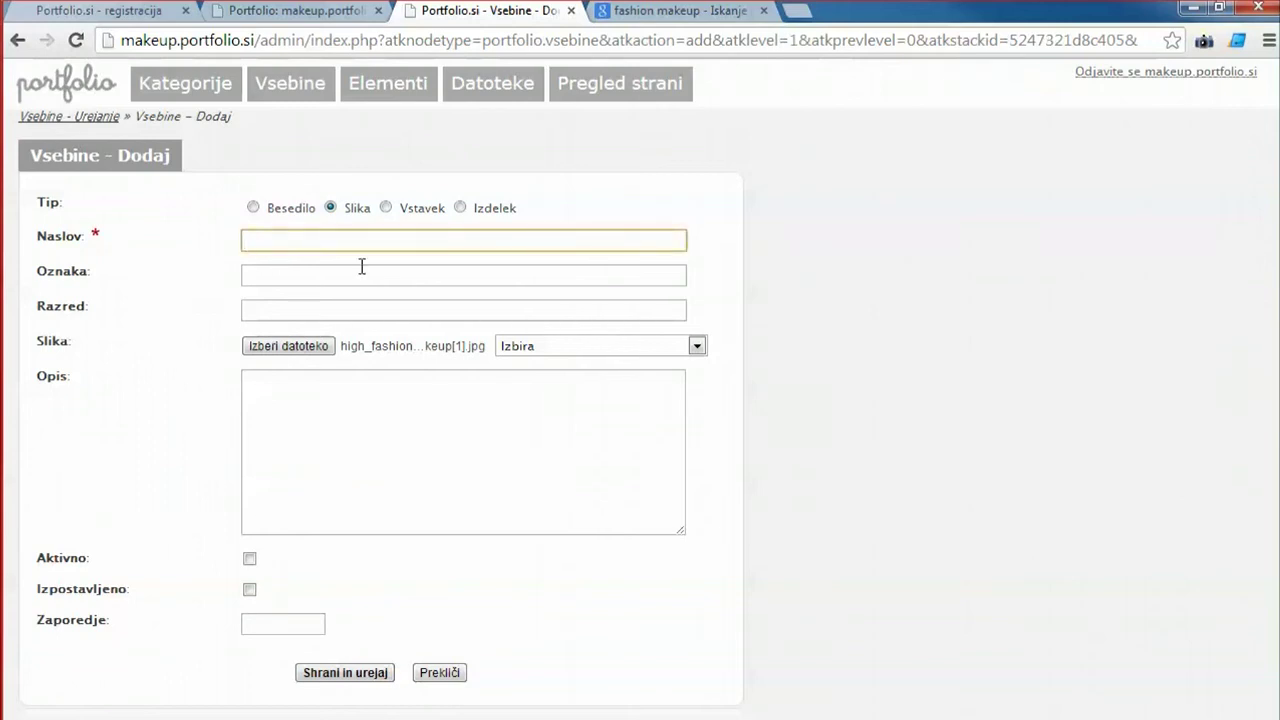
type("Fachion")
key("BackSpace")
type("slika 2")
left_click(250, 559)
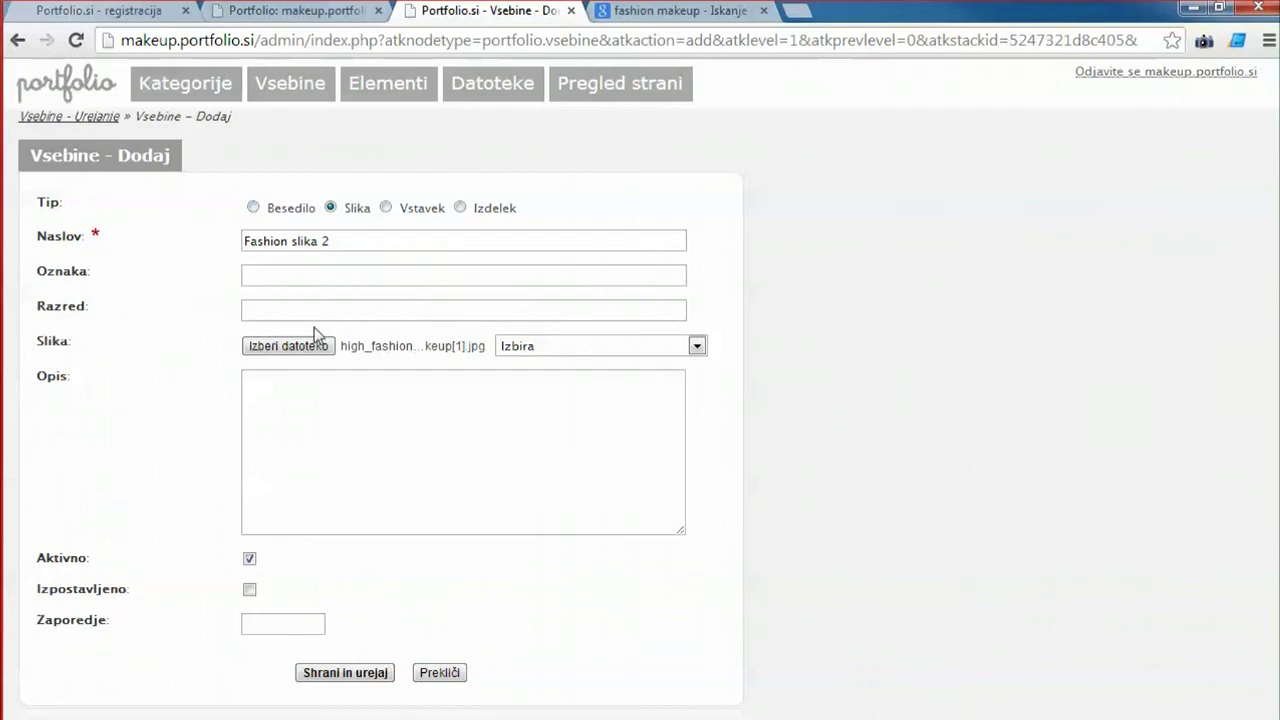
left_click(345, 672)
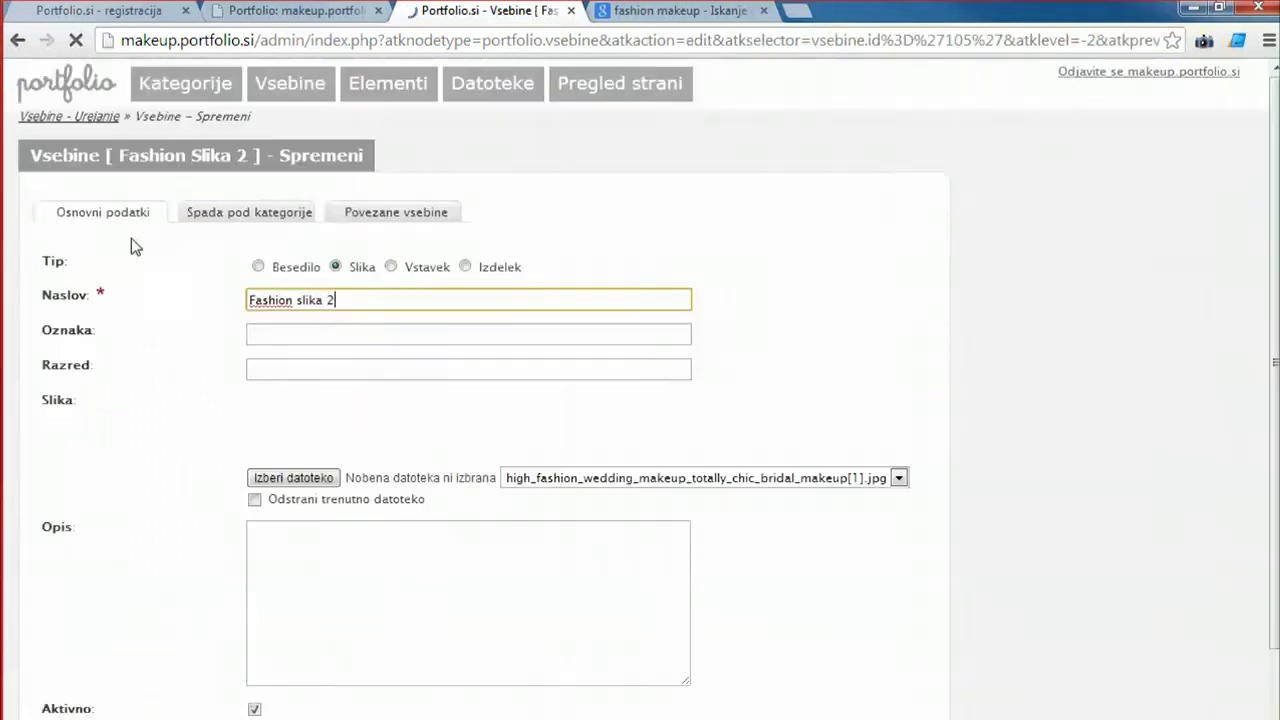
Assign the item to the Fashion category and save and close it.
left_click(214, 214)
double_click(284, 287)
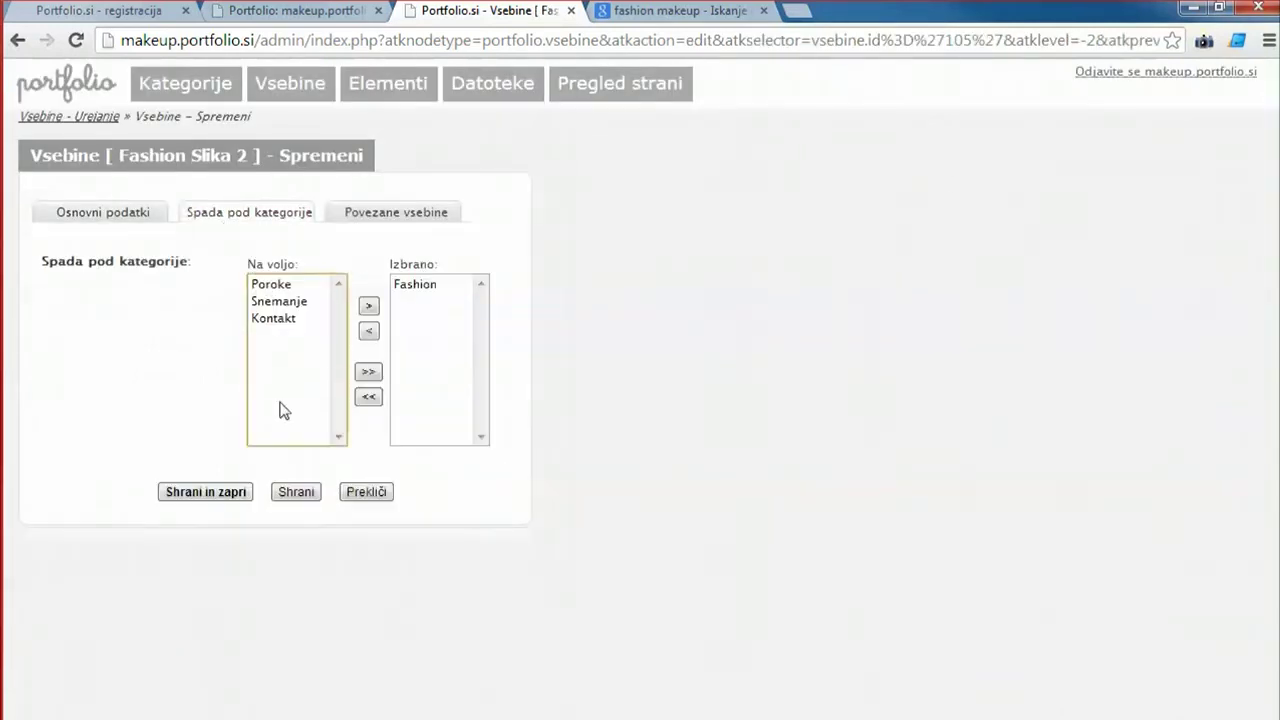
left_click(206, 492)
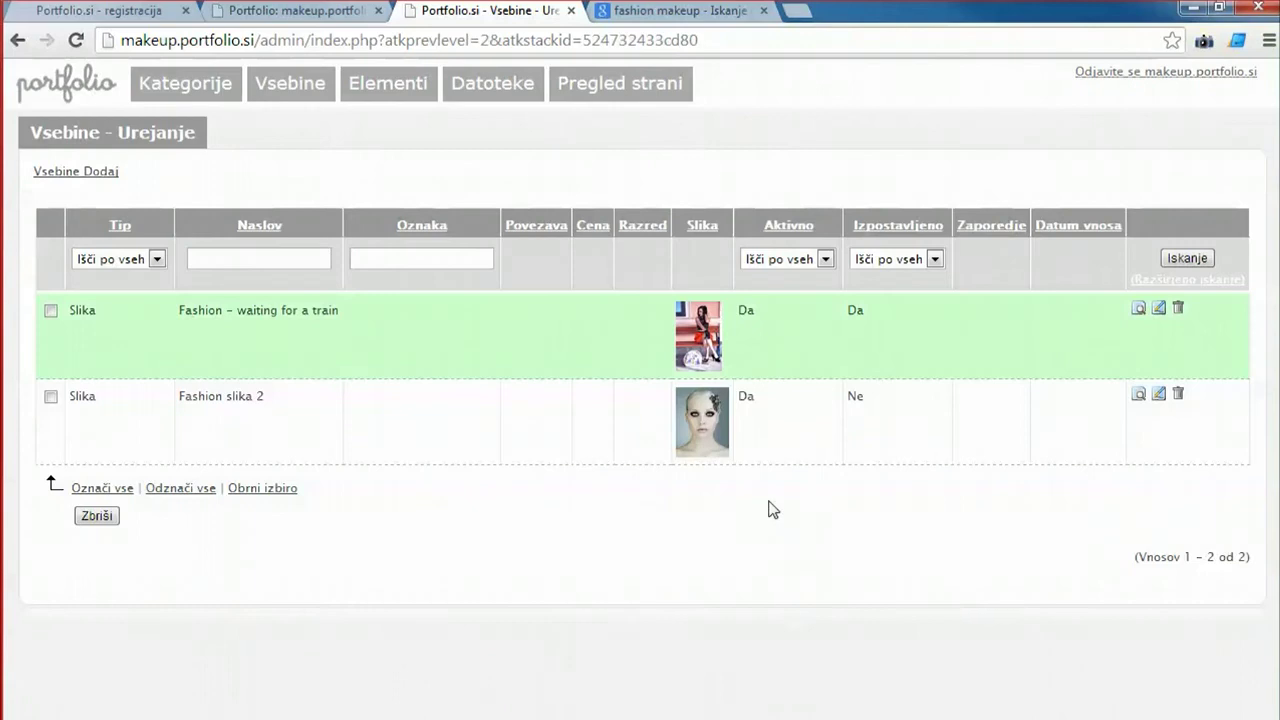
Preview the site's FASHION page and scroll through the gallery with Fashion slika 2.
left_click(598, 88)
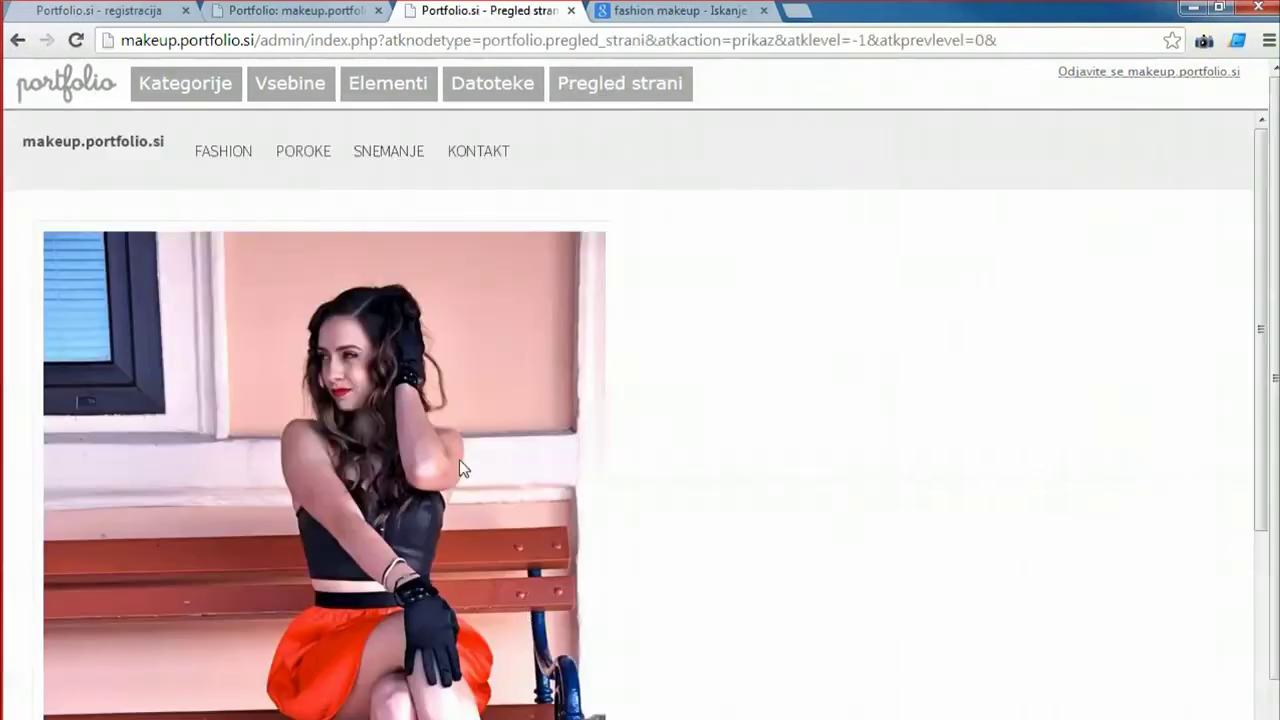
left_click(204, 150)
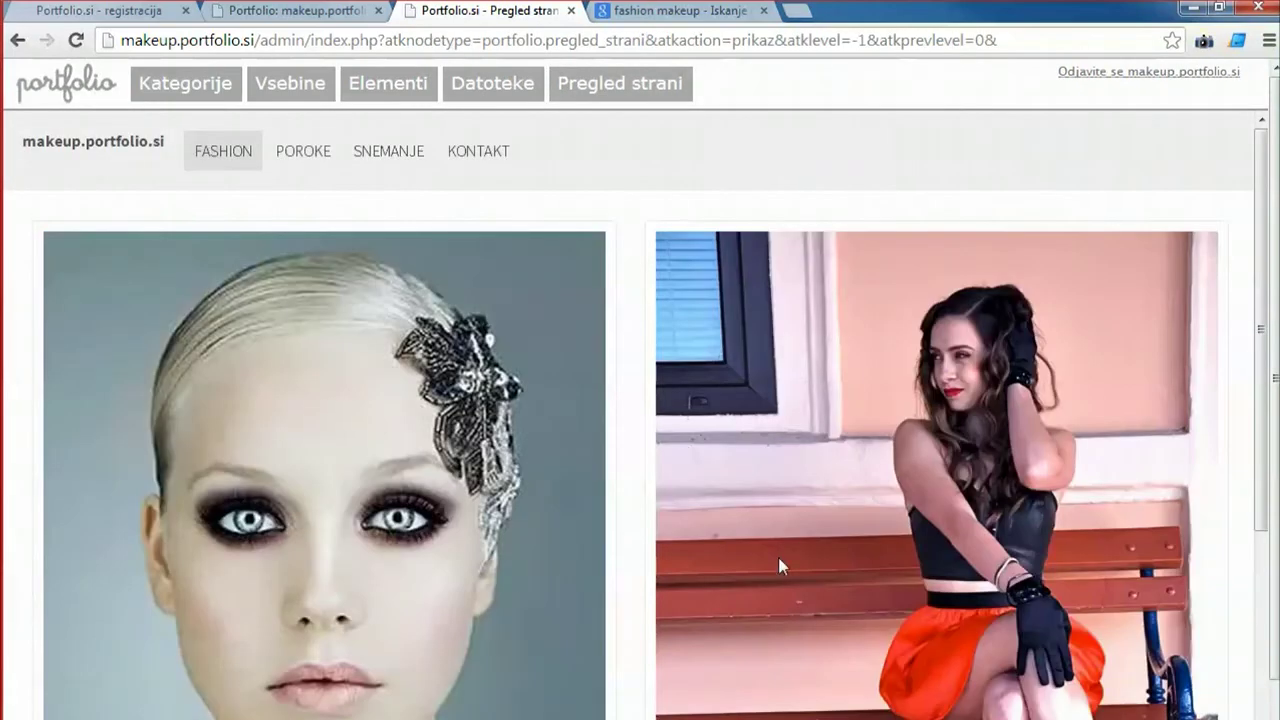
scroll(778, 557, "down", 6)
scroll(702, 559, "up", 1)
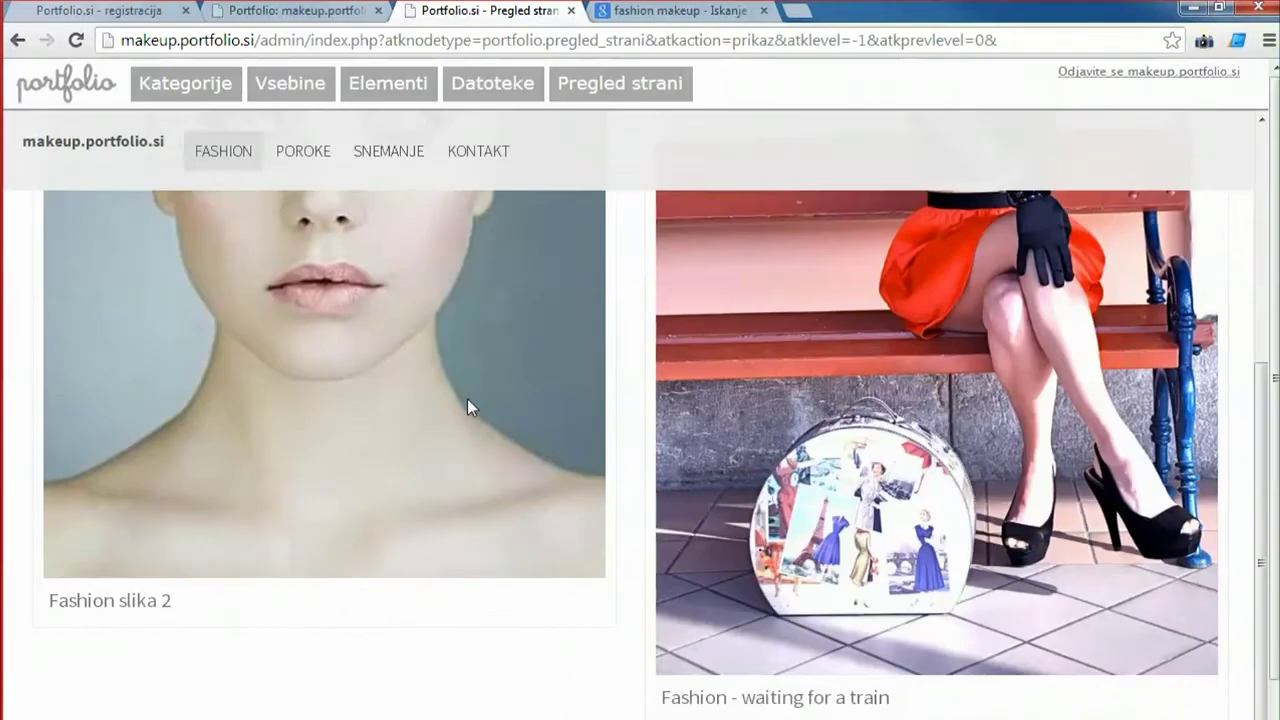
scroll(468, 399, "up", 5)
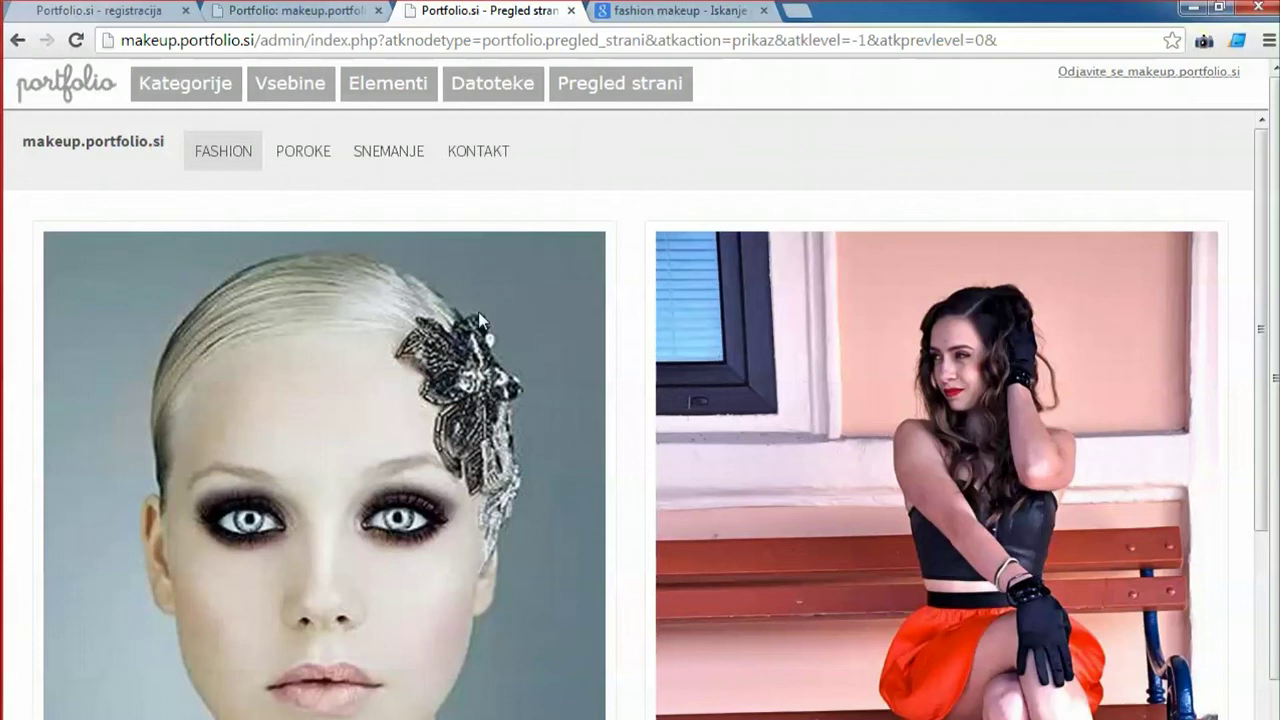
scroll(478, 318, "down", 3)
Open the dark-red-lips high-fashion photo at full size and select its image address.
key("ctrl+Tab")
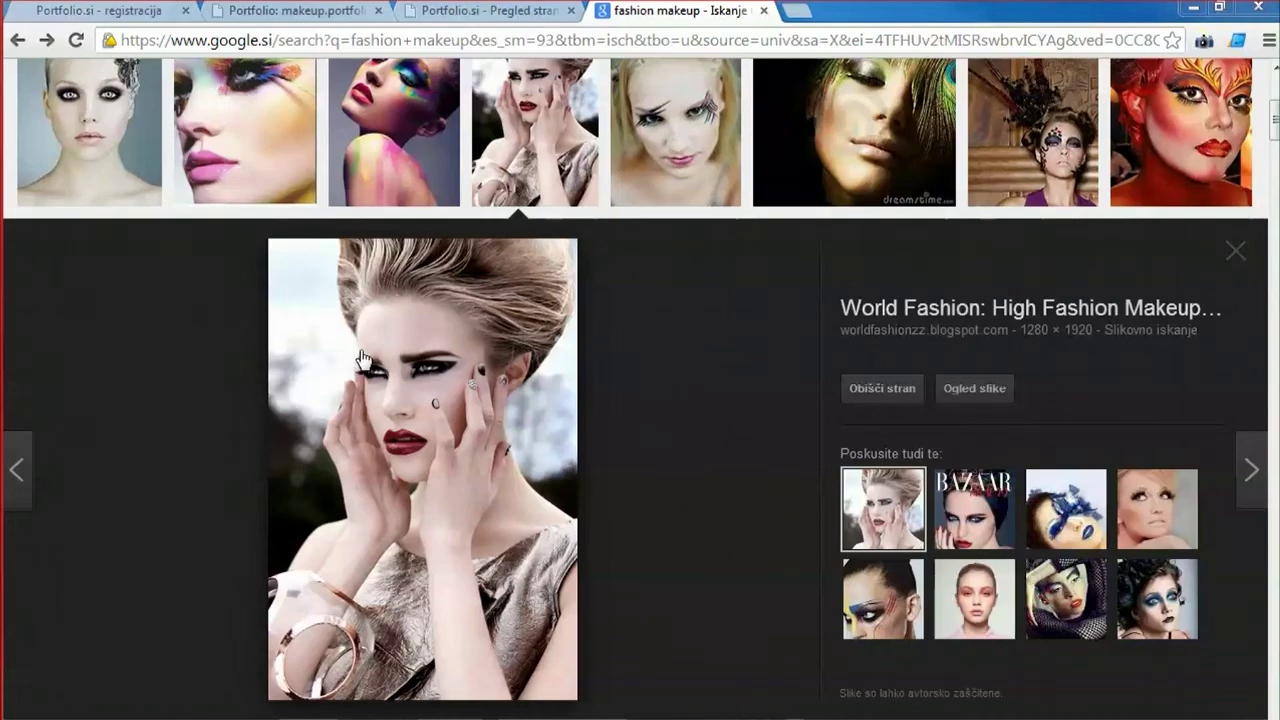
right_click(361, 352)
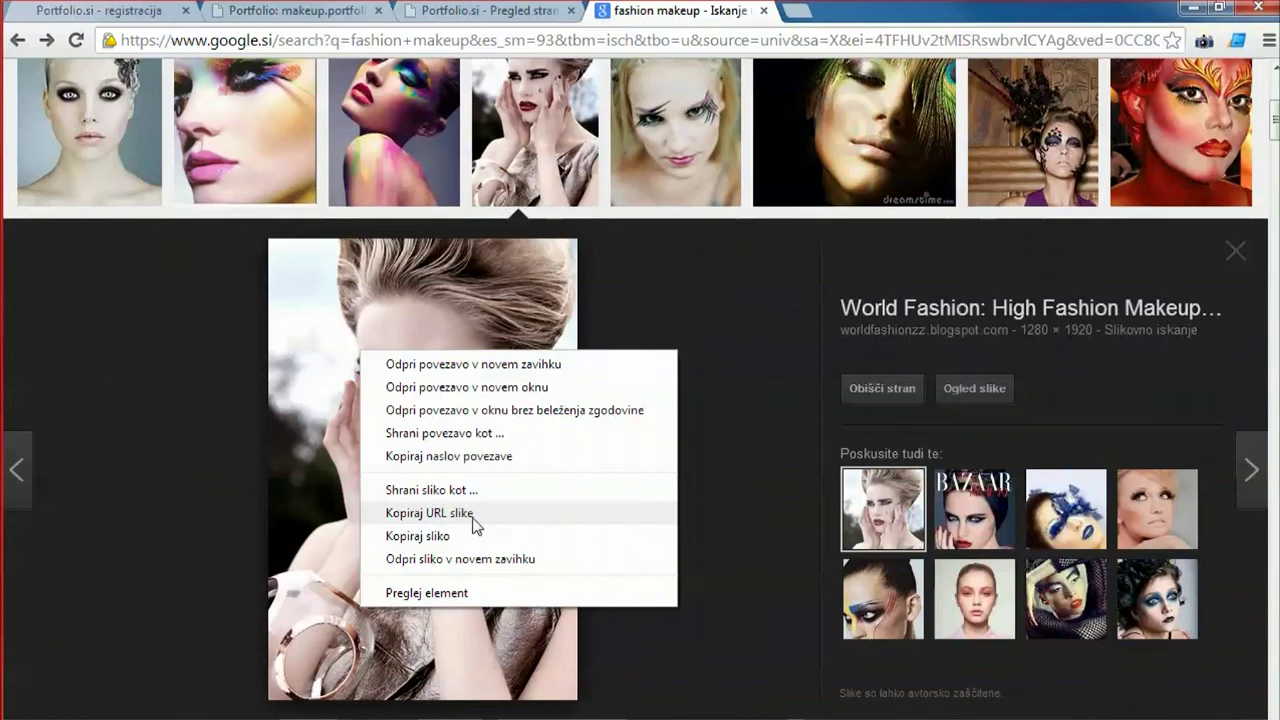
left_click(972, 382)
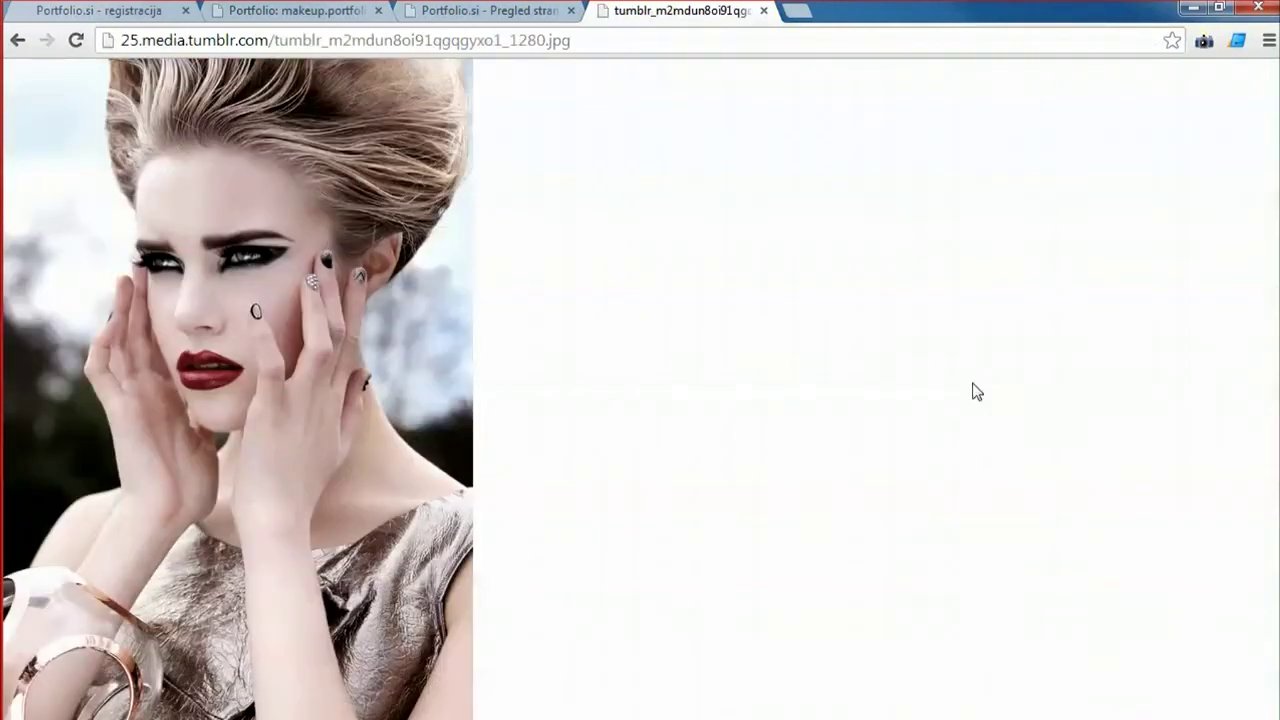
left_click(322, 44)
key("ctrl+c")
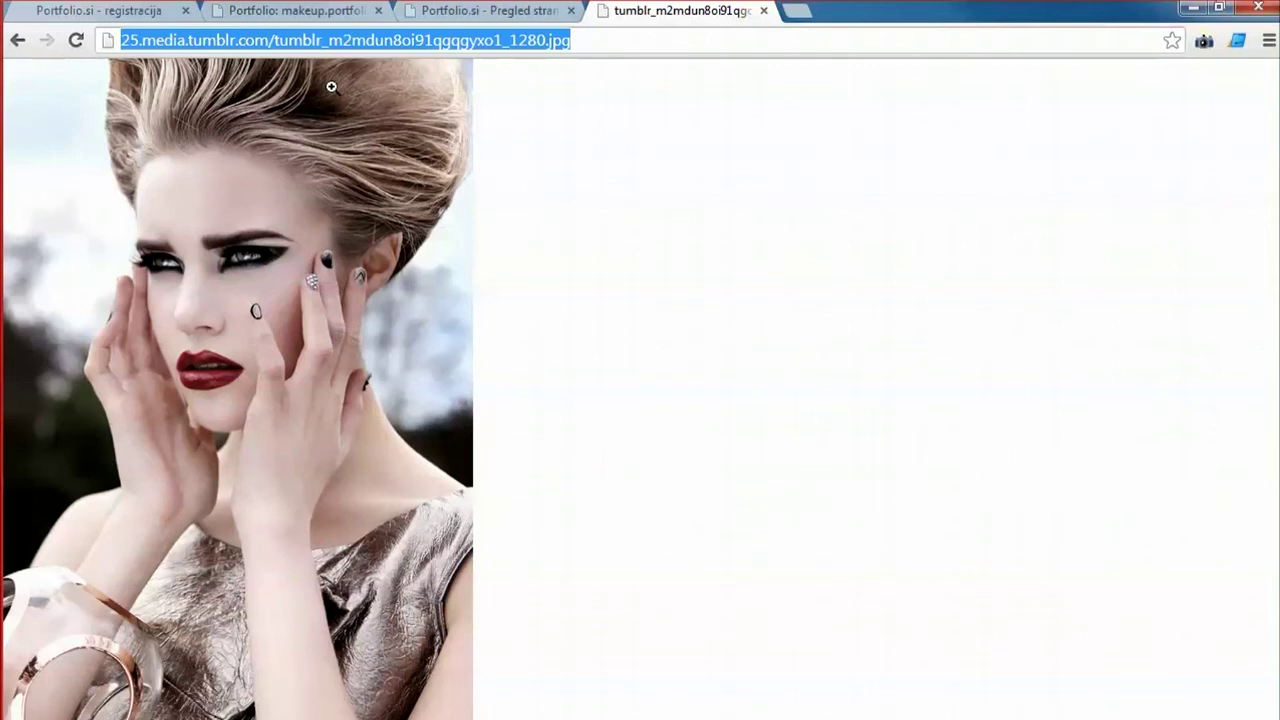
Switch back through the browser tabs to the Portfolio.si page preview.
left_click(100, 11)
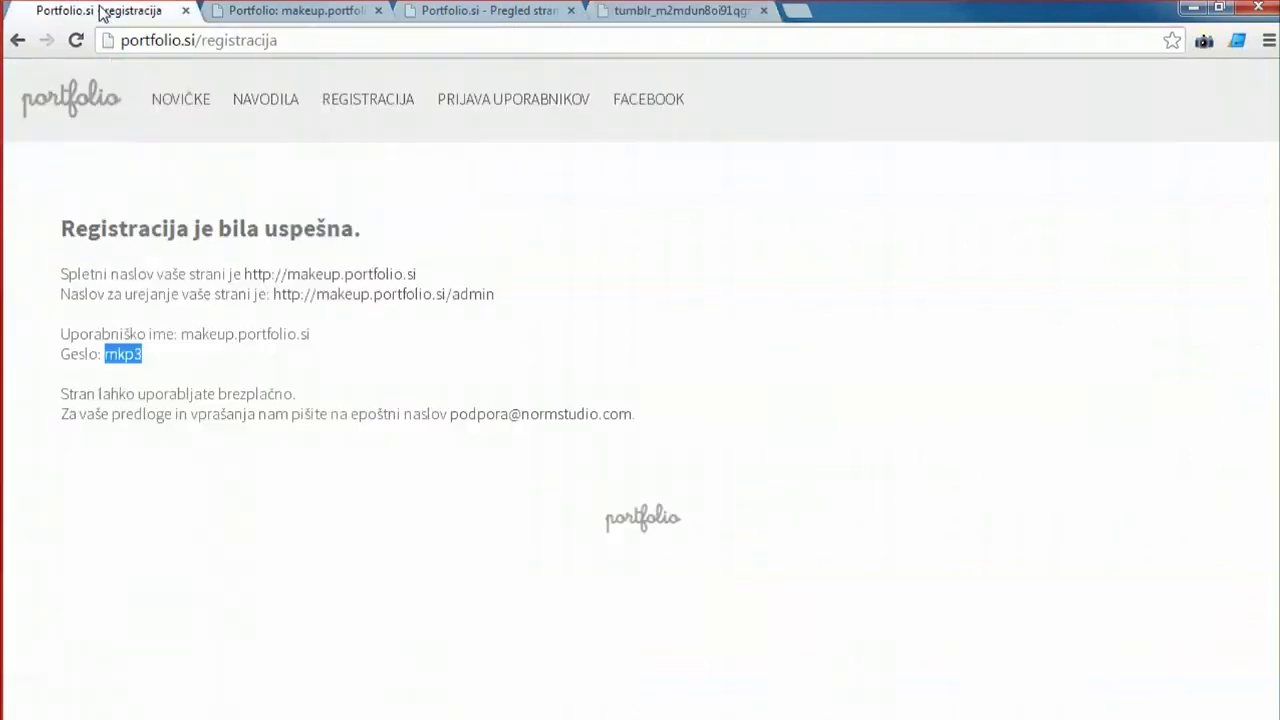
left_click(323, 13)
left_click(447, 14)
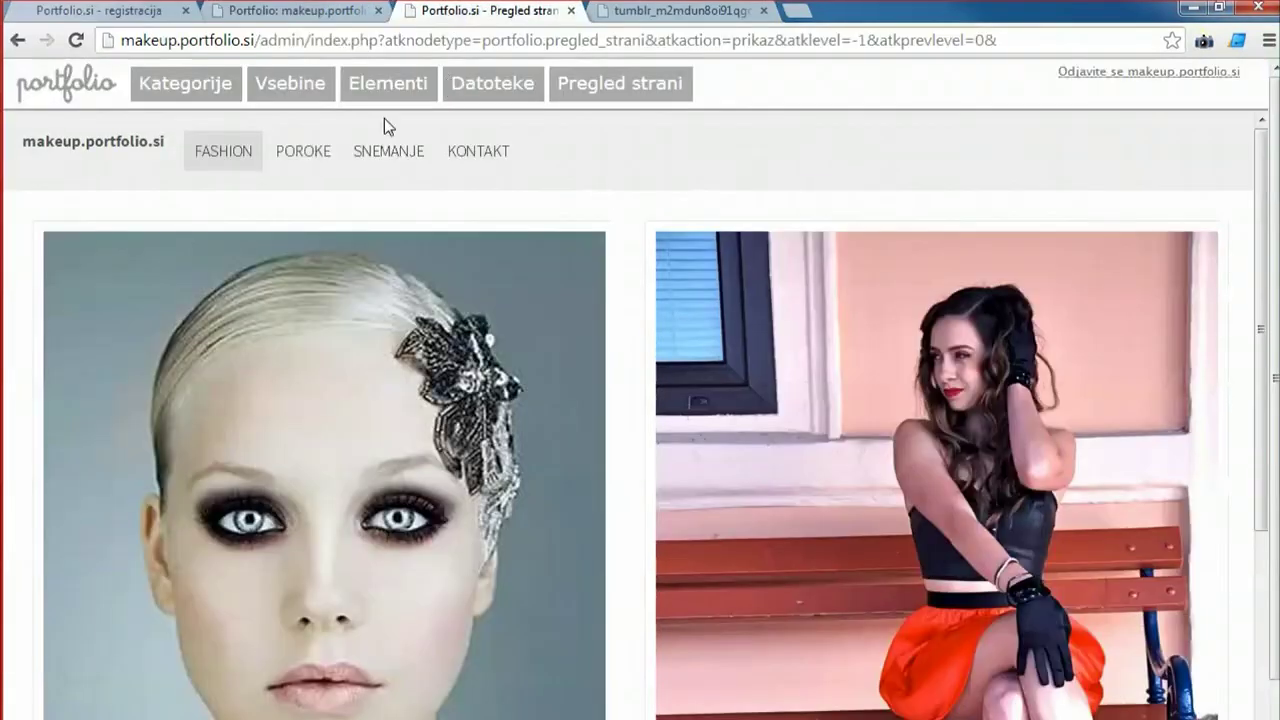
Create a new image item titled 'Fashion 3' and load the photo from the pasted address.
left_click(272, 83)
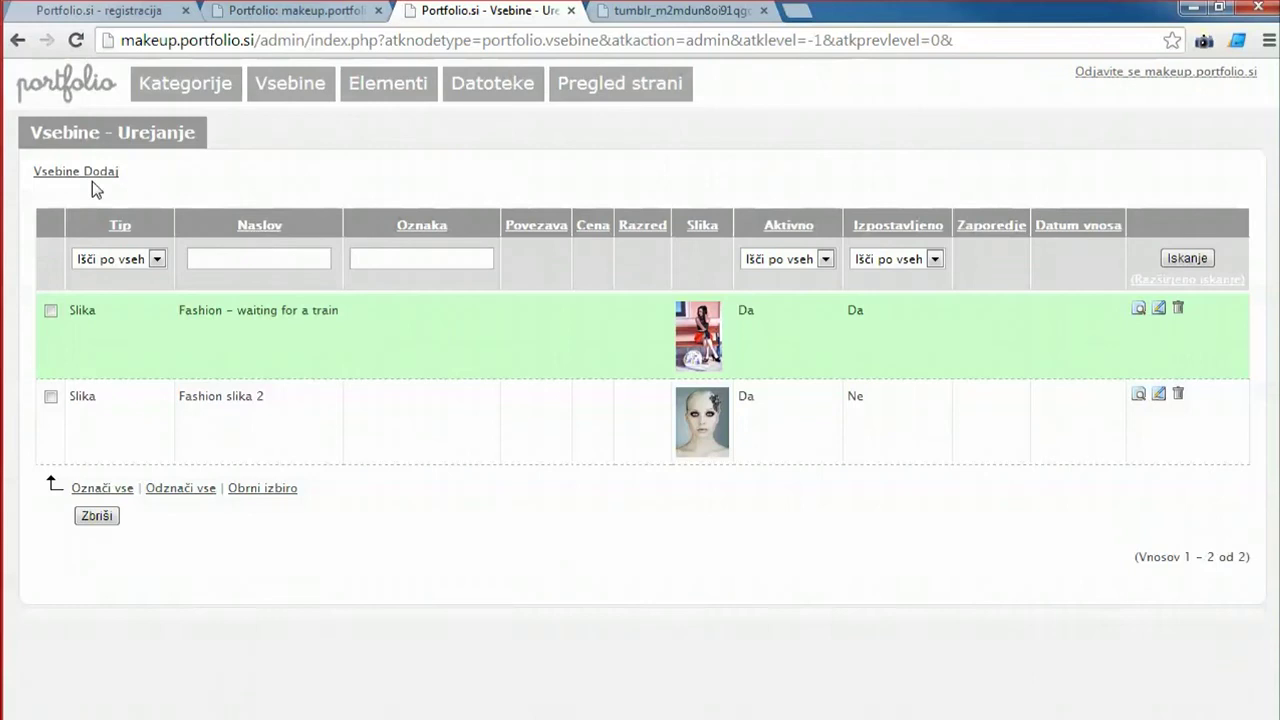
left_click(90, 173)
left_click(330, 208)
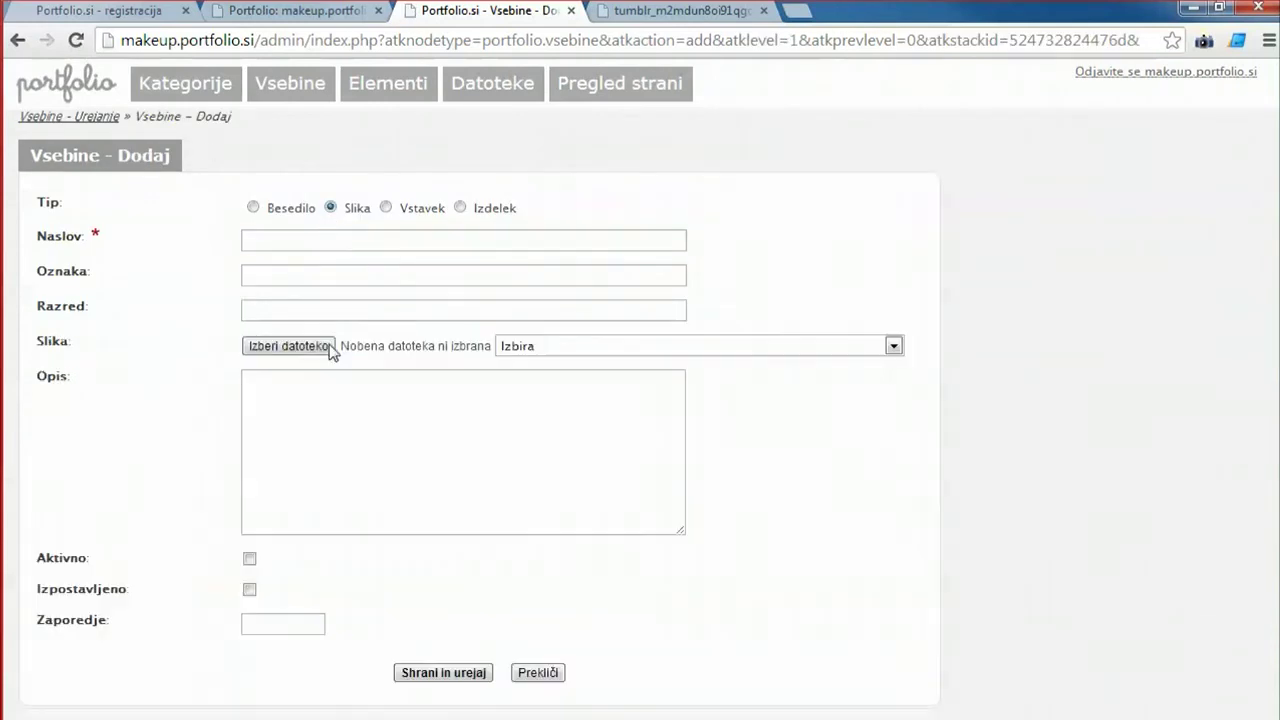
left_click(409, 237)
type("Fa")
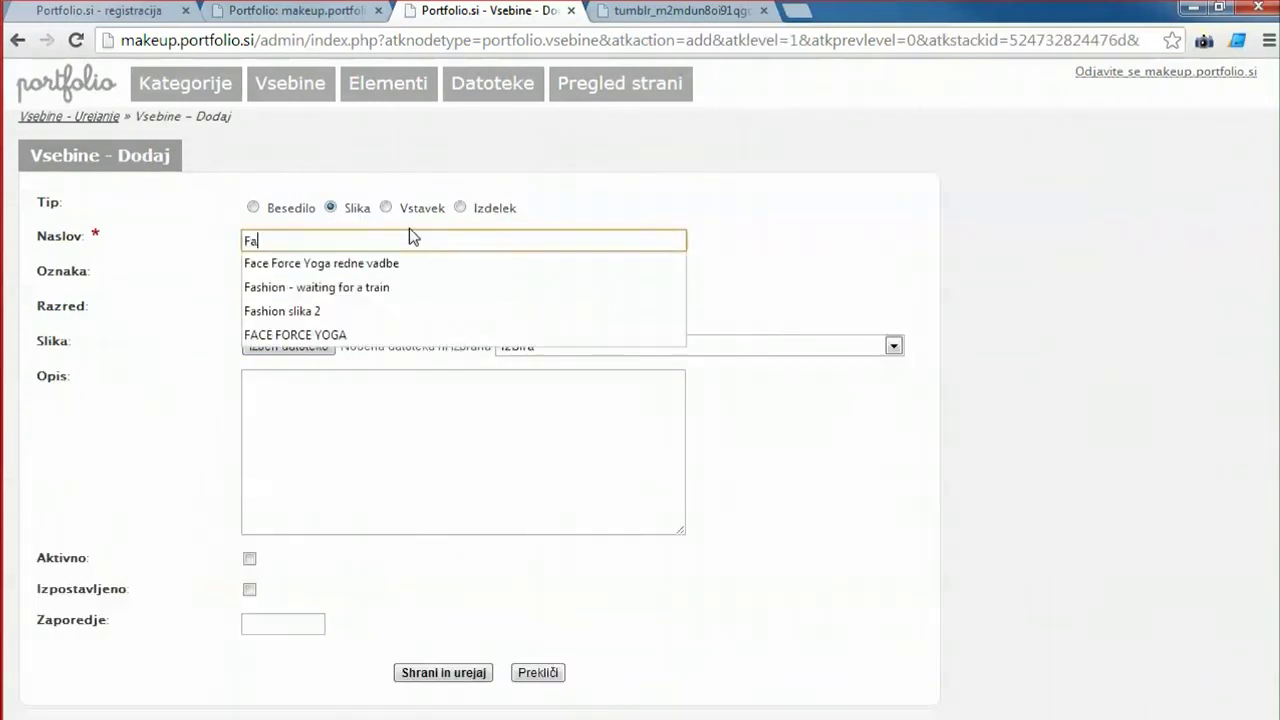
type("shion 3")
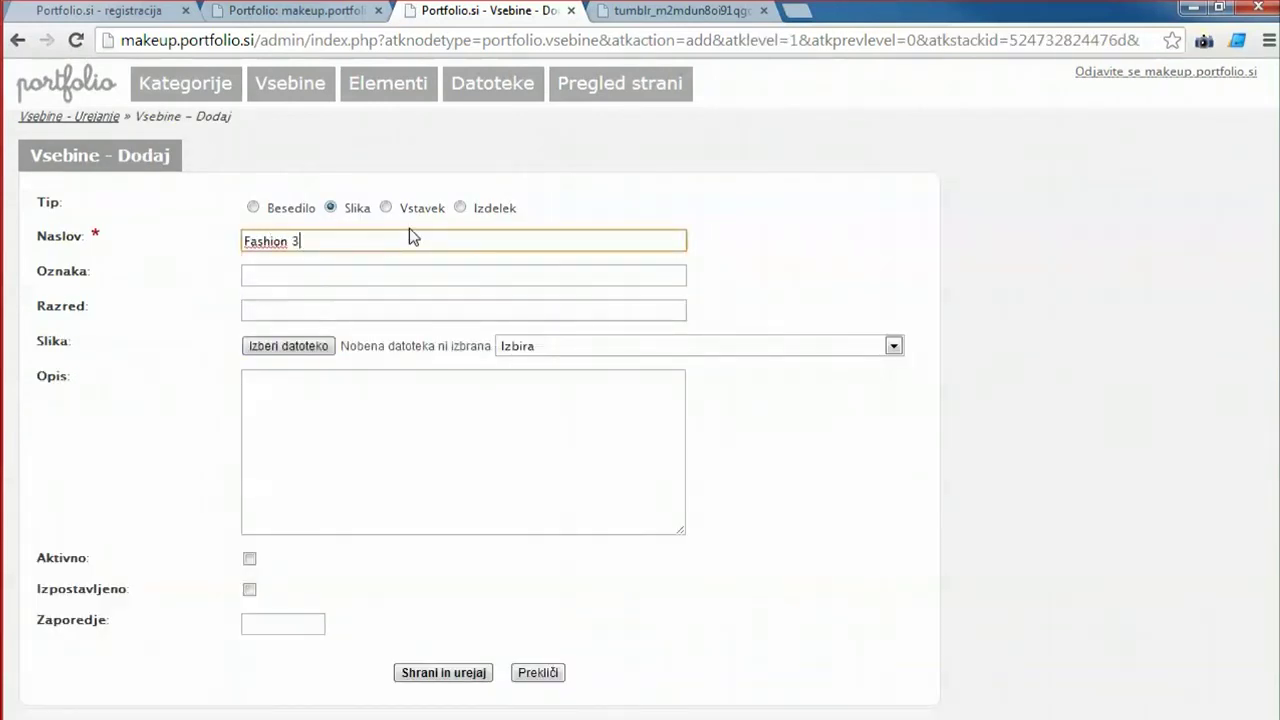
left_click(270, 347)
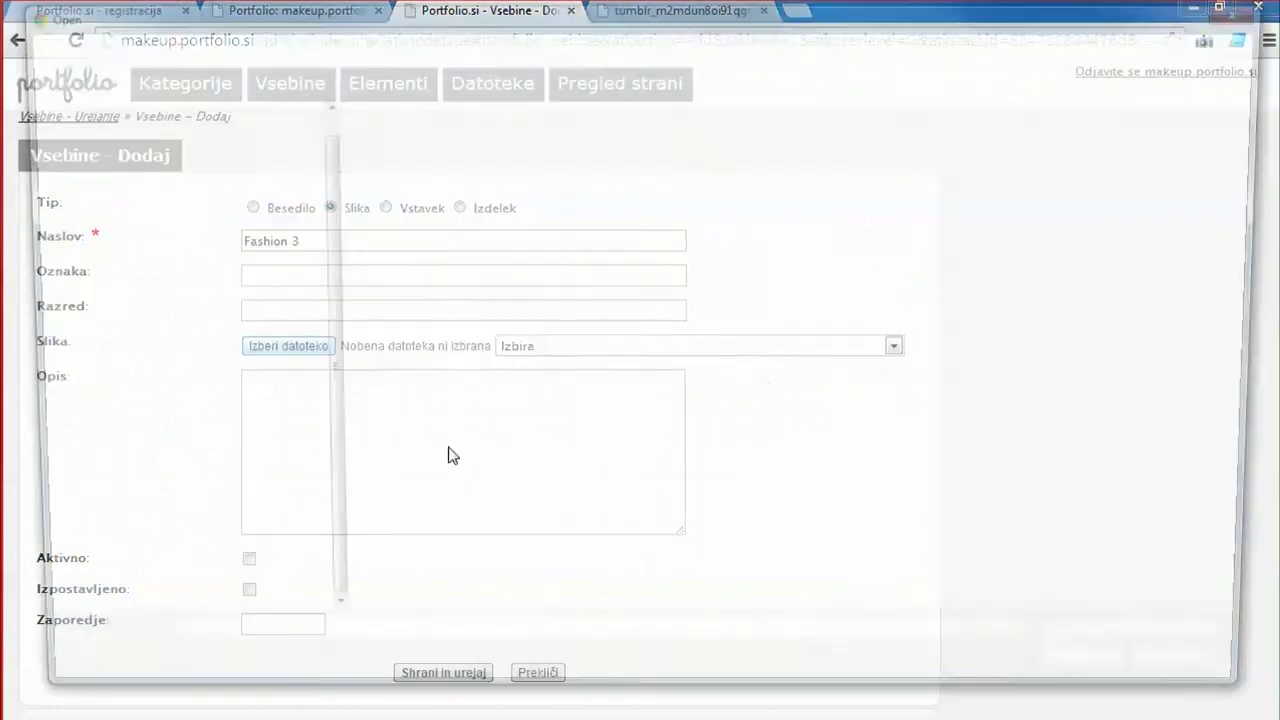
key("ctrl+v")
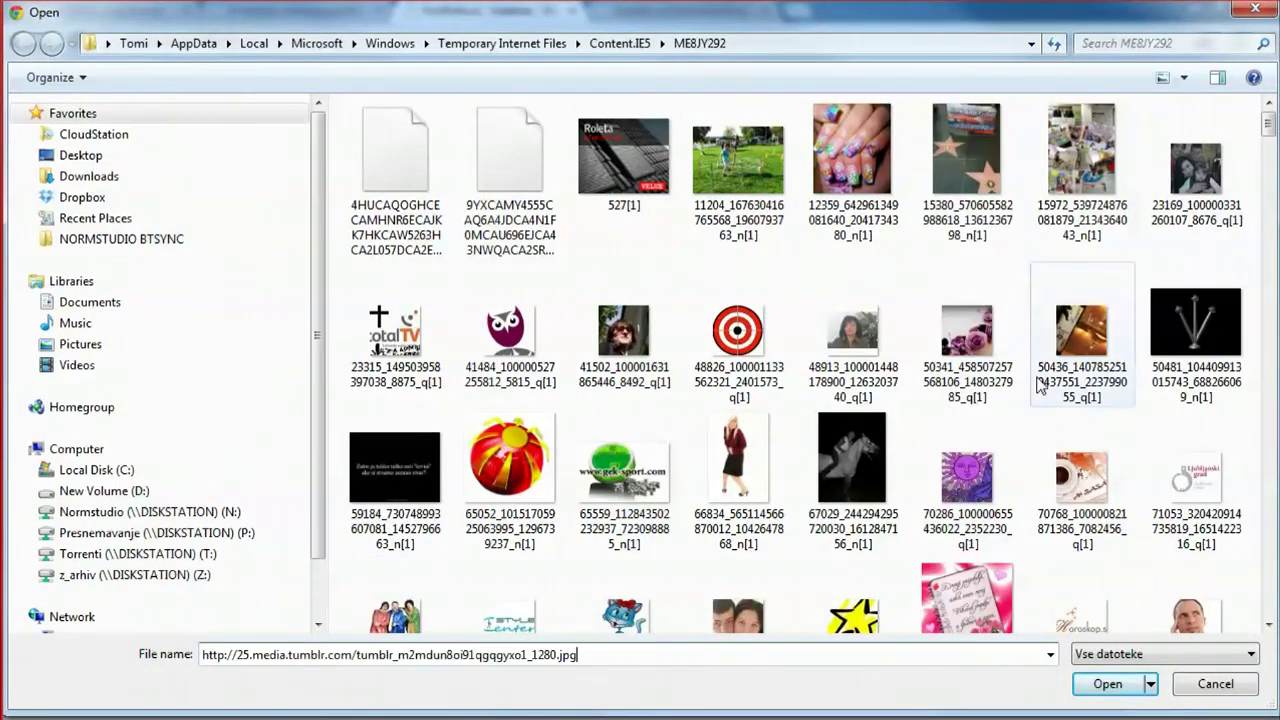
left_click(1107, 684)
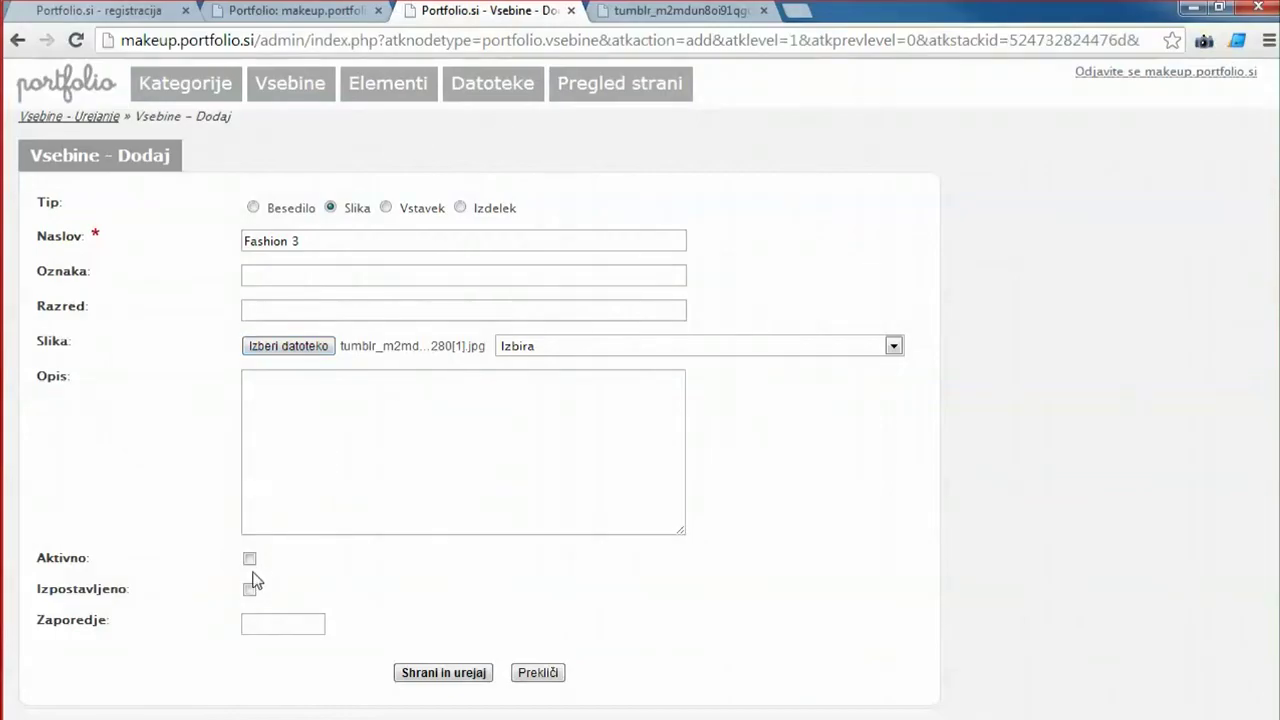
Make Fashion 3 active, file it under Fashion, save it, and open the site preview.
left_click(250, 559)
left_click(455, 672)
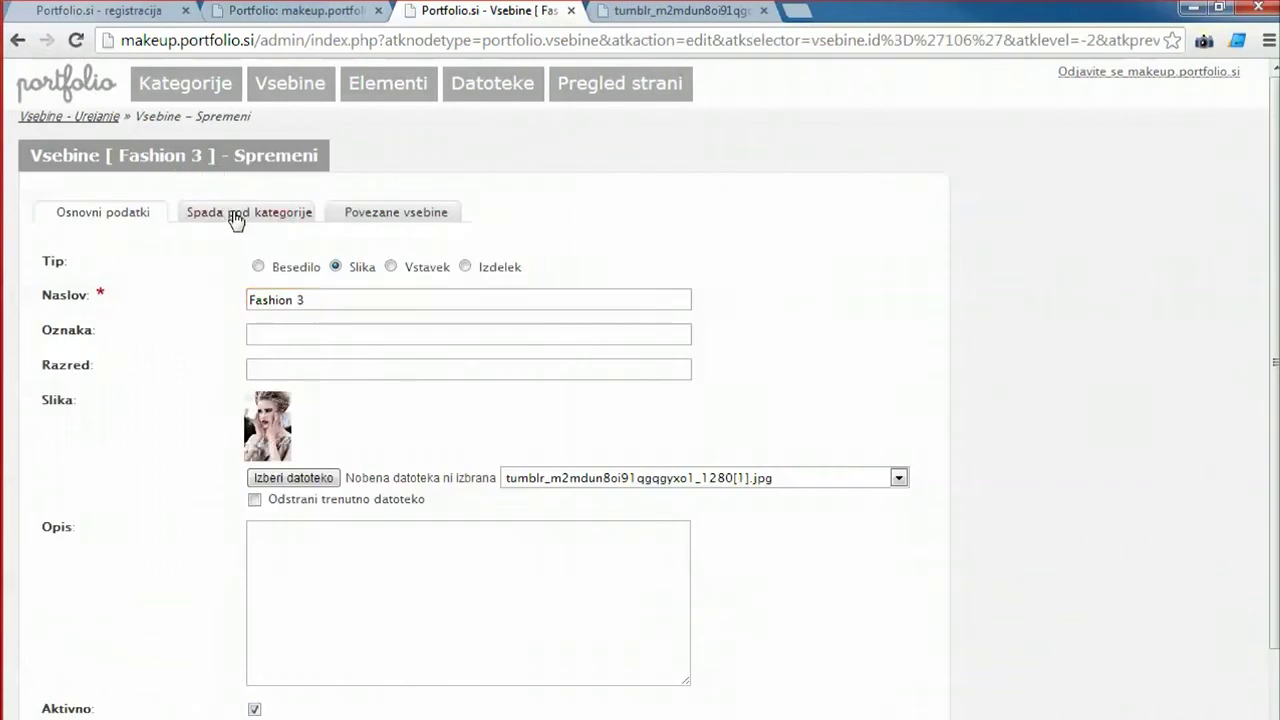
left_click(236, 215)
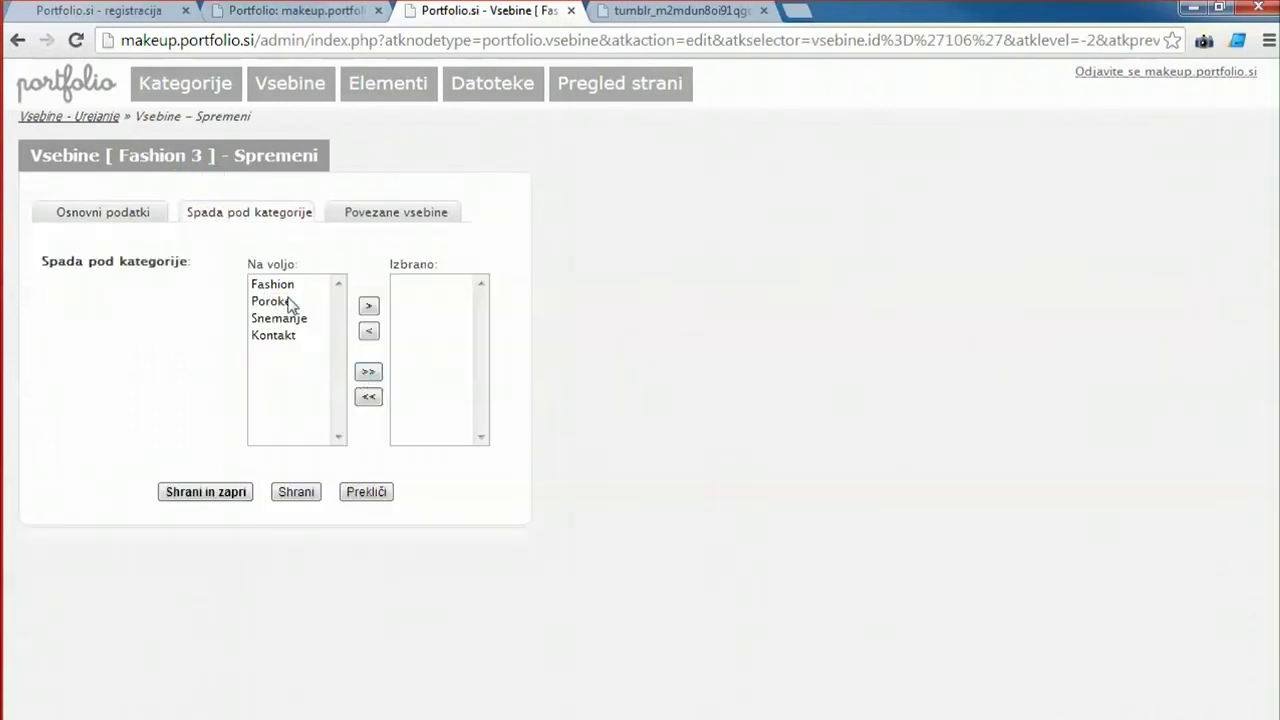
double_click(277, 285)
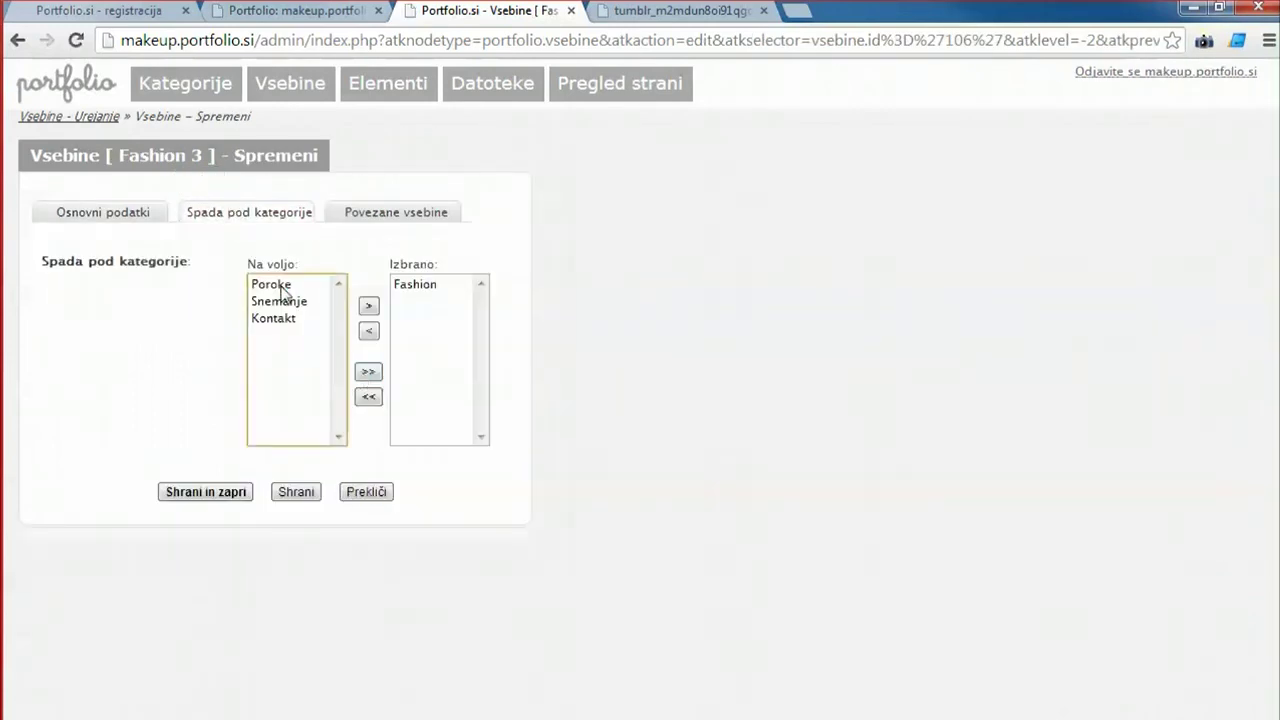
left_click(206, 492)
left_click(610, 88)
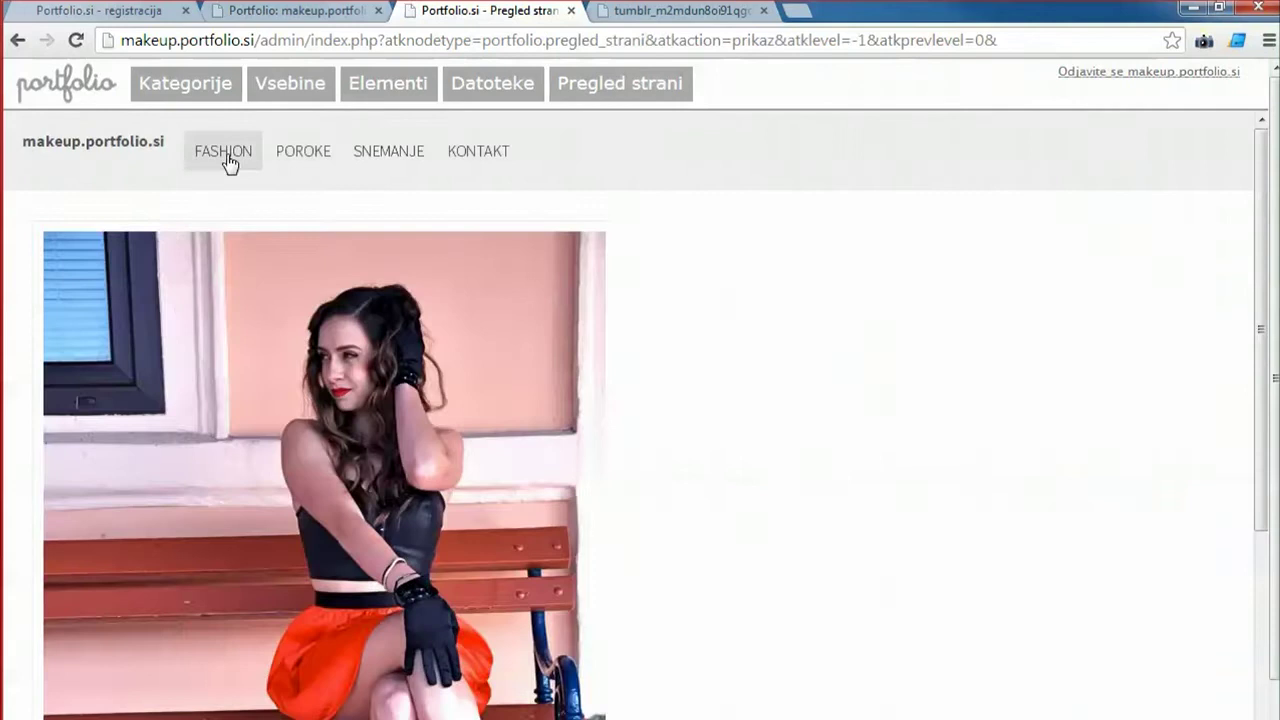
Open the FASHION preview and scroll the gallery showing Fashion 3 beside Fashion slika 2.
left_click(226, 156)
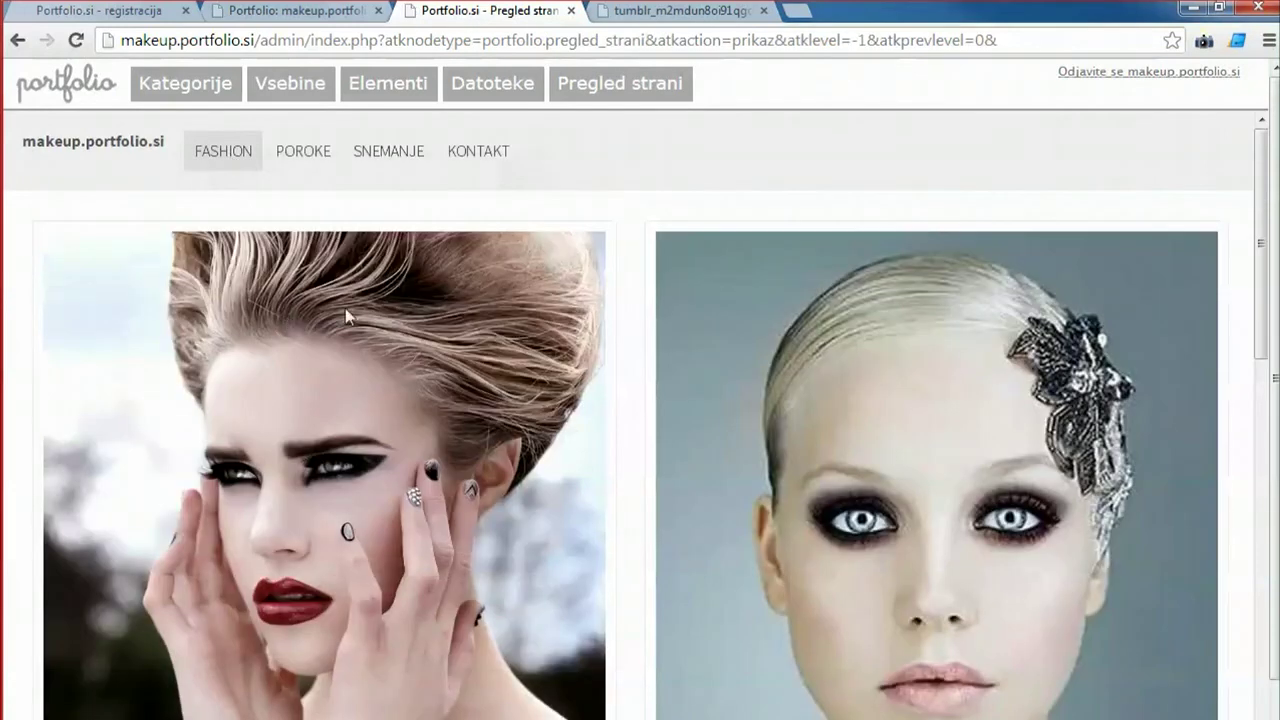
scroll(400, 340, "down", 10)
scroll(570, 490, "up", 5)
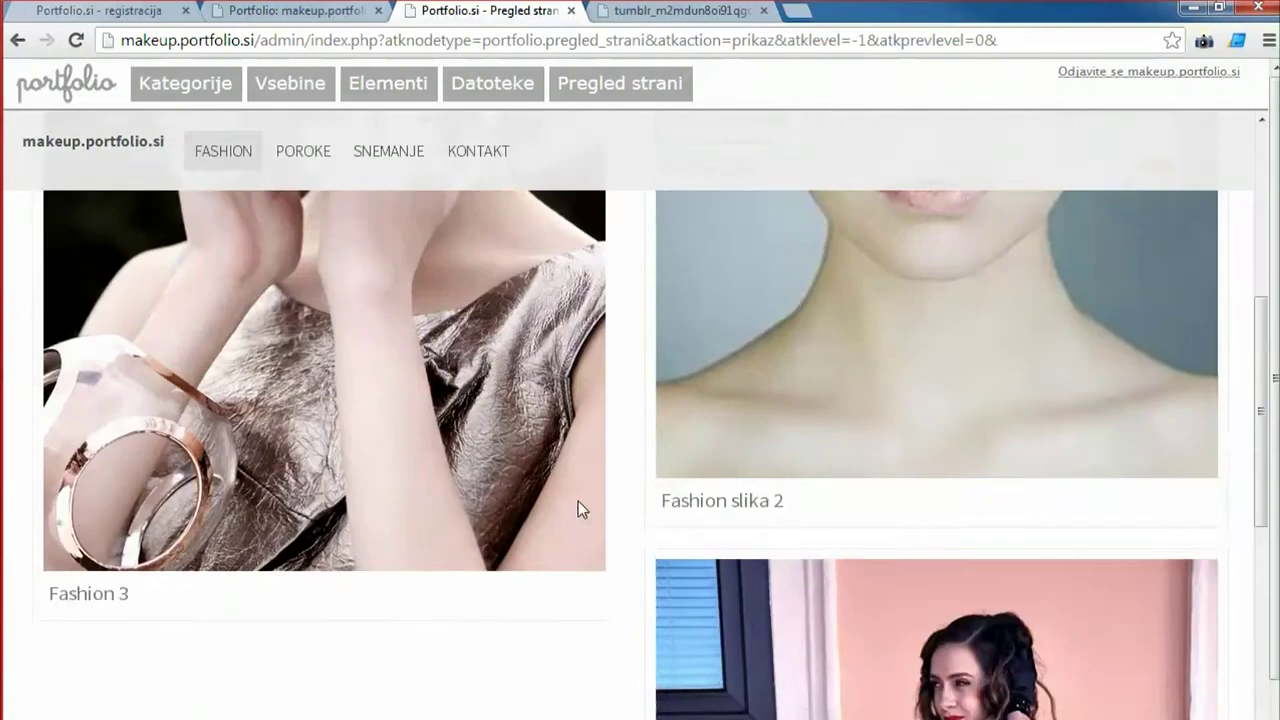
scroll(576, 503, "up", 5)
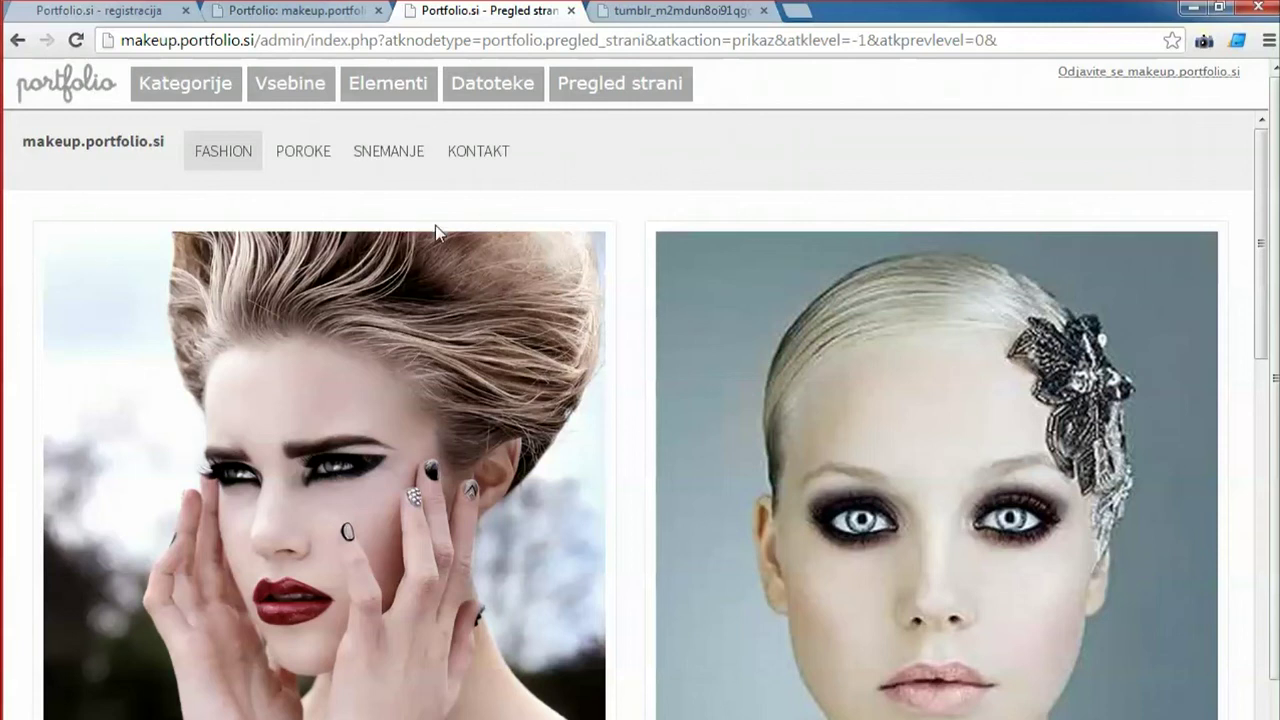
Inspect a gallery post's markup and select its parent container's vsebina_osnutek class.
right_click(77, 261)
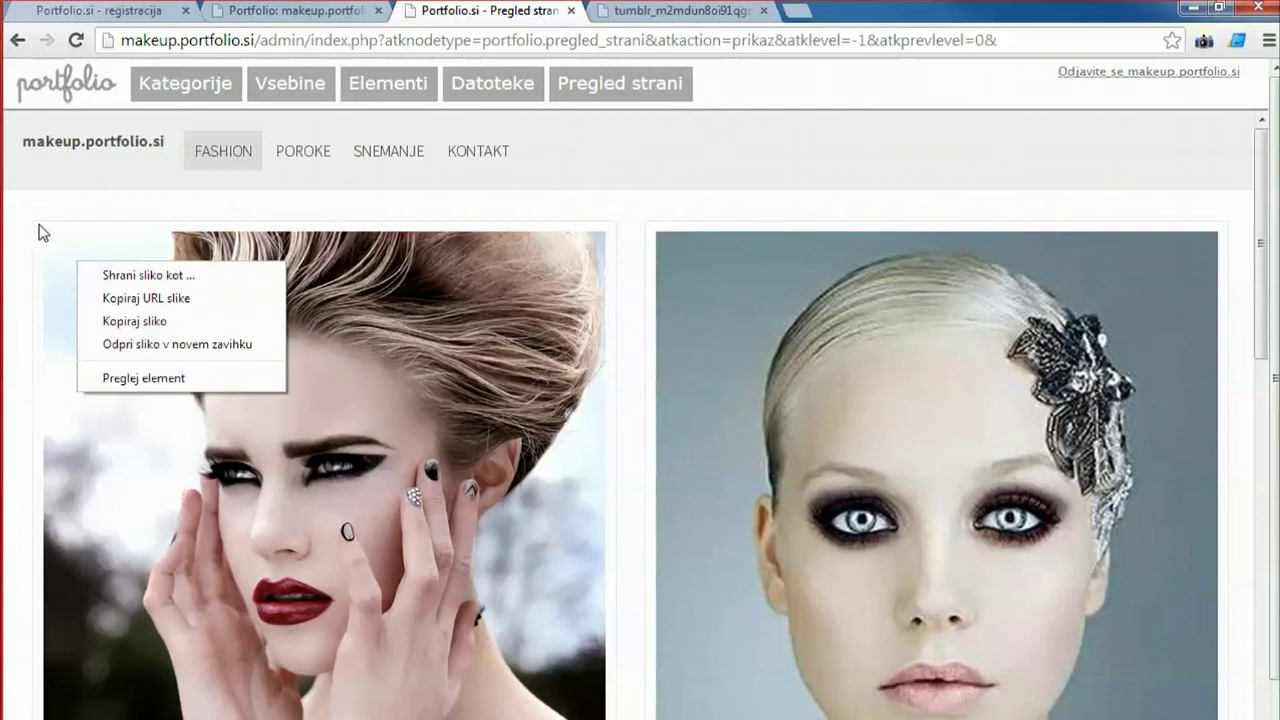
right_click(44, 231)
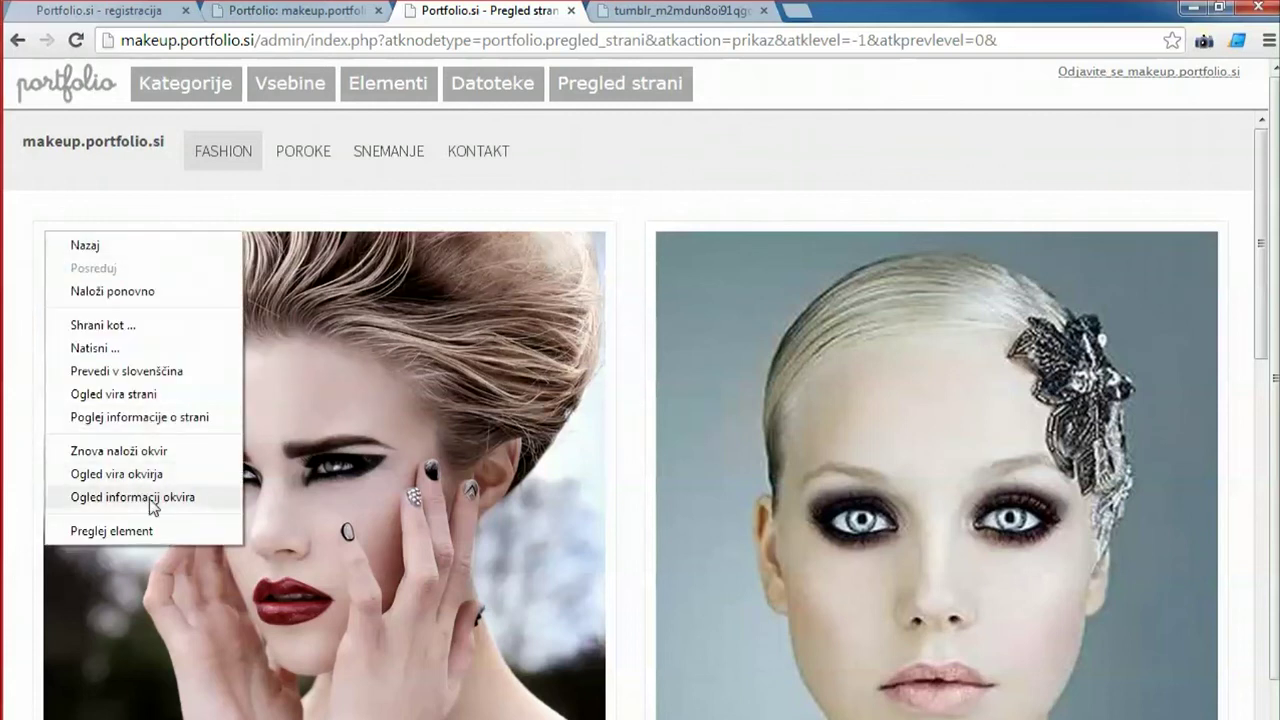
left_click(150, 531)
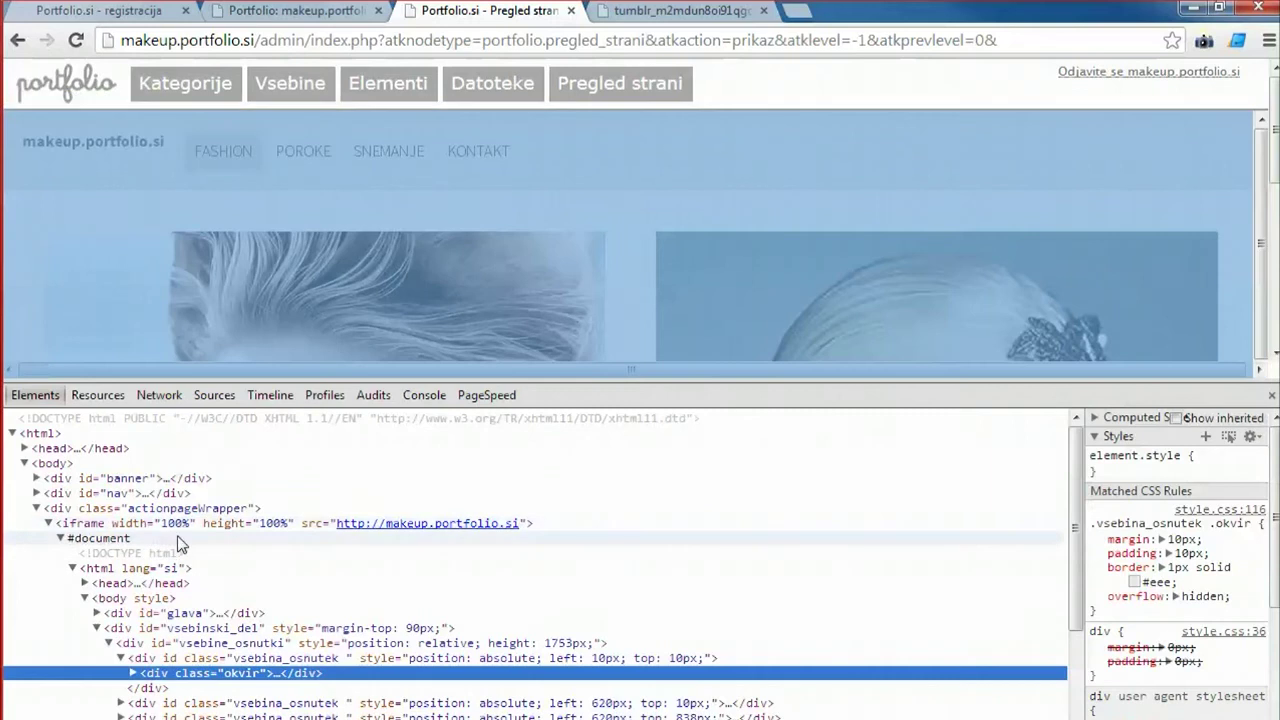
key("Up")
left_click(1150, 567)
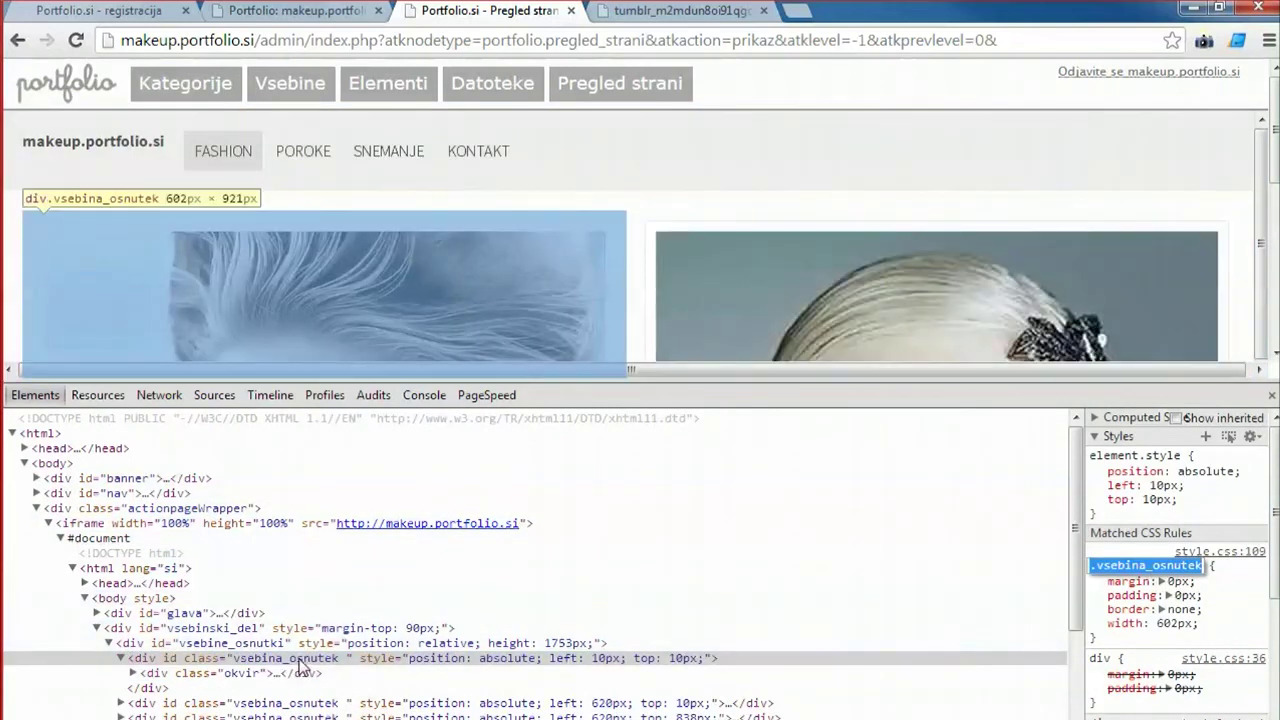
double_click(291, 660)
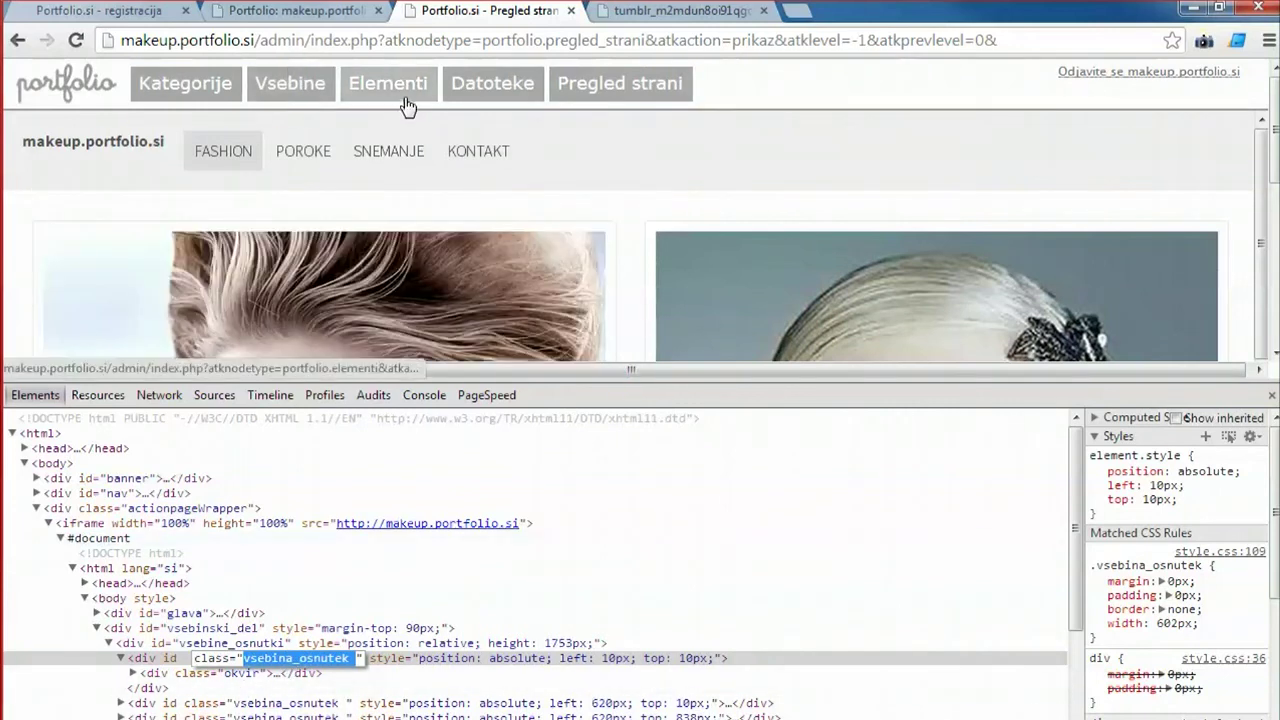
Close the developer tools and start adding a new site element.
left_click(388, 151)
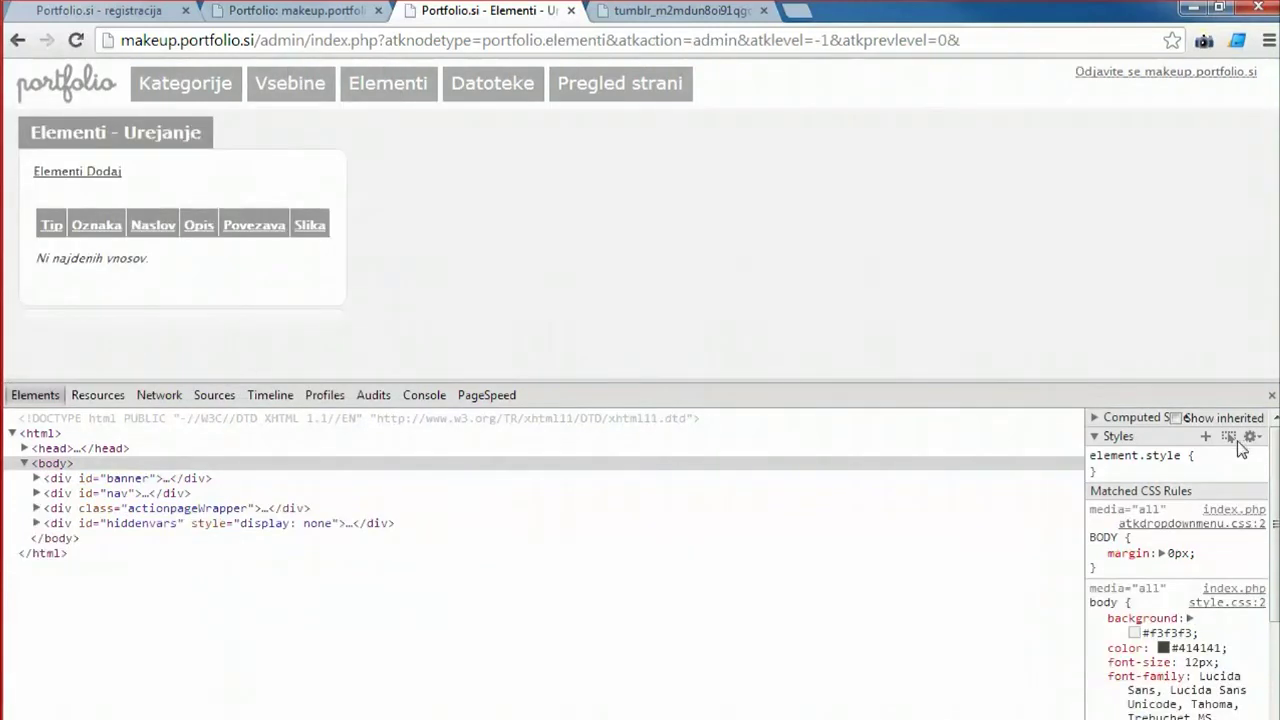
left_click(1271, 395)
left_click(388, 88)
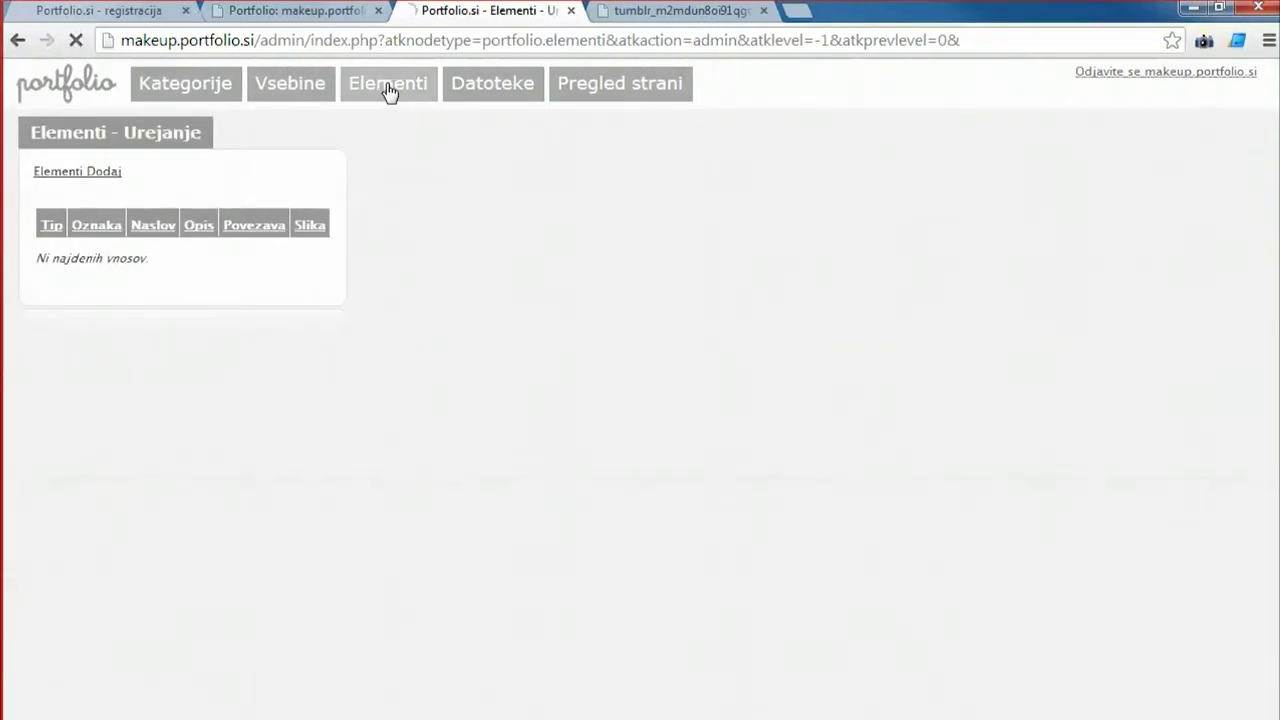
left_click(95, 172)
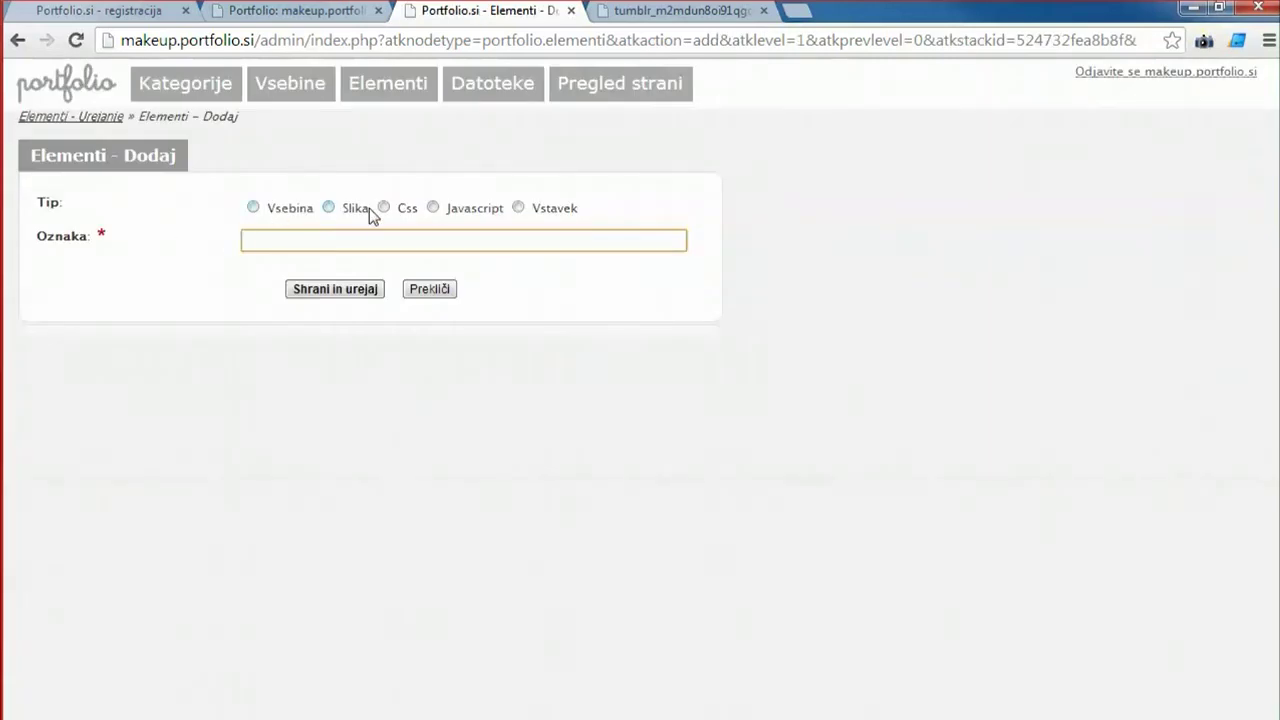
Create a CSS element labelled 'moj' with the rule vsebina_osnutek { width: 200px;.
left_click(384, 208)
left_click(269, 239)
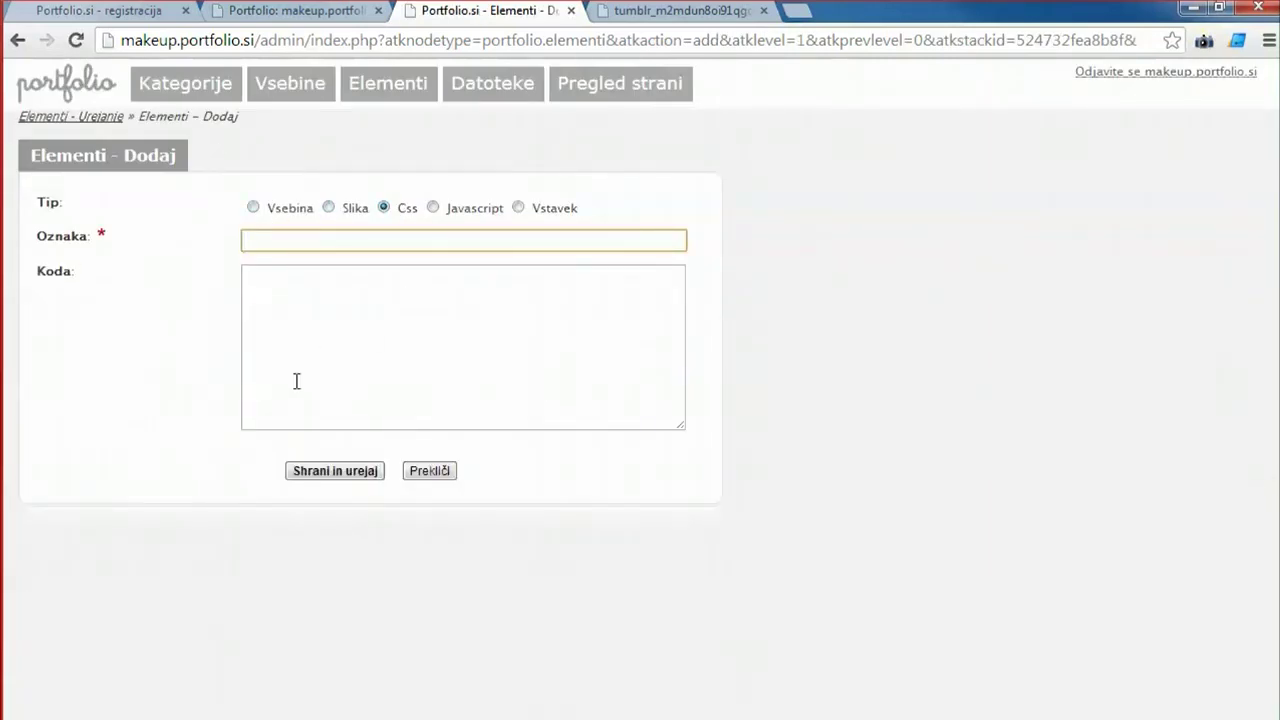
type("moj_css")
left_click(307, 335)
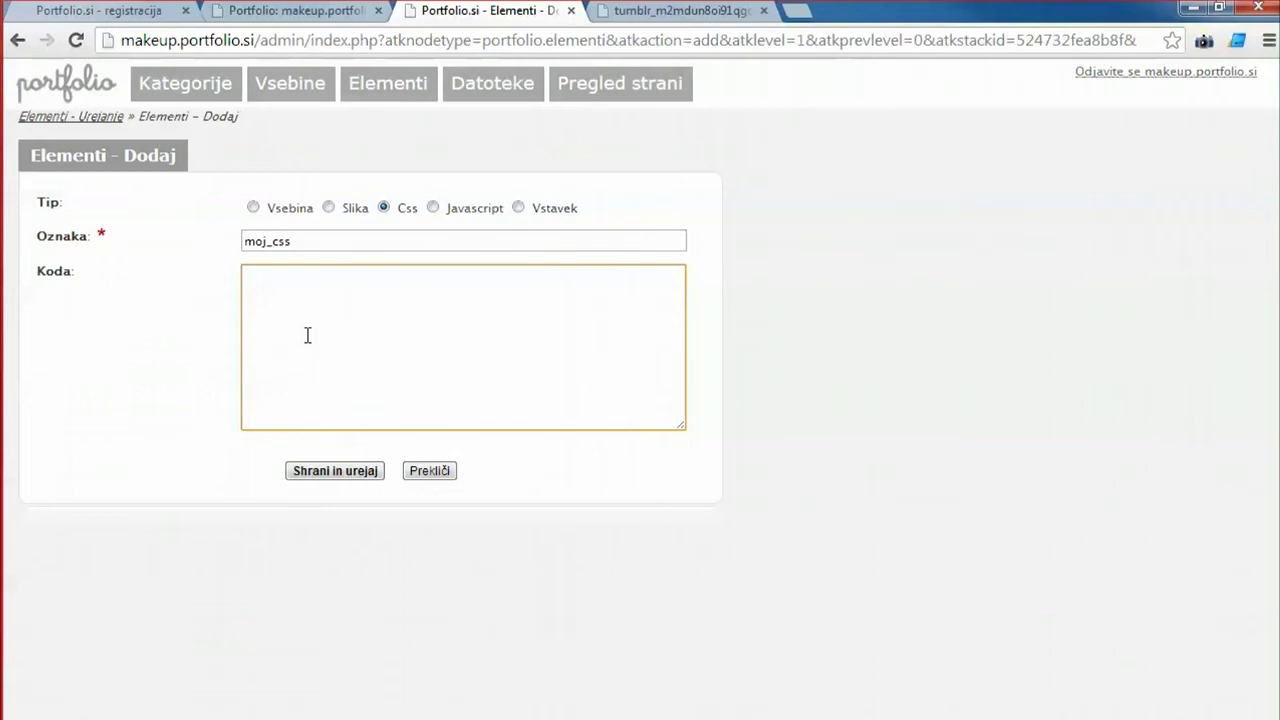
type("vsebina_osnutek ")
type("{ ")
type("wi")
type("dth:")
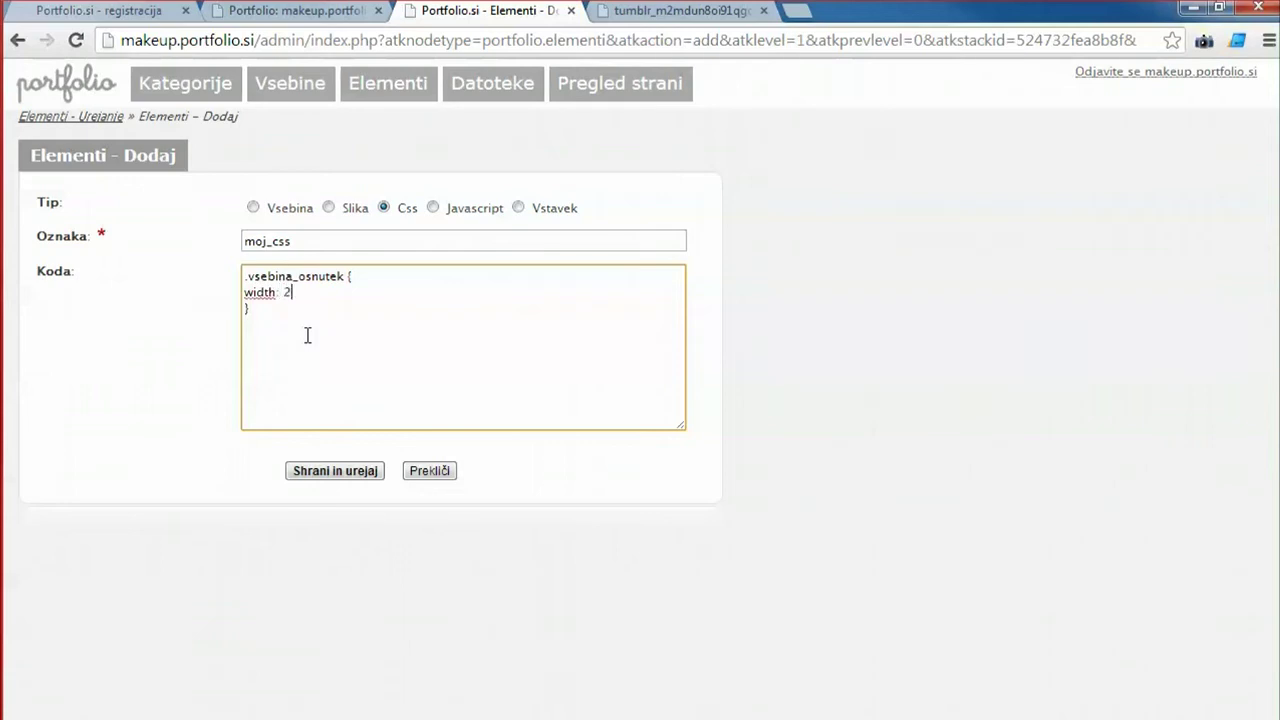
type(" 200px;")
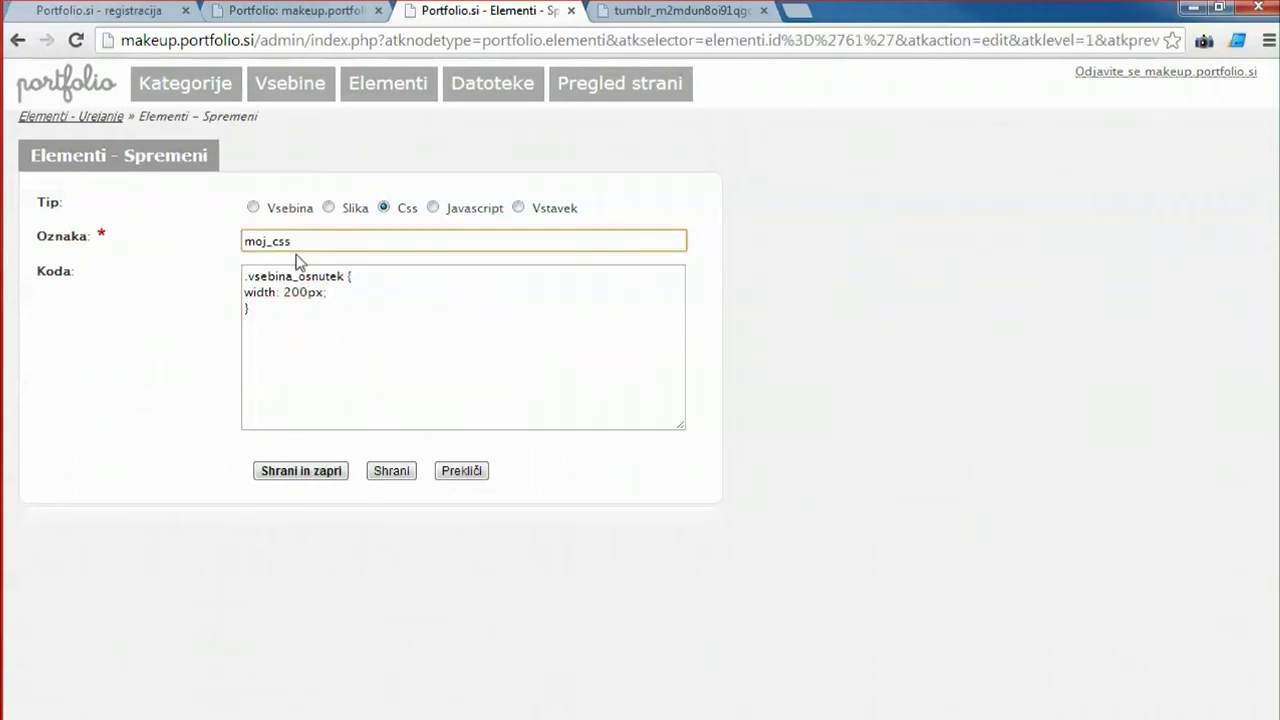
Rename the element's label to 'css' and save it.
double_click(298, 240)
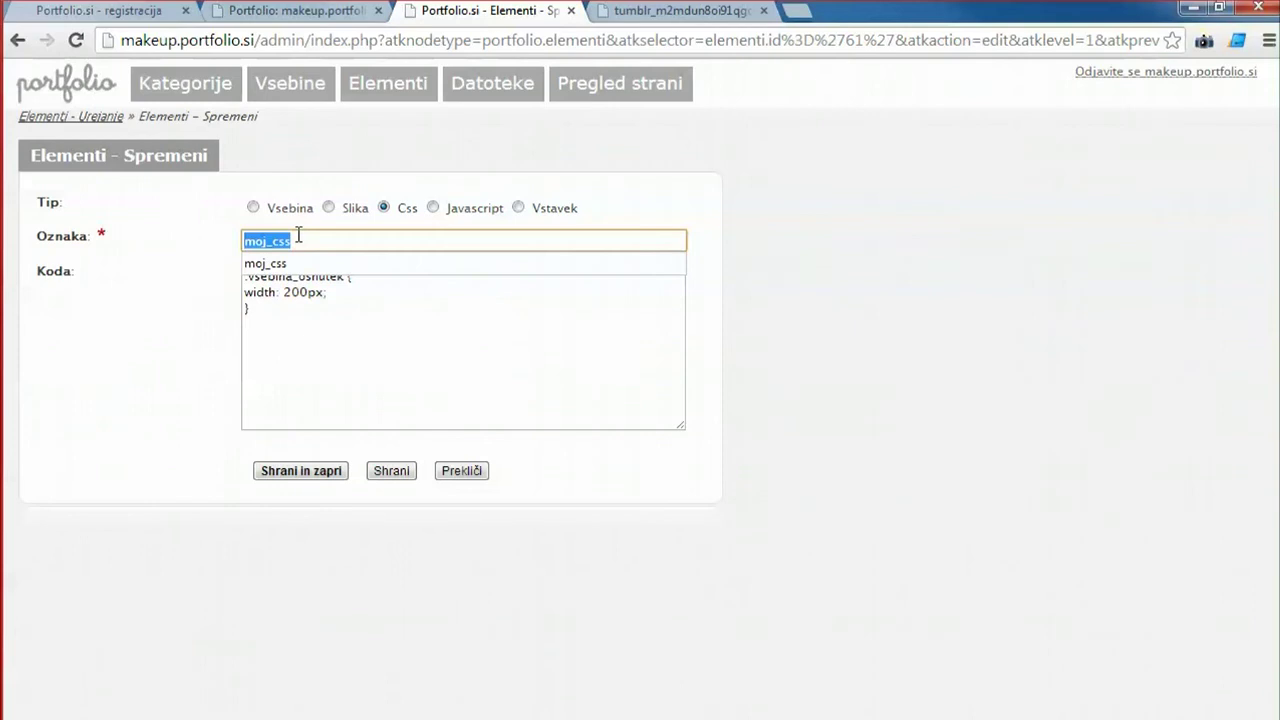
type("css")
left_click(320, 315)
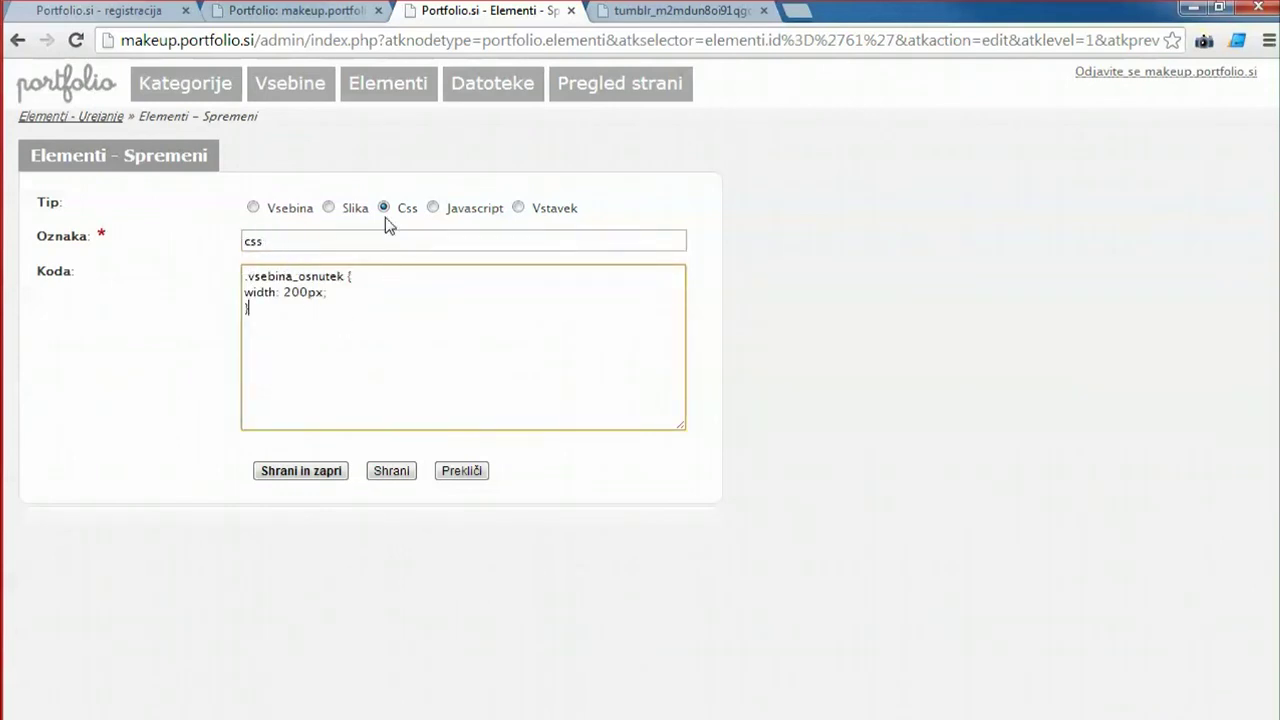
double_click(297, 247)
left_click(361, 339)
left_click(397, 476)
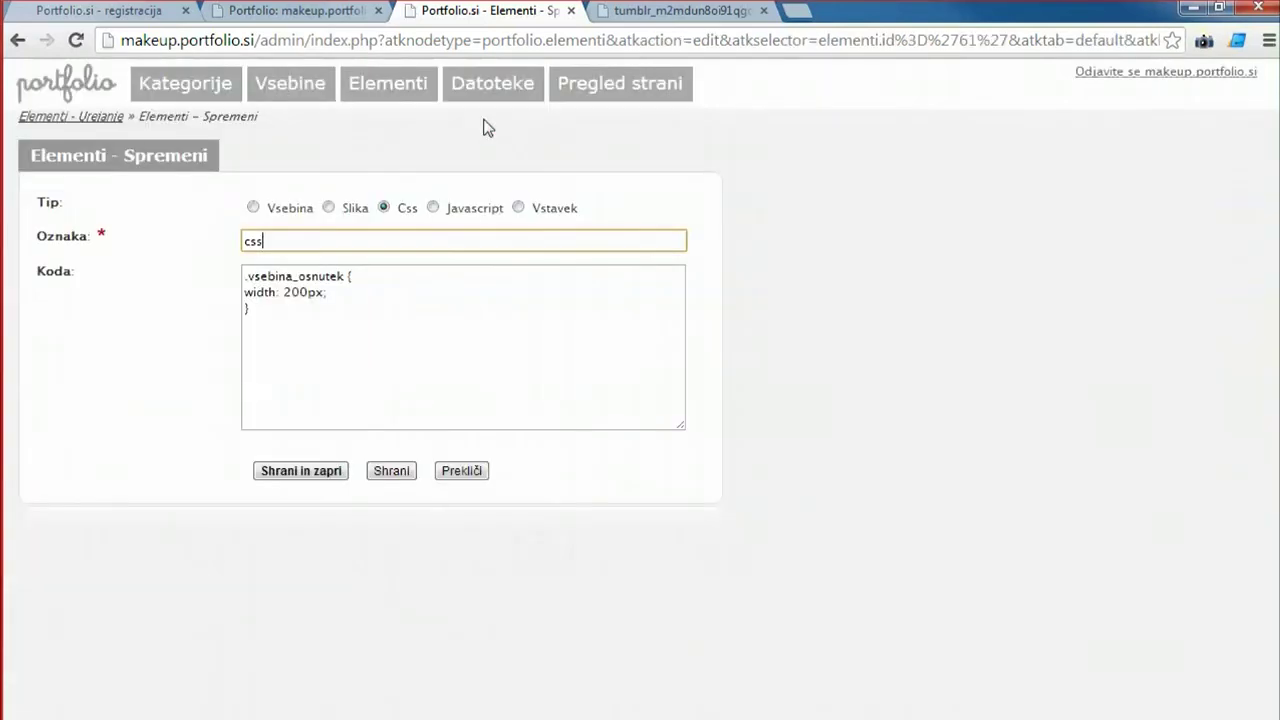
Open kategorija.html from the predloga template folder in the file manager, then close it.
left_click(491, 89)
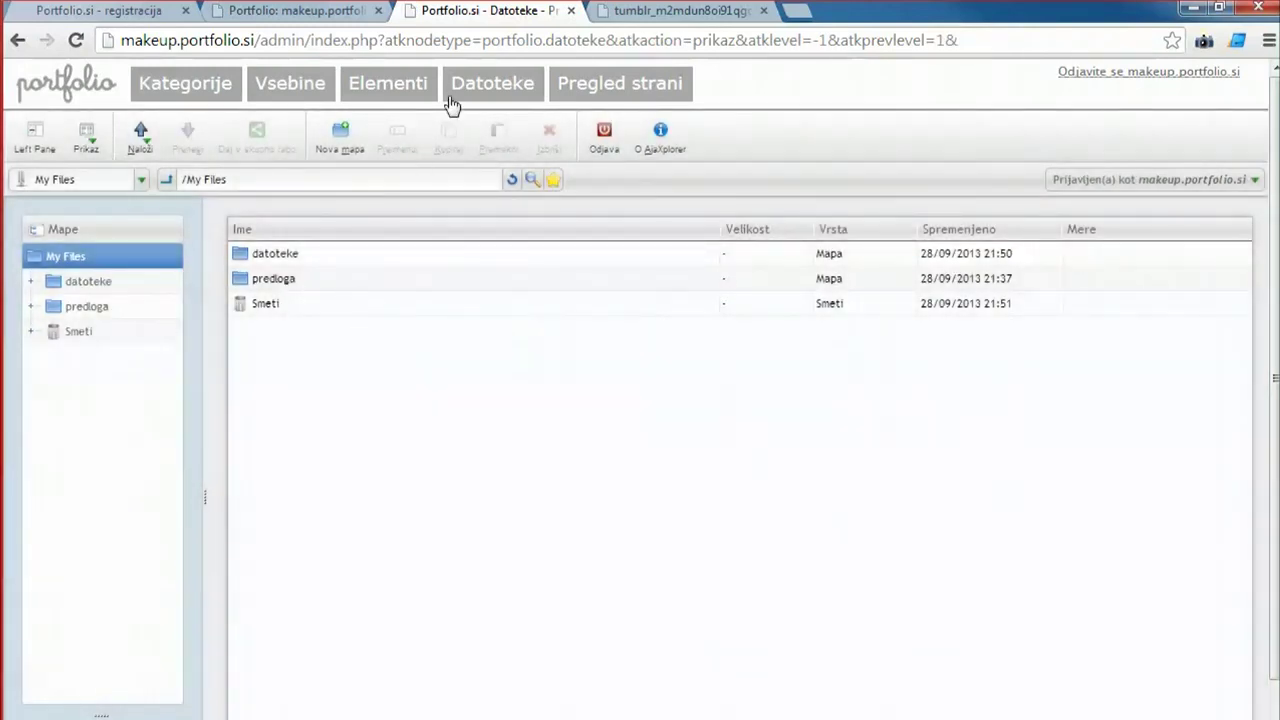
left_click(268, 280)
double_click(268, 280)
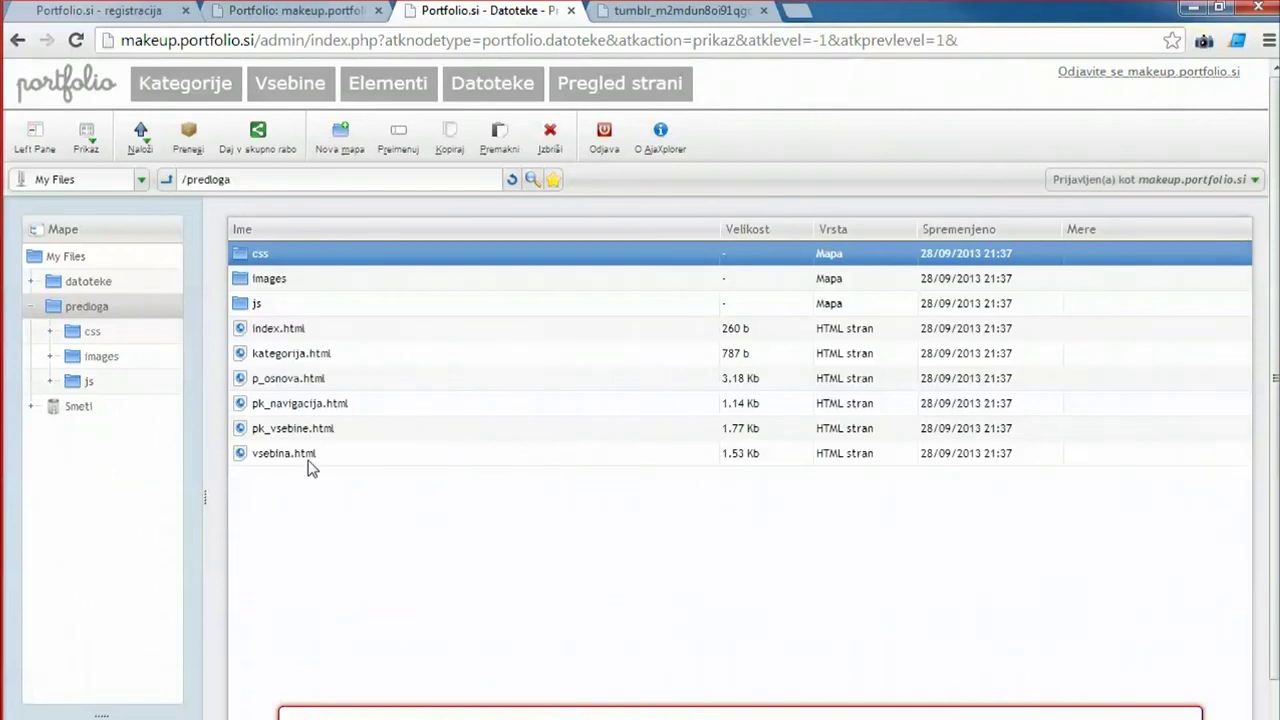
left_click(293, 358)
double_click(290, 358)
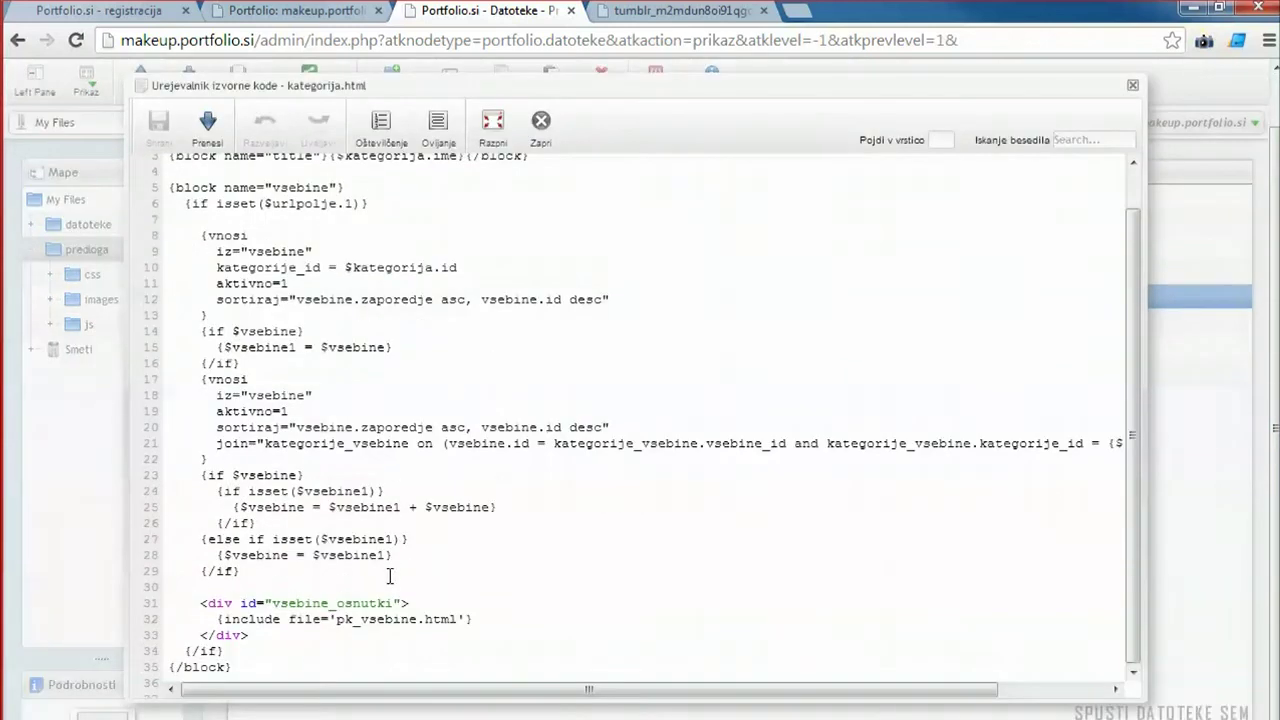
scroll(530, 491, "up", 3)
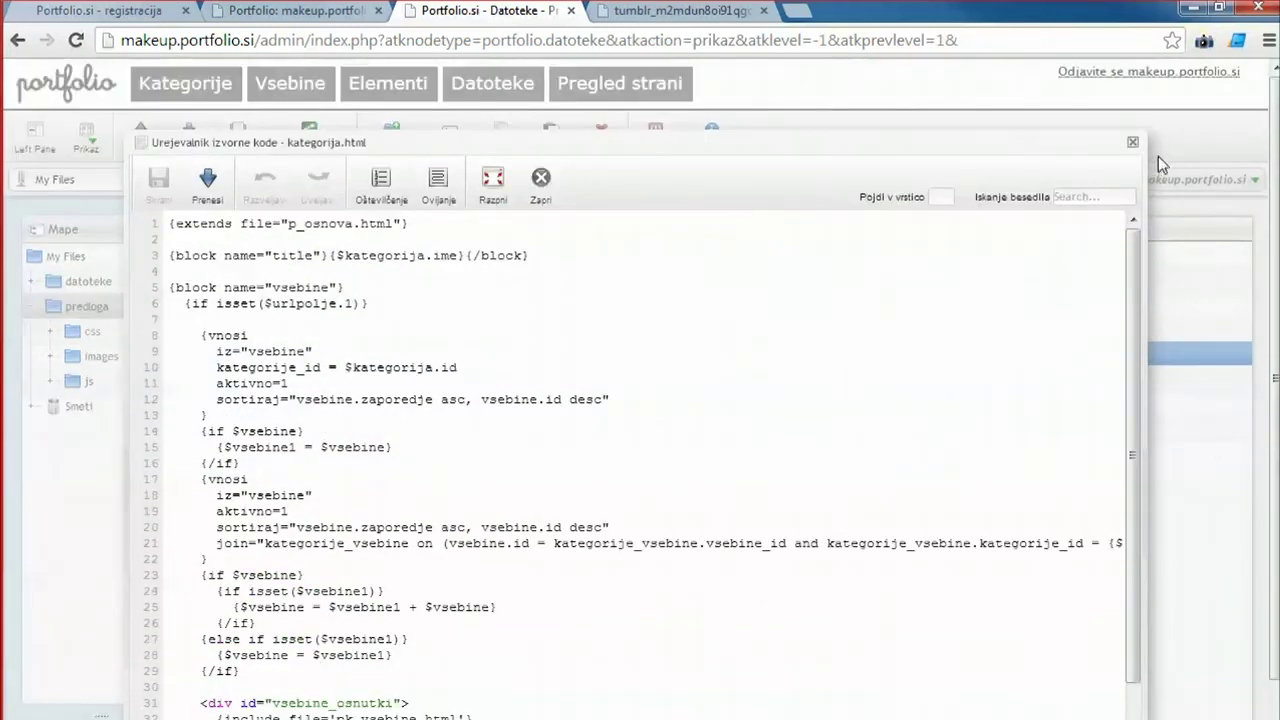
left_click(1134, 146)
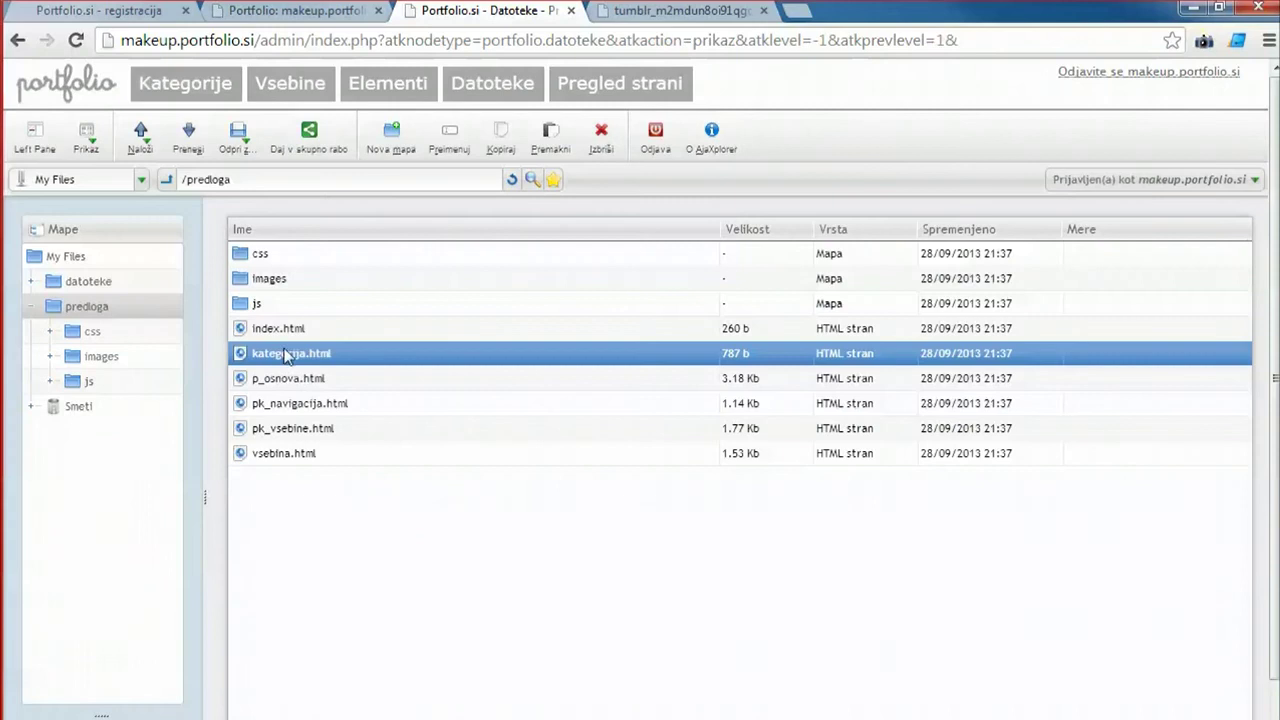
Open p_osnova.html and select the style block that outputs the css element's code.
double_click(296, 378)
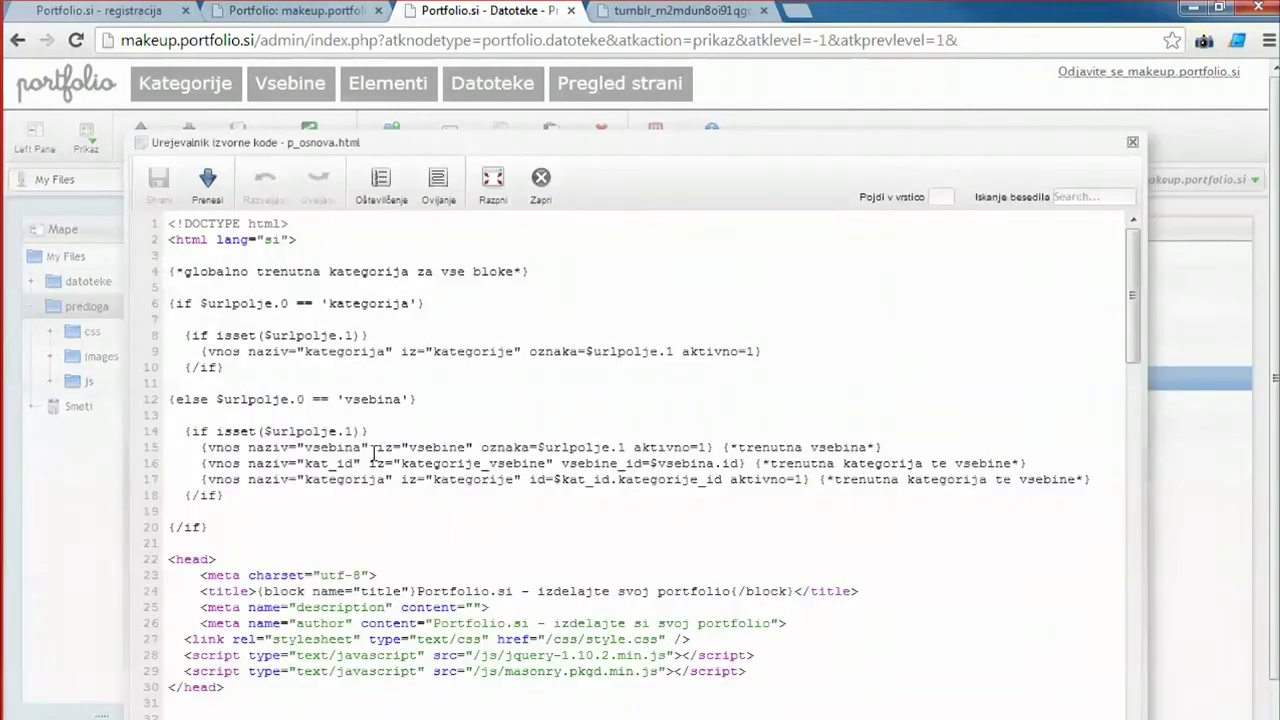
scroll(328, 436, "down", 20)
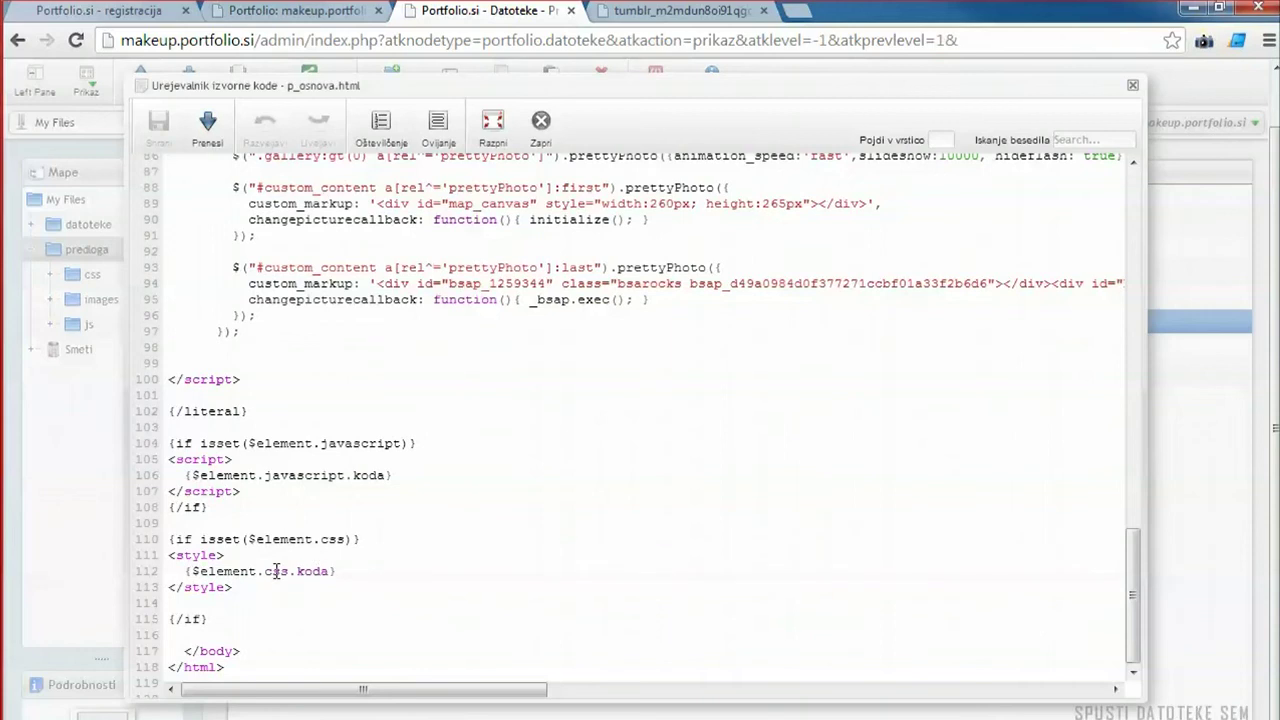
triple_click(275, 570)
double_click(276, 571)
left_click_drag(253, 591, 130, 551)
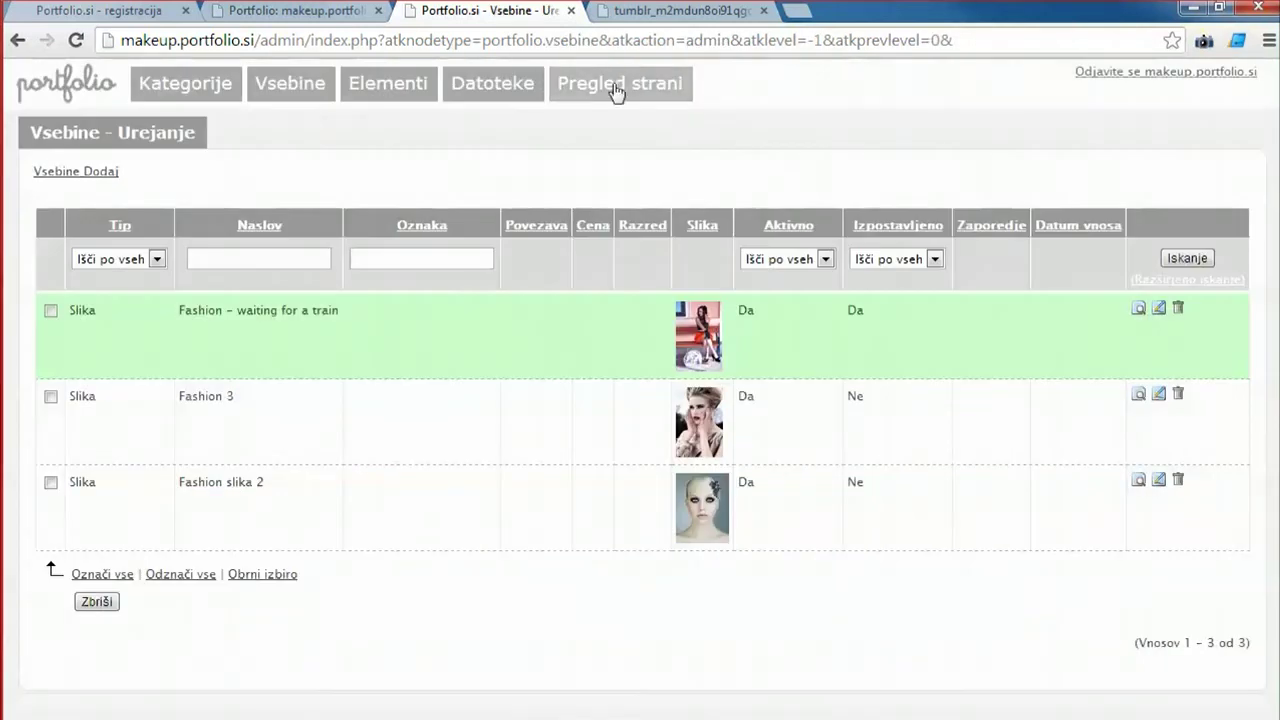
Preview the Fashion page, then go via Elementi to the site's file manager (Datoteke).
left_click(617, 88)
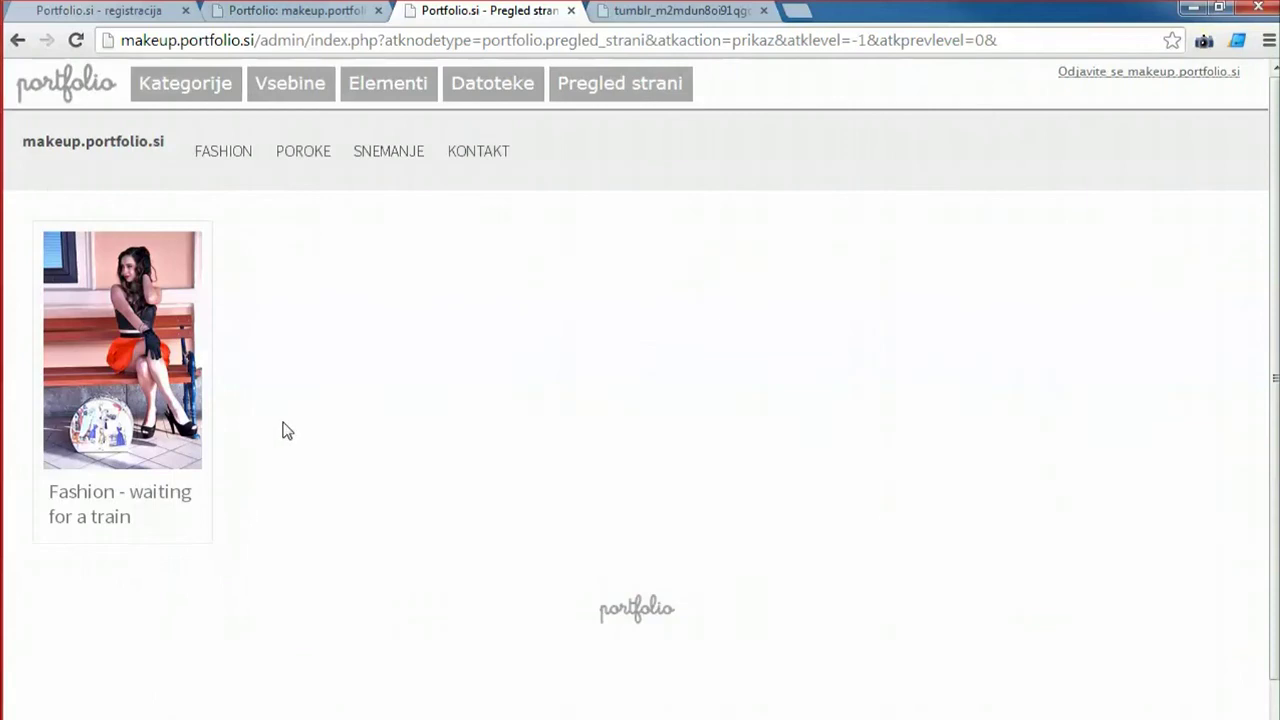
left_click(221, 158)
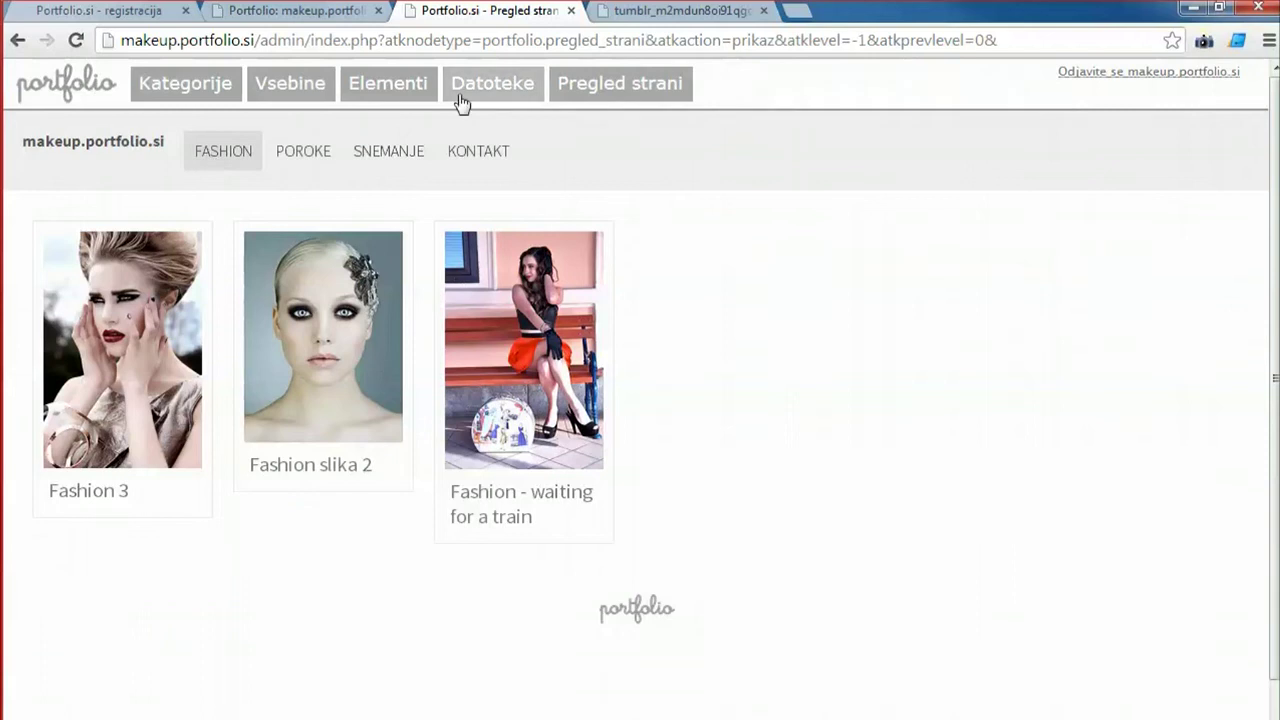
left_click(379, 93)
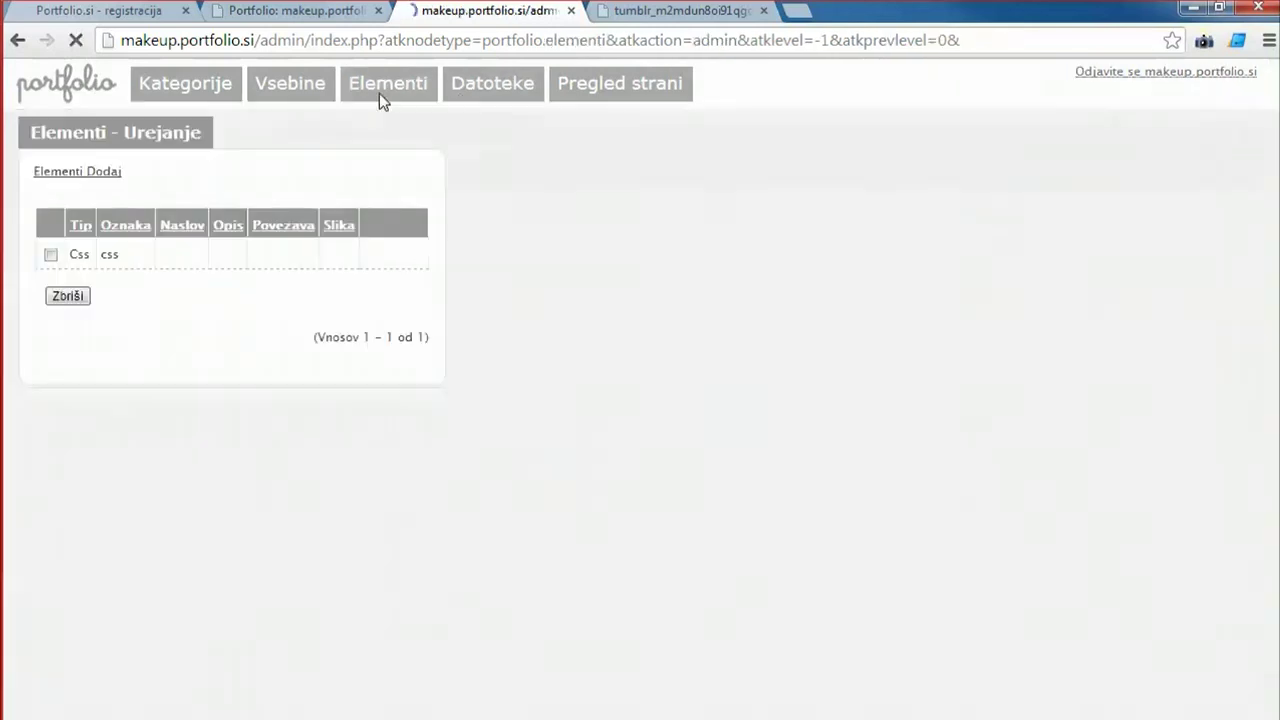
left_click(476, 95)
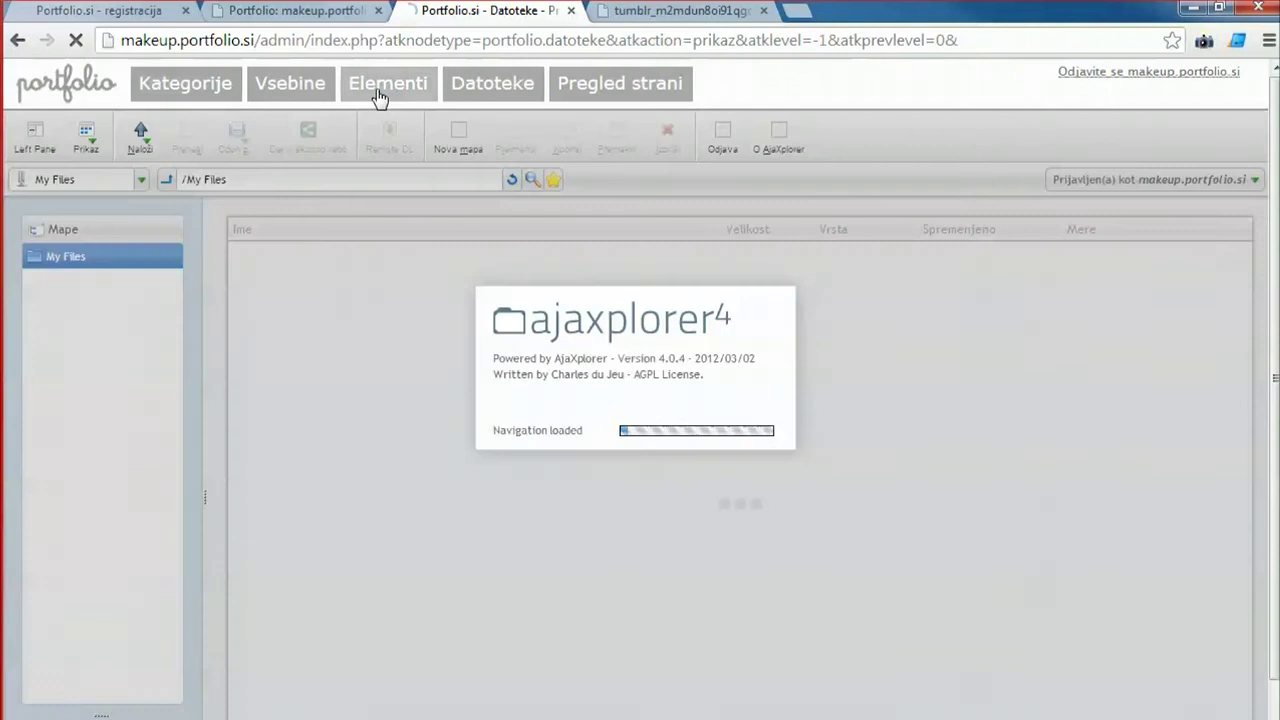
Change the css element's post width to 300px and save it.
left_click(379, 93)
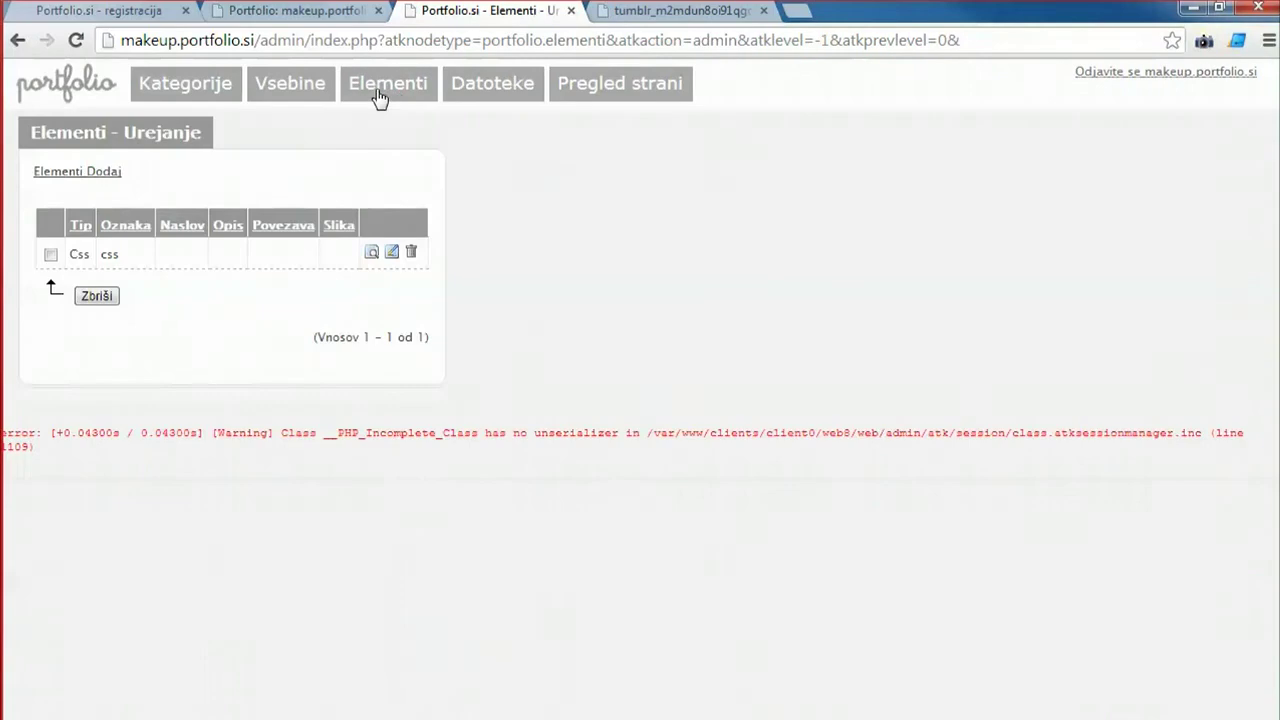
left_click(174, 258)
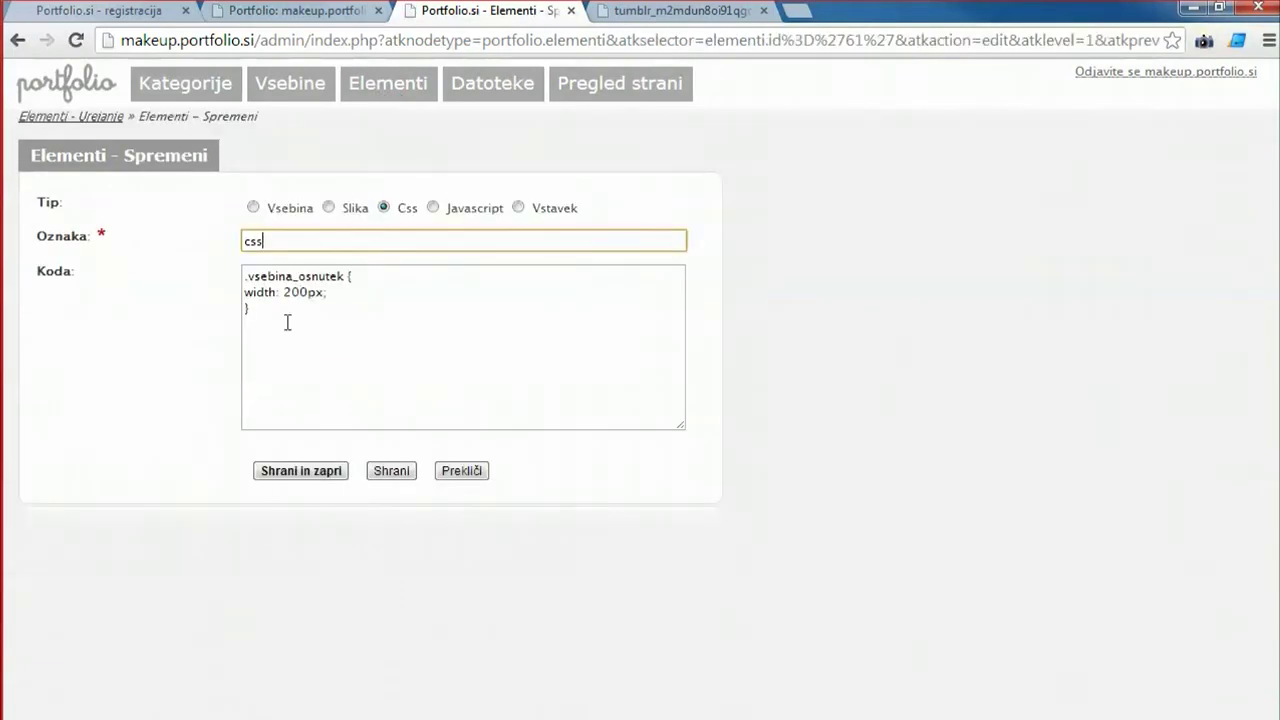
left_click(302, 297)
key("BackSpace")
type("3")
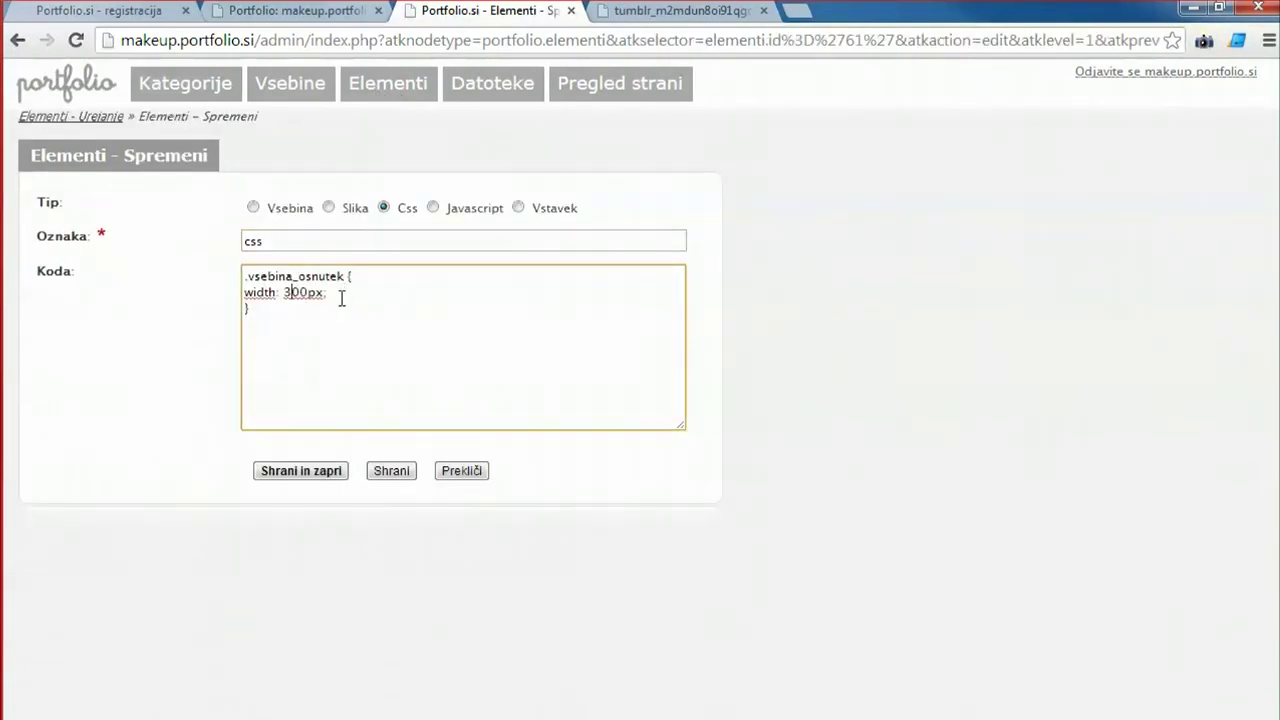
left_click(391, 471)
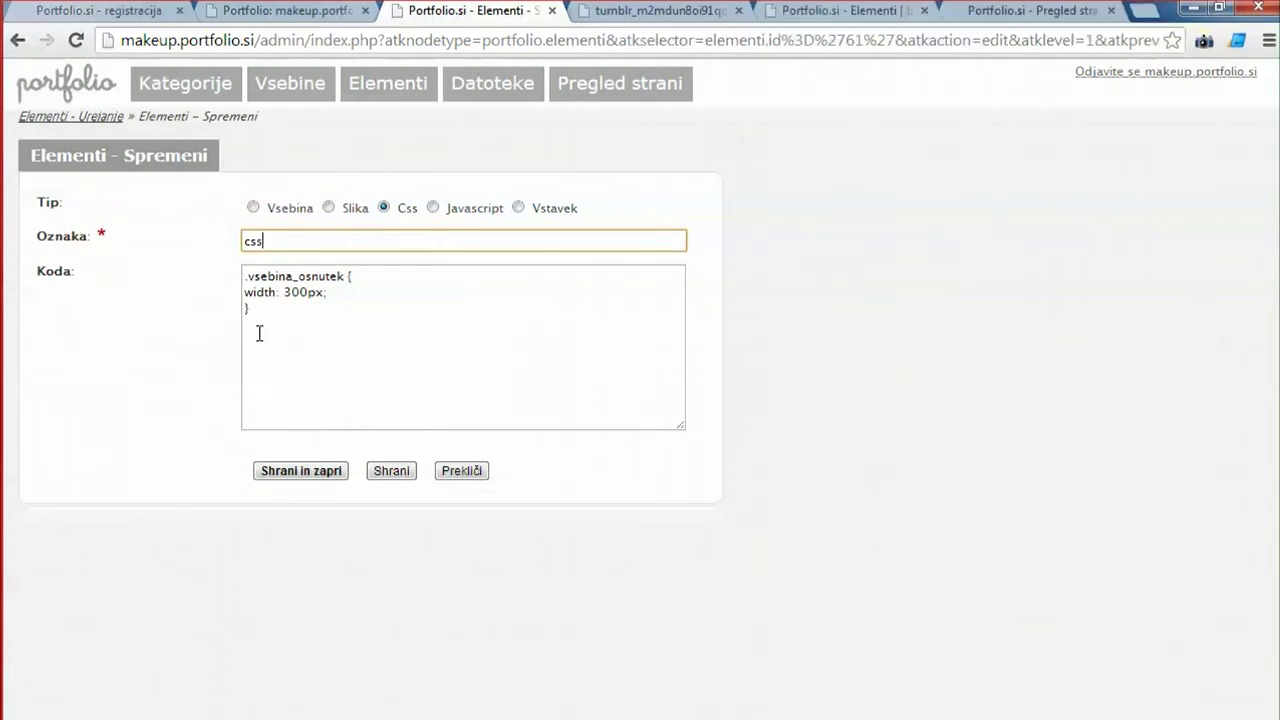
Change the post width to 400px and add a .pol rule with width 200px.
left_click(260, 290)
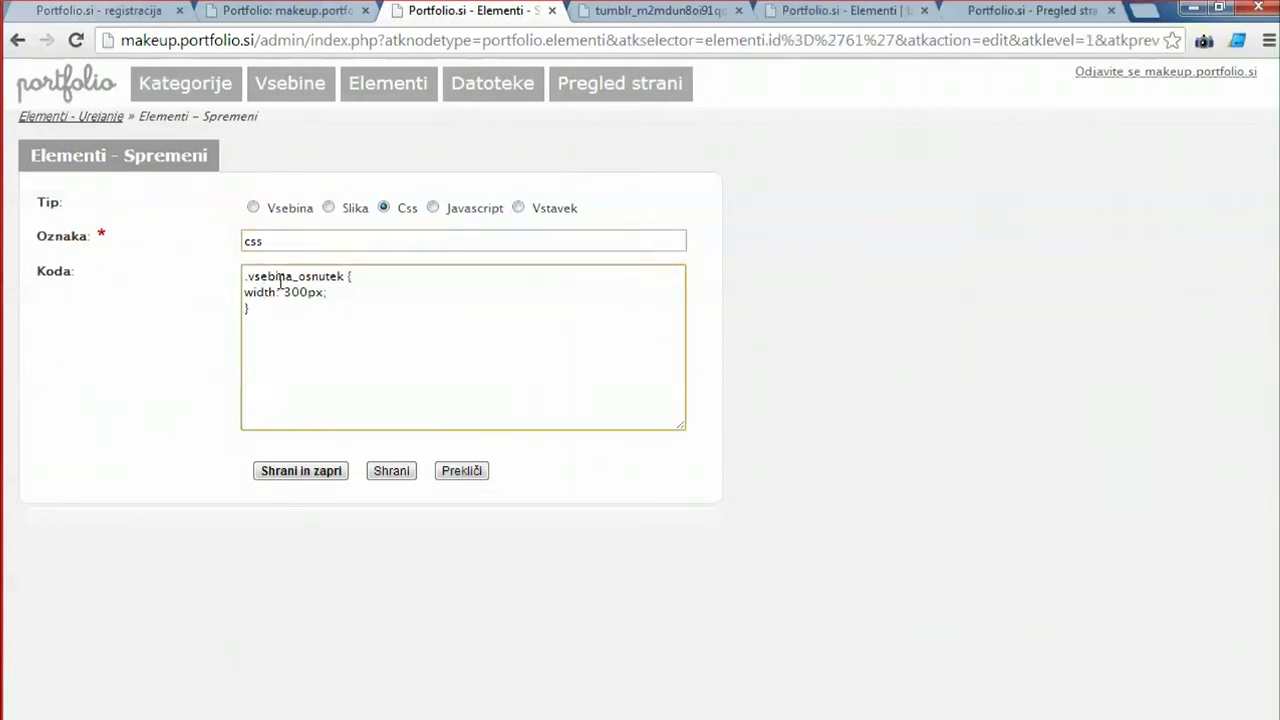
left_click(286, 292)
key("BackSpace")
type("4")
type(": ")
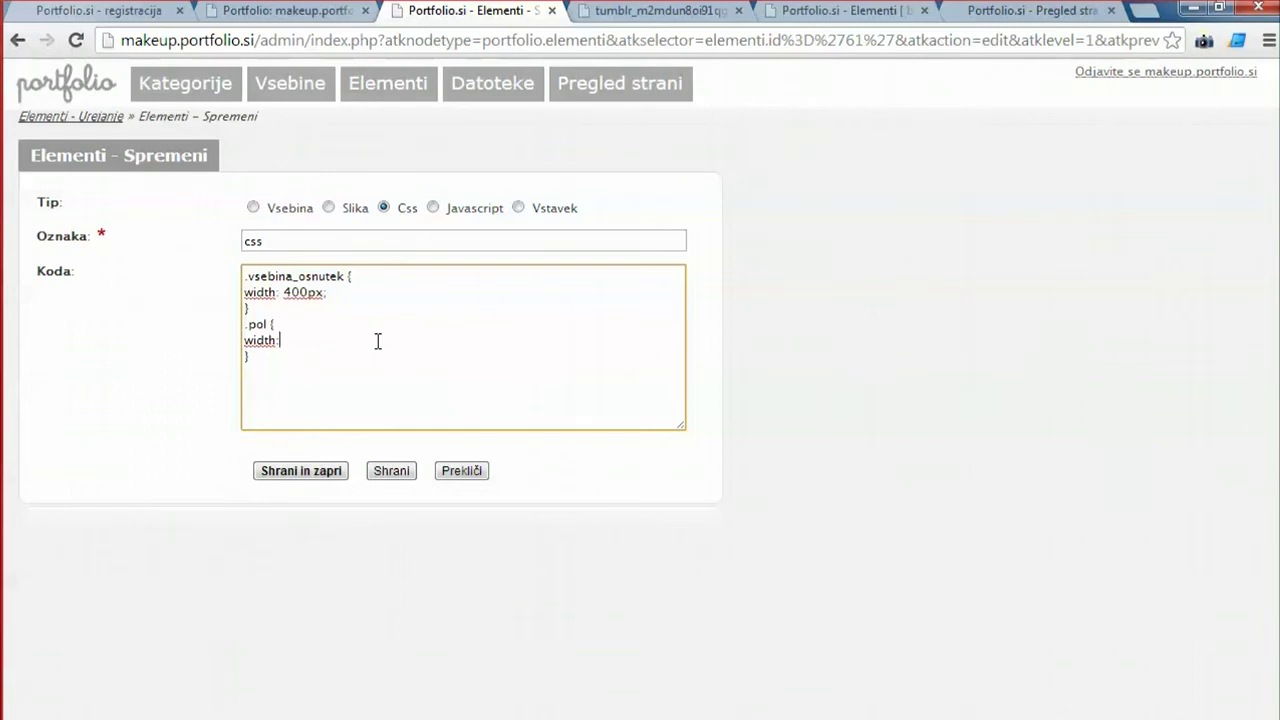
type("200px;")
Duplicate the .pol rule as a .velika rule with width 600px.
left_click_drag(263, 363, 234, 326)
key("ctrl+c")
left_click(284, 364)
key("ctrl+v")
key("Delete")
key("Delete")
key("Delete")
type("velika")
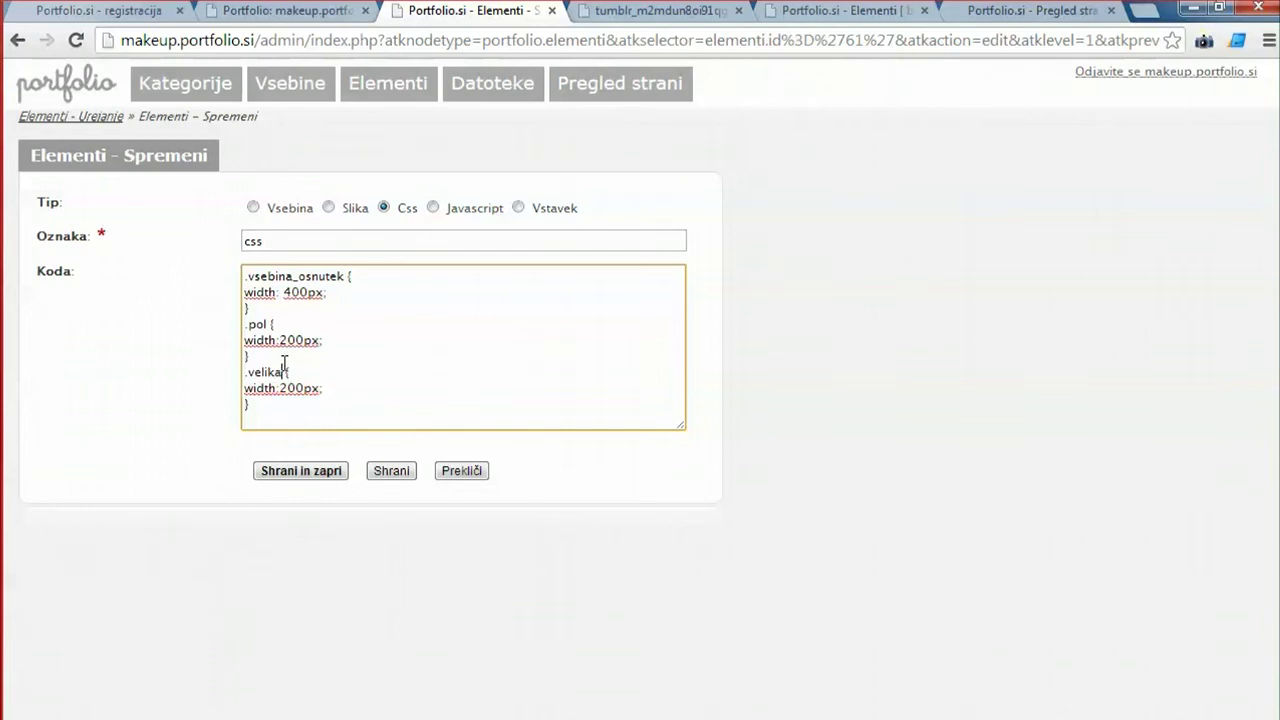
key("Delete")
type("6")
Save the css element with the 400px, pol and velika rules.
double_click(263, 324)
left_click(293, 340)
left_click(392, 472)
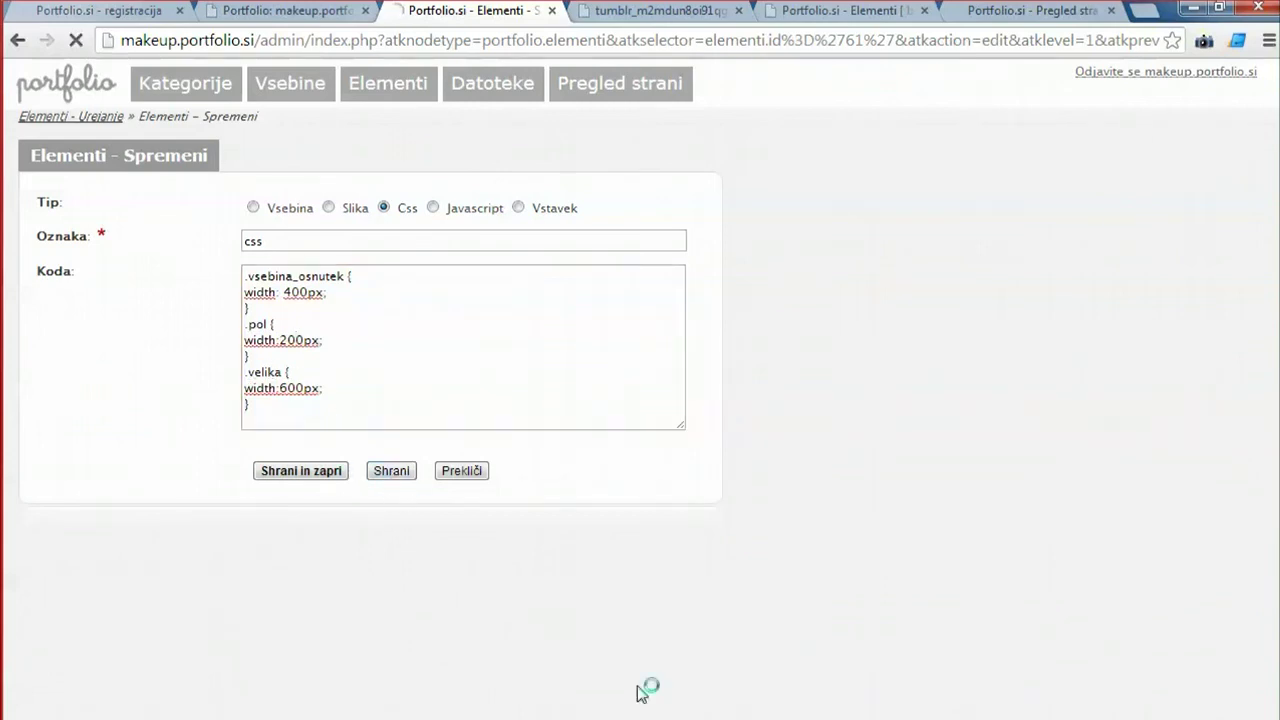
left_click(290, 84)
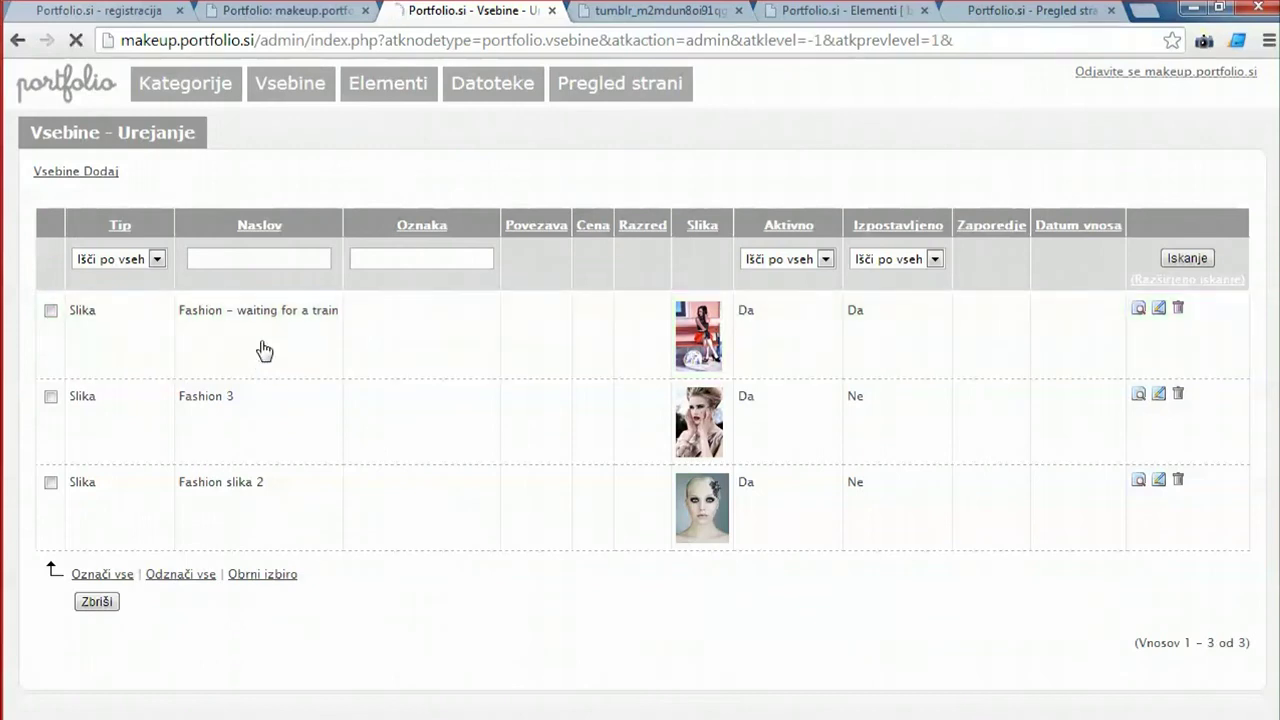
Give the post 'Fashion – waiting for a train' the class pol and save it.
left_click(262, 347)
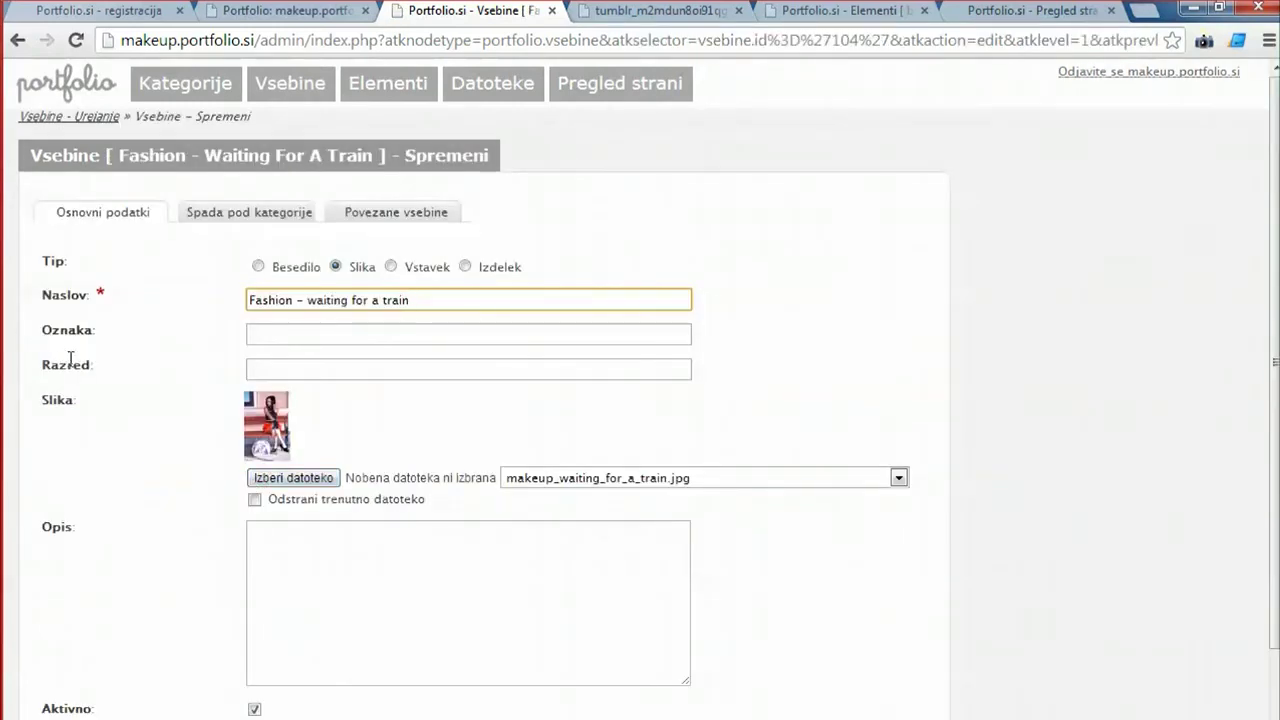
left_click(268, 366)
scroll(481, 542, "down", 1)
scroll(481, 542, "down", 1)
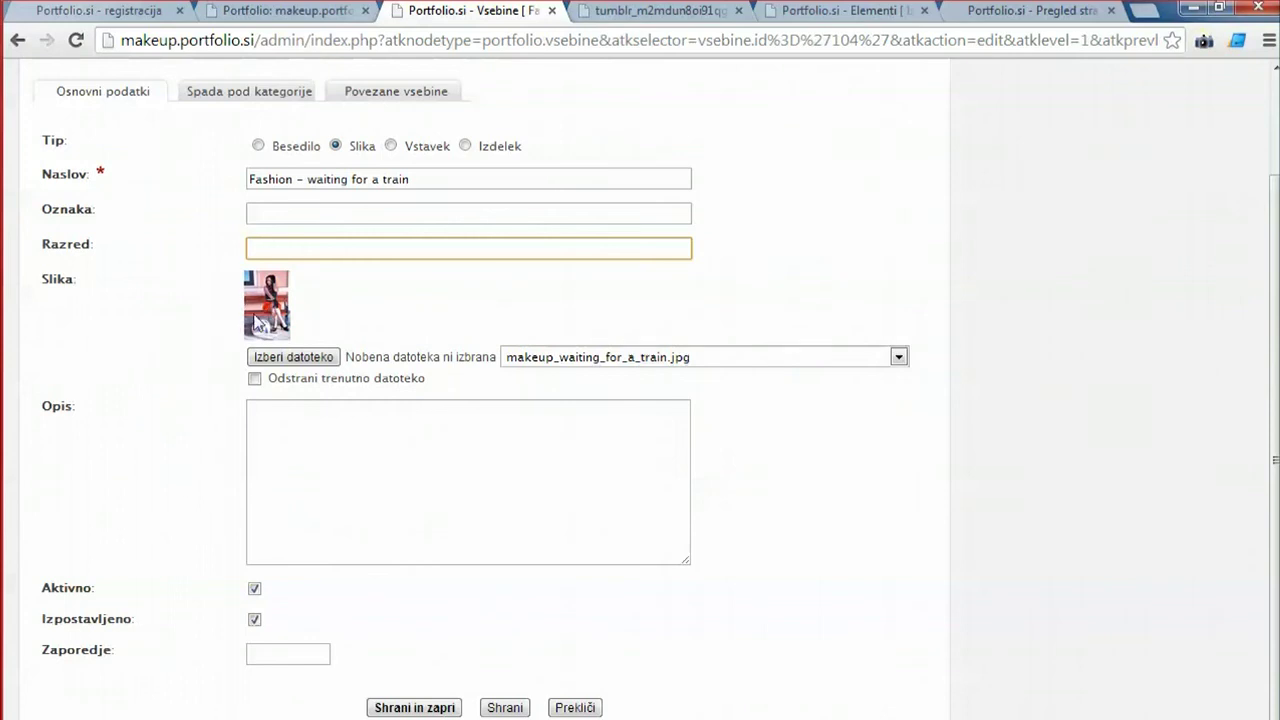
type("pol")
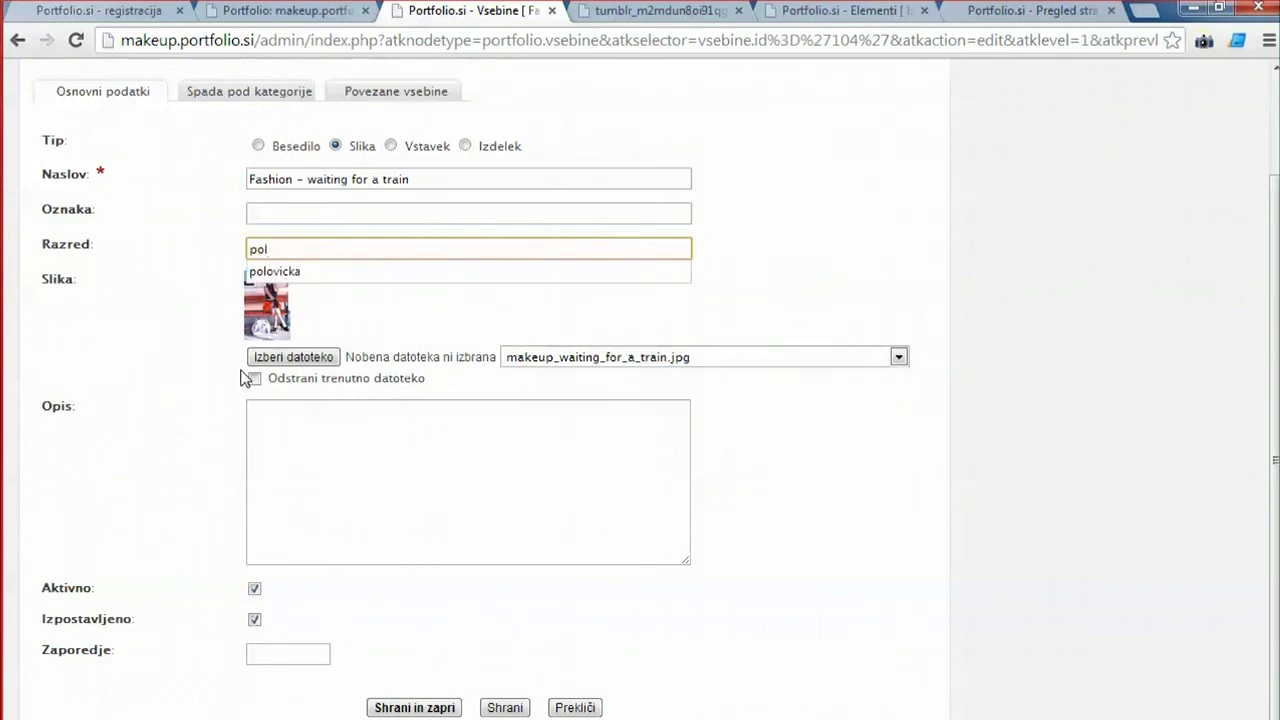
left_click(168, 394)
left_click(414, 707)
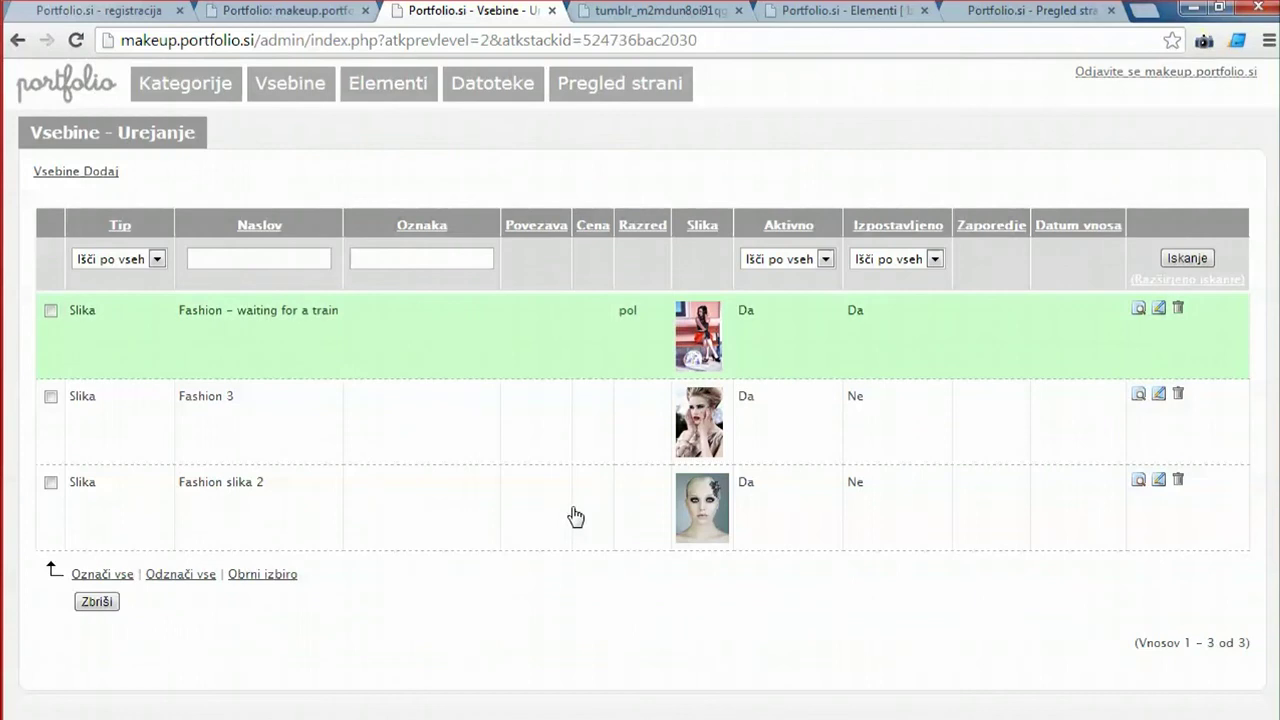
Give the post 'Fashion slika 2' the class pol and save it.
left_click(677, 534)
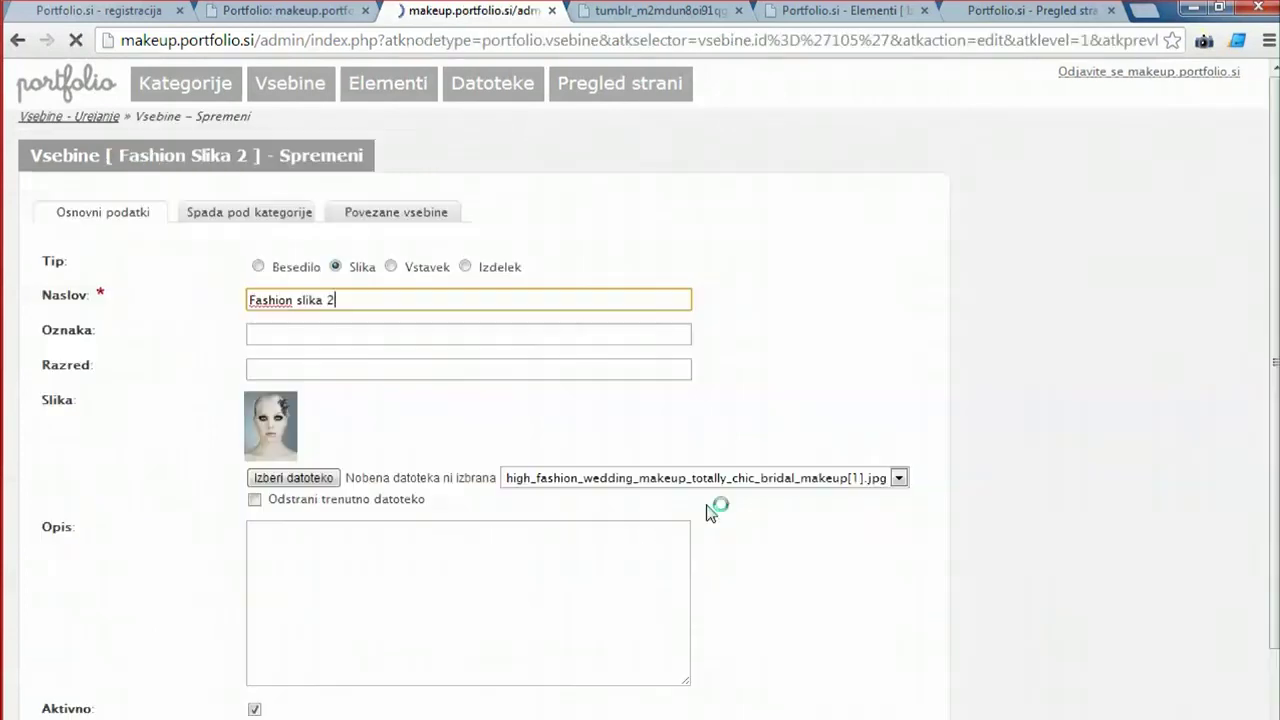
left_click(293, 336)
left_click(274, 369)
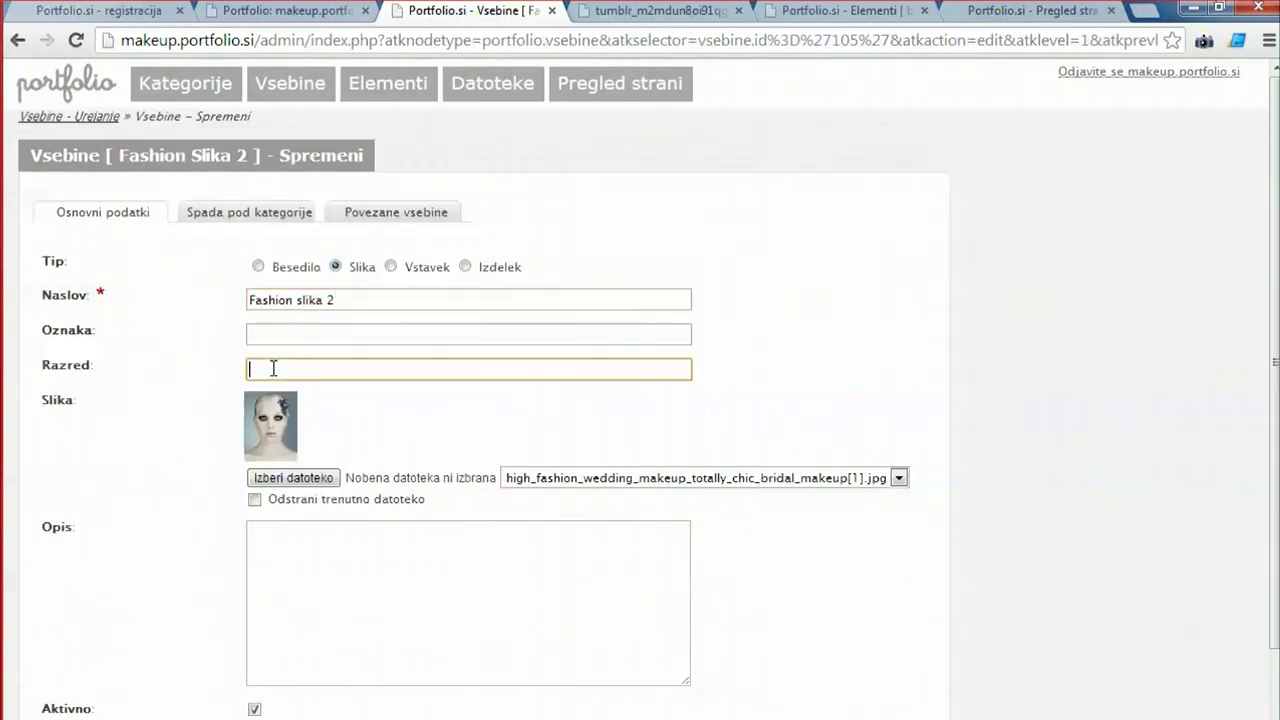
type("pol")
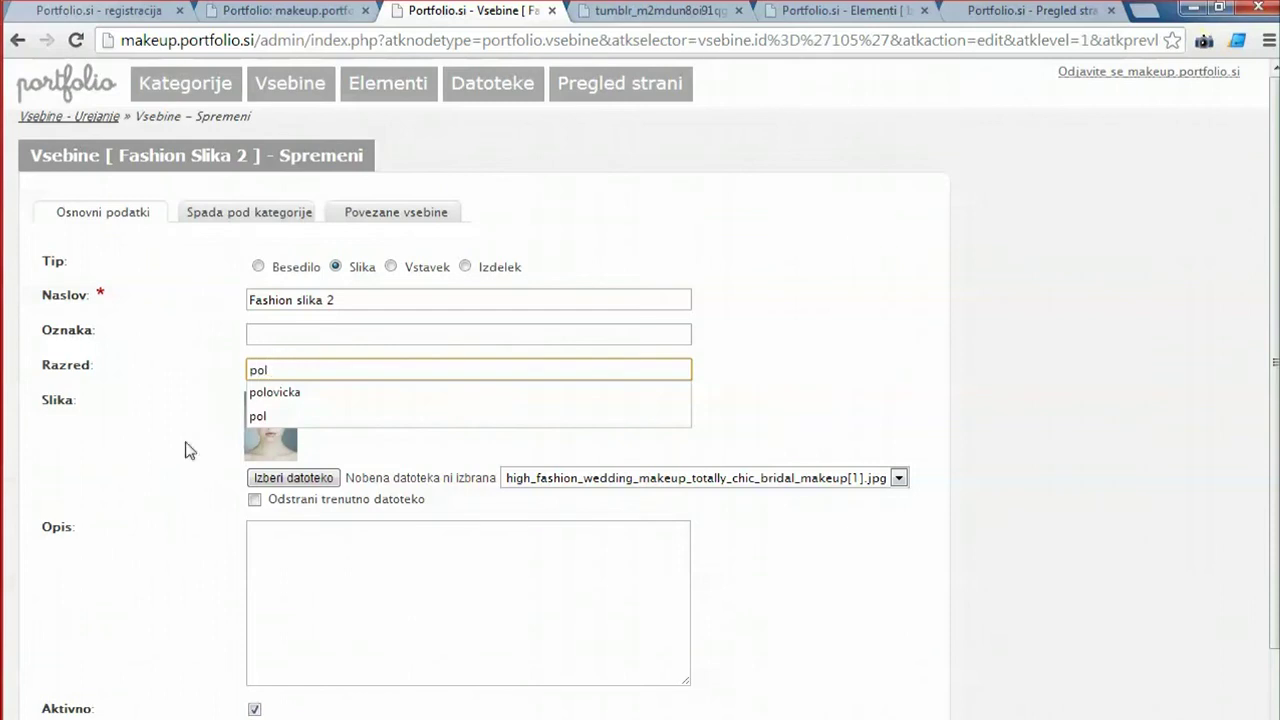
left_click(172, 458)
scroll(203, 626, "down", 2)
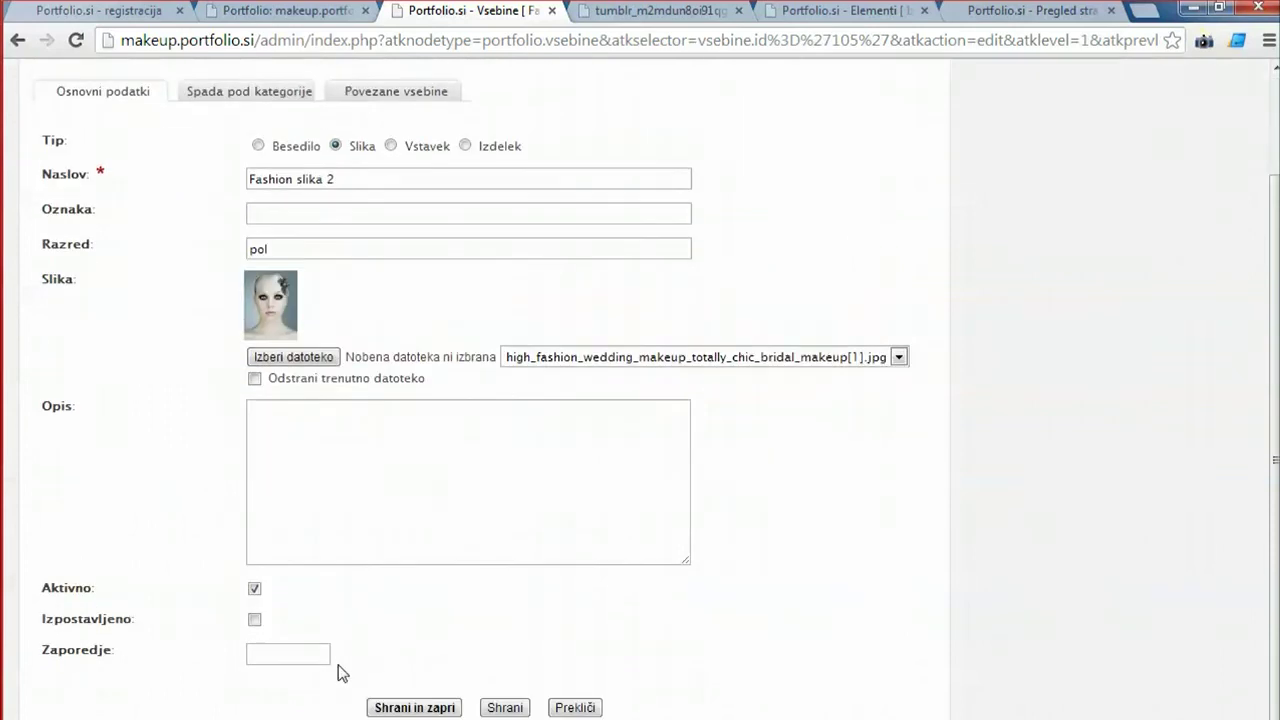
left_click(414, 703)
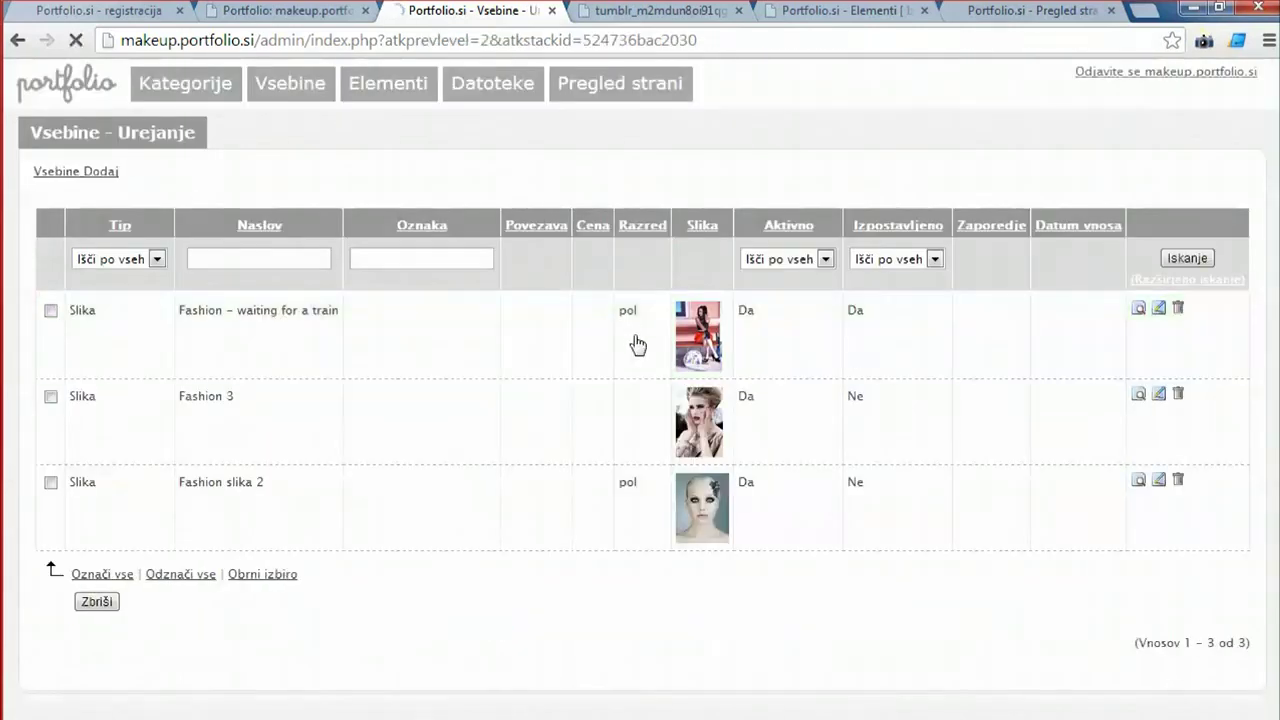
Change the 'waiting for a train' post's class from pol to velika and save.
left_click(630, 340)
double_click(274, 366)
type("velika")
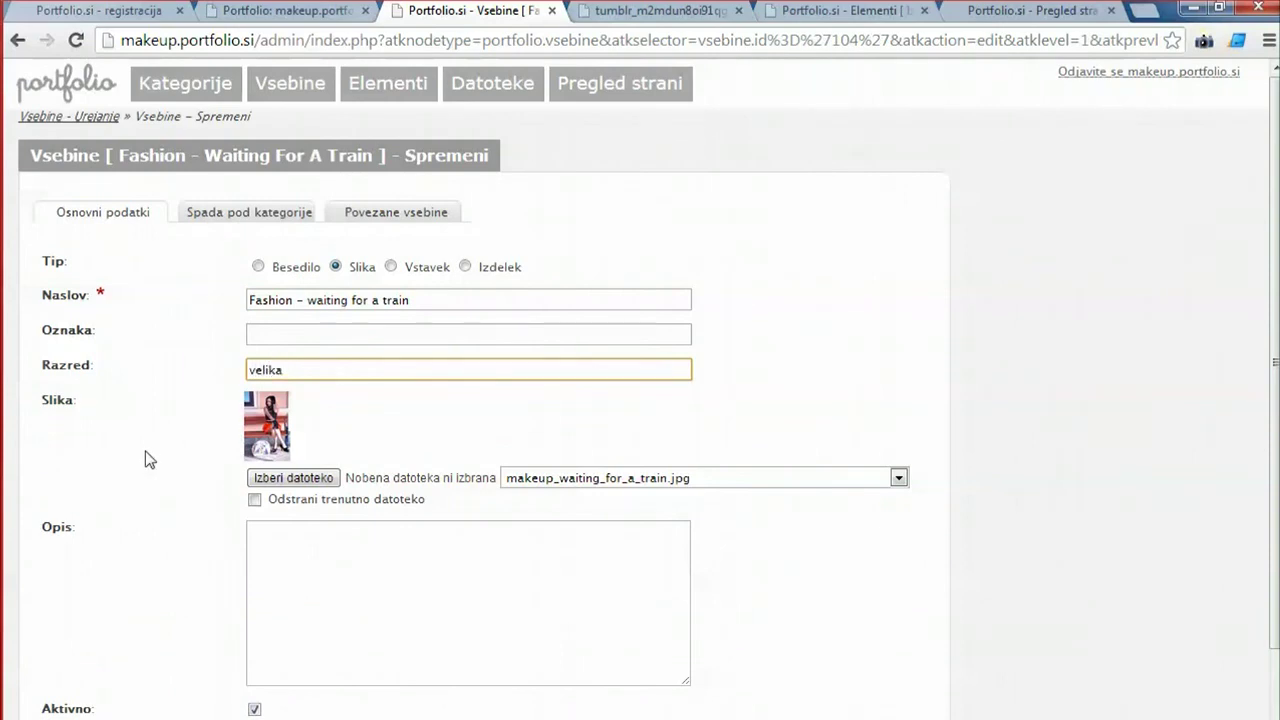
left_click(146, 457)
scroll(253, 645, "down", 2)
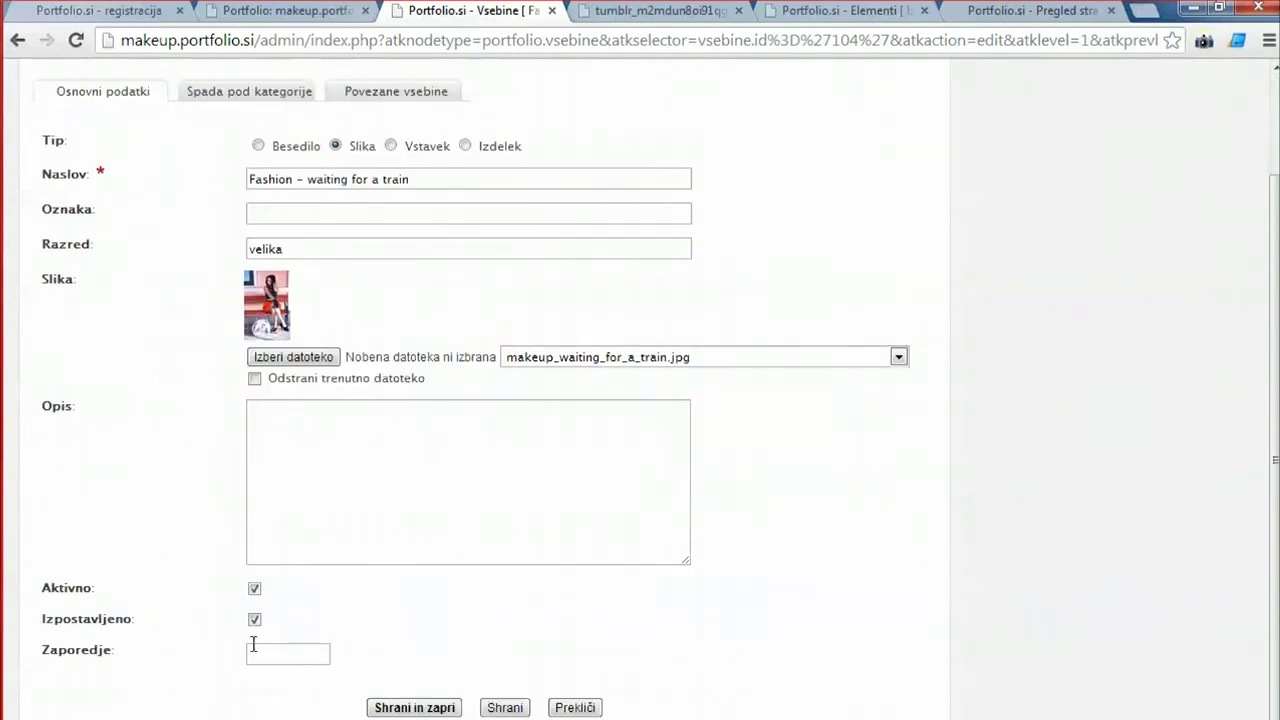
left_click(413, 707)
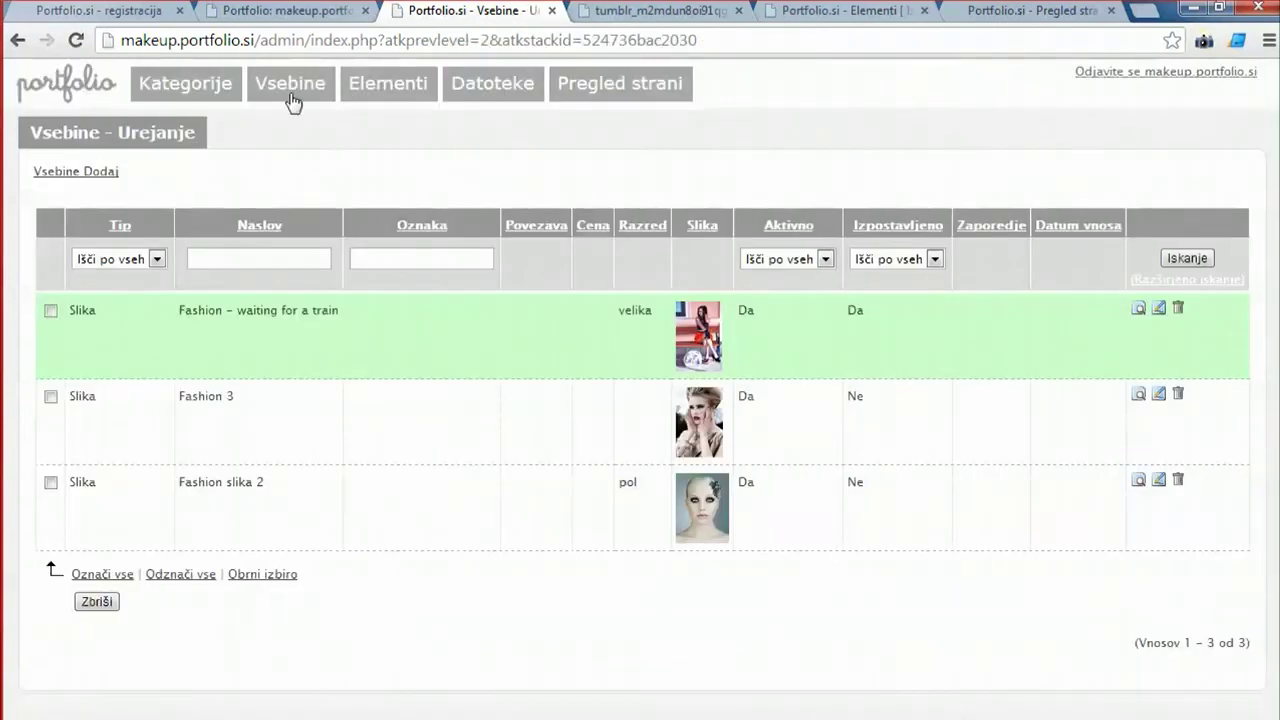
left_click(265, 9)
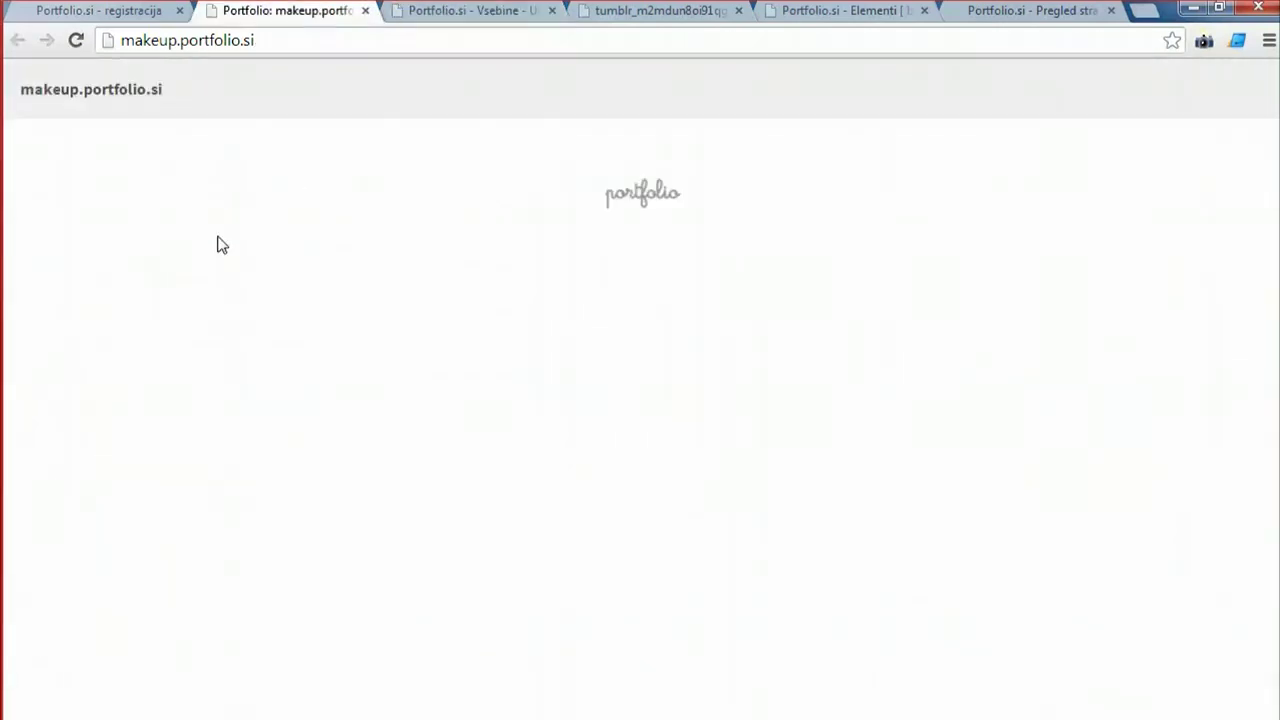
Reload the public site and view the FASHION page with its three differently sized posts.
left_click(78, 40)
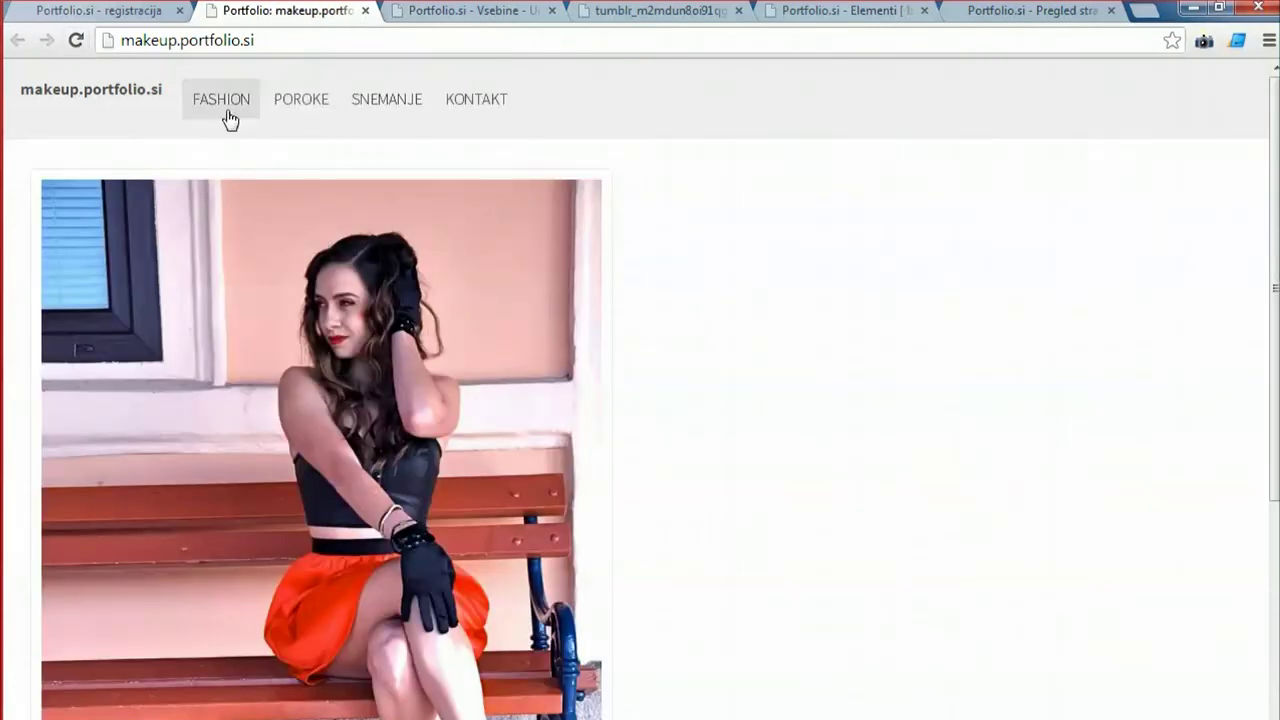
left_click(221, 102)
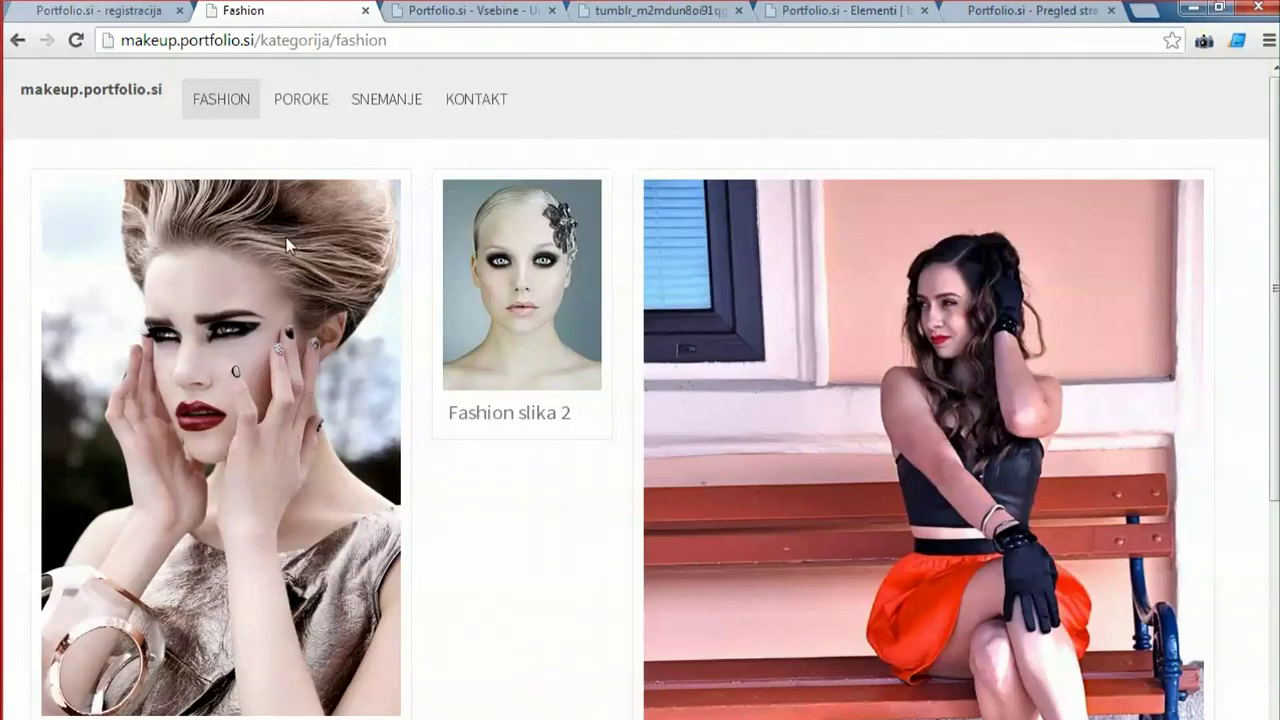
scroll(250, 320, "down", 2)
scroll(495, 450, "up", 2)
left_click_drag(418, 358, 148, 336)
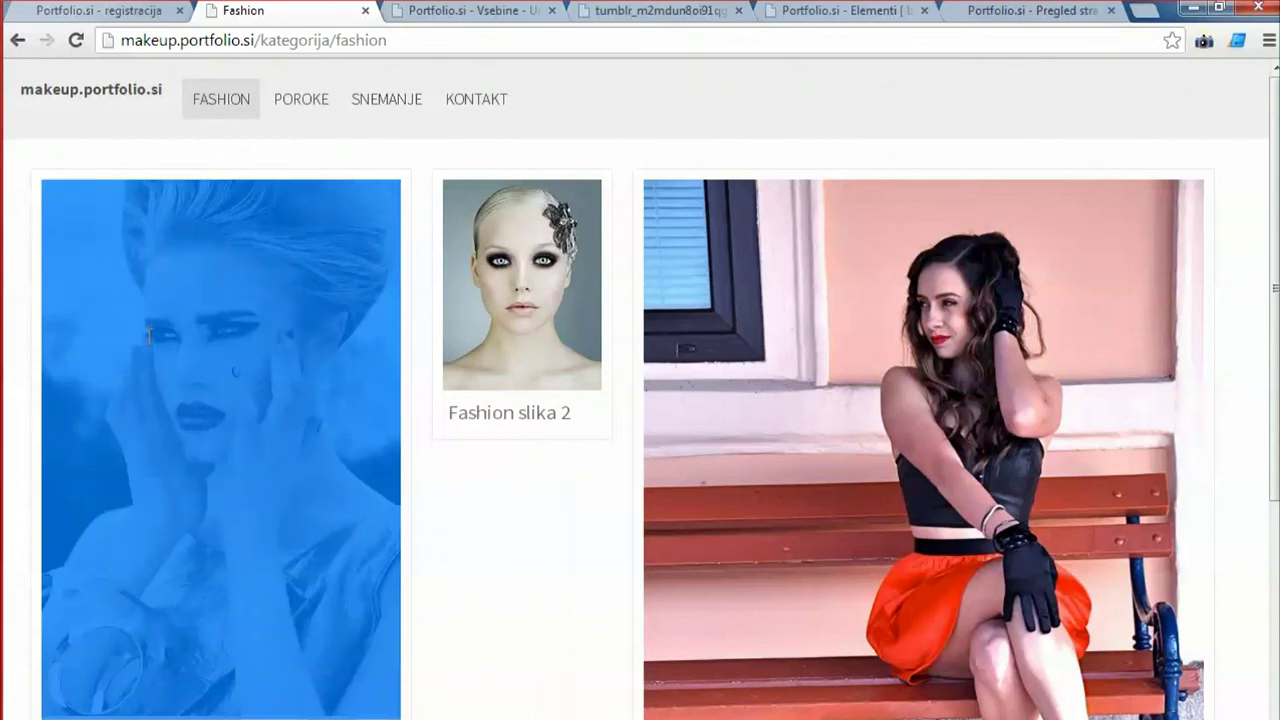
scroll(788, 470, "down", 2)
left_click(620, 425)
scroll(615, 405, "up", 2)
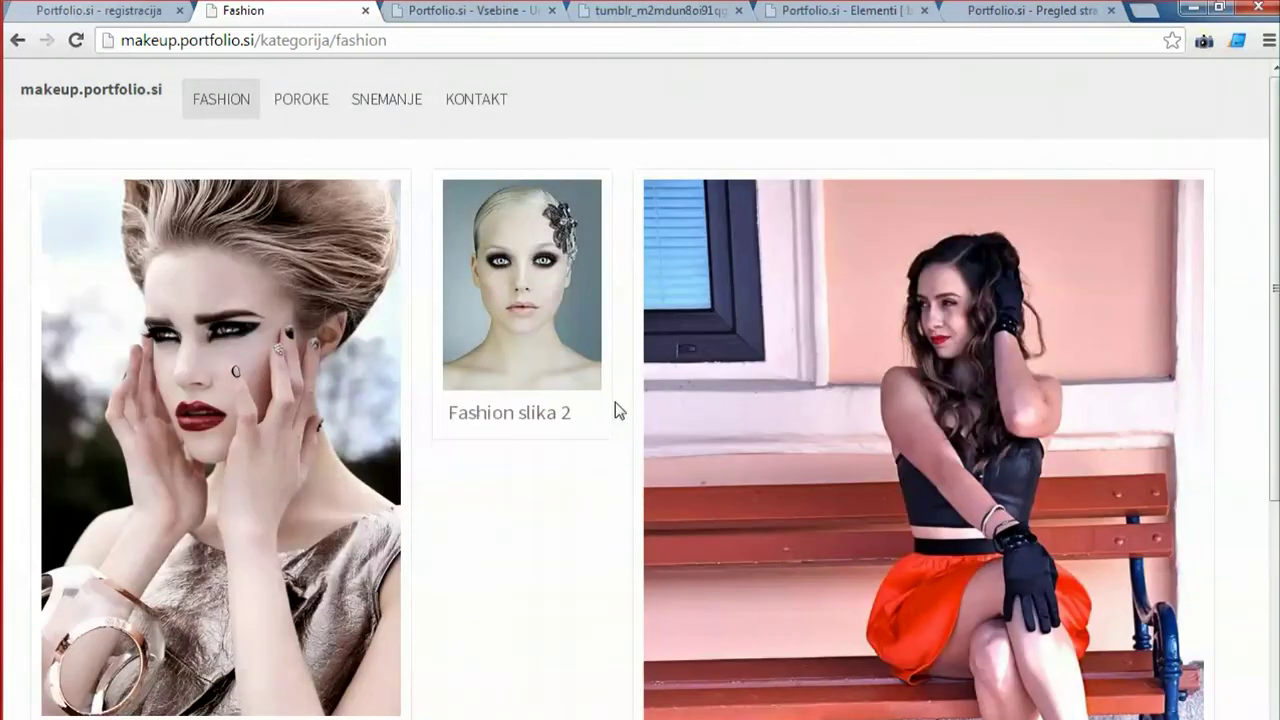
Inspect the middle Fashion slika 2 post to see its vsebina_osnutek pol classes.
right_click(679, 175)
left_click(740, 391)
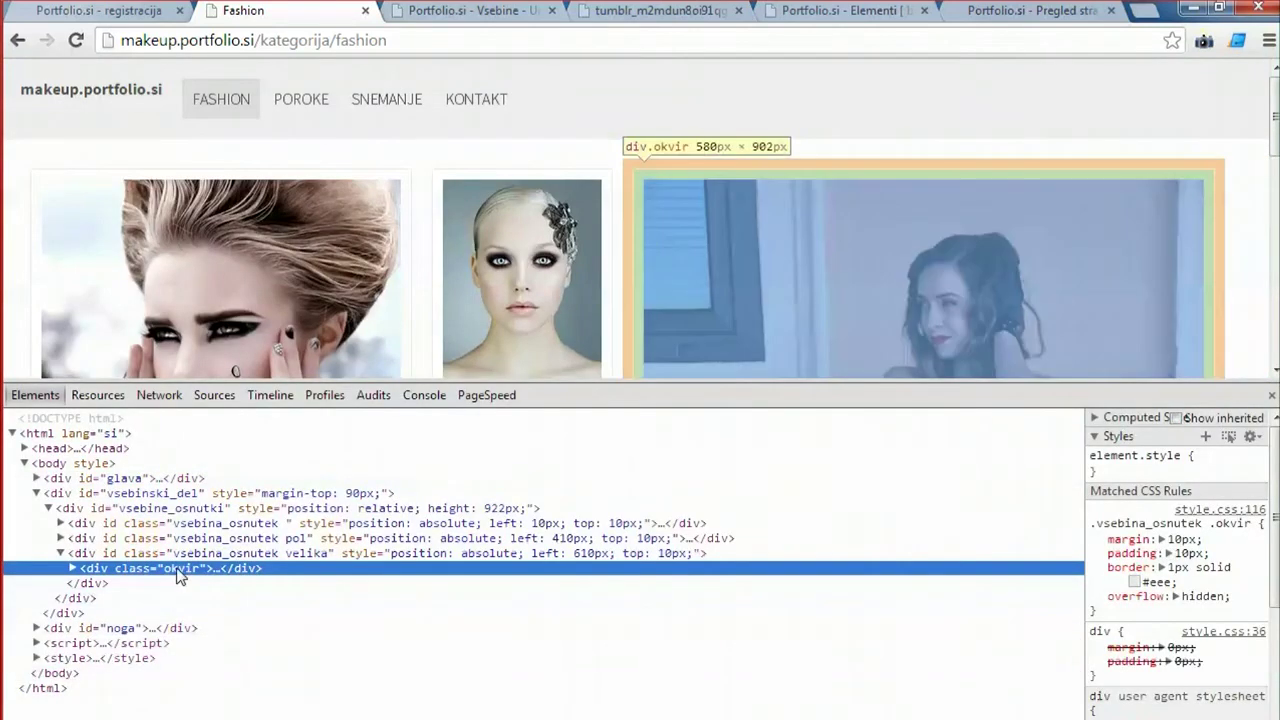
double_click(140, 540)
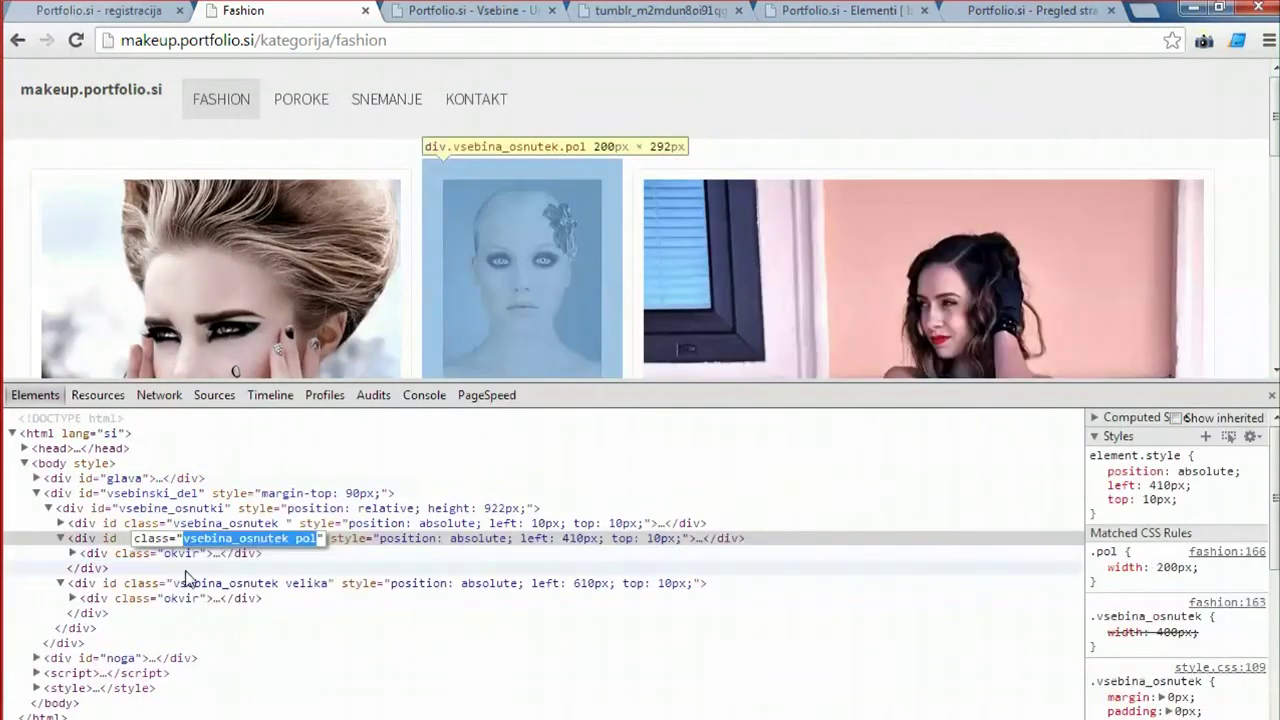
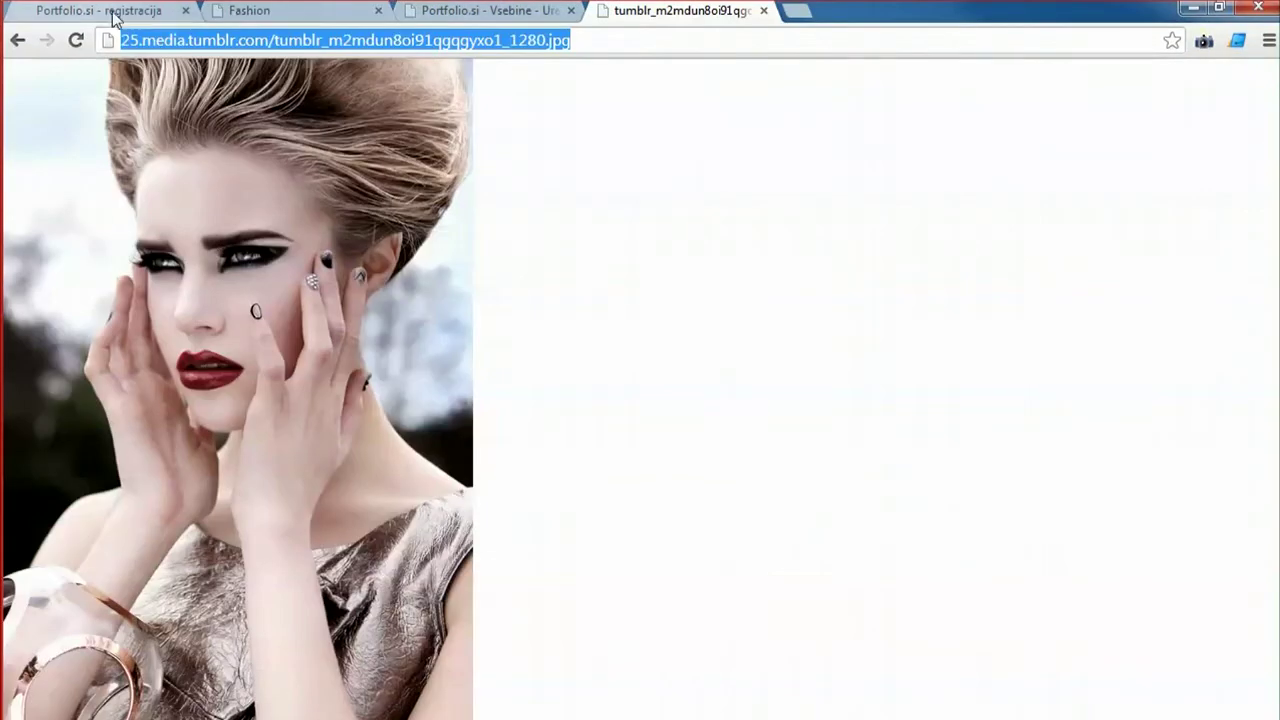
Browse the portfolio.si Navodila section and web resources, then close the CSS tutorial tab.
left_click(112, 14)
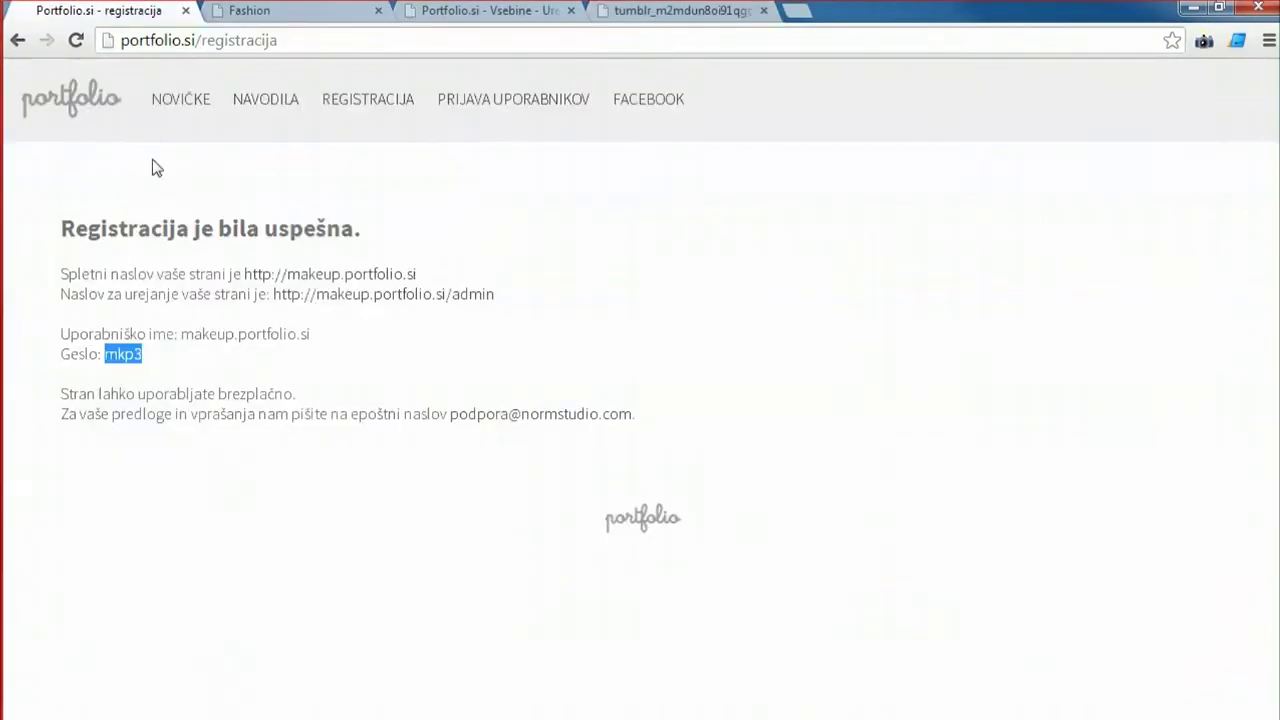
left_click(76, 114)
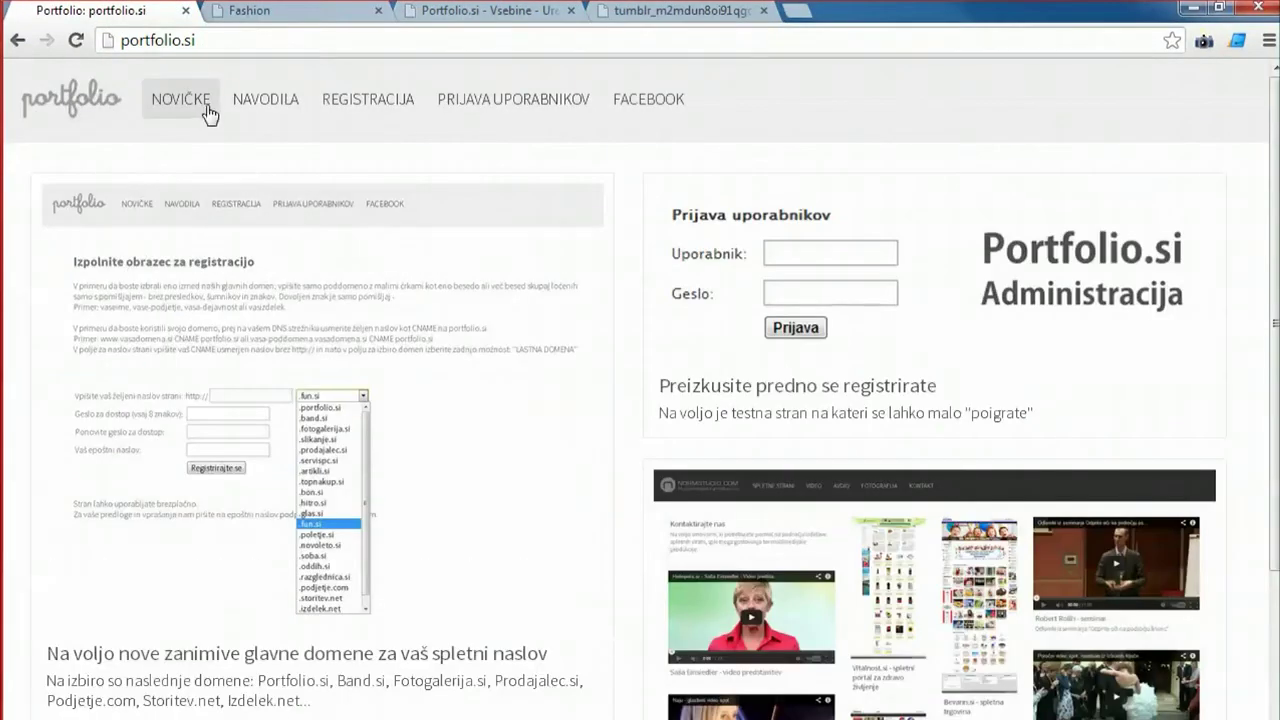
left_click(256, 99)
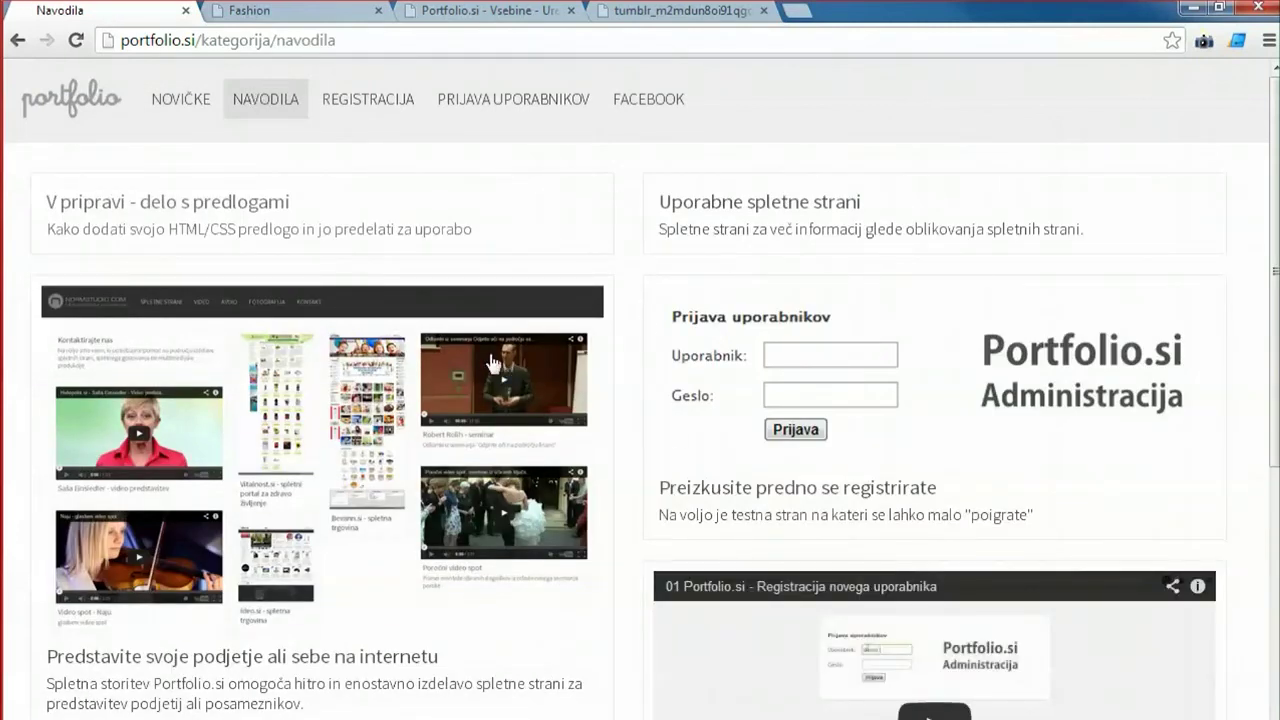
left_click(829, 218)
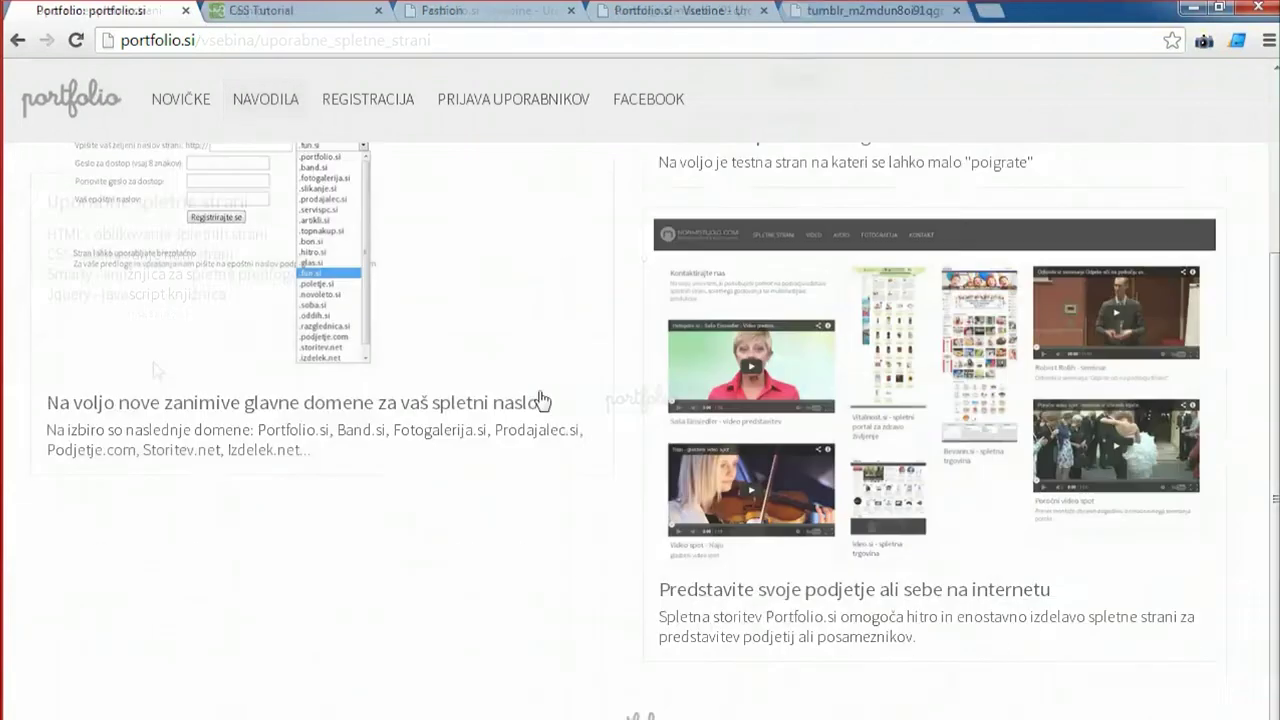
scroll(545, 430, "up", 3)
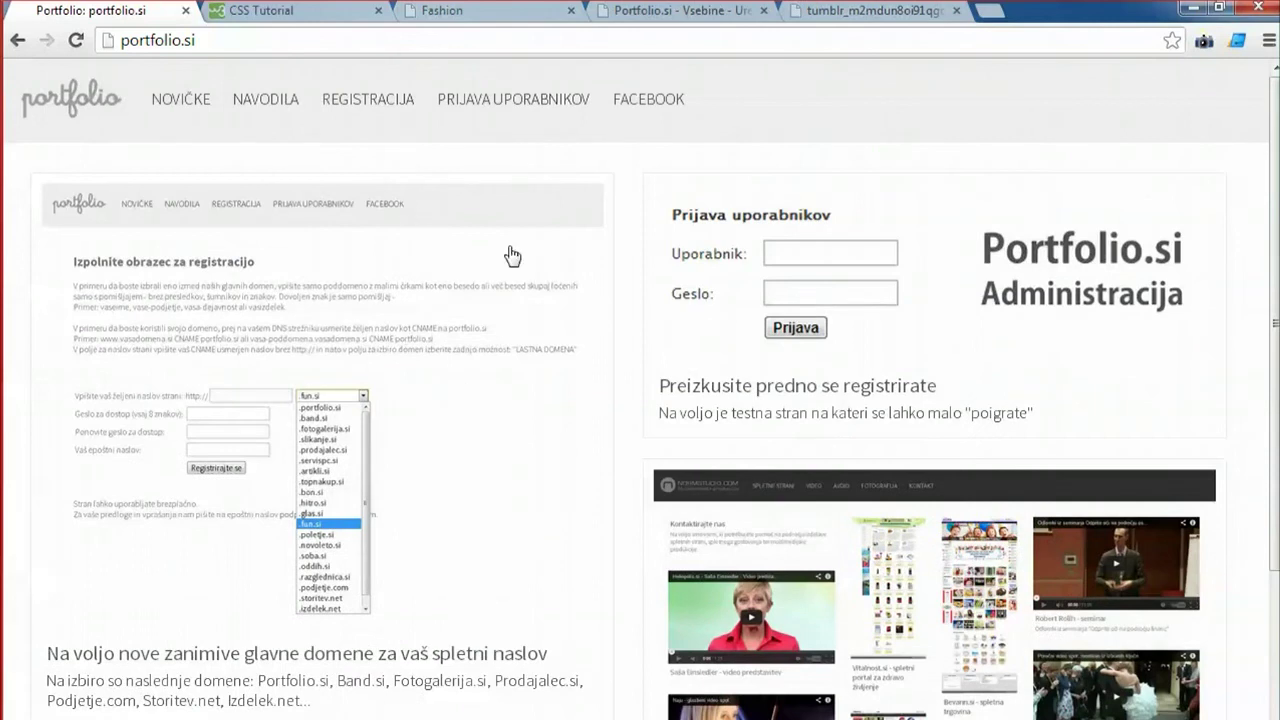
left_click(275, 11)
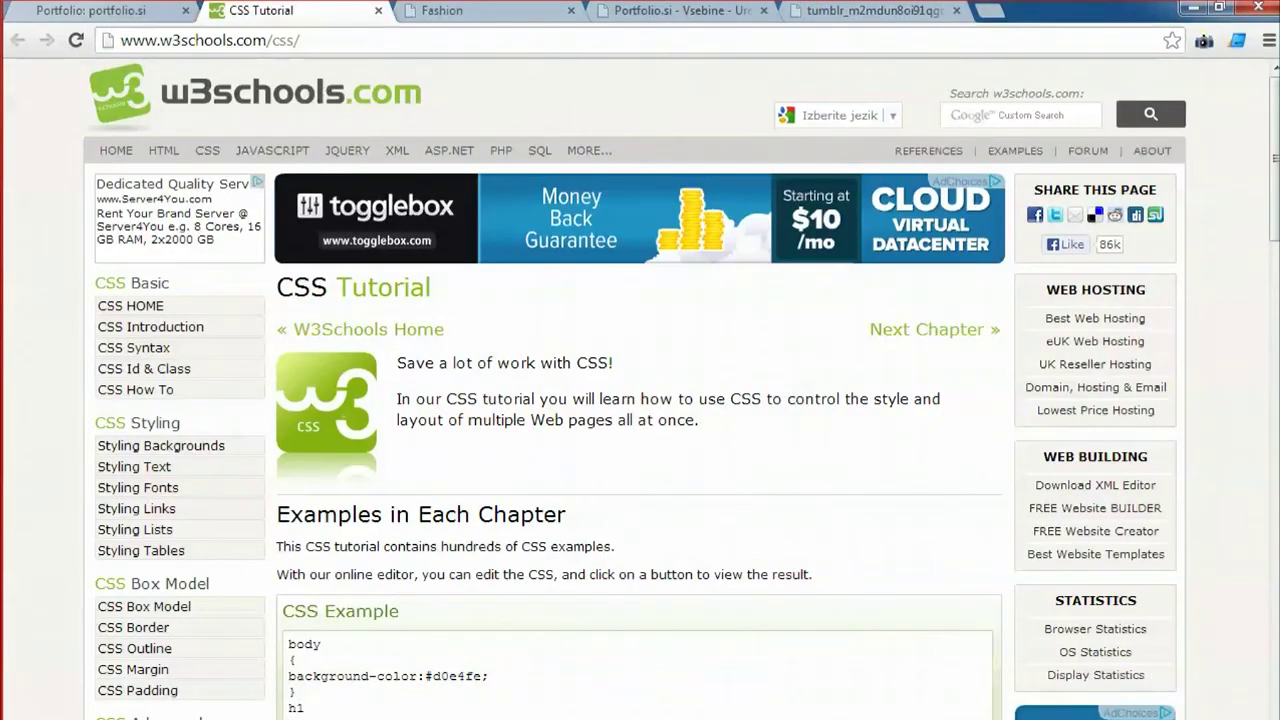
left_click(378, 11)
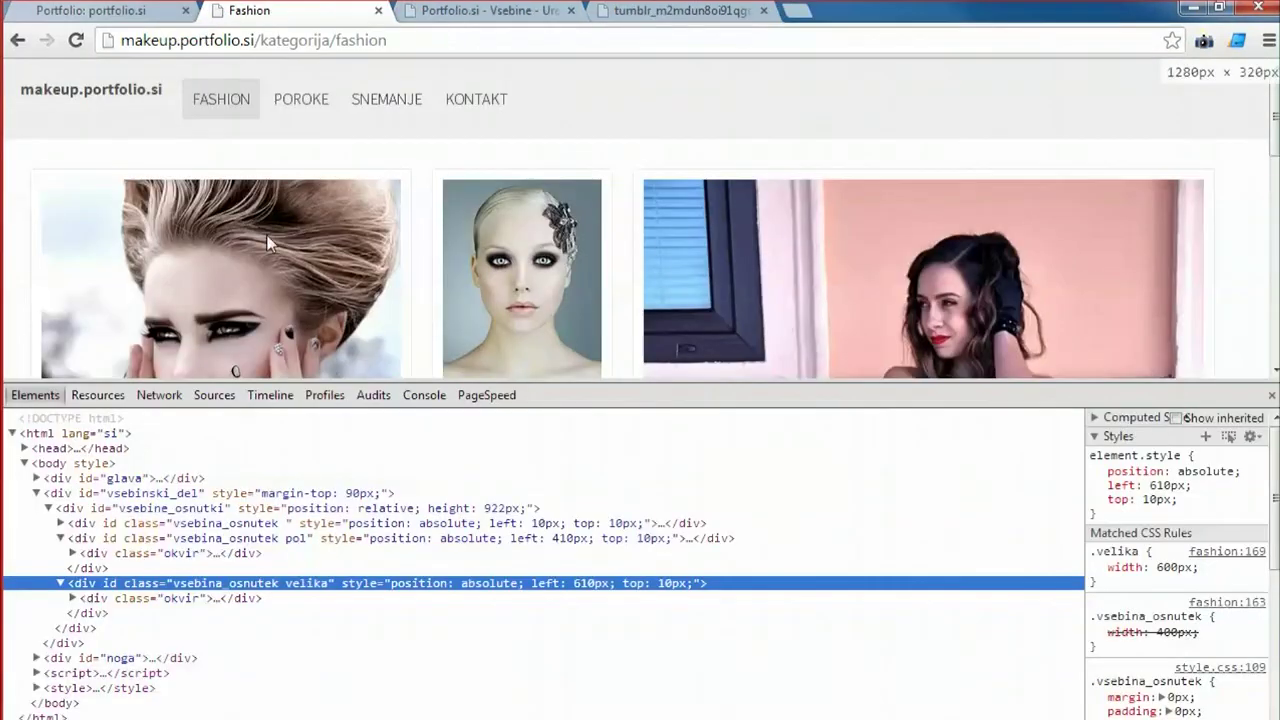
key("ctrl+Tab")
key("ctrl+Tab")
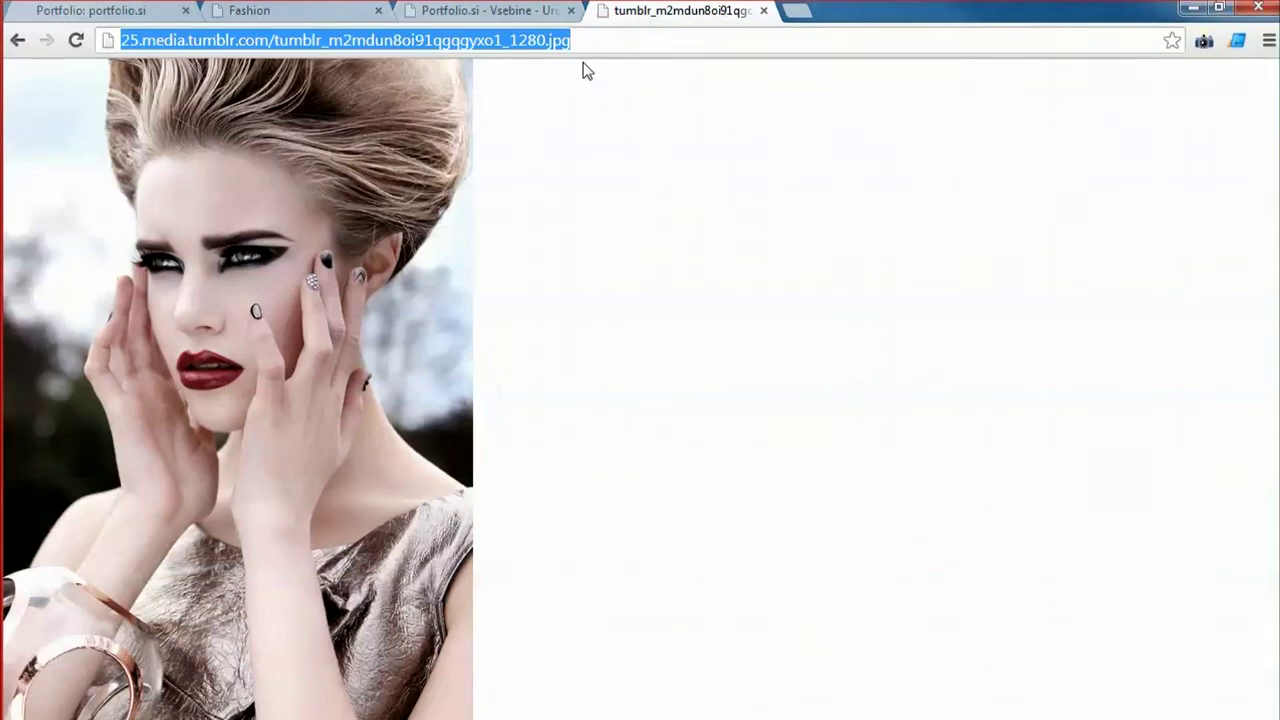
Open Google and search Images for 'makeup wedding'.
type("google.si/?gws_rd=cr&ei=czdHUvvMHYTYsgby3oGgCg")
key("Return")
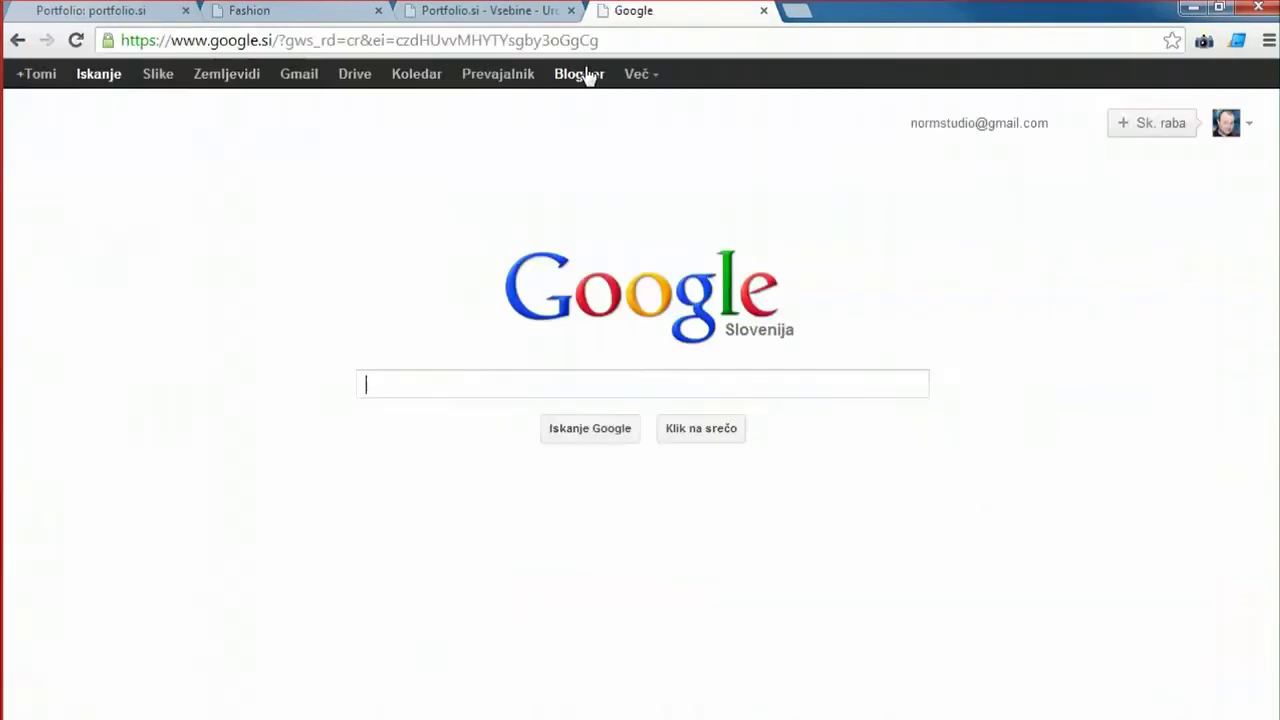
type("fa")
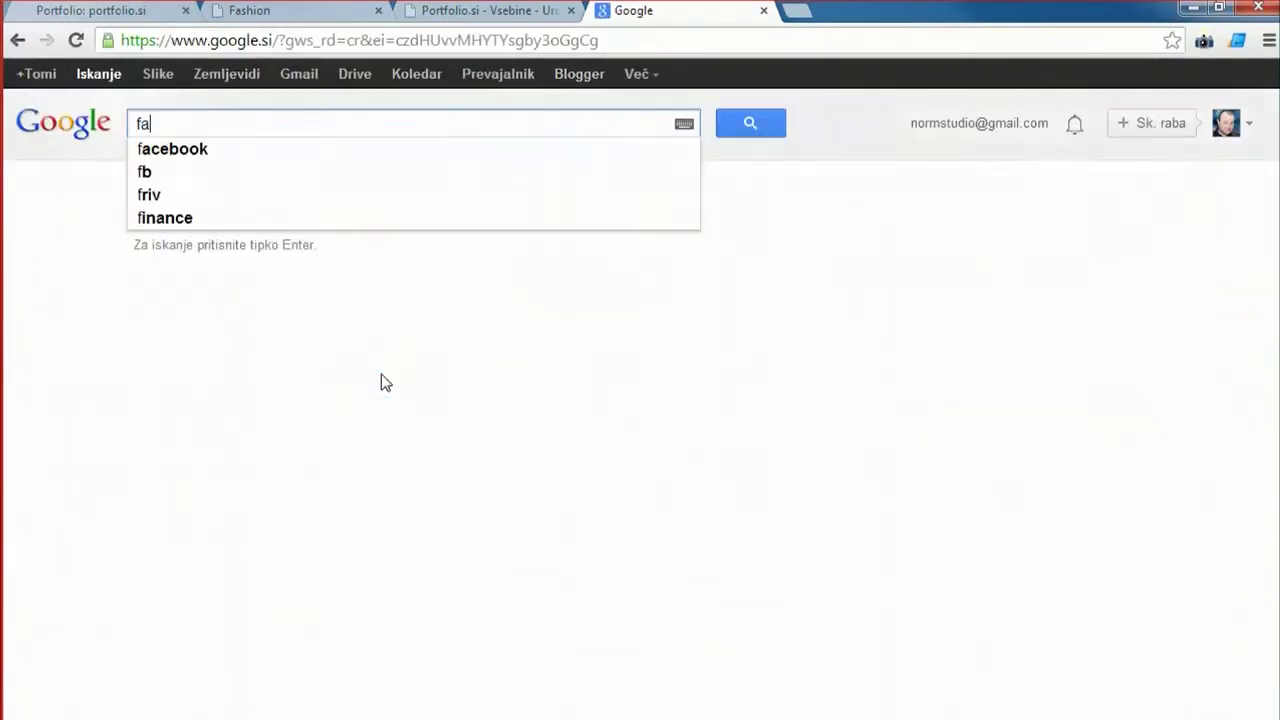
key("BackSpace")
key("BackSpace")
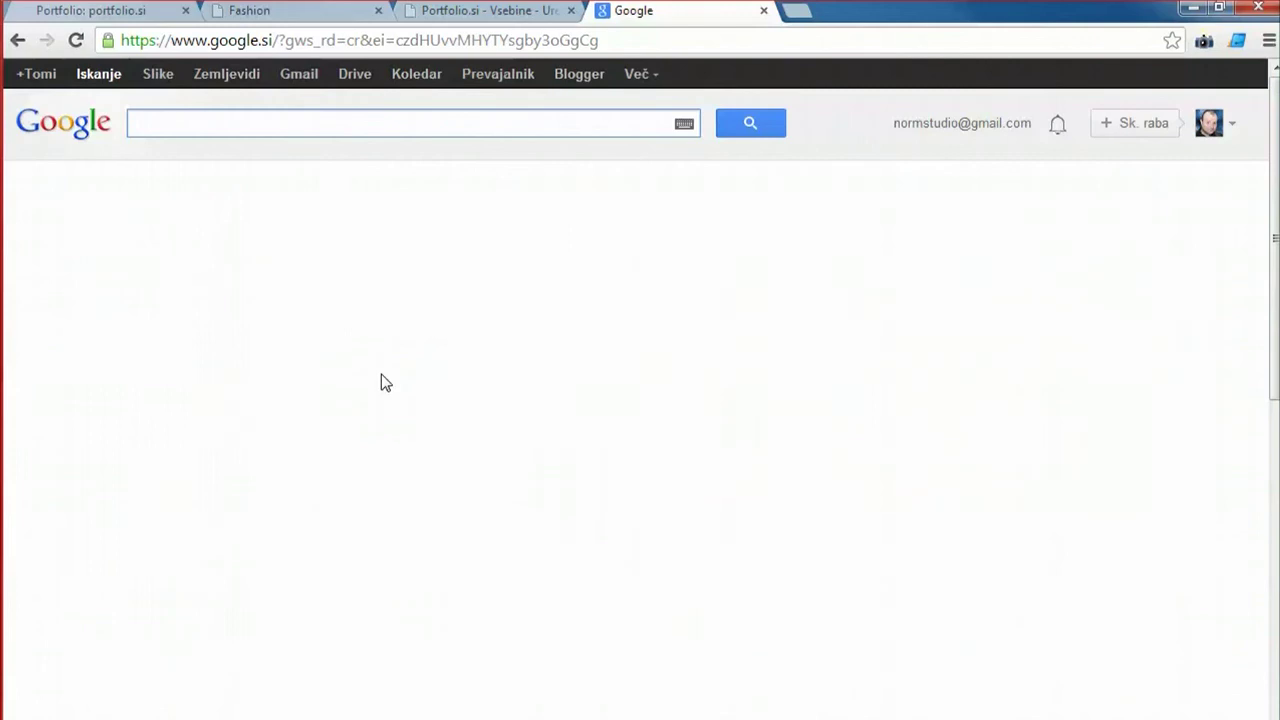
type("makeupo")
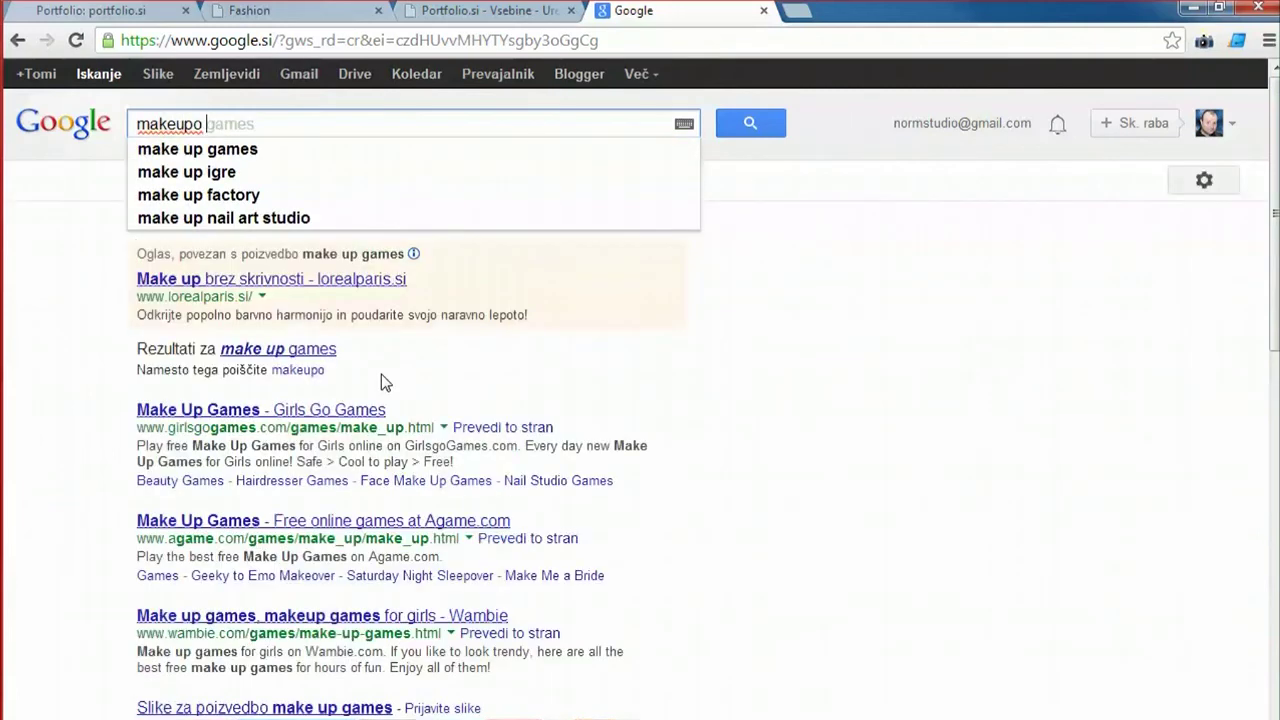
key("BackSpace")
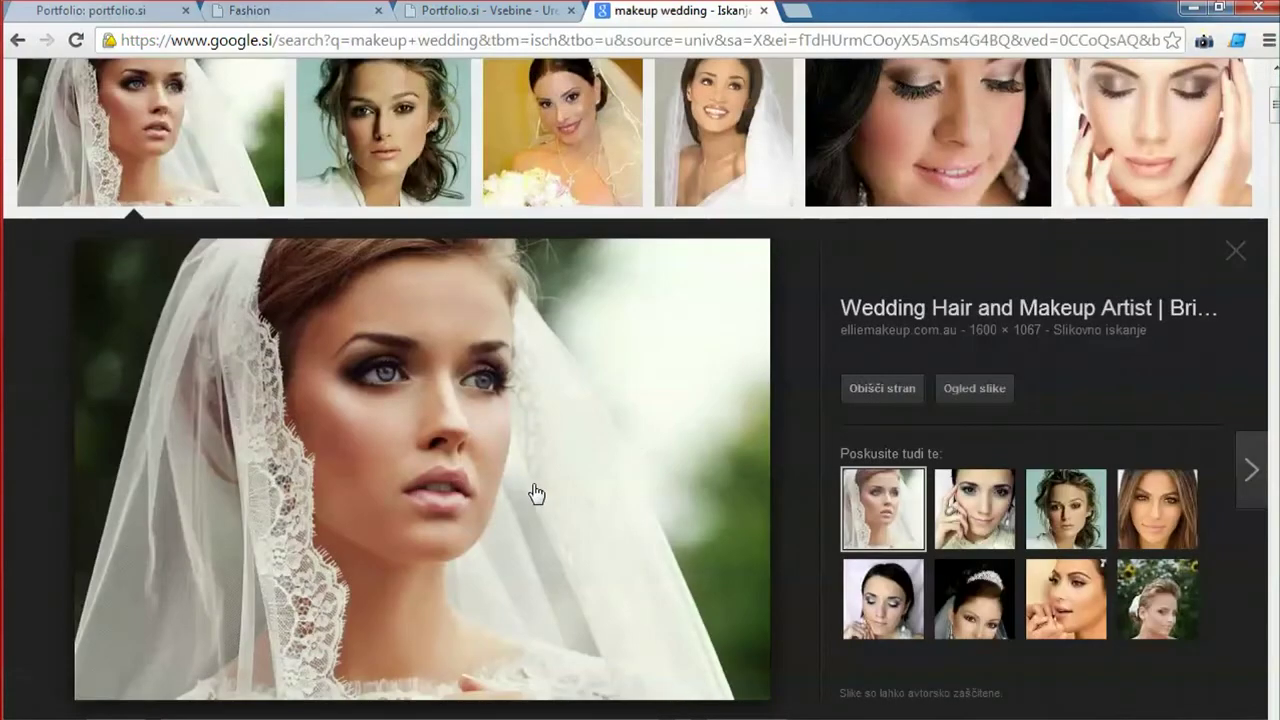
Copy the image address of the veiled bride photo with Kopiraj URL slike.
right_click(453, 389)
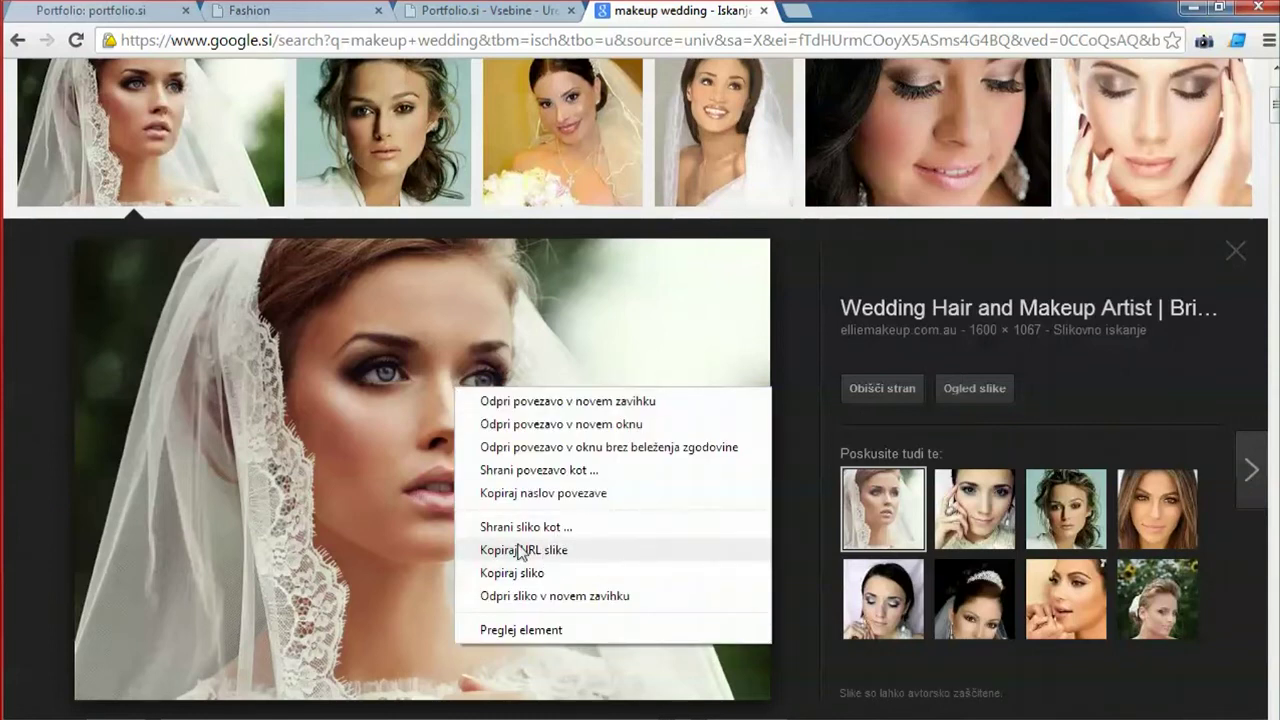
left_click(520, 549)
left_click(240, 14)
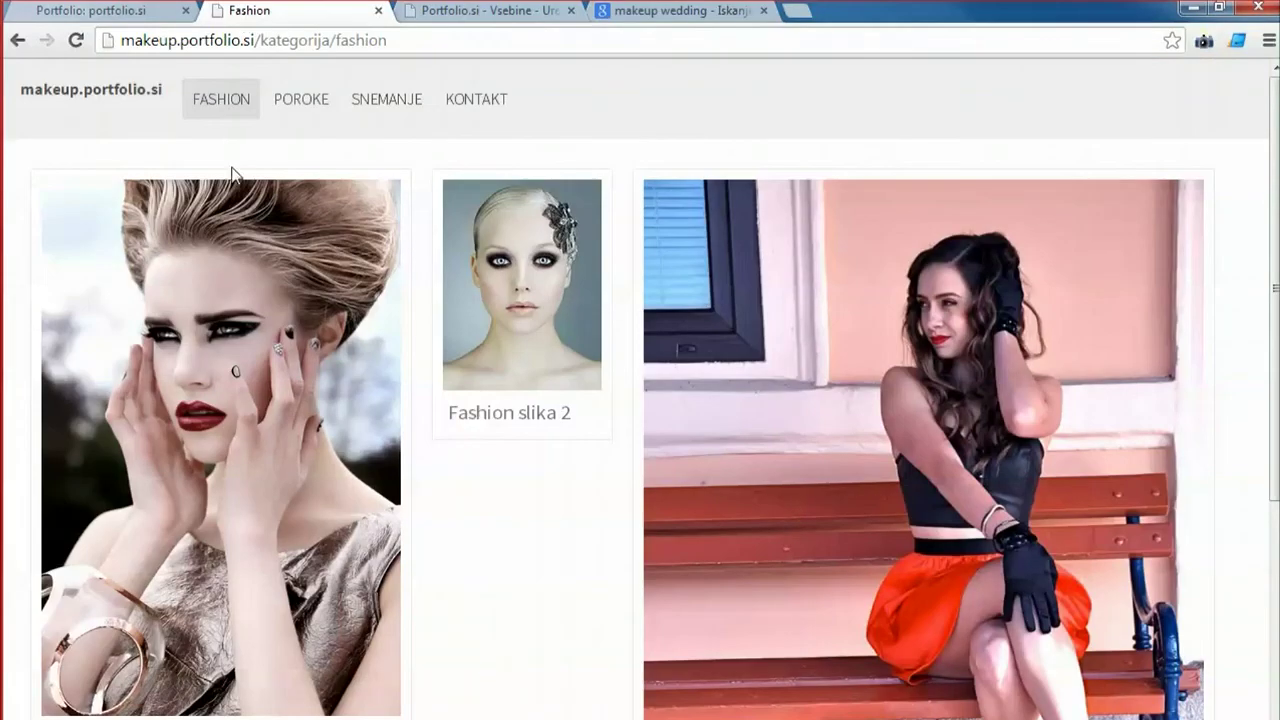
Create a new Slika item titled 'Poročni makeup' using the copied bride image URL.
left_click(443, 12)
left_click(311, 102)
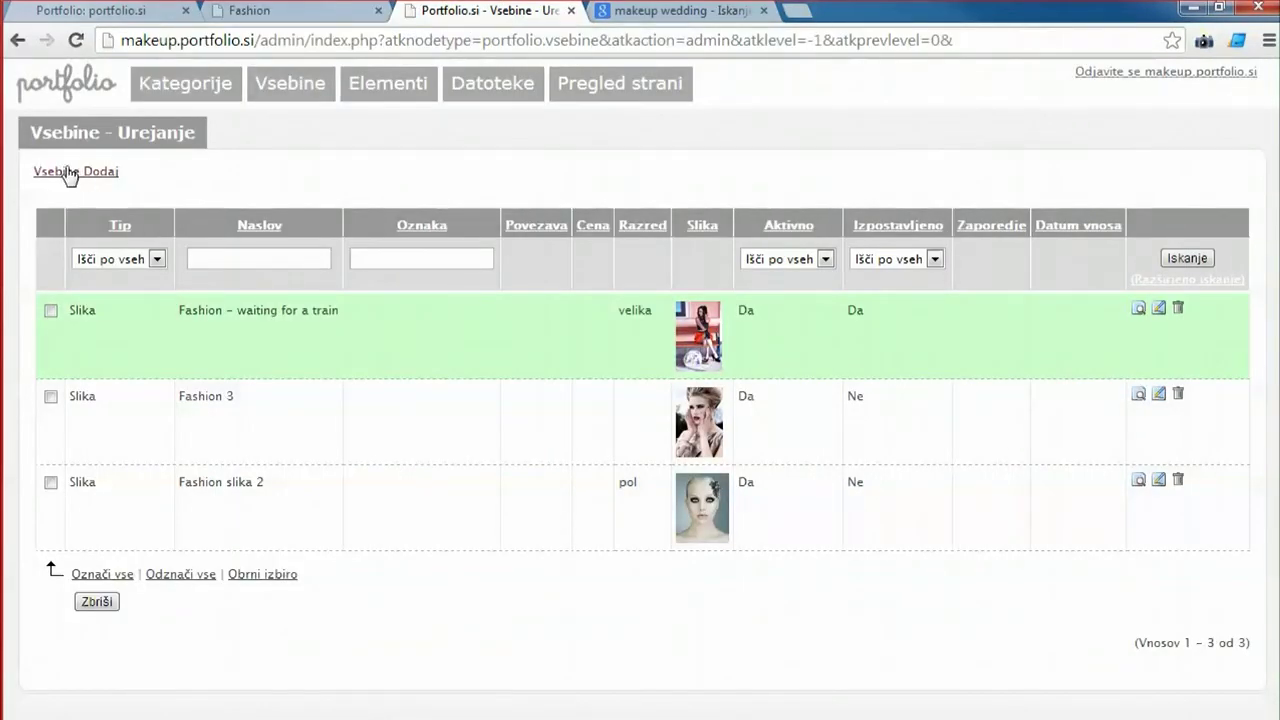
left_click(80, 174)
left_click(330, 208)
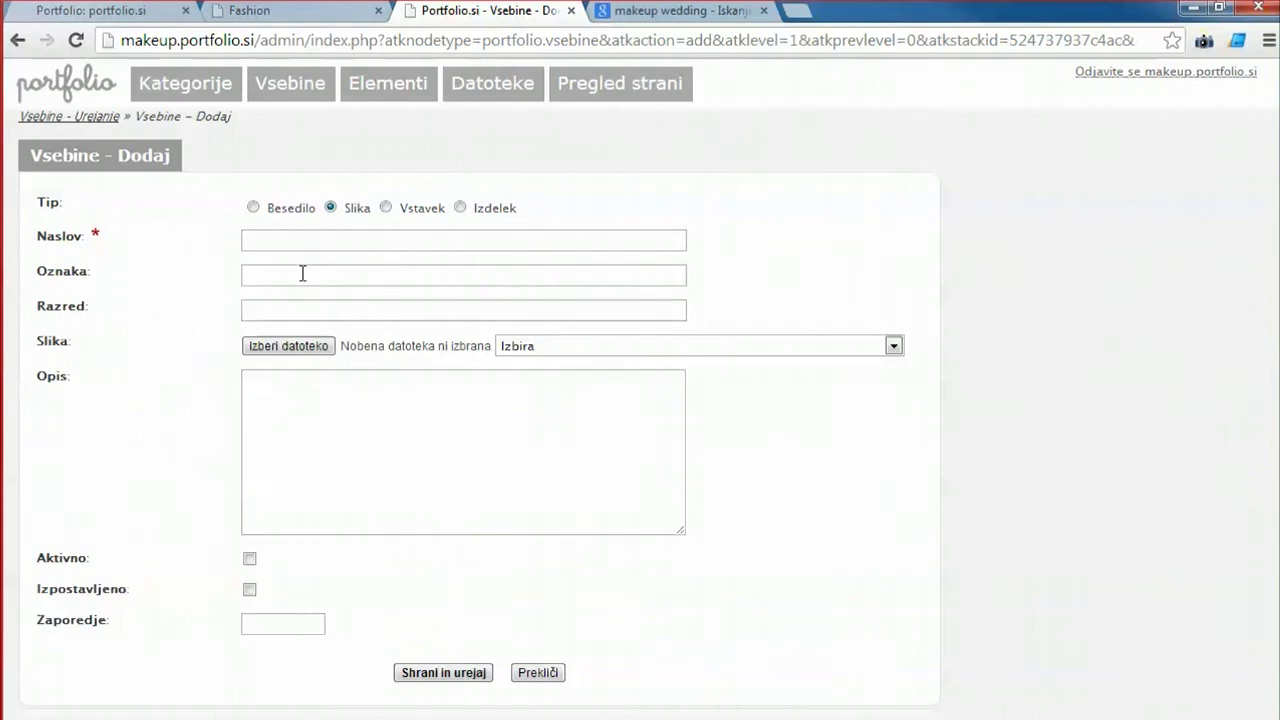
left_click(286, 242)
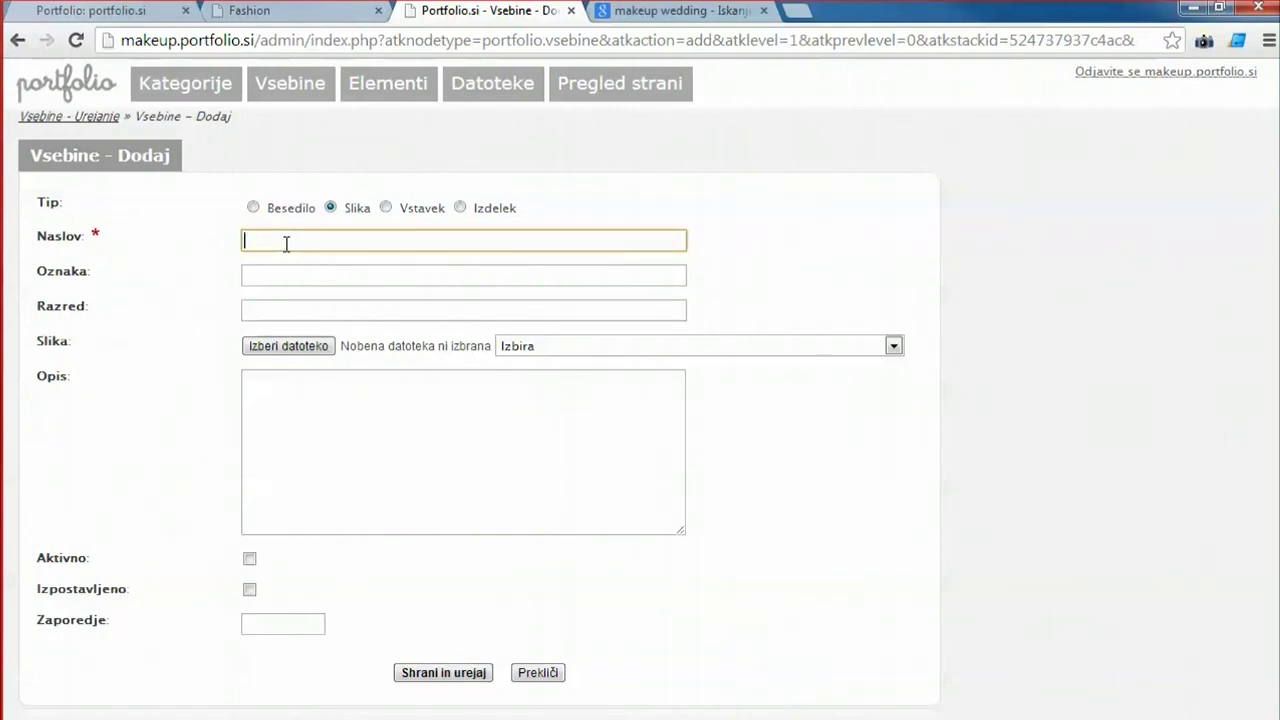
type("Po")
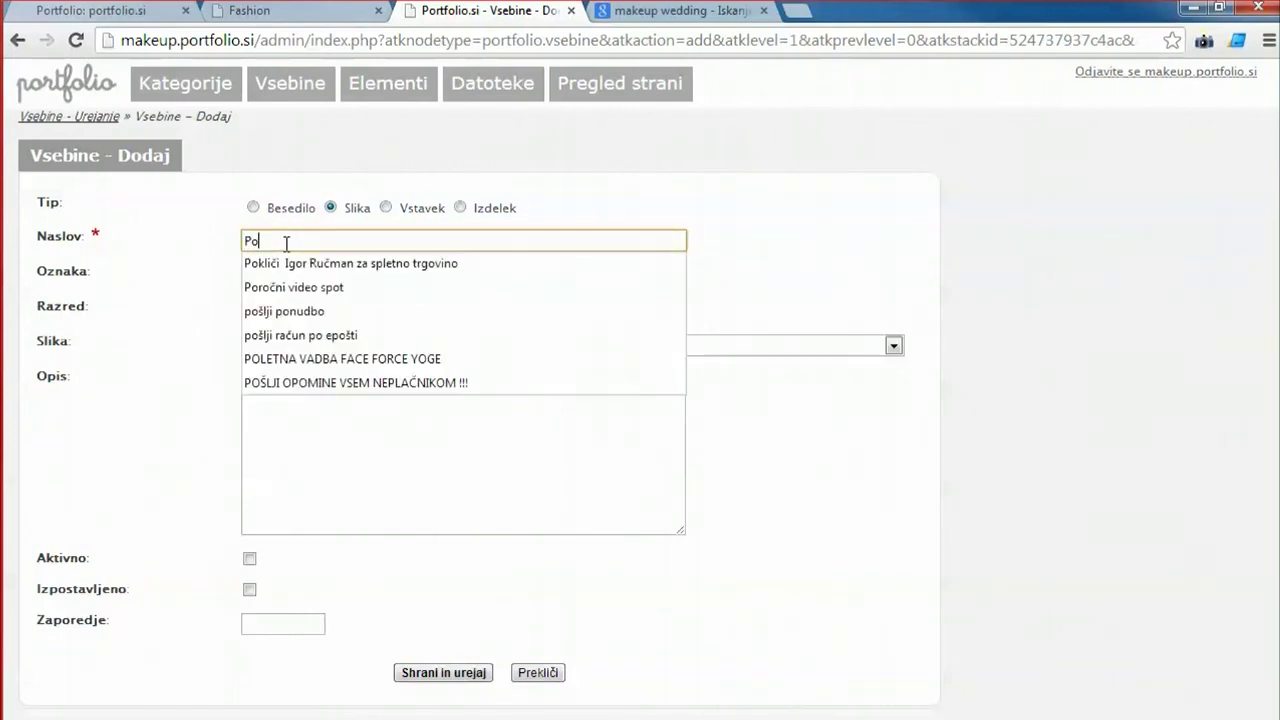
type("ročni makeu")
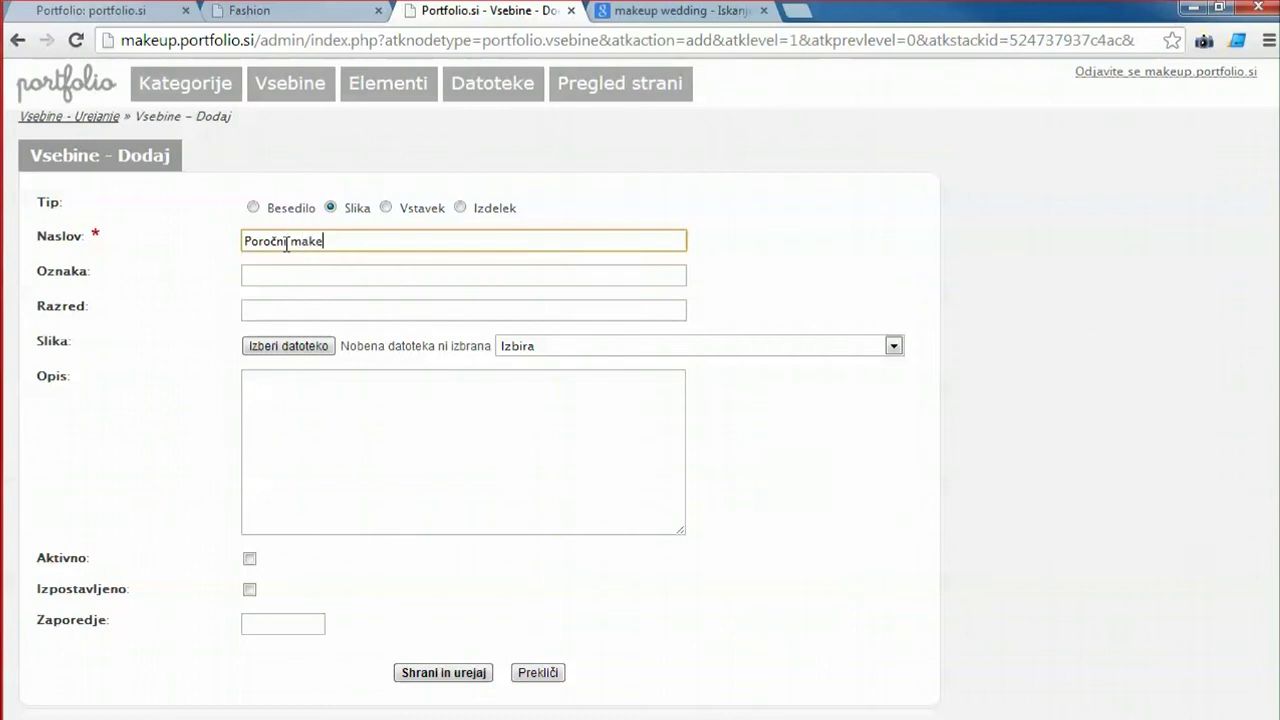
type("p")
left_click(296, 346)
left_click(1108, 688)
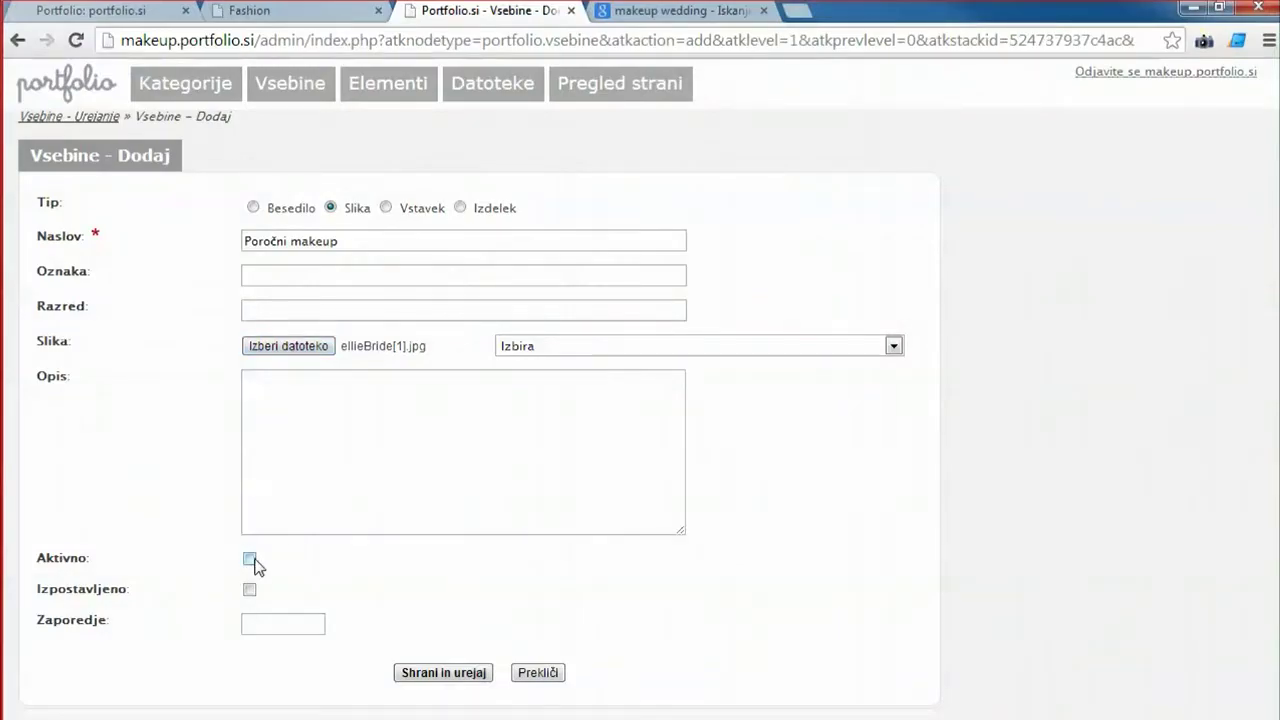
Mark the item Aktivno, save it, and assign it to the Poroke category.
left_click(250, 560)
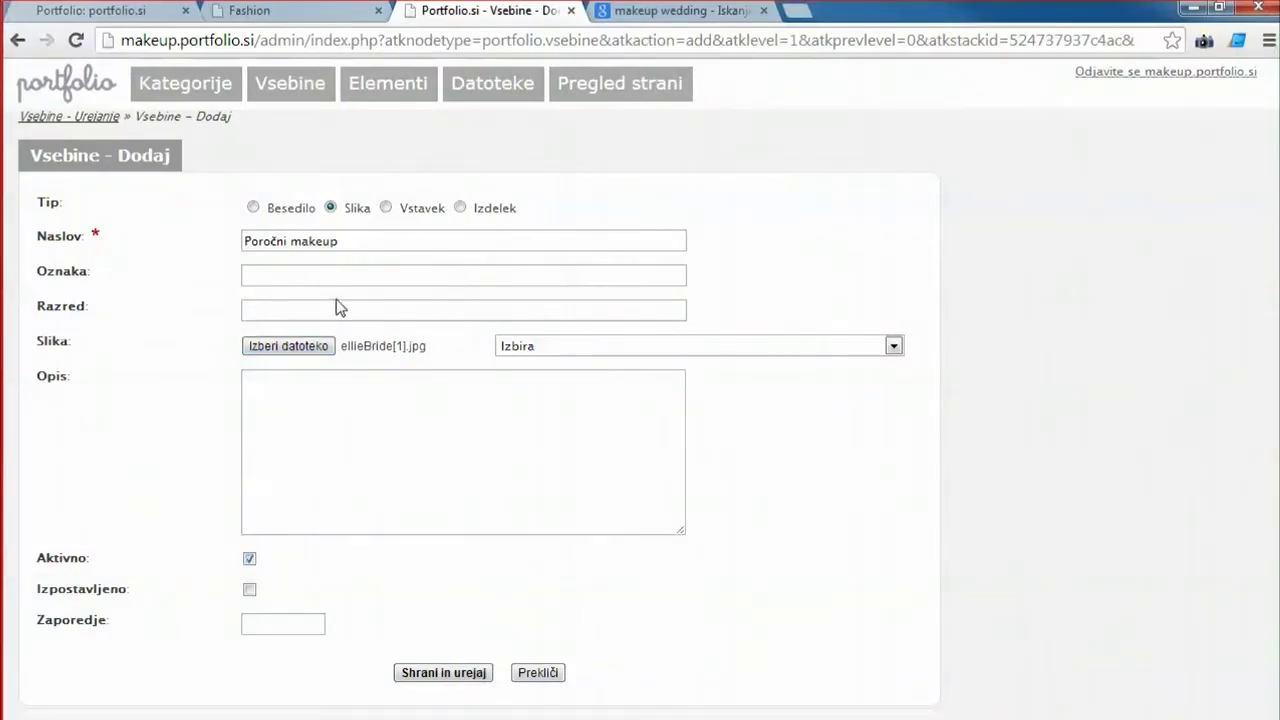
left_click(267, 309)
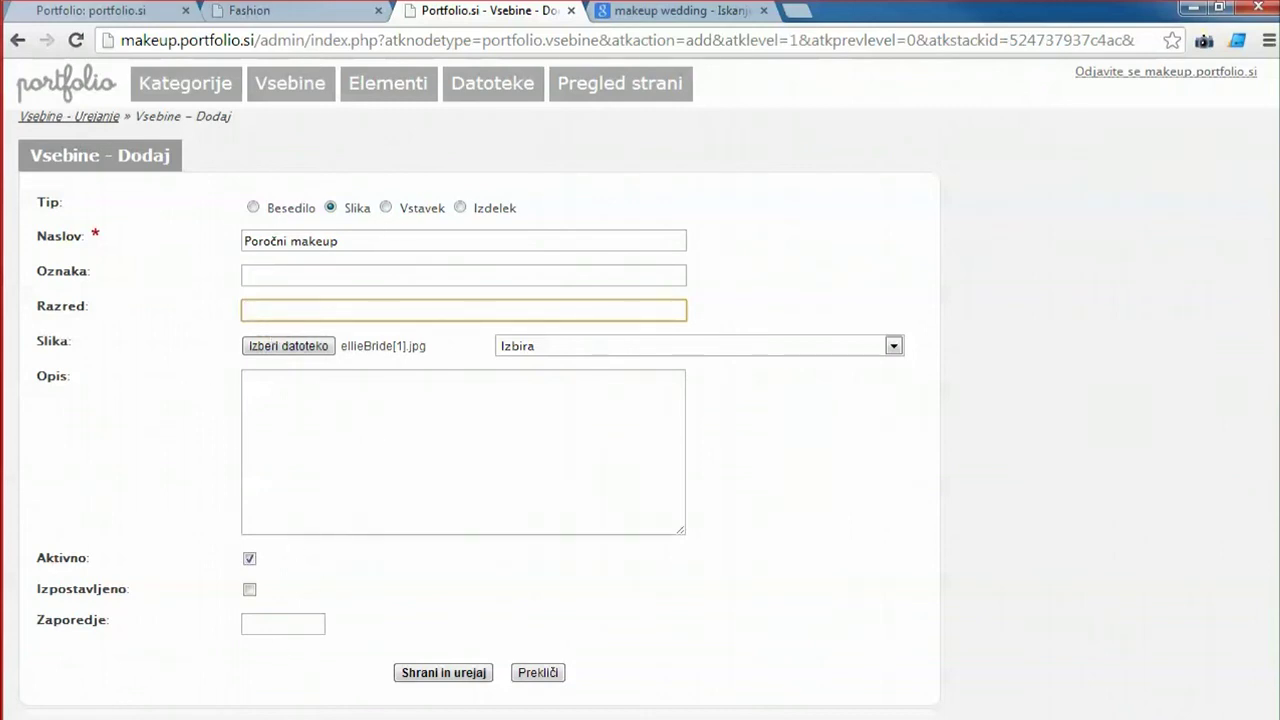
left_click(402, 675)
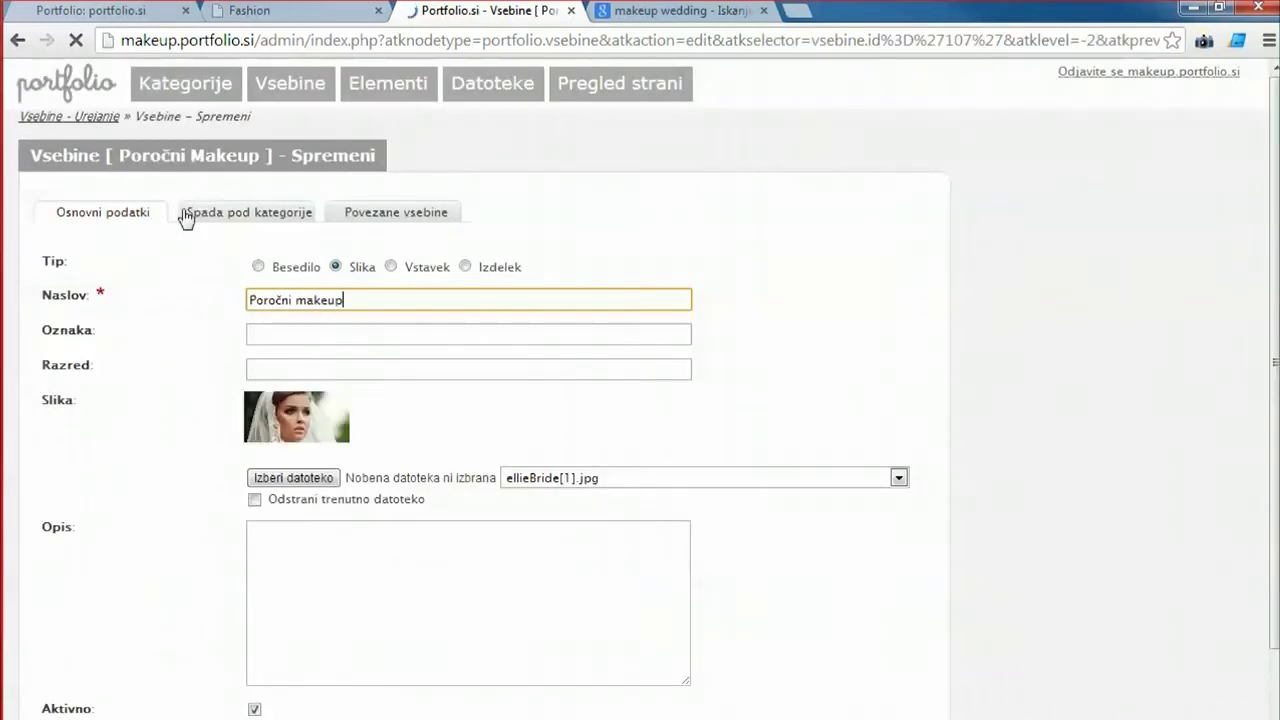
left_click(188, 214)
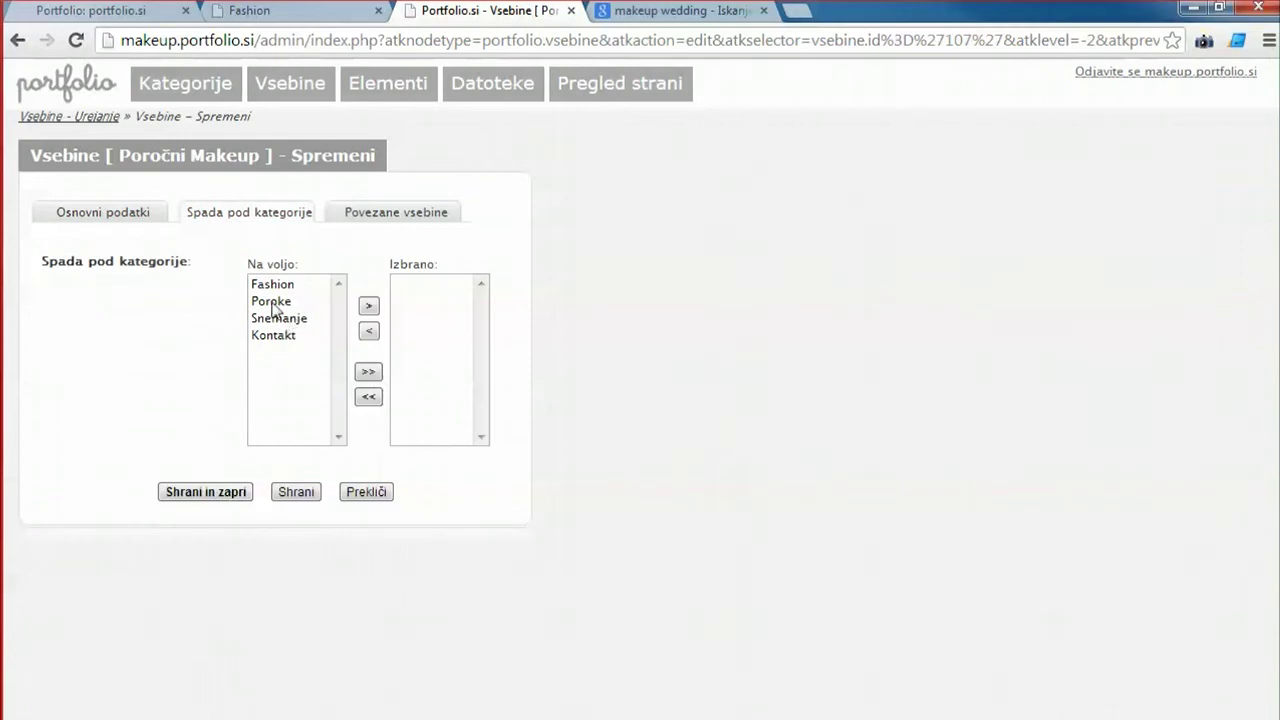
double_click(272, 302)
left_click(229, 499)
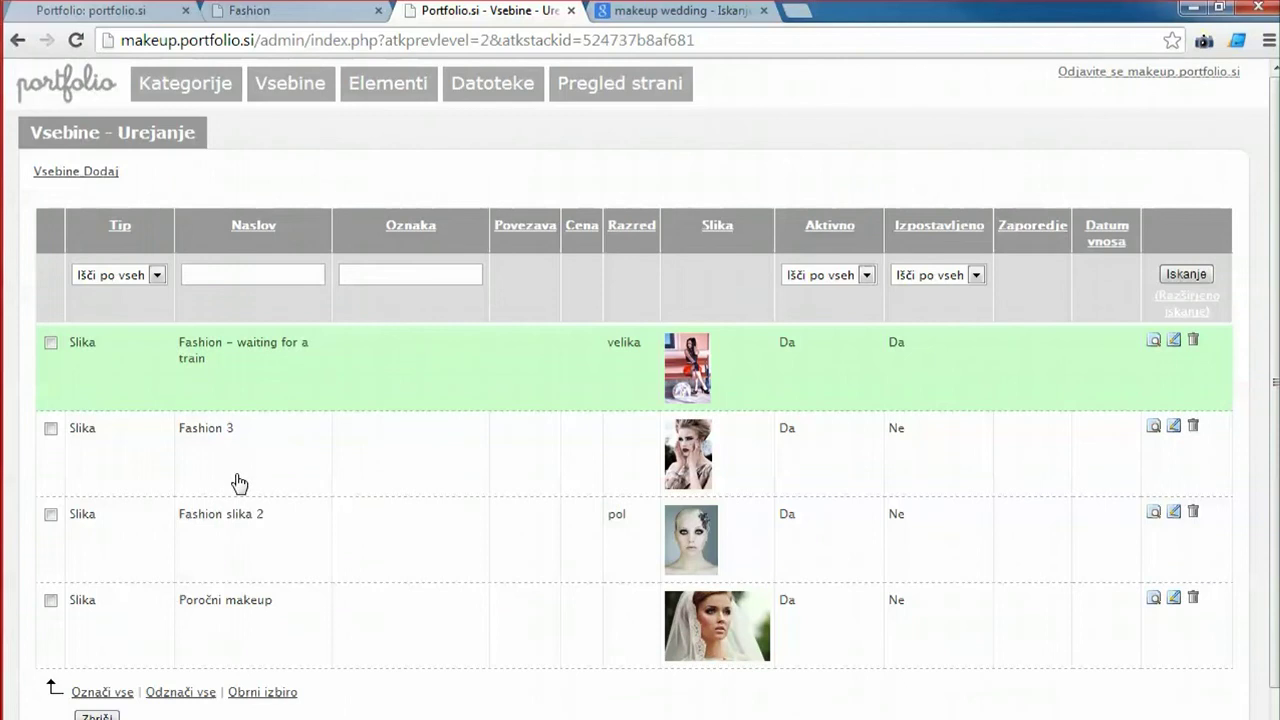
left_click(256, 638)
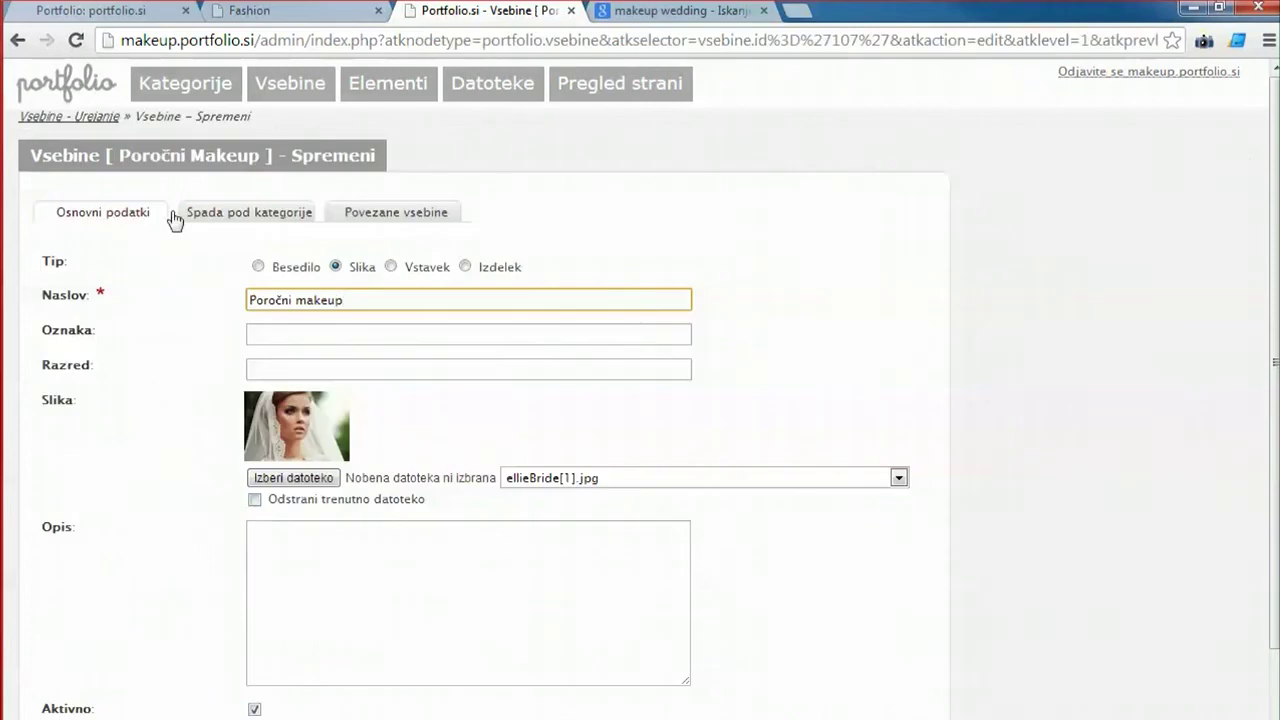
Change the item type to Besedilo and give it the label porocni_makeup.
left_click(258, 266)
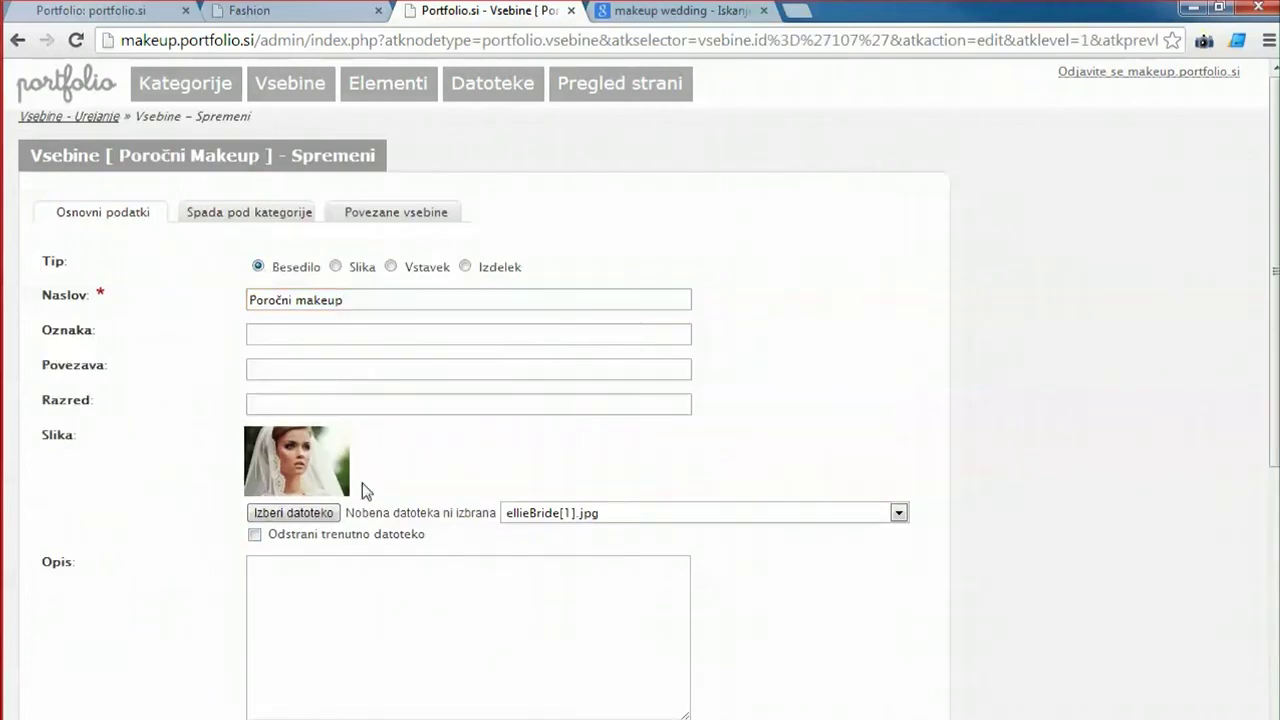
left_click(278, 333)
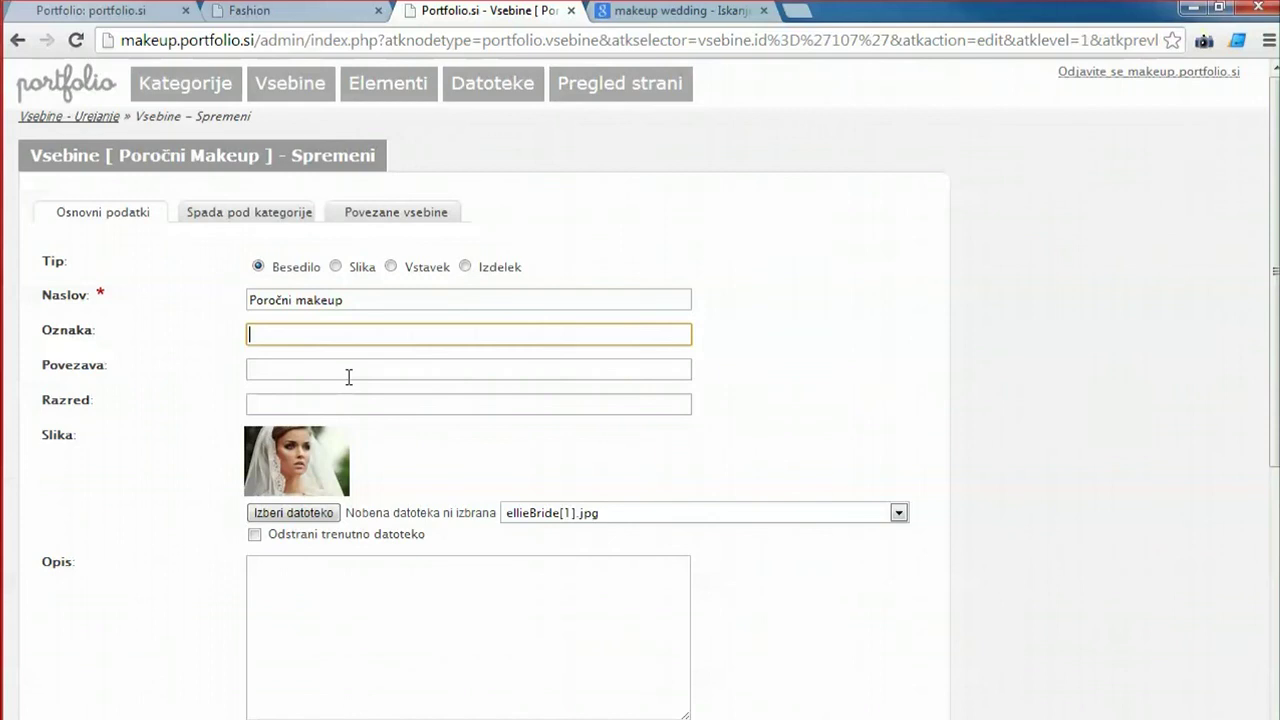
type("poroc")
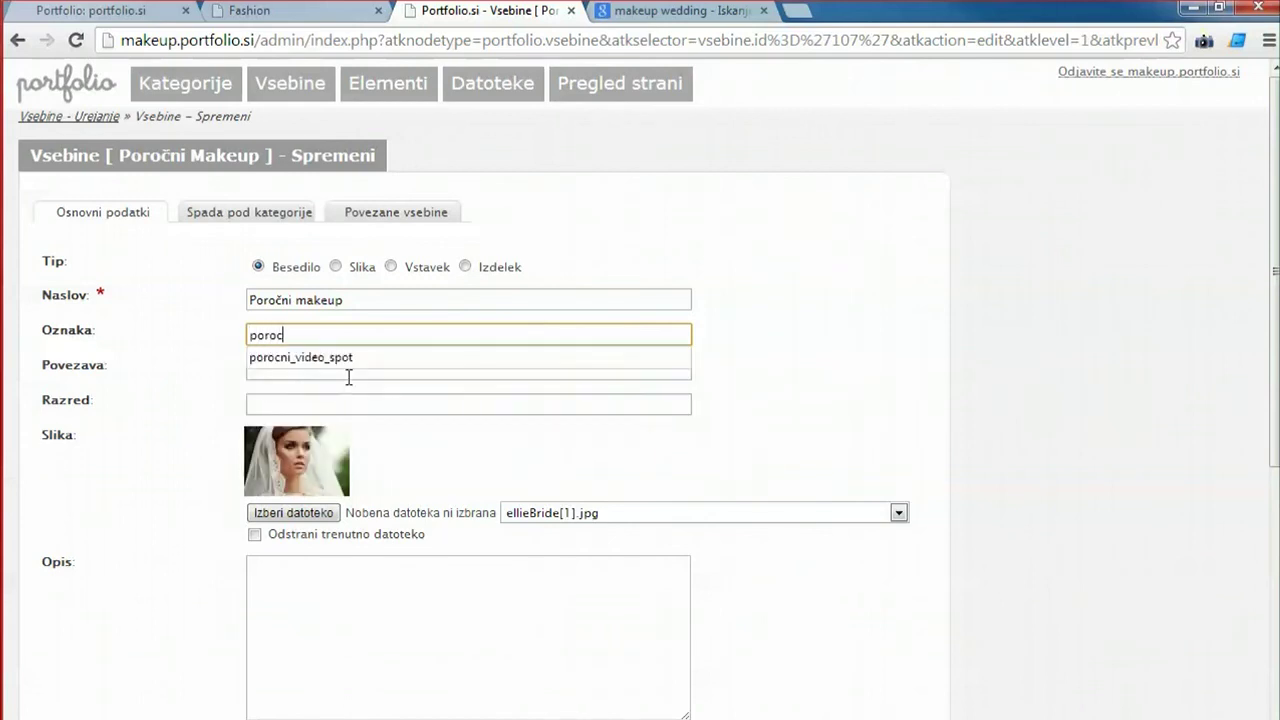
type("ni_makeup")
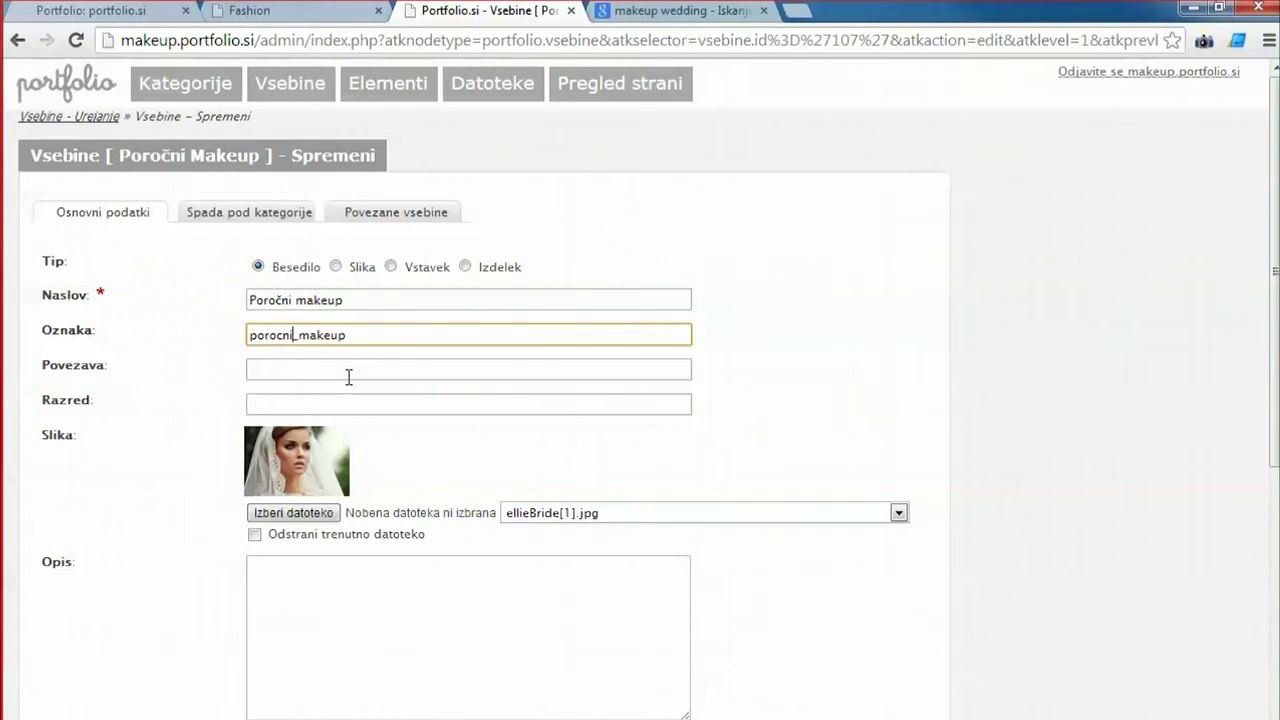
left_click(350, 372)
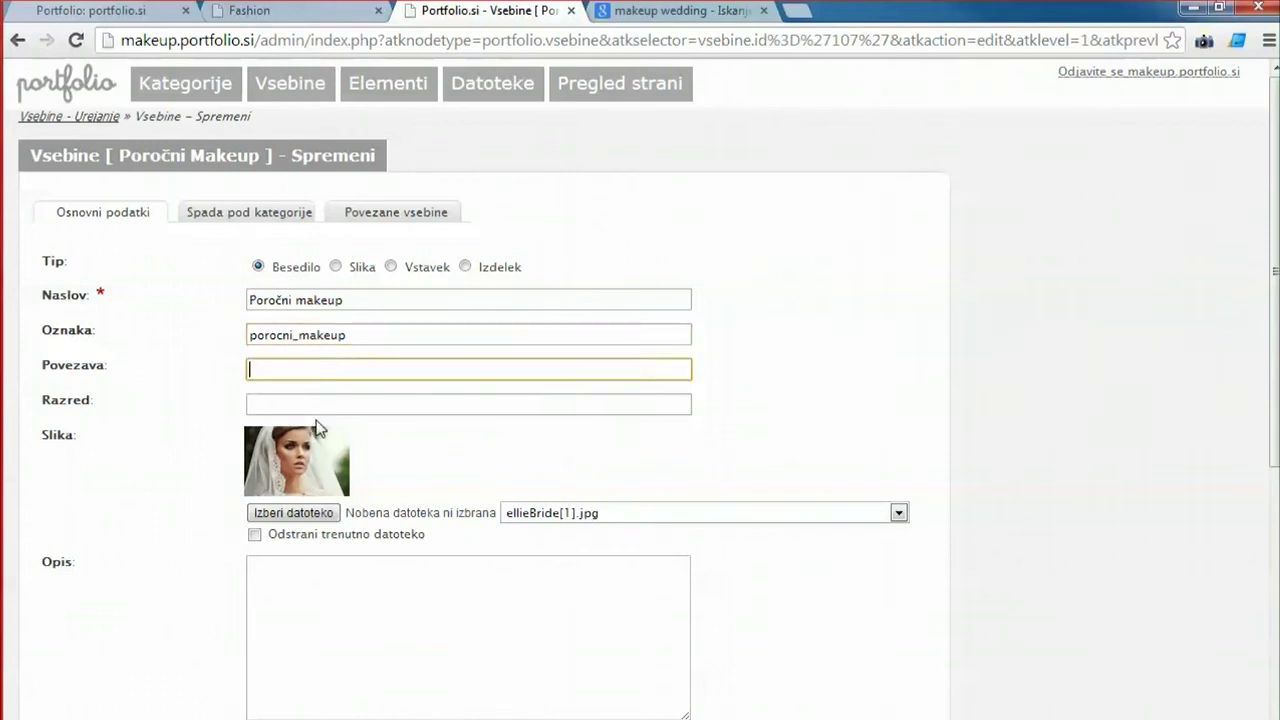
double_click(360, 336)
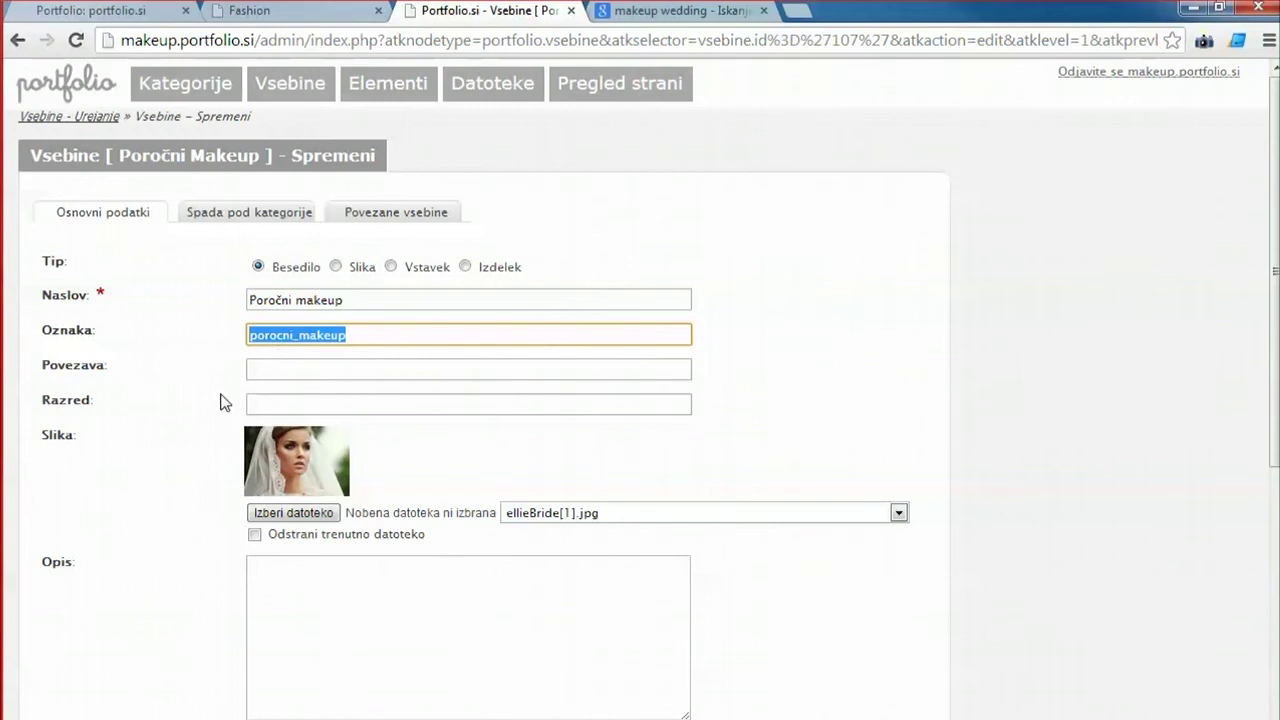
left_click(139, 380)
scroll(139, 380, "down", 3)
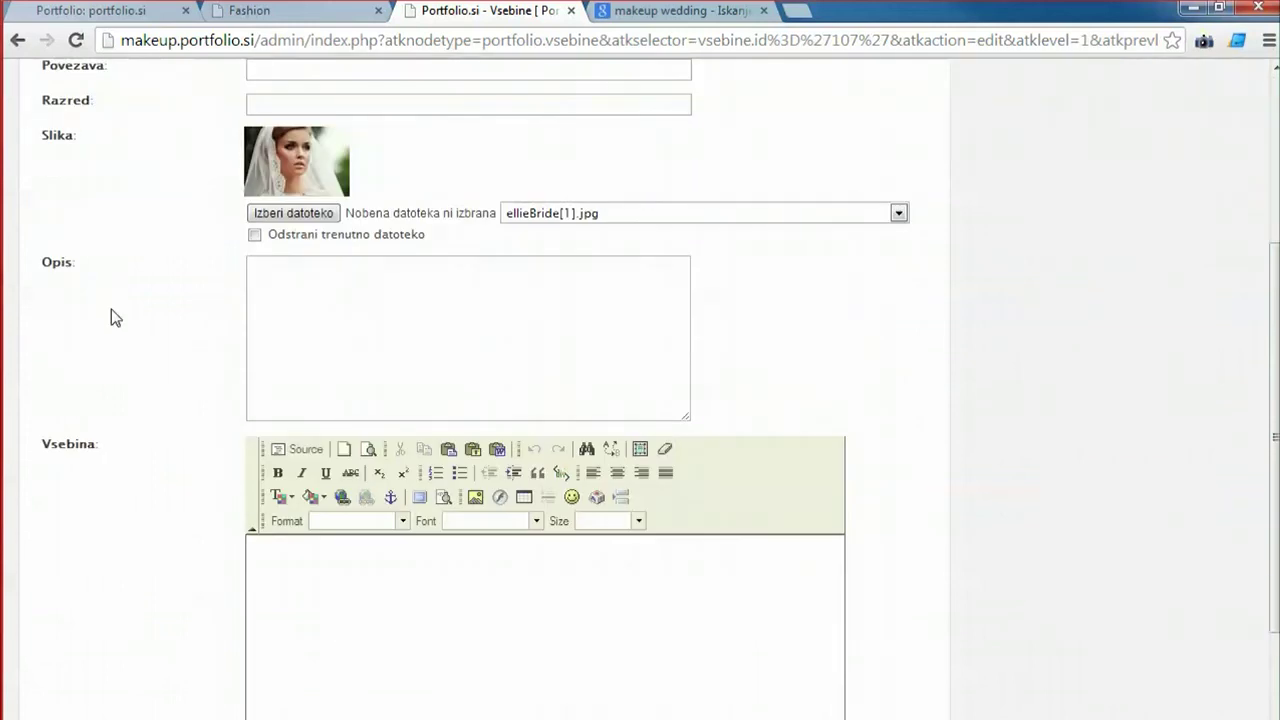
Write the description 'To je opis slike', repeated three times in Opis.
left_click(290, 307)
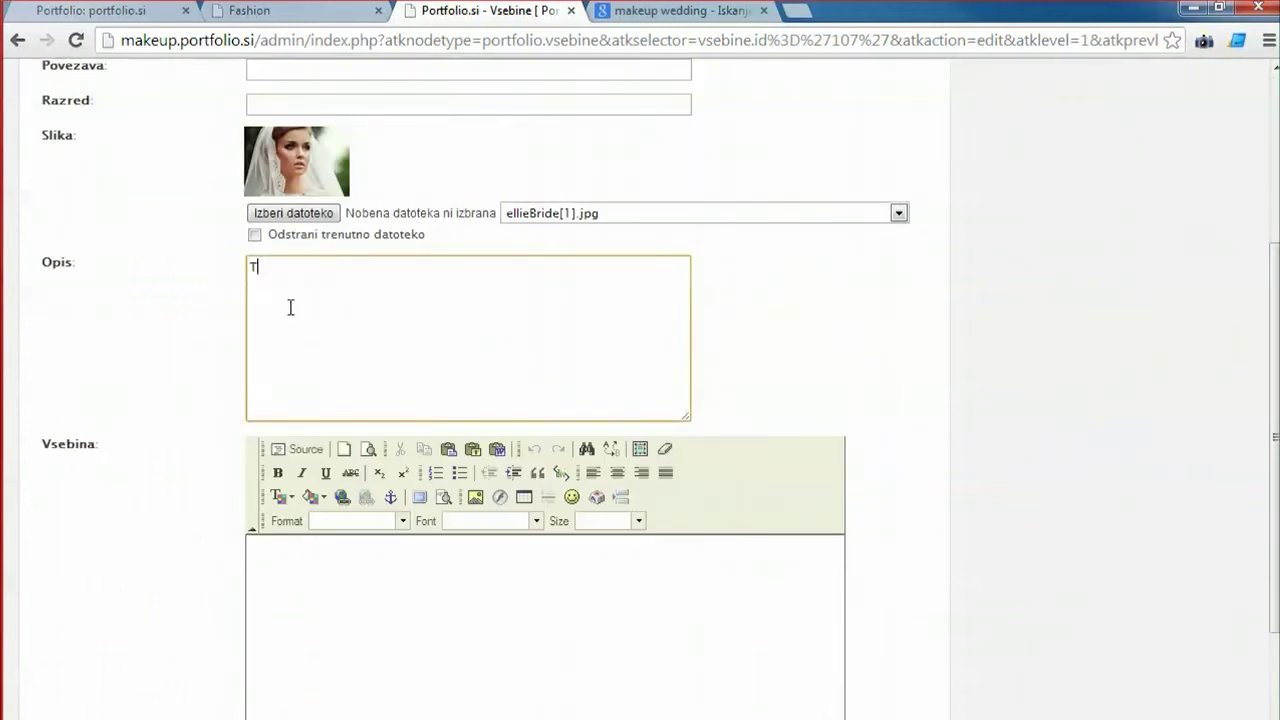
type("To je opis slike")
key("ctrl+a")
key("ctrl+c")
key("ctrl+v")
key("ctrl+v")
key("ctrl+v")
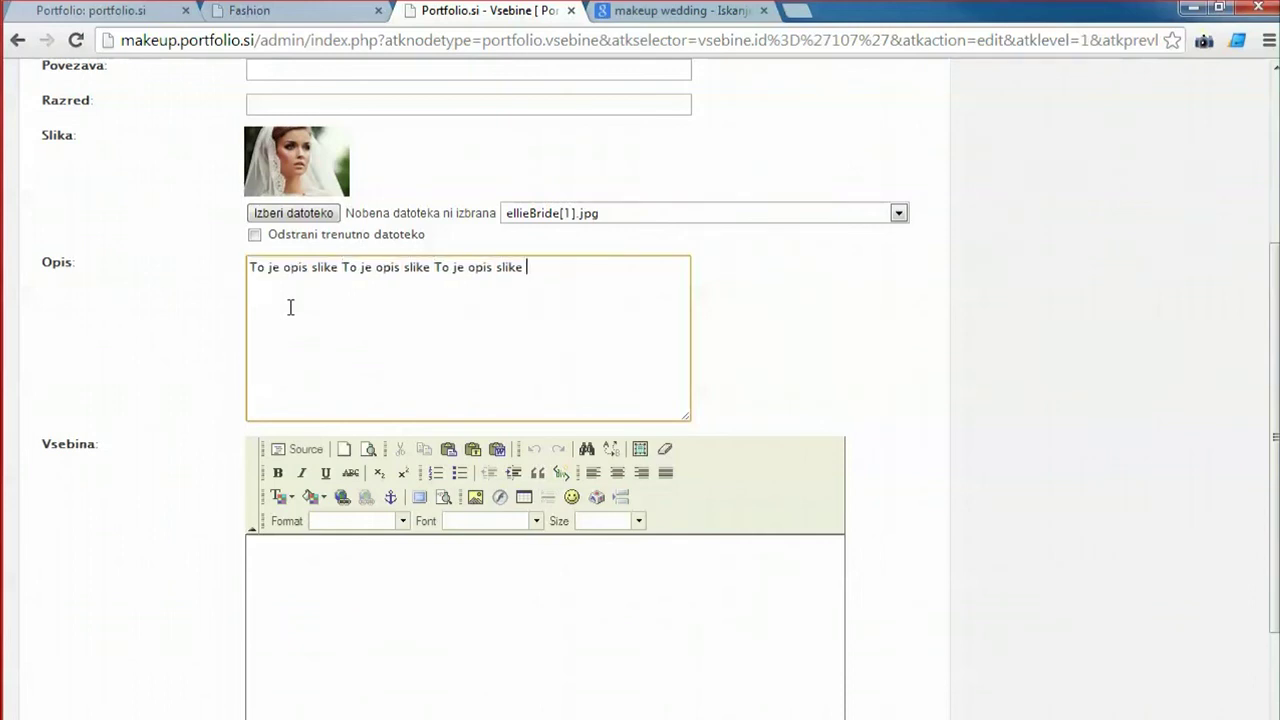
Fill Vsebina with two paragraphs of repeated pasted sentences.
left_click(420, 649)
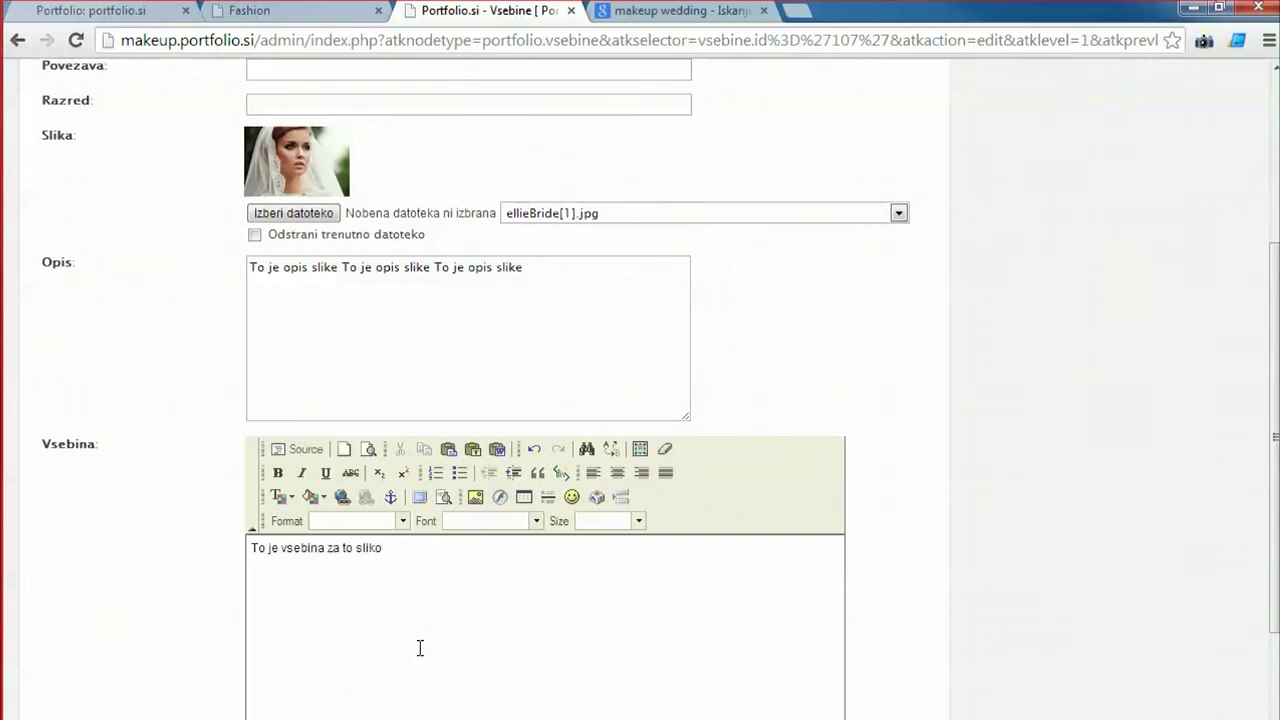
key("ctrl+a")
key("ctrl+c")
key("ctrl+v")
key("ctrl+v")
key("ctrl+v")
key("ctrl+v")
key("ctrl+v")
key("ctrl+v")
key("ctrl+v")
key("ctrl+v")
key("ctrl+v")
key("ctrl+v")
key("ctrl+v")
key("ctrl+v")
key("ctrl+v")
key("ctrl+v")
key("ctrl+v")
key("ctrl+v")
key("ctrl+v")
key("ctrl+v")
key("ctrl+v")
key("ctrl+v")
key("ctrl+v")
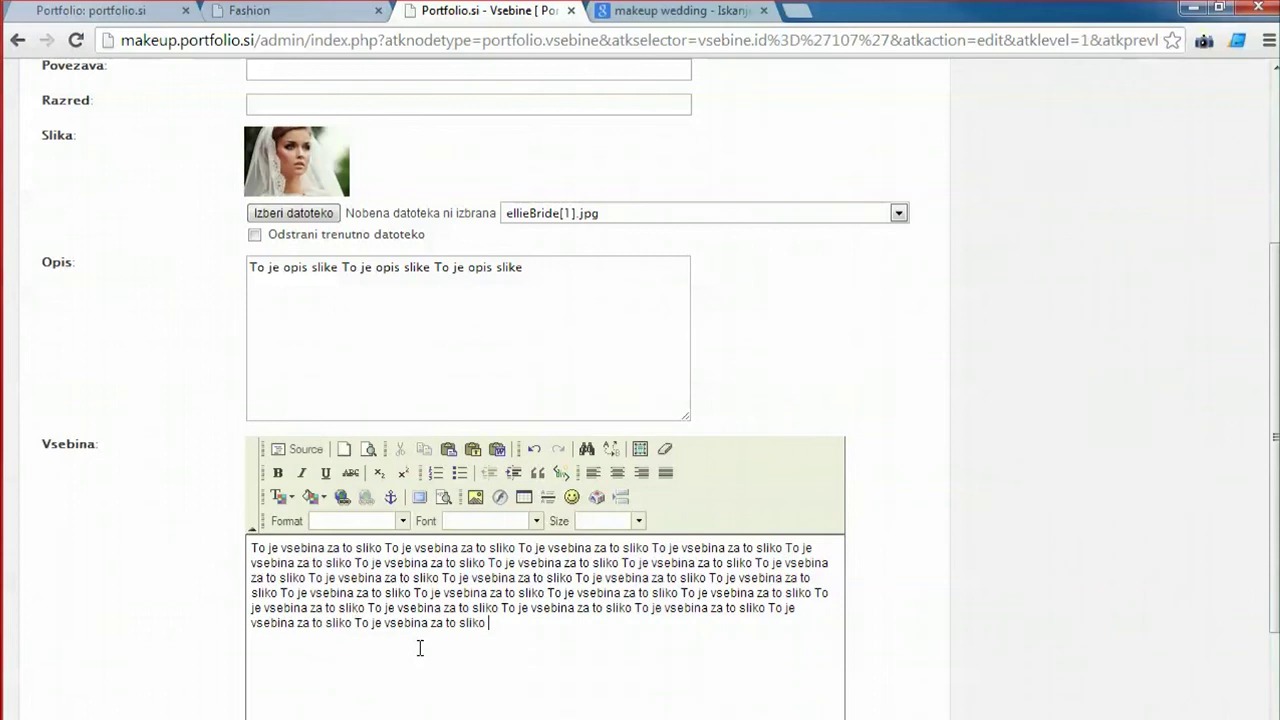
key("ctrl+v")
key("ctrl+v")
key("ctrl+v")
key("ctrl+v")
key("ctrl+v")
key("ctrl+v")
key("ctrl+v")
key("ctrl+v")
key("ctrl+v")
key("ctrl+v")
key("ctrl+v")
key("ctrl+v")
key("ctrl+v")
key("ctrl+v")
key("ctrl+v")
key("ctrl+v")
key("ctrl+v")
key("ctrl+v")
key("ctrl+v")
key("ctrl+v")
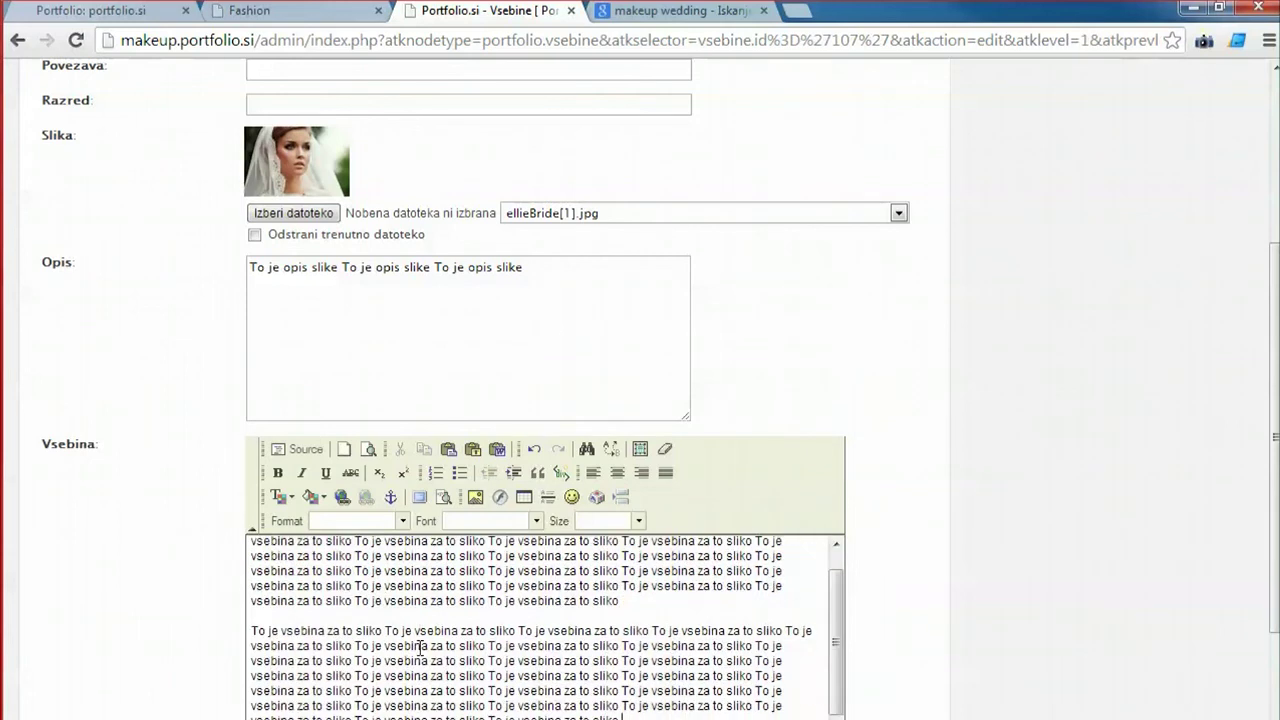
key("ctrl+v")
key("ctrl+v")
key("ctrl+v")
key("ctrl+v")
key("ctrl+v")
key("ctrl+v")
key("ctrl+v")
key("ctrl+v")
key("ctrl+v")
key("ctrl+v")
key("ctrl+v")
key("ctrl+v")
key("ctrl+v")
key("ctrl+v")
key("ctrl+v")
key("ctrl+v")
key("ctrl+v")
key("ctrl+v")
key("ctrl+v")
key("ctrl+v")
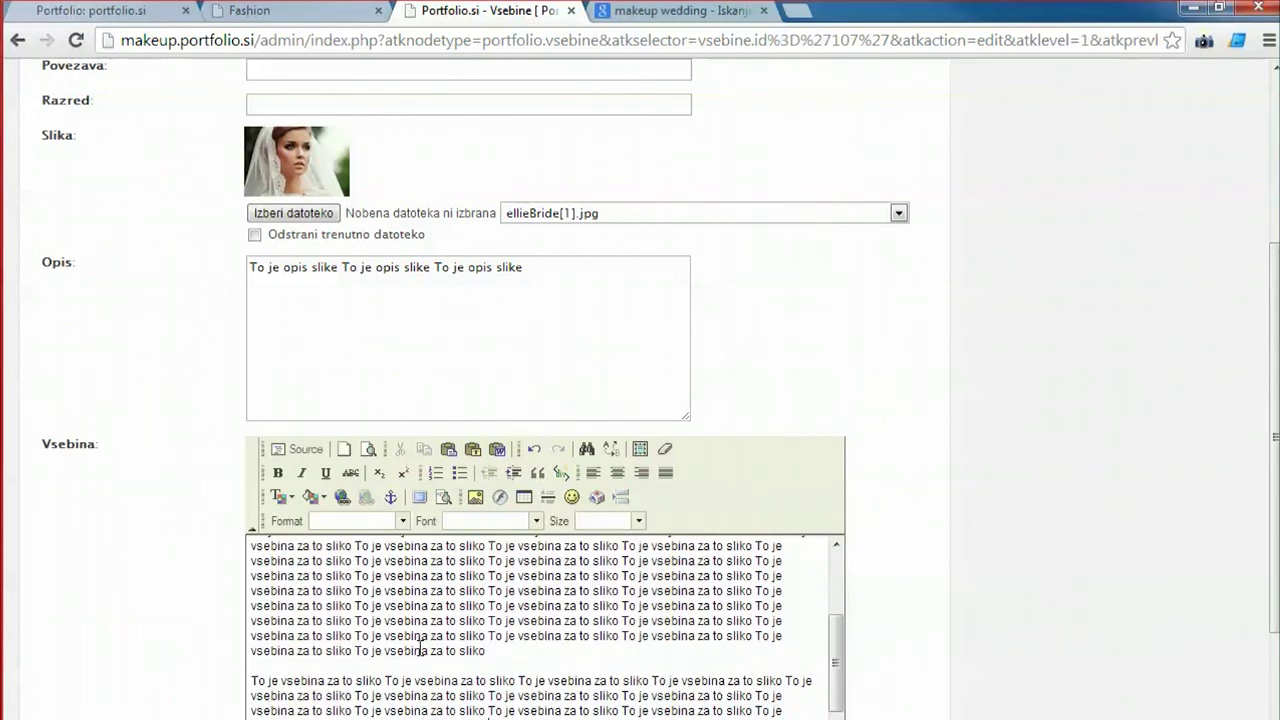
scroll(109, 397, "down", 2)
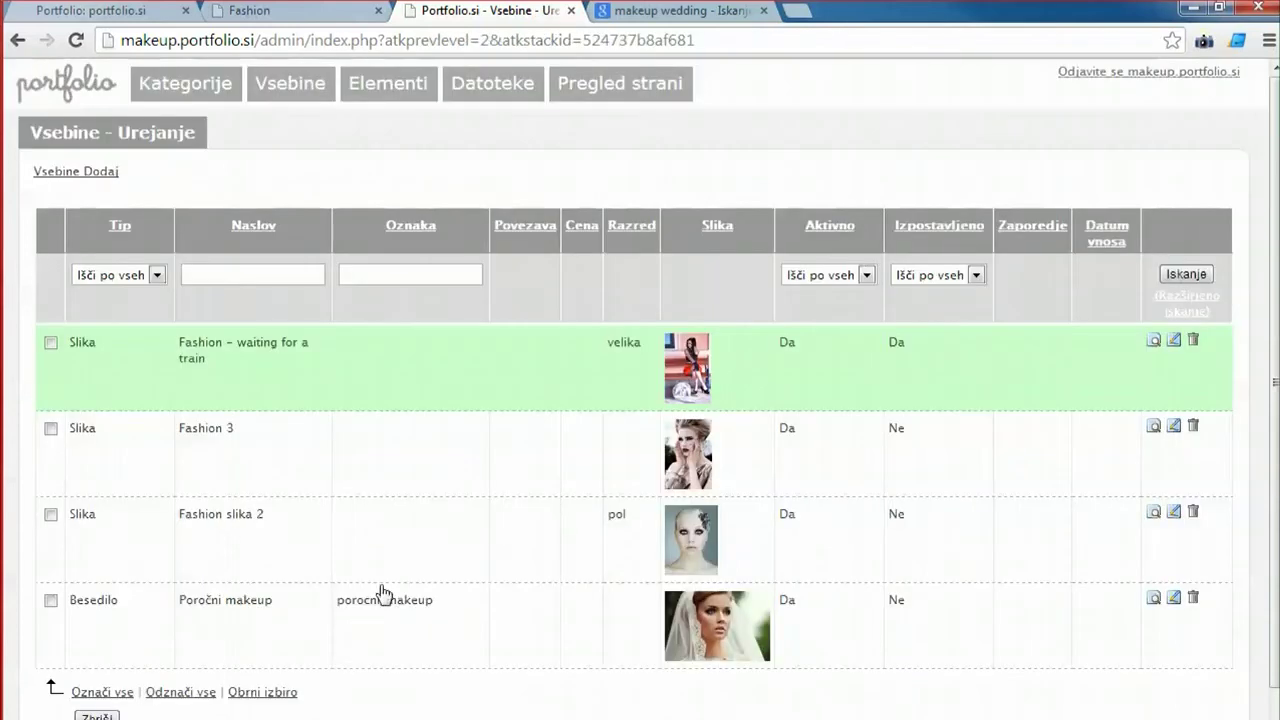
scroll(330, 605, "down", 1)
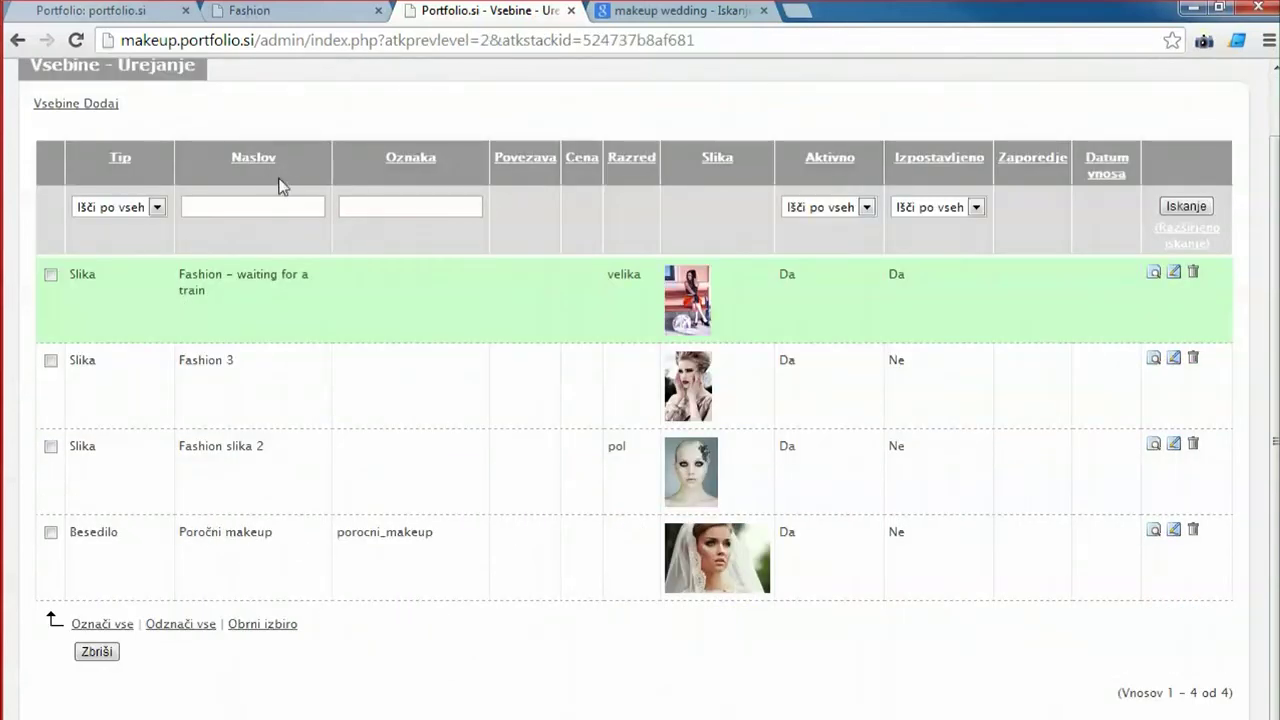
View the public Poročni makeup article under Poroke and select porocni_makeup in its URL.
left_click(266, 12)
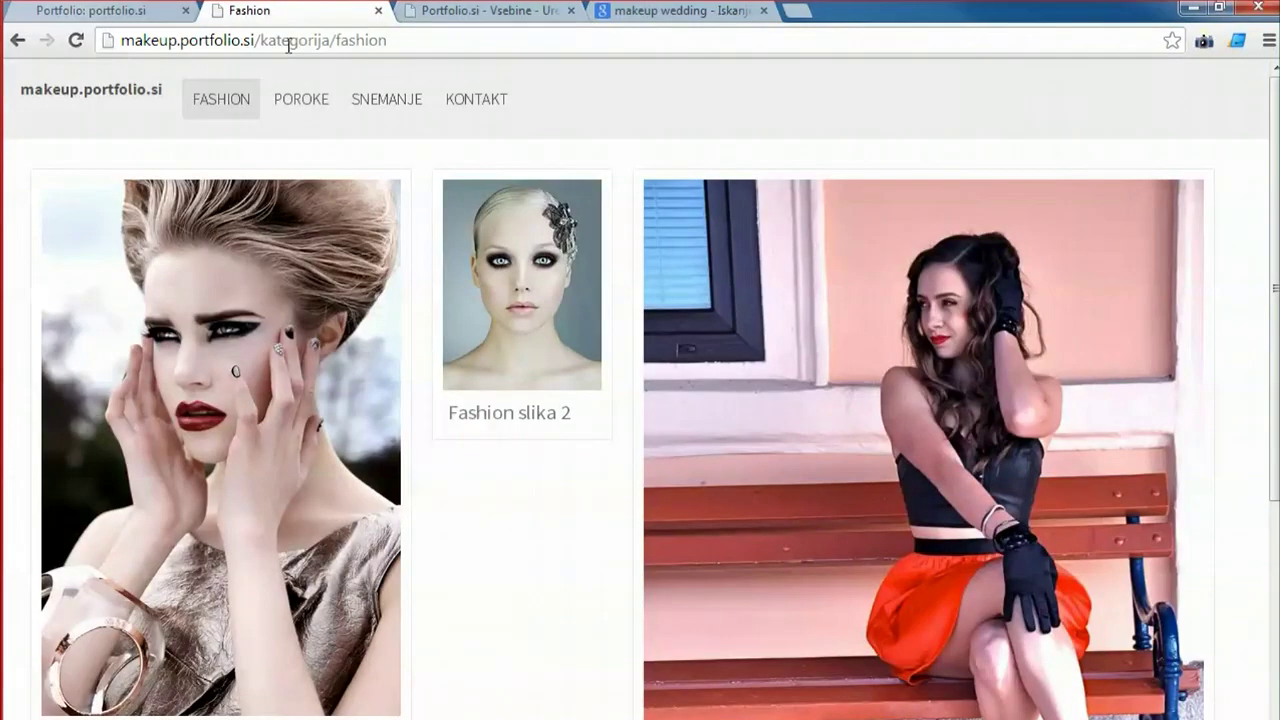
left_click(288, 100)
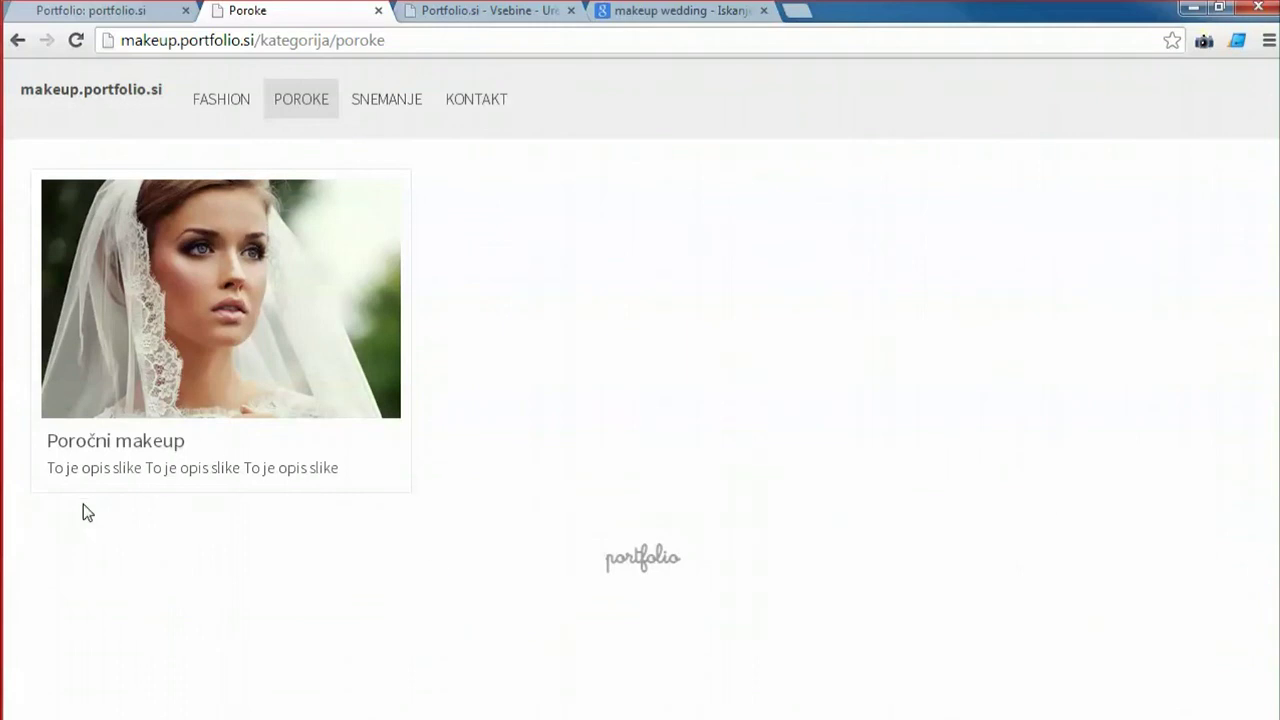
left_click(187, 318)
scroll(623, 549, "down", 2)
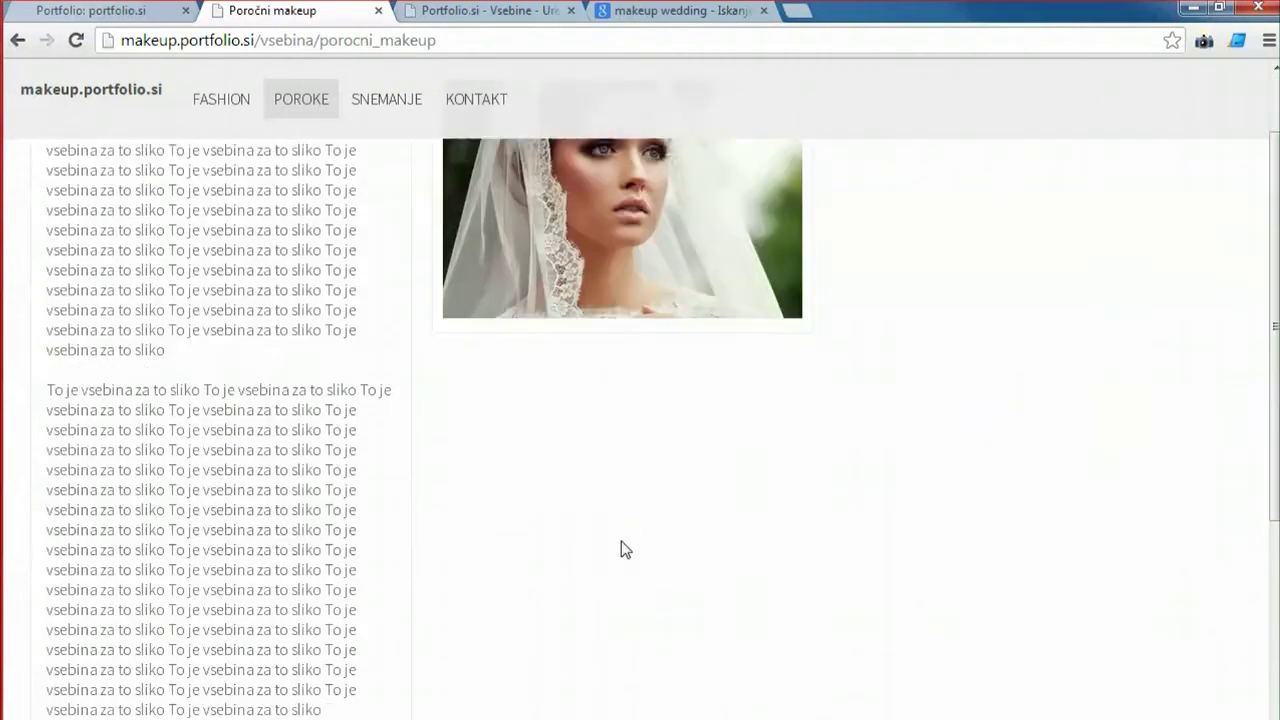
scroll(629, 594, "up", 2)
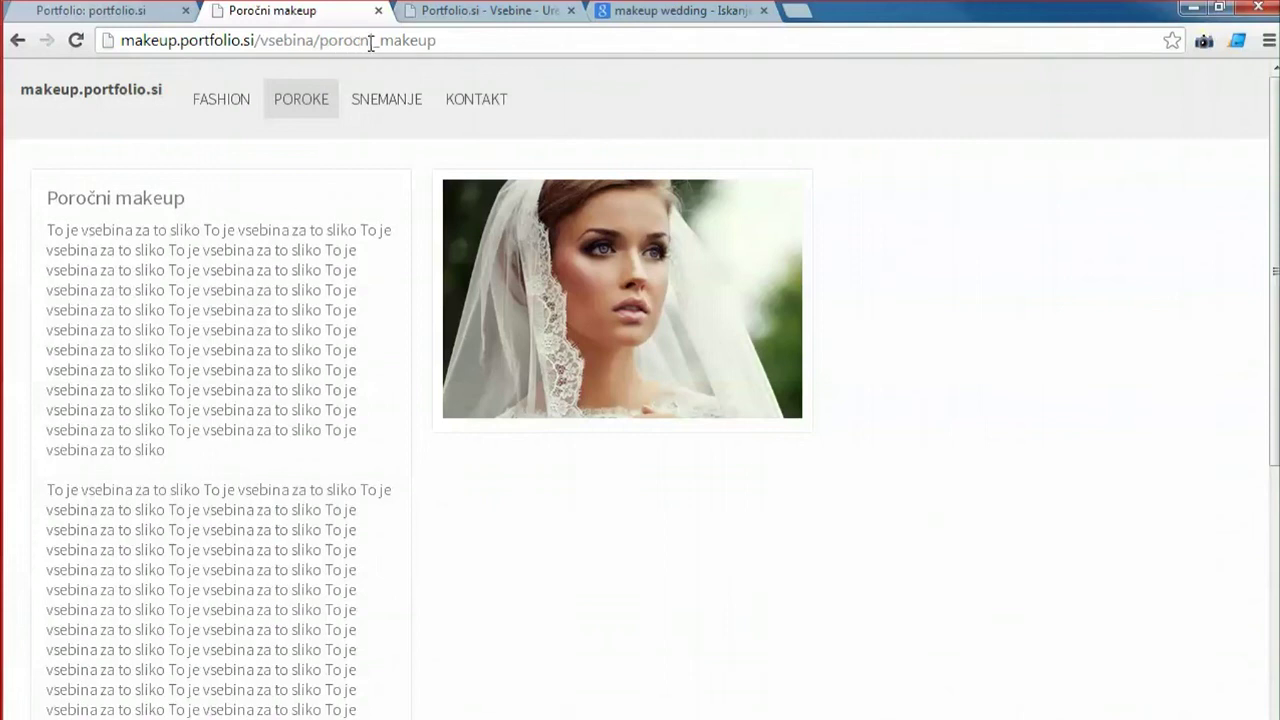
left_click_drag(459, 45, 321, 50)
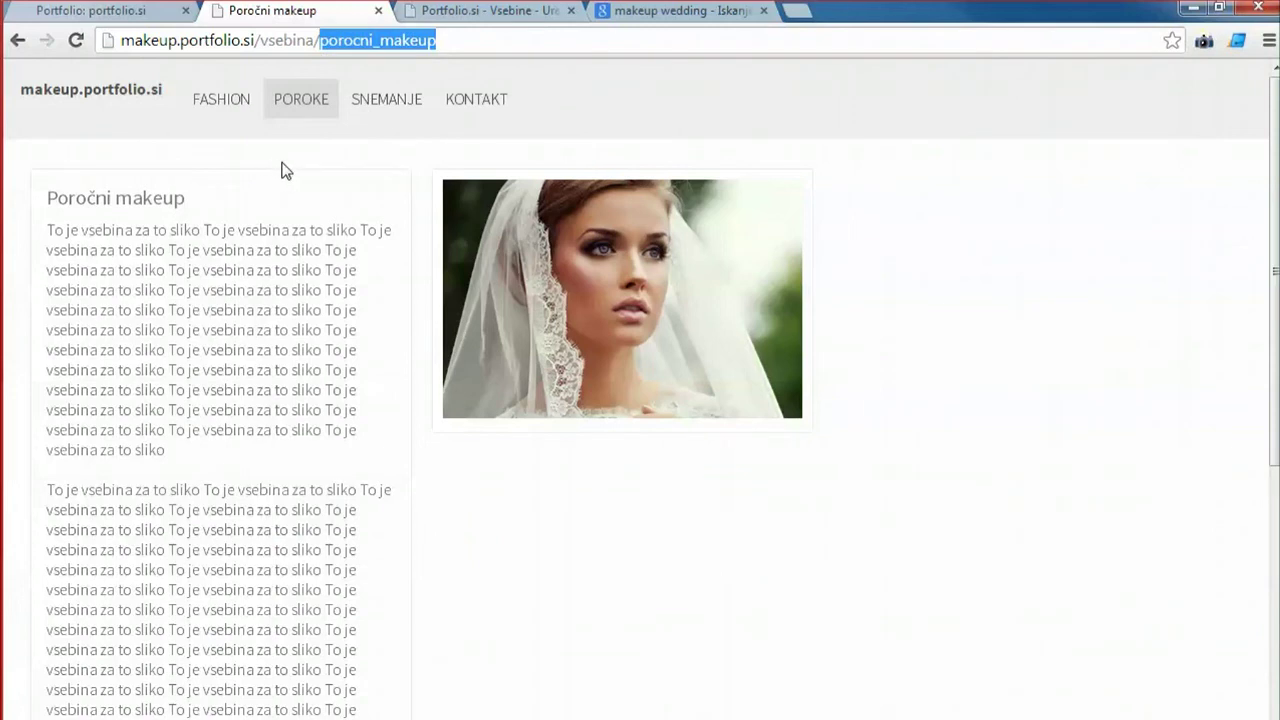
key("ctrl+Tab")
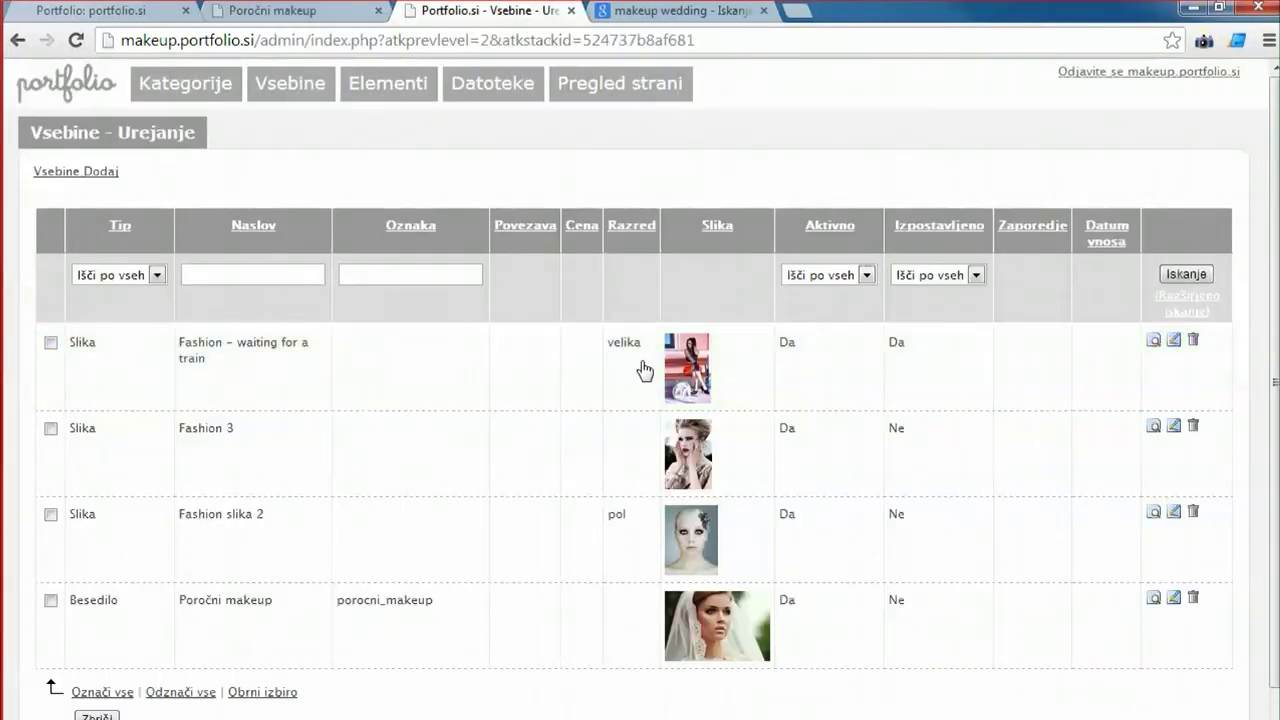
Add Fashion 3, Fashion slika 2 and Fashion – waiting for a train as related contents, then save.
scroll(610, 672, "down", 1)
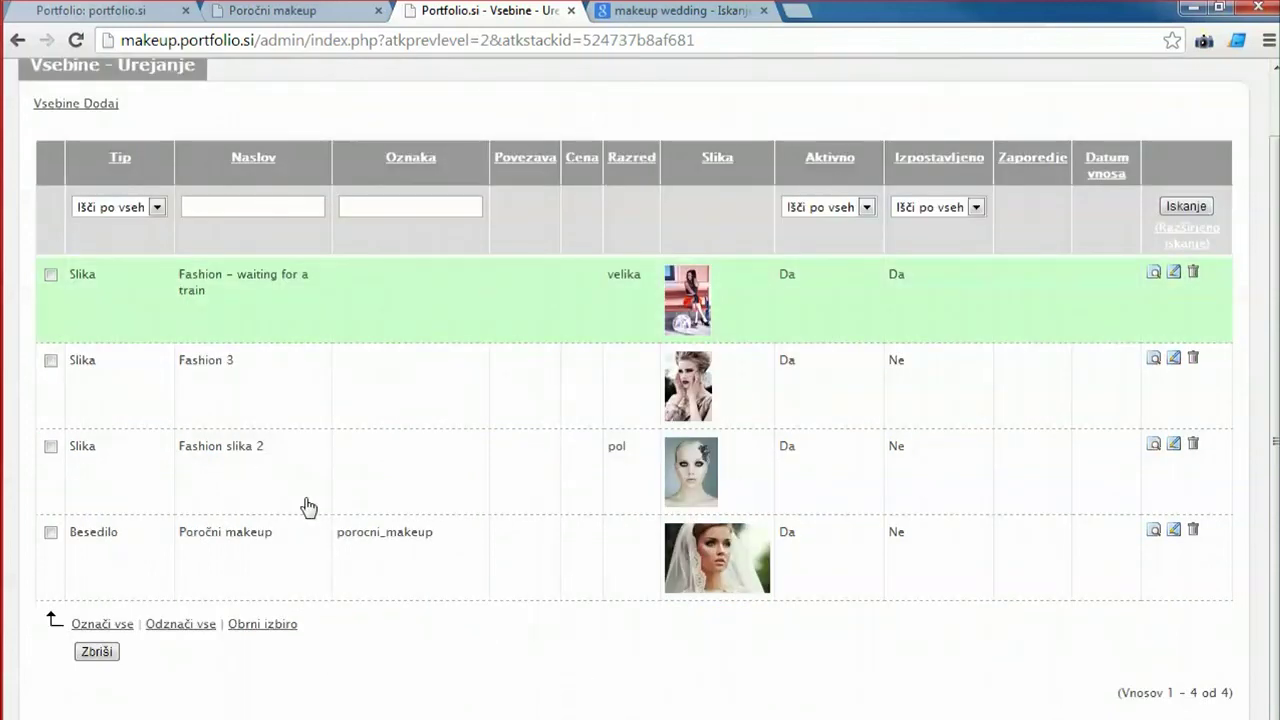
left_click(268, 556)
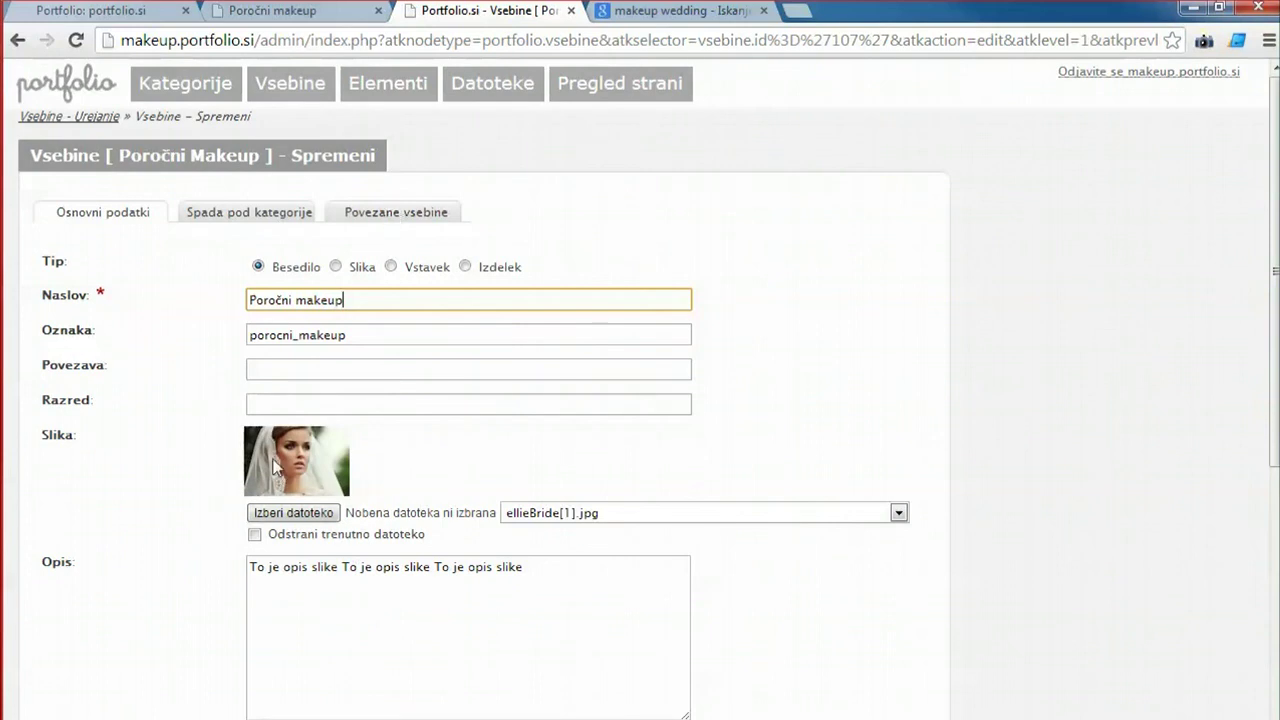
left_click(410, 214)
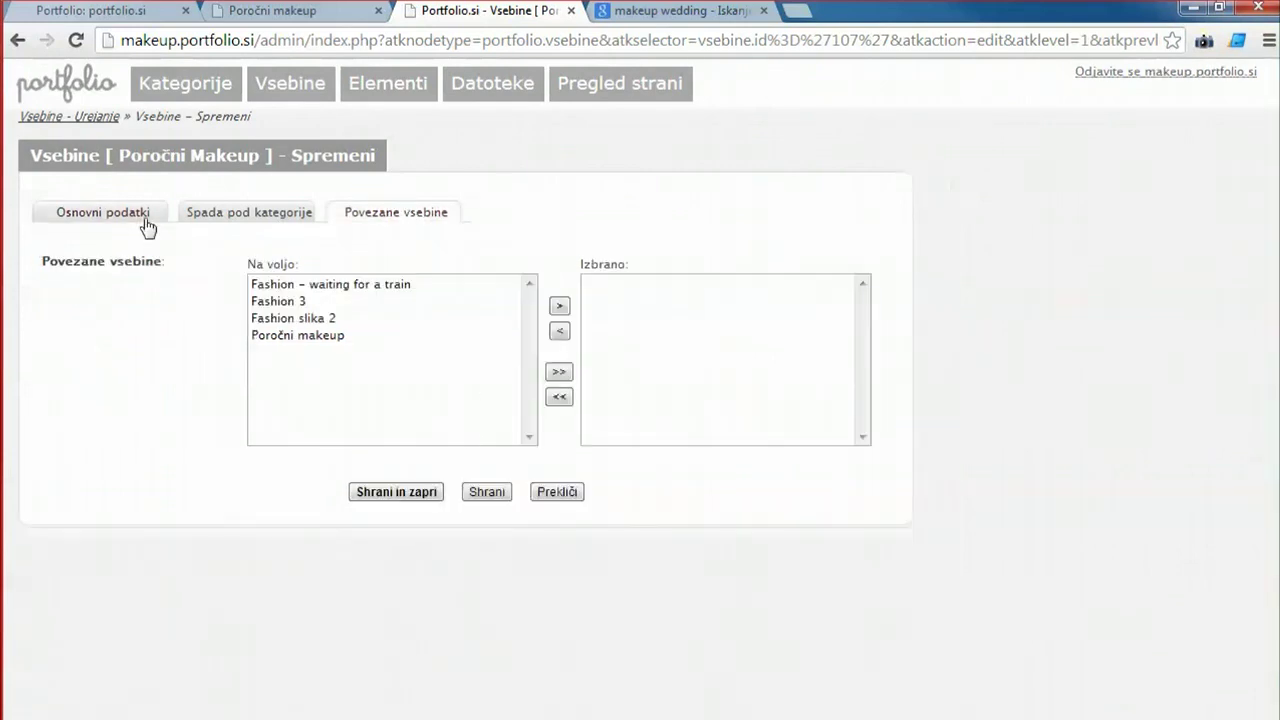
double_click(285, 301)
double_click(298, 303)
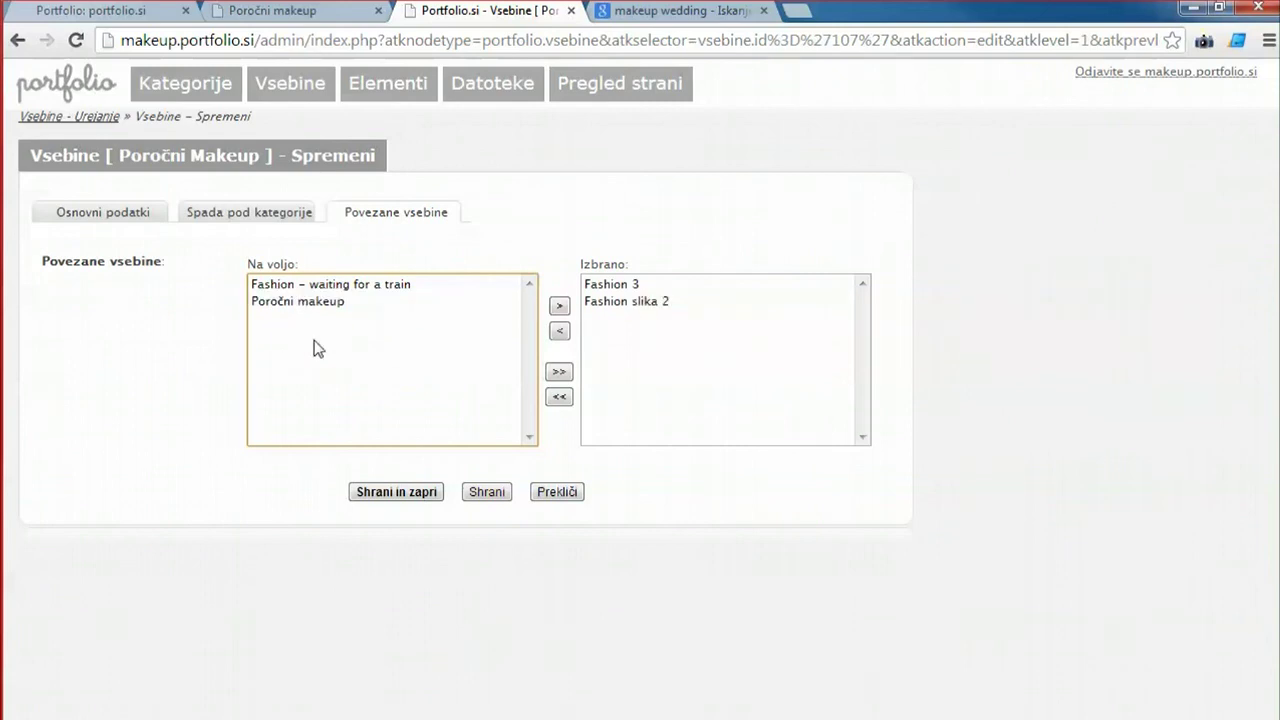
double_click(286, 284)
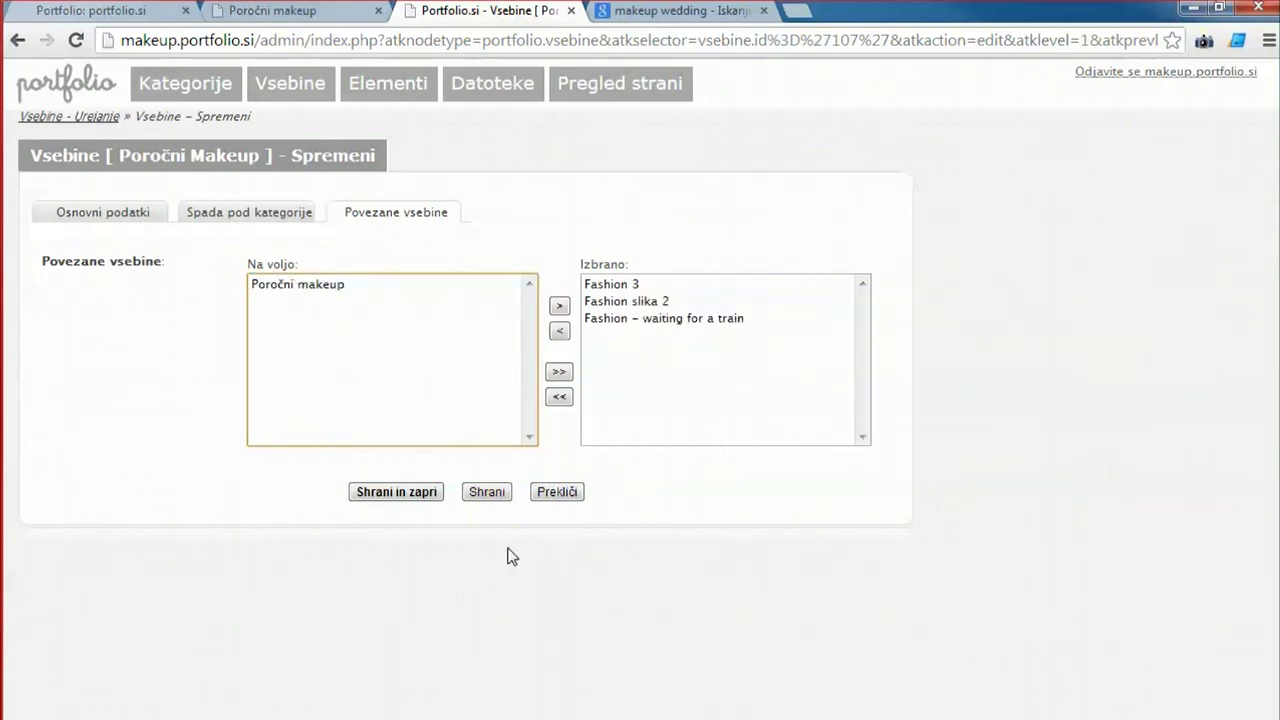
left_click(416, 493)
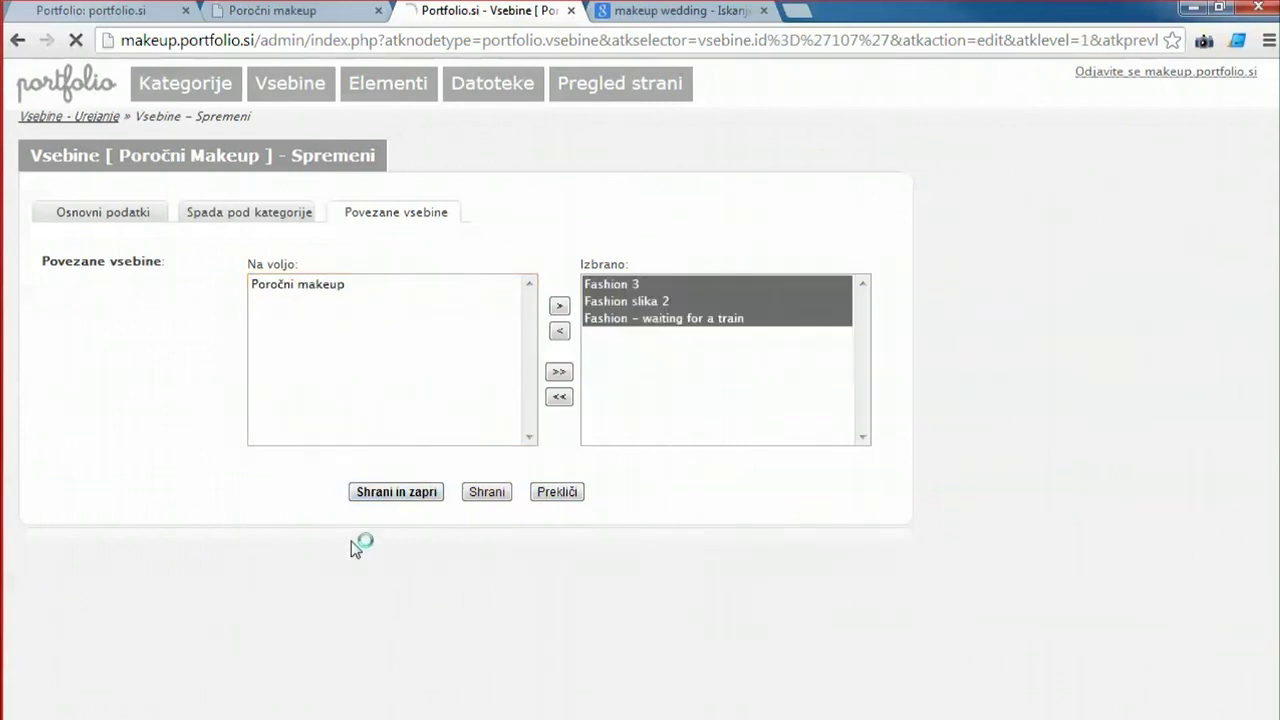
left_click(268, 395)
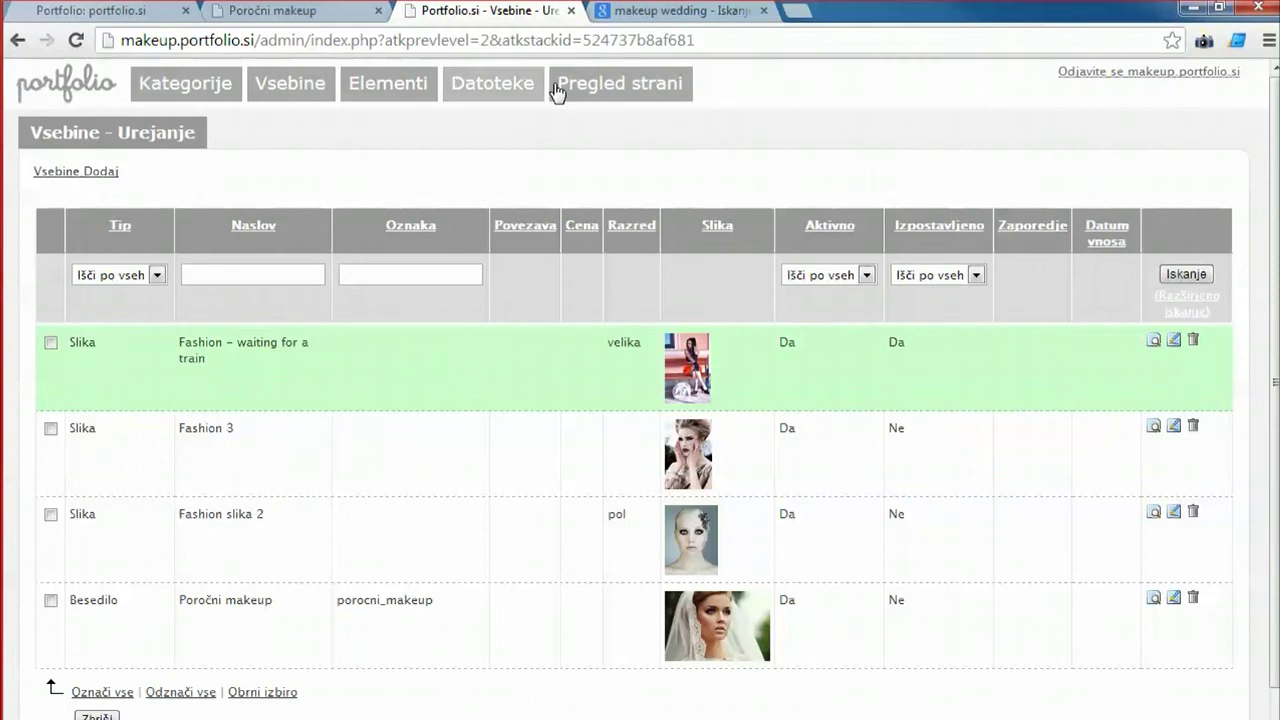
Reload the public Poročni makeup article to check its related photos, then return to the admin form.
left_click(282, 14)
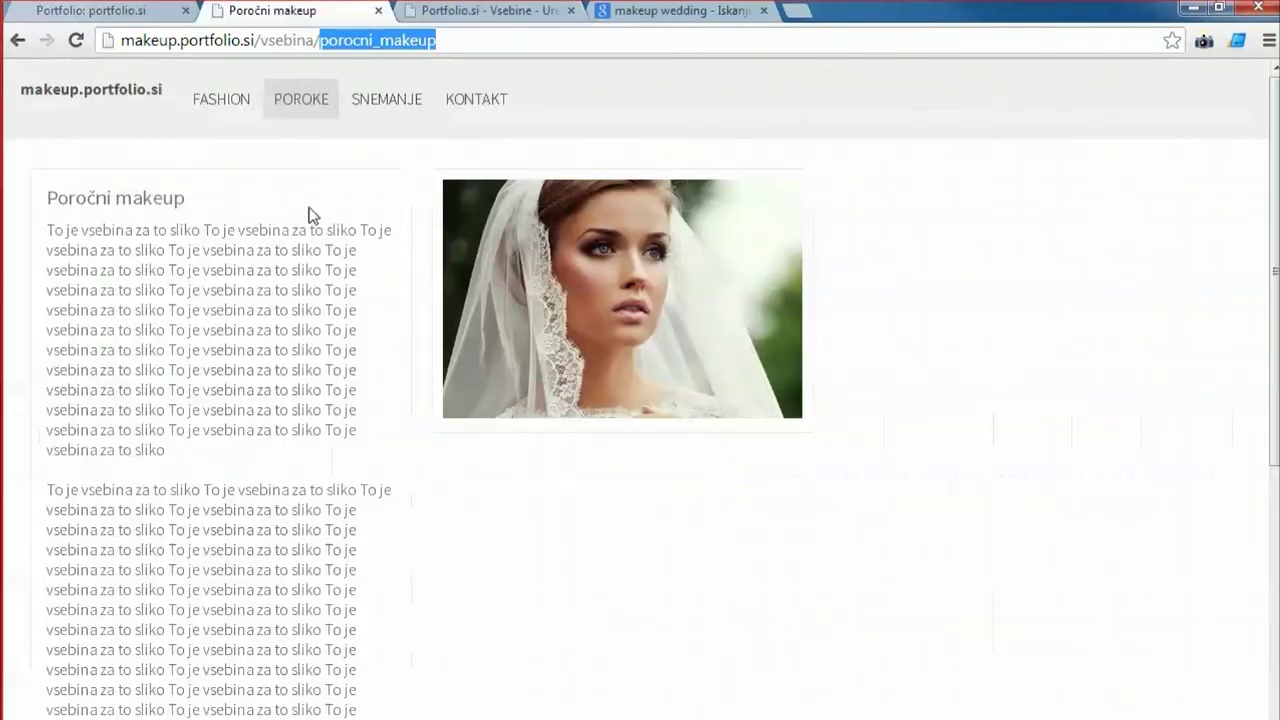
left_click(305, 112)
left_click(183, 322)
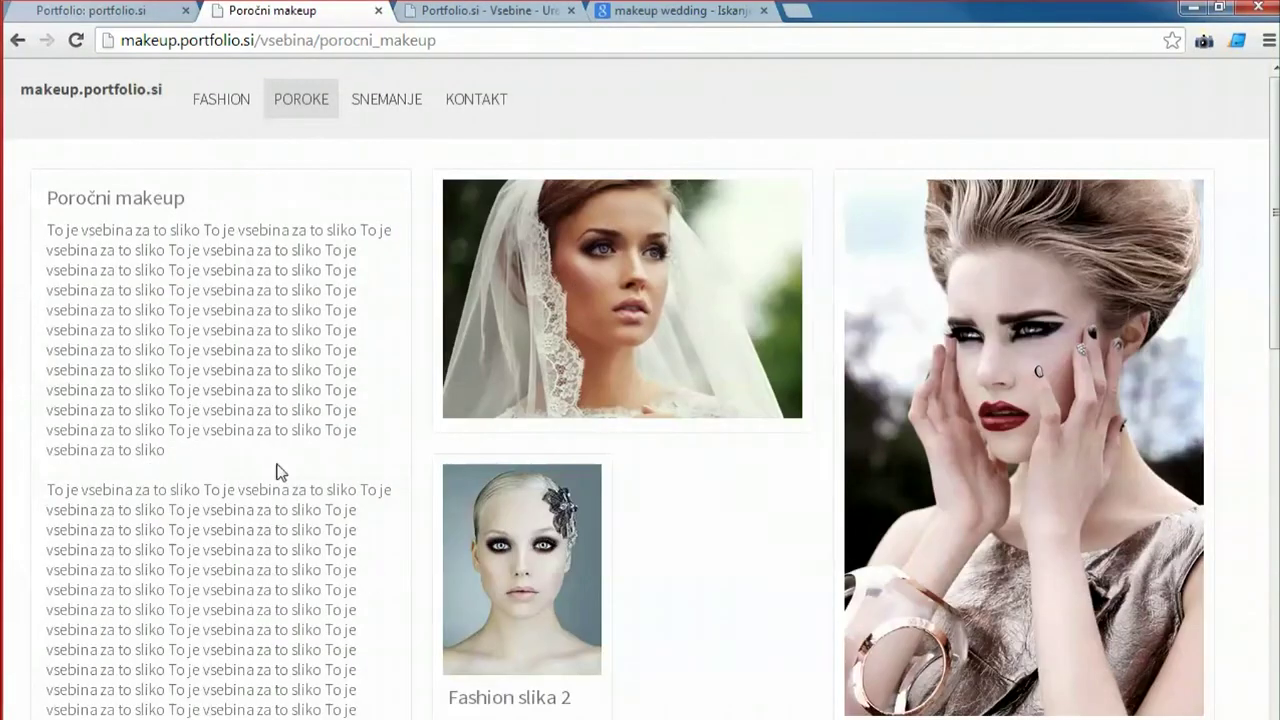
scroll(972, 439, "down", 8)
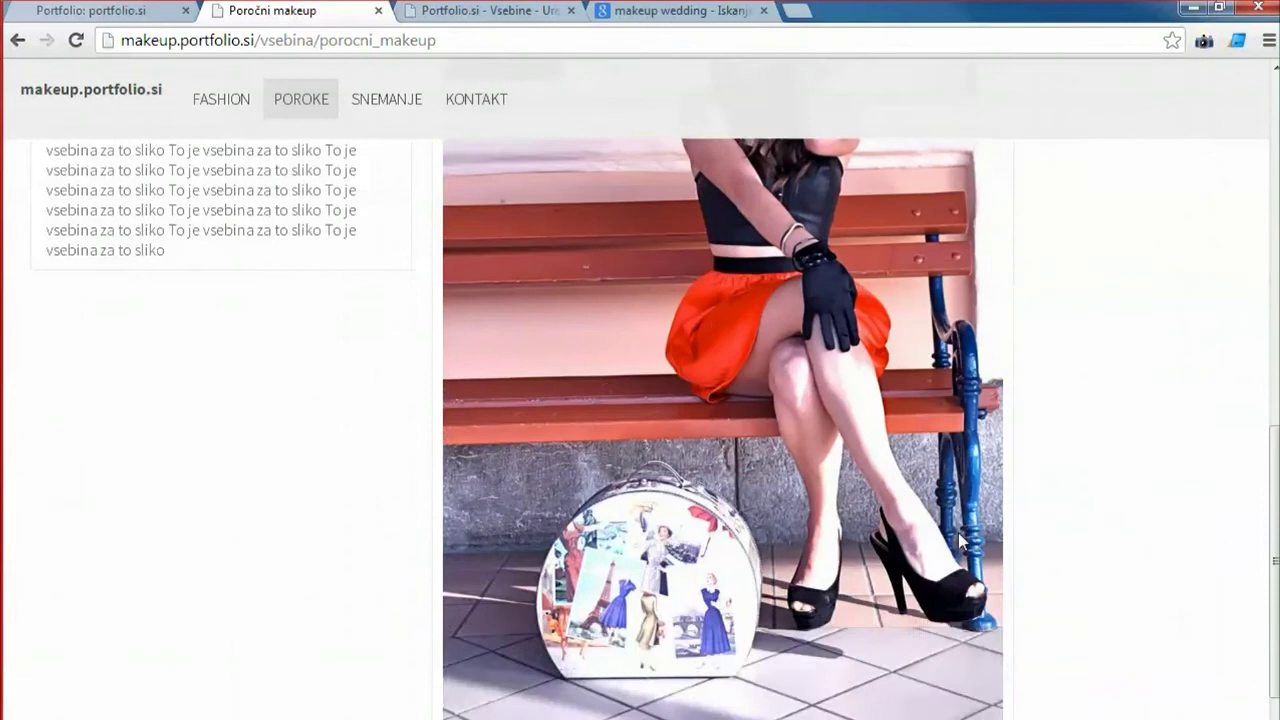
scroll(962, 539, "up", 7)
scroll(962, 539, "up", 1)
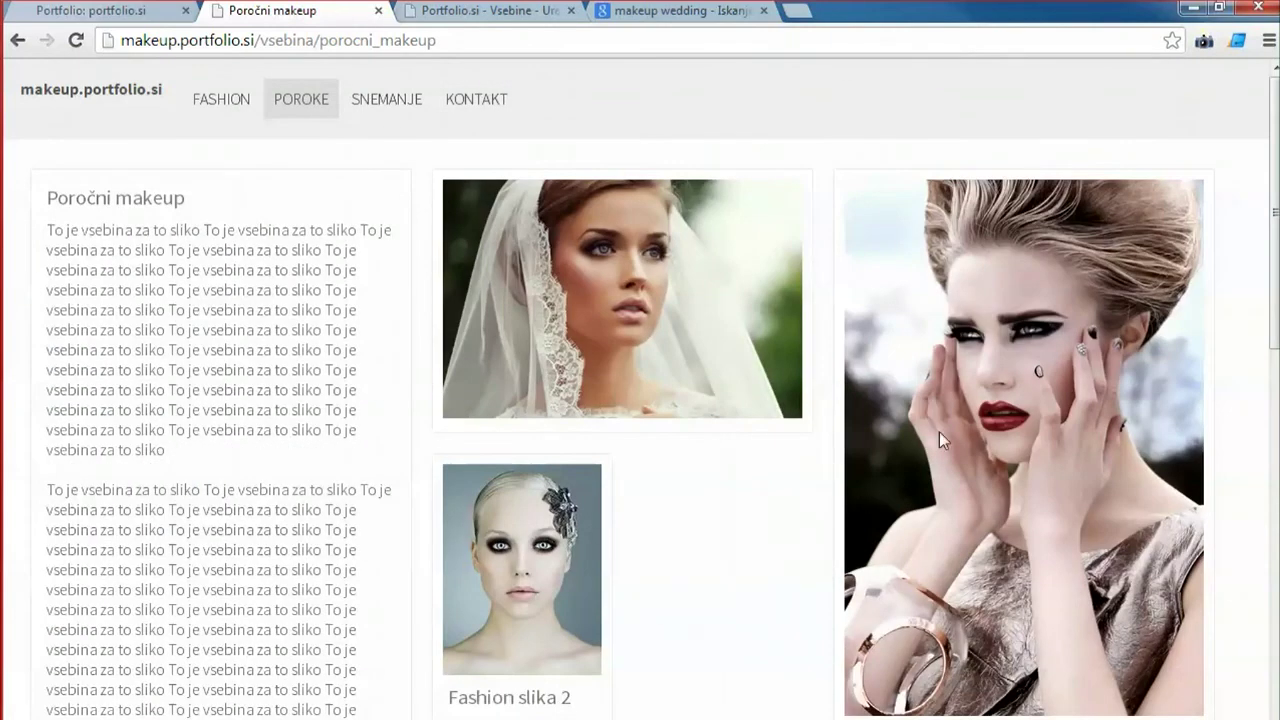
scroll(939, 431, "down", 12)
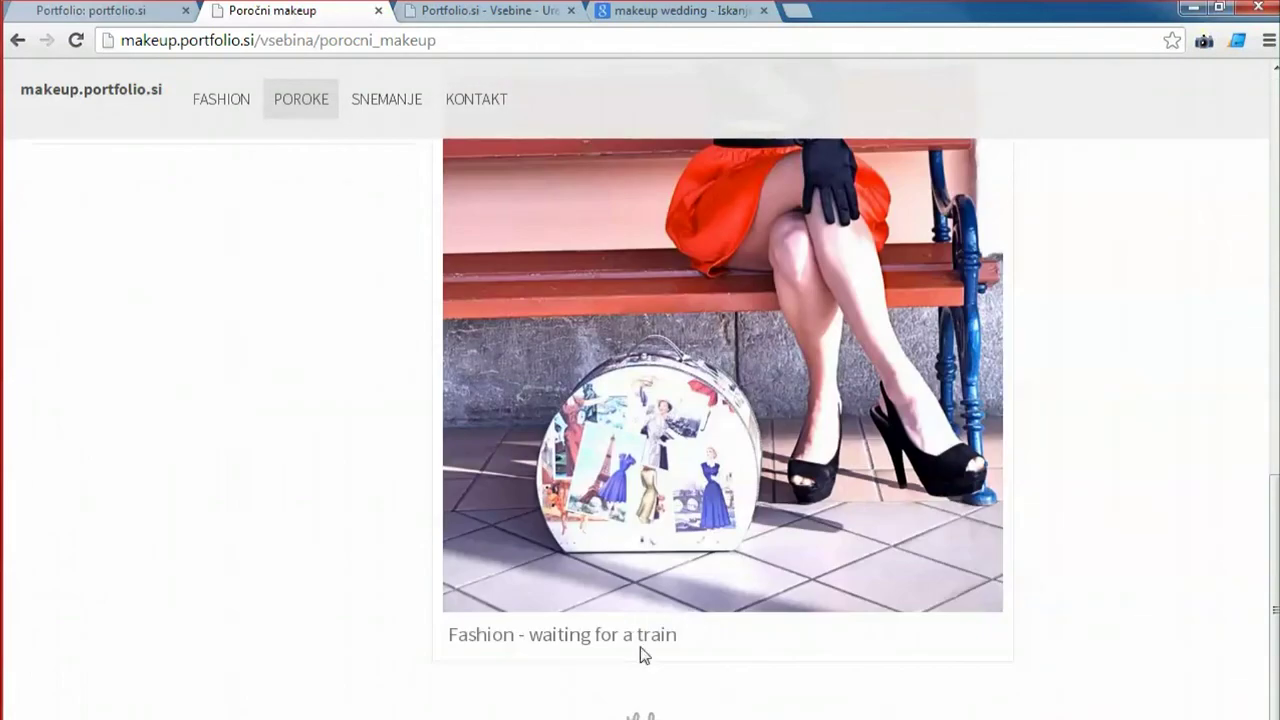
scroll(691, 605, "up", 12)
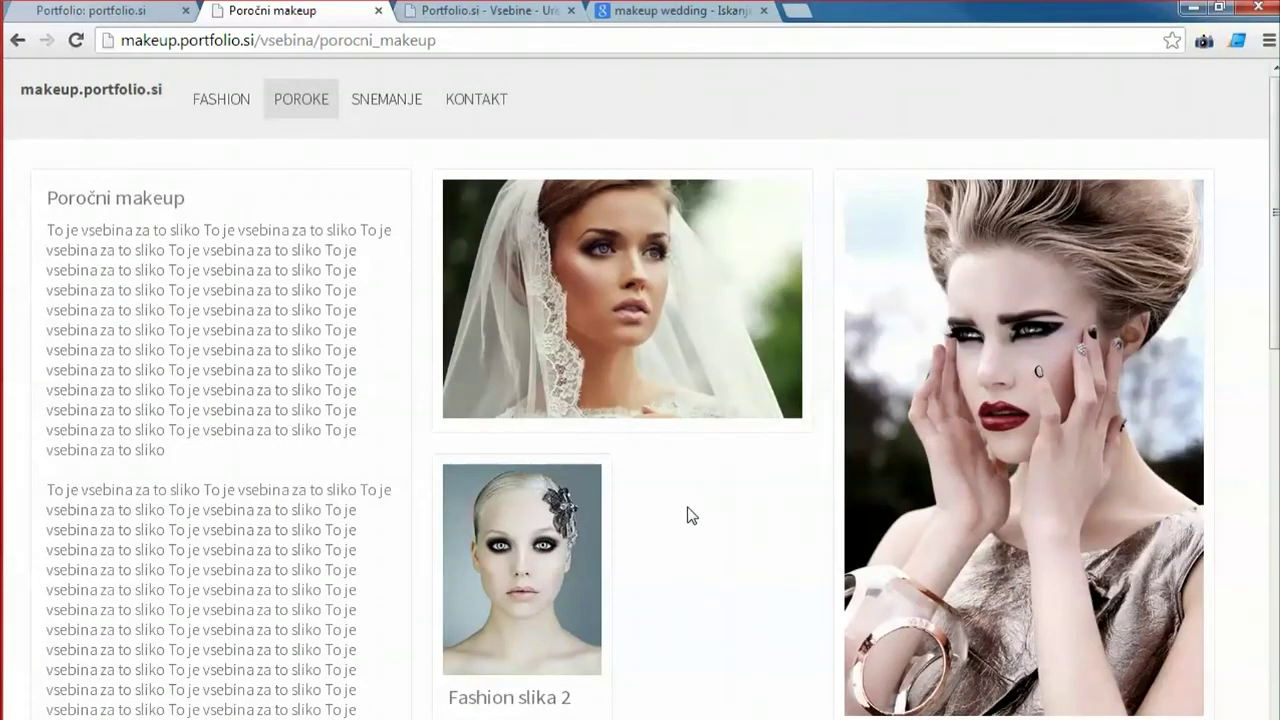
key("ctrl+Tab")
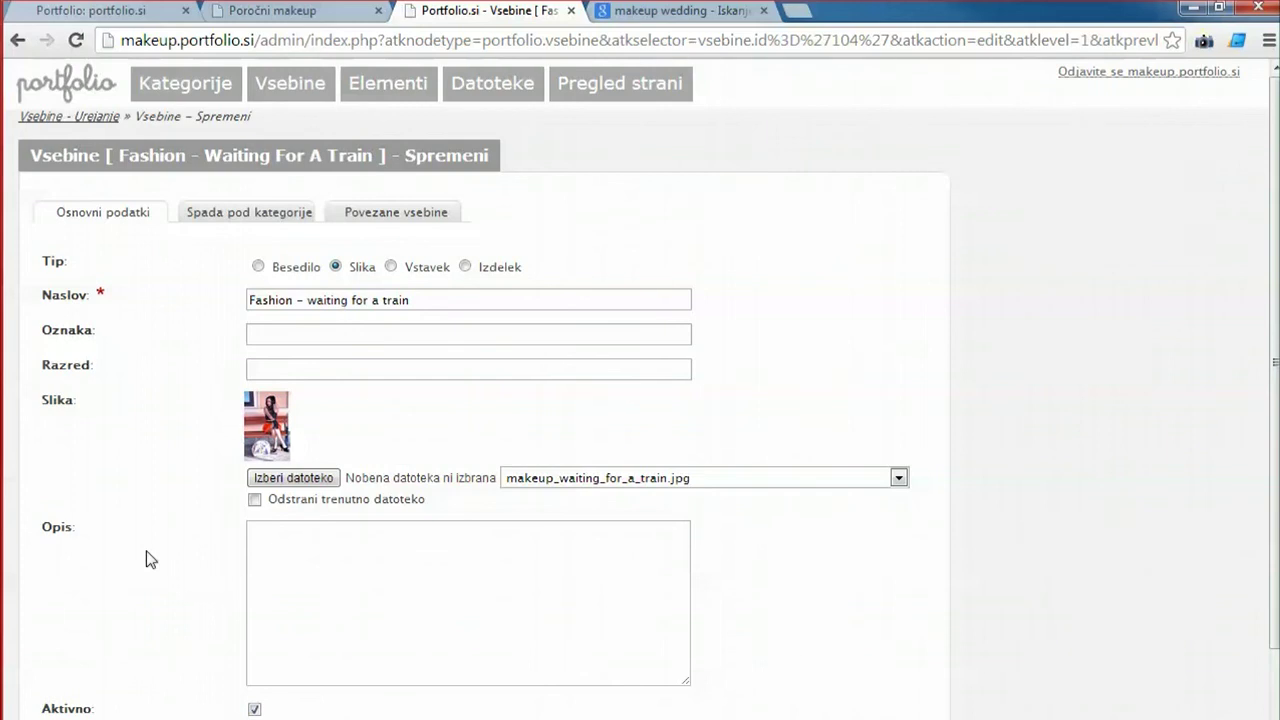
scroll(147, 558, "down", 1)
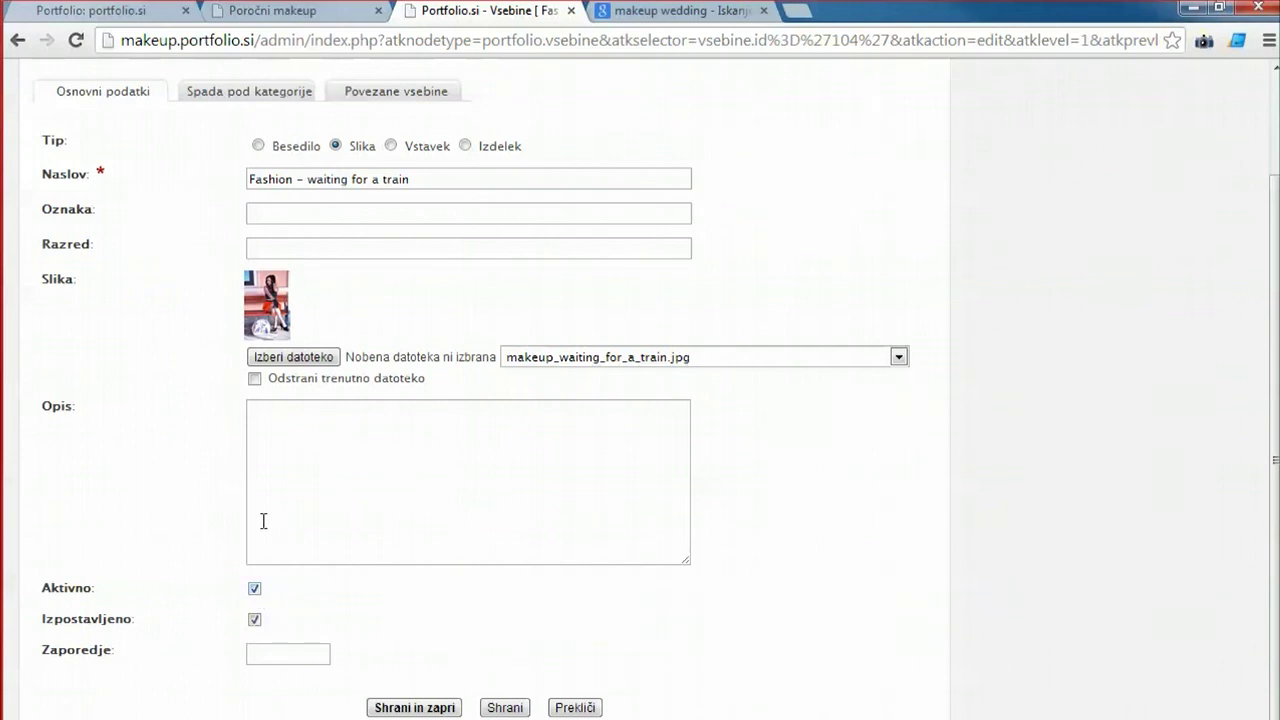
scroll(265, 485, "up", 1)
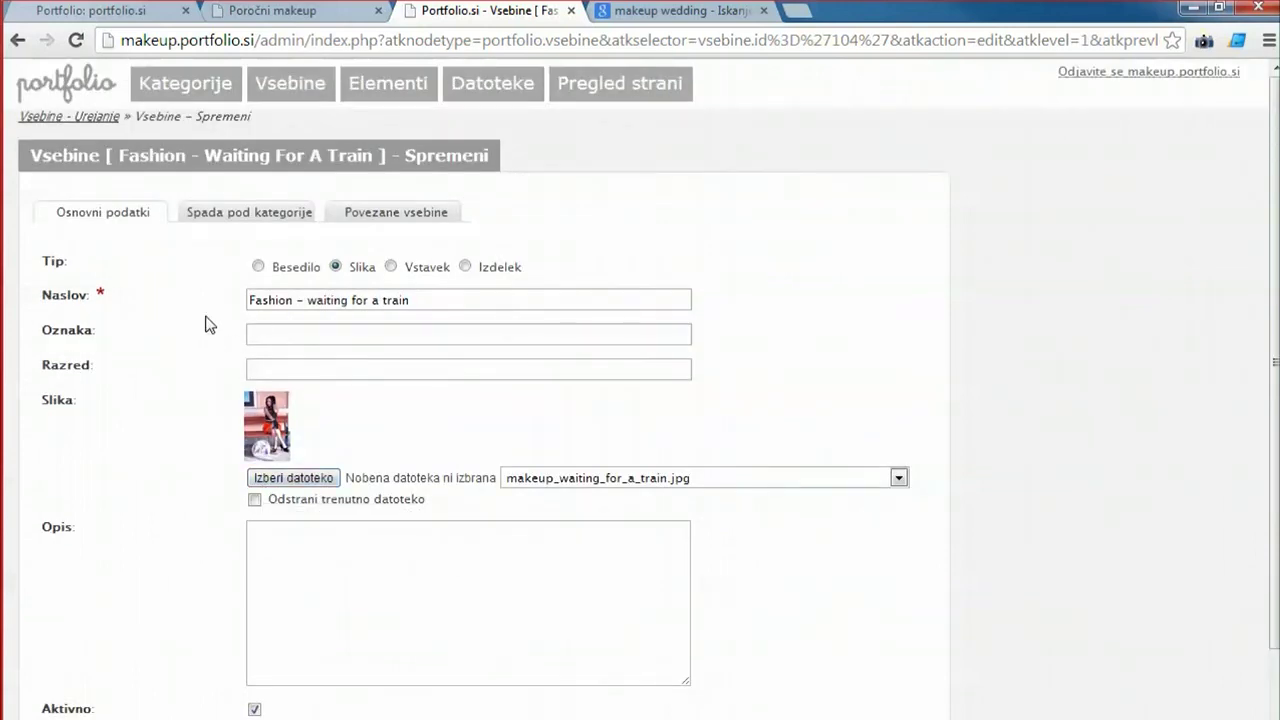
scroll(305, 297, "down", 1)
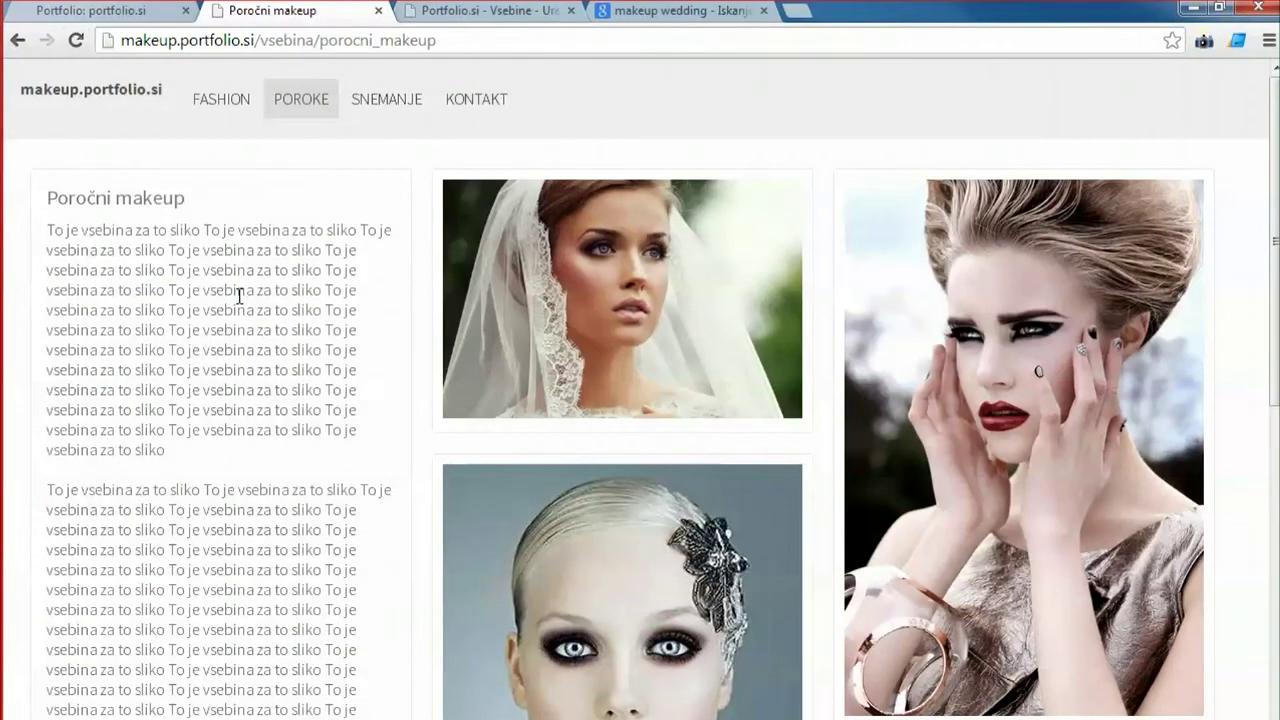
Scroll the Poročni makeup page down to the Fashion – waiting for a train photo and back up.
scroll(220, 330, "down", 2)
scroll(210, 380, "up", 2)
scroll(886, 430, "down", 7)
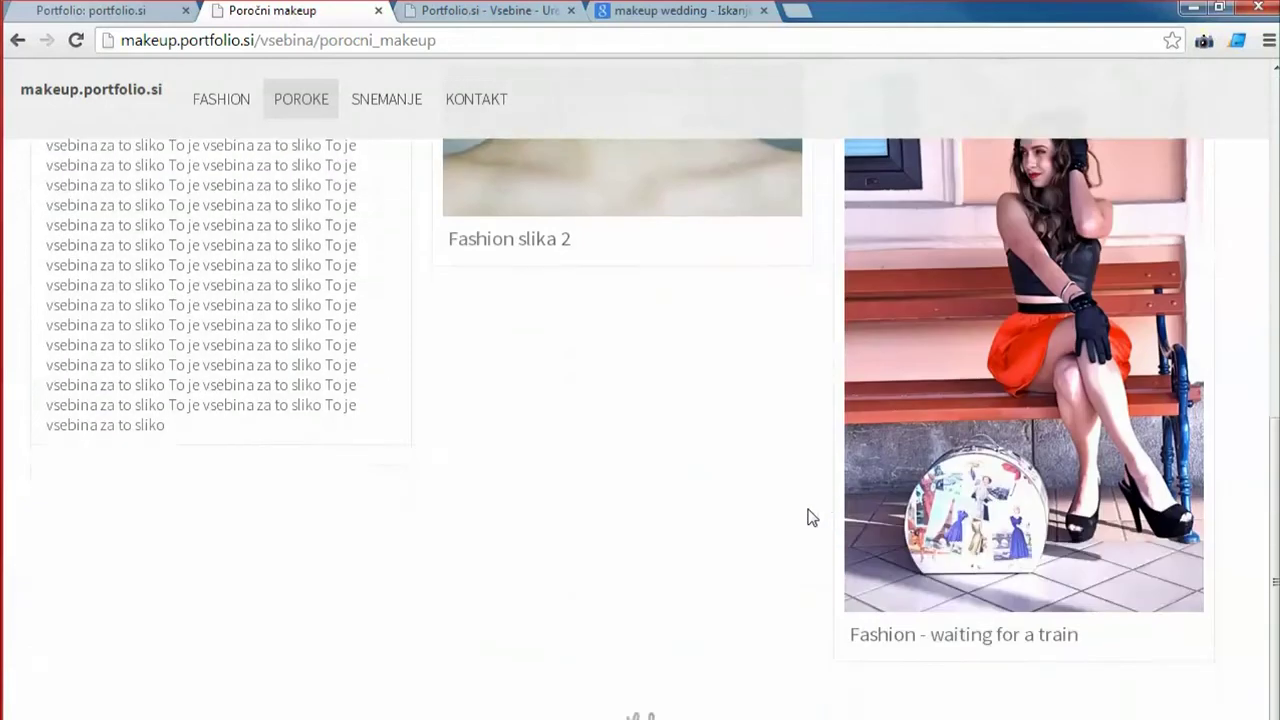
scroll(806, 514, "up", 8)
key("super+Down")
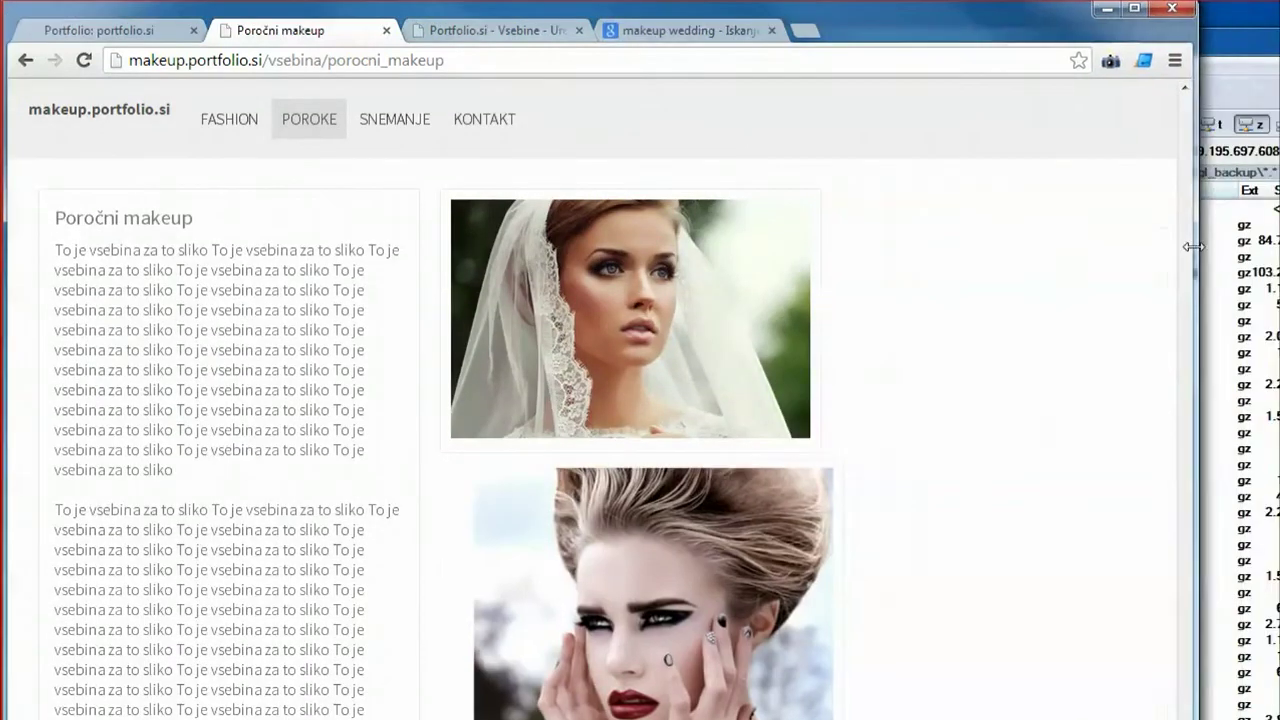
left_click_drag(1193, 246, 481, 205)
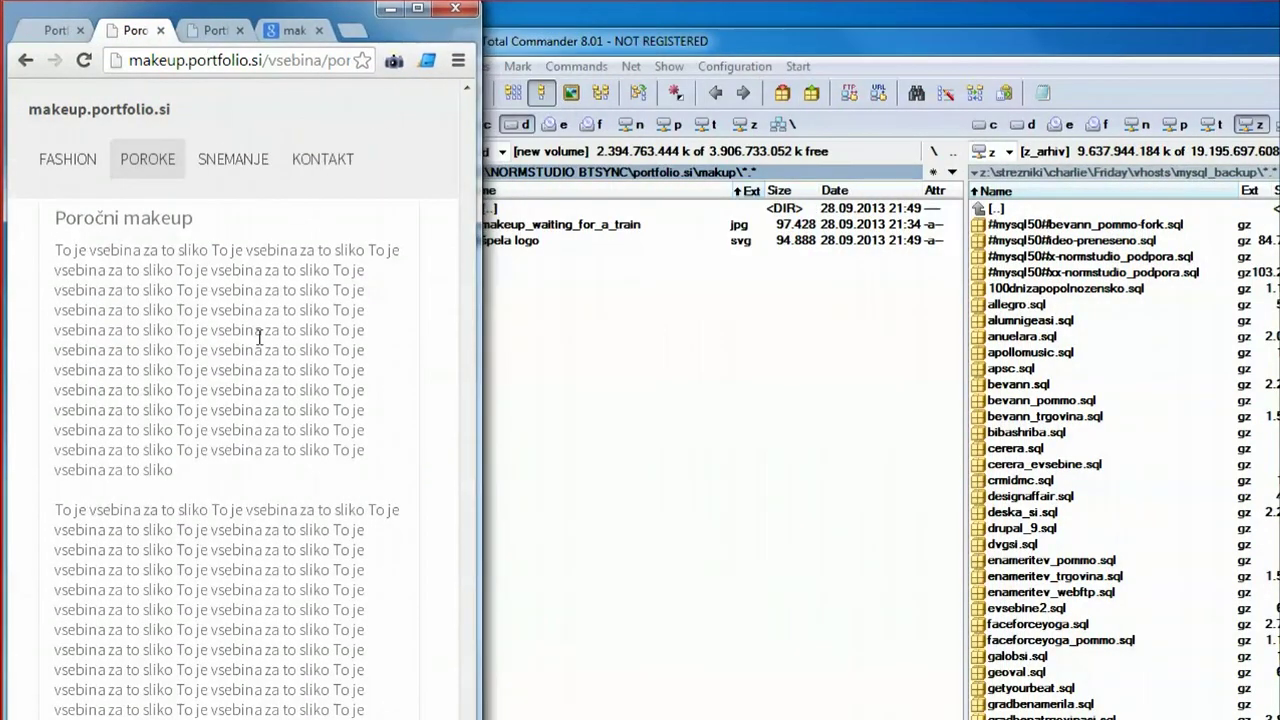
scroll(300, 395, "down", 15)
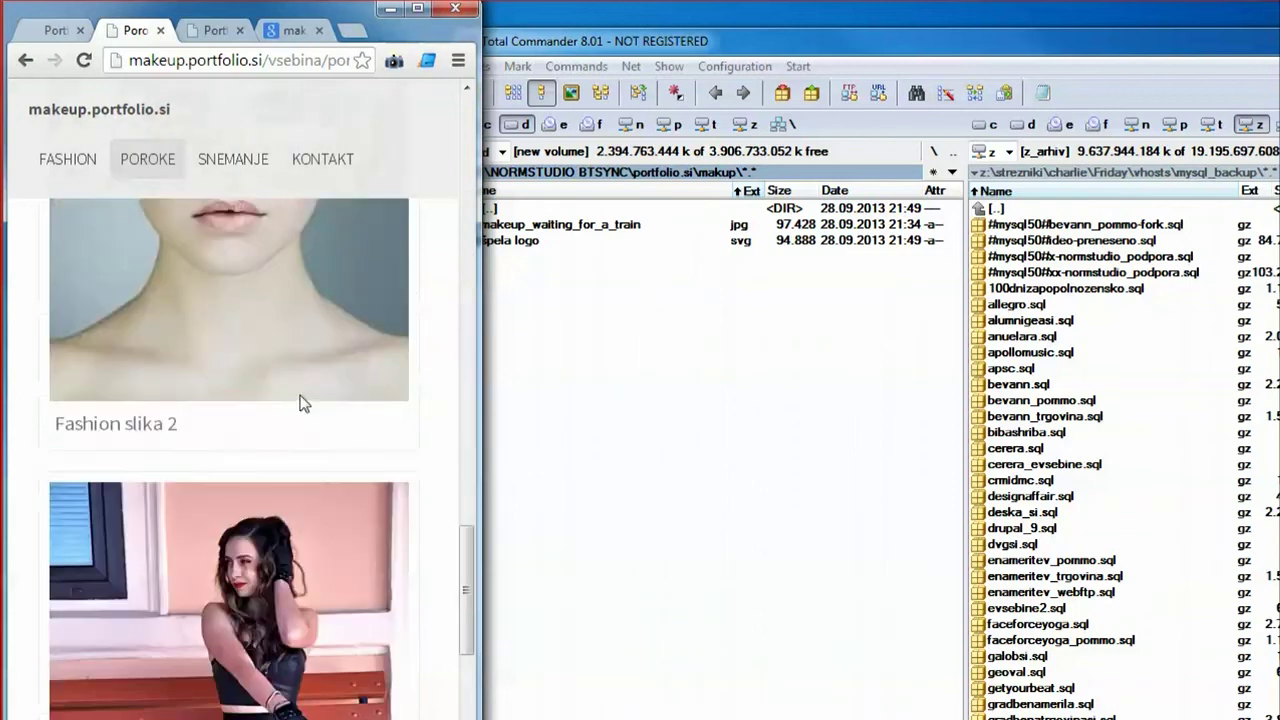
scroll(304, 400, "down", 3)
scroll(313, 403, "up", 16)
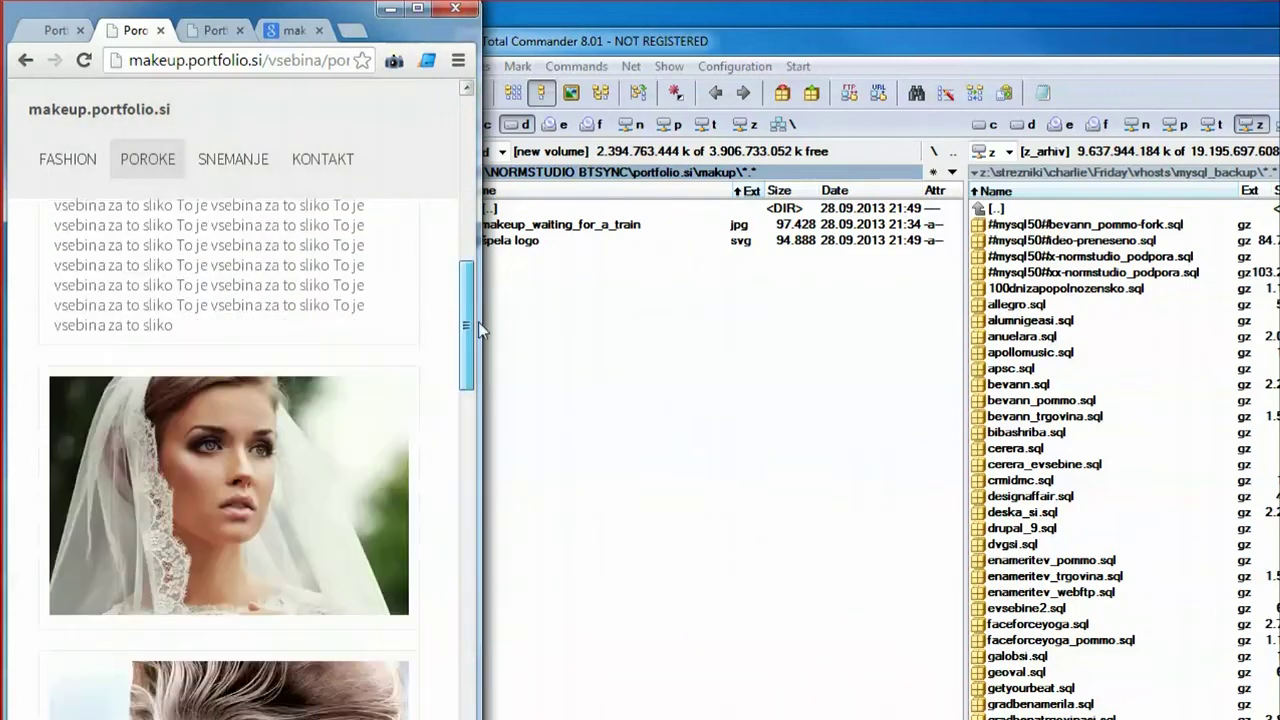
left_click_drag(478, 322, 468, 346)
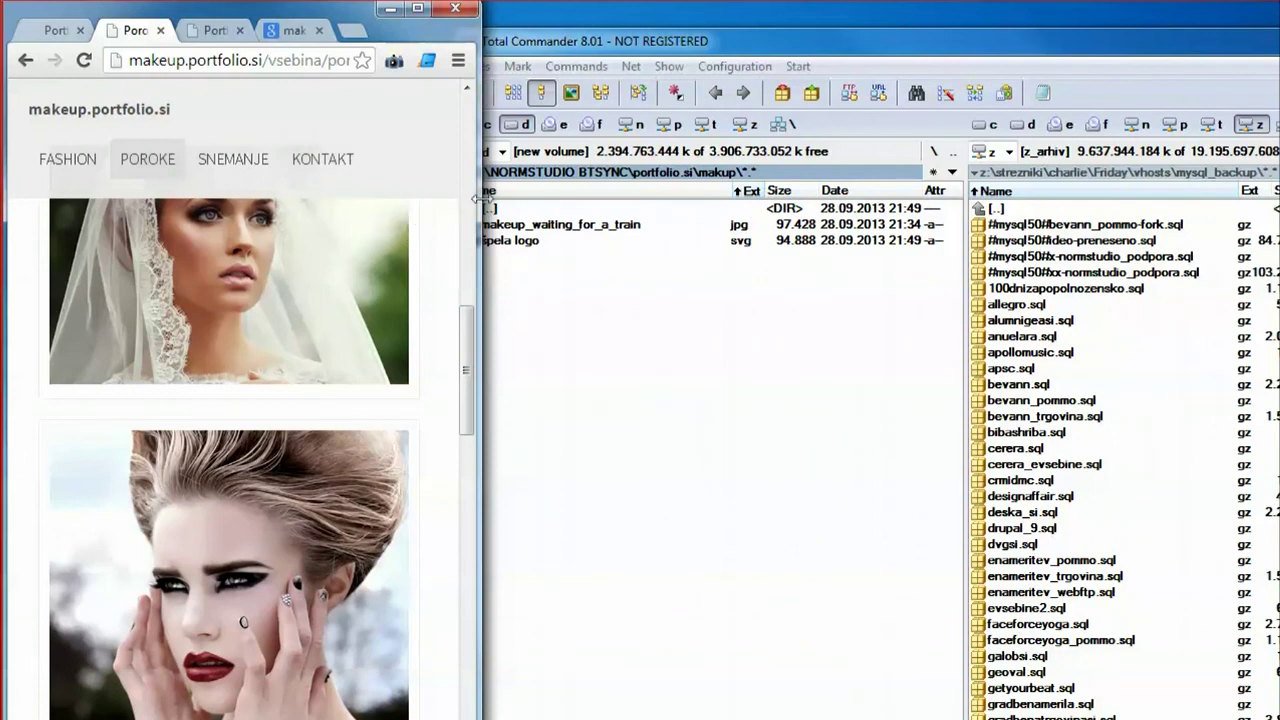
left_click_drag(481, 200, 877, 205)
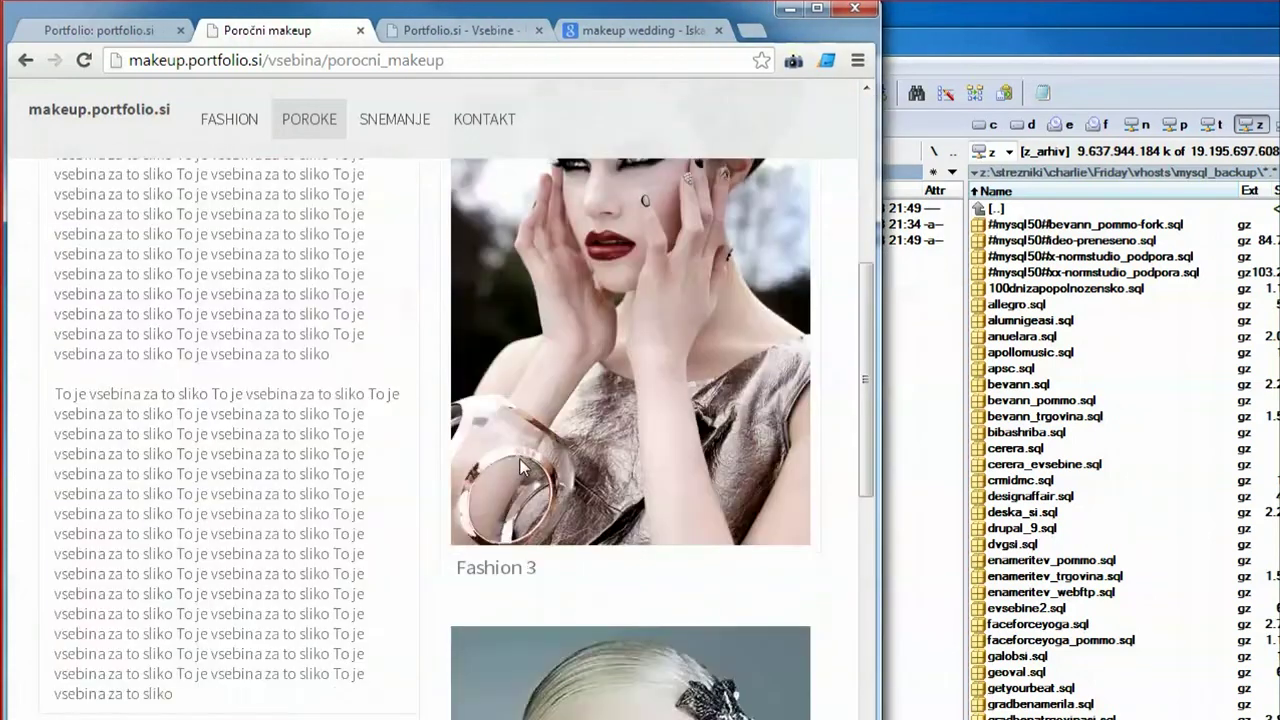
scroll(525, 465, "up", 10)
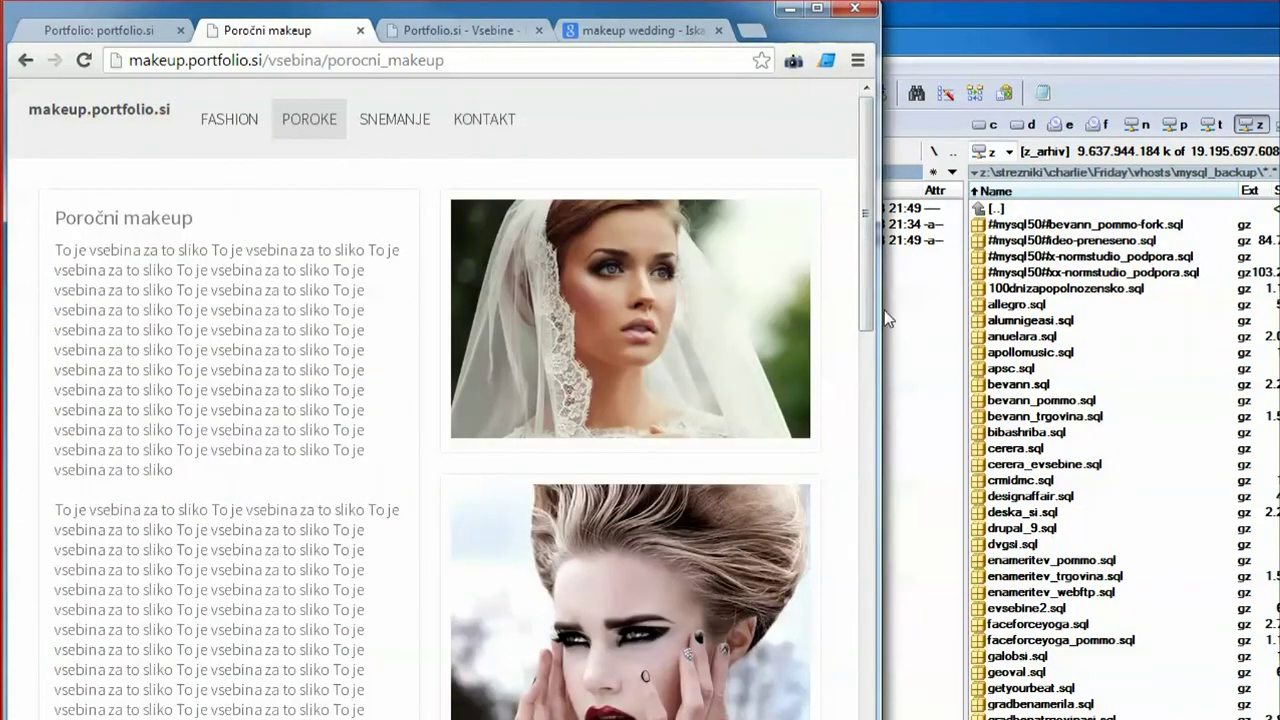
left_click_drag(880, 310, 1279, 302)
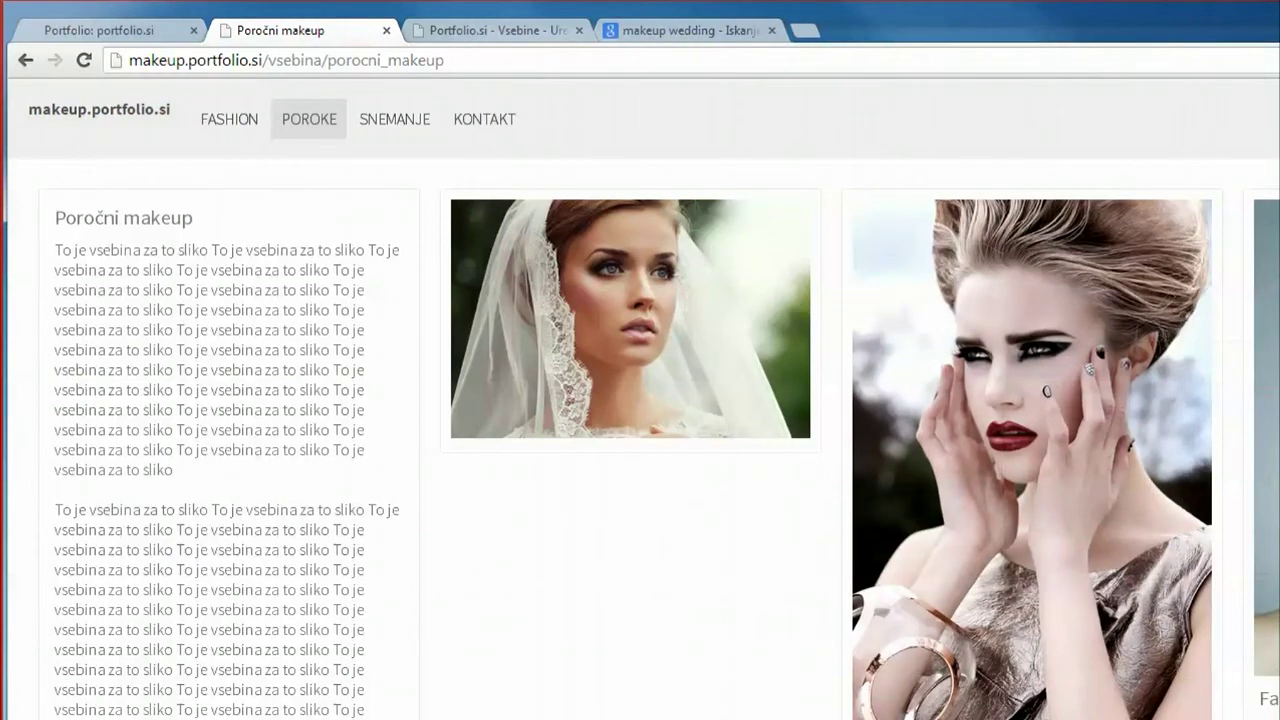
left_click_drag(1279, 463, 1255, 450)
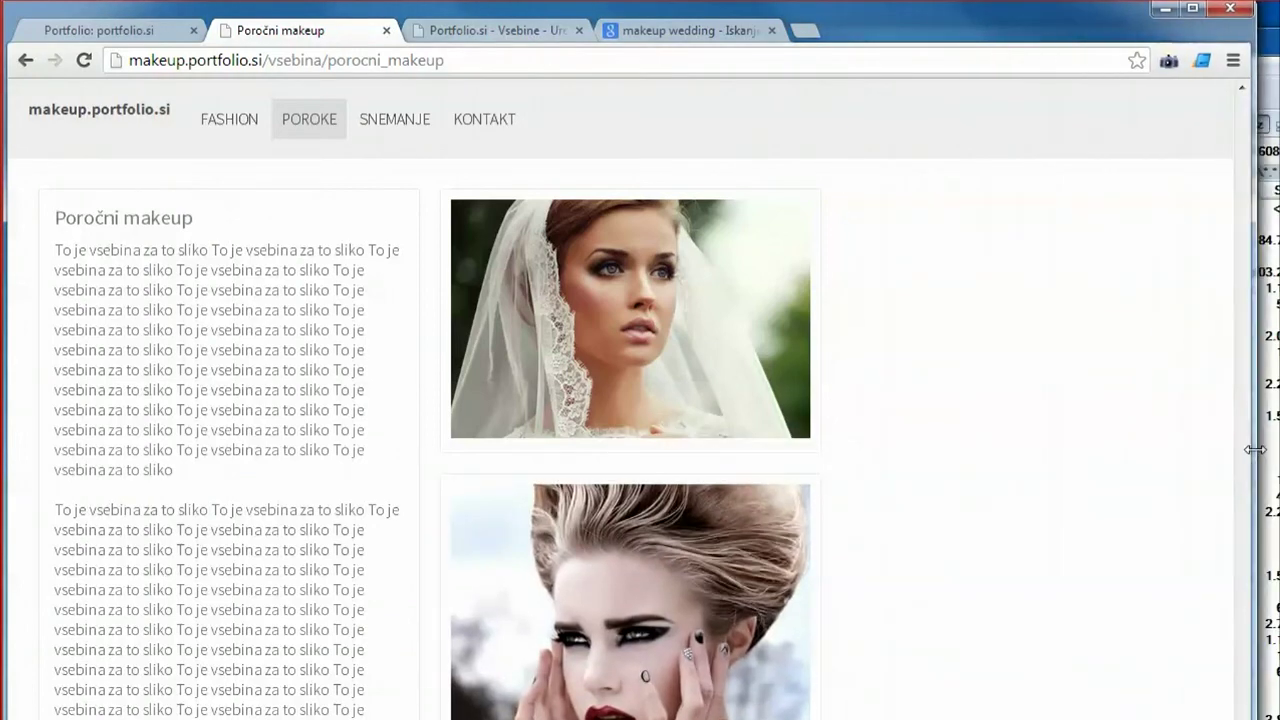
key("super+Up")
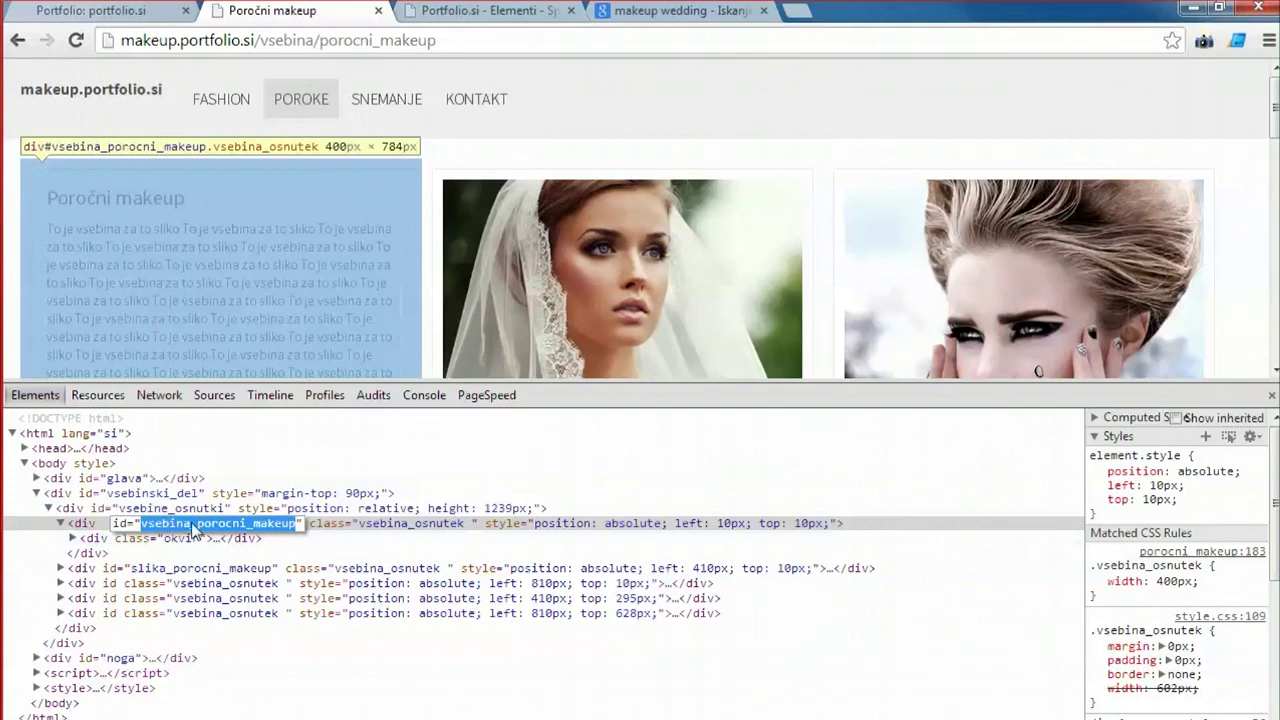
Bring up the admin edit form for the CSS element.
left_click(474, 10)
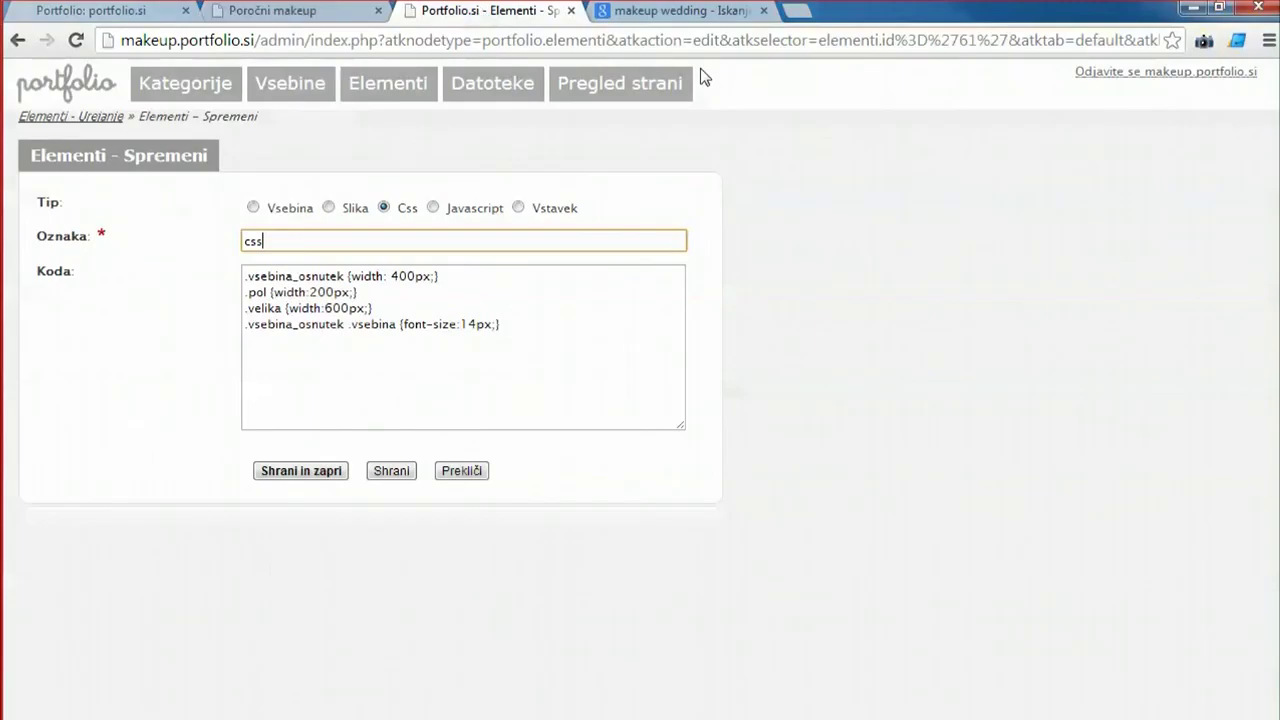
Add a new #vsebina_porocni_makeup rule block to the CSS code.
left_click(352, 362)
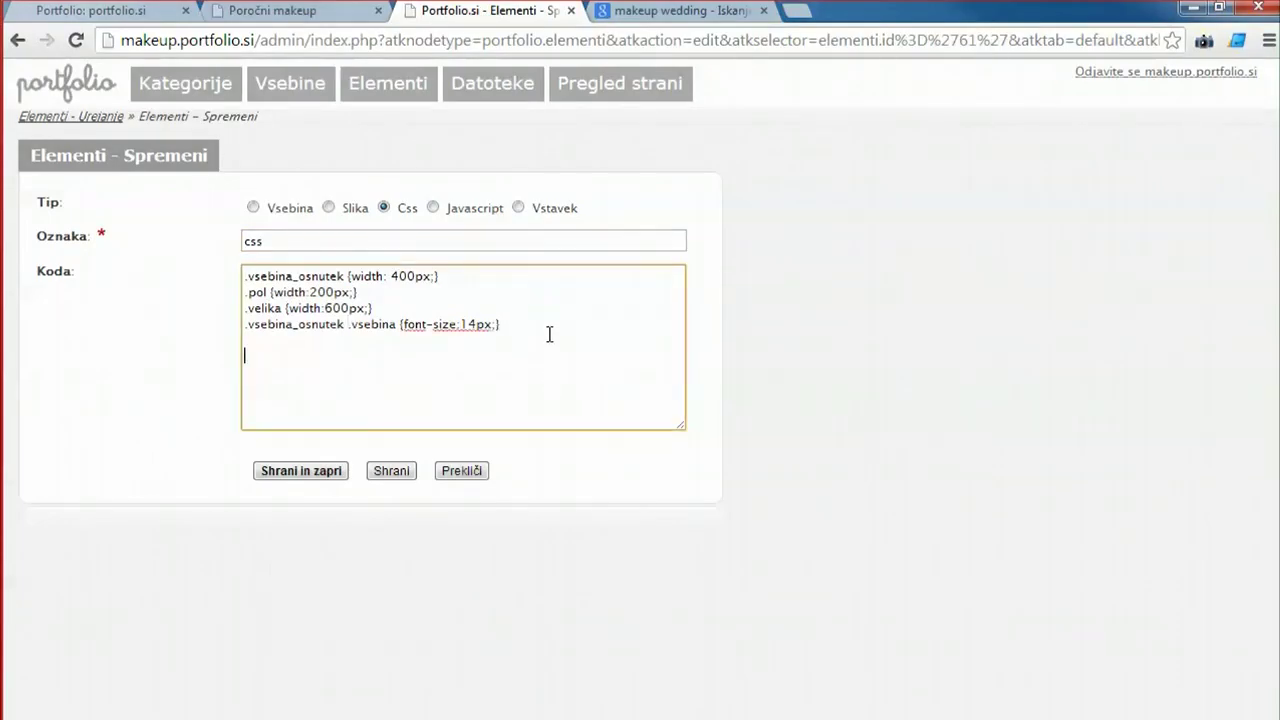
key("Home")
key("Return")
key("Return")
type("vsebina_porocni_makeup")
type("{}")
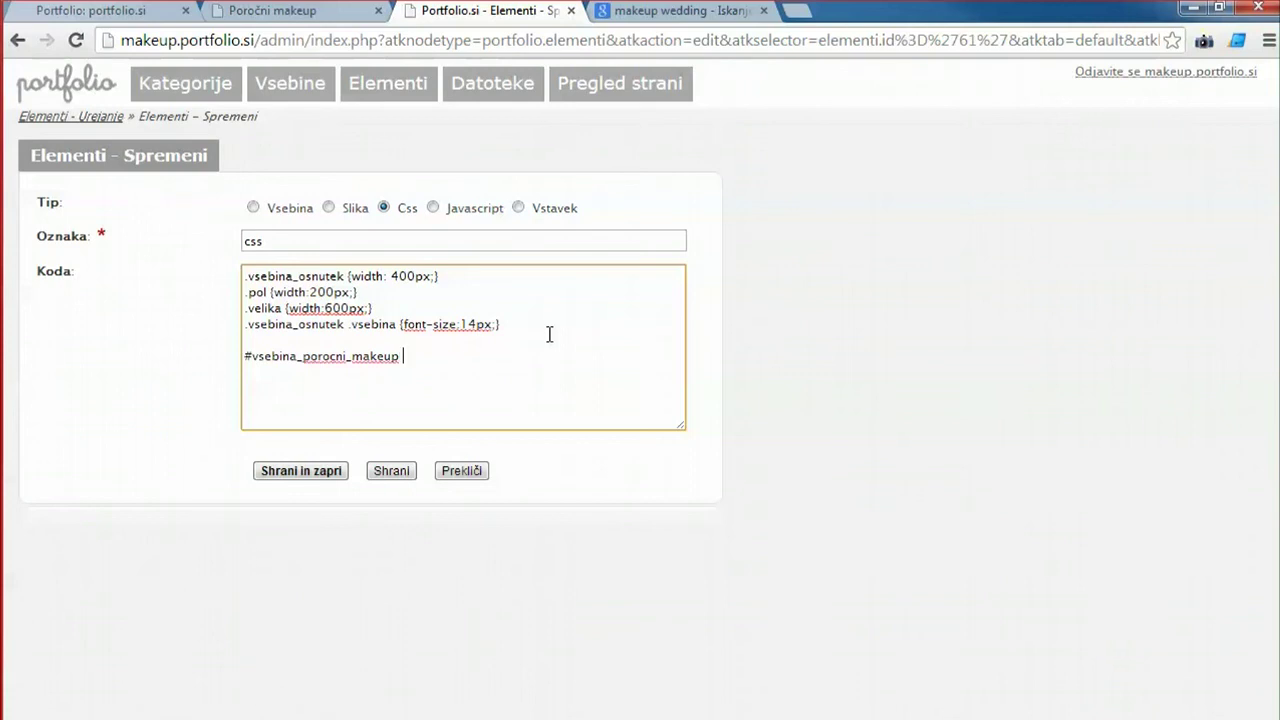
key("Return")
key("Tab")
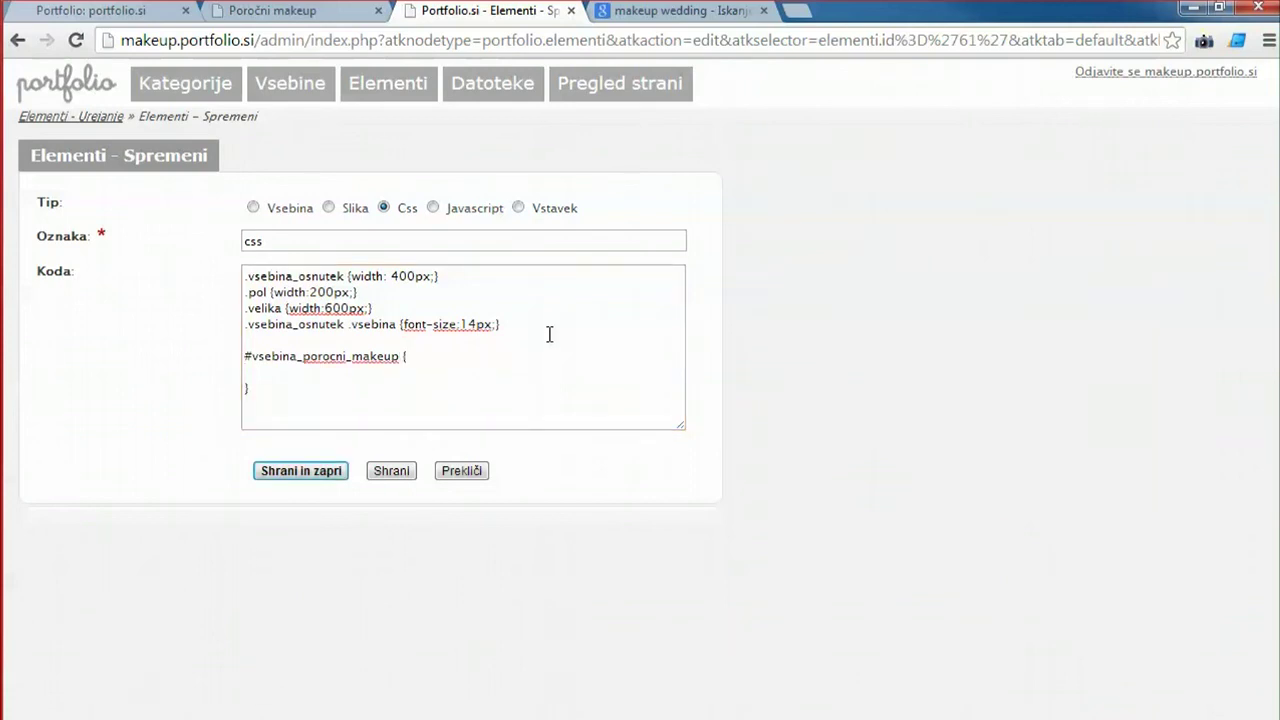
Give the rule background-color #ff8866, save, and view the orange text box.
left_click(358, 372)
type("bac")
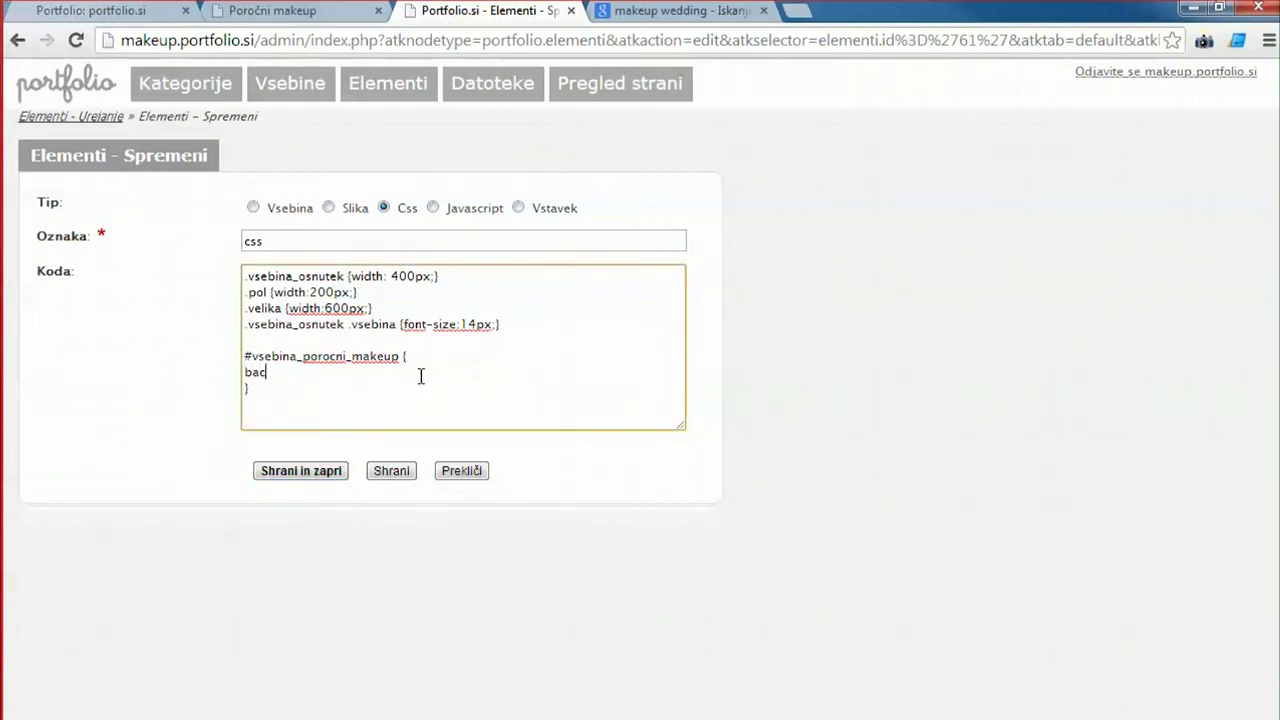
type("kgroun")
key("BackSpace")
type("d:color:")
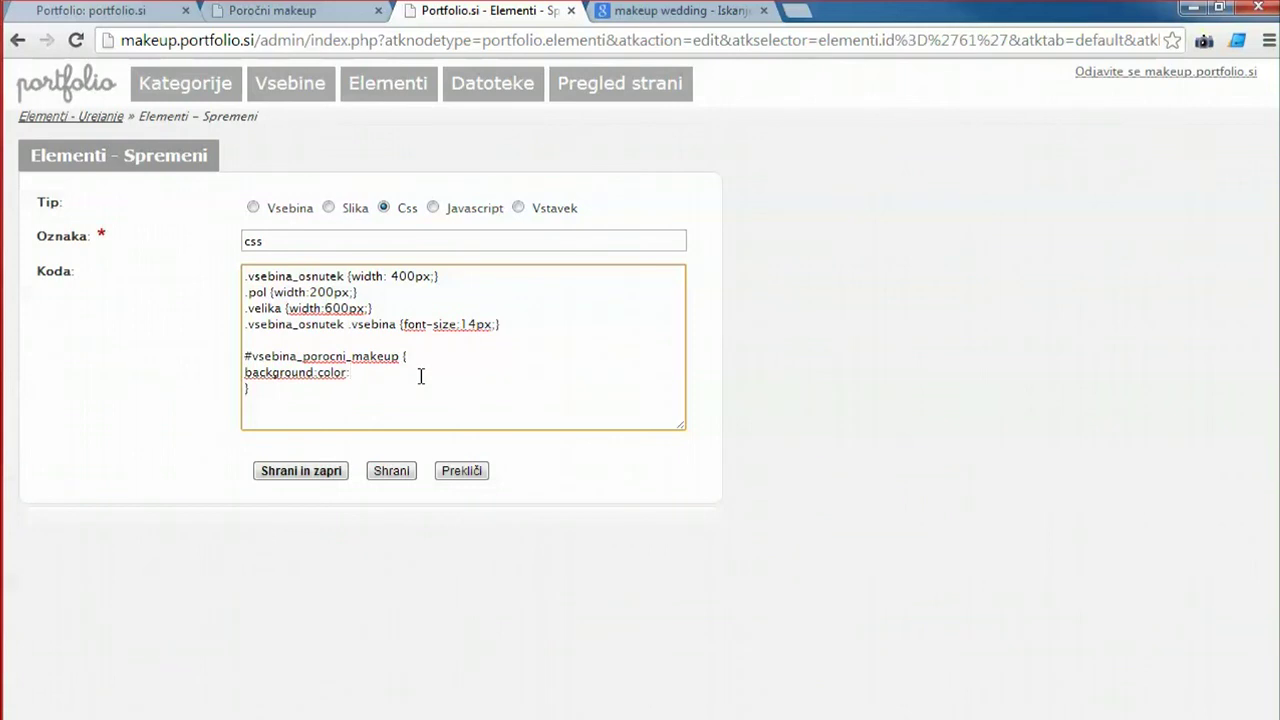
key("Left")
key("Left")
key("Left")
key("Left")
key("BackSpace")
type("-")
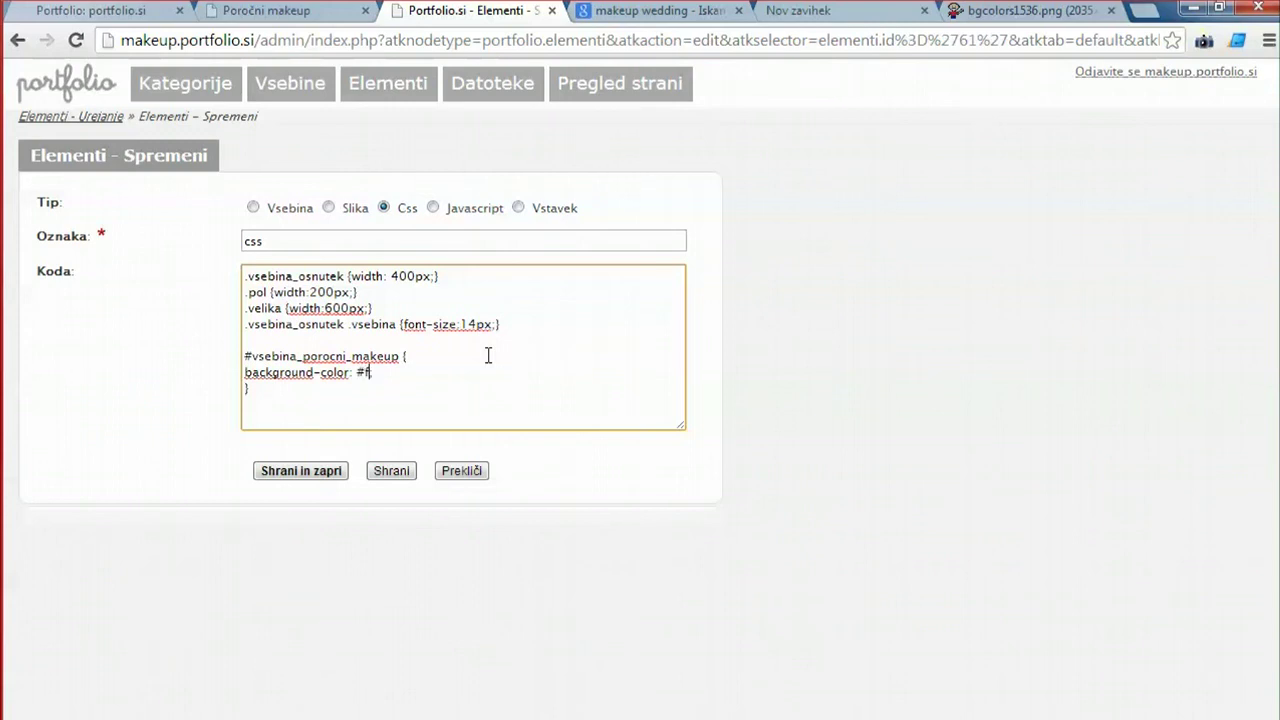
type("66;")
left_click(391, 470)
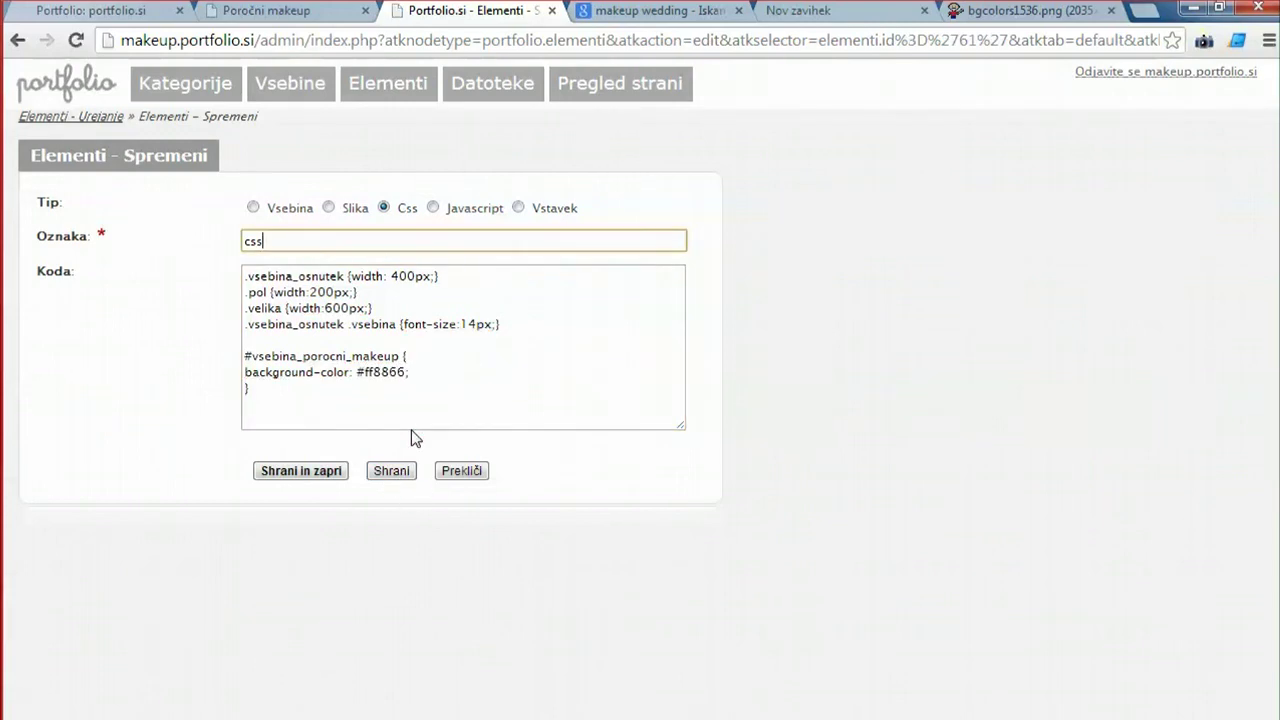
left_click(265, 10)
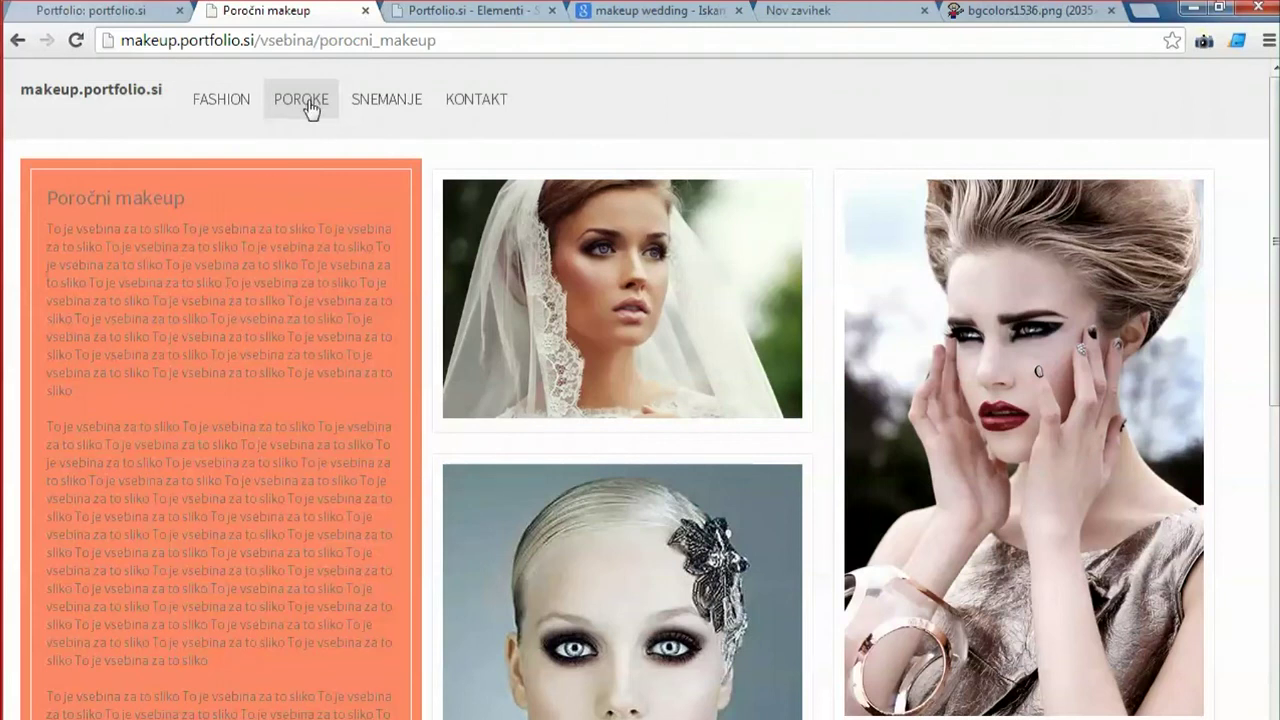
Inspect the bride image and compare the slika_porocni_makeup and vsebina_porocni_makeup divs in Elements.
right_click(563, 180)
left_click(651, 394)
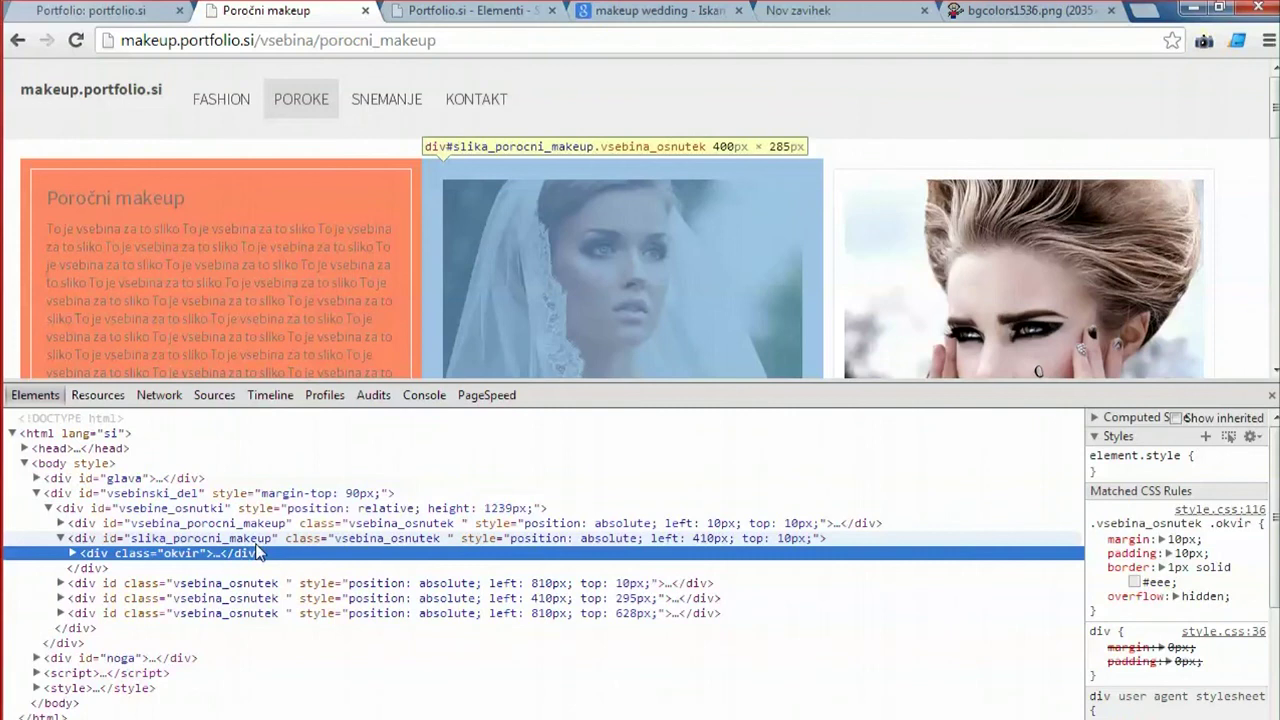
left_click(172, 540)
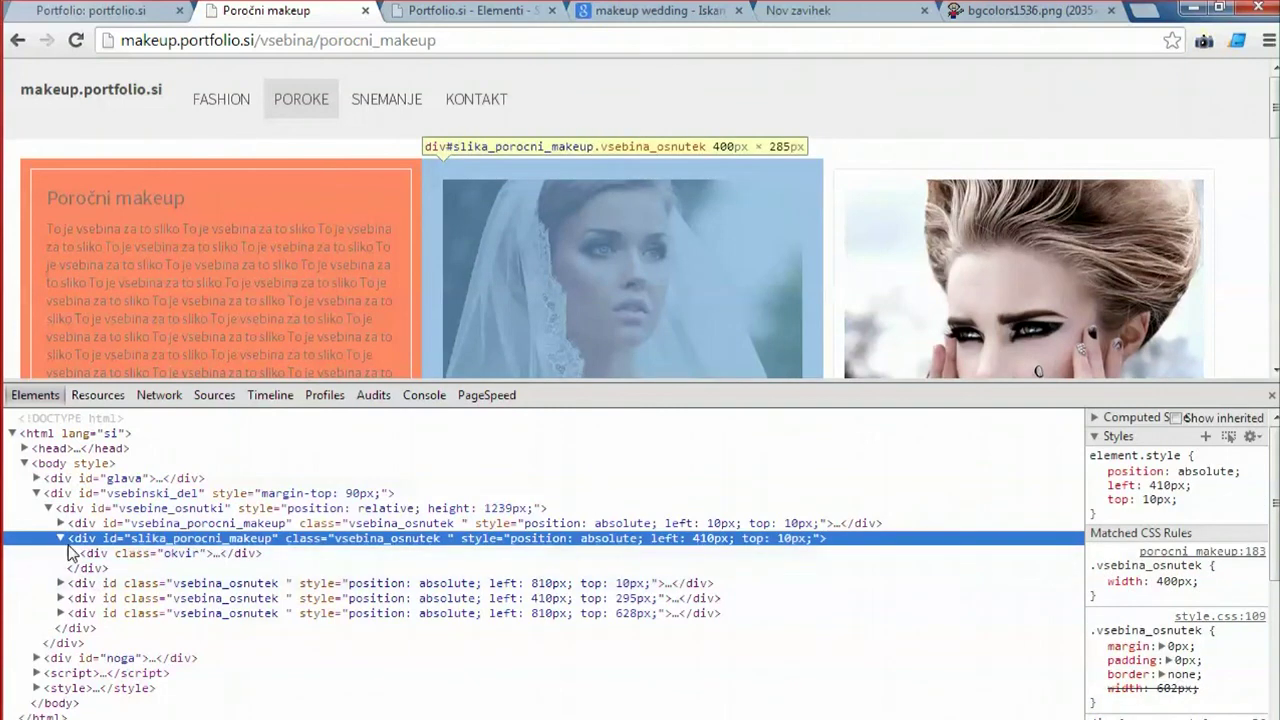
left_click(60, 538)
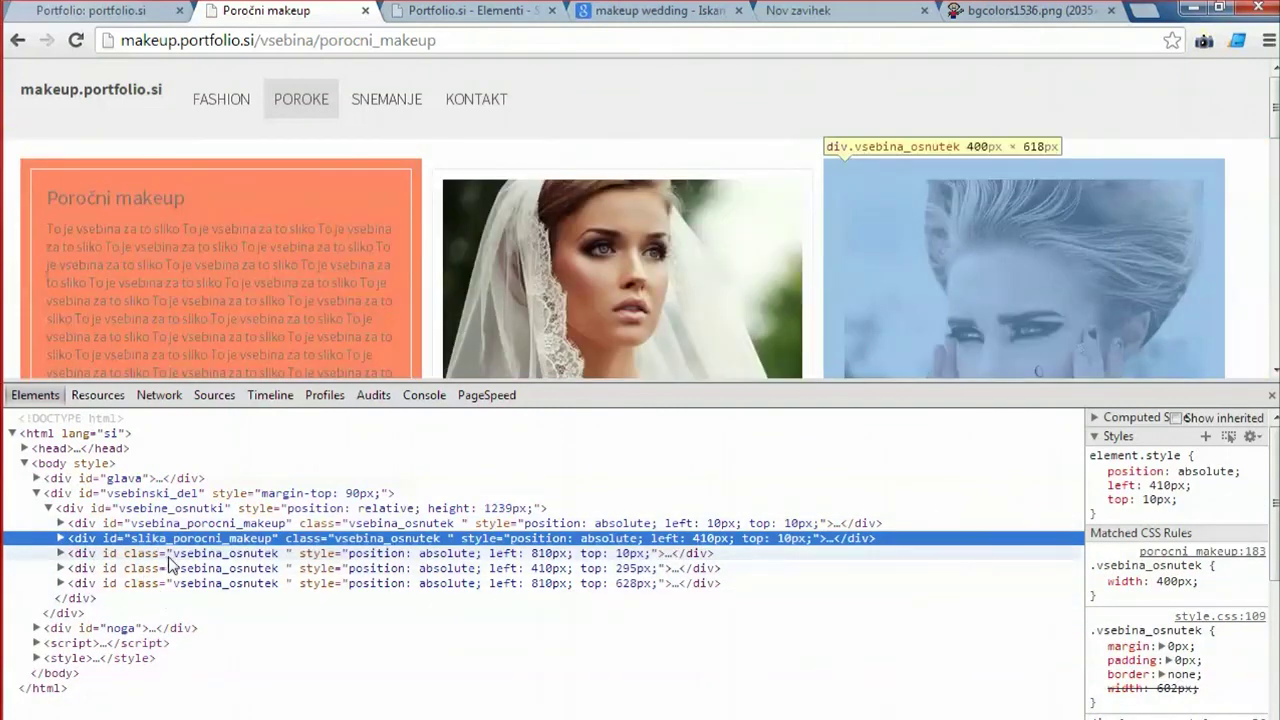
left_click(160, 525)
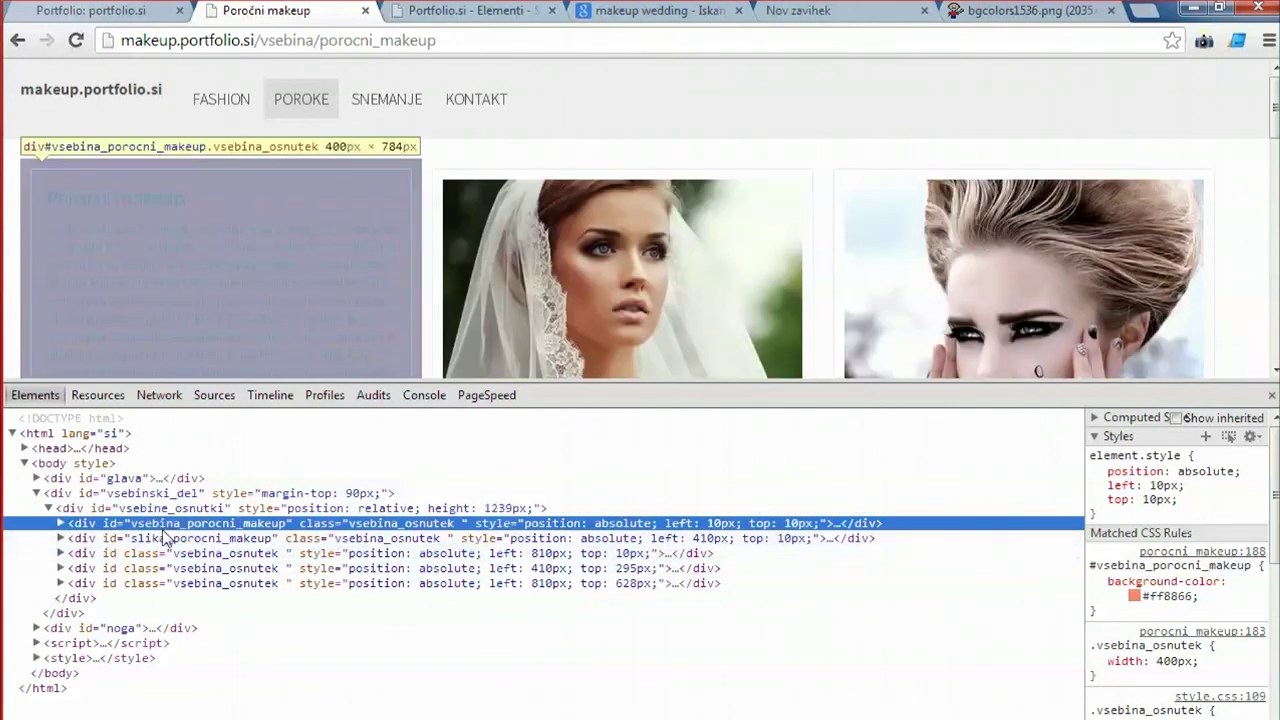
left_click(160, 540)
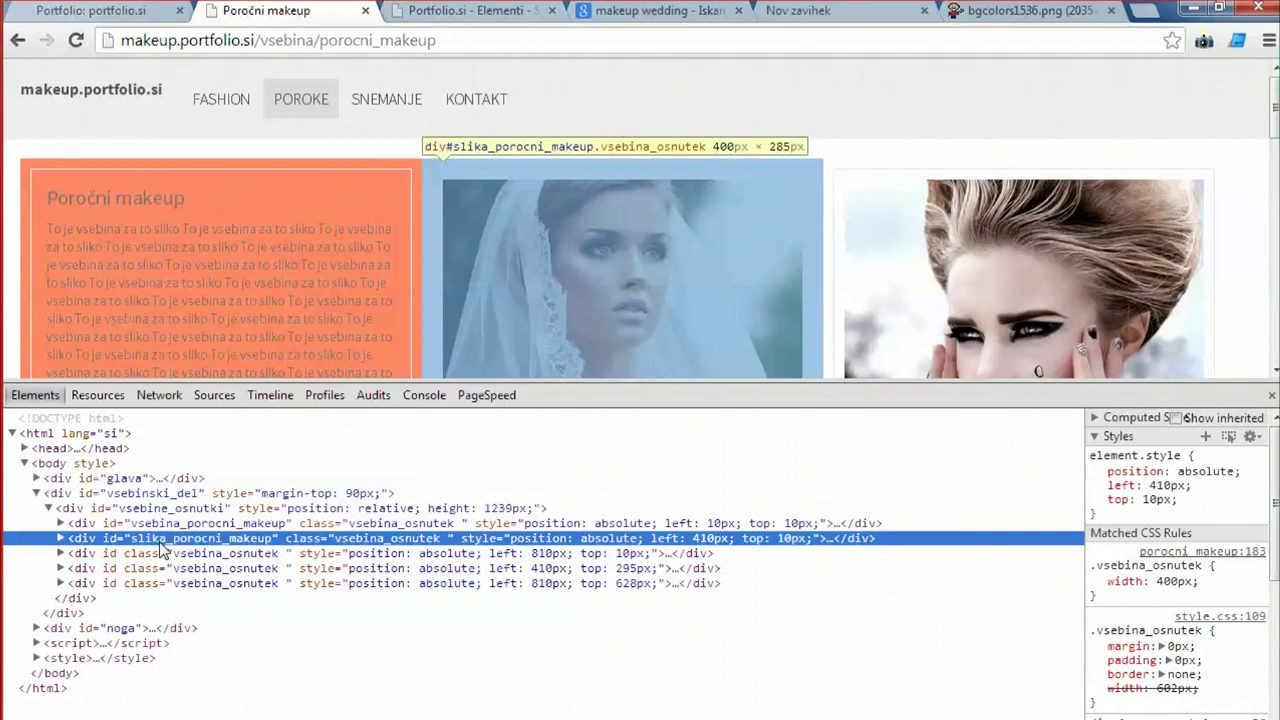
Duplicate the #vsebina_porocni_makeup rule and rename the copy's selector to #slika_porocni_makeup.
key("ctrl+Tab")
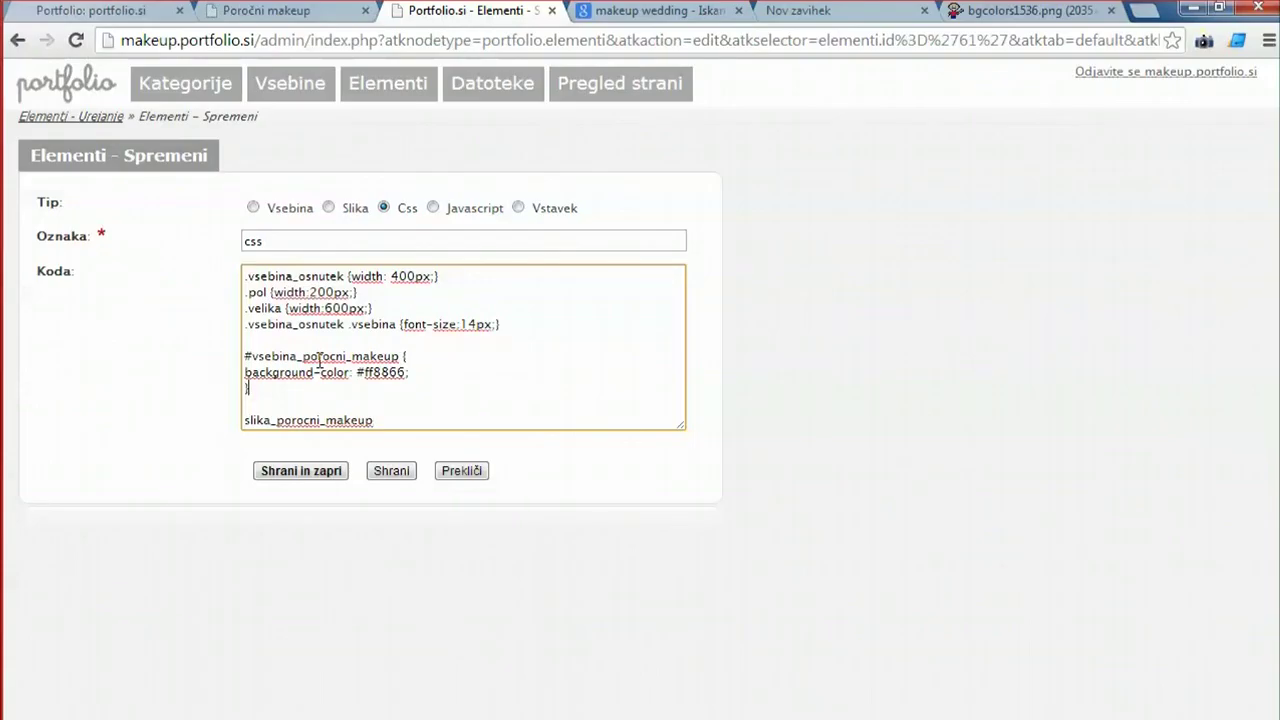
key("Home")
key("shift+Down")
key("shift+Down")
key("shift+Down")
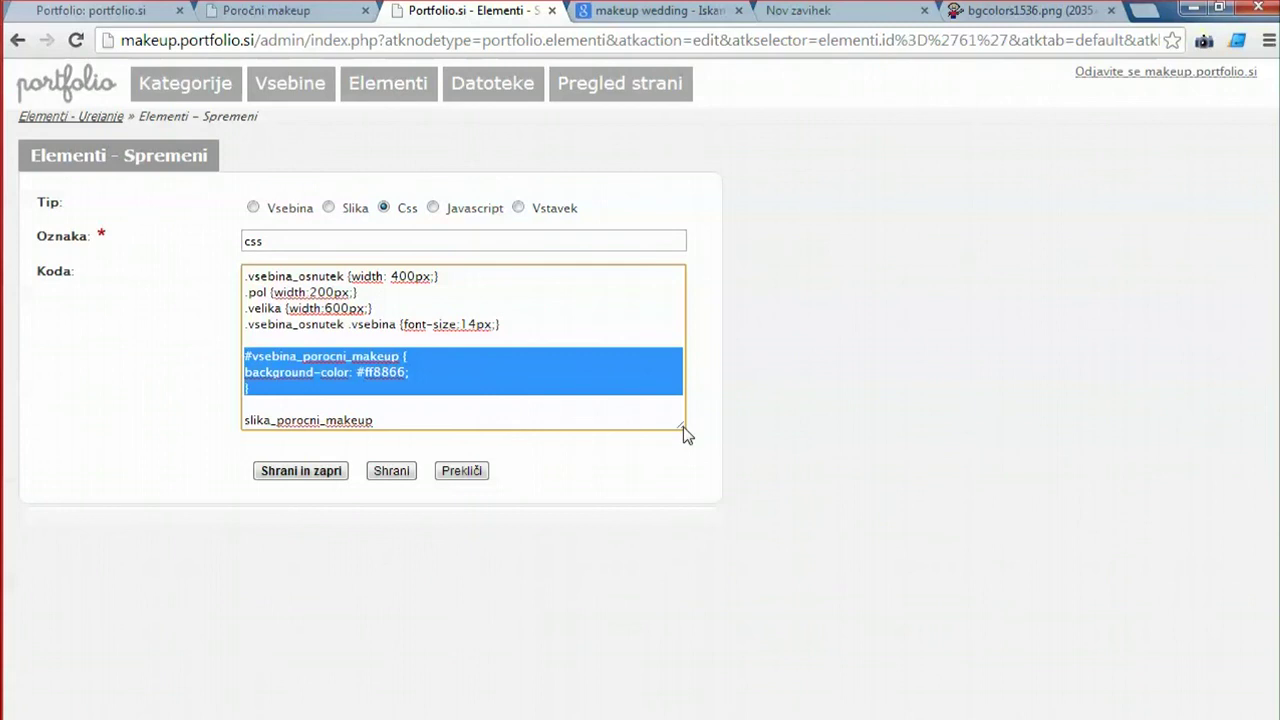
left_click_drag(686, 434, 897, 632)
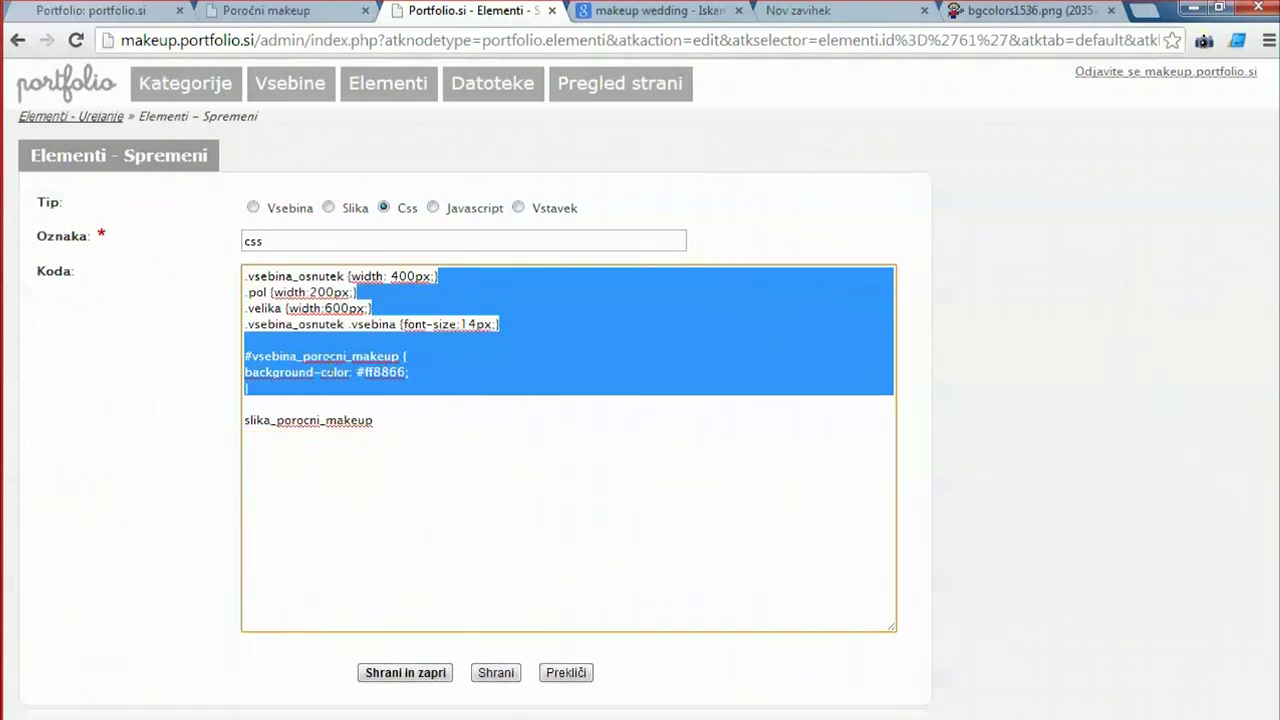
left_click(278, 372)
left_click_drag(249, 390, 237, 358)
key("ctrl+c")
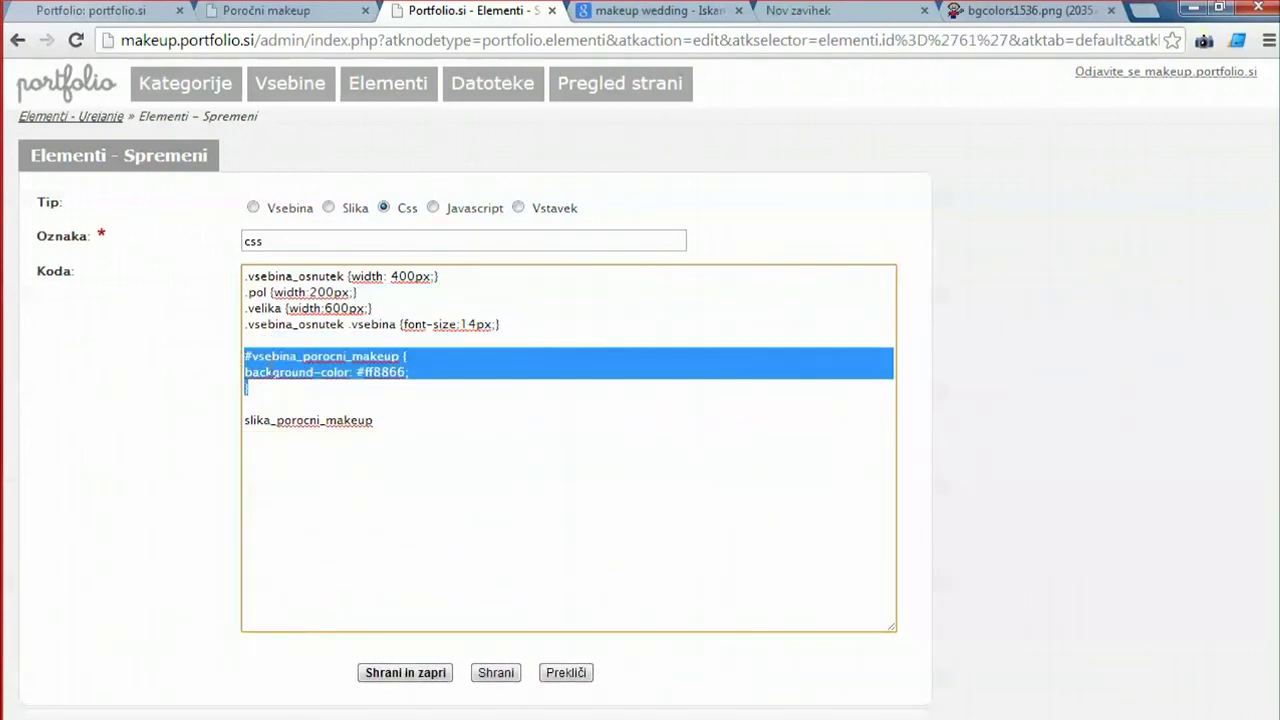
left_click(287, 398)
key("Return")
key("ctrl+v")
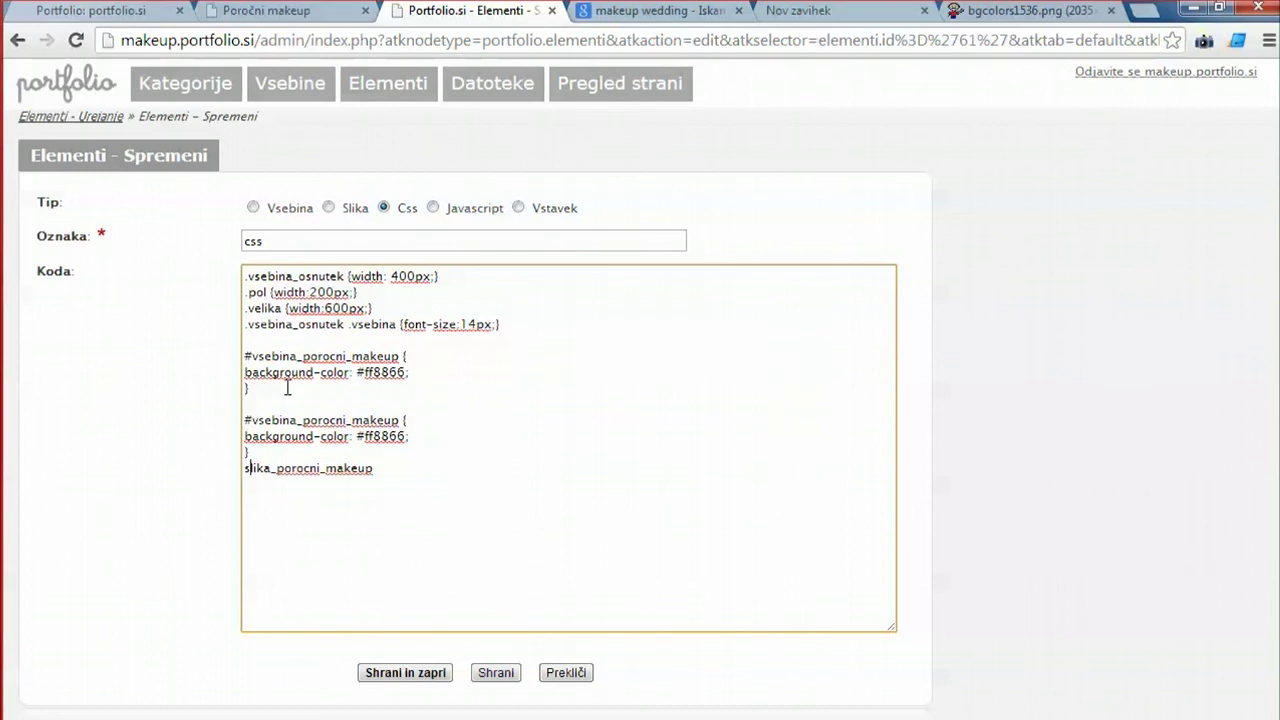
double_click(296, 462)
key("ctrl+x")
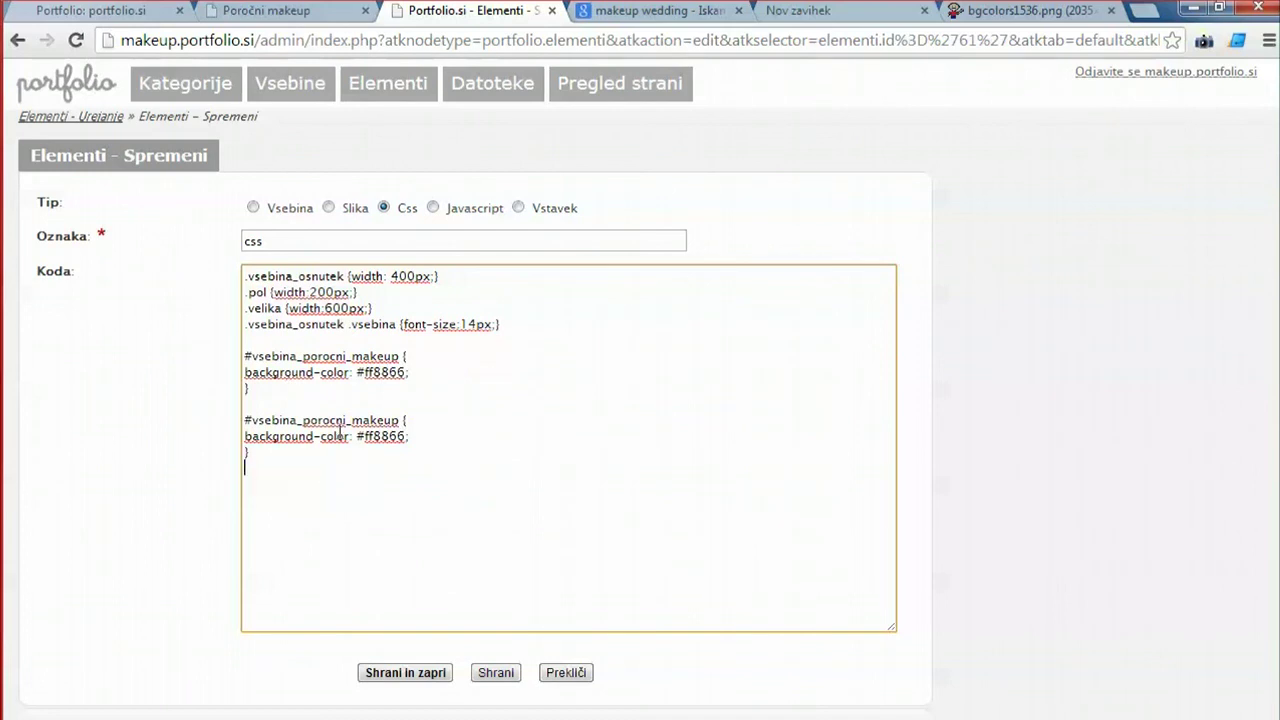
left_click_drag(252, 420, 406, 420)
key("ctrl+v")
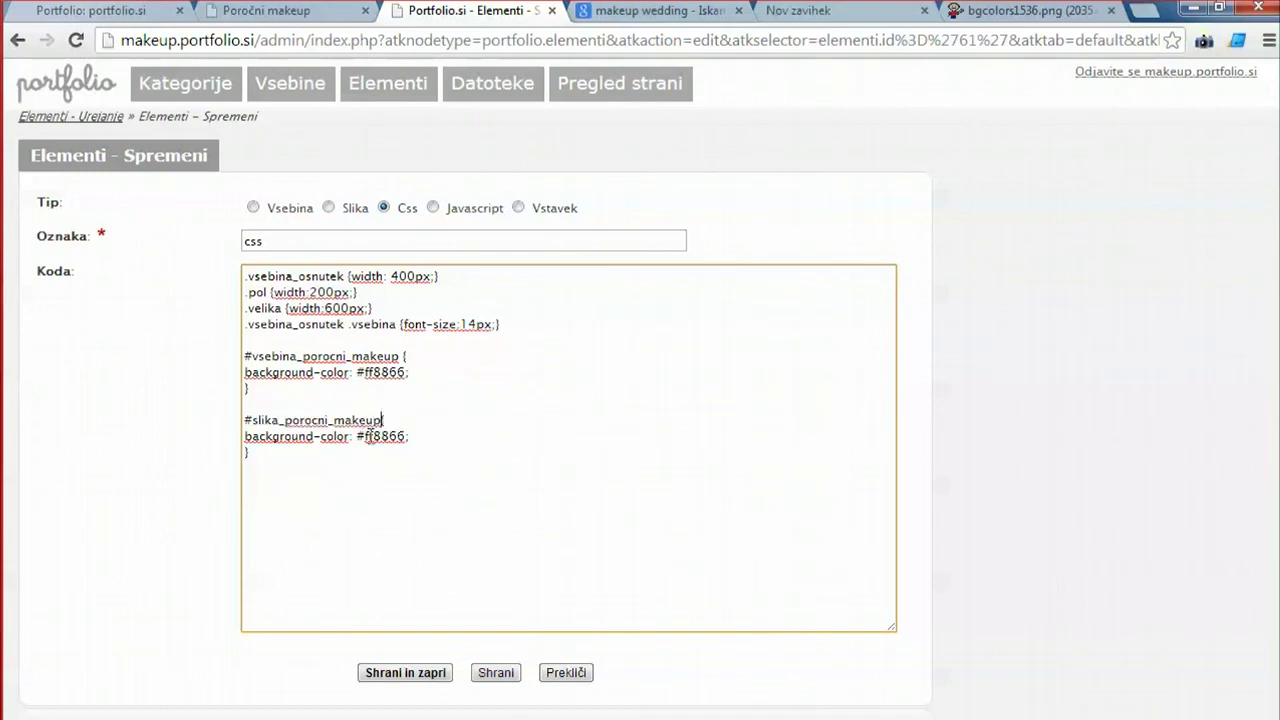
Save the CSS and reload the Poročni makeup page to check the orange photo box.
left_click(495, 673)
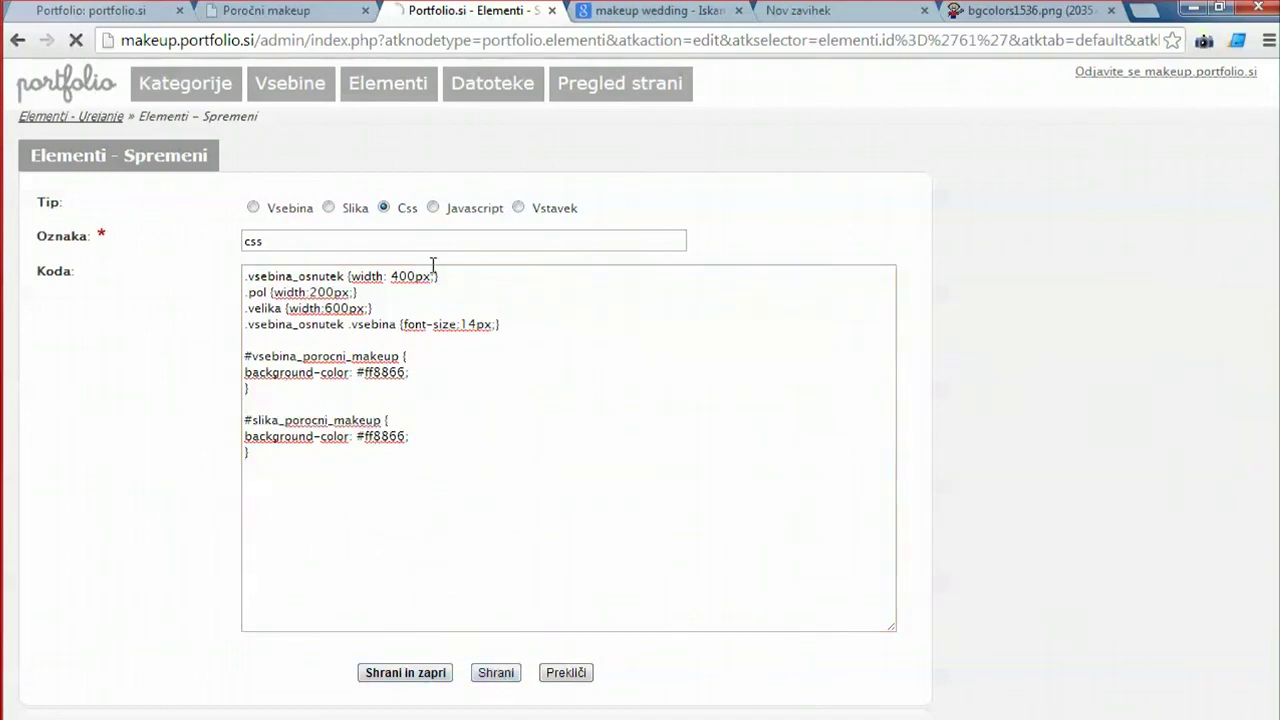
left_click(265, 11)
left_click(84, 46)
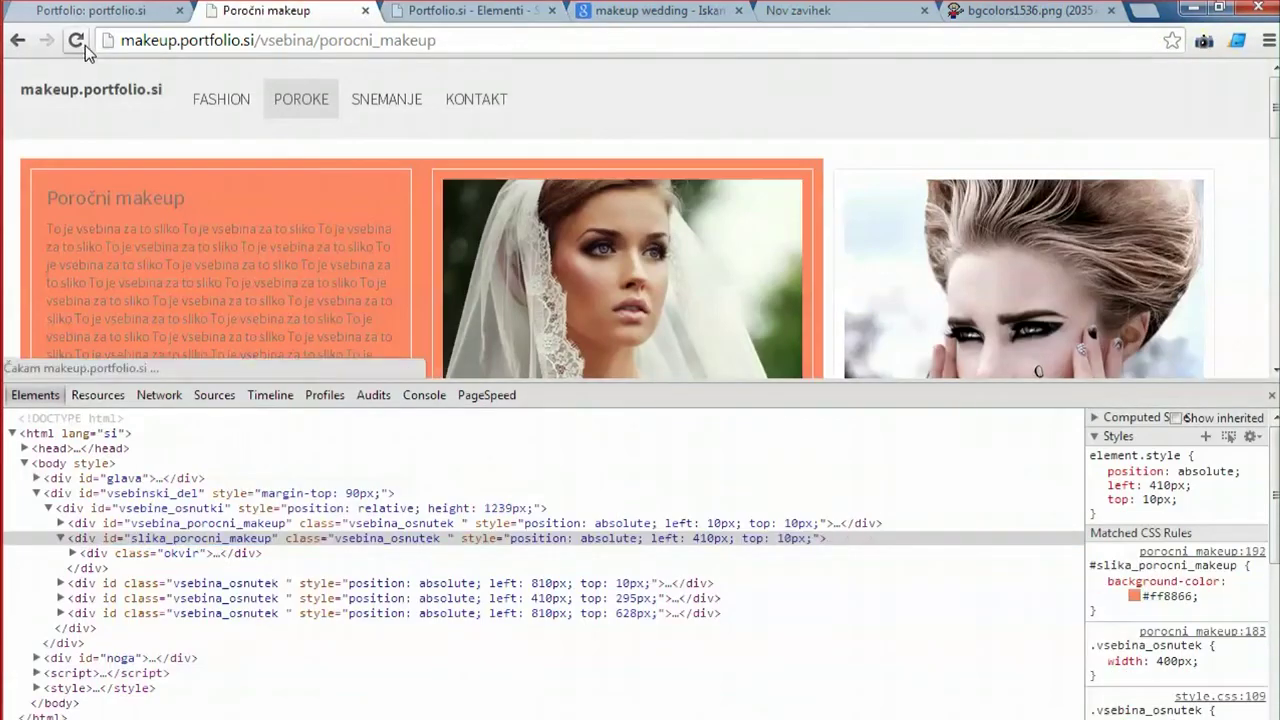
left_click(1271, 395)
scroll(296, 300, "down", 3)
scroll(318, 392, "up", 3)
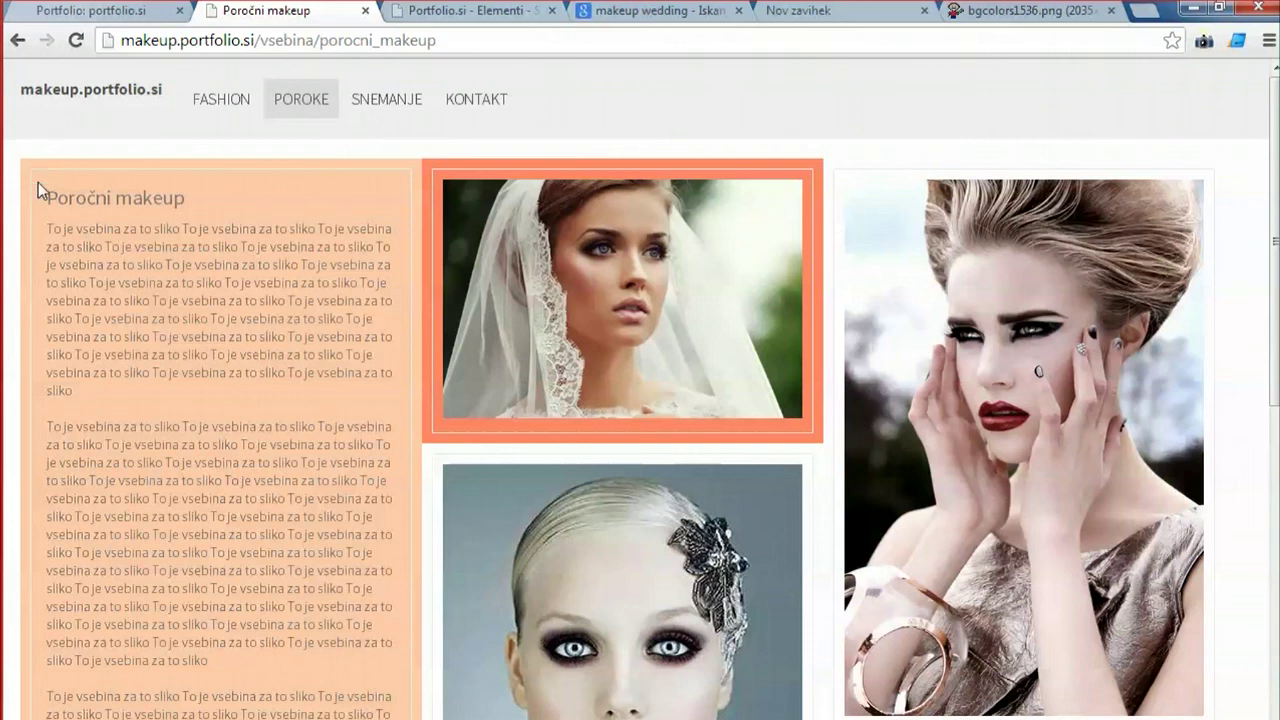
left_click_drag(40, 194, 267, 373)
left_click(455, 12)
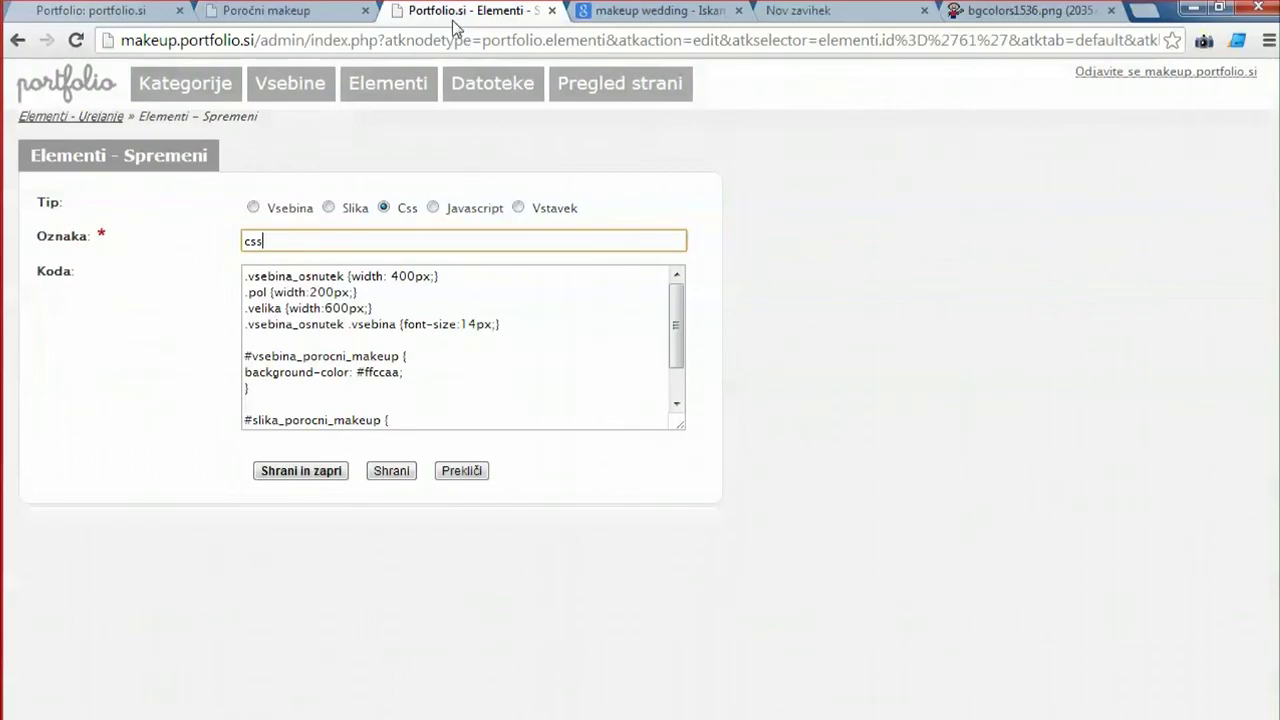
Add 'color: black;' to the #vsebina_porocni_makeup rule and save the CSS.
left_click(248, 384)
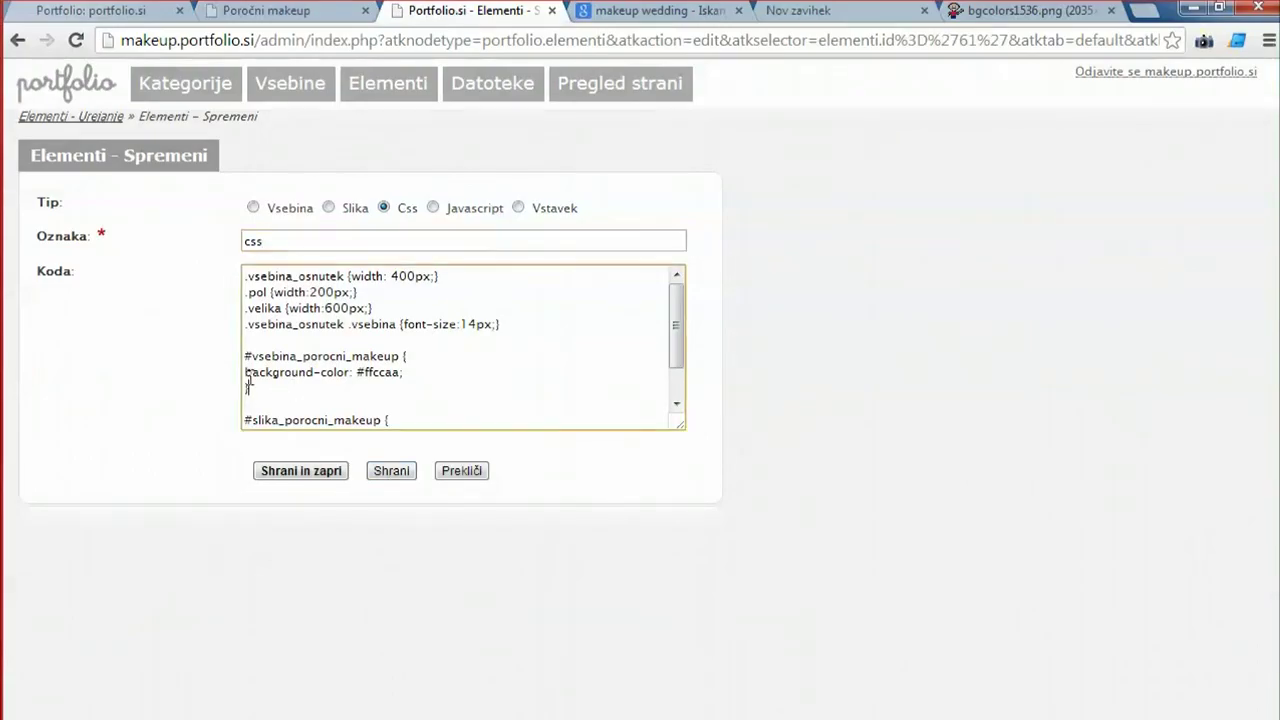
left_click(403, 372)
key("Return")
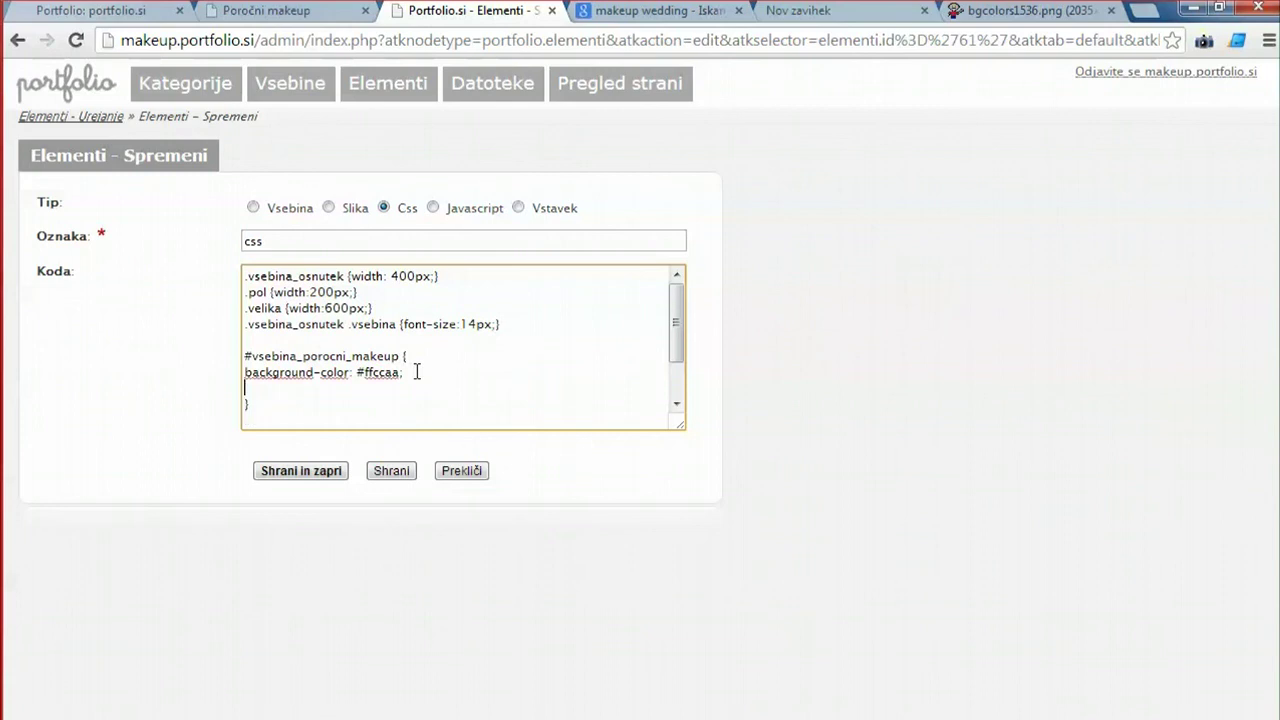
type("te")
key("BackSpace")
type("olor: black;")
left_click(391, 470)
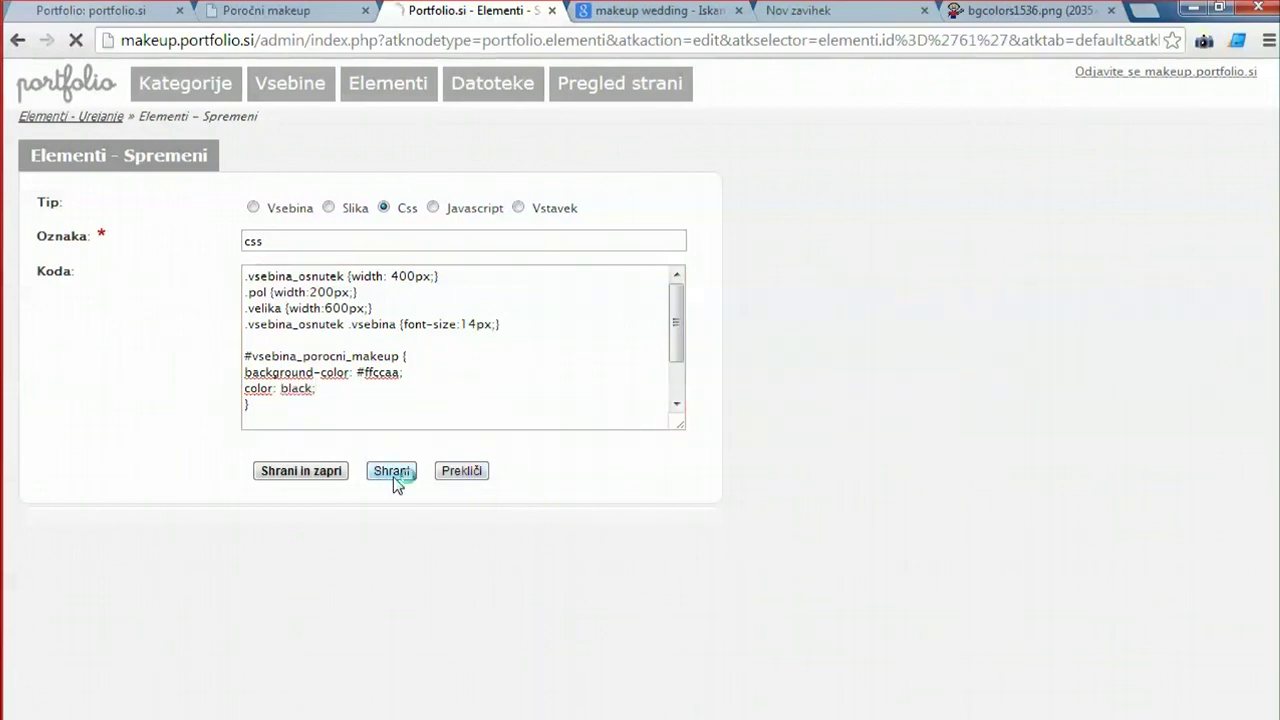
Reload the live Poročni makeup page and inspect it in DevTools to confirm the black text.
left_click(280, 12)
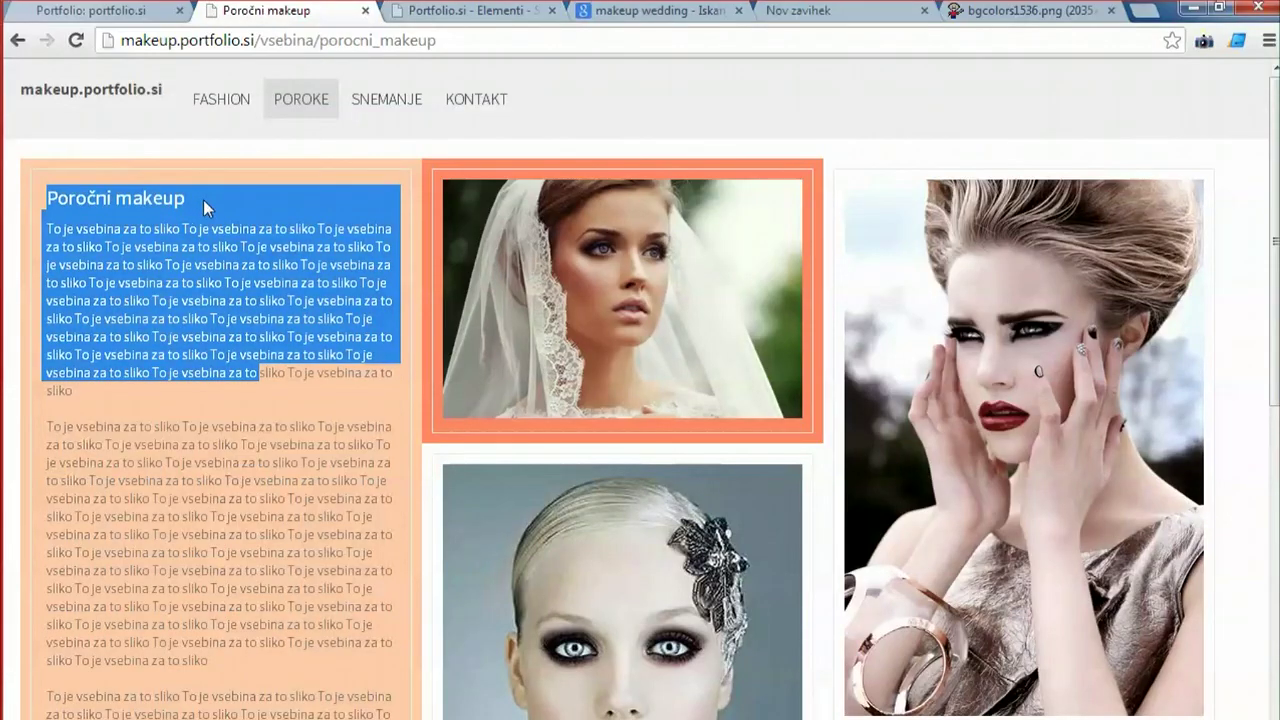
left_click(249, 437)
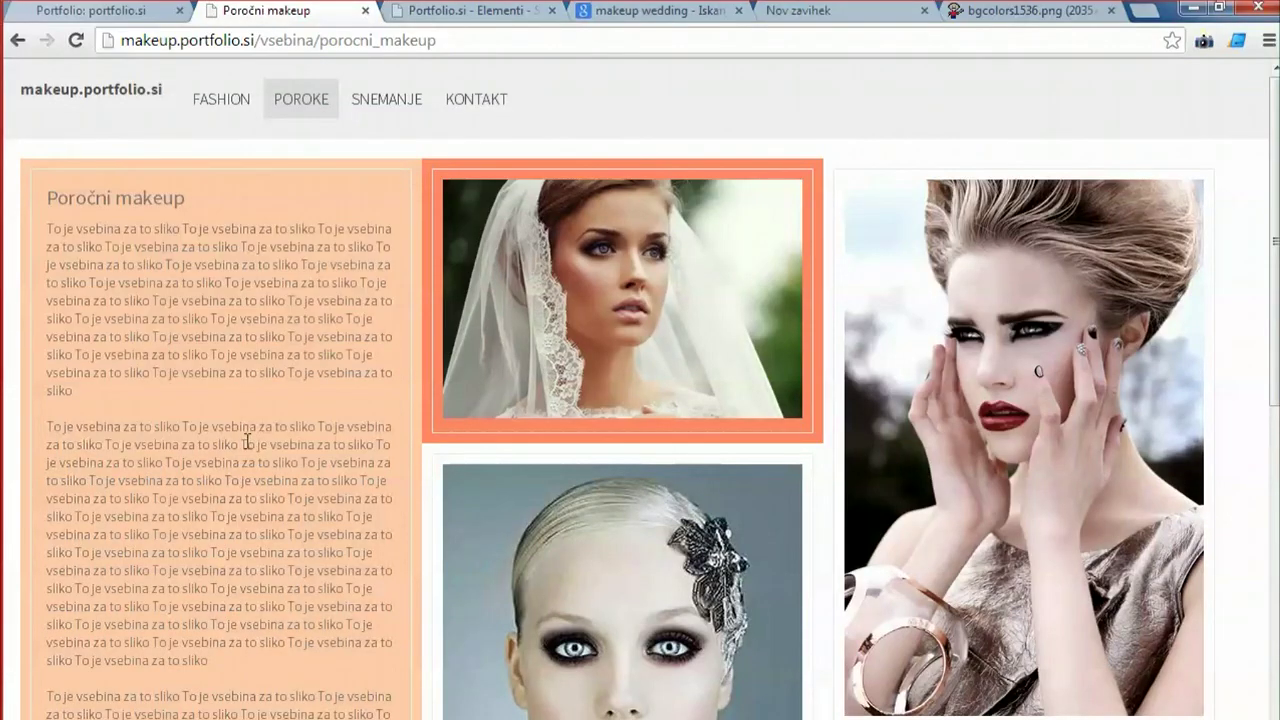
left_click(76, 41)
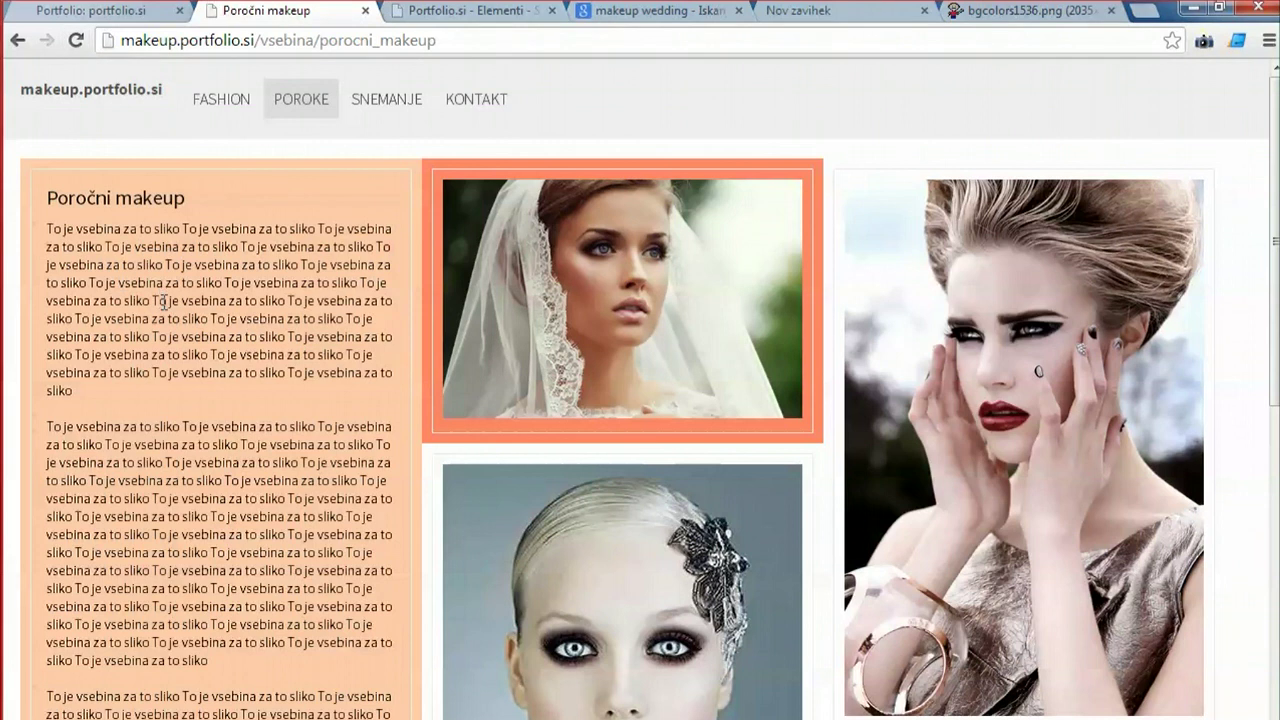
key("F12")
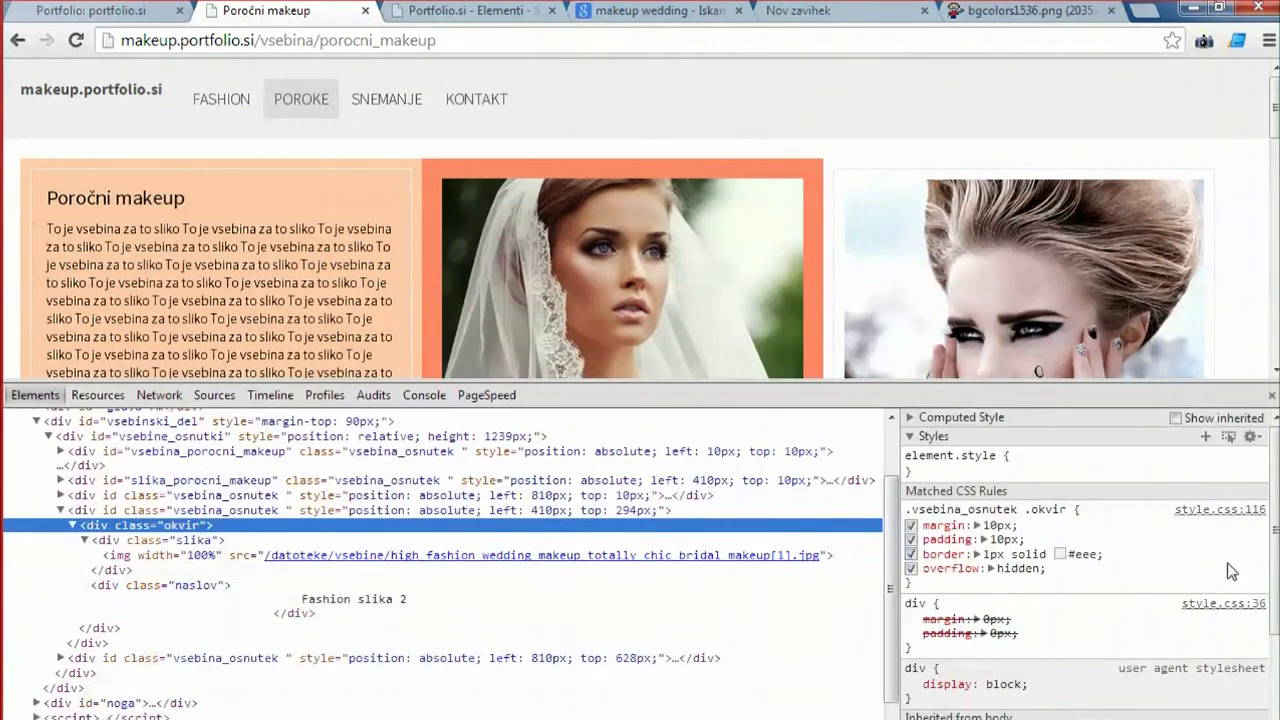
left_click(1271, 395)
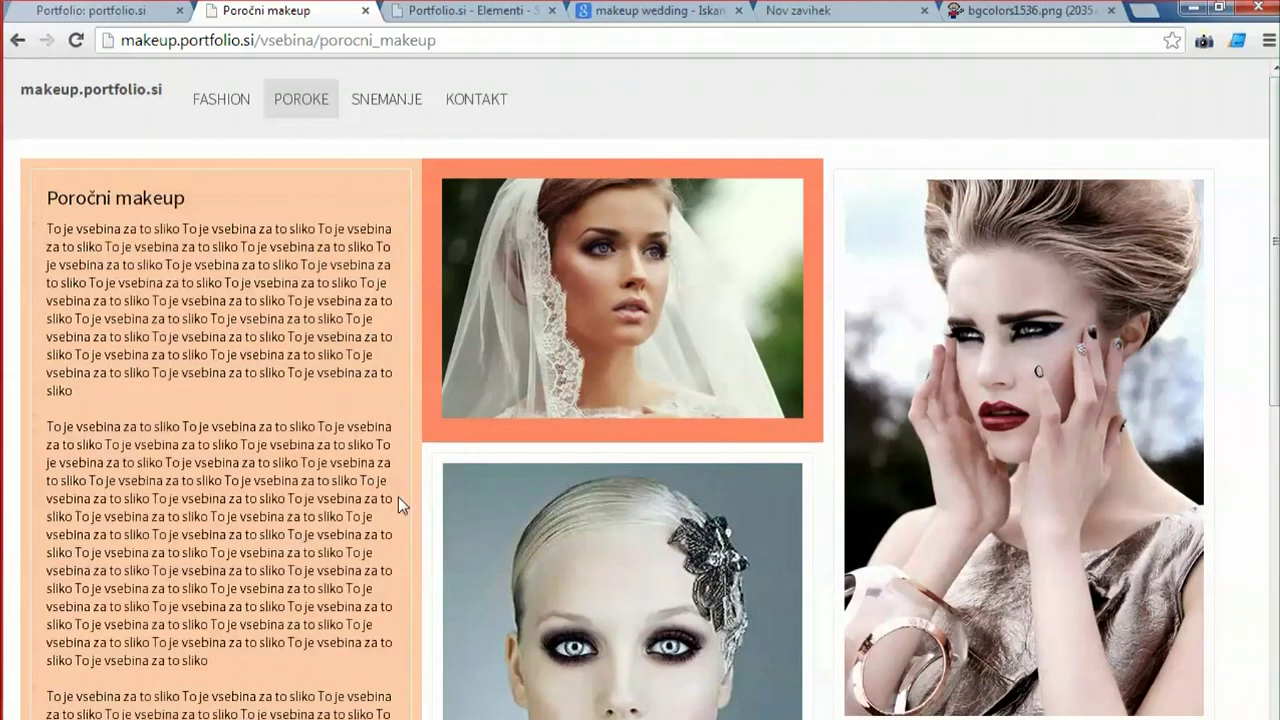
scroll(265, 495, "down", 5)
Close the logo image preview, move Total Commander aside, and return to the CSS element form.
scroll(264, 510, "up", 5)
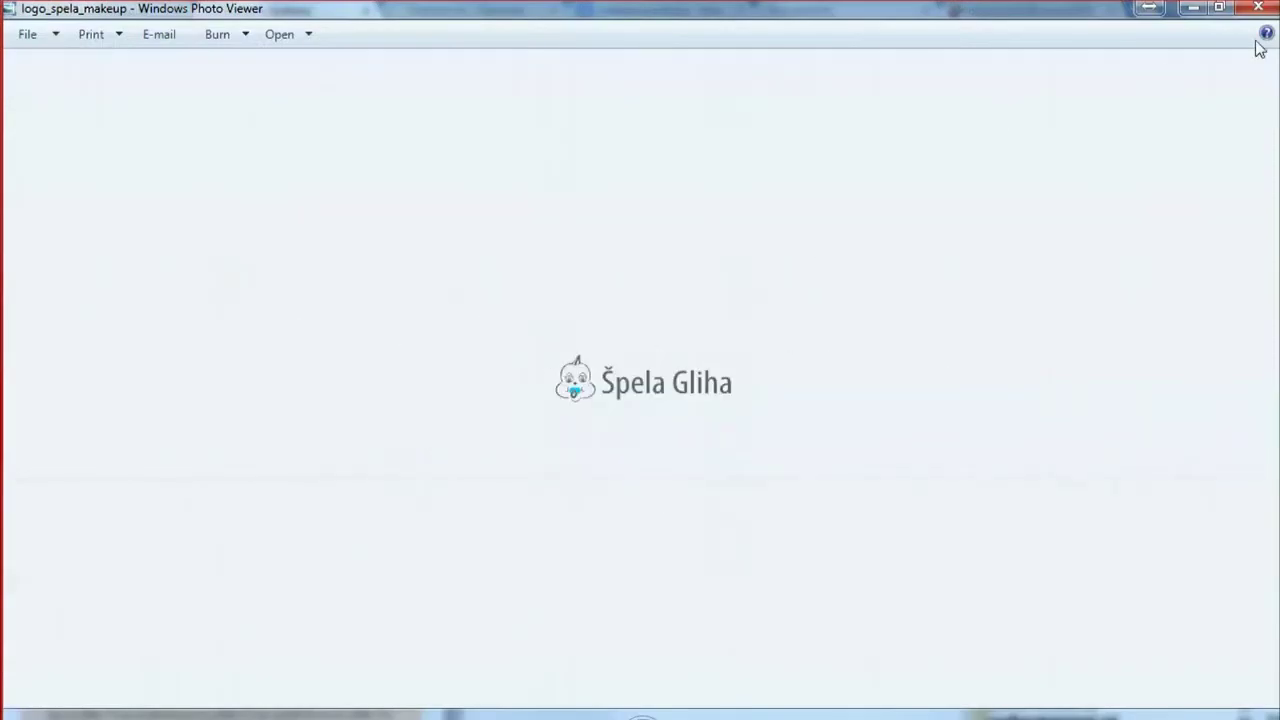
left_click(1258, 7)
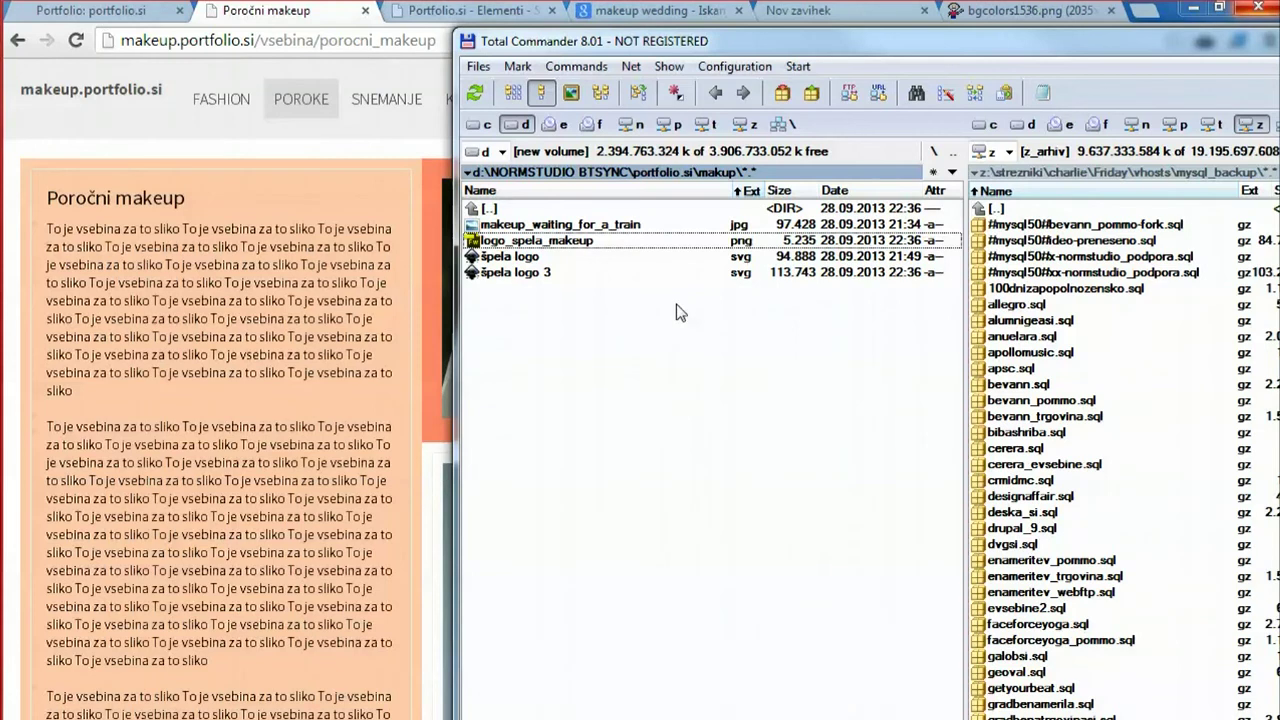
left_click_drag(632, 52, 1279, 52)
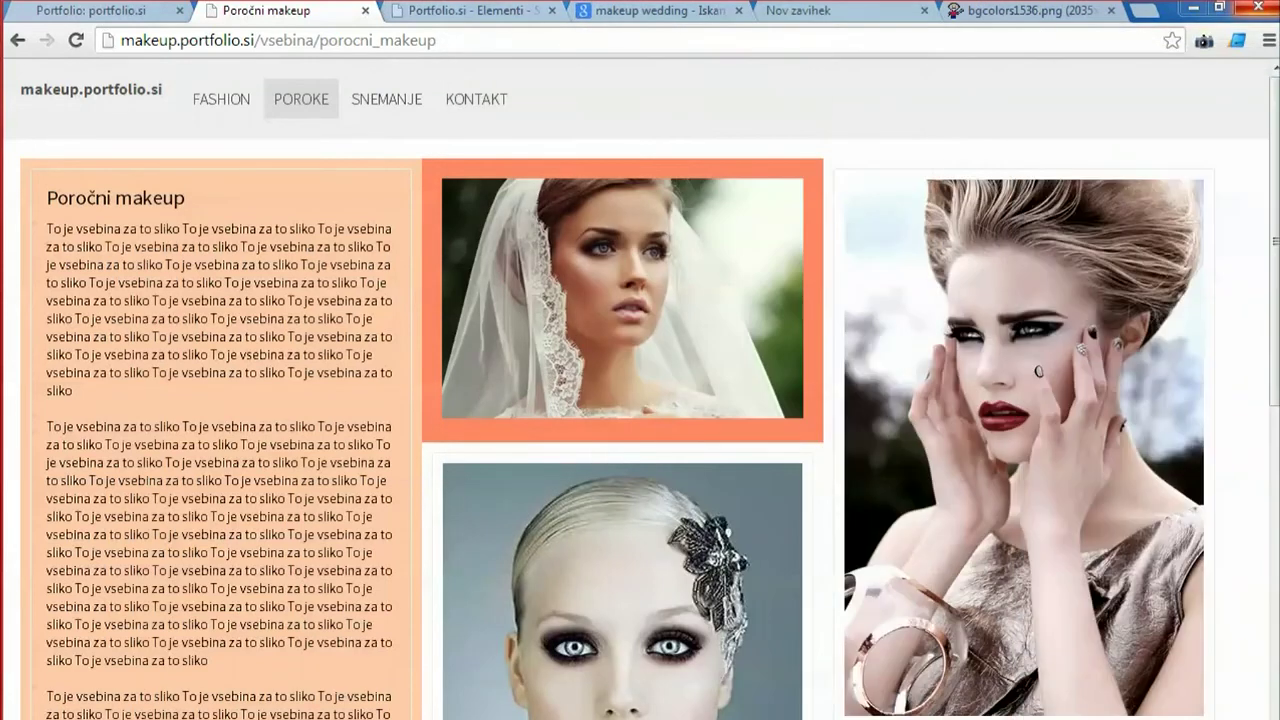
left_click(498, 11)
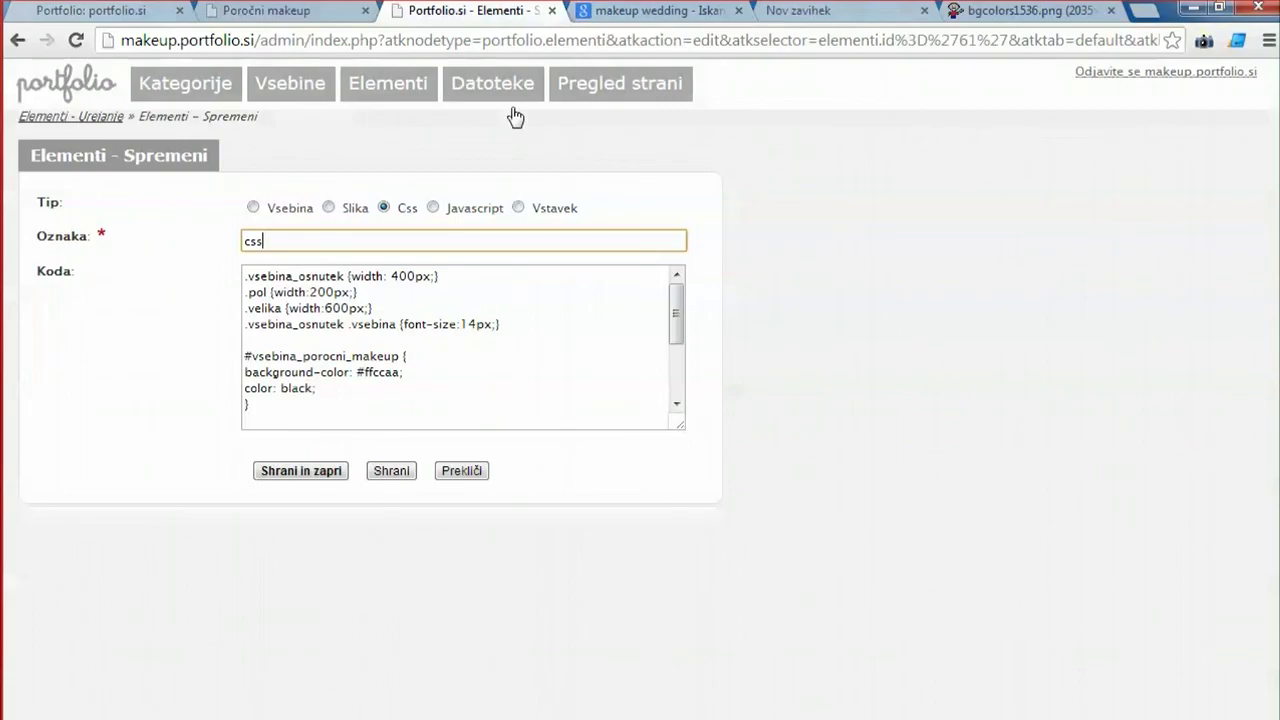
Close the CSS element and create a new image element labelled 'logo' using the logo_spela_makeup file.
left_click(299, 471)
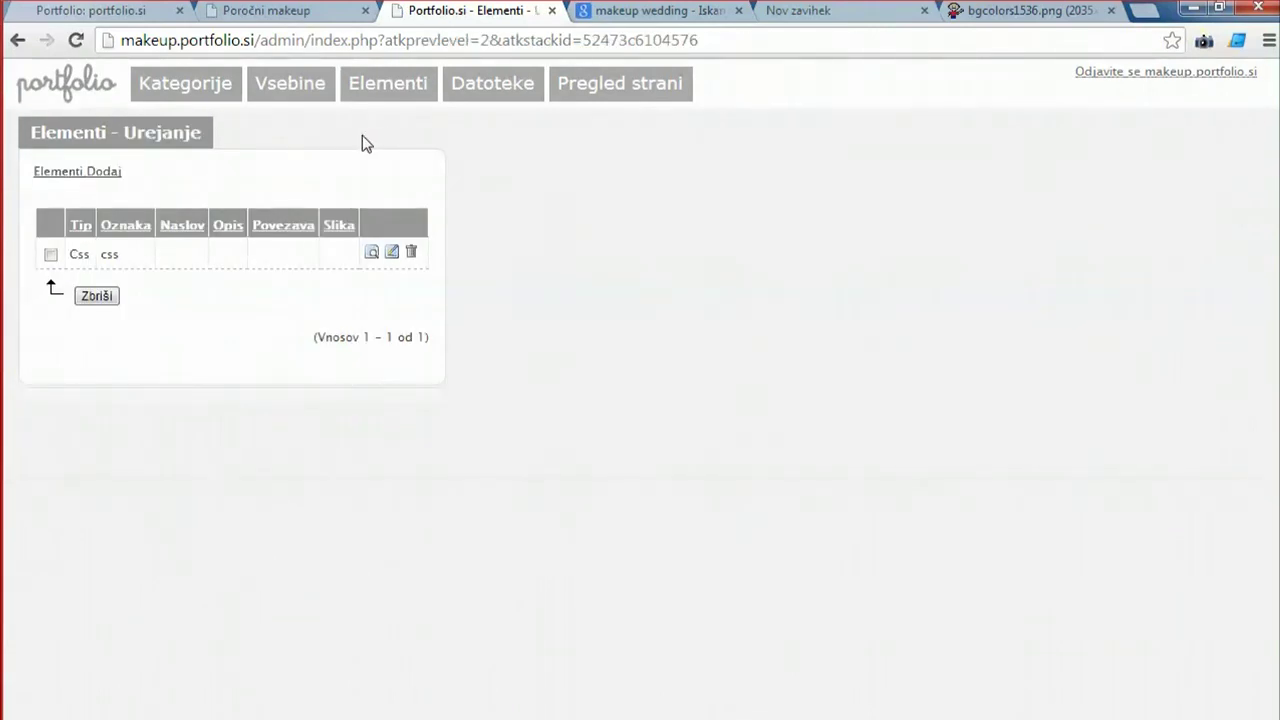
left_click(108, 172)
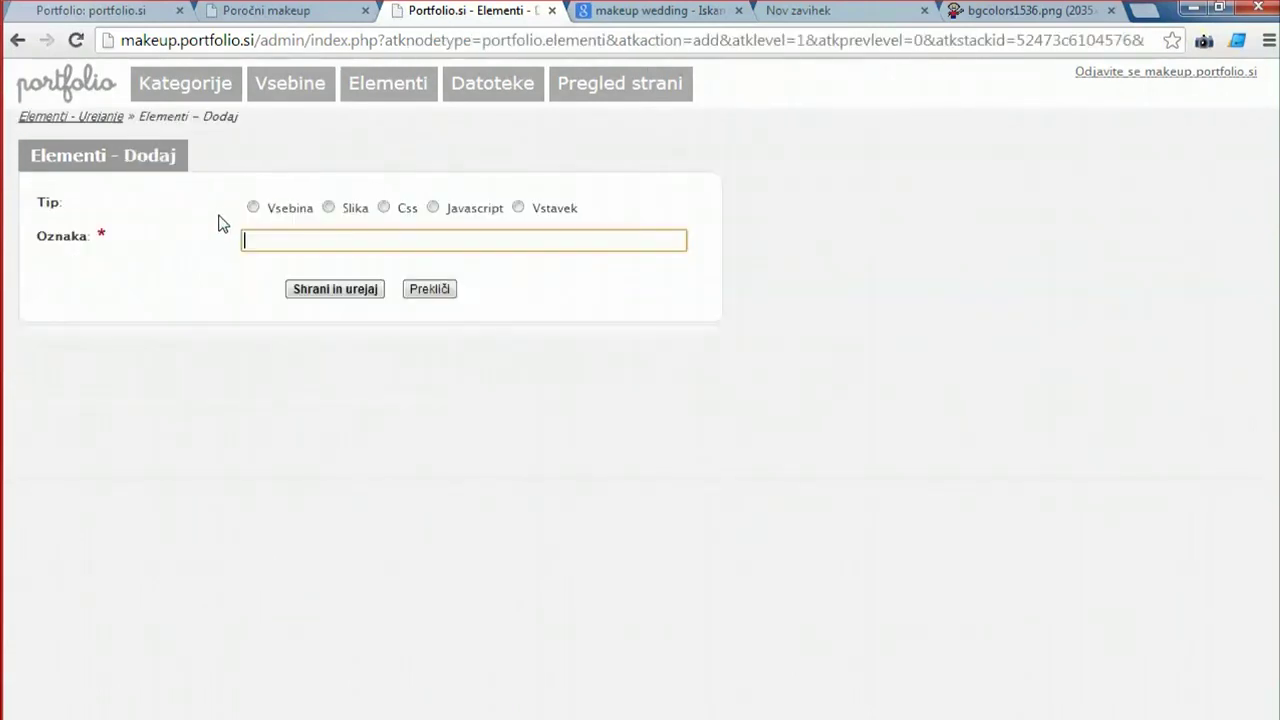
left_click(328, 208)
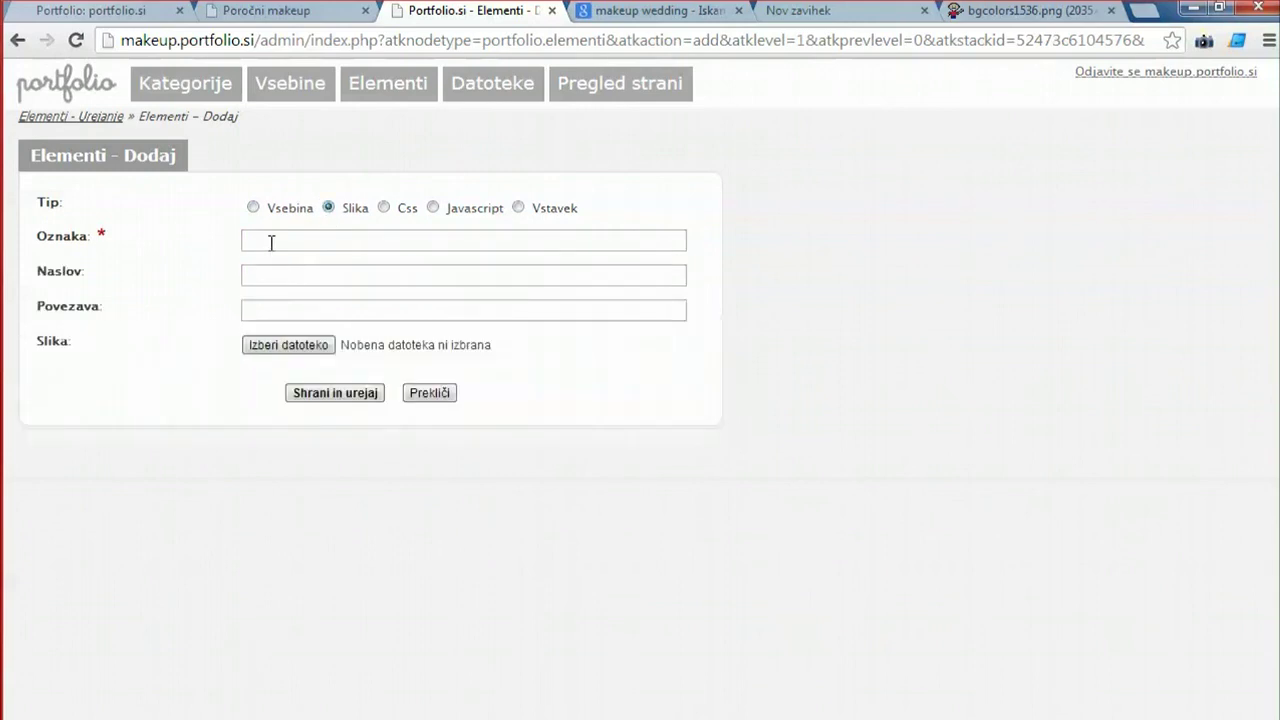
left_click(271, 240)
type("logo")
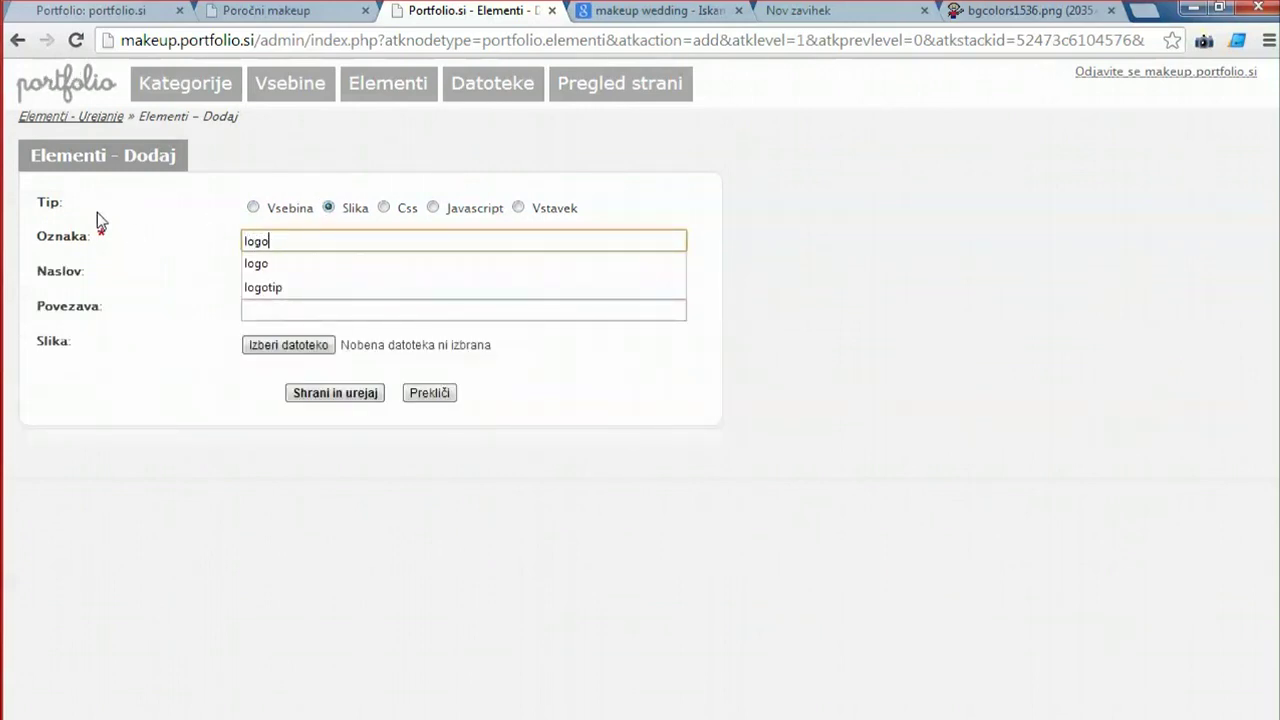
key("Tab")
key("Tab")
key("Tab")
key("space")
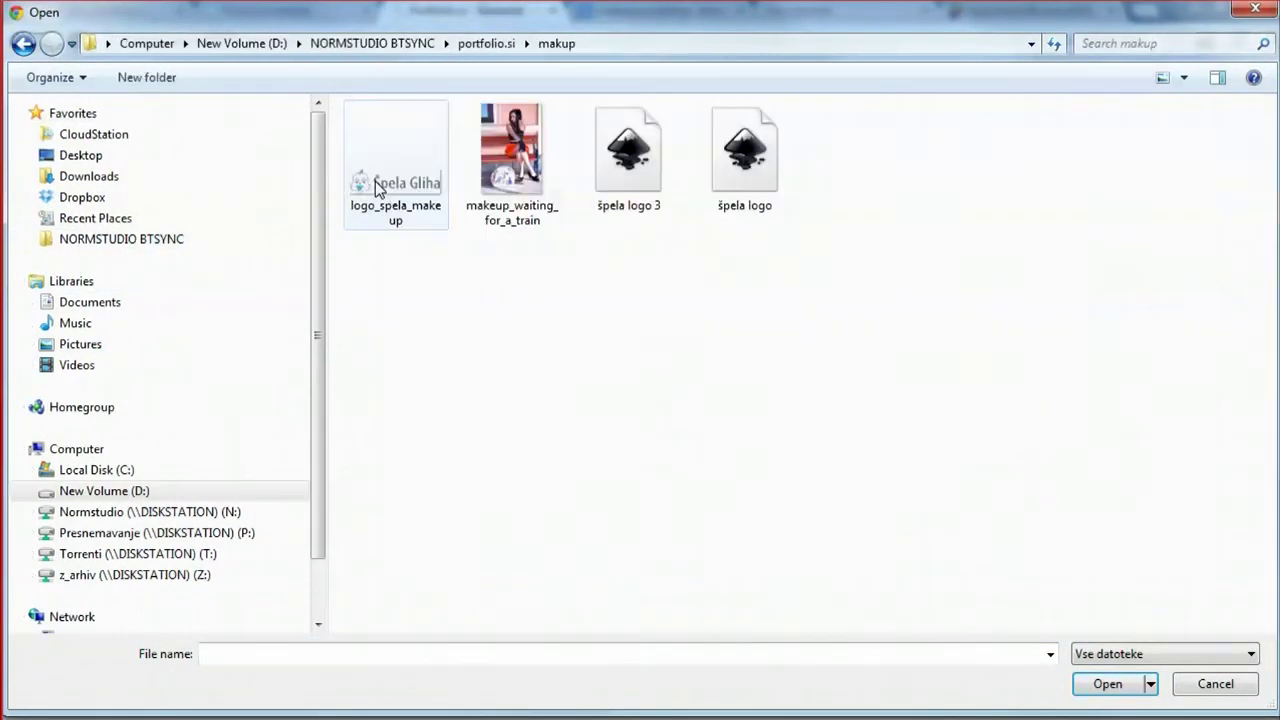
left_click(380, 188)
double_click(380, 188)
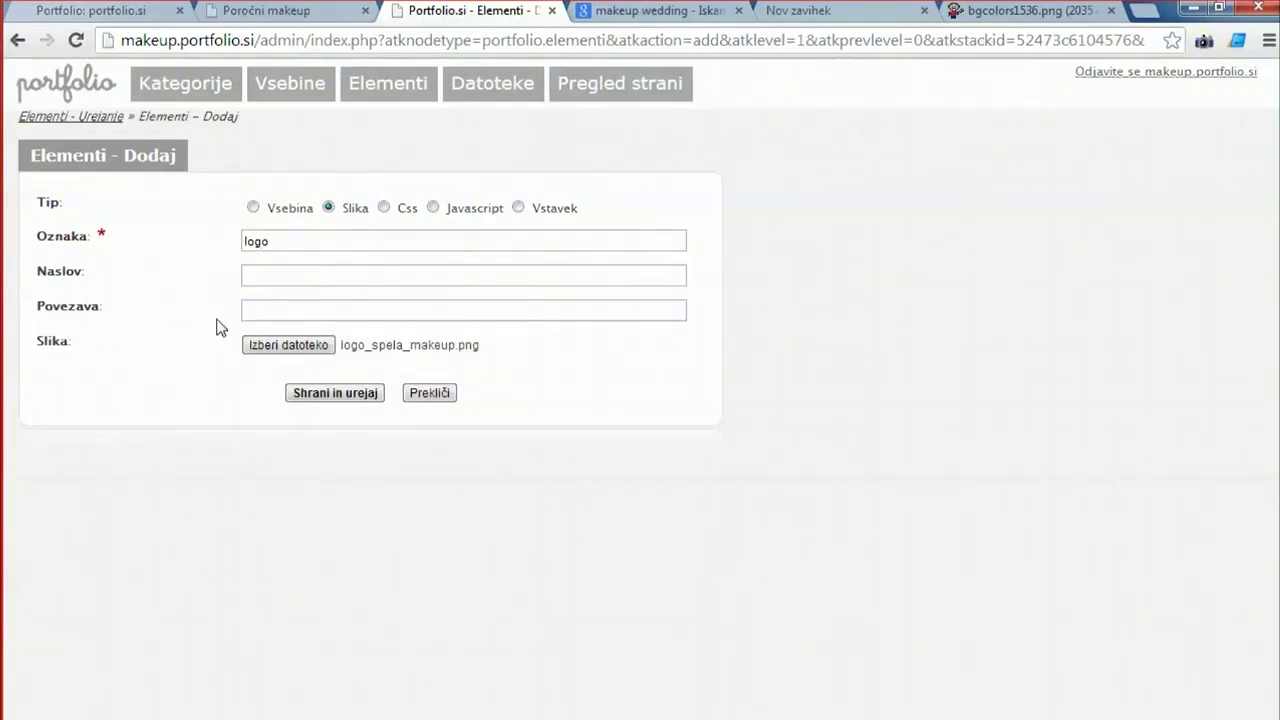
Title the logo 'Makeup artist –' plus the artist's name, link it to /, save, and preview the site.
left_click(280, 276)
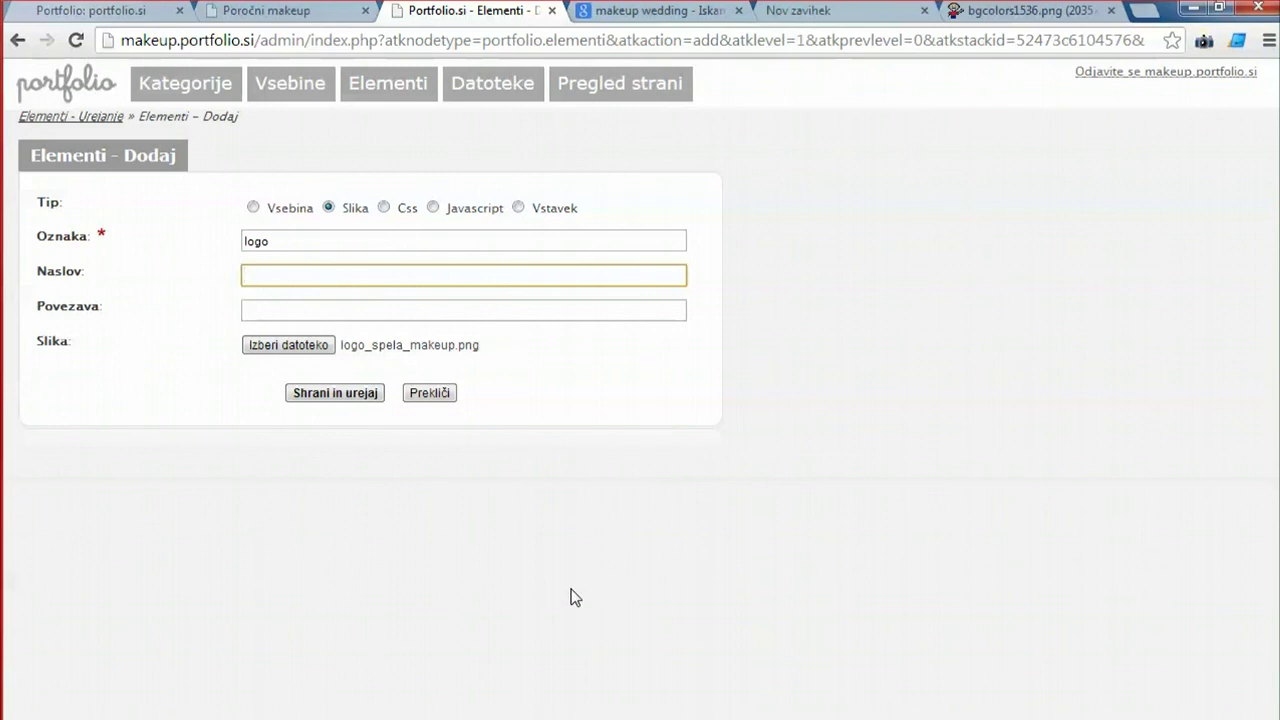
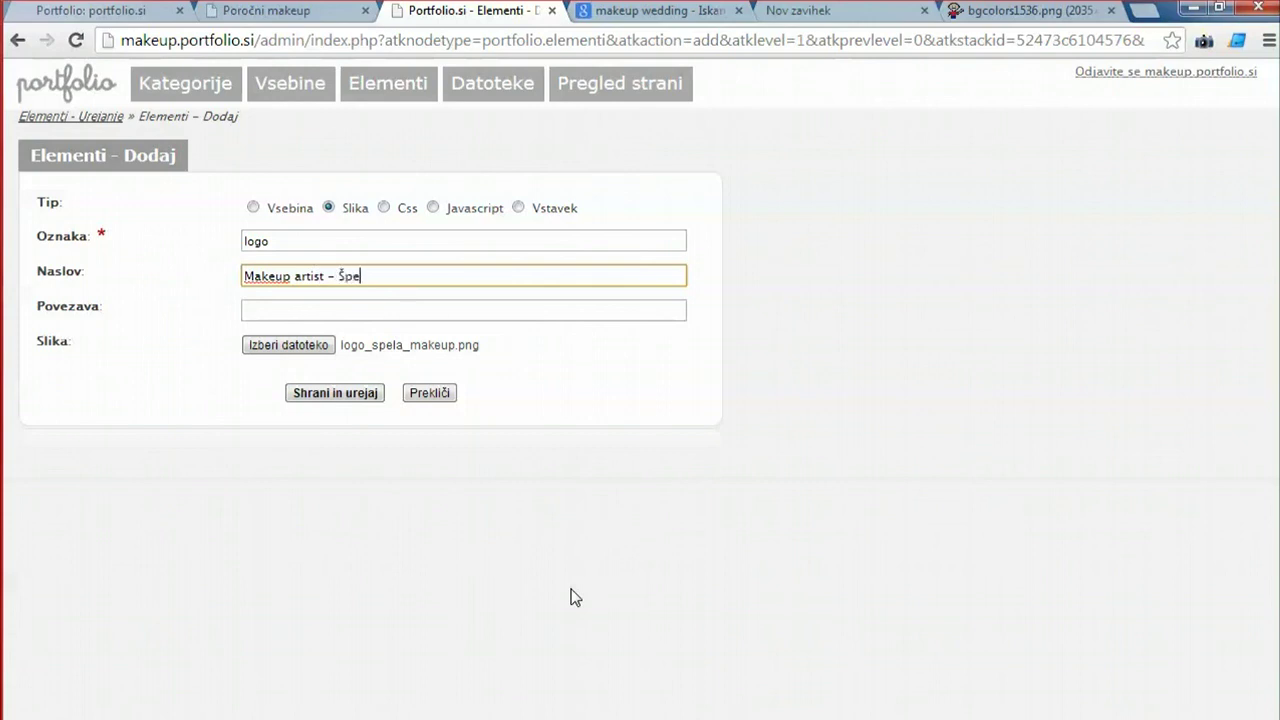
left_click(274, 311)
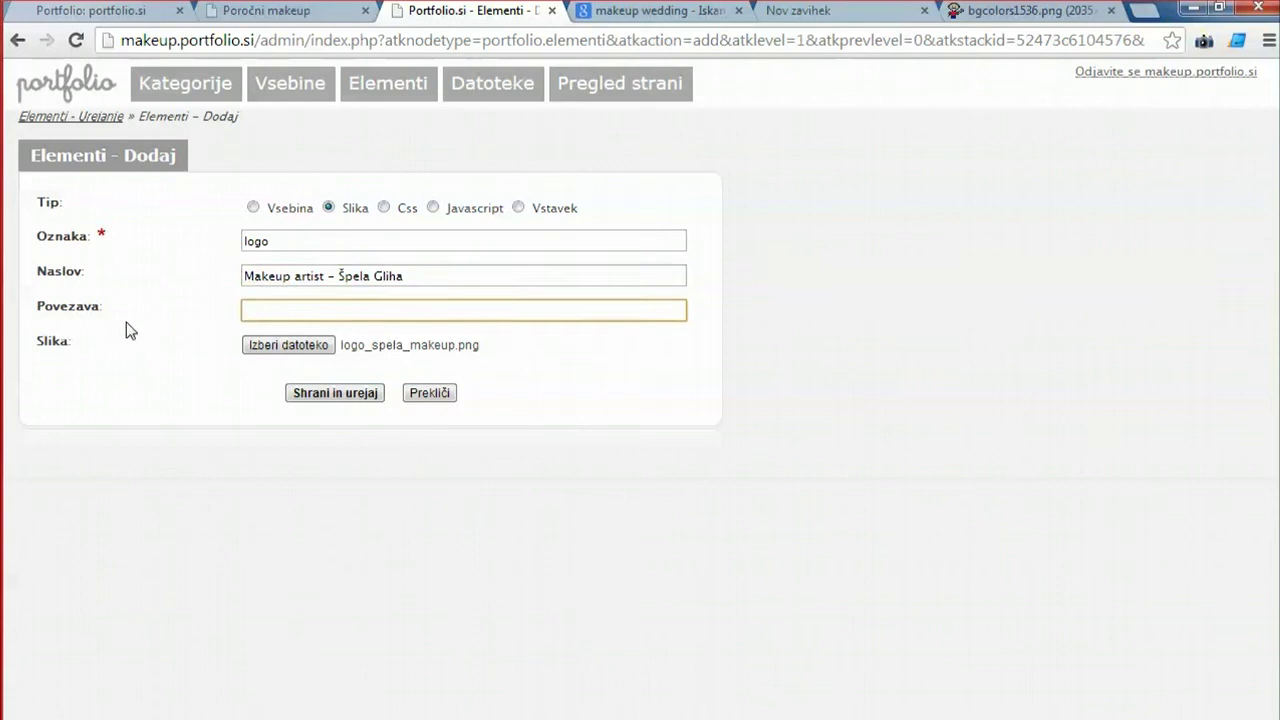
type("/")
left_click(236, 418)
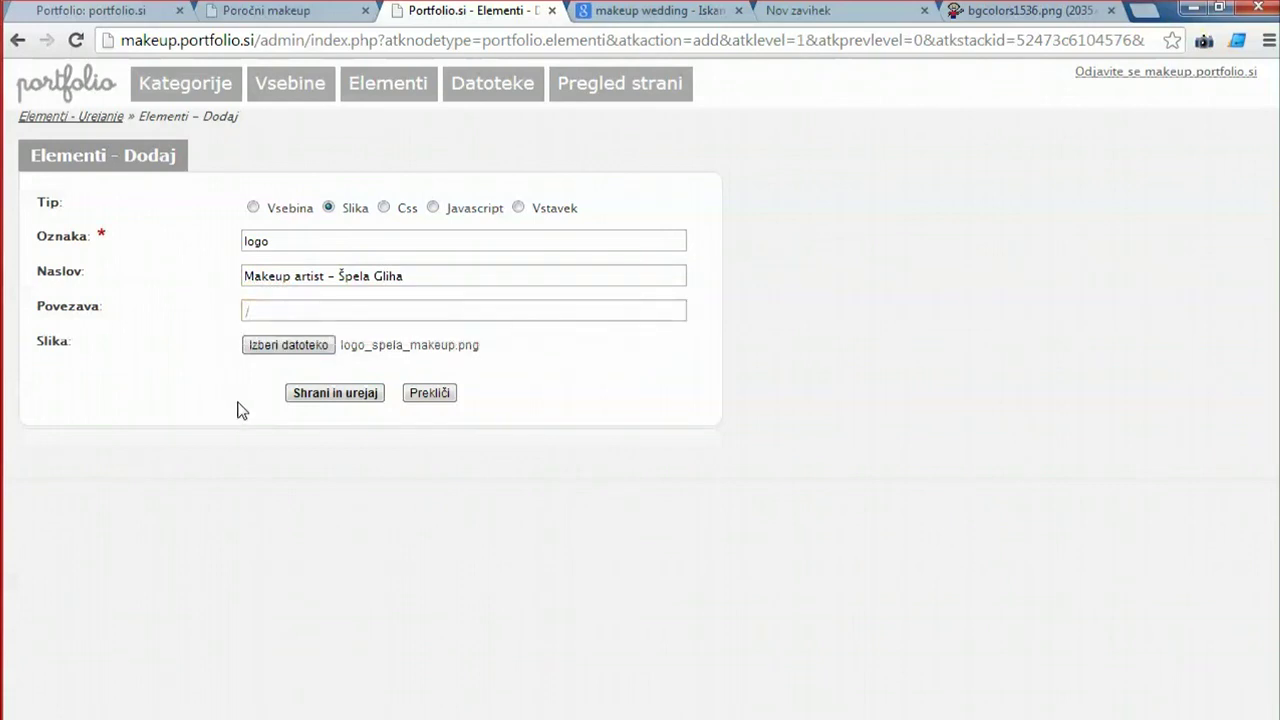
left_click(324, 395)
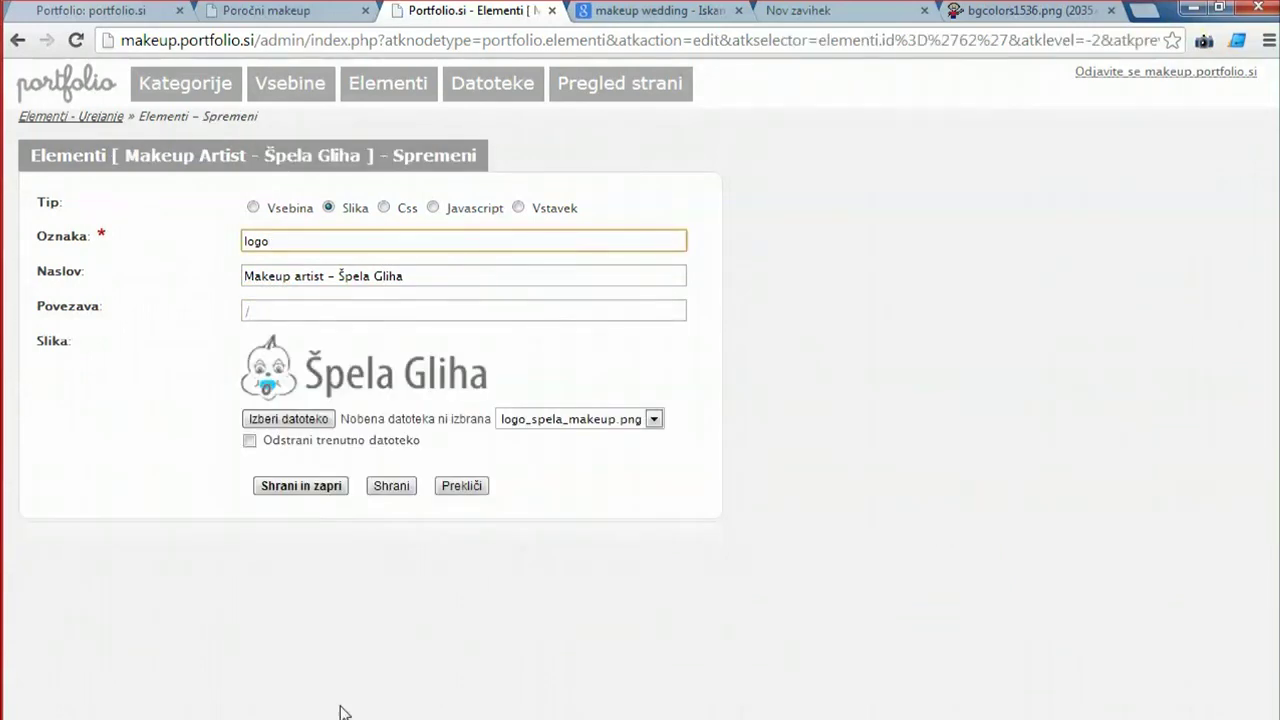
left_click(590, 92)
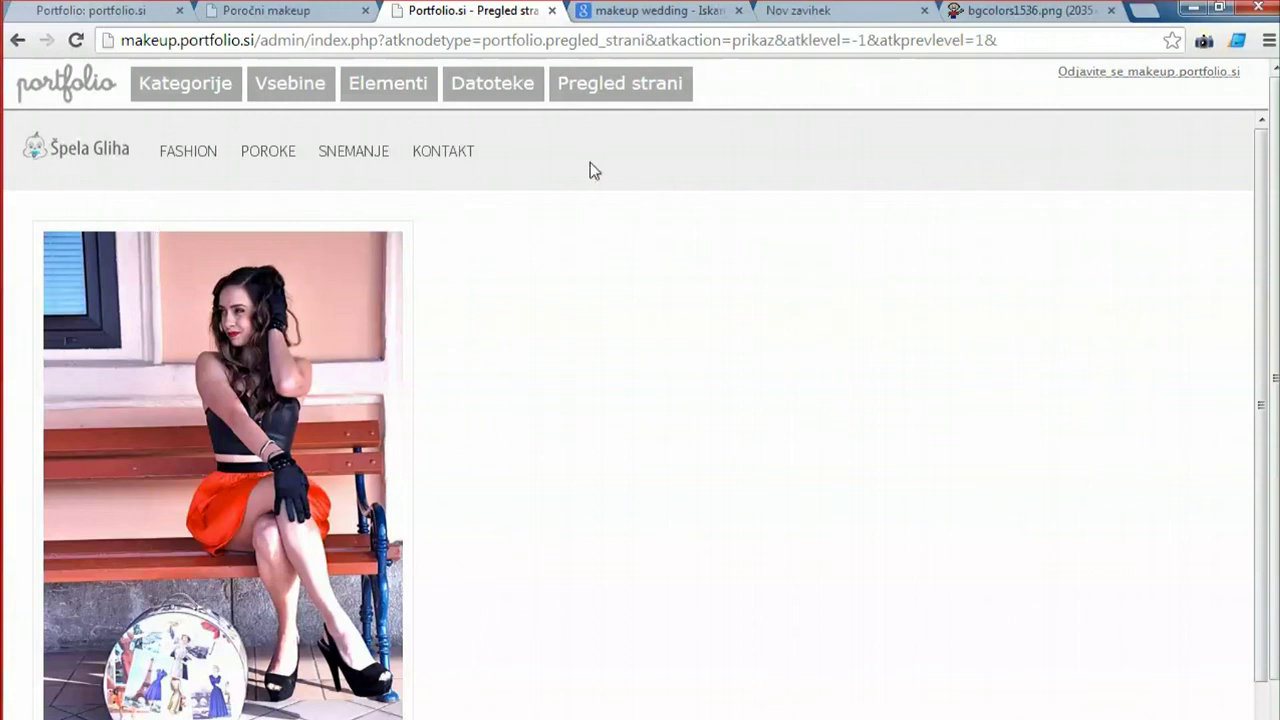
Reopen the css element for editing, then inspect the site logo on the live Poroke page.
left_click(416, 90)
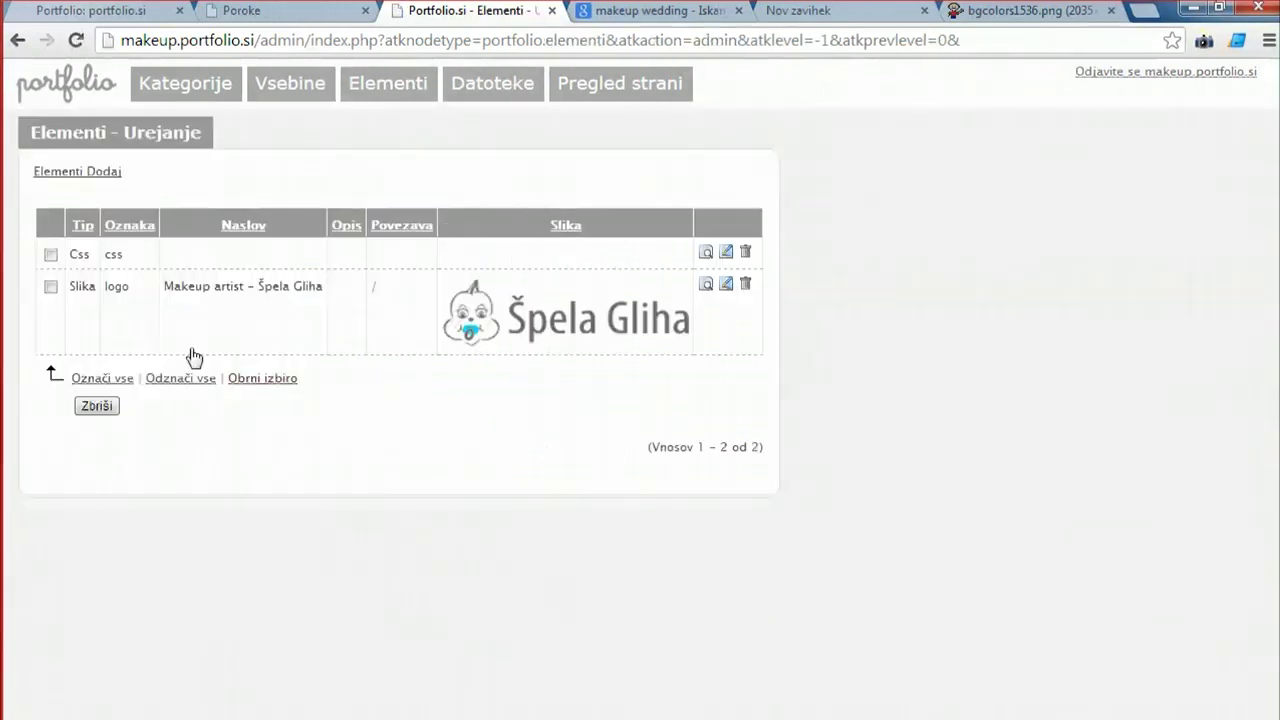
left_click(197, 255)
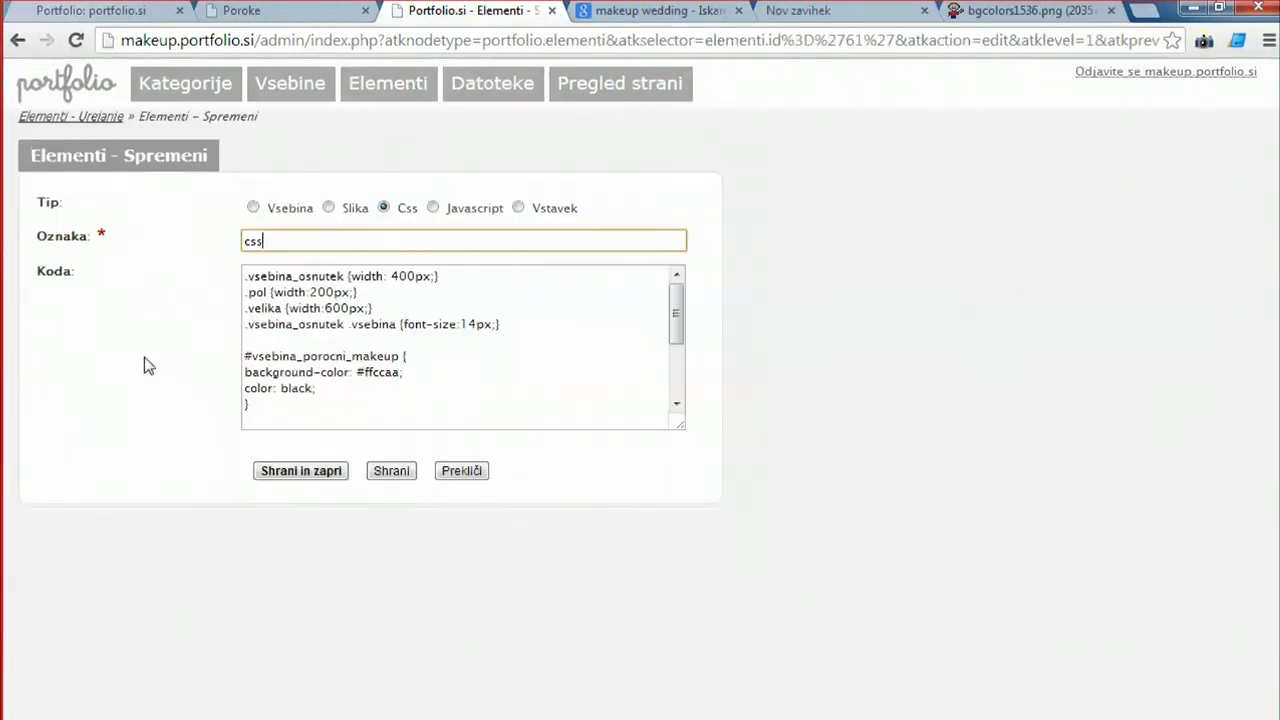
left_click(240, 16)
right_click(40, 96)
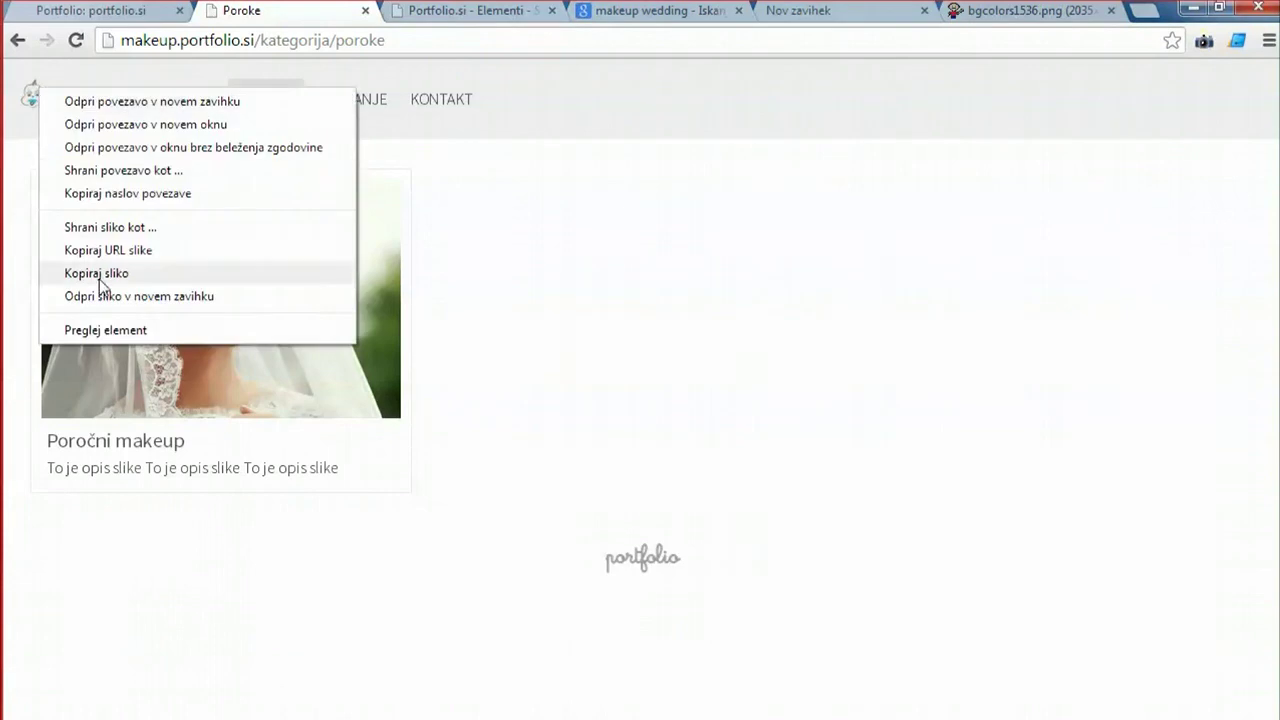
left_click(106, 330)
Examine the logo markup (div#glava, div#logo, a, img) and its styles, showing a 106 × 30 px image.
left_click(100, 493)
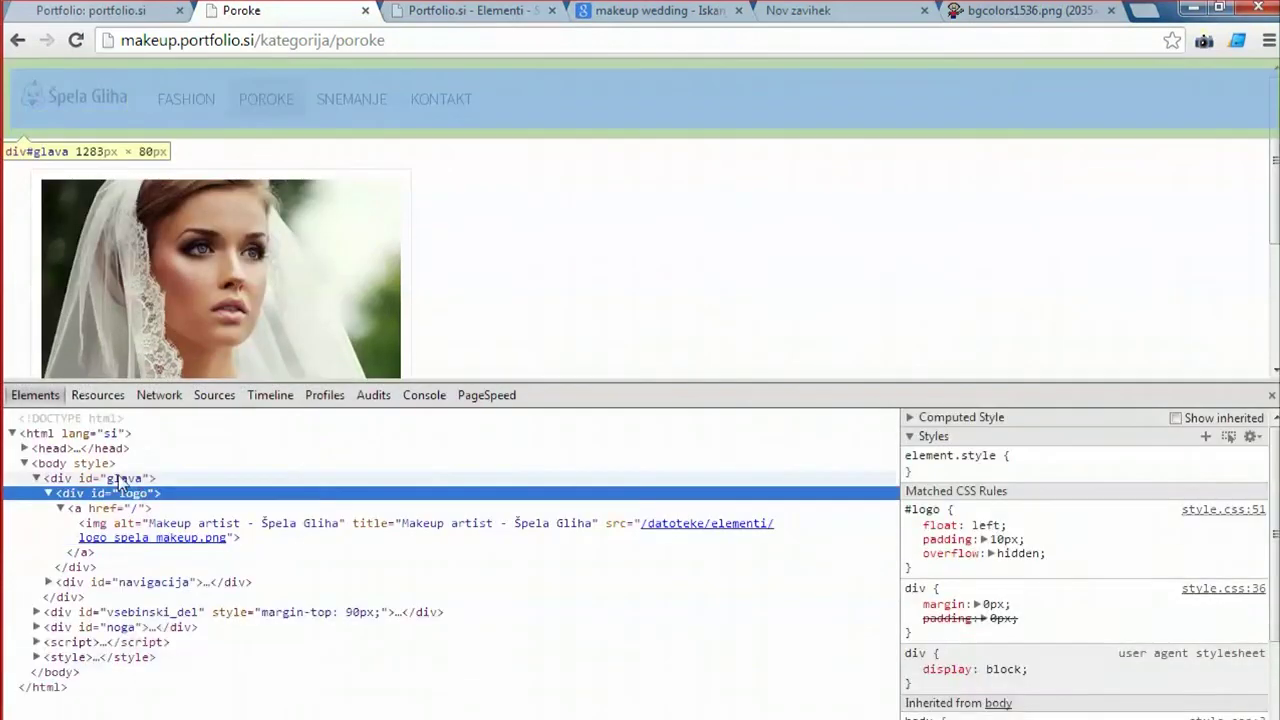
left_click(62, 478)
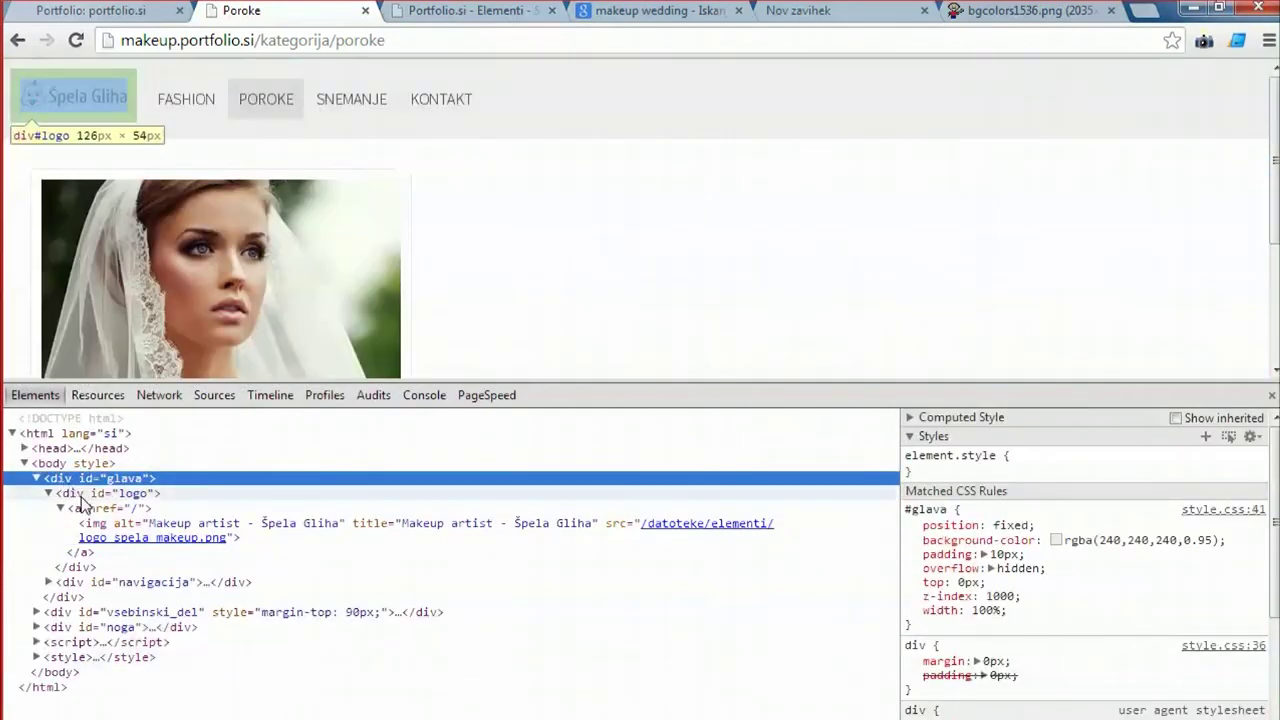
left_click(82, 495)
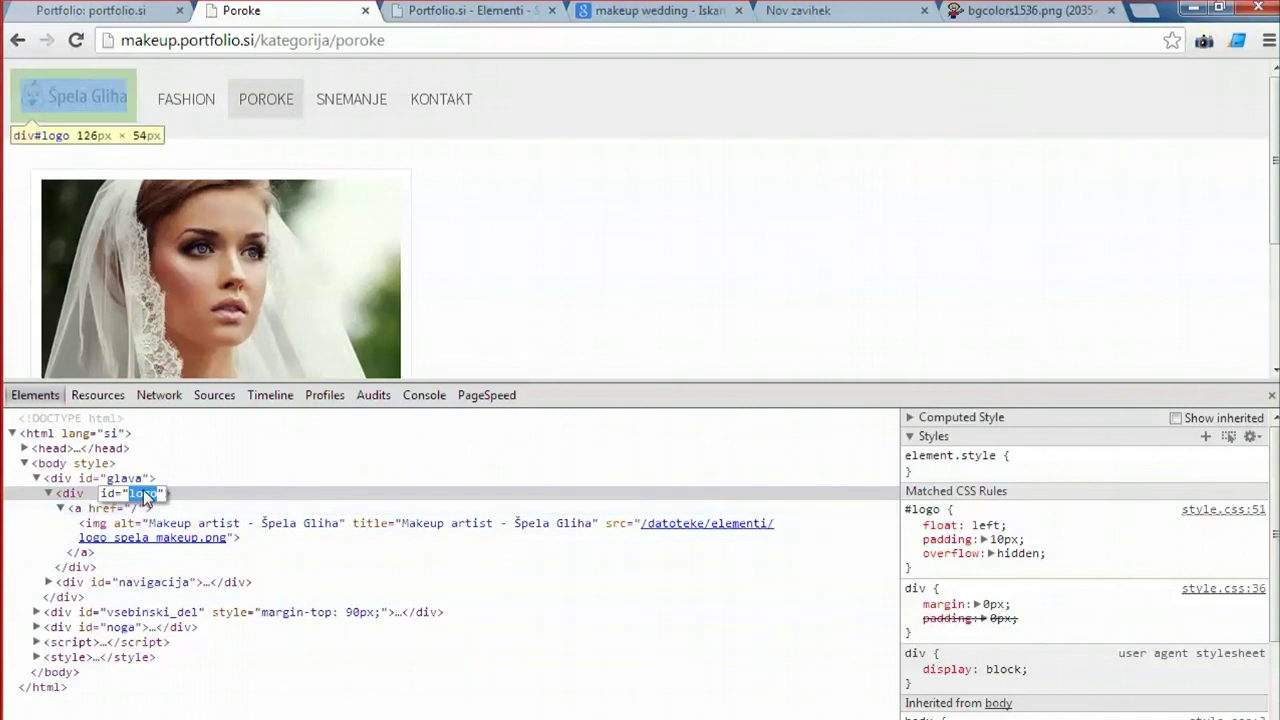
left_click(105, 510)
left_click(118, 527)
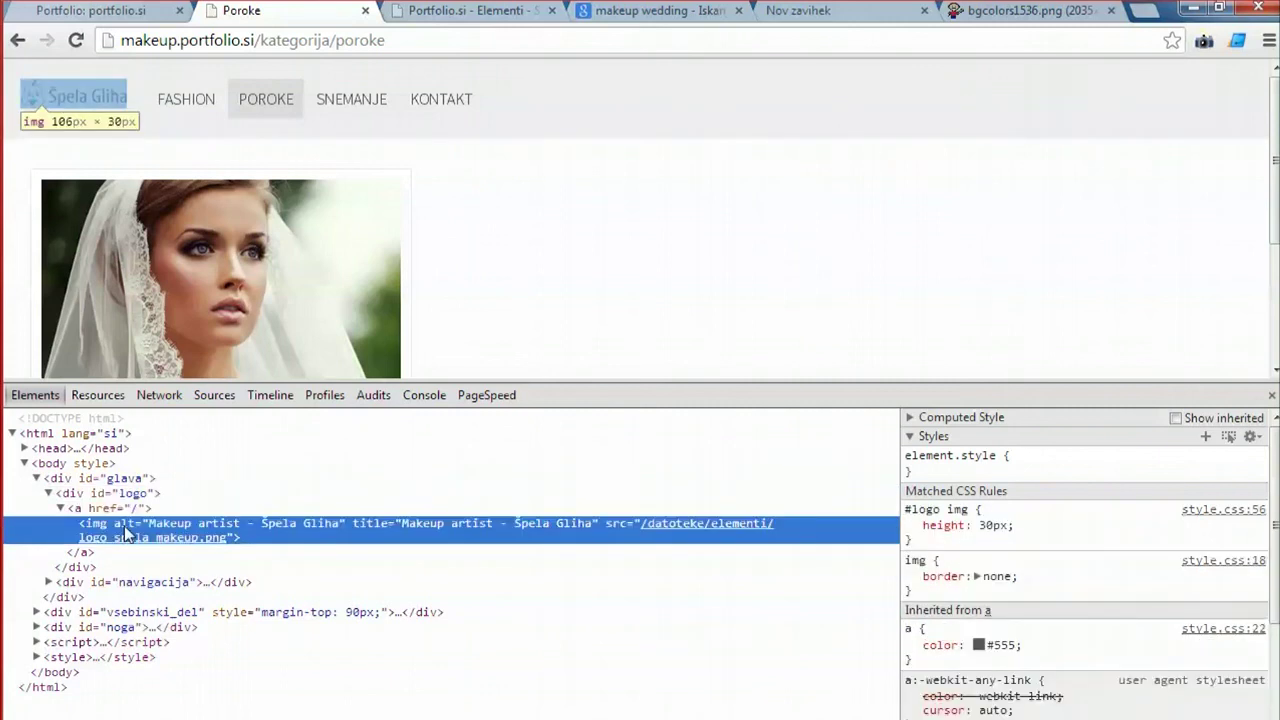
left_click(126, 509)
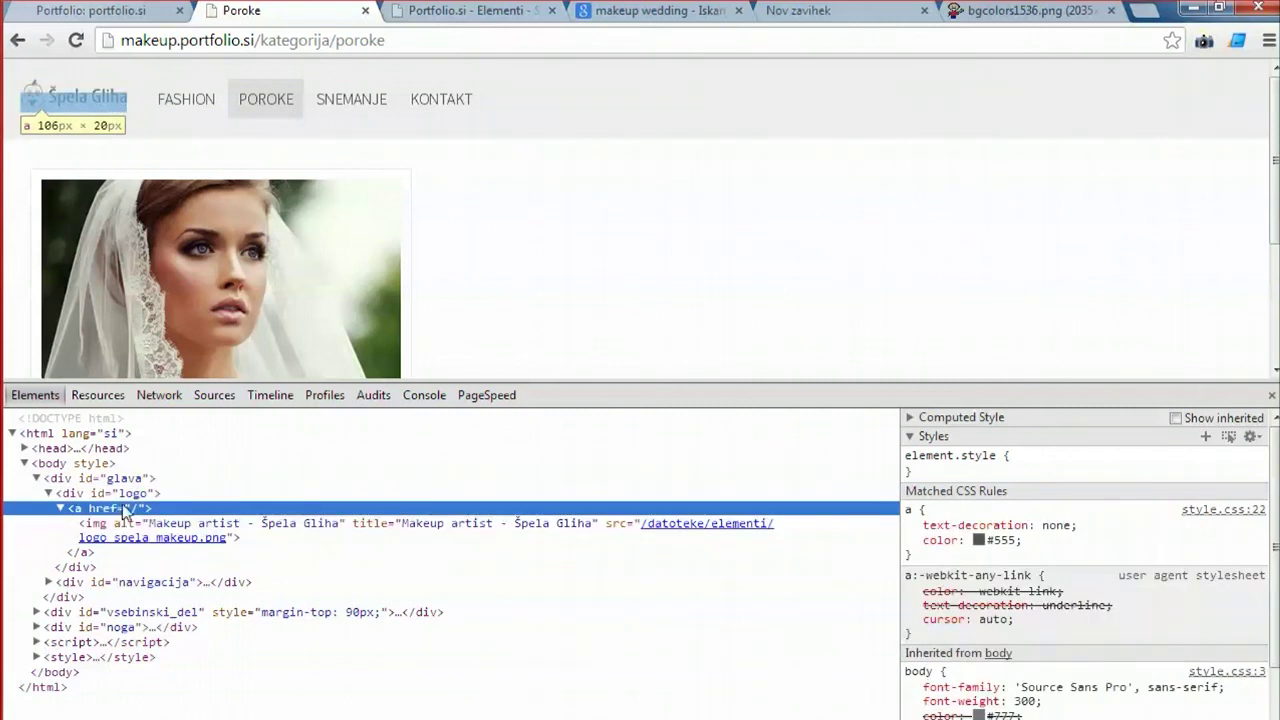
left_click(126, 525)
left_click(127, 511)
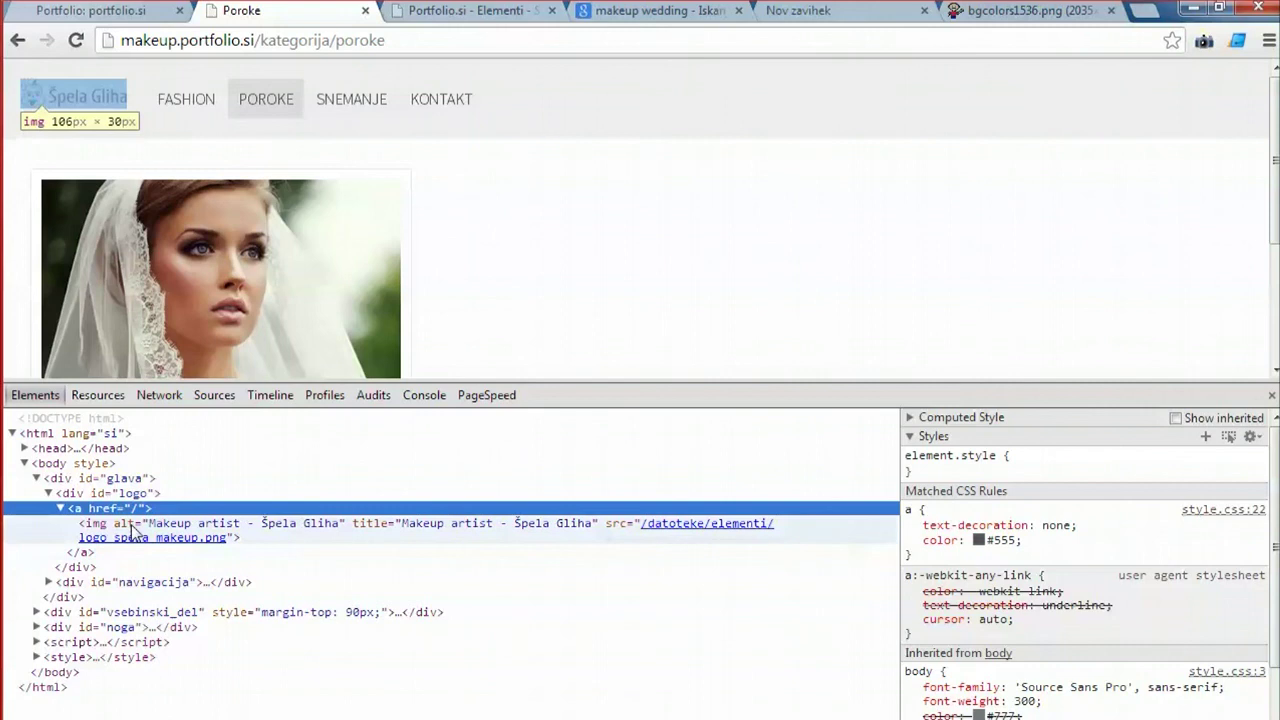
left_click(135, 527)
mouse_move(710, 527)
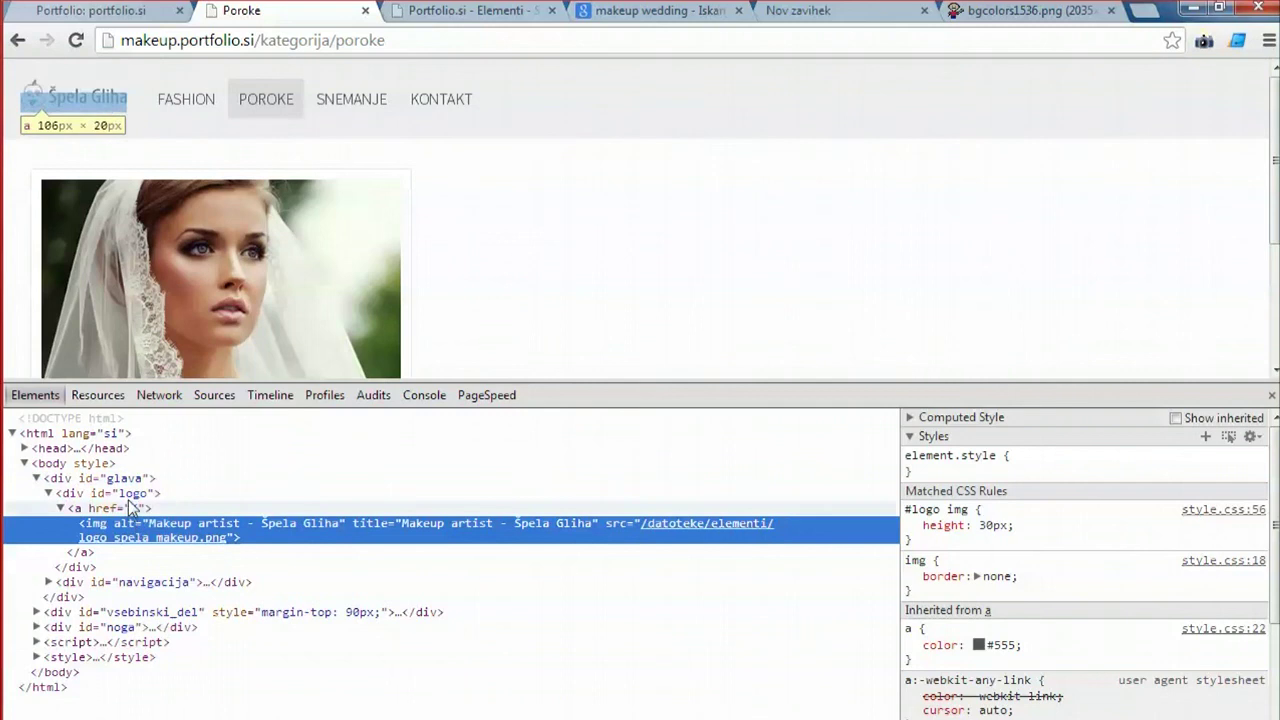
double_click(143, 493)
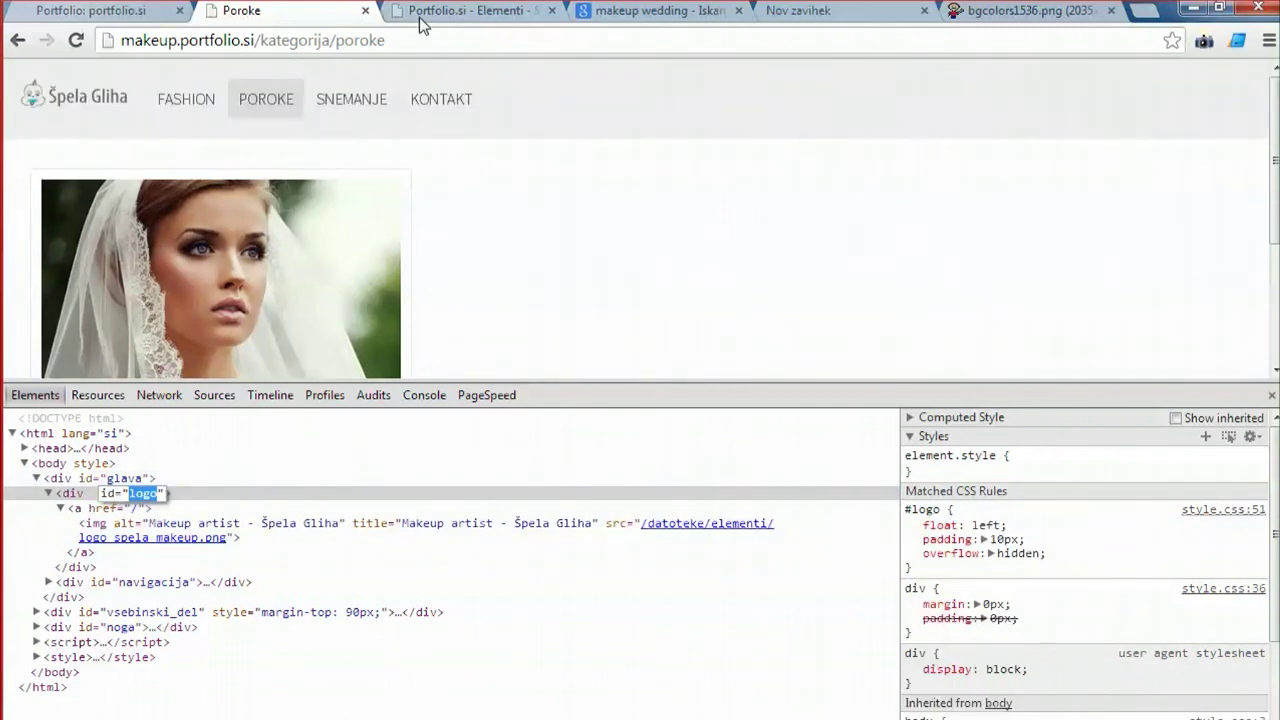
left_click(423, 14)
Append a '#logo img { height:40px; }' rule to the end of the CSS and save it.
left_click(317, 415)
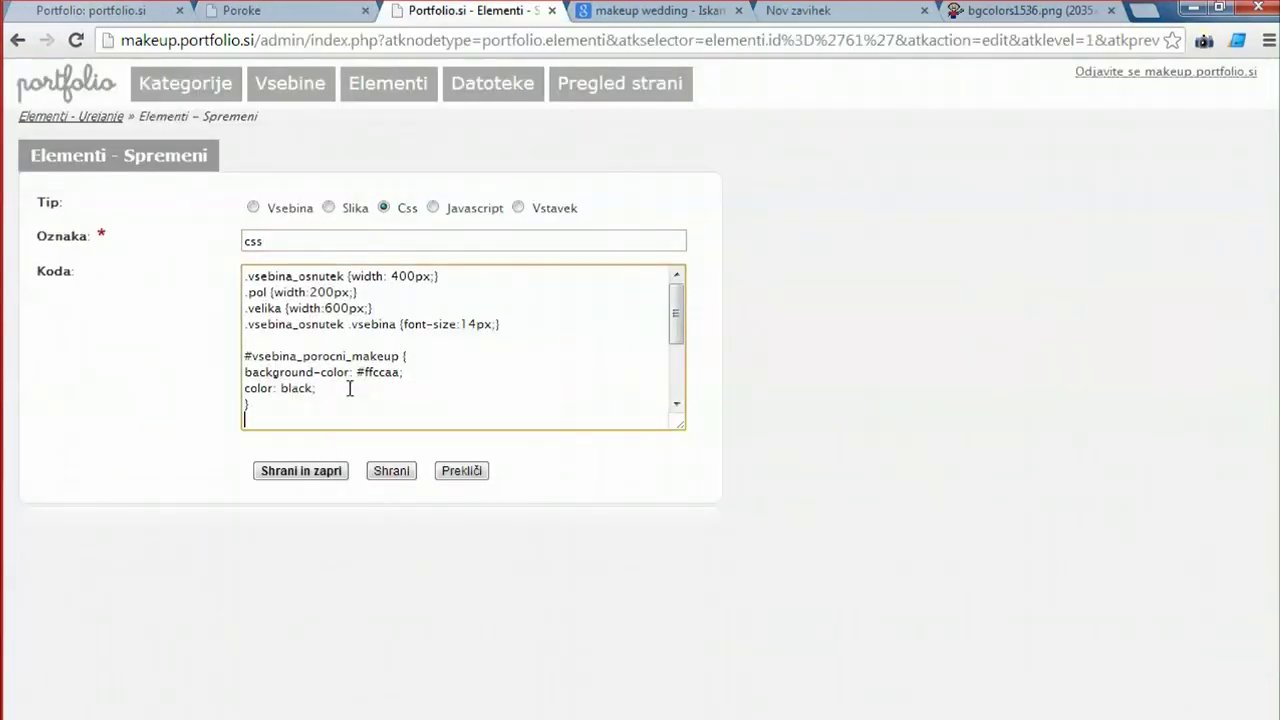
key("Down")
key("Down")
key("Down")
key("Down")
key("Down")
key("Down")
key("Down")
key("Down")
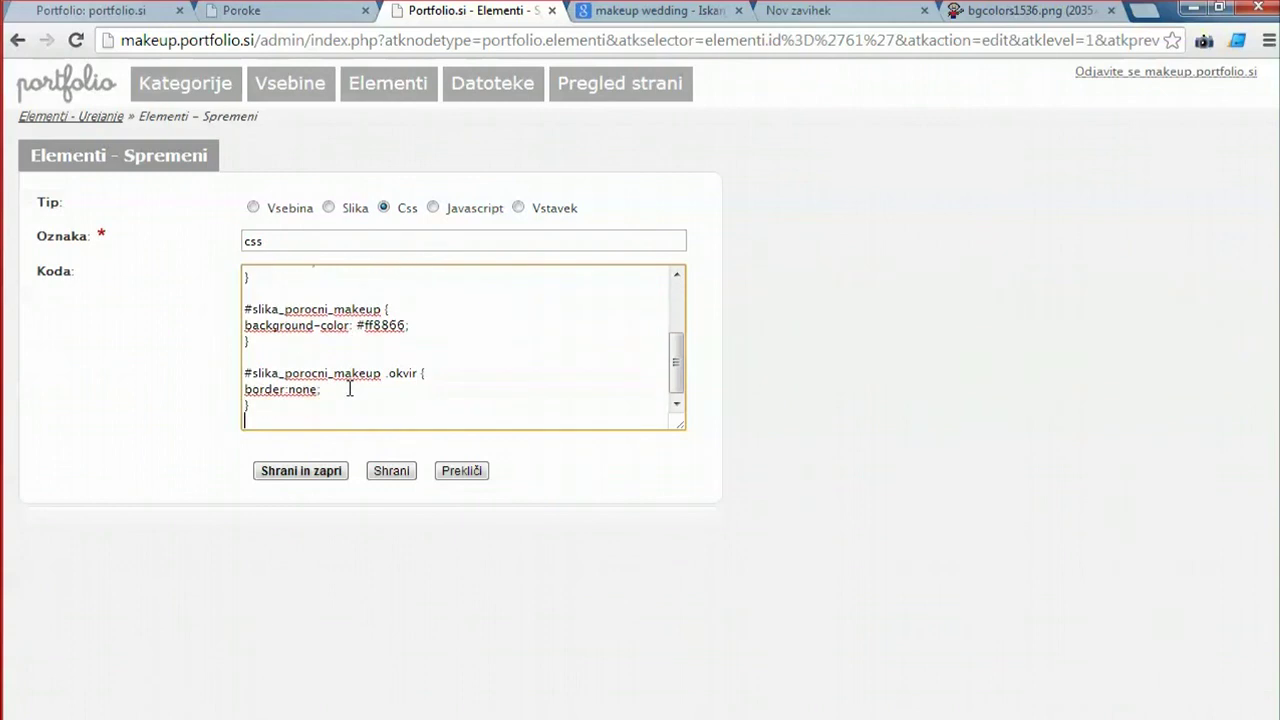
key("Down")
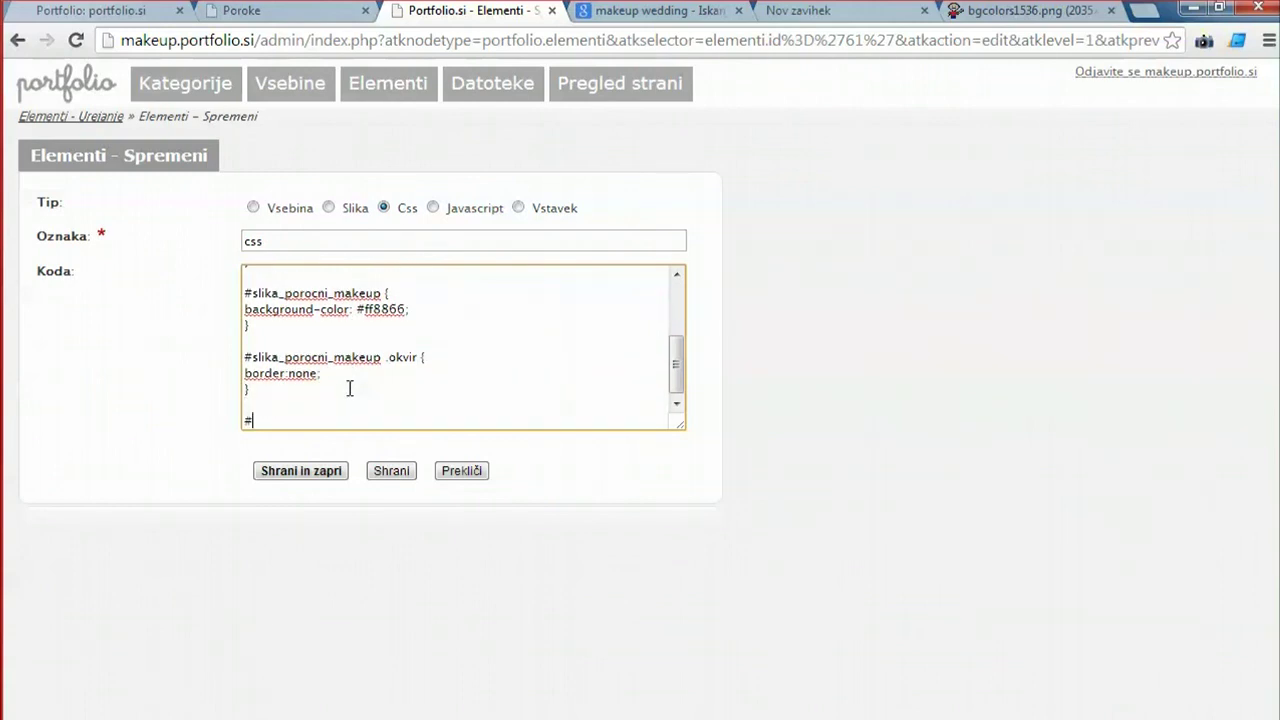
type("#logo {")
key("Return")
key("Return")
type("}")
key("Up")
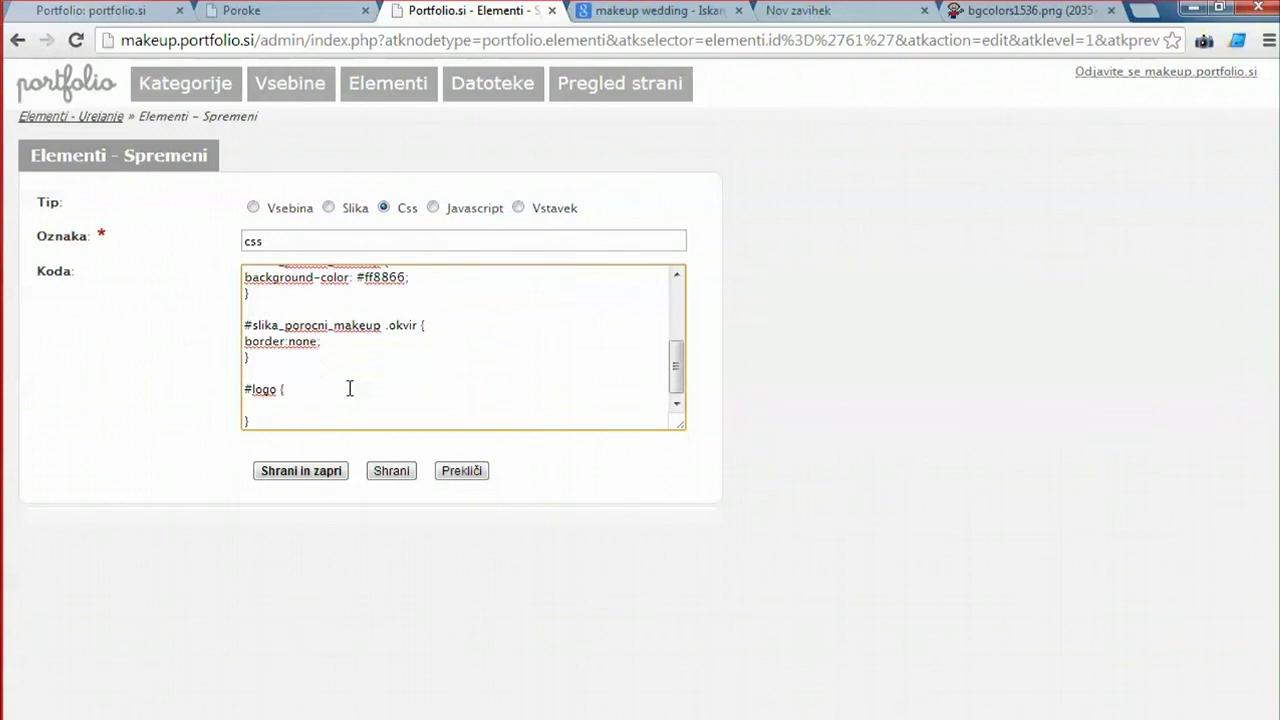
type("img")
type(":")
type("40px;")
left_click(391, 472)
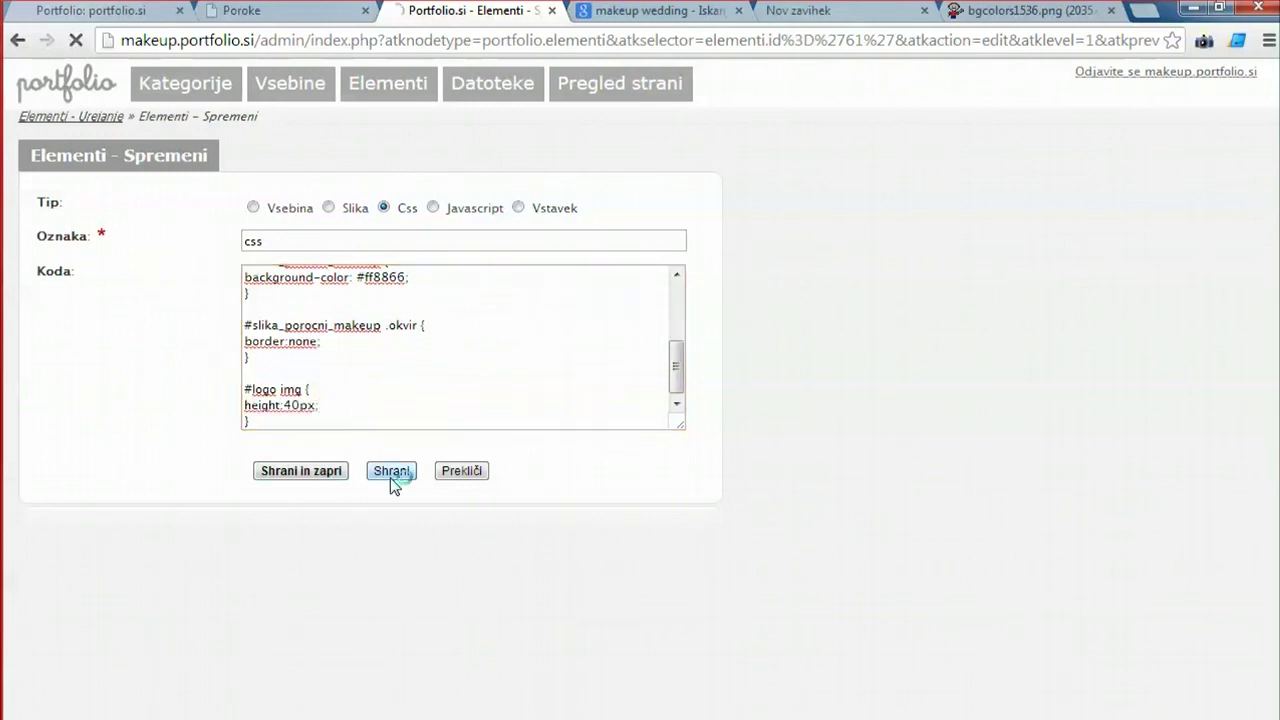
left_click(292, 12)
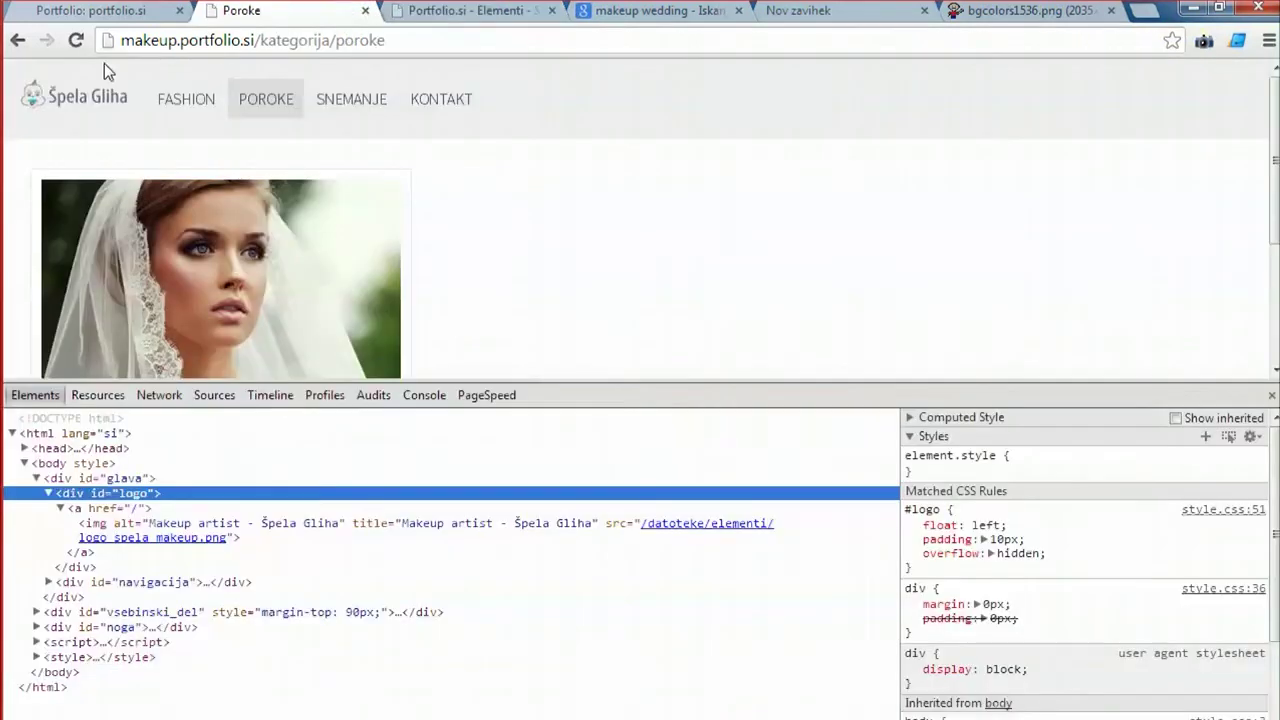
Reload the Poroke page and inspect the logo, checking the #logo rule's 'padding: 10px;'.
left_click(77, 40)
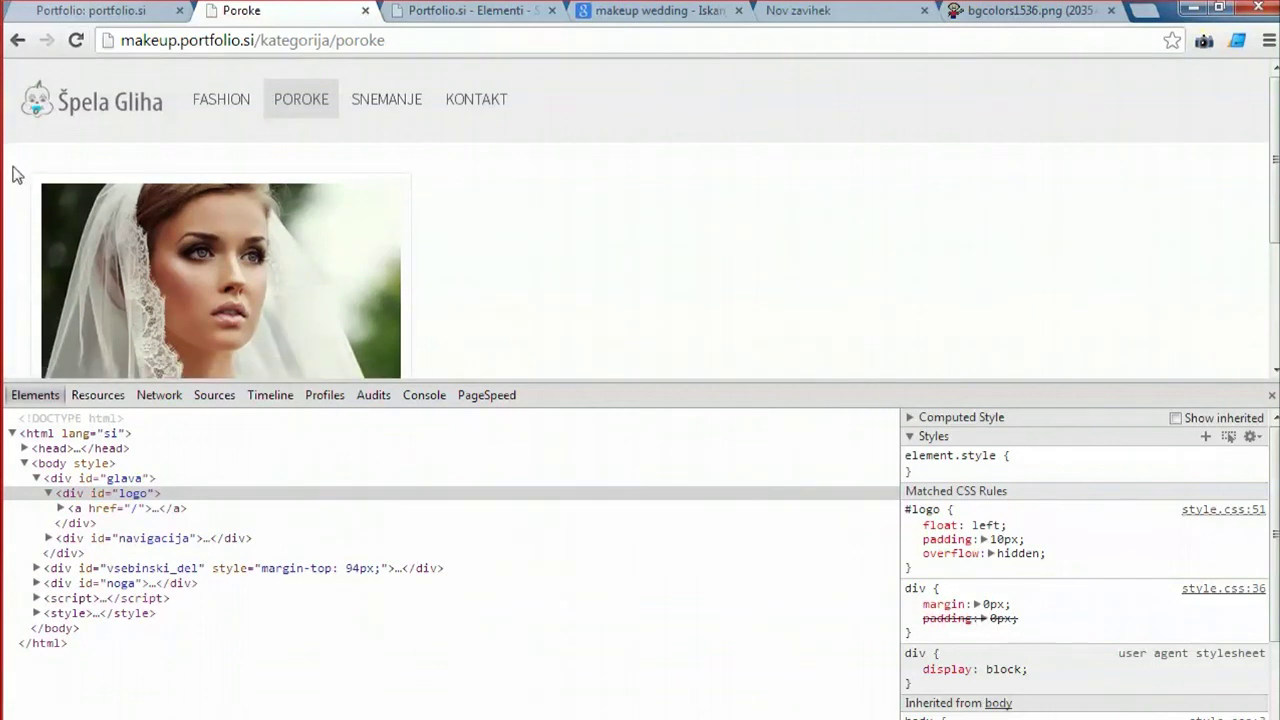
right_click(60, 105)
left_click(110, 369)
left_click(122, 493)
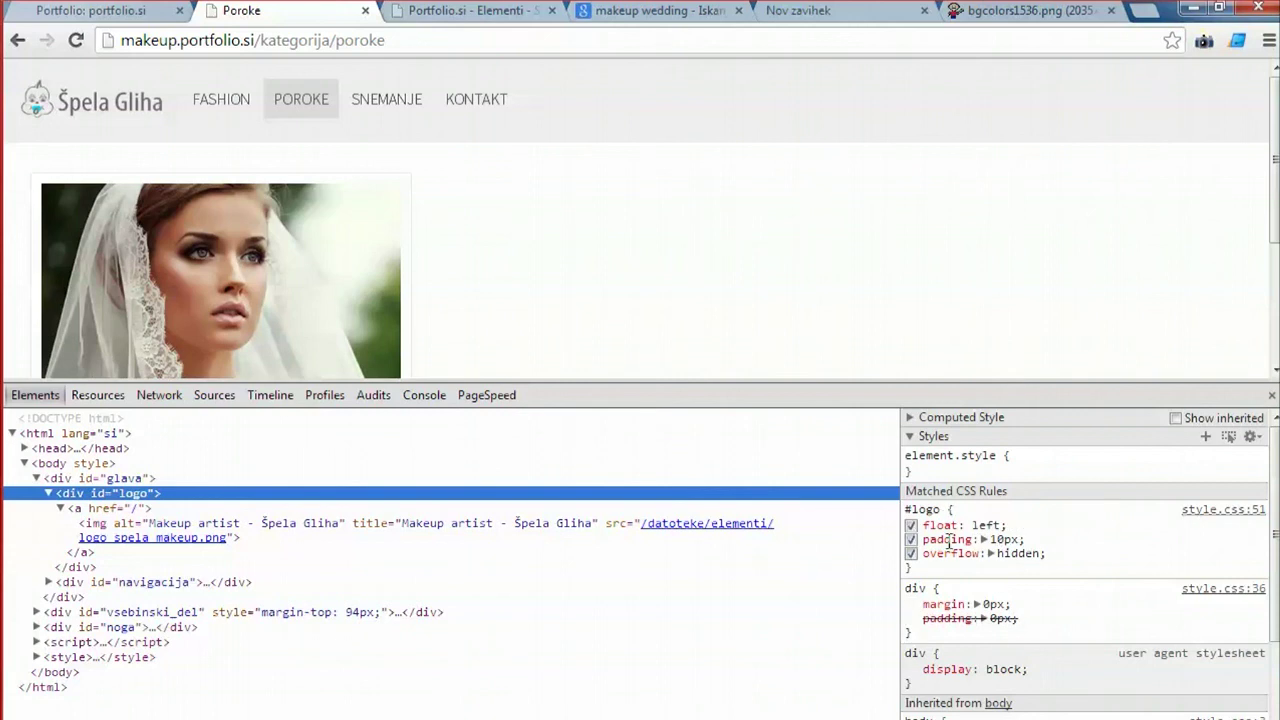
left_click_drag(1030, 541, 926, 541)
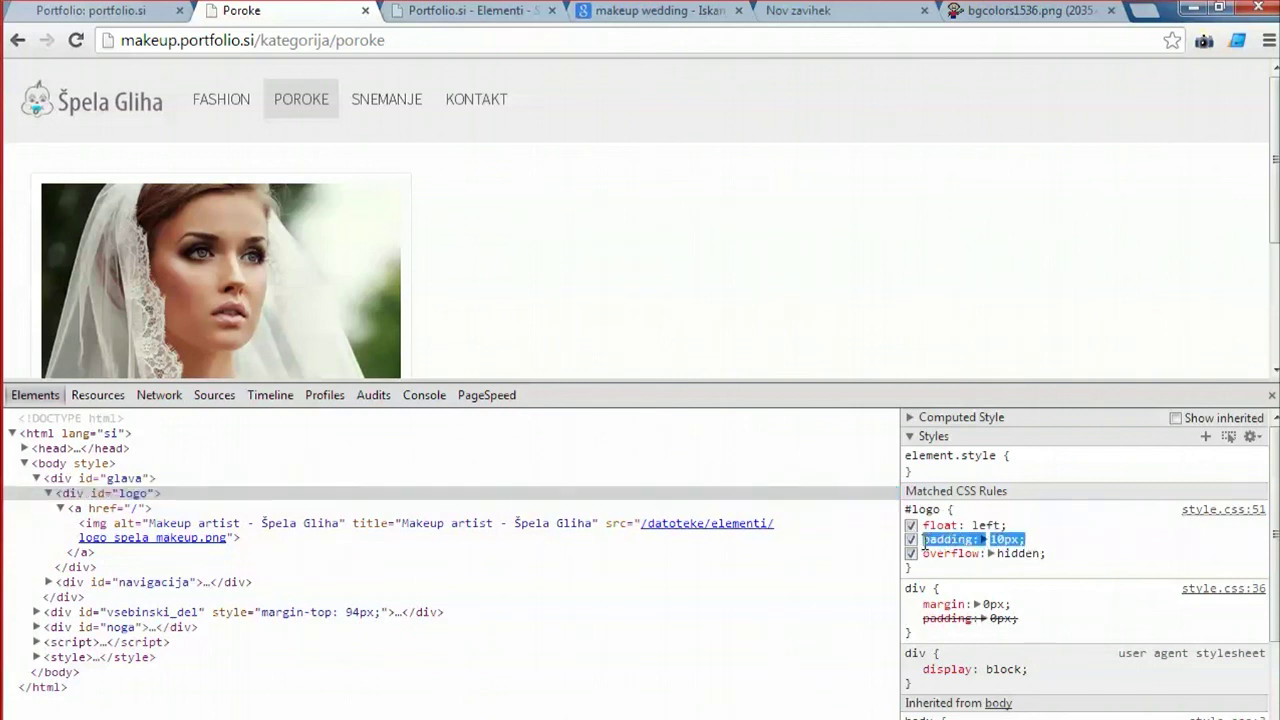
left_click(428, 16)
left_click(352, 400)
scroll(352, 400, "down", 5)
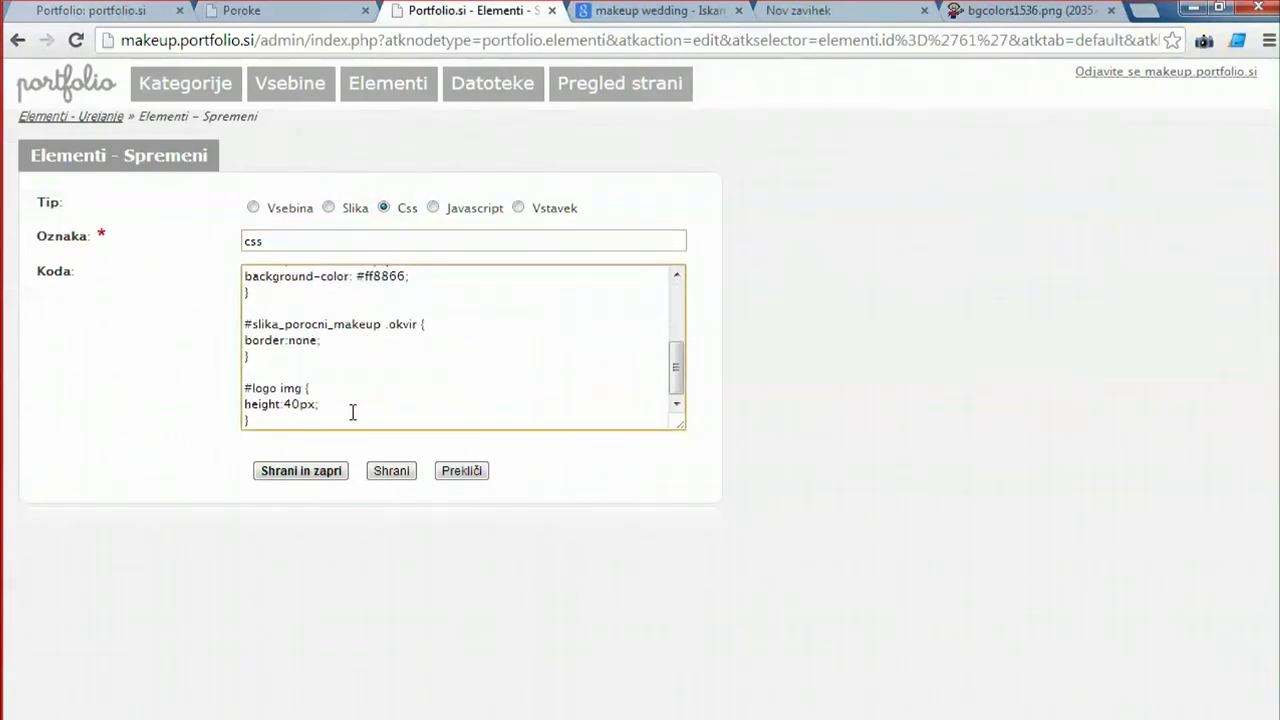
Write a new #logo rule with 'padding: 10px;' above the #logo img rule.
left_click(325, 372)
key("Return")
key("Return")
key("Up")
type("#")
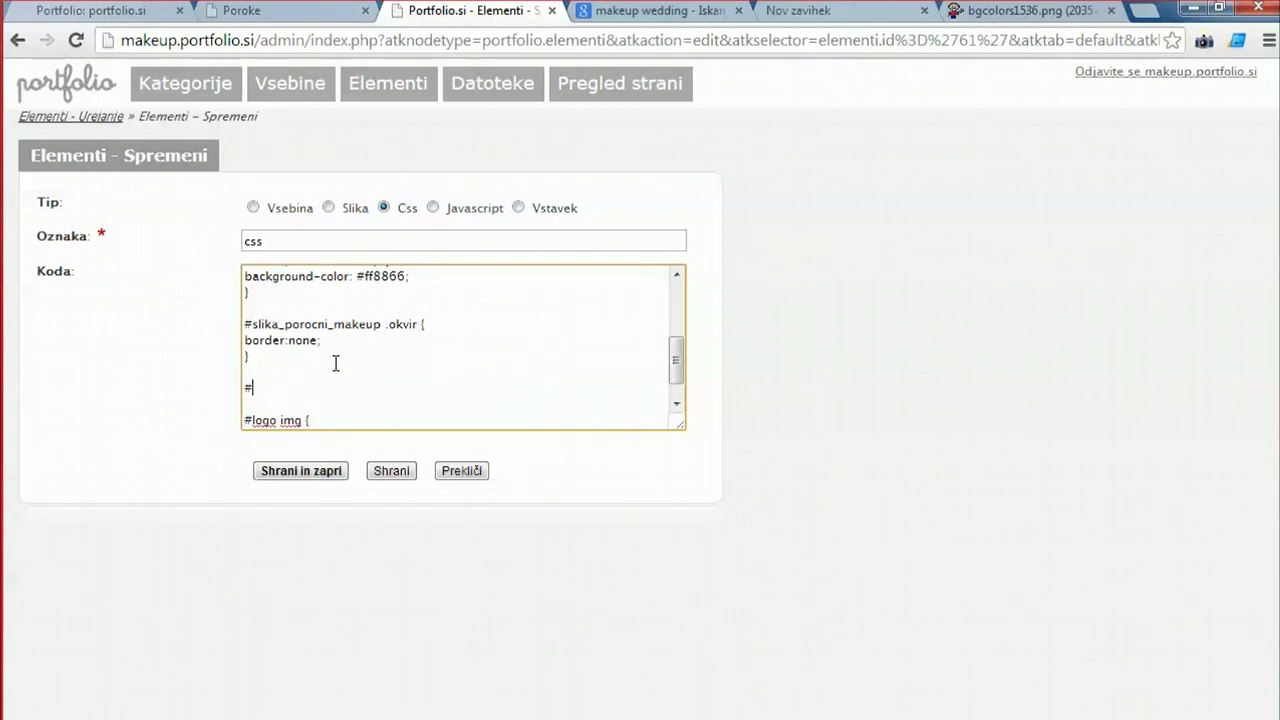
type("logo {}")
key("Return")
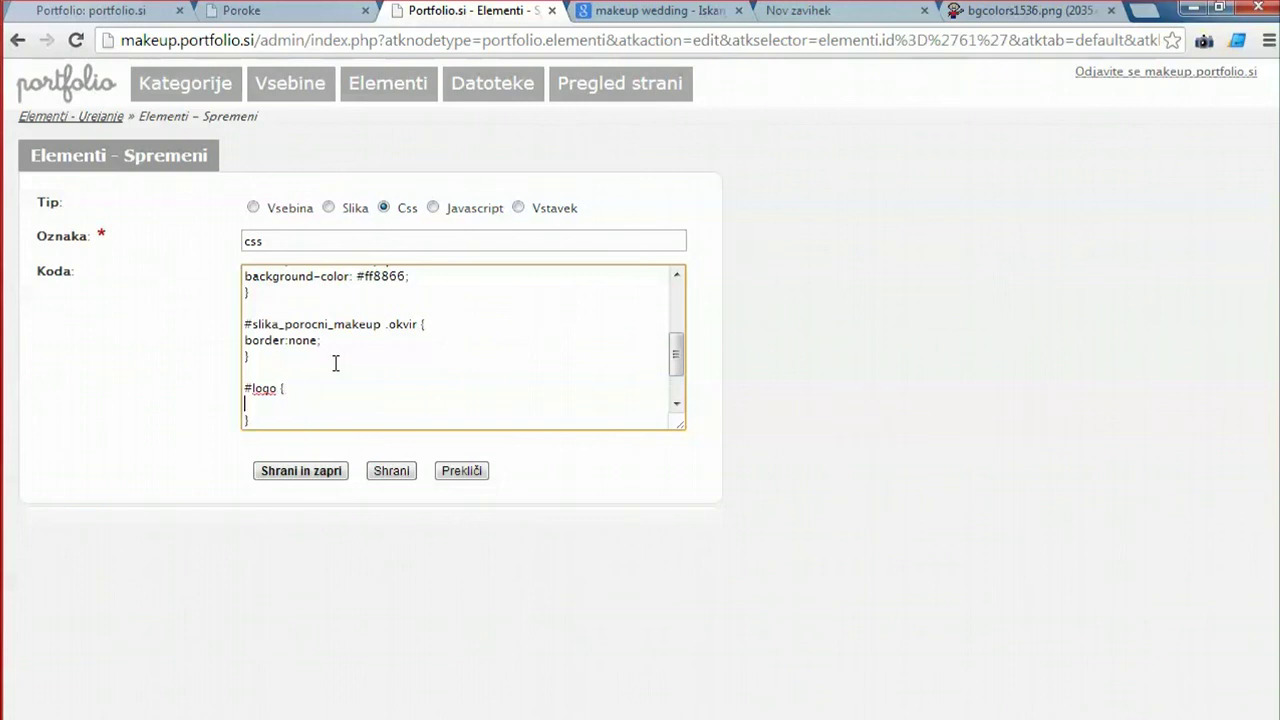
type("padding: 10px;")
key("Return")
key("Tab")
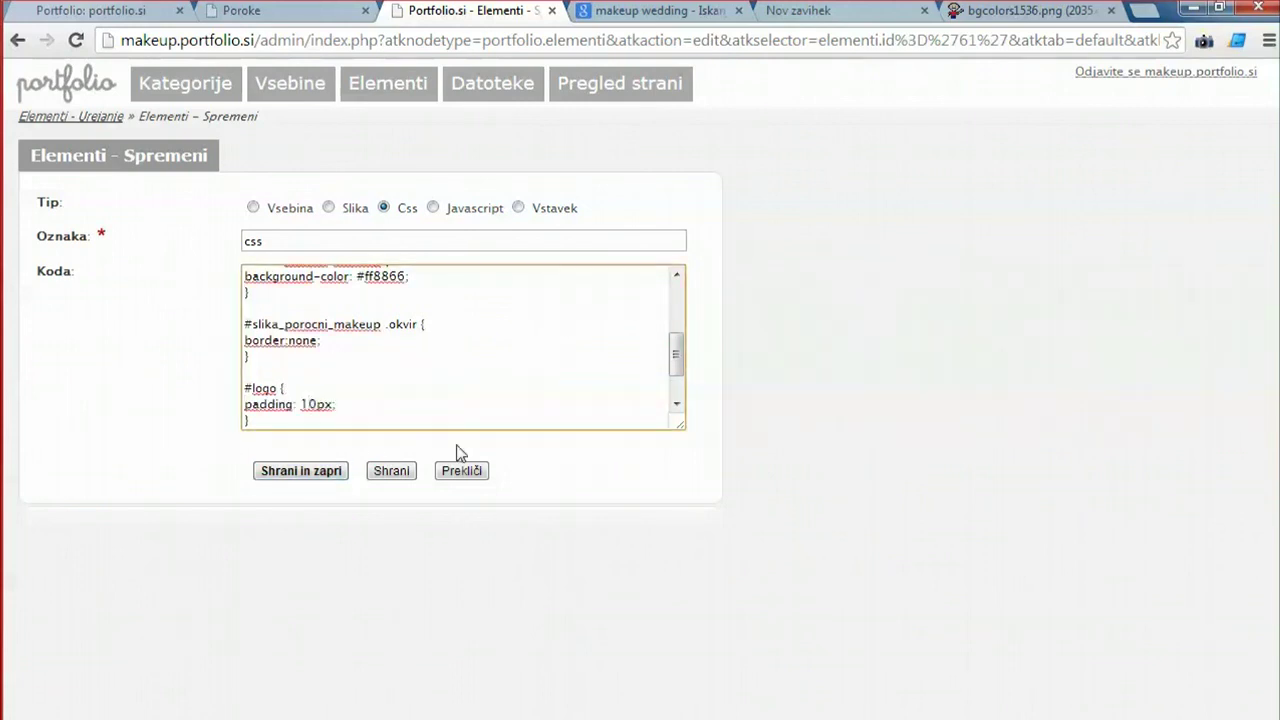
Change the #logo padding to 5px, save the CSS, and view the live Poroke page.
key("BackSpace")
key("Delete")
type("5")
left_click(391, 470)
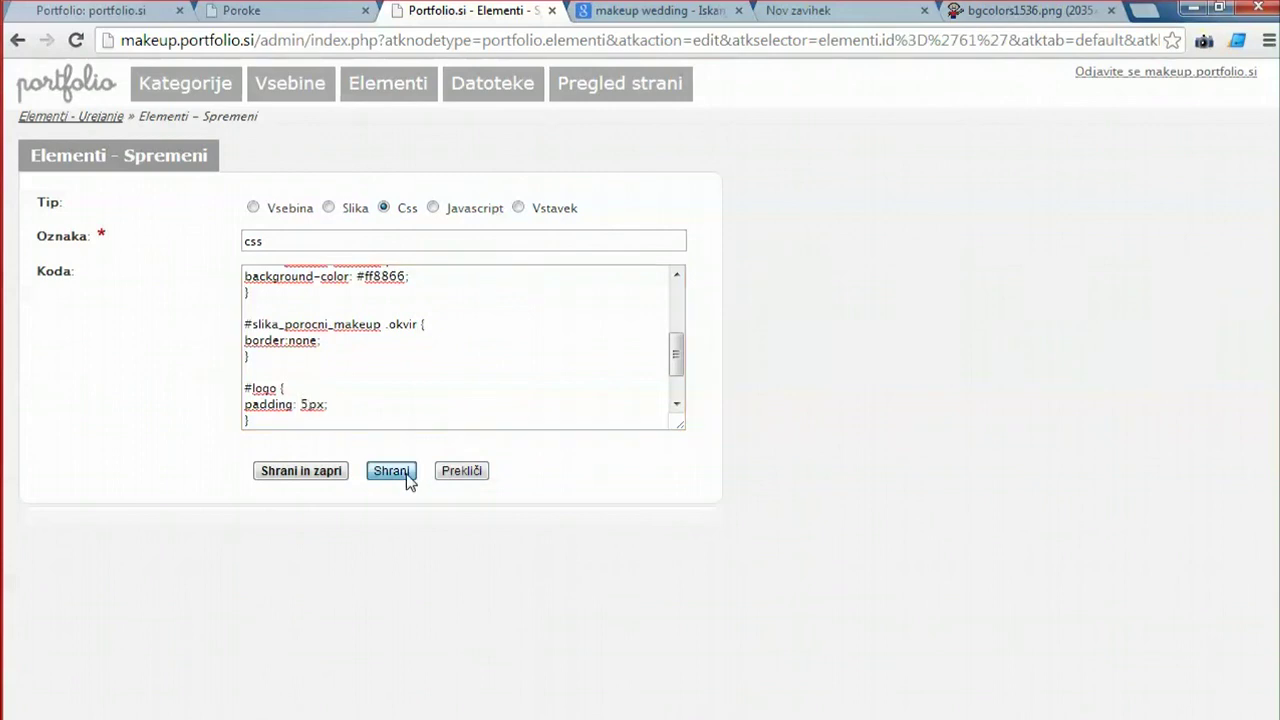
key("ctrl+shift+Tab")
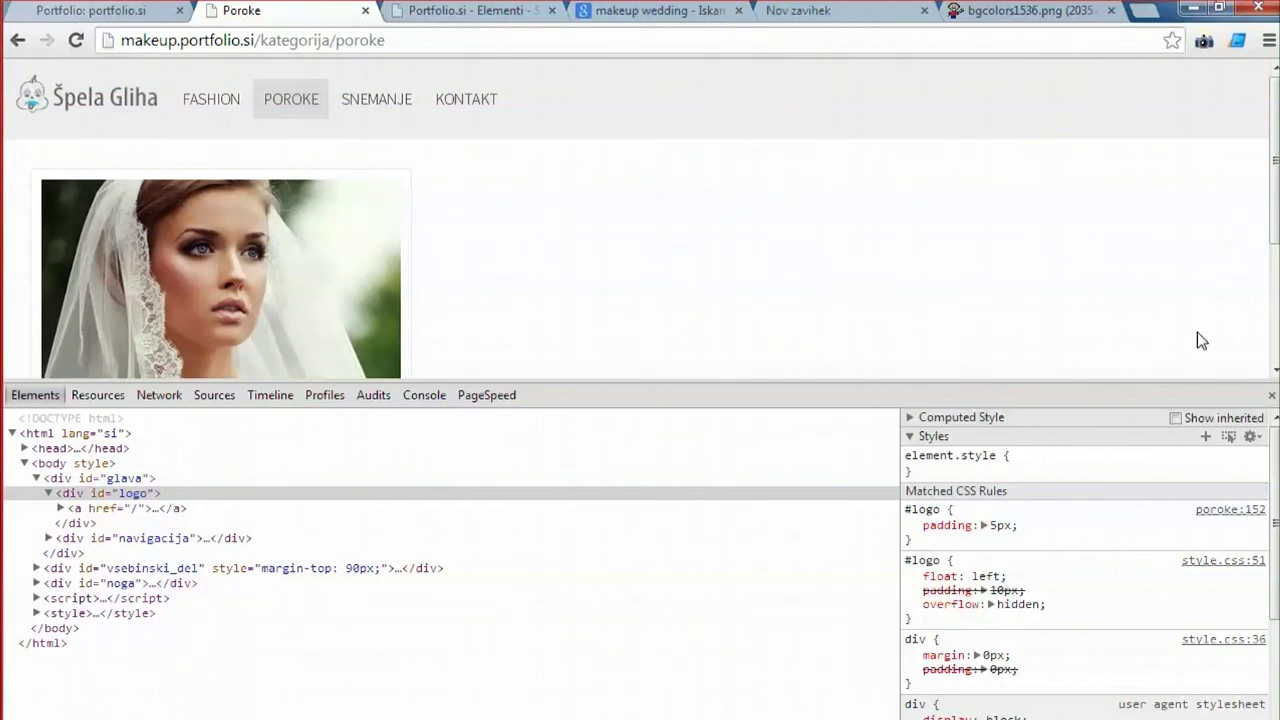
Close DevTools, then save and close the CSS element to return to the element list.
left_click(1271, 395)
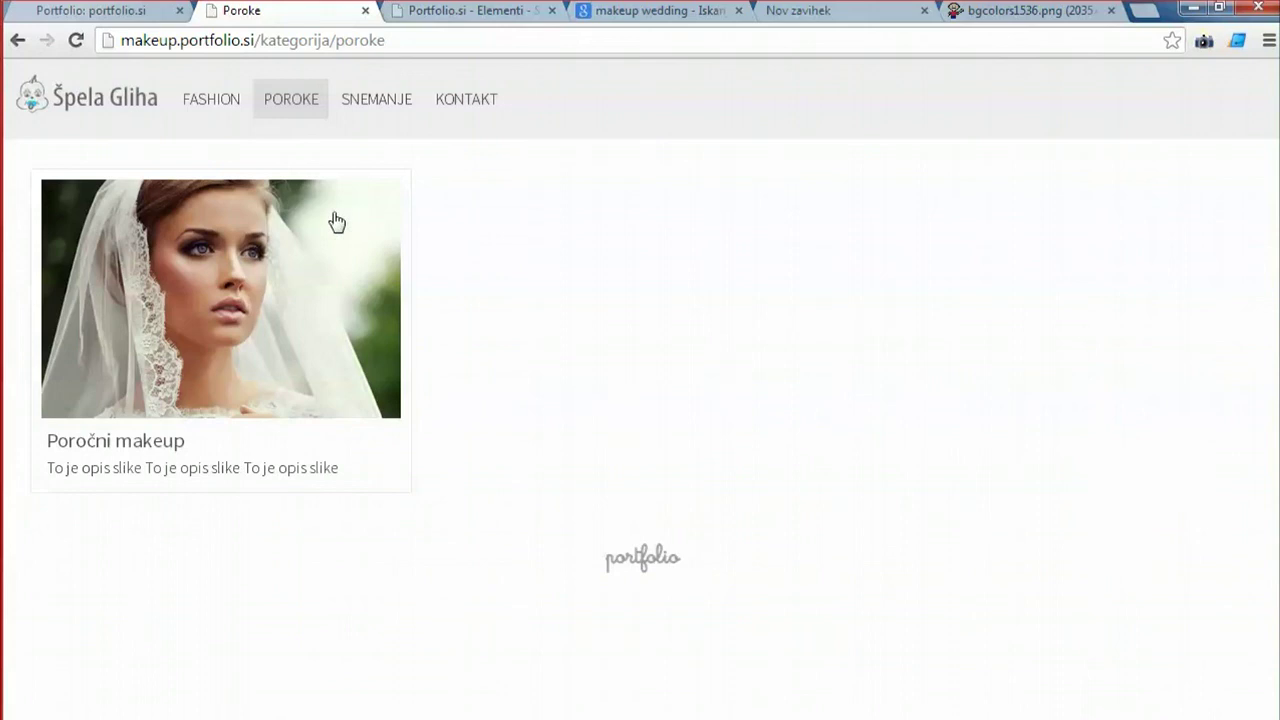
left_click(452, 12)
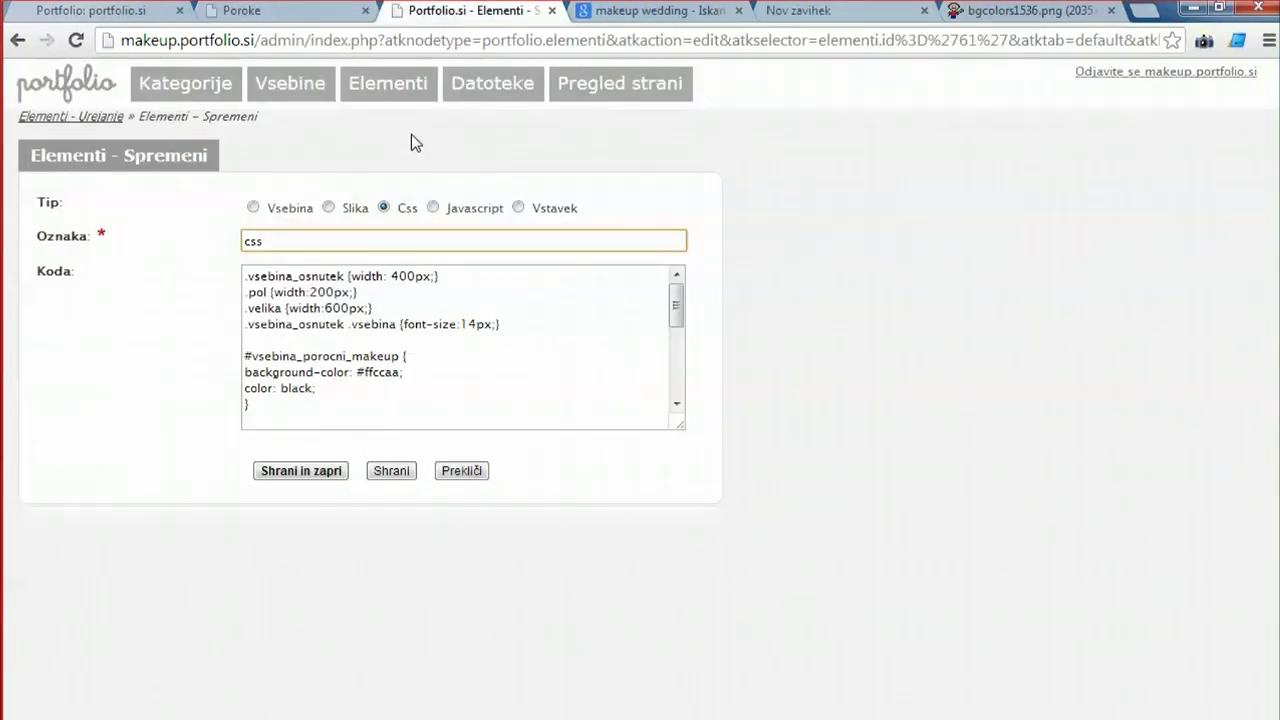
left_click(323, 482)
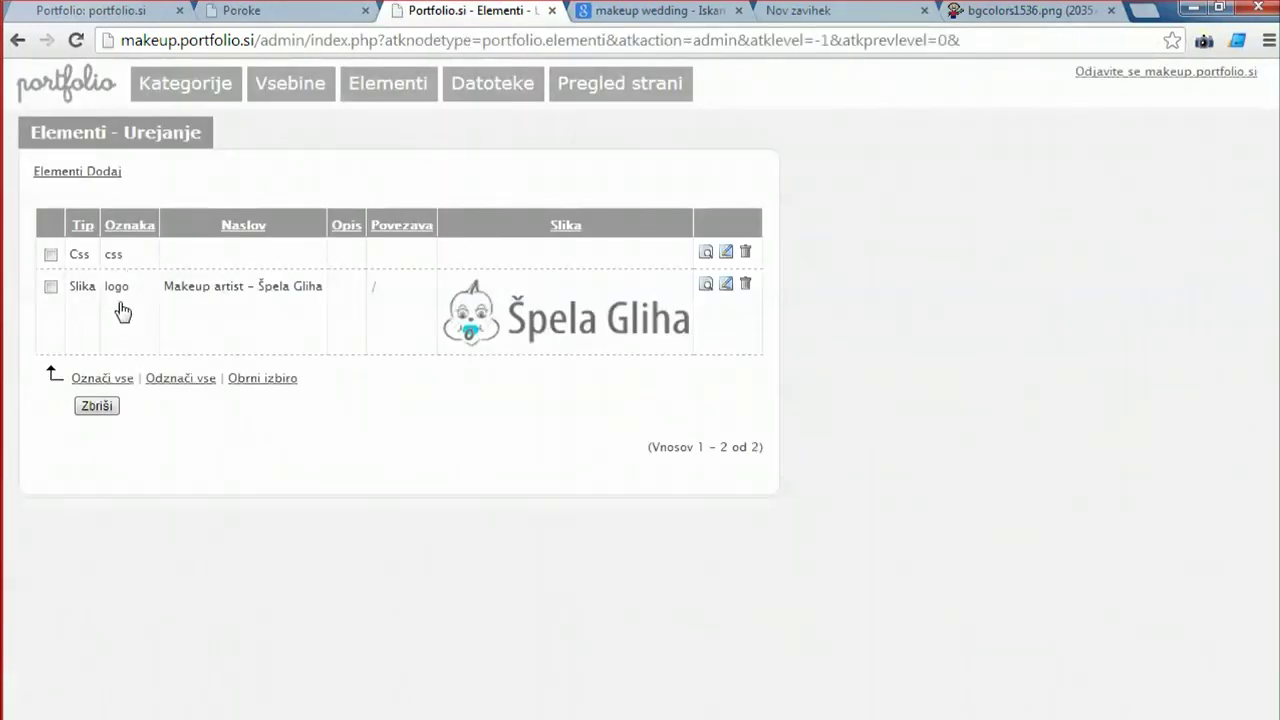
Save the logo element unchanged without a new file, then open the site's empty Kontakt page.
left_click(118, 288)
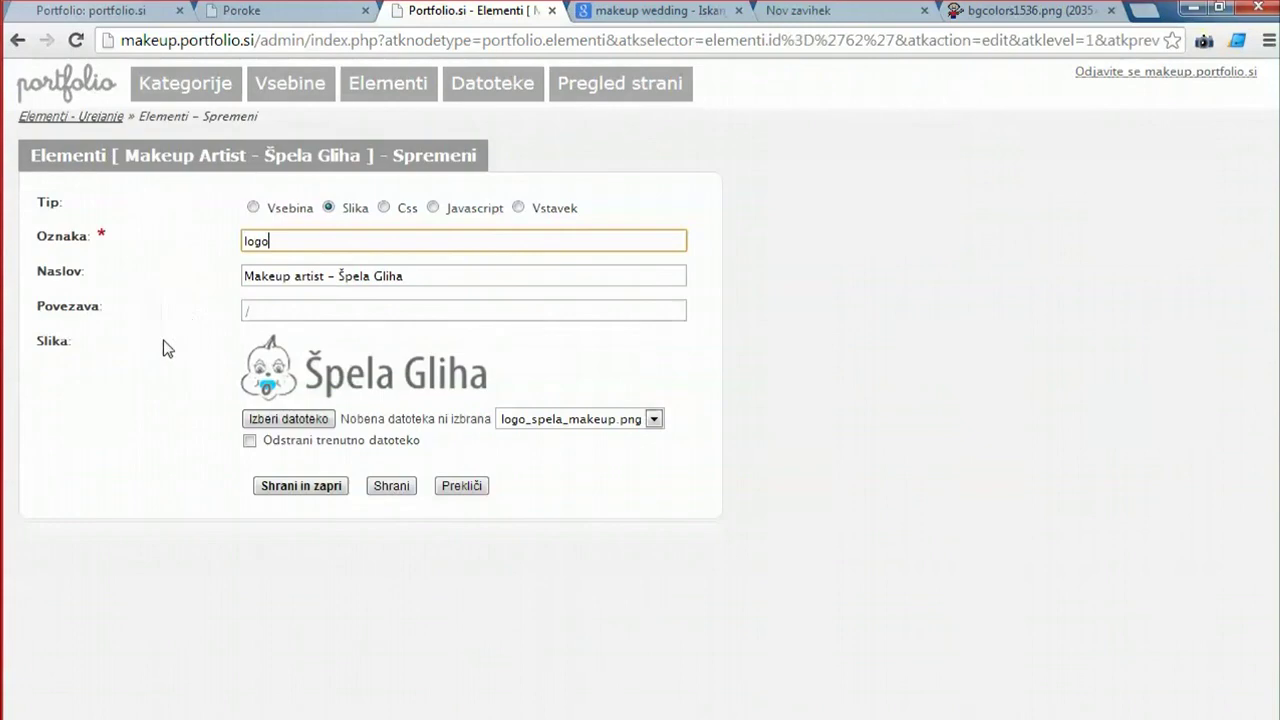
left_click(288, 419)
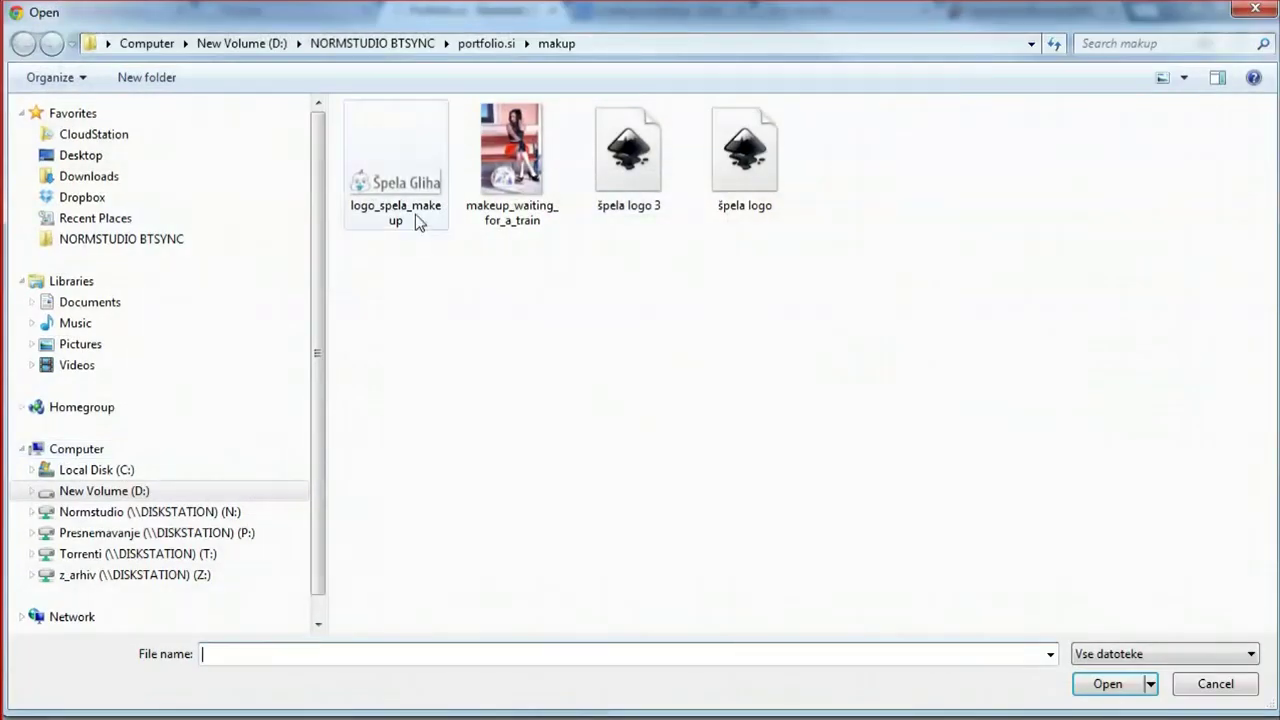
left_click(1214, 684)
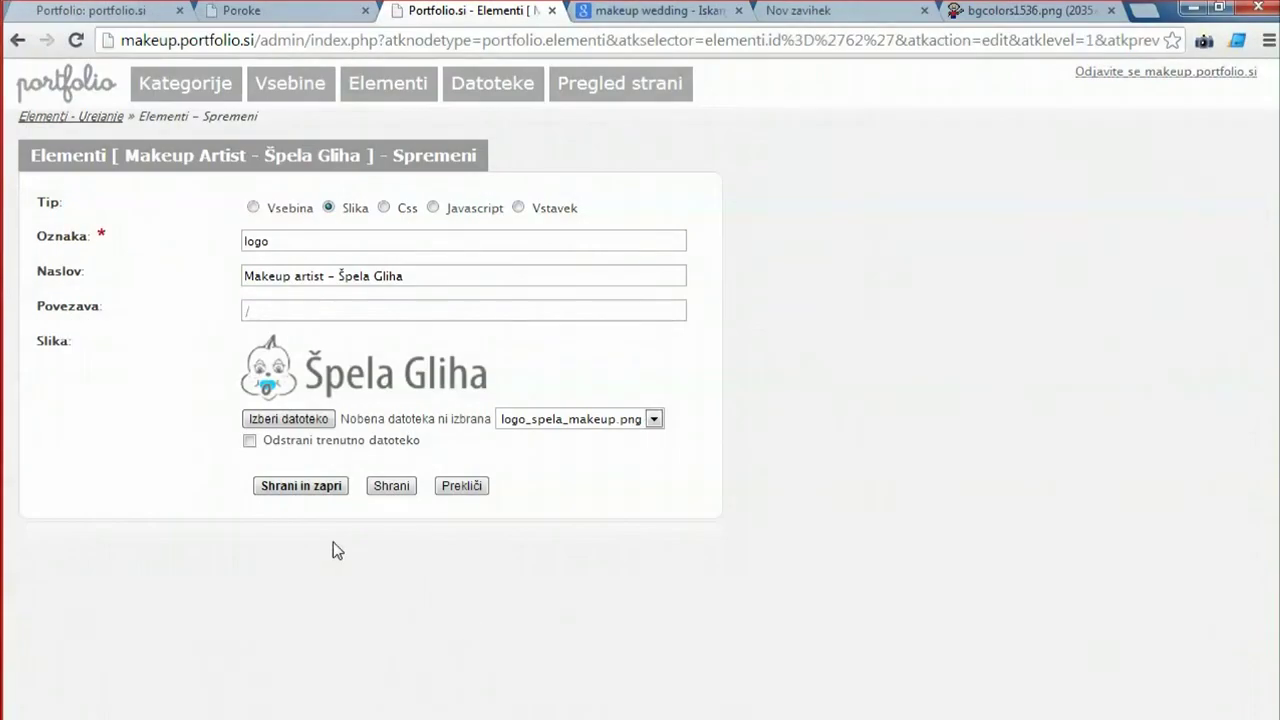
left_click(300, 487)
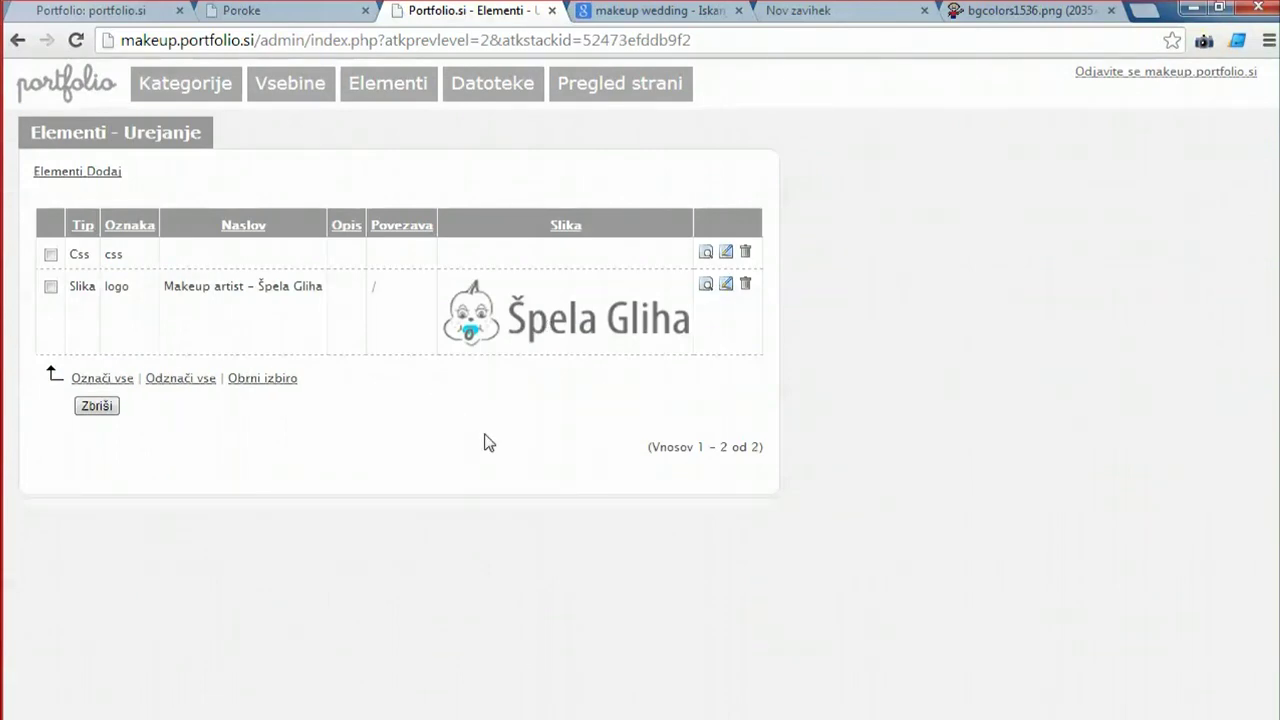
left_click(285, 10)
left_click(468, 99)
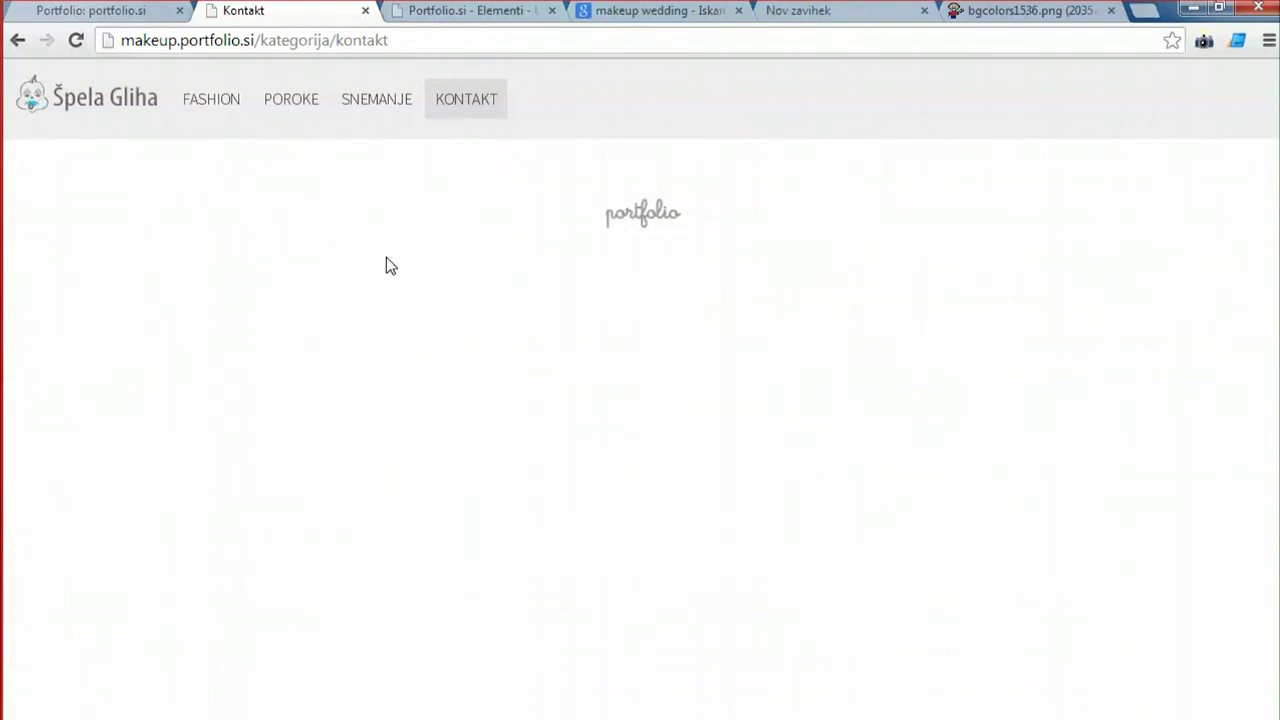
Go back to the admin content list and open the blank Vsebine – Dodaj form.
left_click(58, 11)
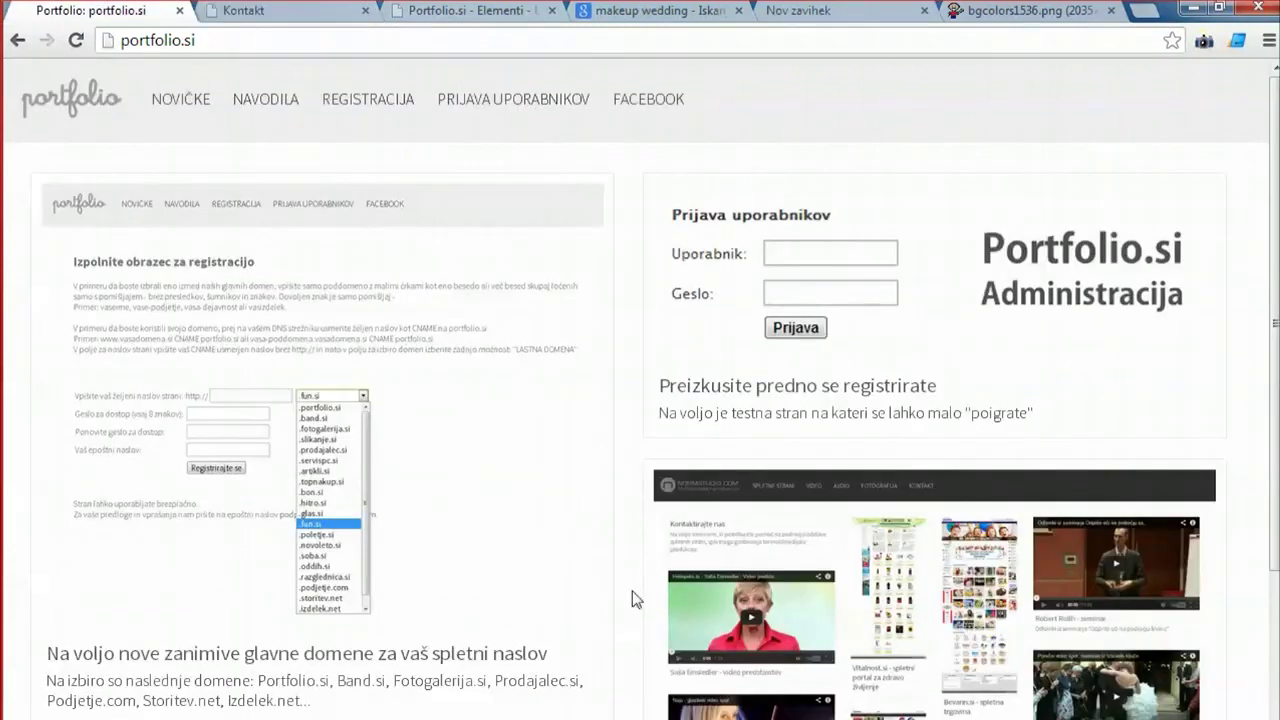
left_click(252, 14)
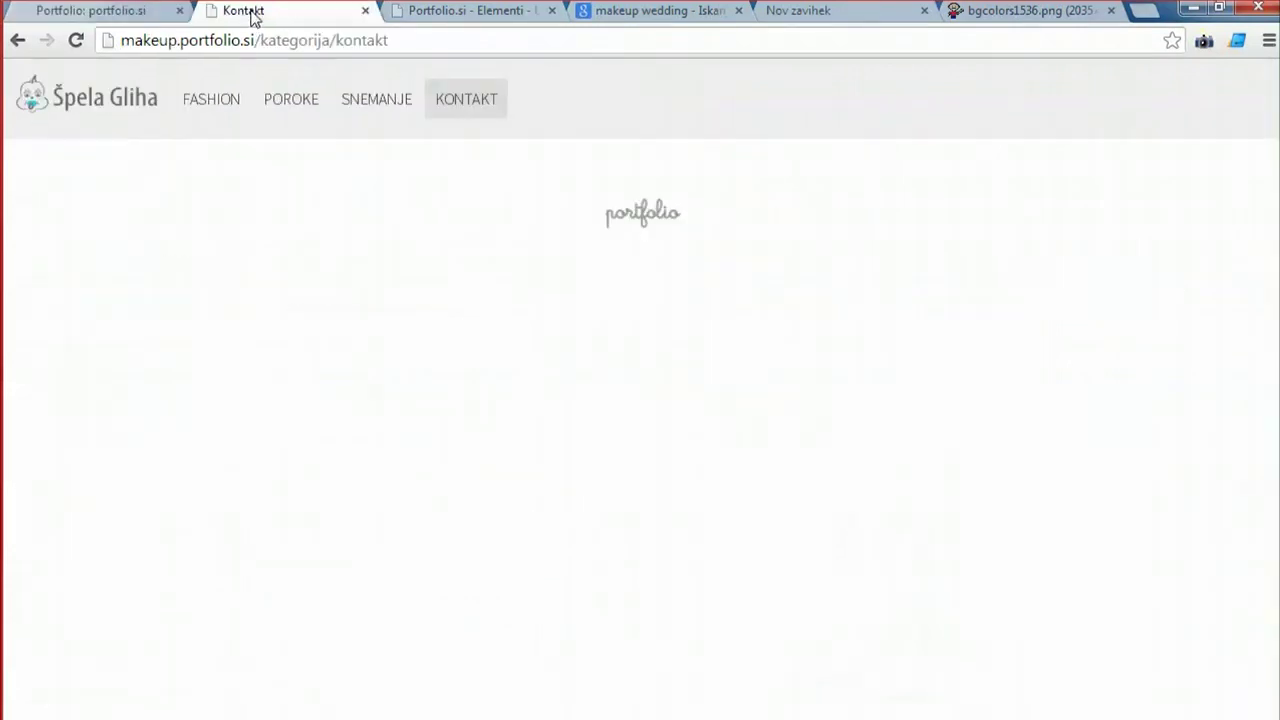
left_click(503, 17)
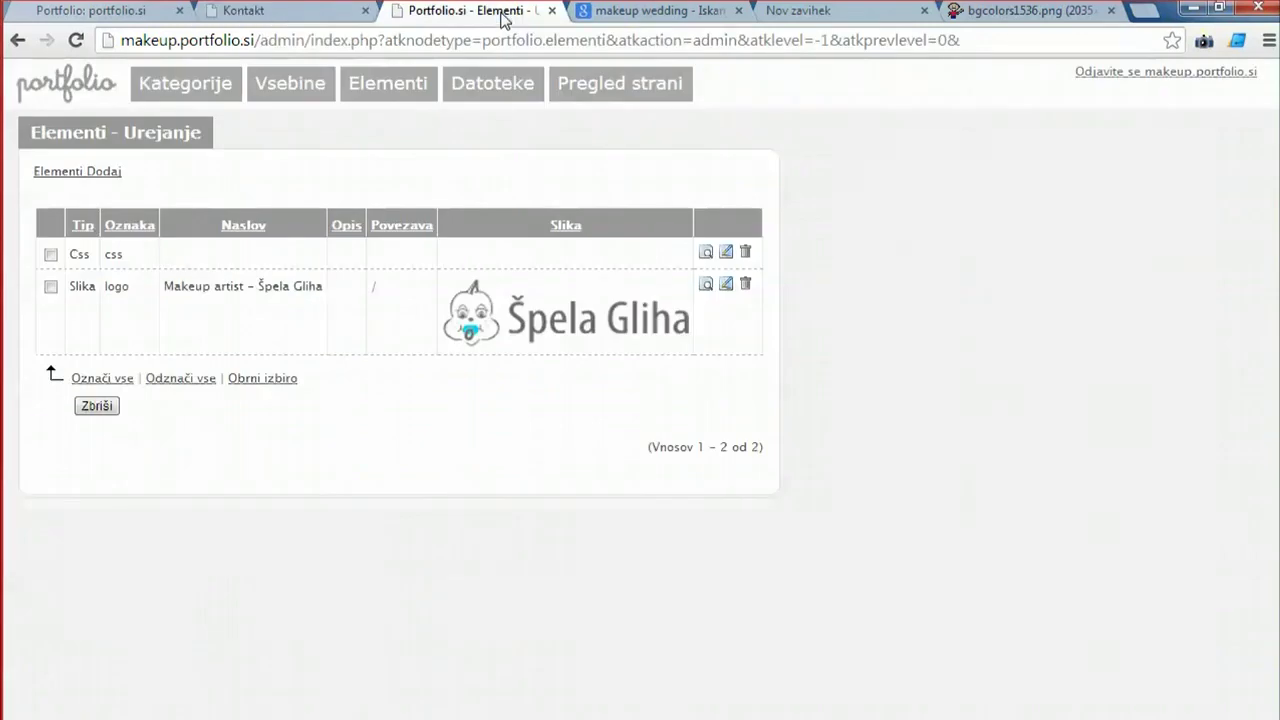
left_click(283, 97)
scroll(133, 229, "down", 1)
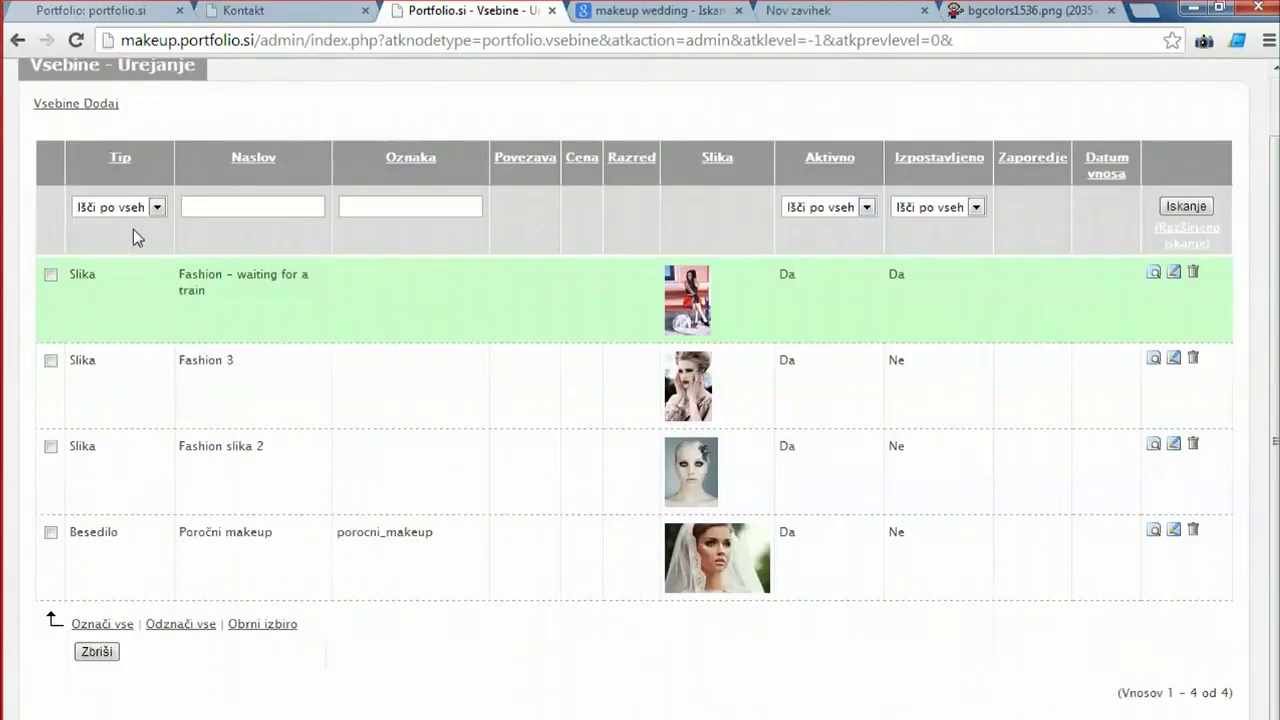
left_click(72, 103)
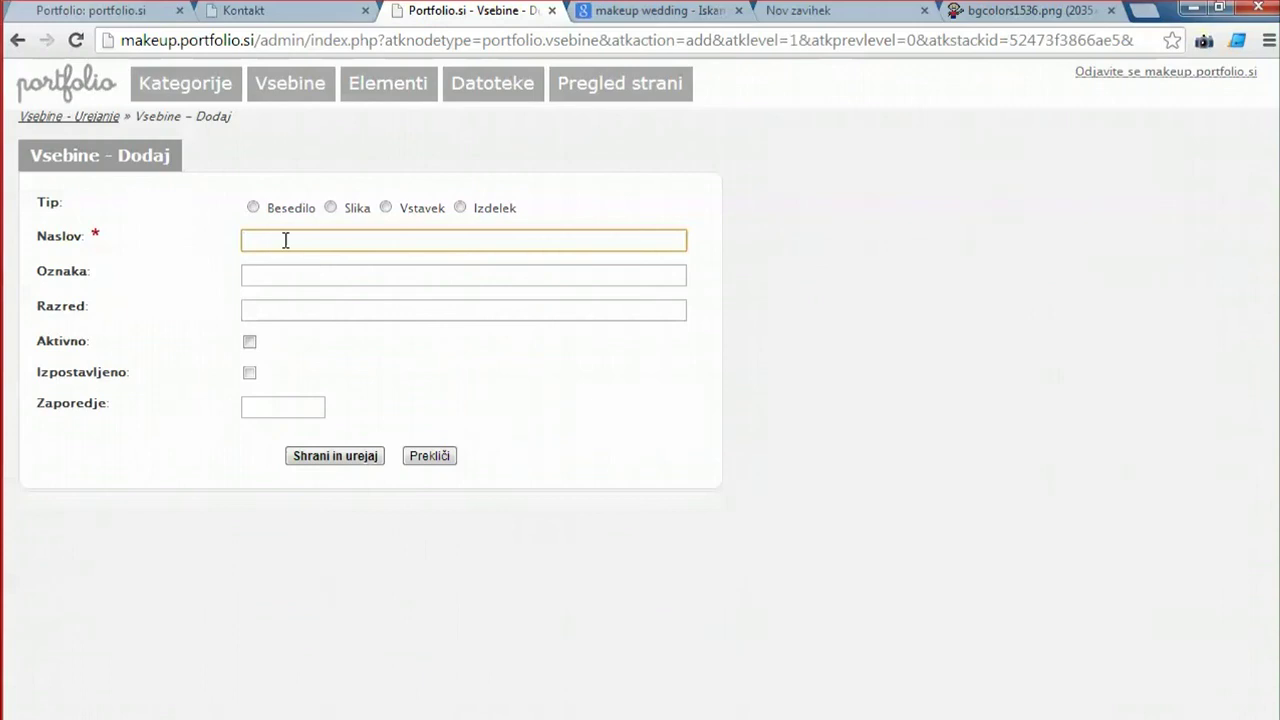
Make the new item a Besedilo text item titled Kontakt with label kontakt.
left_click(248, 205)
left_click(252, 206)
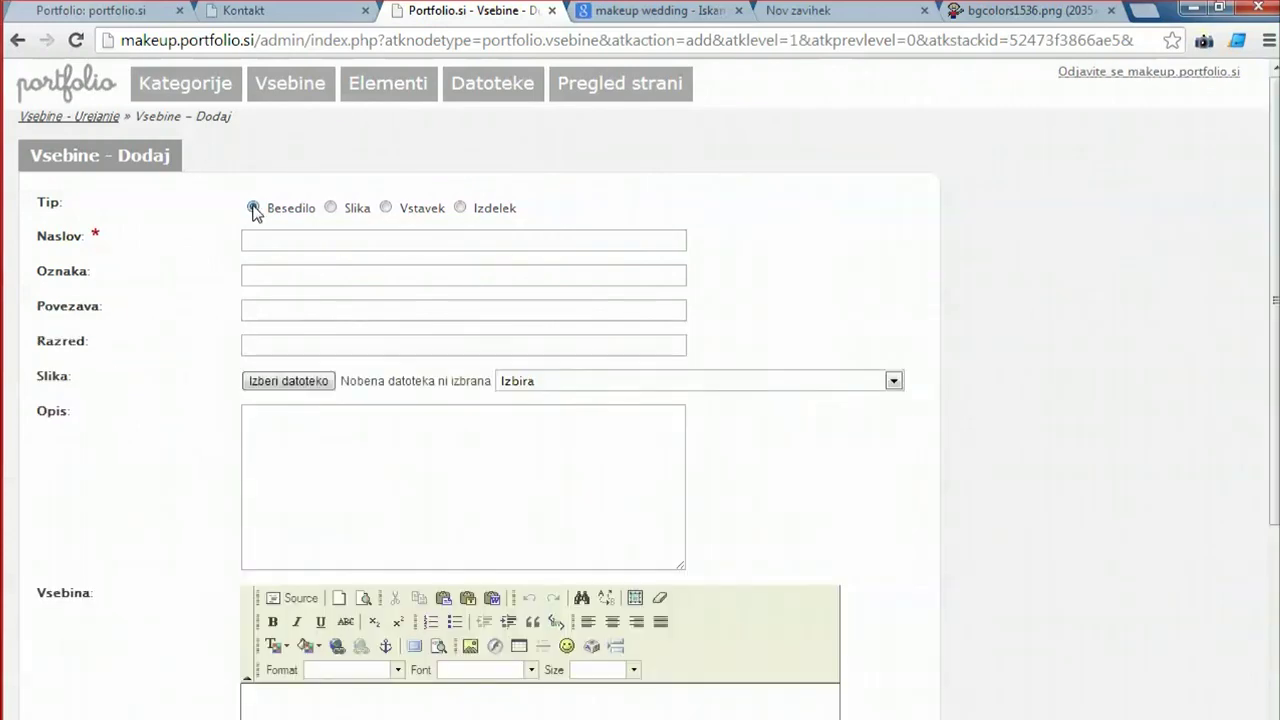
left_click(276, 245)
type("Ko")
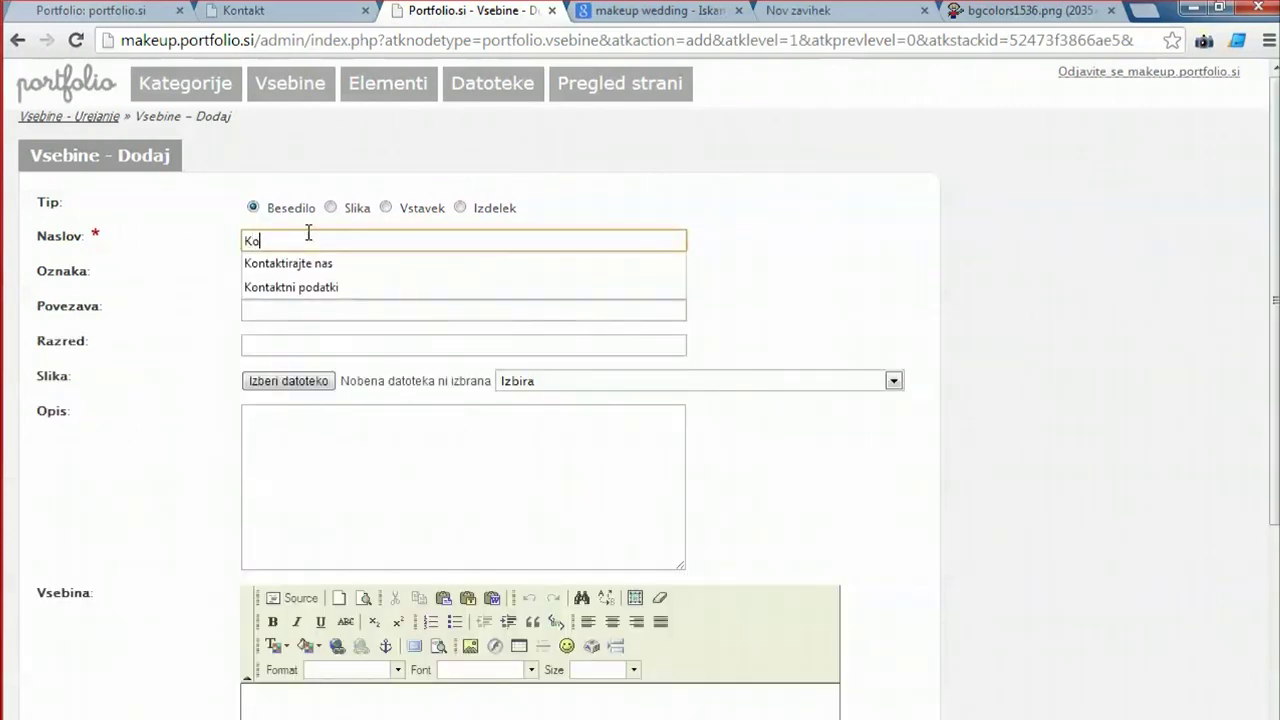
type("ntakt")
left_click(215, 292)
left_click(256, 270)
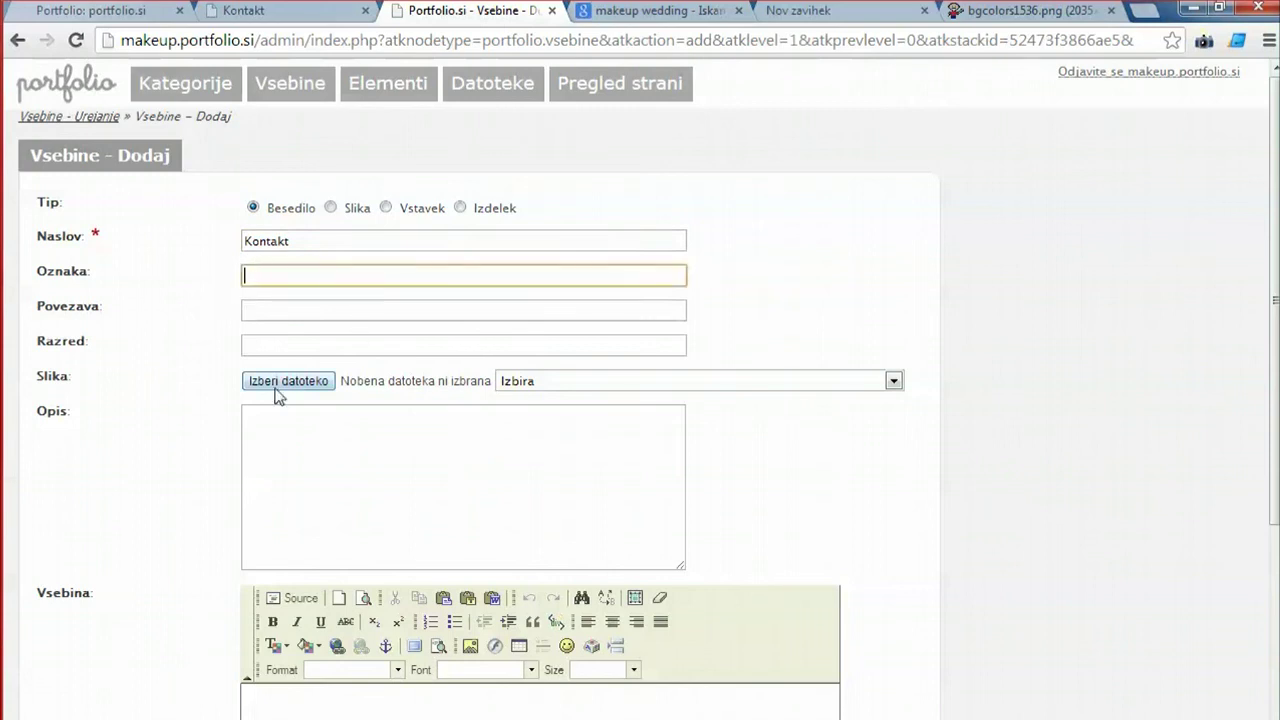
type("kontakt")
left_click(185, 300)
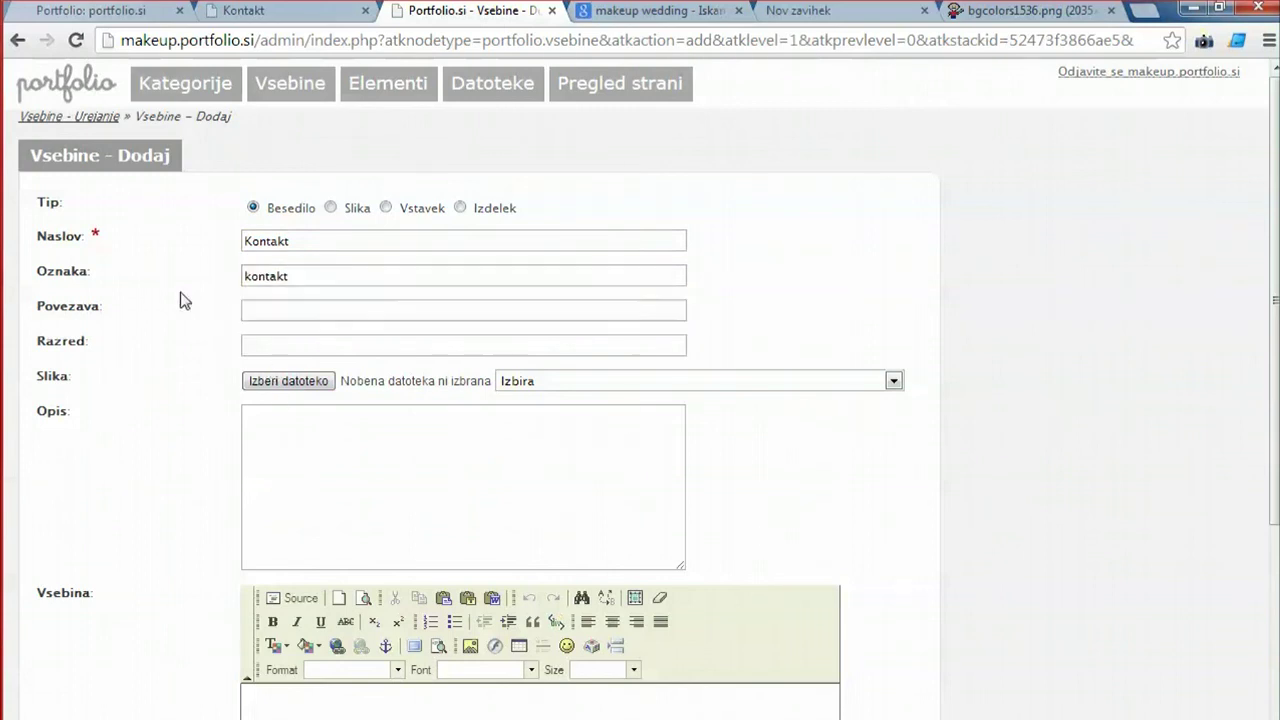
Attach the makeup_waiting_for_a_train.jpg image to the Kontakt item.
left_click(291, 308)
left_click(281, 348)
scroll(286, 346, "down", 2)
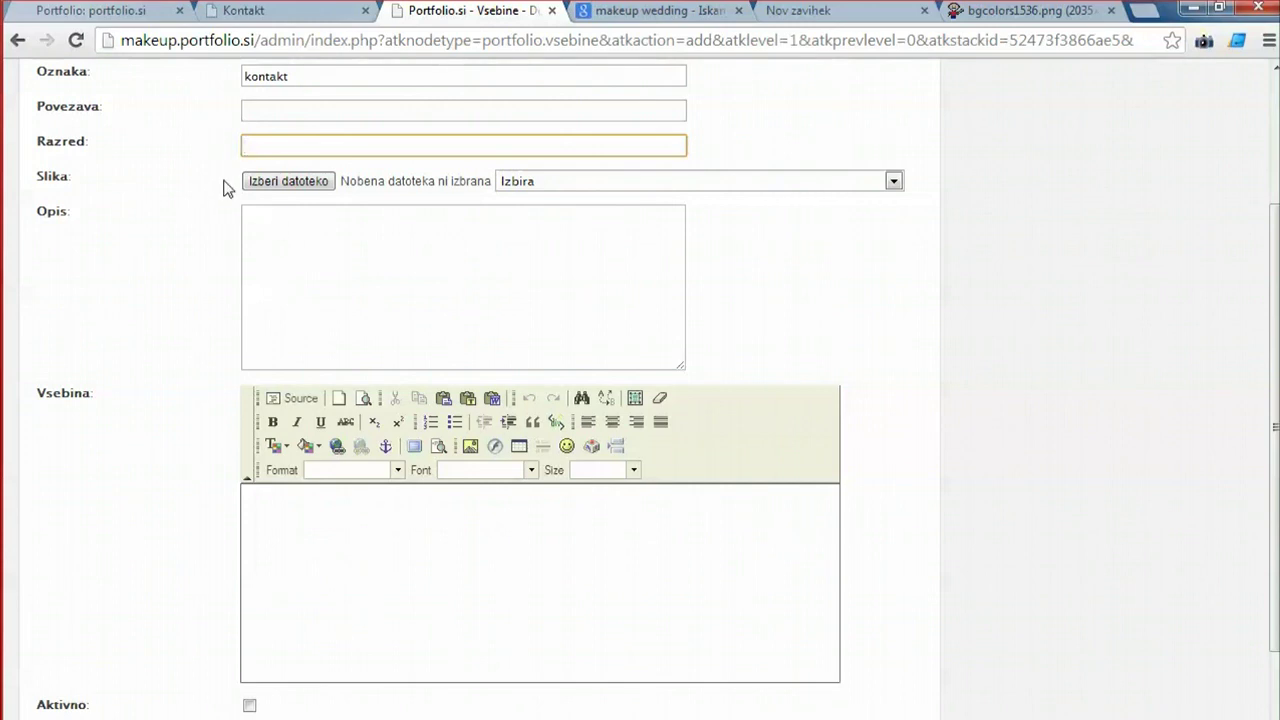
left_click(277, 243)
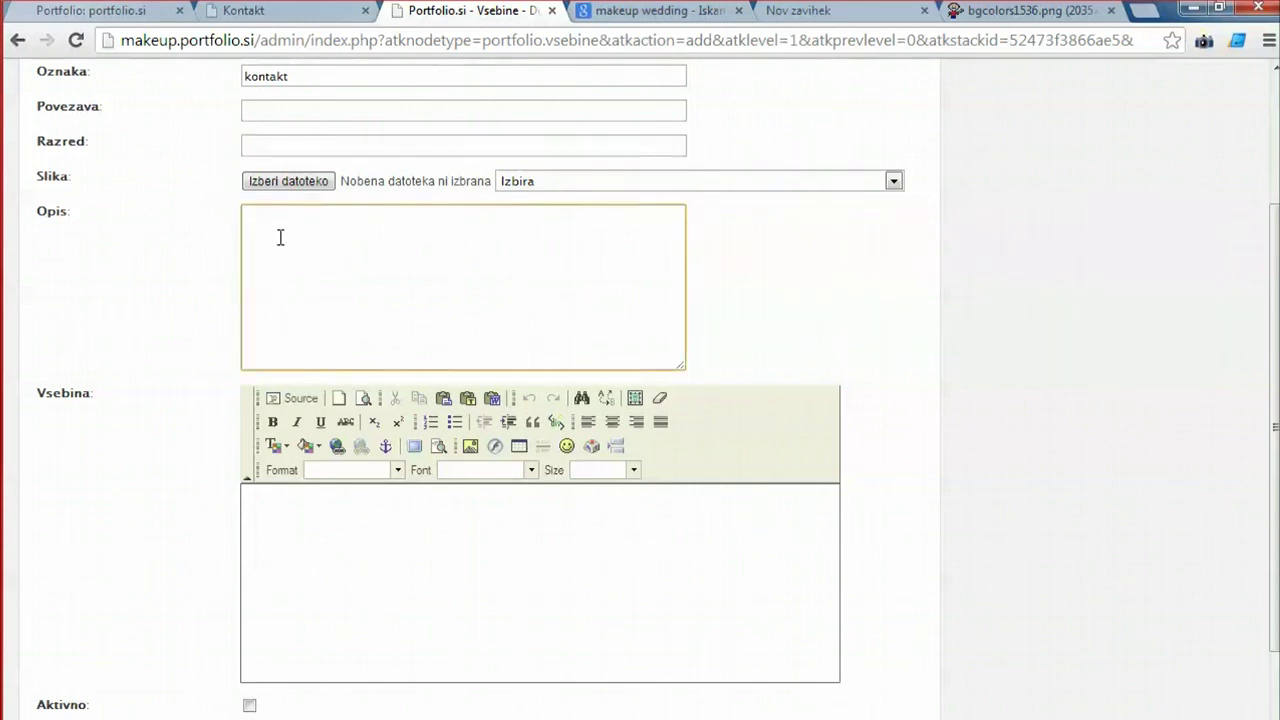
left_click(293, 182)
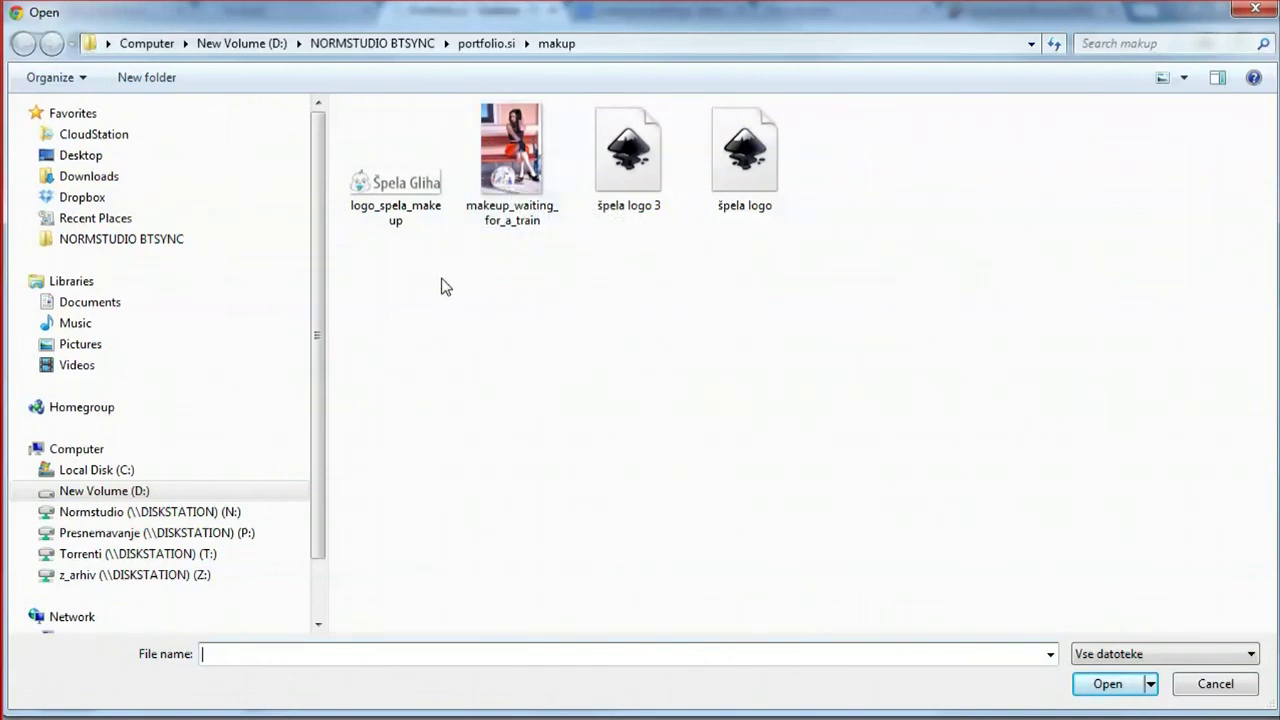
double_click(516, 150)
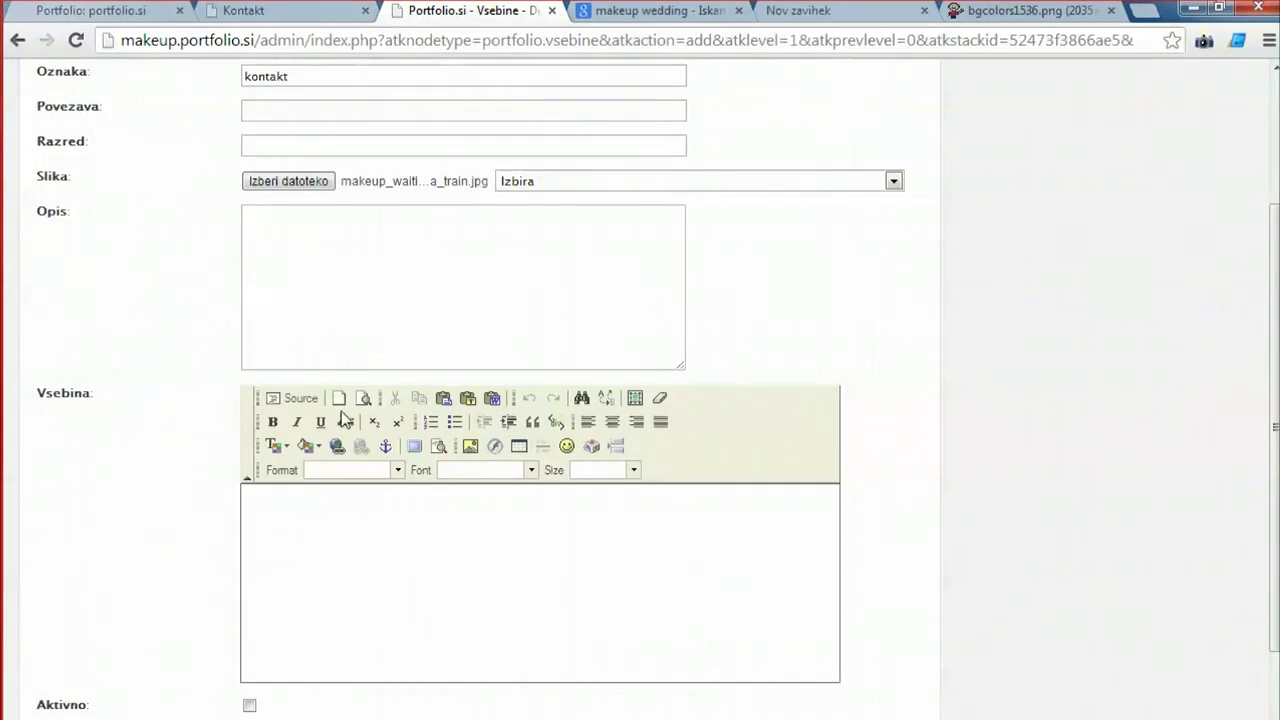
left_click(396, 290)
scroll(393, 295, "up", 3)
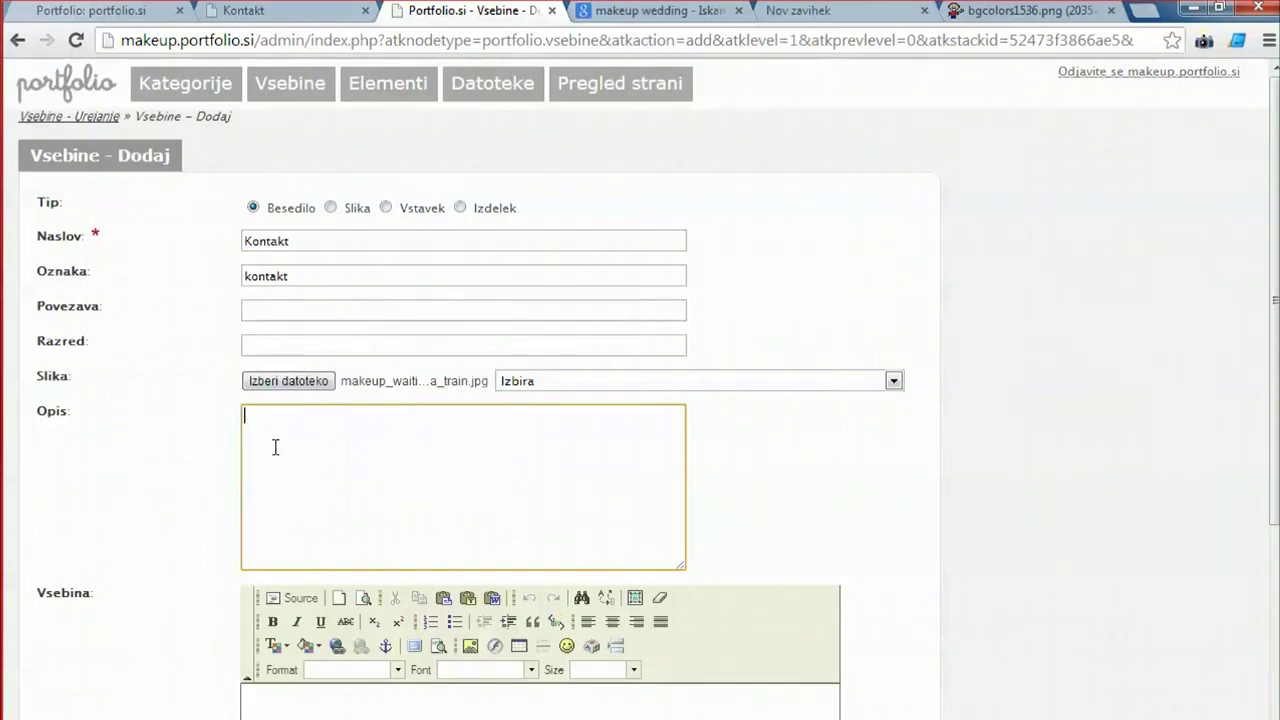
scroll(290, 457, "down", 3)
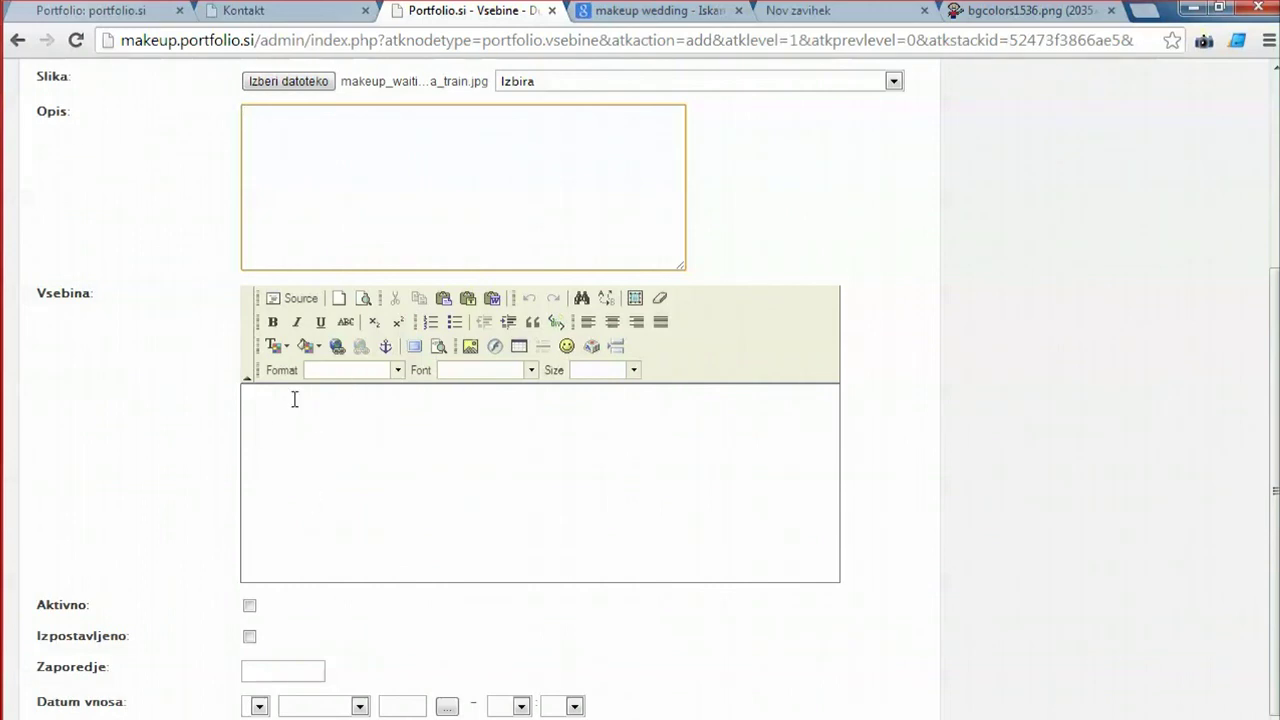
Write the contact lines in the Vsebina body, add the contact's e-mail after Email:, and start linking it.
left_click(315, 414)
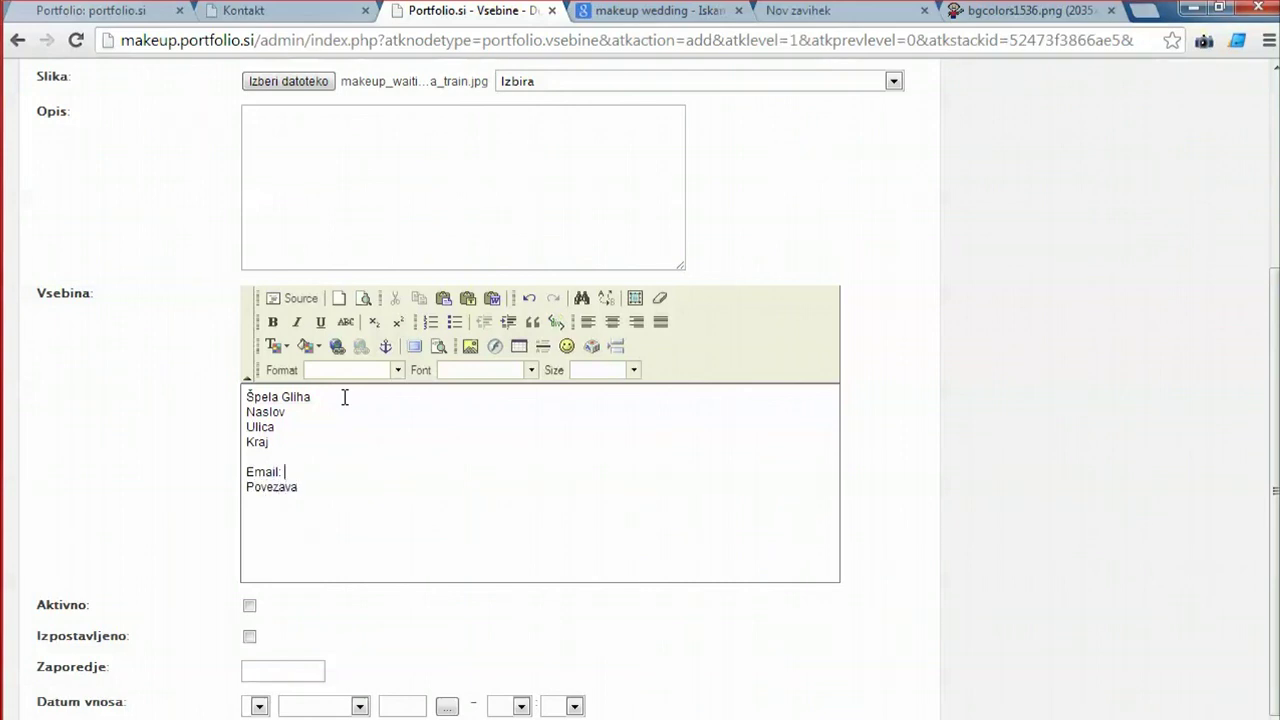
left_click_drag(316, 495, 212, 389)
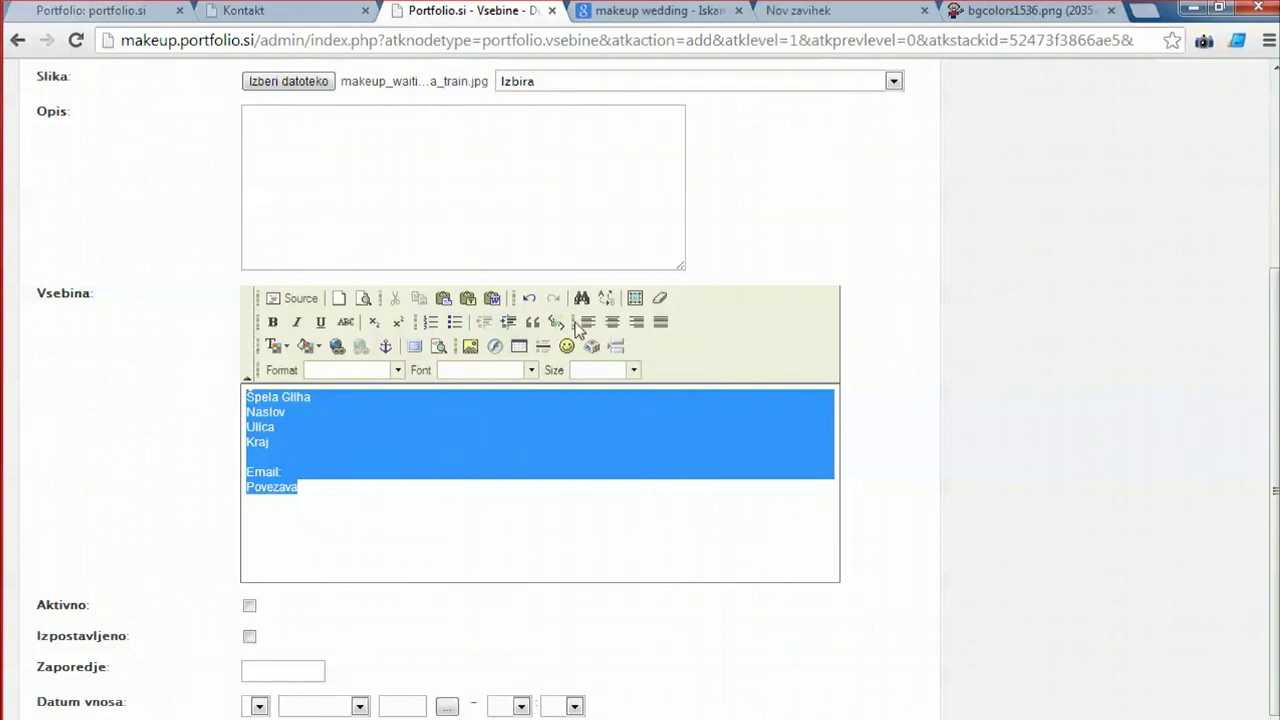
left_click(320, 478)
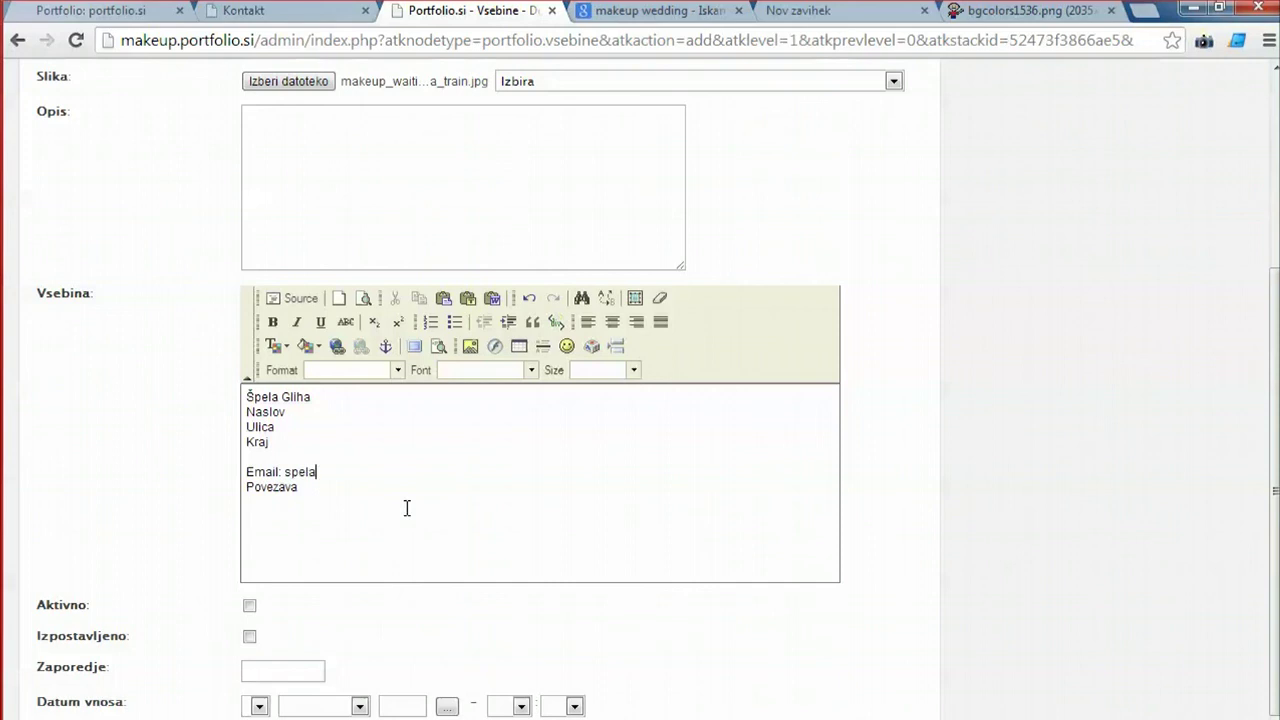
left_click_drag(286, 472, 416, 472)
key("ctrl+c")
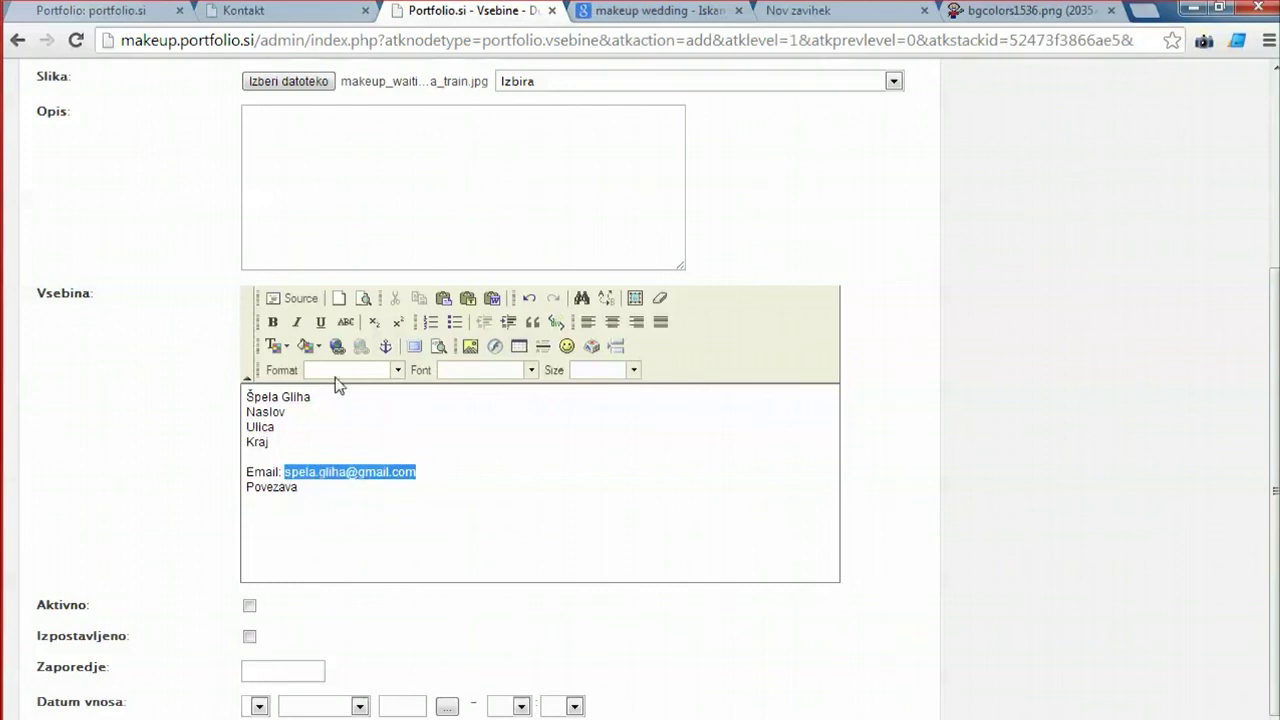
left_click(337, 346)
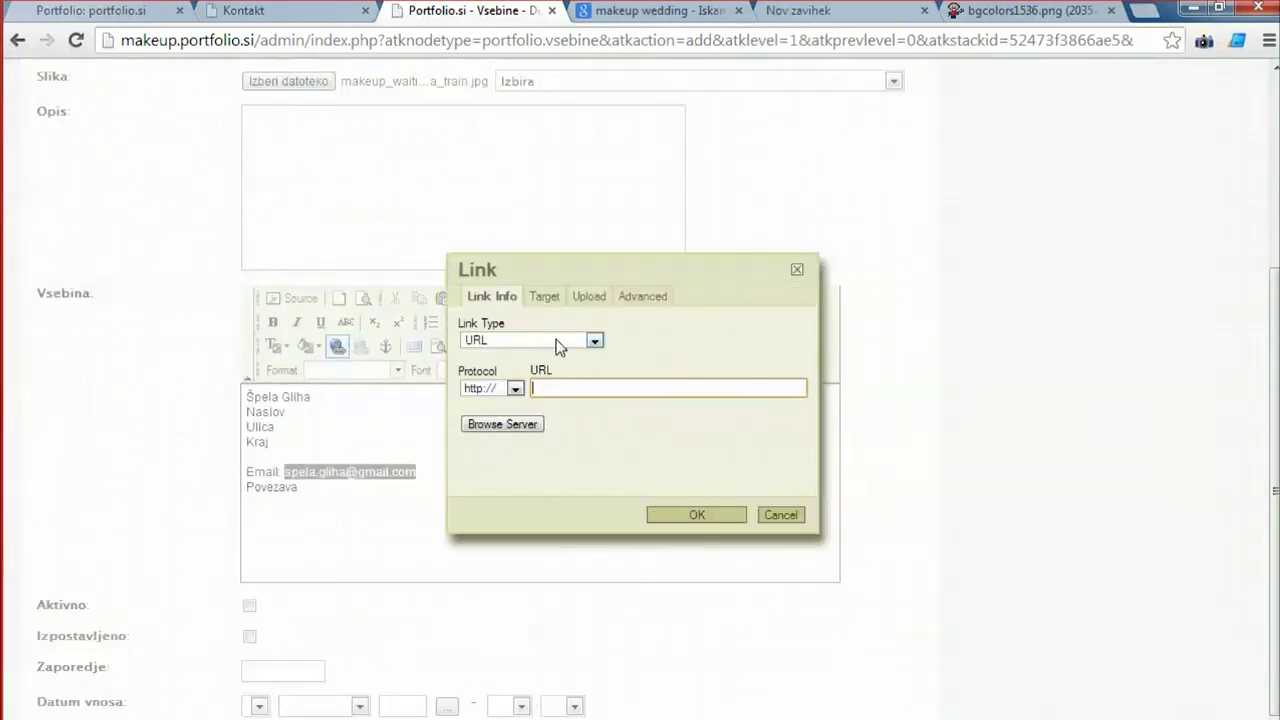
Make the address an E-Mail link to the pasted contact address with subject 'Kontakt iz portfolia'.
left_click(594, 341)
left_click(513, 383)
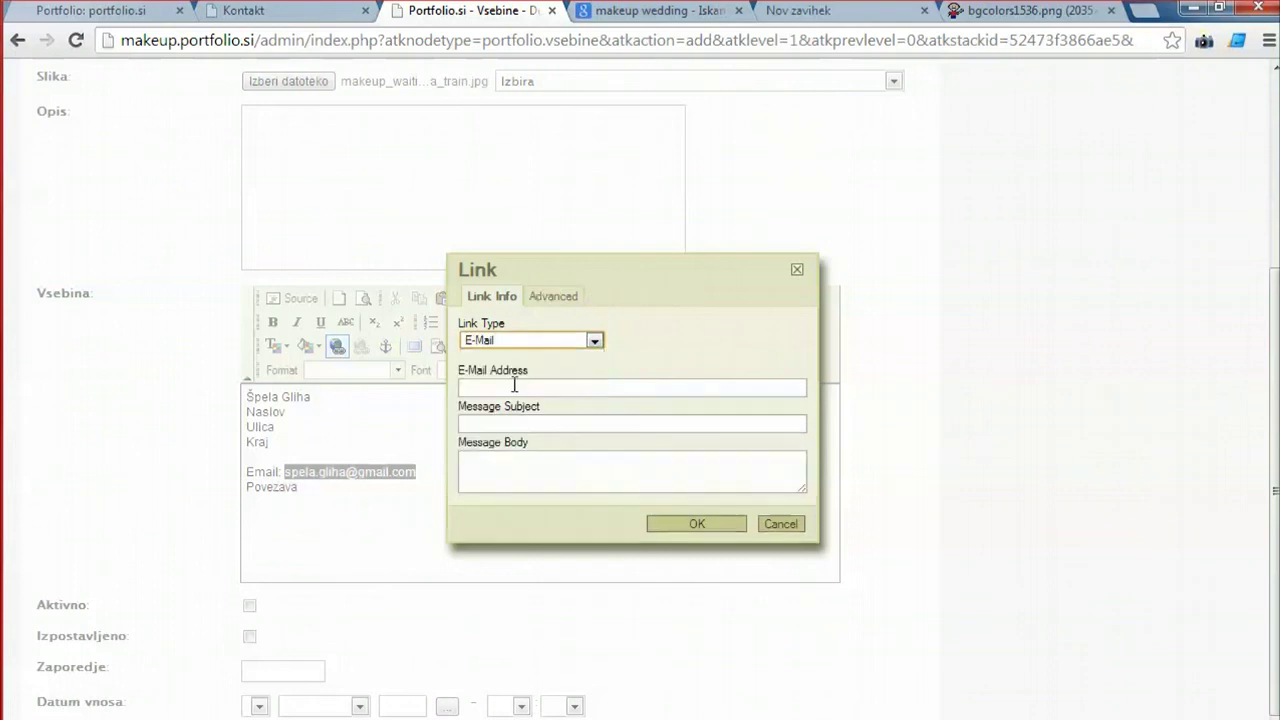
left_click(512, 388)
key("ctrl+v")
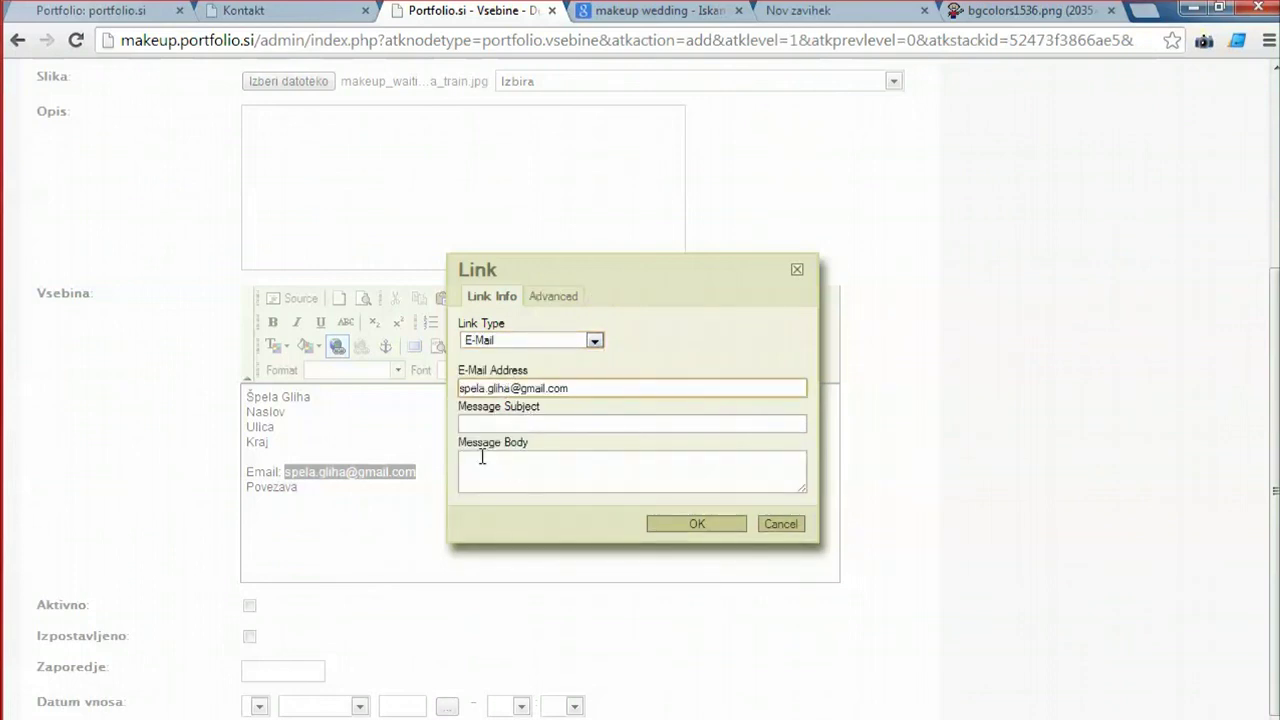
left_click(500, 425)
type("Kontakt iz portfolia")
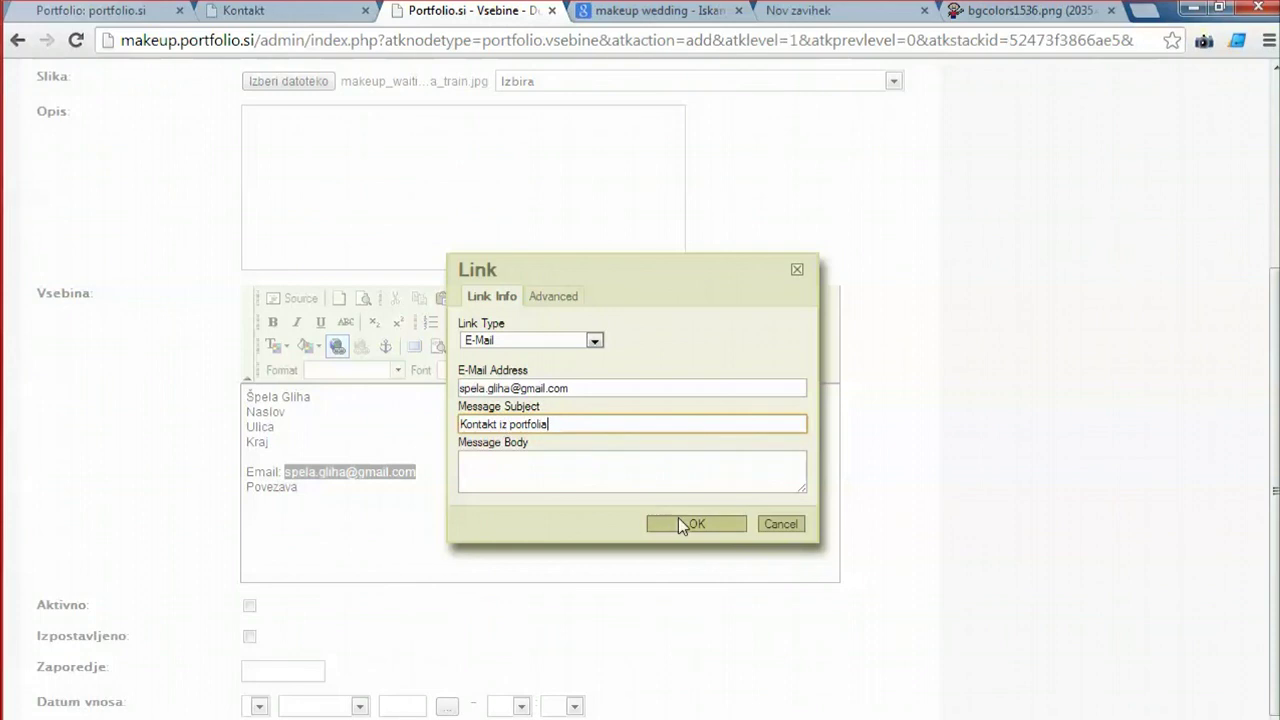
left_click(678, 517)
left_click(340, 470)
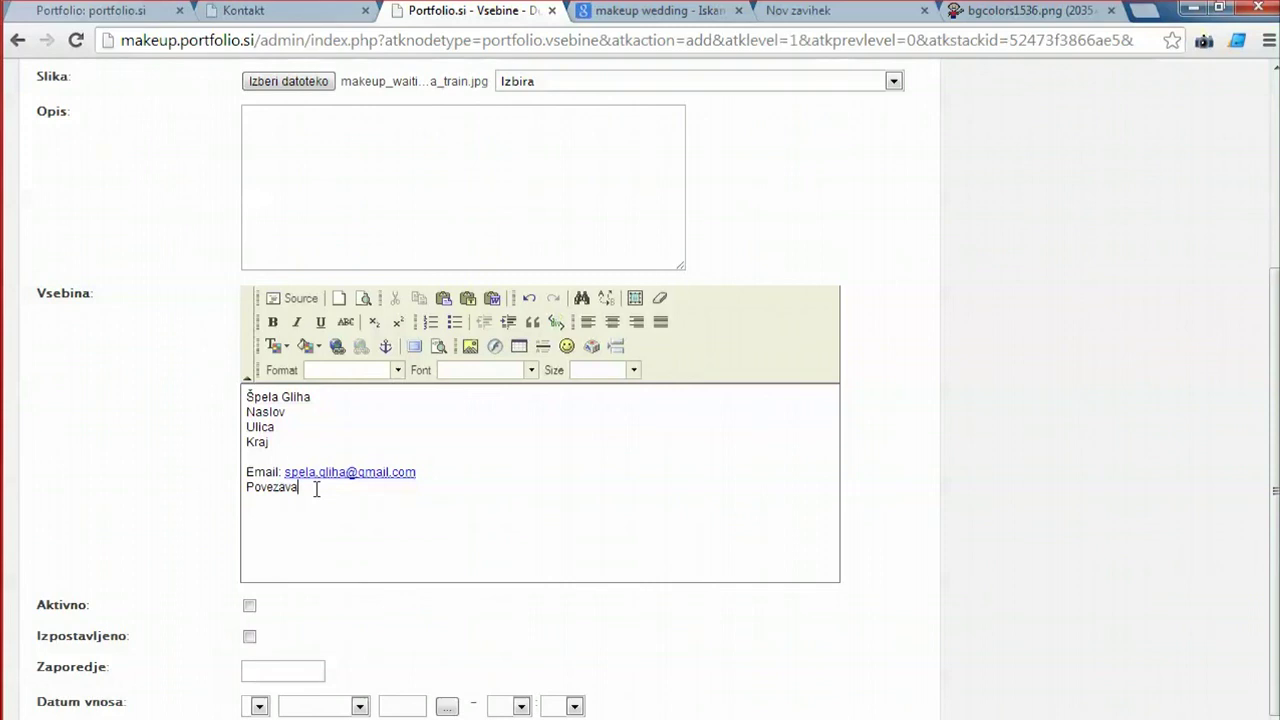
Replace the Povezava line with Telefon and GSM lines holding the contact phone numbers.
left_click_drag(316, 489, 191, 500)
key("BackSpace")
key("Return")
key("Return")
key("BackSpace")
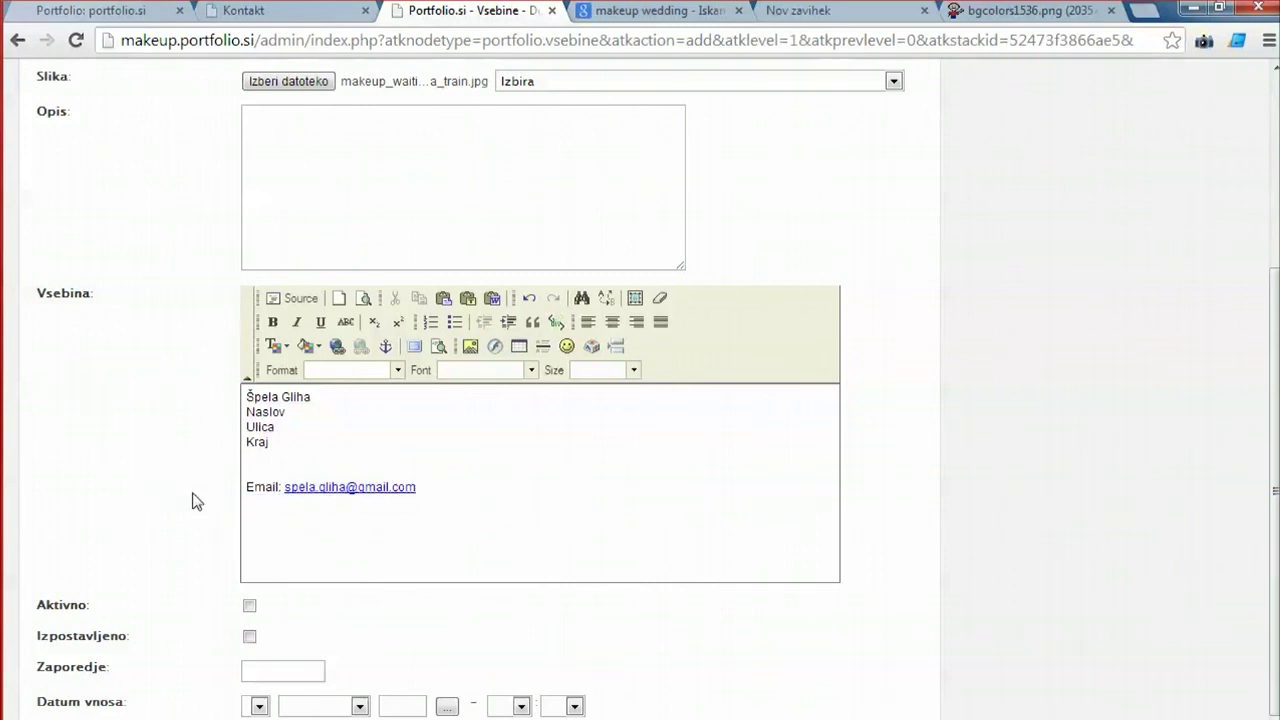
type("Telefon: 1234890")
key("Return")
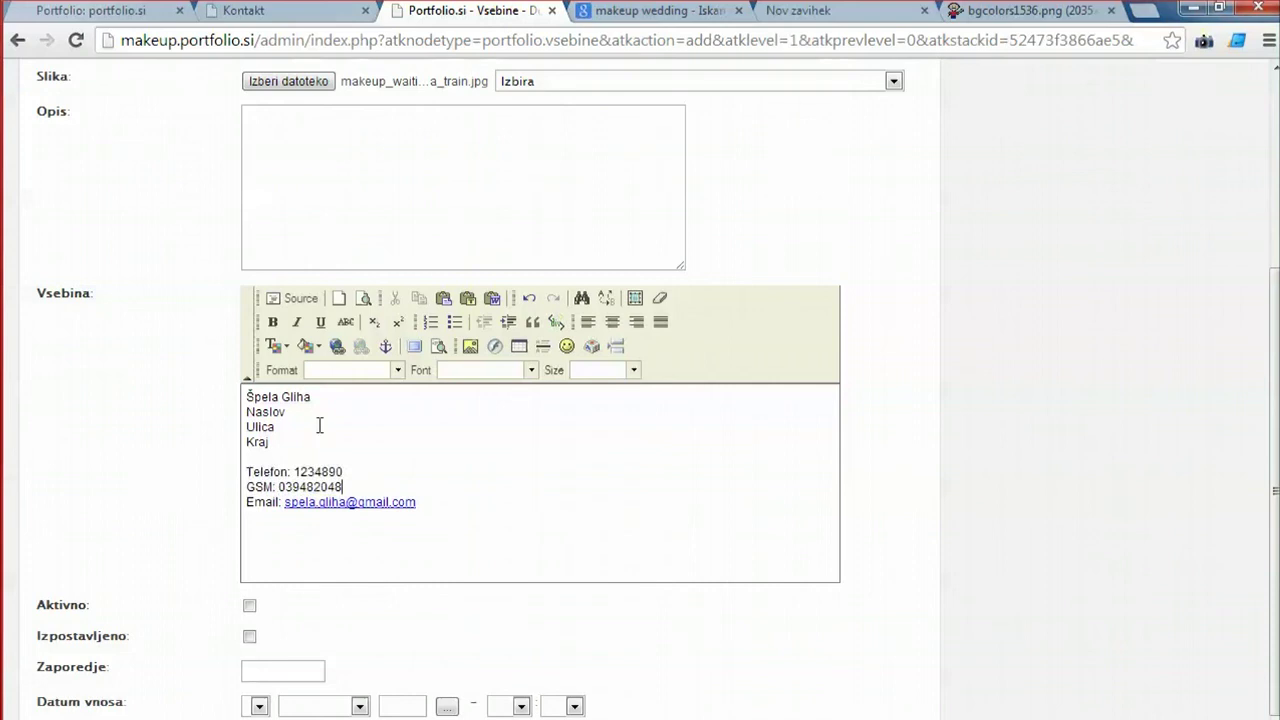
scroll(301, 571, "down", 1)
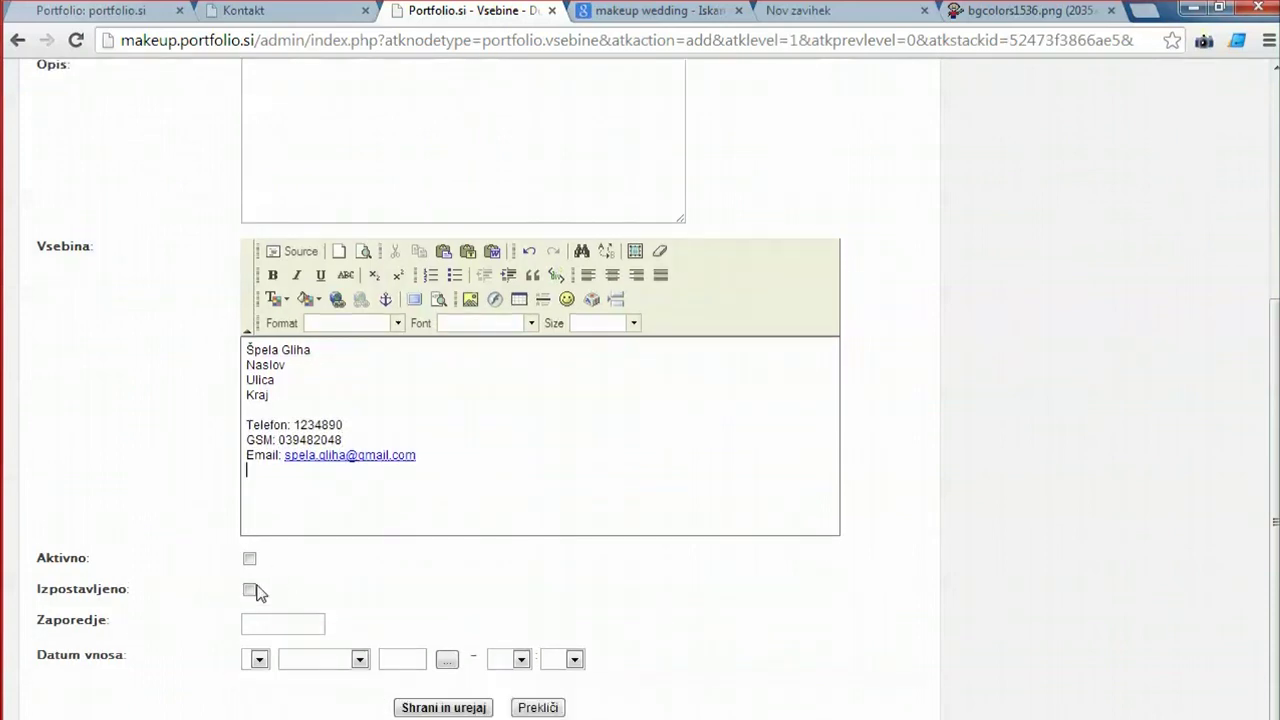
Mark the Kontakt item active, assign it to the Kontakt category, and save it.
left_click(250, 563)
left_click(432, 709)
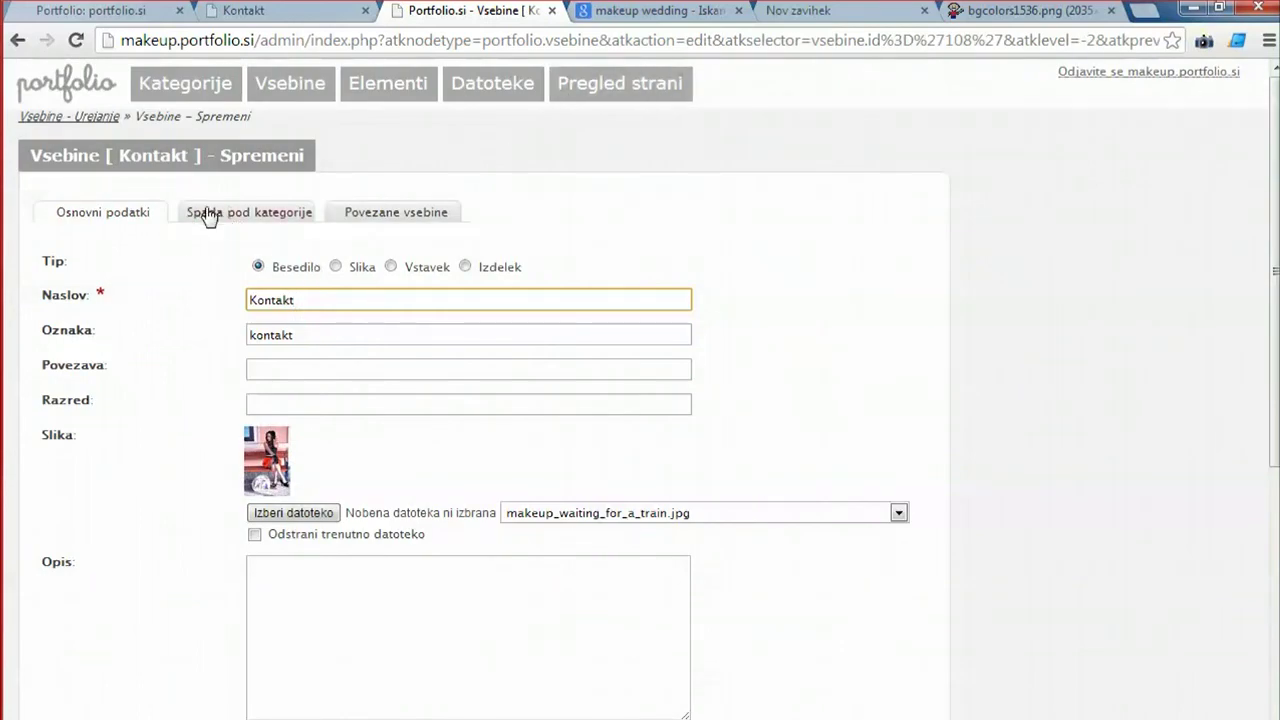
left_click(210, 213)
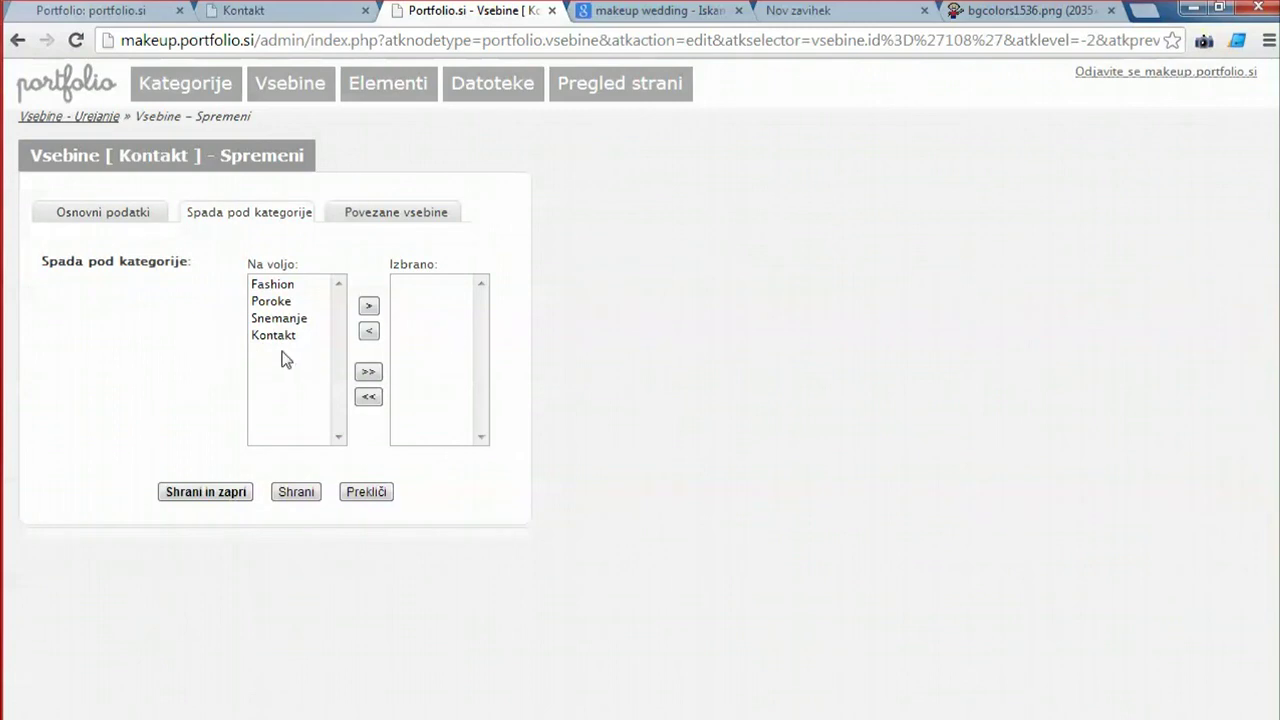
double_click(280, 343)
left_click(240, 492)
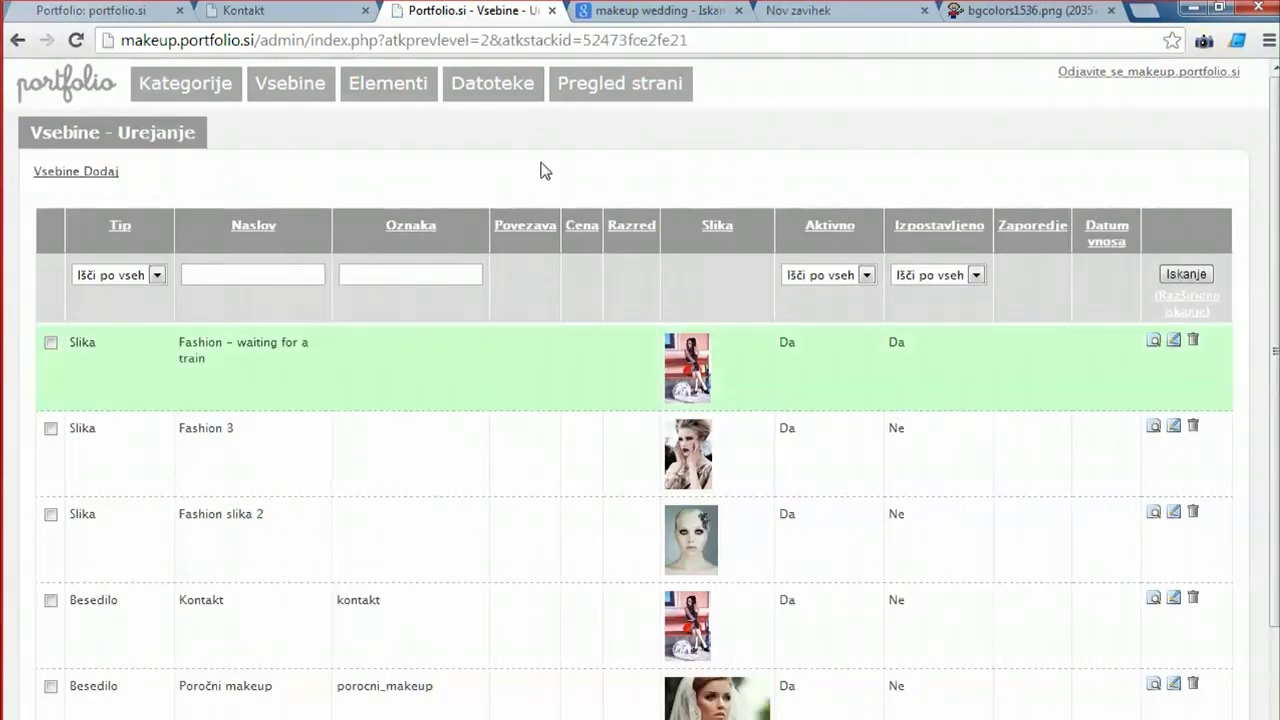
Check the live KONTAKT page showing the contact details beside the photo.
left_click(340, 12)
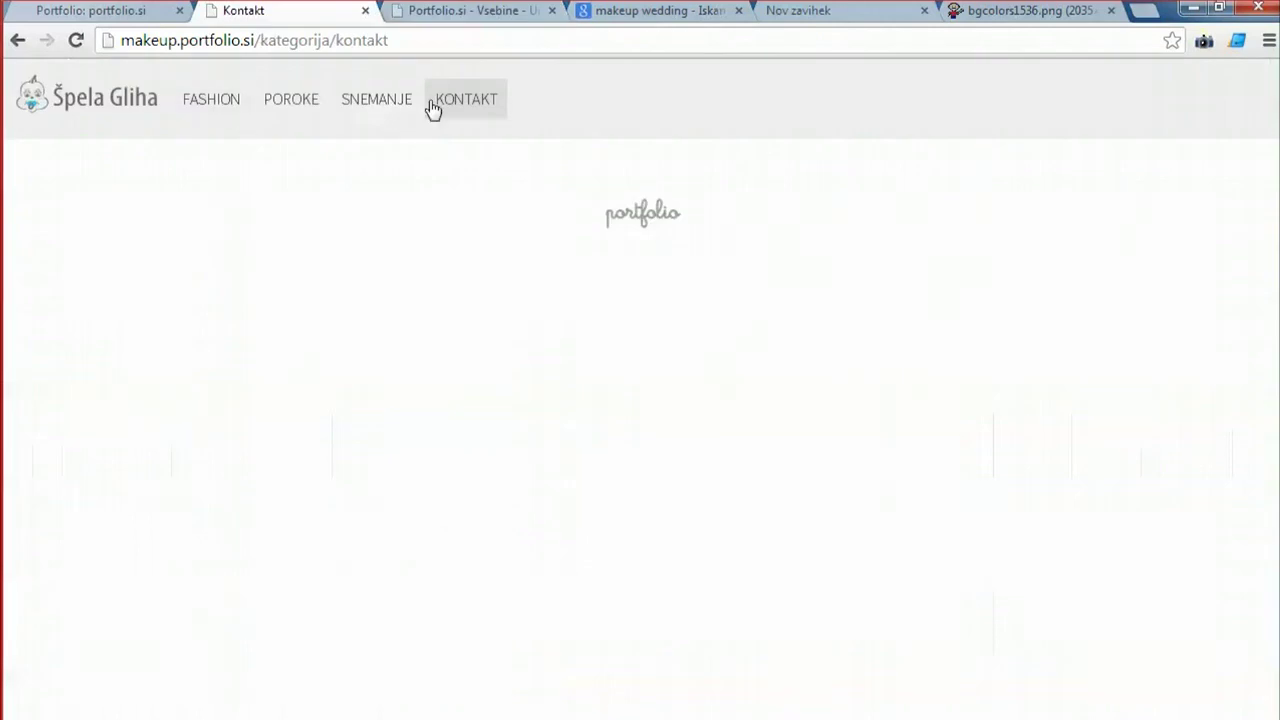
left_click(463, 108)
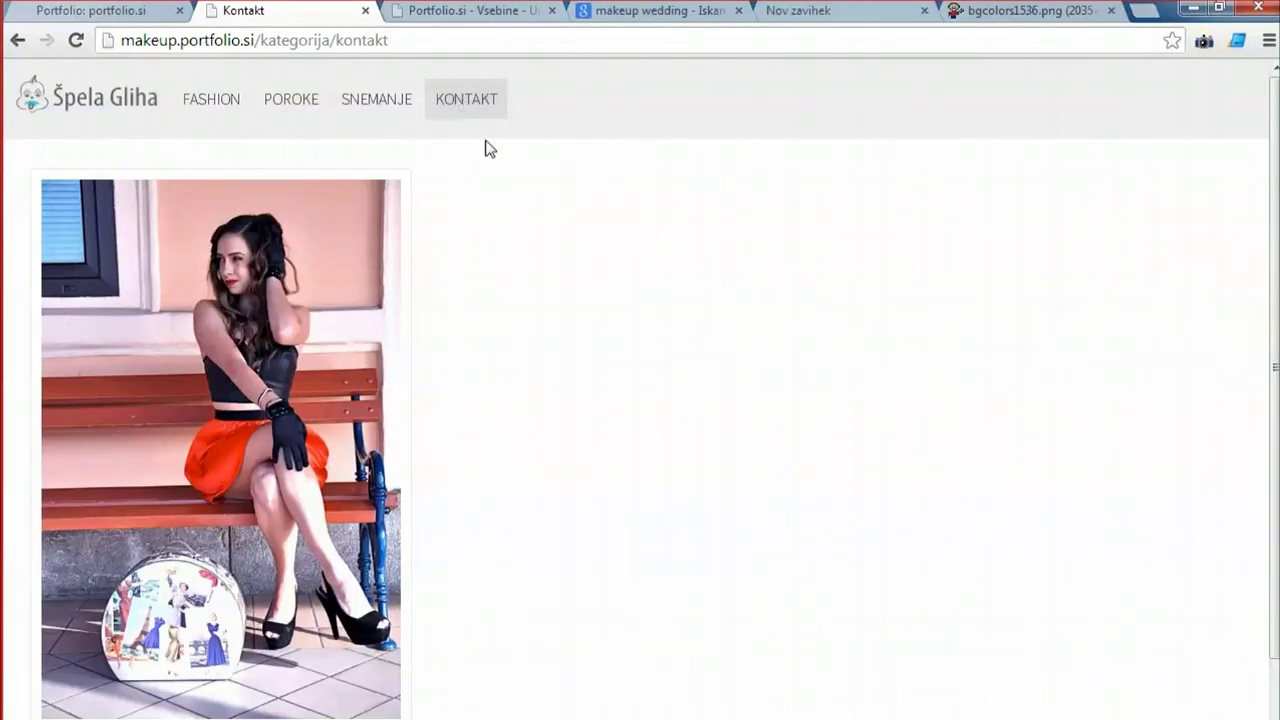
scroll(505, 210, "down", 2)
scroll(517, 243, "up", 2)
left_click(280, 338)
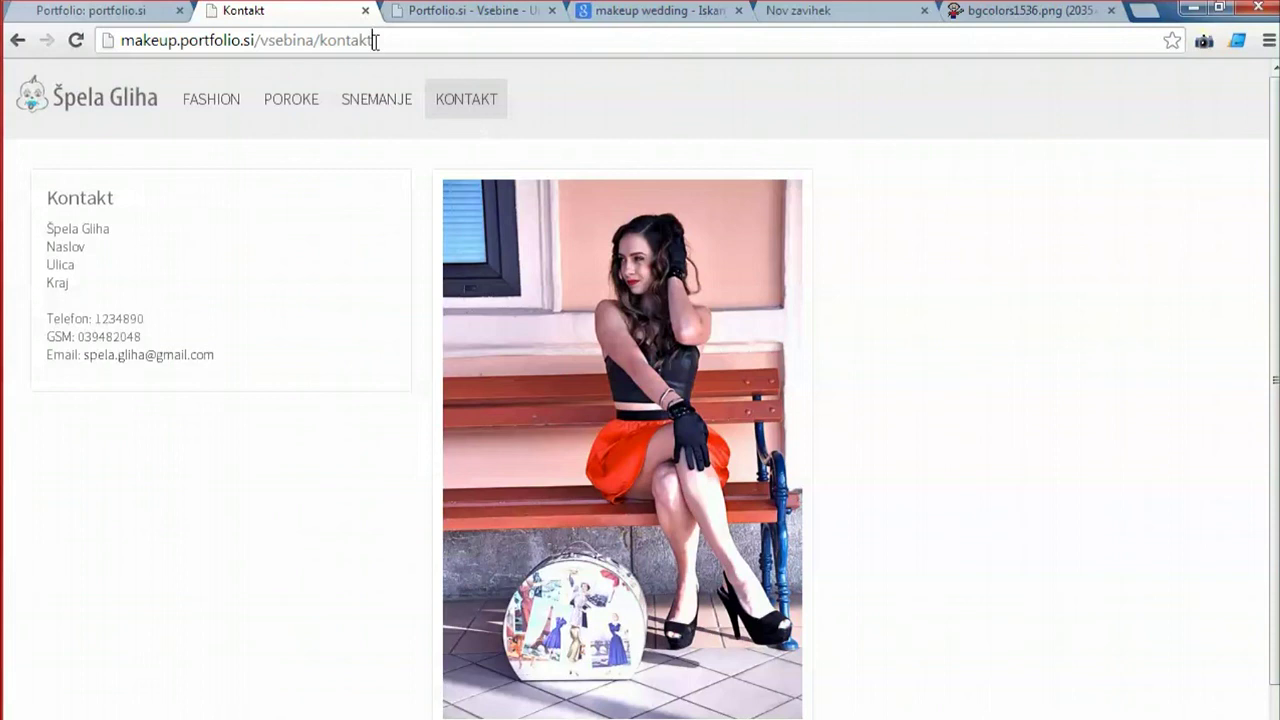
Copy the /vsebina/kontakt path from the address bar and return to the admin.
left_click_drag(373, 39, 253, 45)
key("ctrl+c")
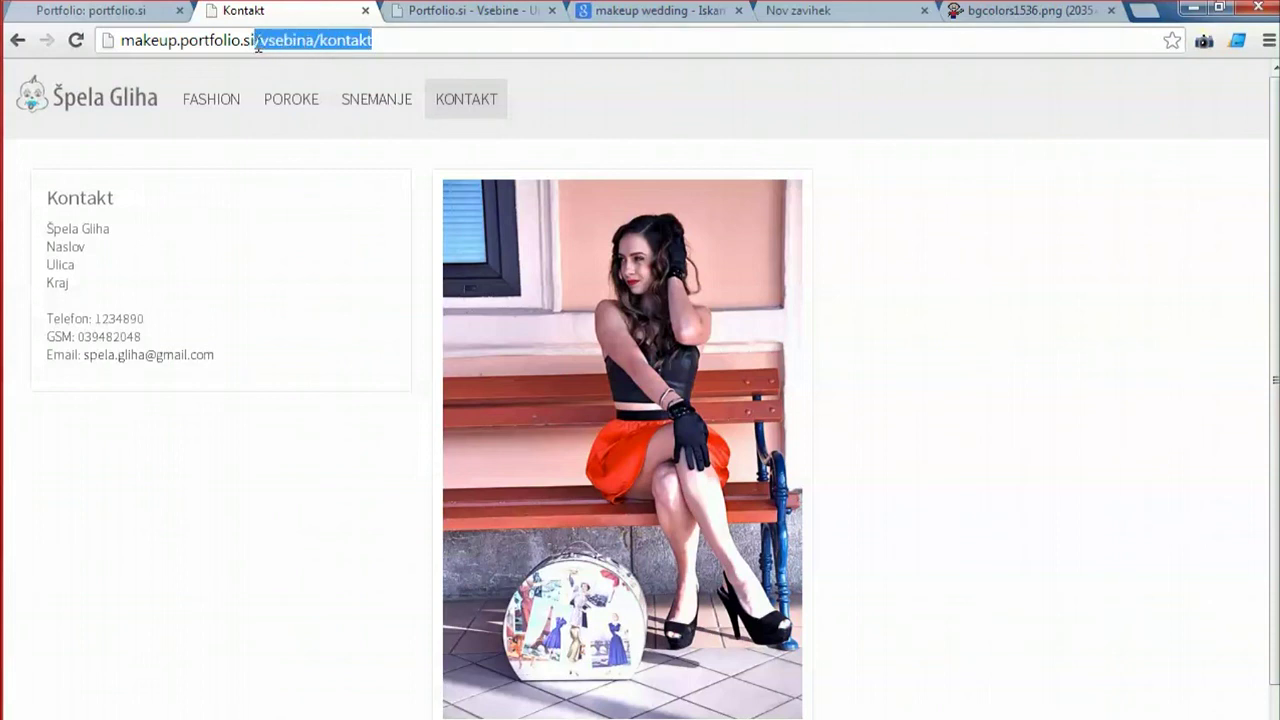
right_click(262, 45)
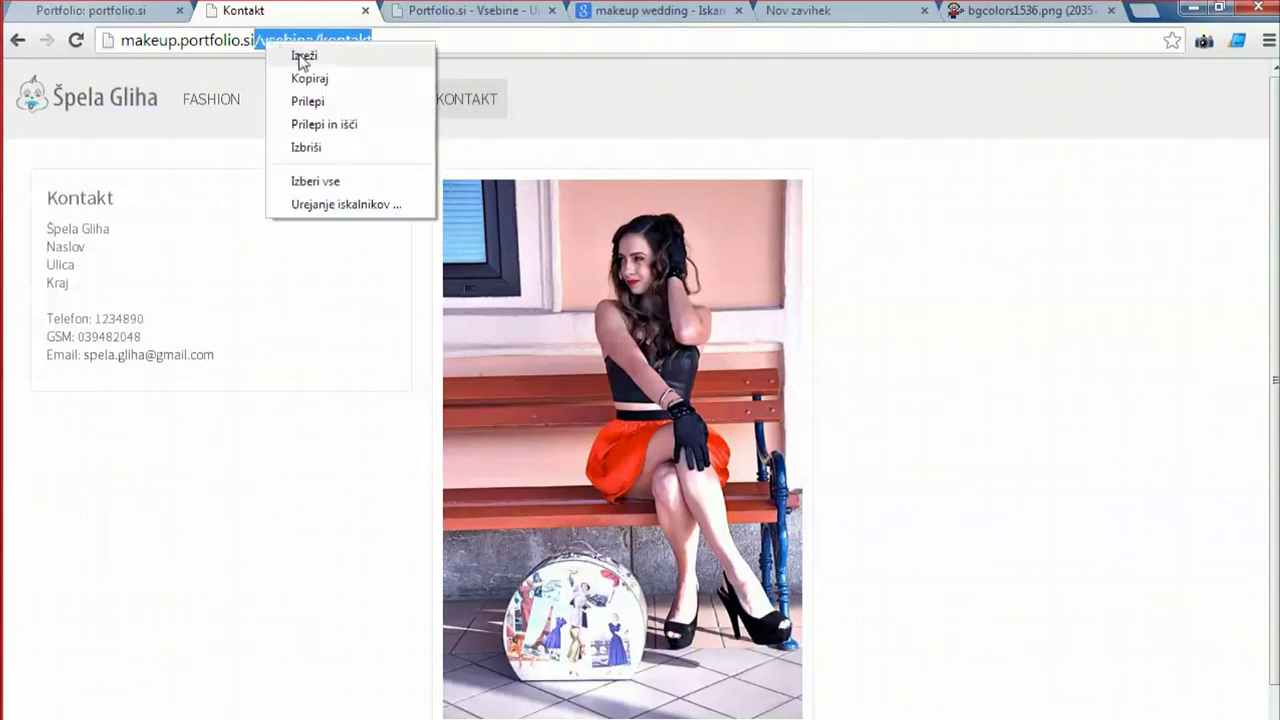
left_click(306, 77)
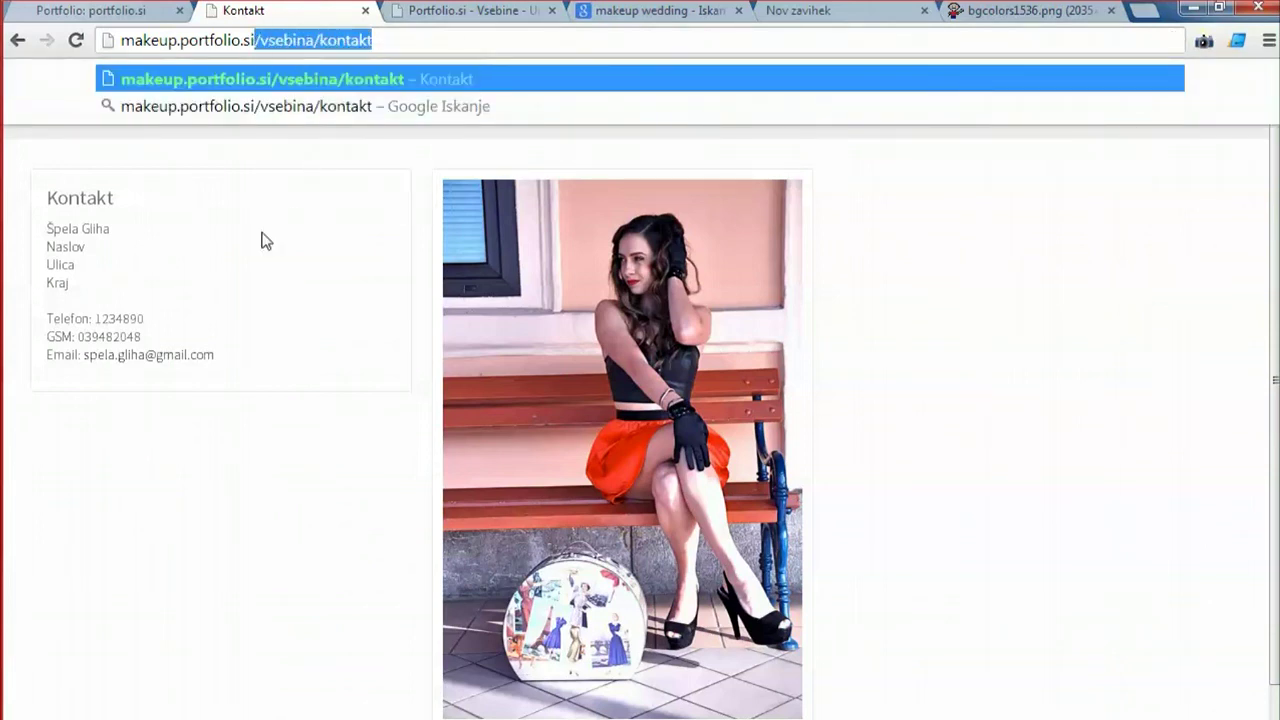
left_click(461, 160)
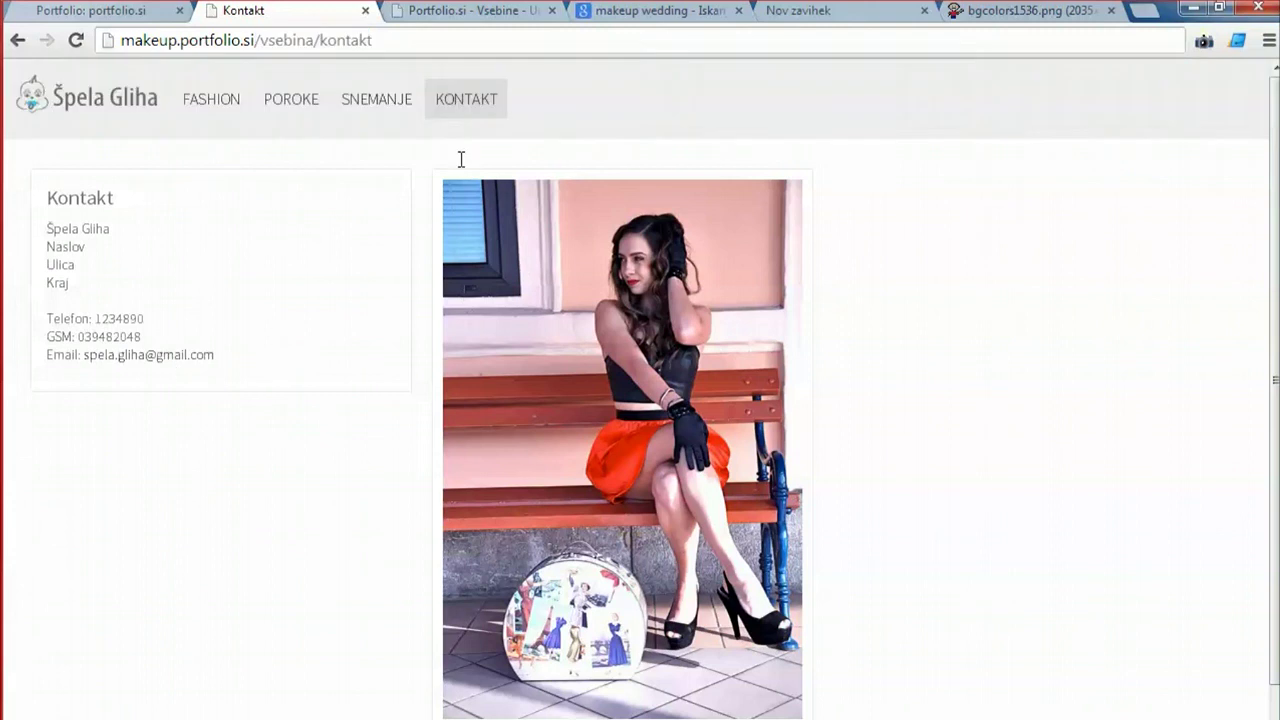
left_click(443, 12)
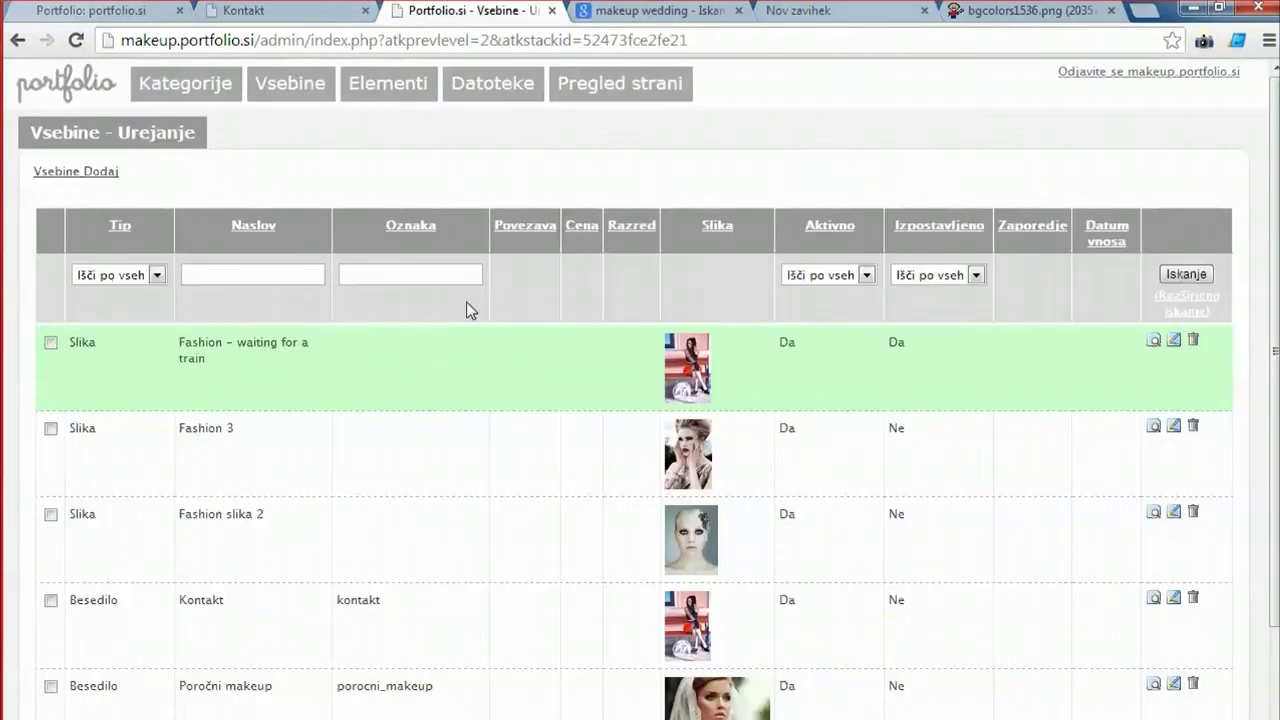
Set the Kontakt category's slug to /vsebina/kontakt, enable its link option, and save it.
left_click(192, 90)
left_click(92, 406)
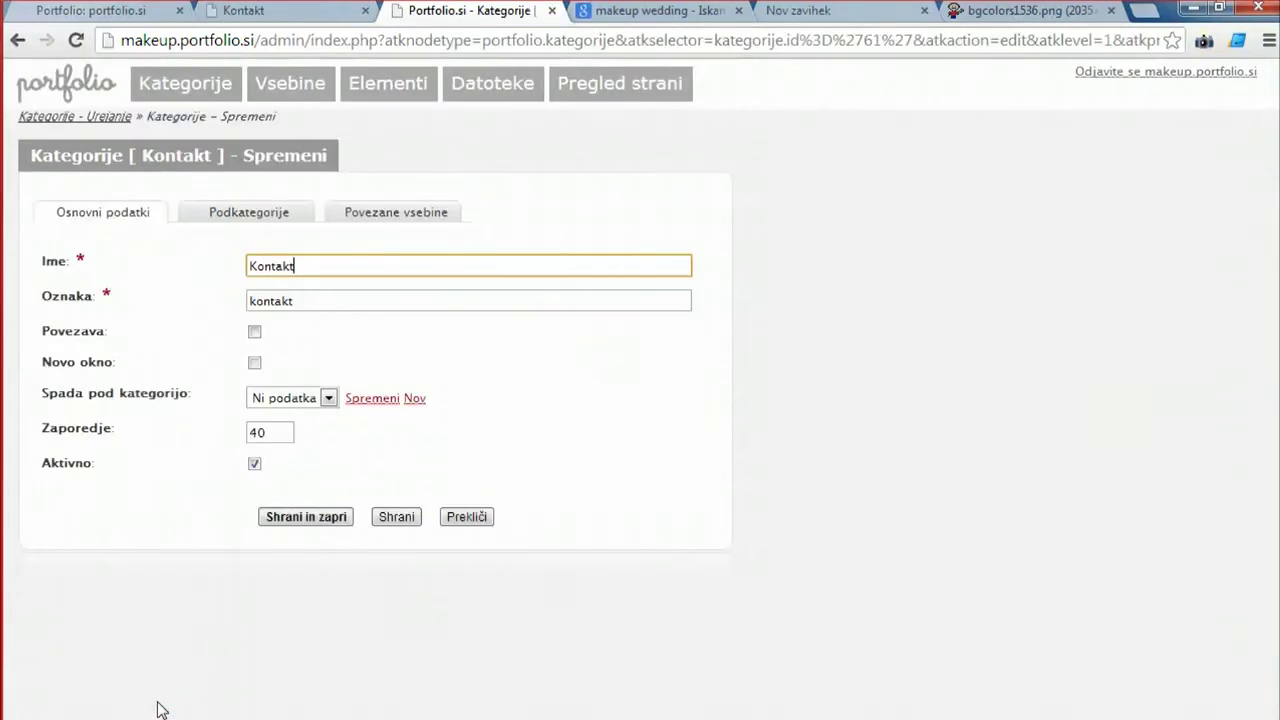
double_click(296, 299)
key("ctrl+v")
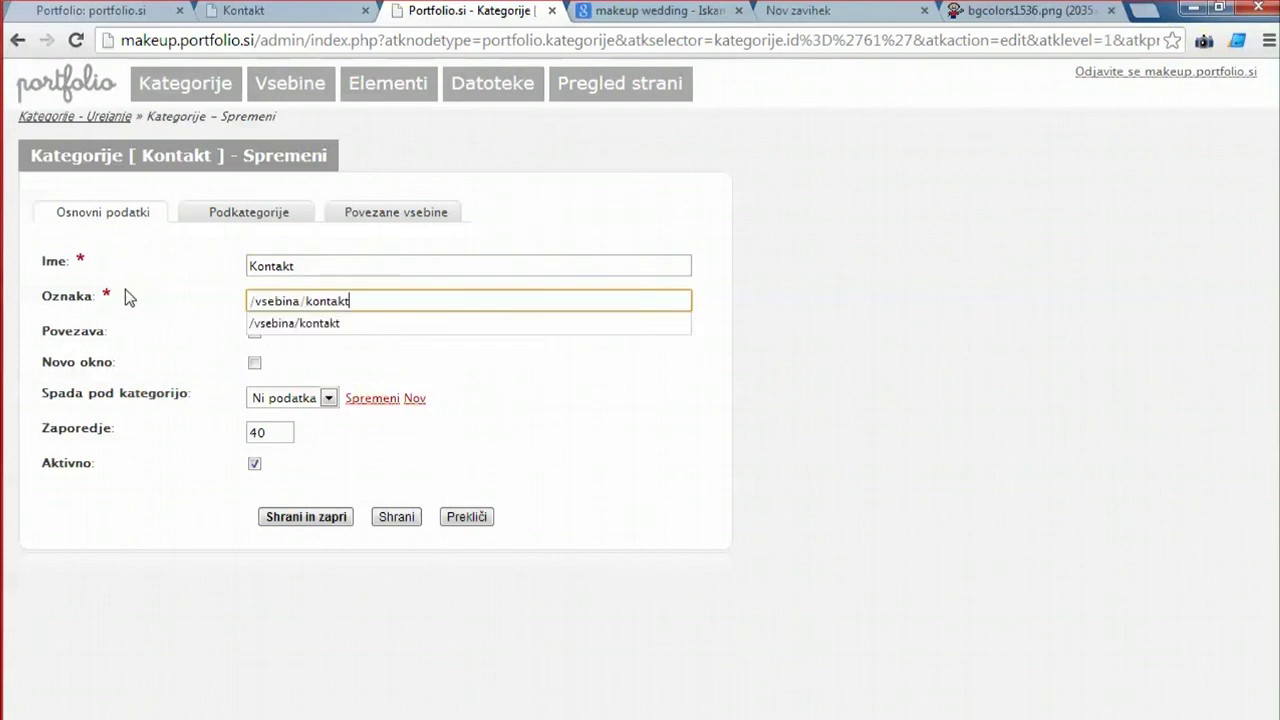
left_click(420, 390)
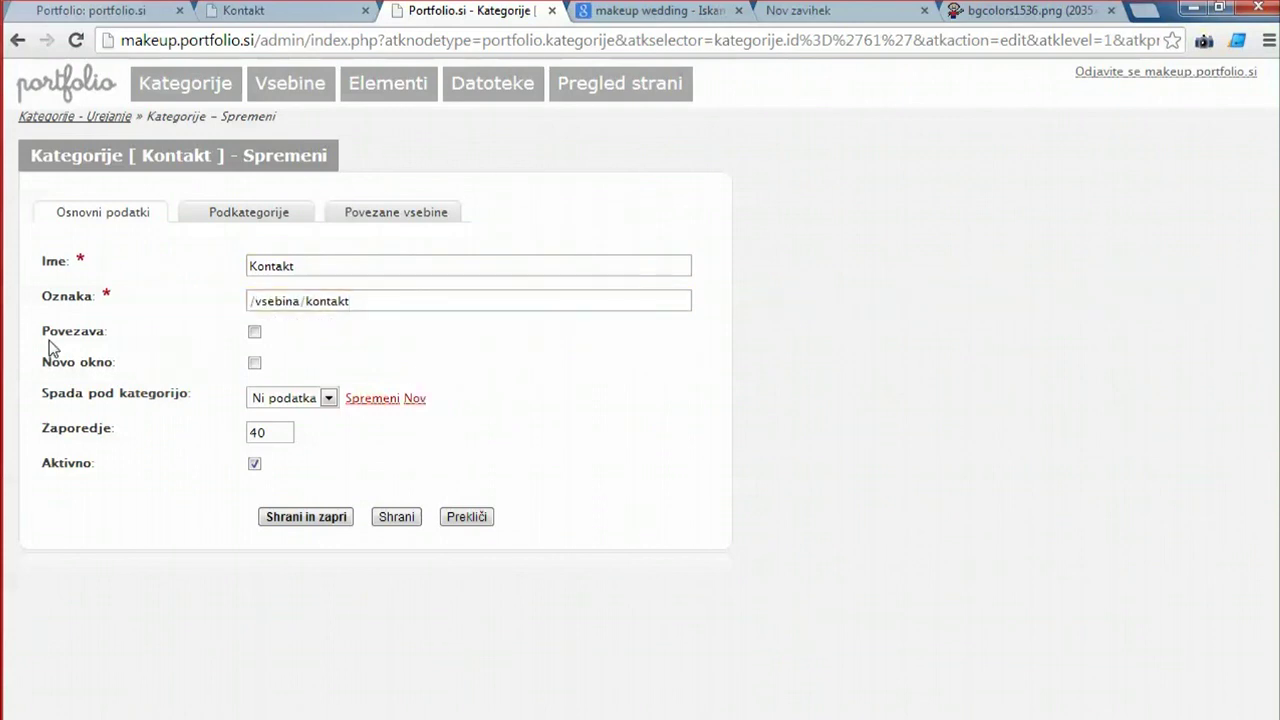
left_click(254, 331)
left_click(254, 331)
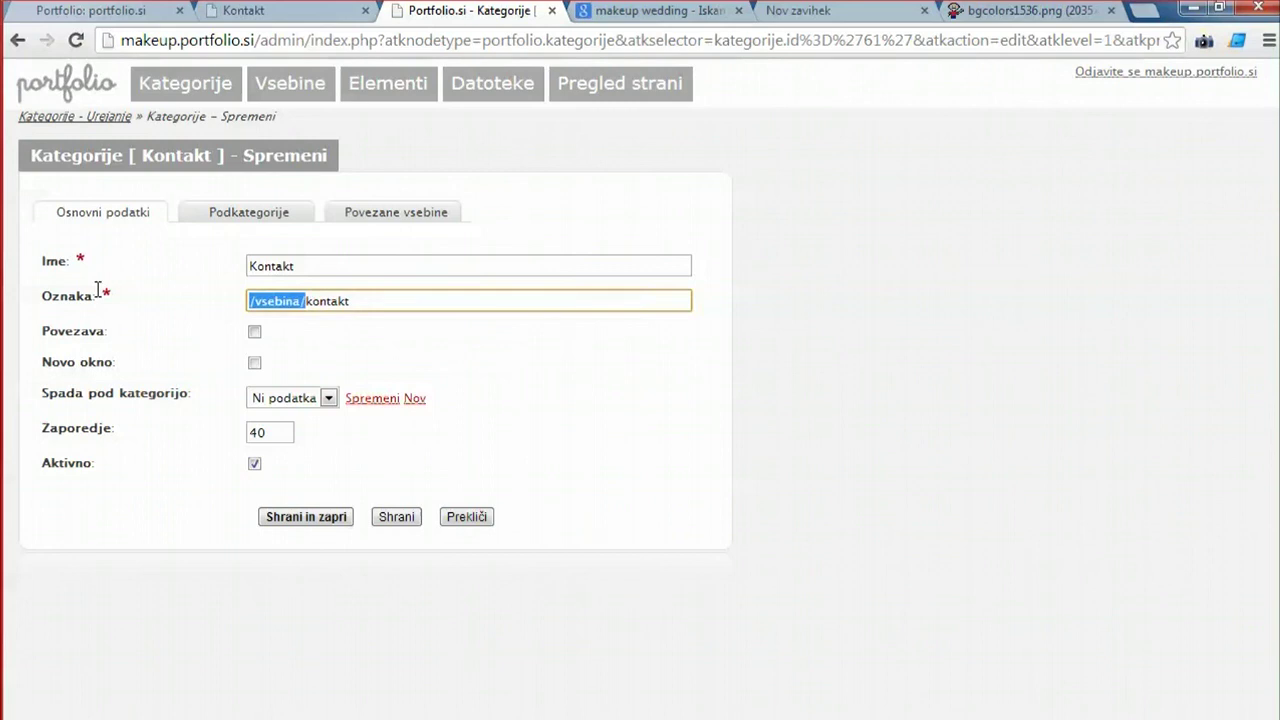
key("Delete")
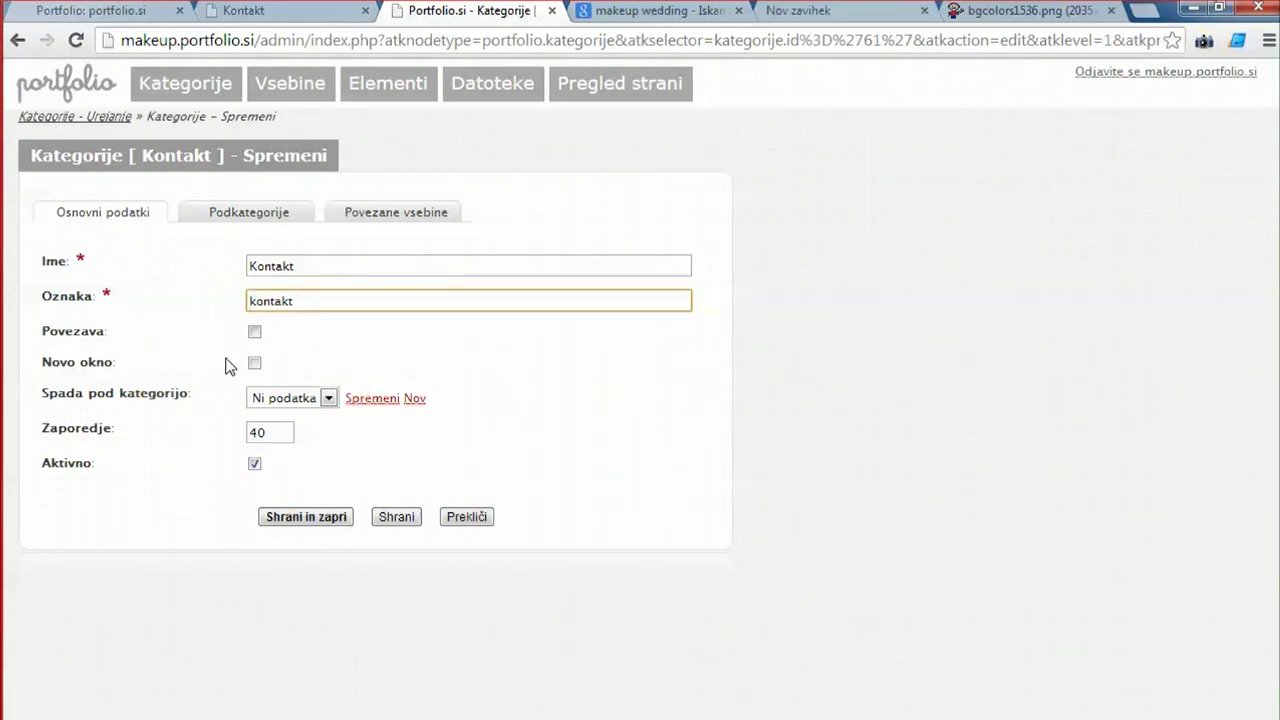
double_click(350, 302)
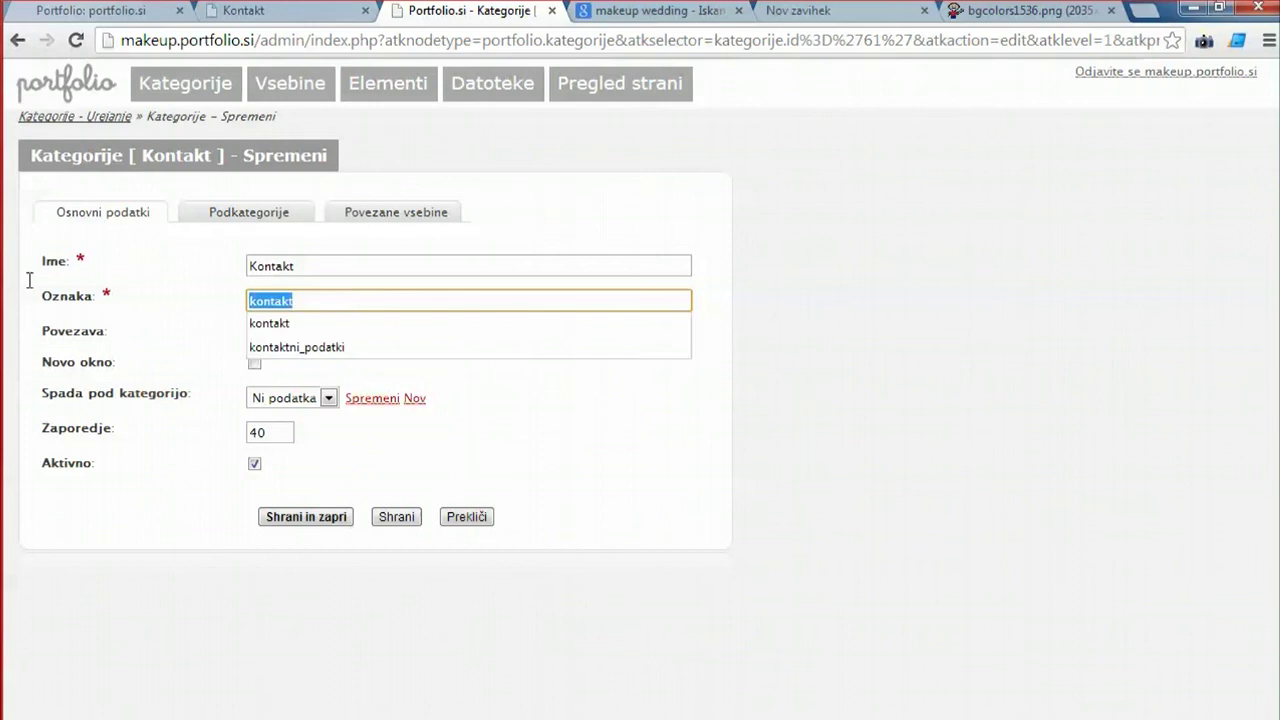
key("ctrl+v")
left_click(254, 331)
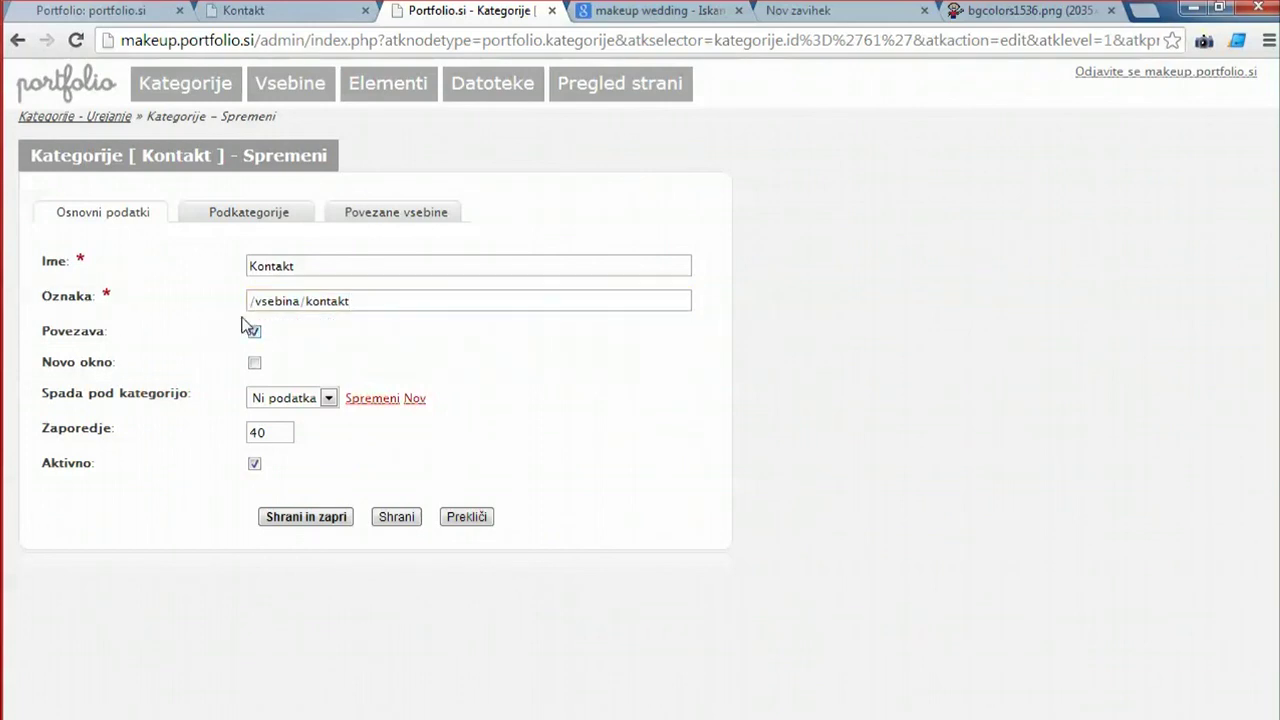
left_click(308, 520)
Reload the live site and test that Kontakt opens the contact page.
left_click(240, 11)
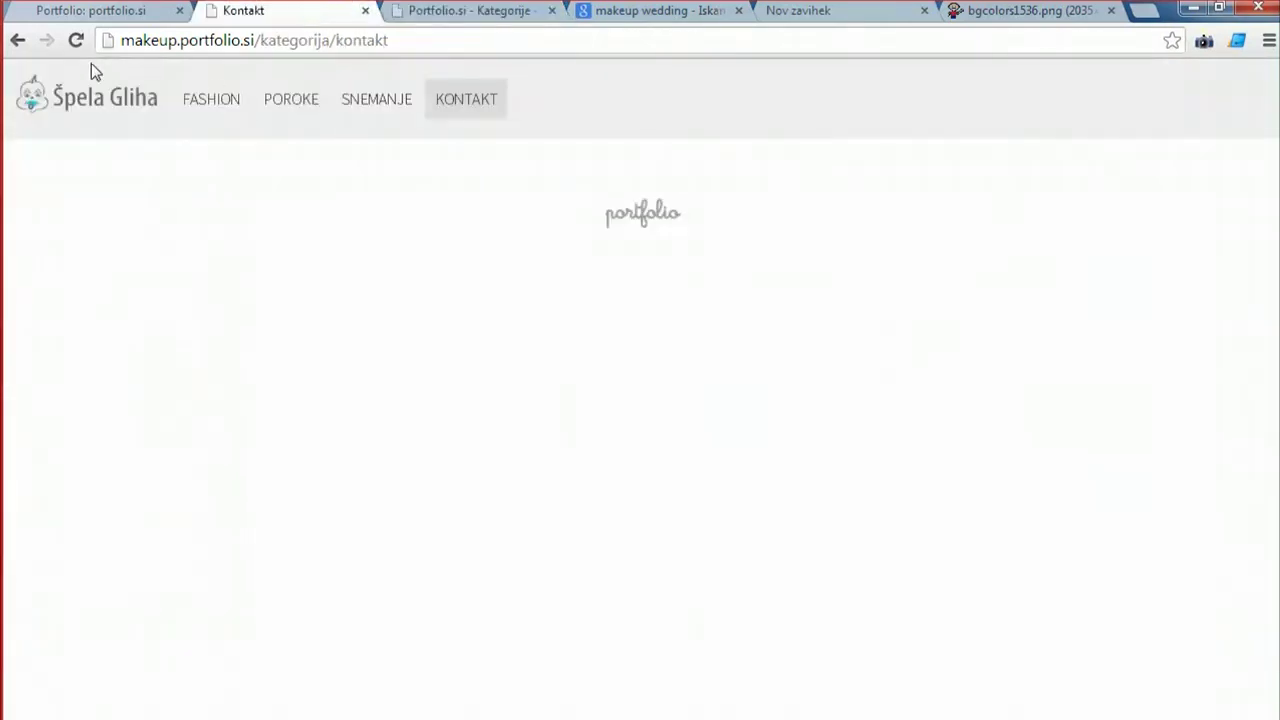
left_click(76, 40)
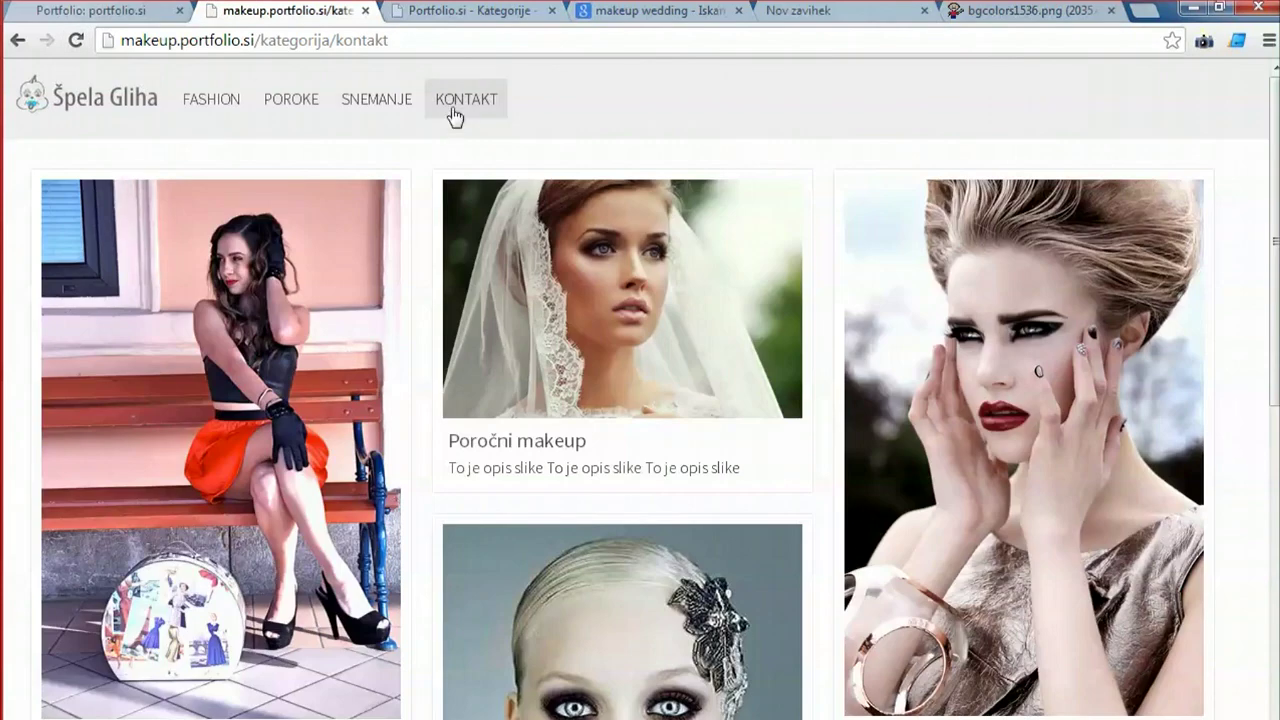
left_click(452, 110)
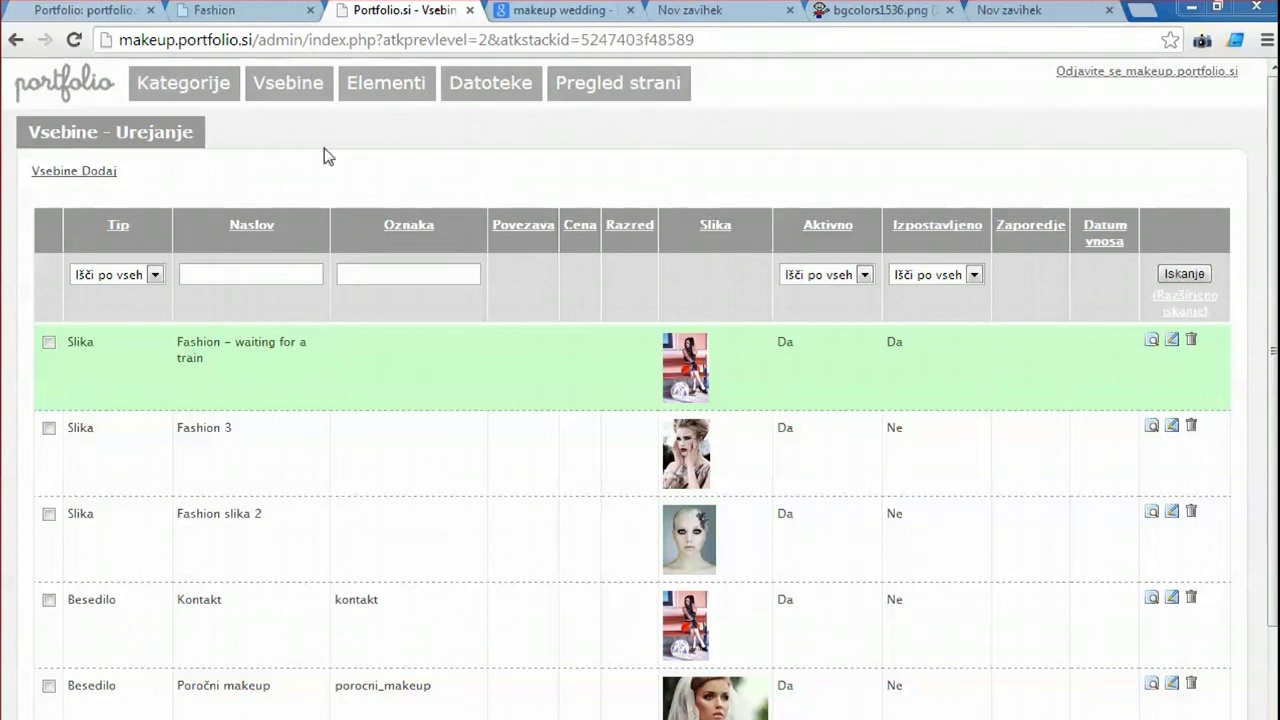
Back in the admin, open a blank Vsebine – Dodaj form for a new item.
left_click(268, 84)
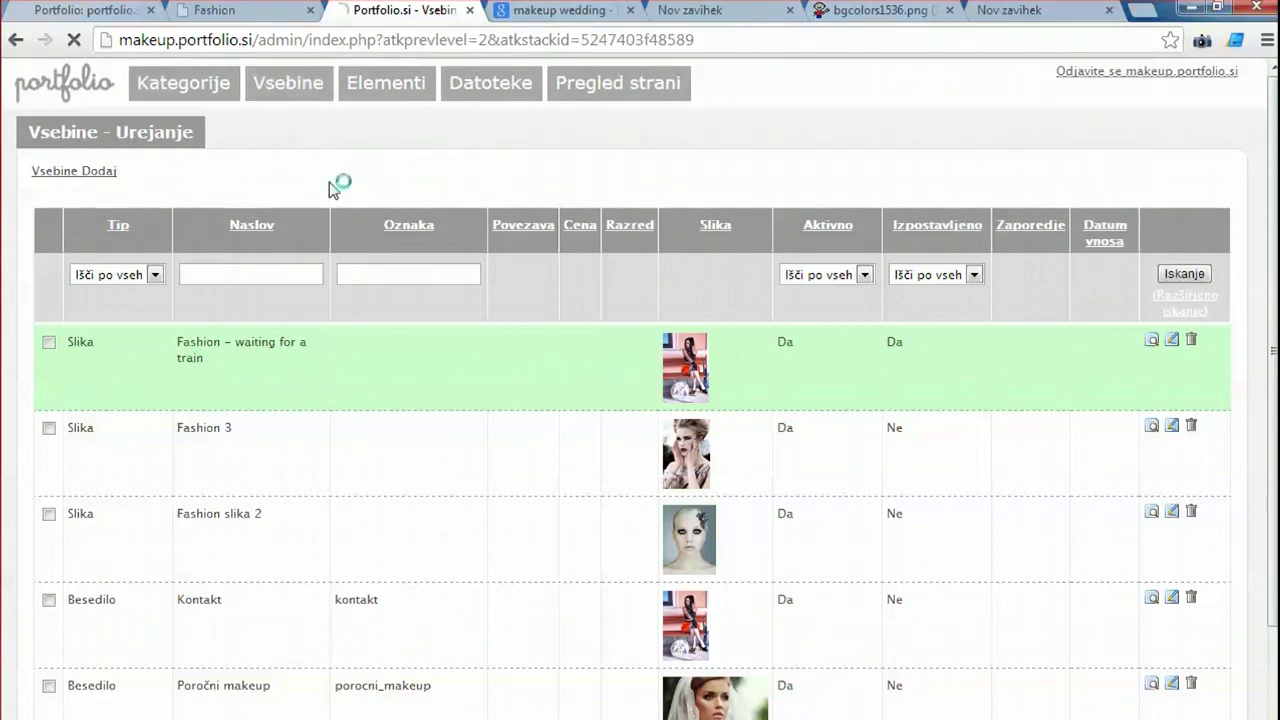
left_click(190, 86)
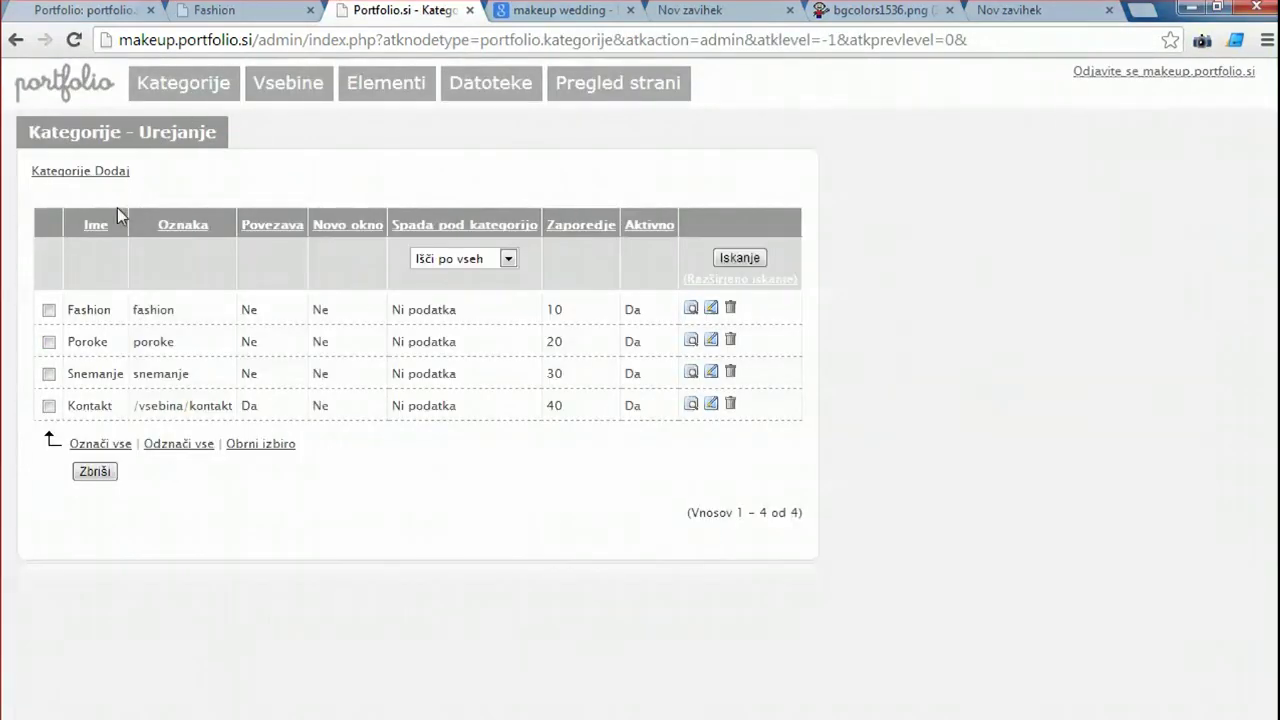
left_click(288, 88)
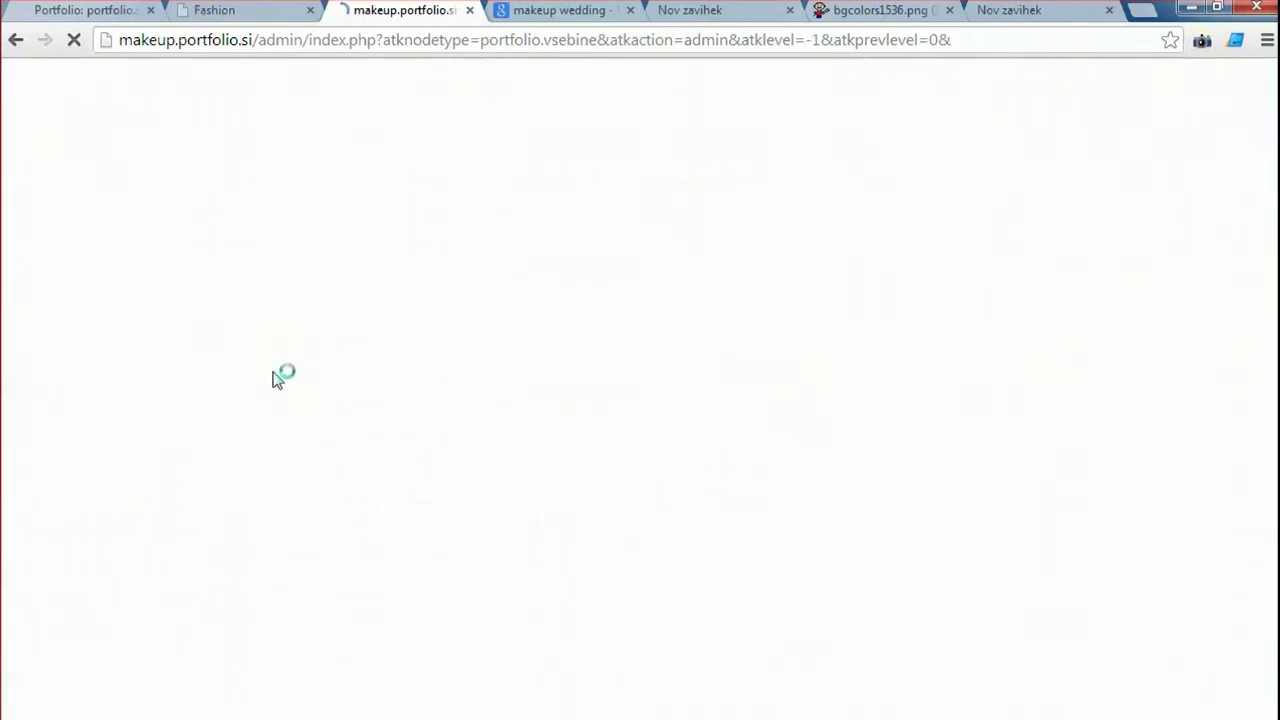
left_click(92, 176)
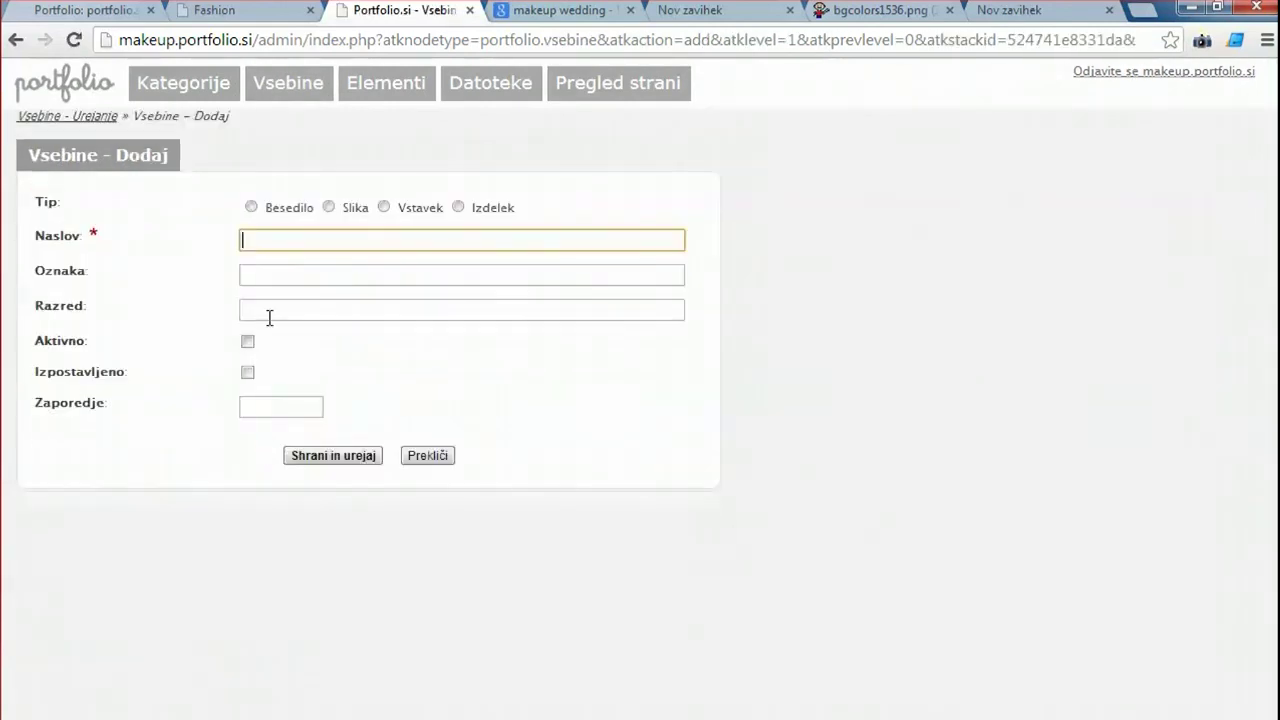
Set the new item to Vstavek embedded content and open the Fashion make up video on YouTube.
left_click(383, 206)
key("ctrl+t")
type("yout")
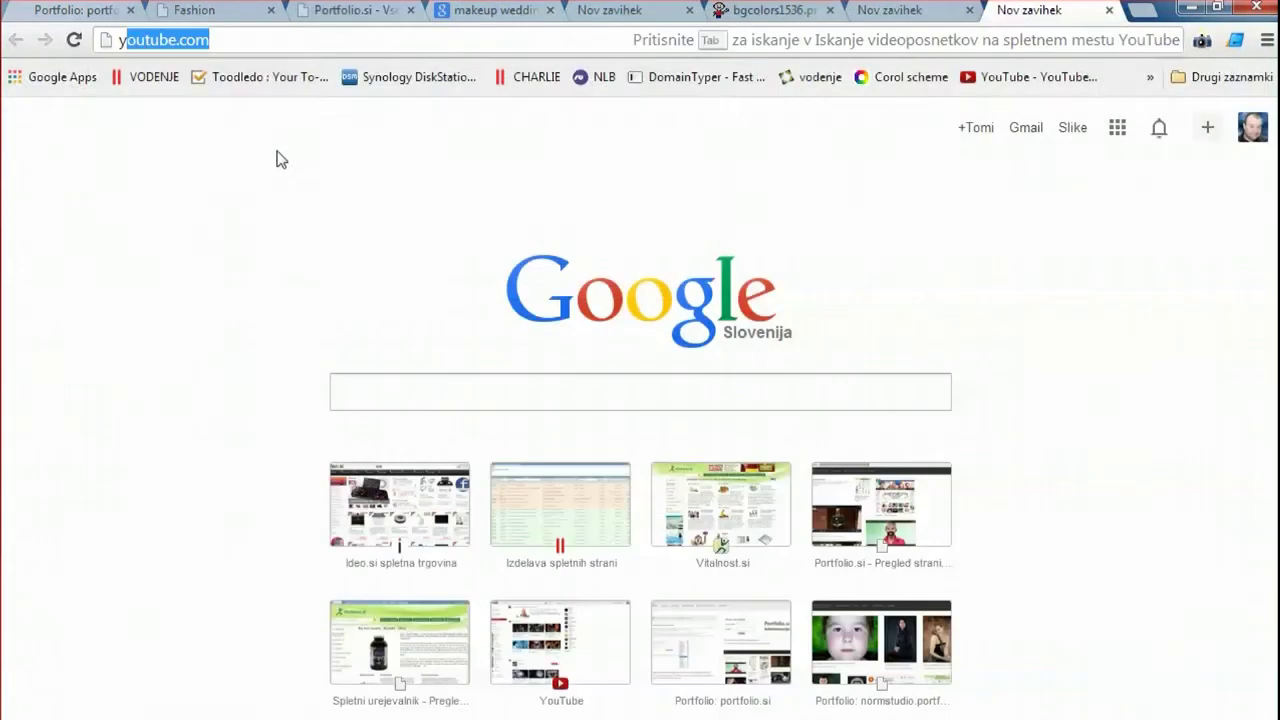
type("ube")
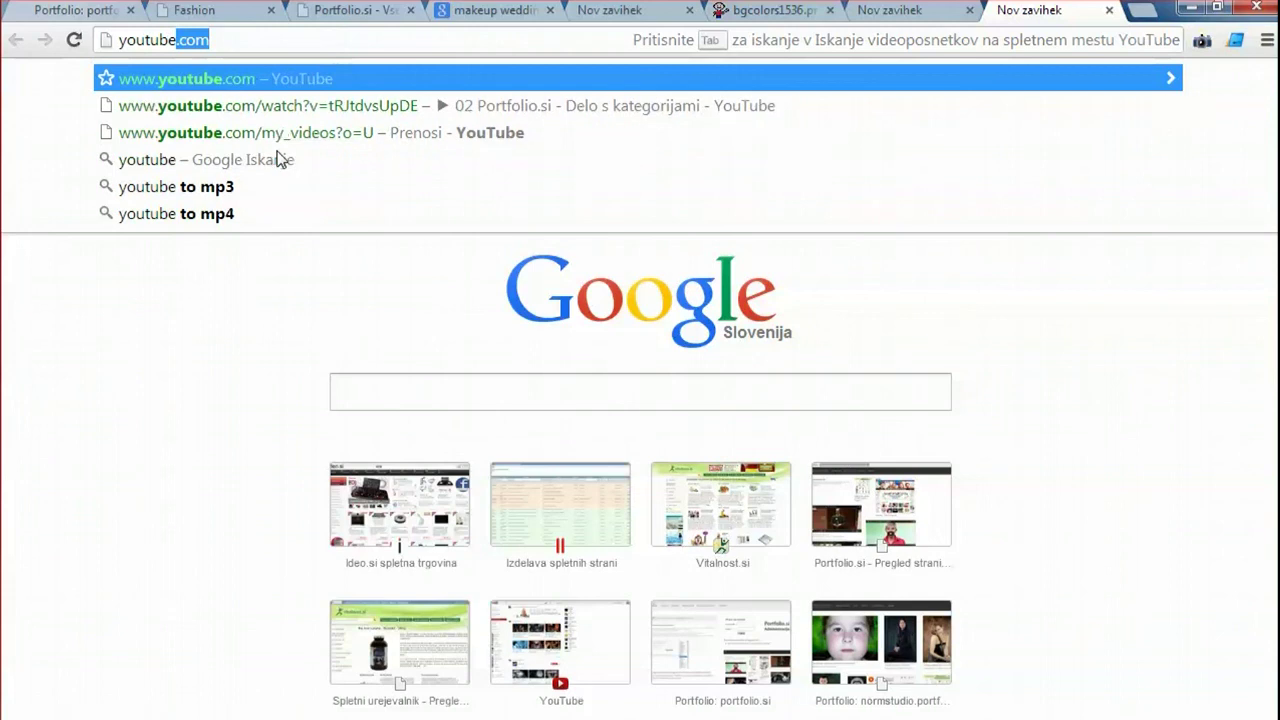
key("Return")
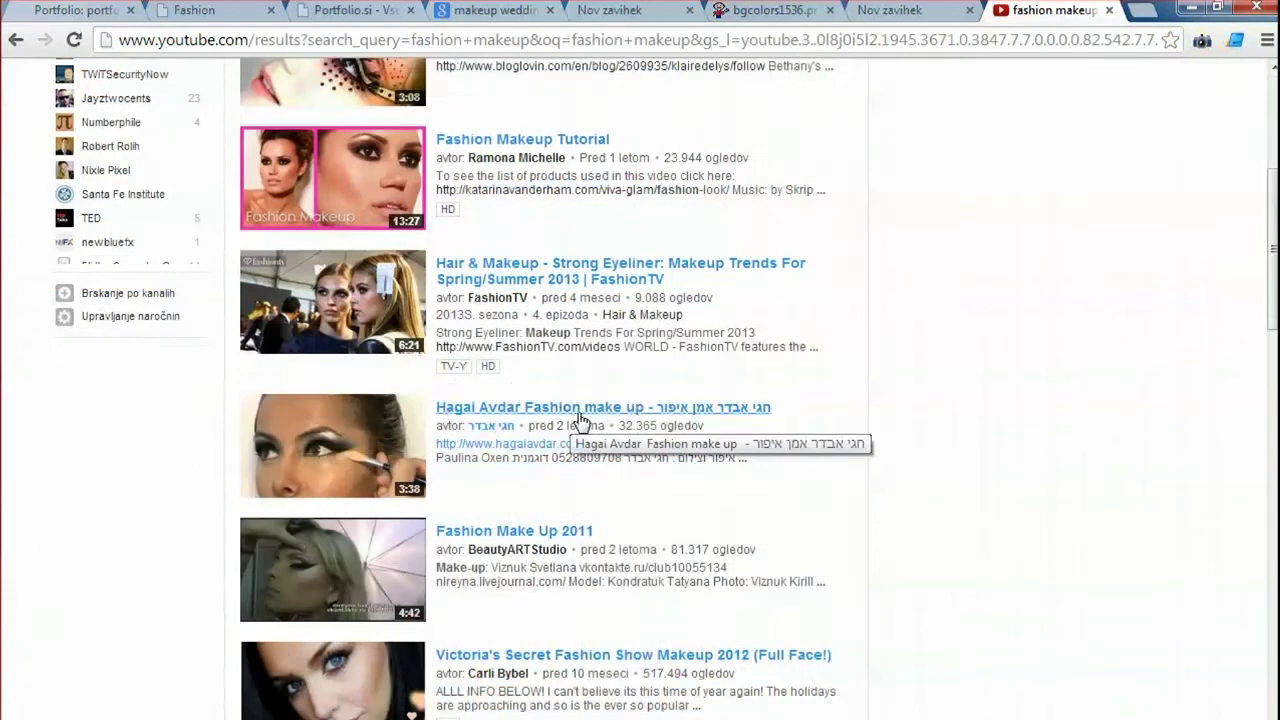
scroll(586, 343, "up", 5)
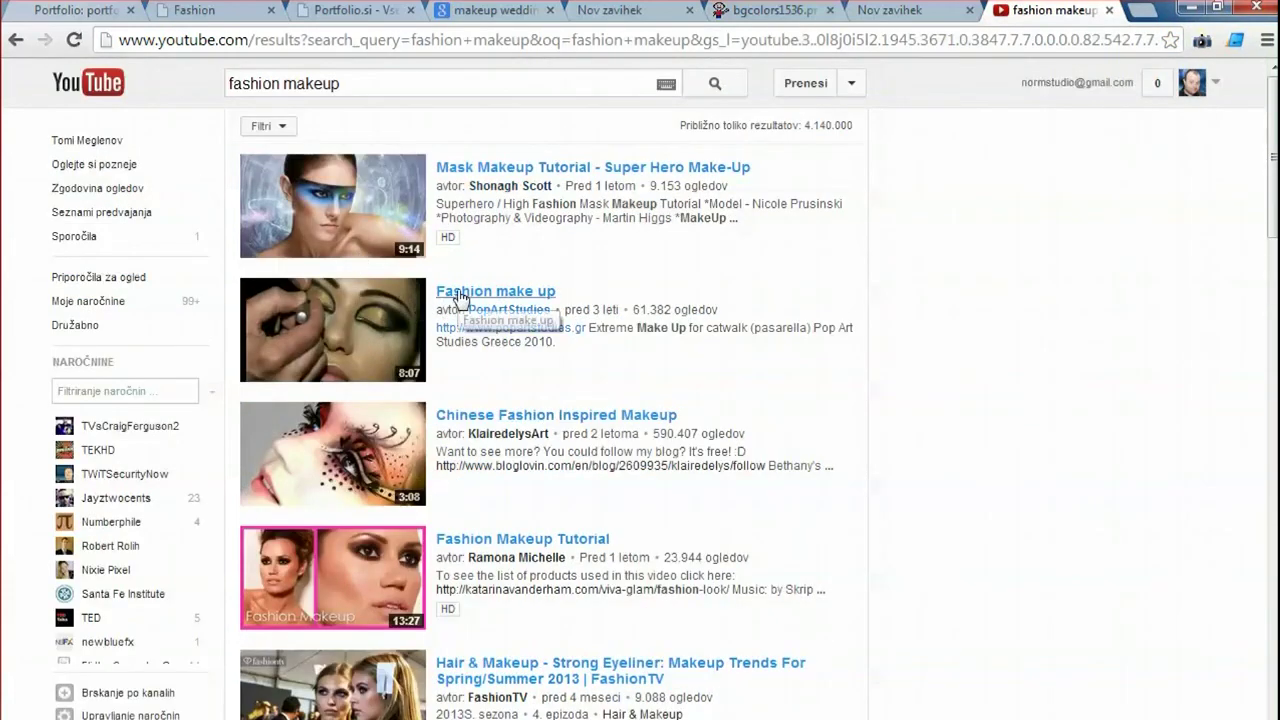
left_click(472, 295)
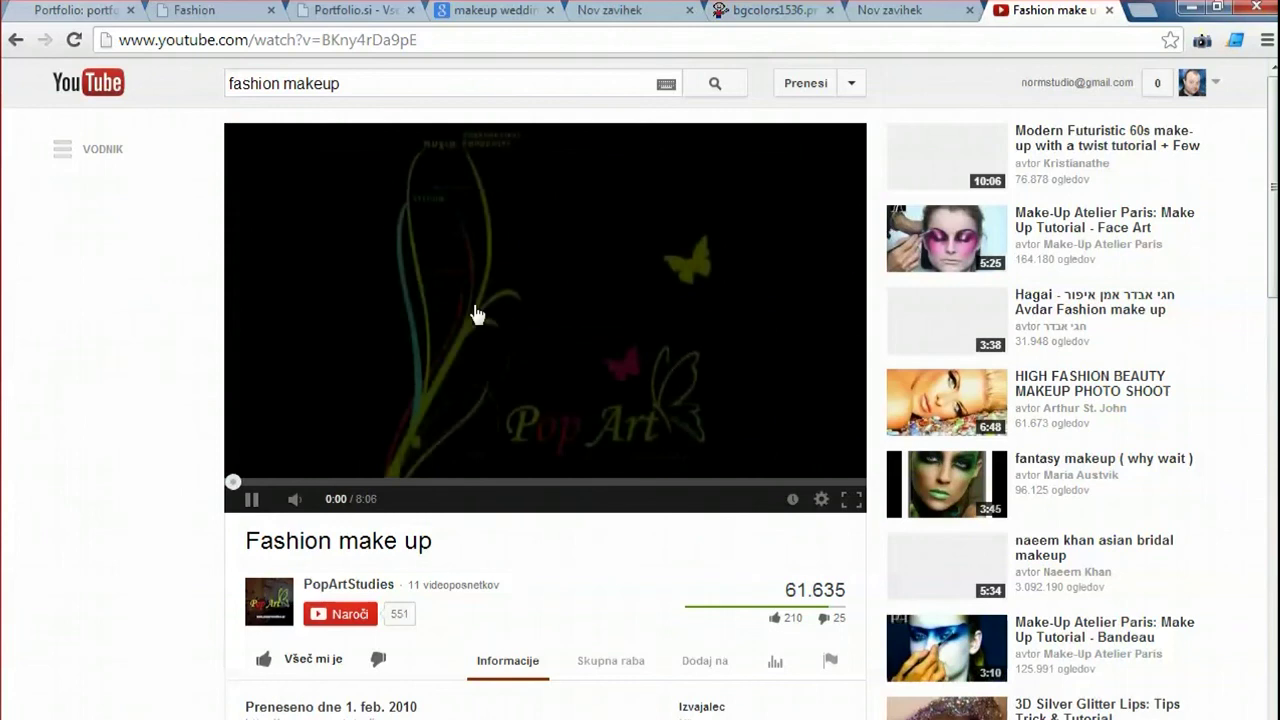
Pause the video and copy its iframe embed code from Skupna raba > Vdelaj.
left_click(268, 484)
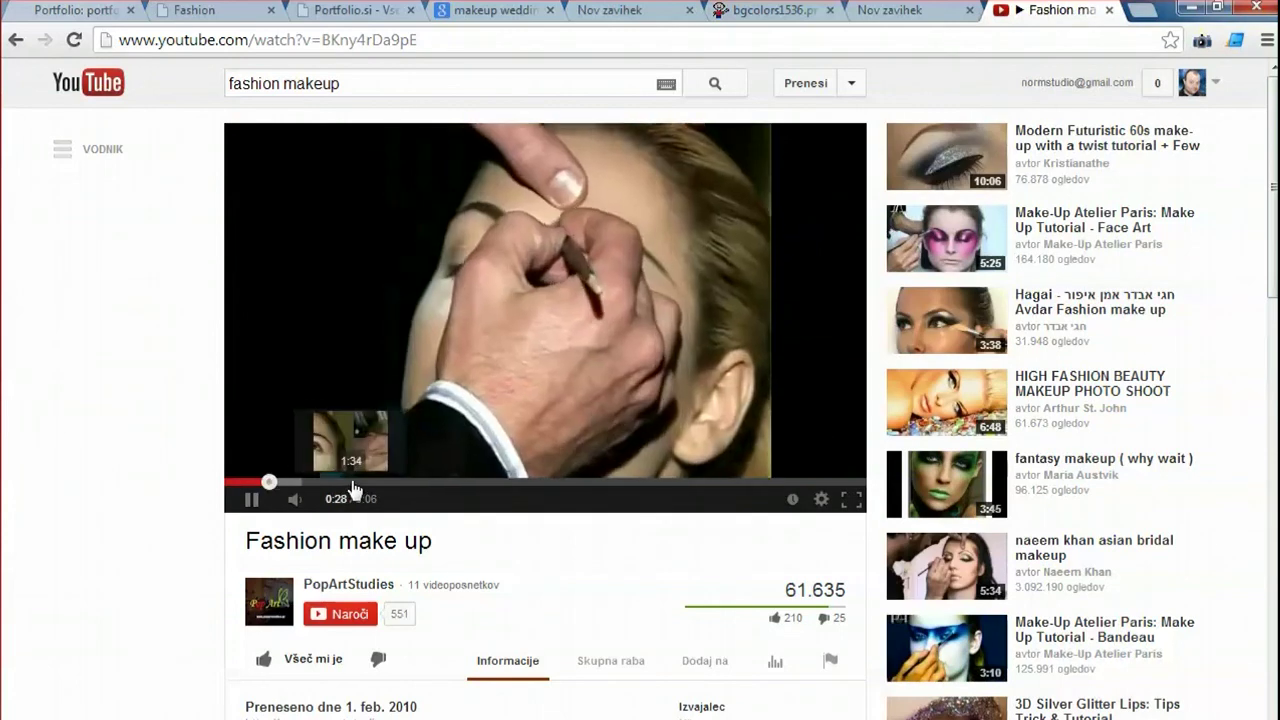
left_click(351, 484)
left_click(560, 251)
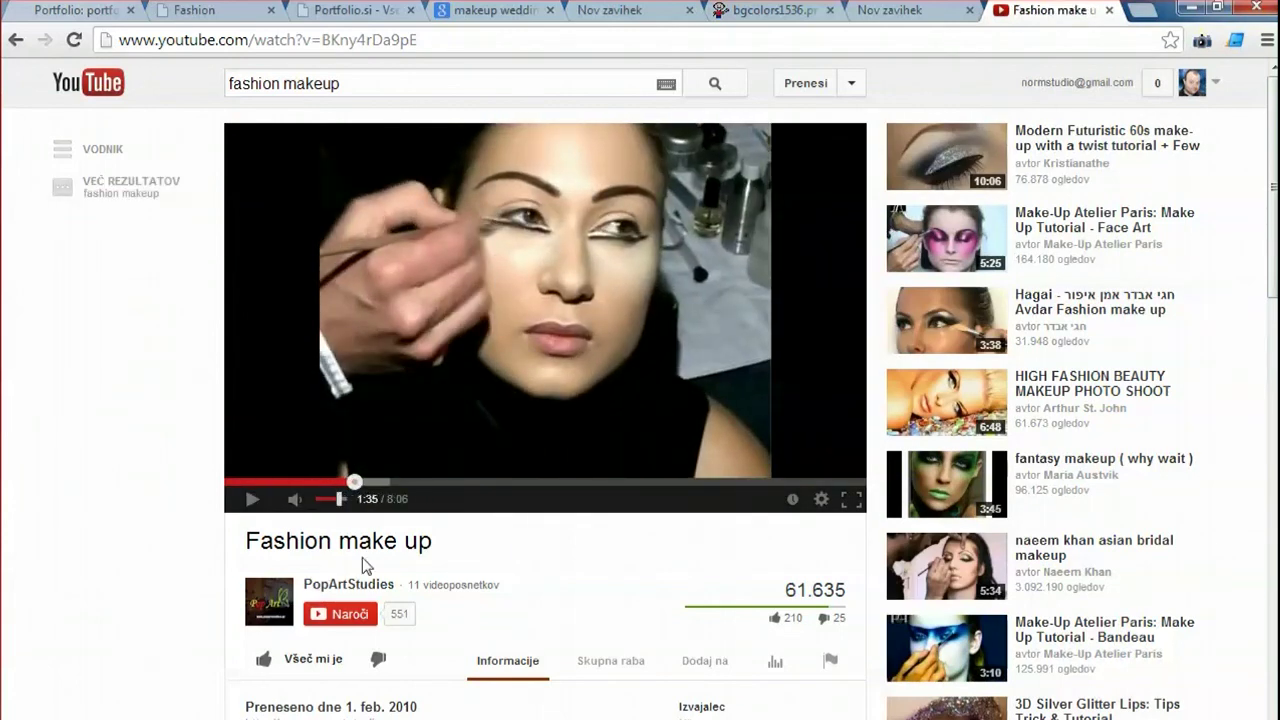
scroll(400, 560, "down", 2)
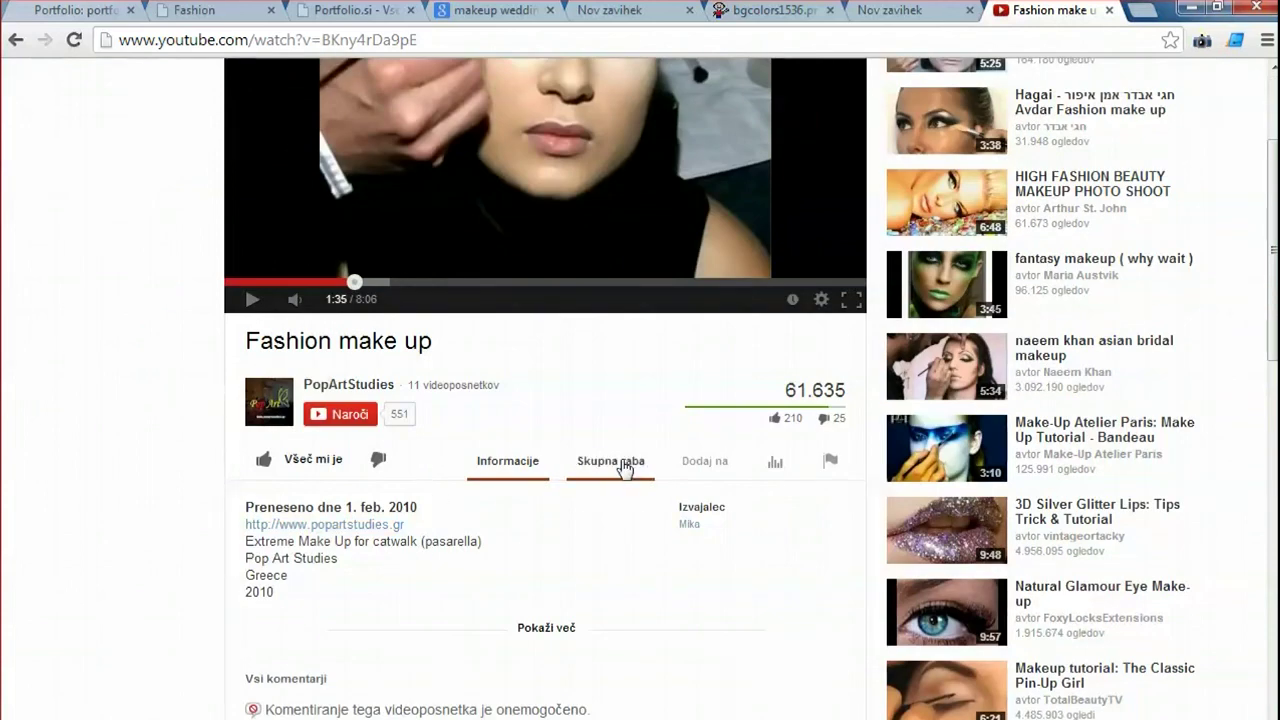
left_click(620, 466)
left_click(503, 519)
key("ctrl+c")
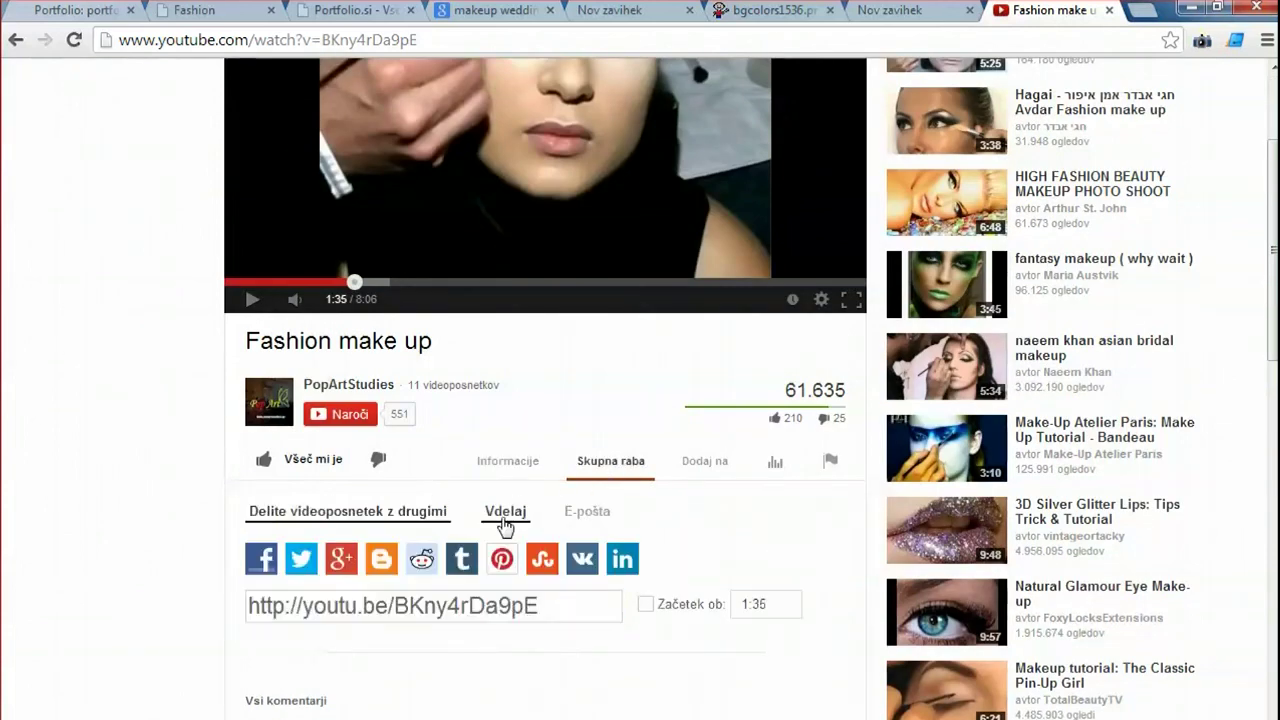
right_click(401, 571)
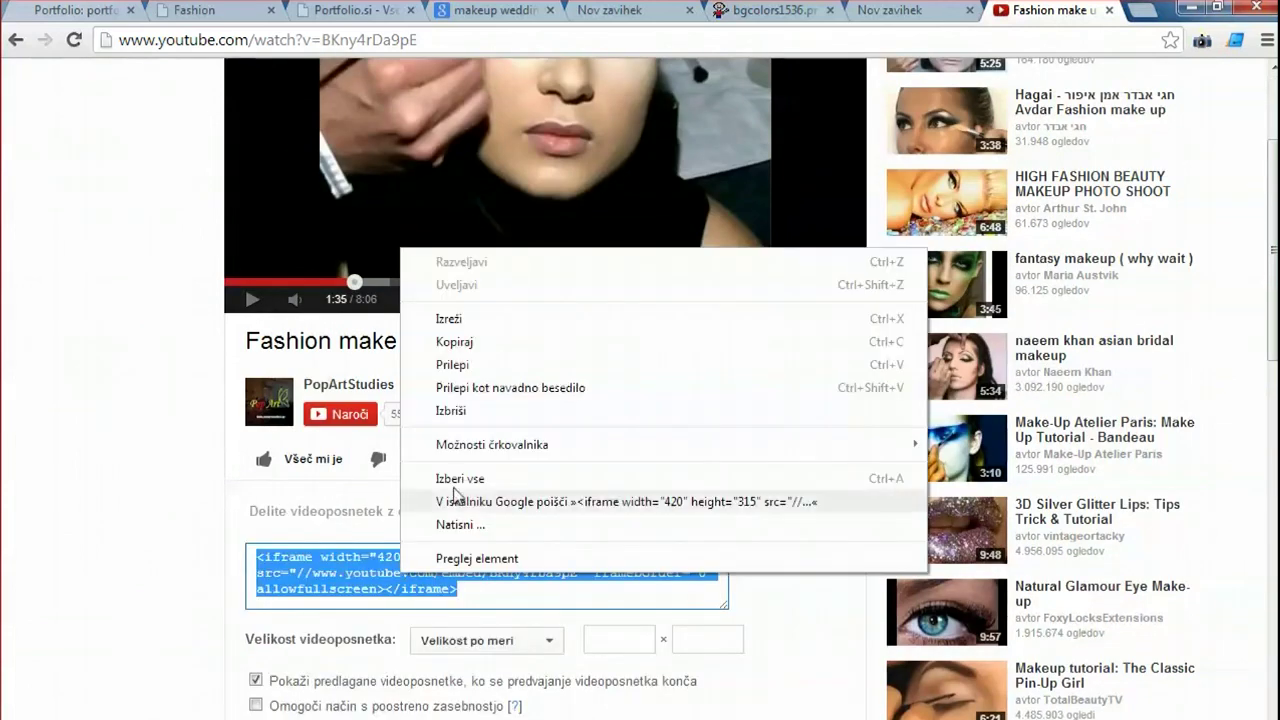
left_click(452, 341)
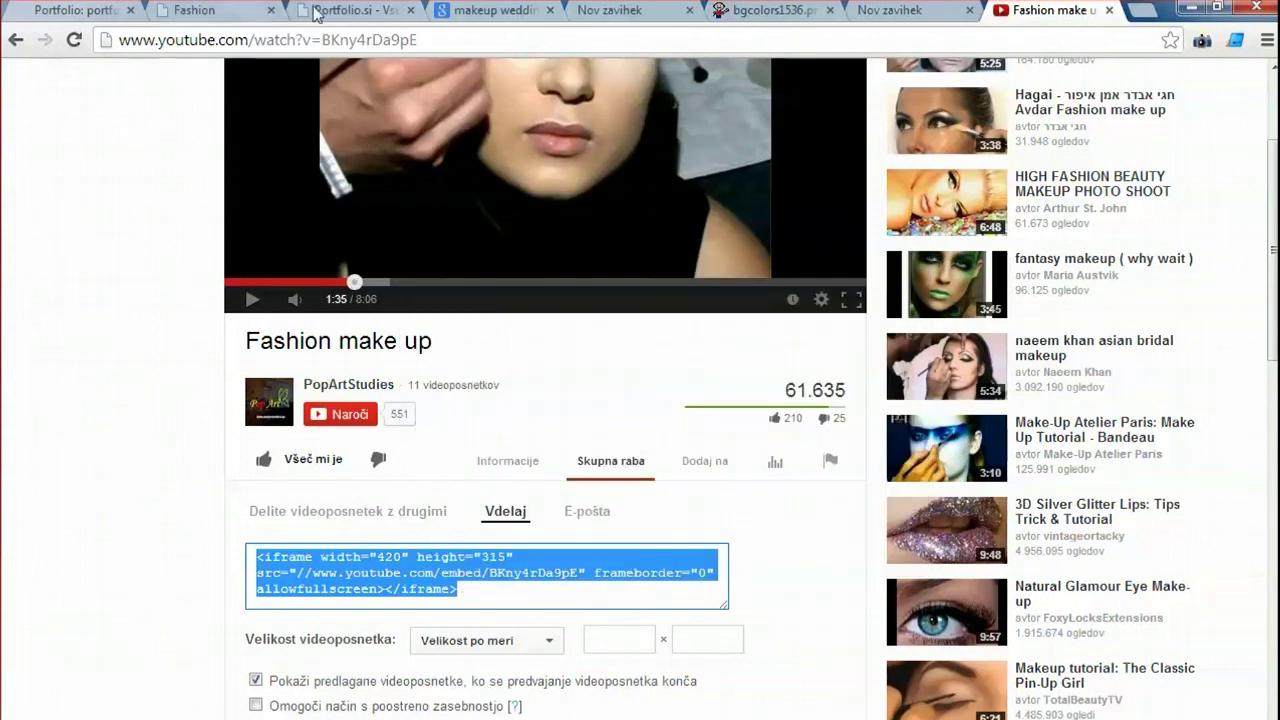
Paste the YouTube embed code into Vstavek and add the description 'To je video kako šminkam'.
left_click(330, 12)
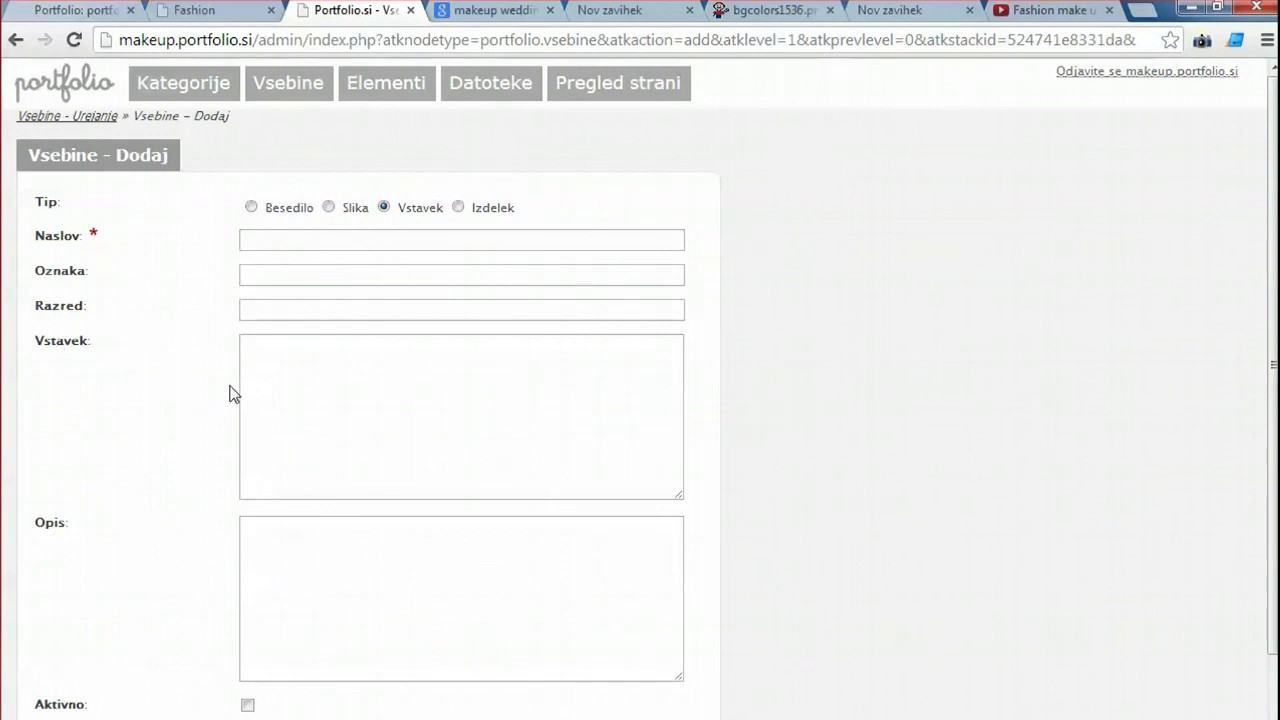
left_click(266, 357)
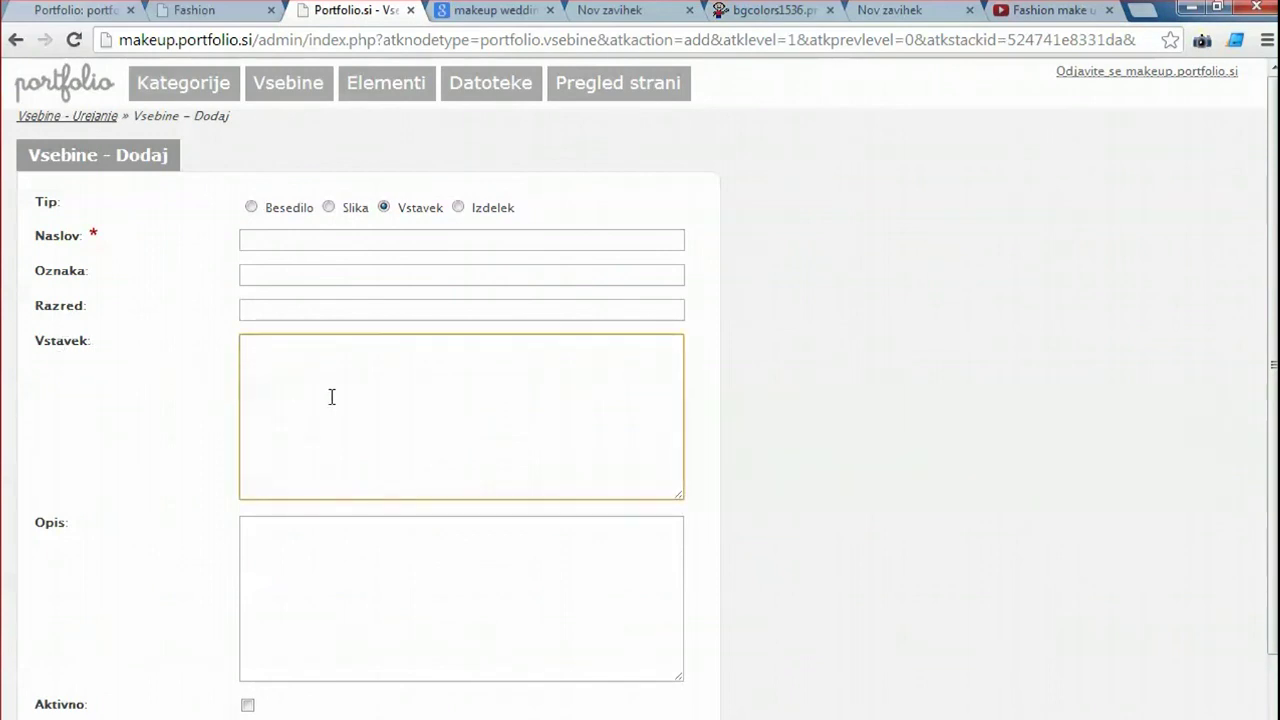
key("ctrl+v")
scroll(259, 457, "down", 3)
left_click(286, 438)
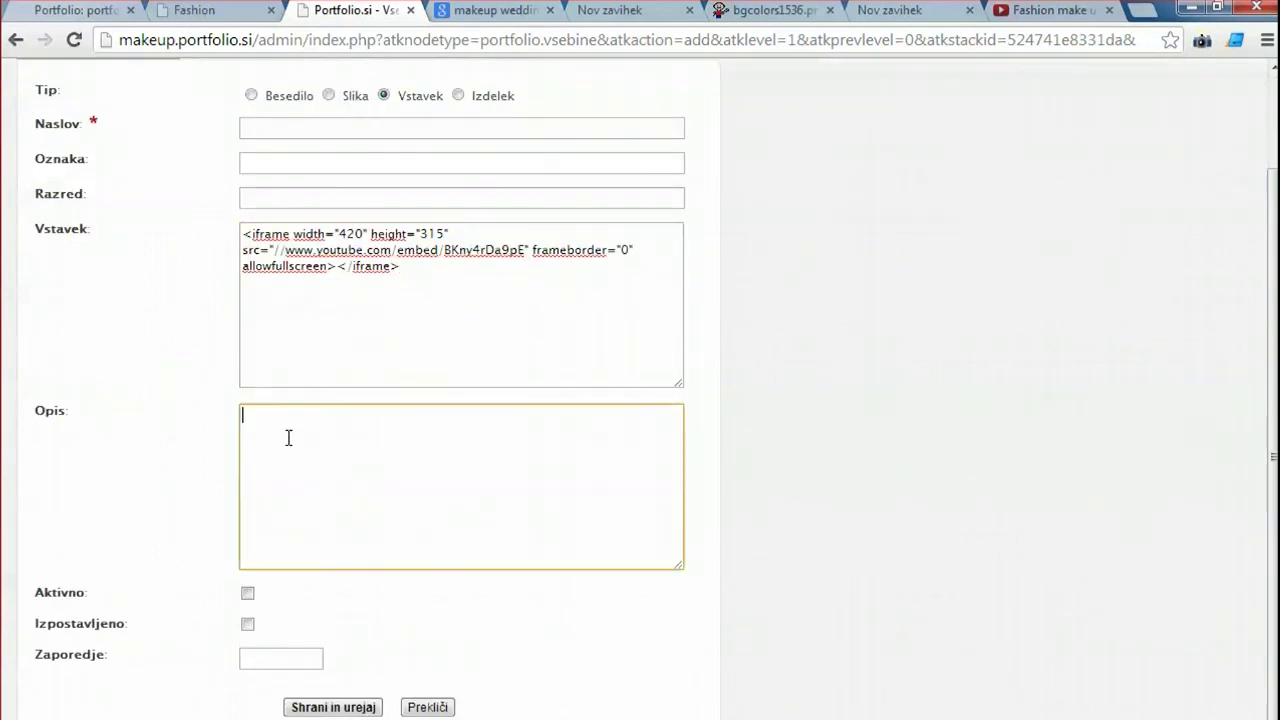
type("To je")
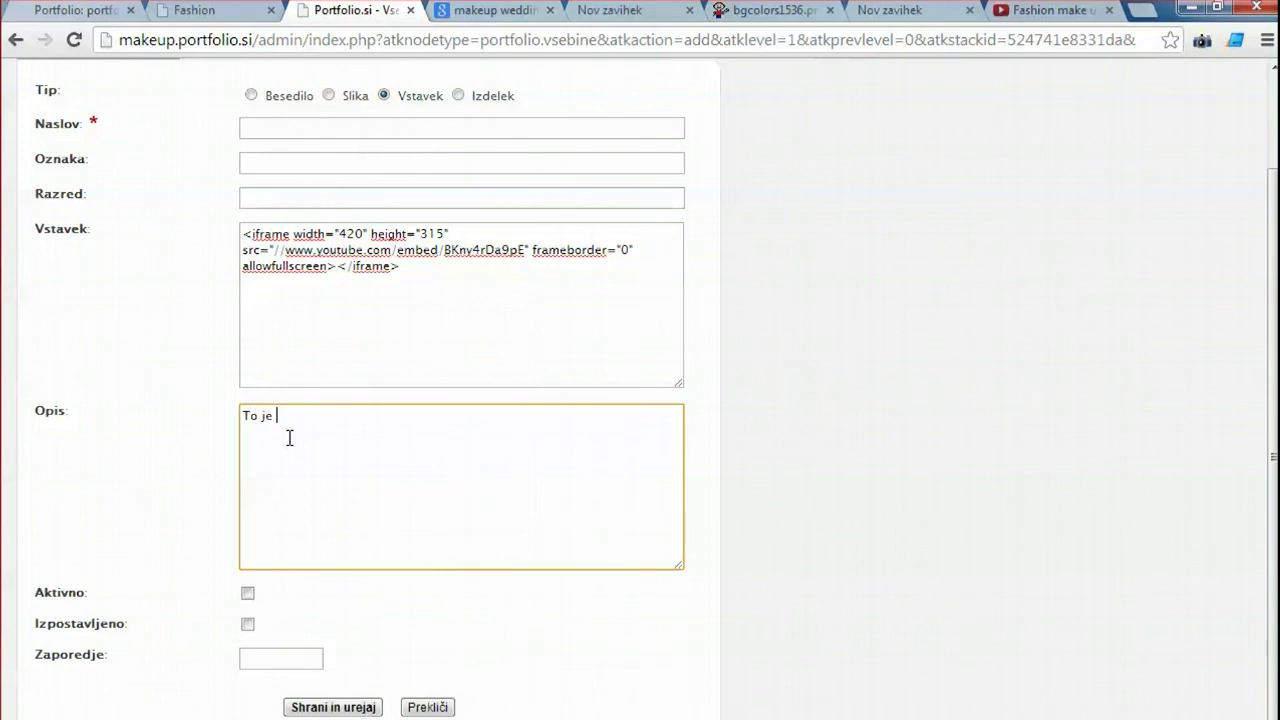
type(" video kako šminkam")
Mark the item active and title it 'Oglejte si kako šminkam'.
left_click(247, 593)
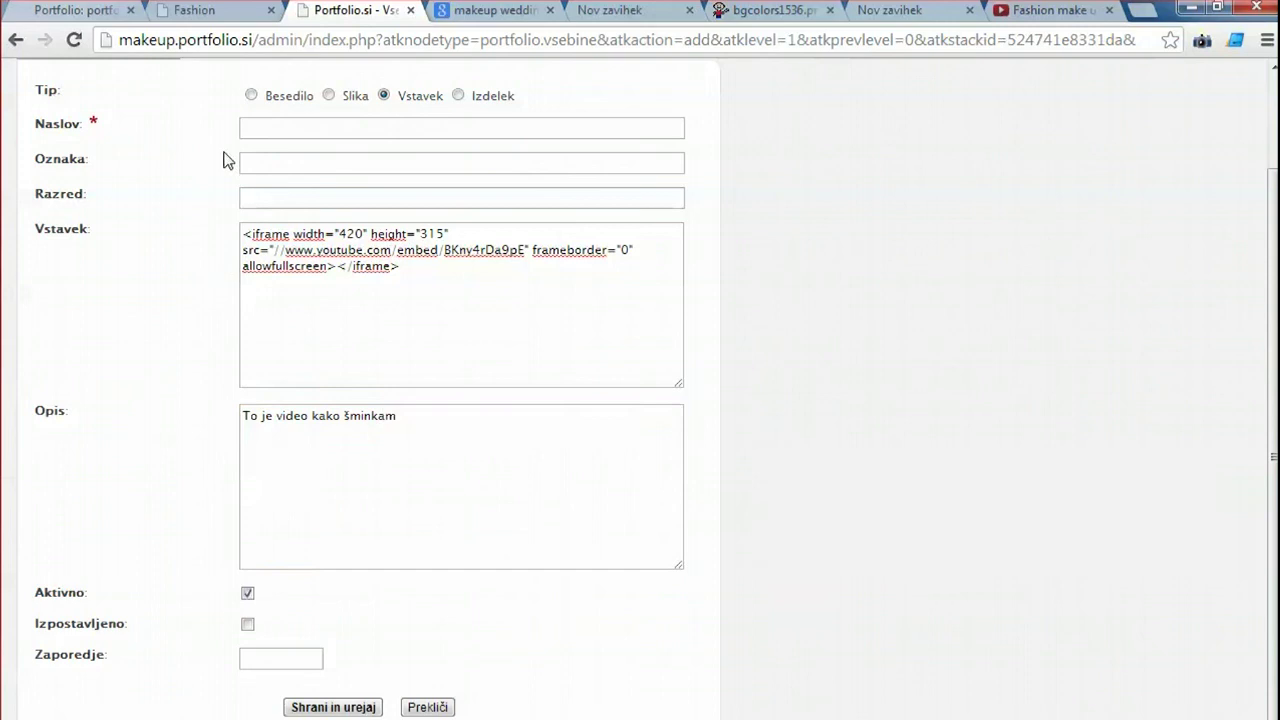
left_click(280, 123)
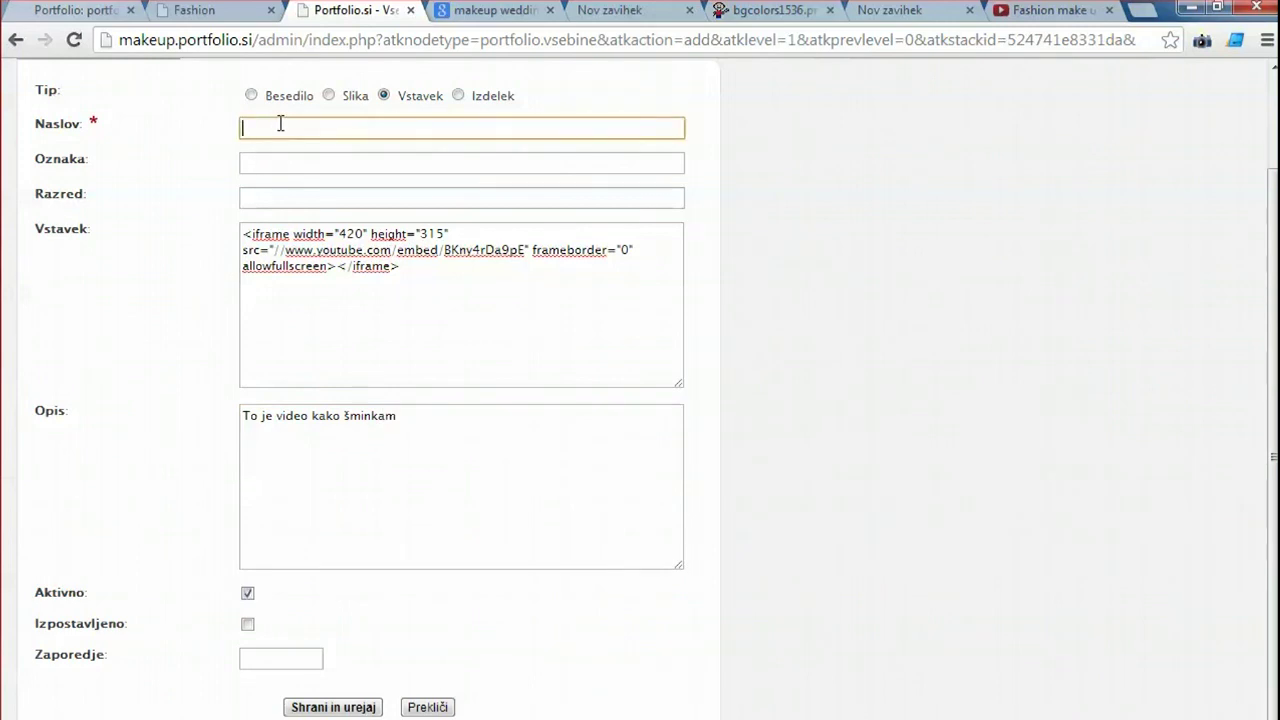
type("Oglejte si kako šminkam")
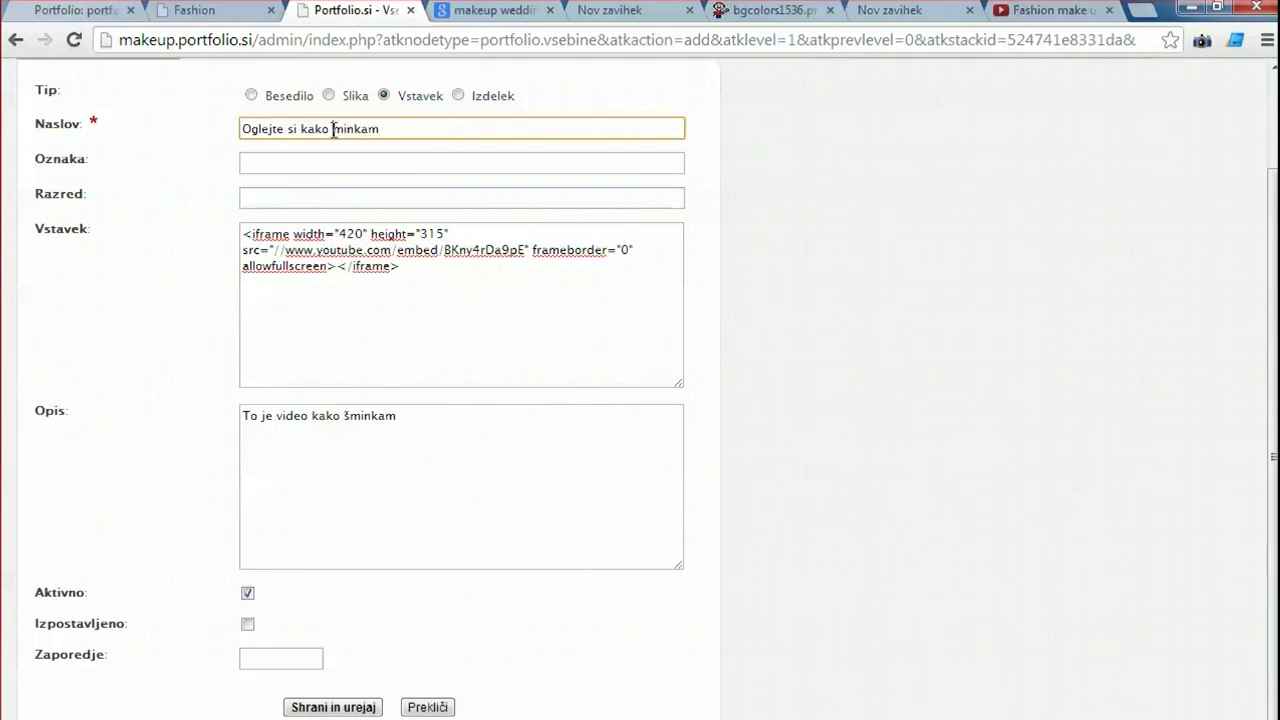
type("š")
scroll(420, 330, "up", 2)
scroll(336, 128, "down", 2)
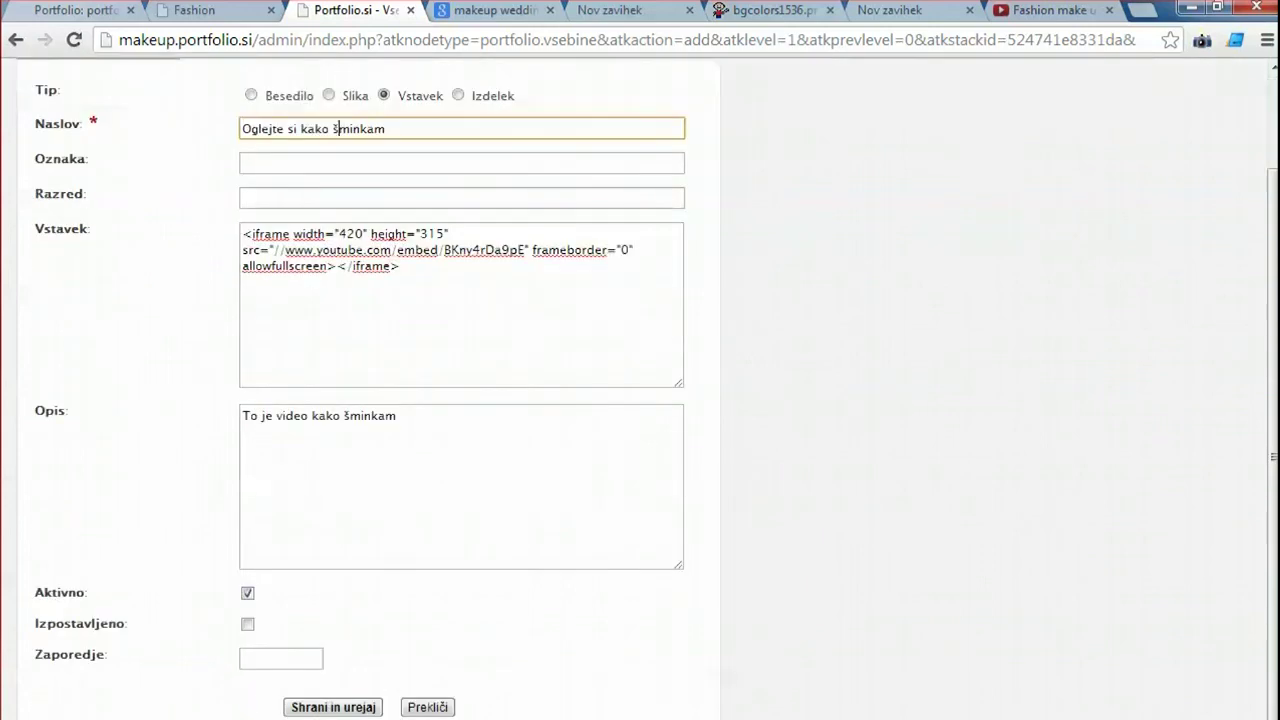
Save the video item under the Snemanje category and preview the site's SNEMANJE page.
left_click(330, 707)
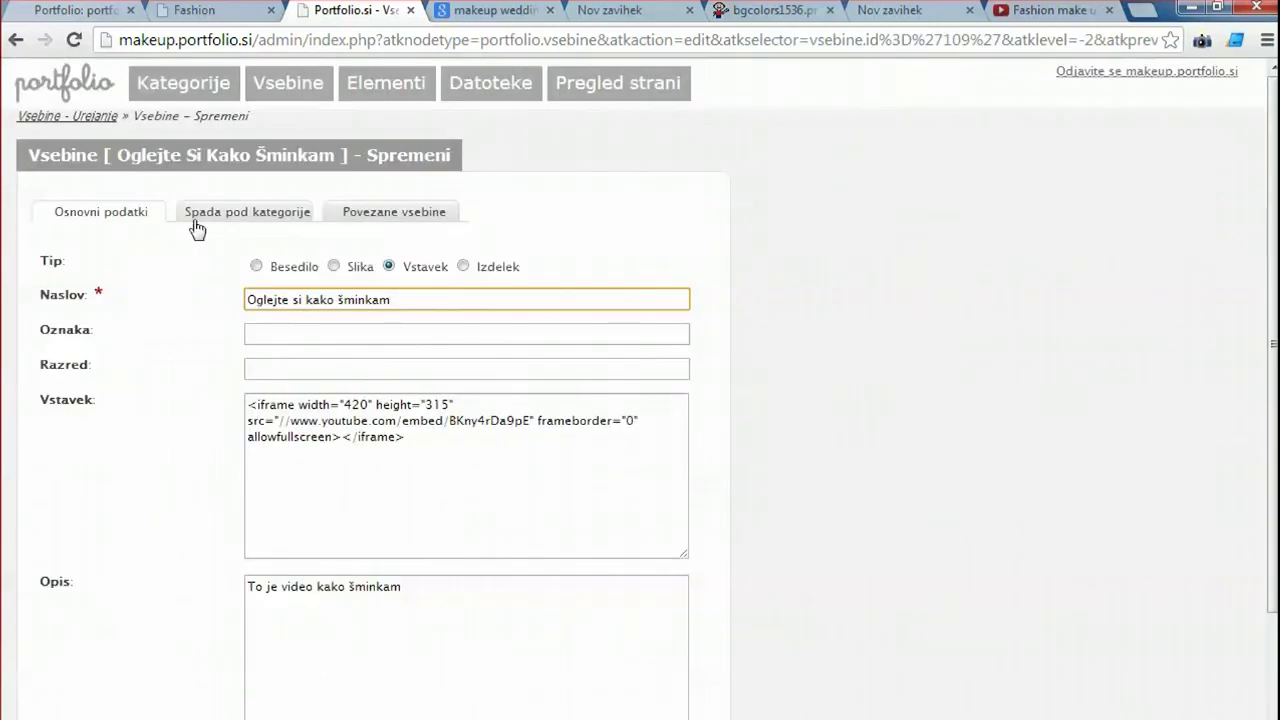
left_click(195, 222)
double_click(276, 317)
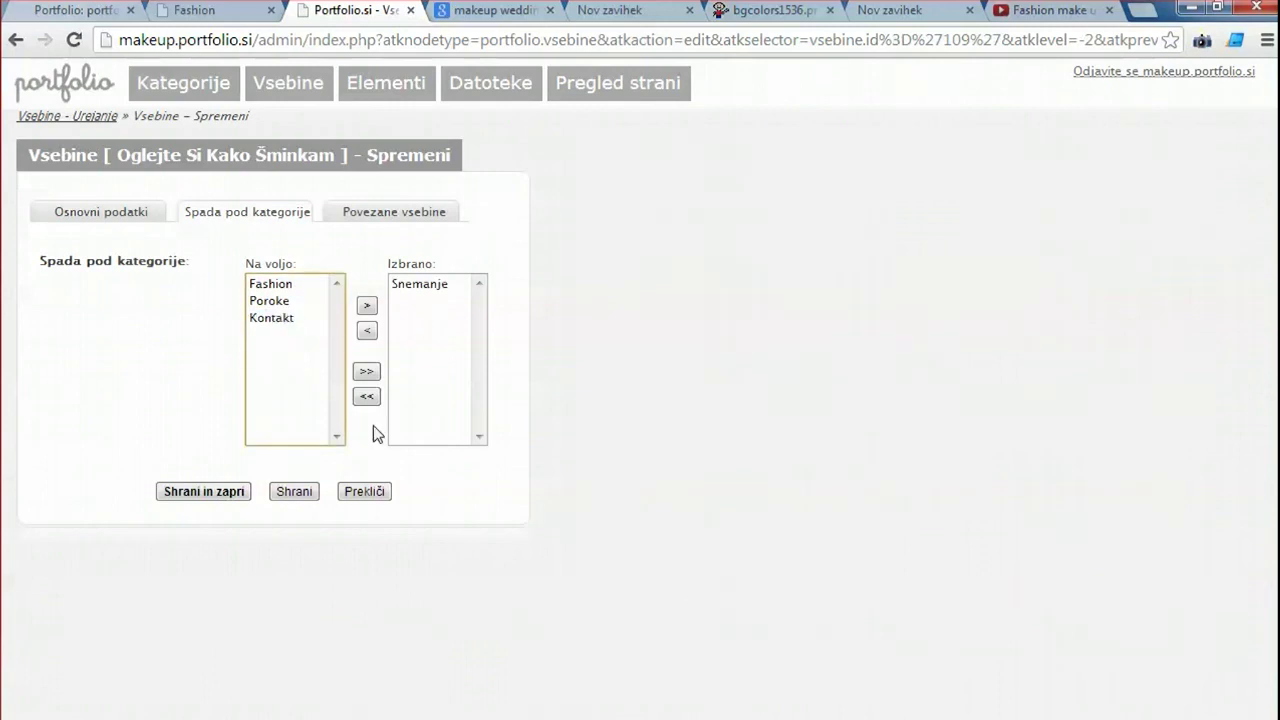
left_click(203, 491)
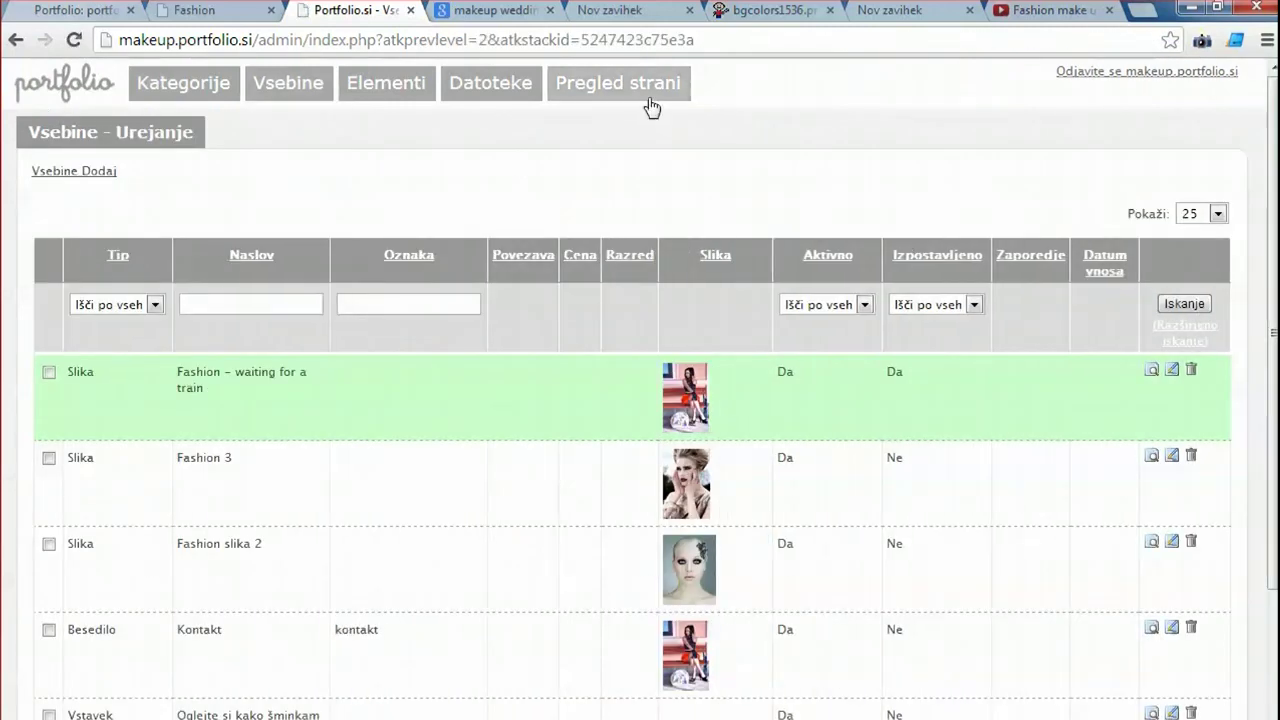
left_click(651, 106)
left_click(355, 150)
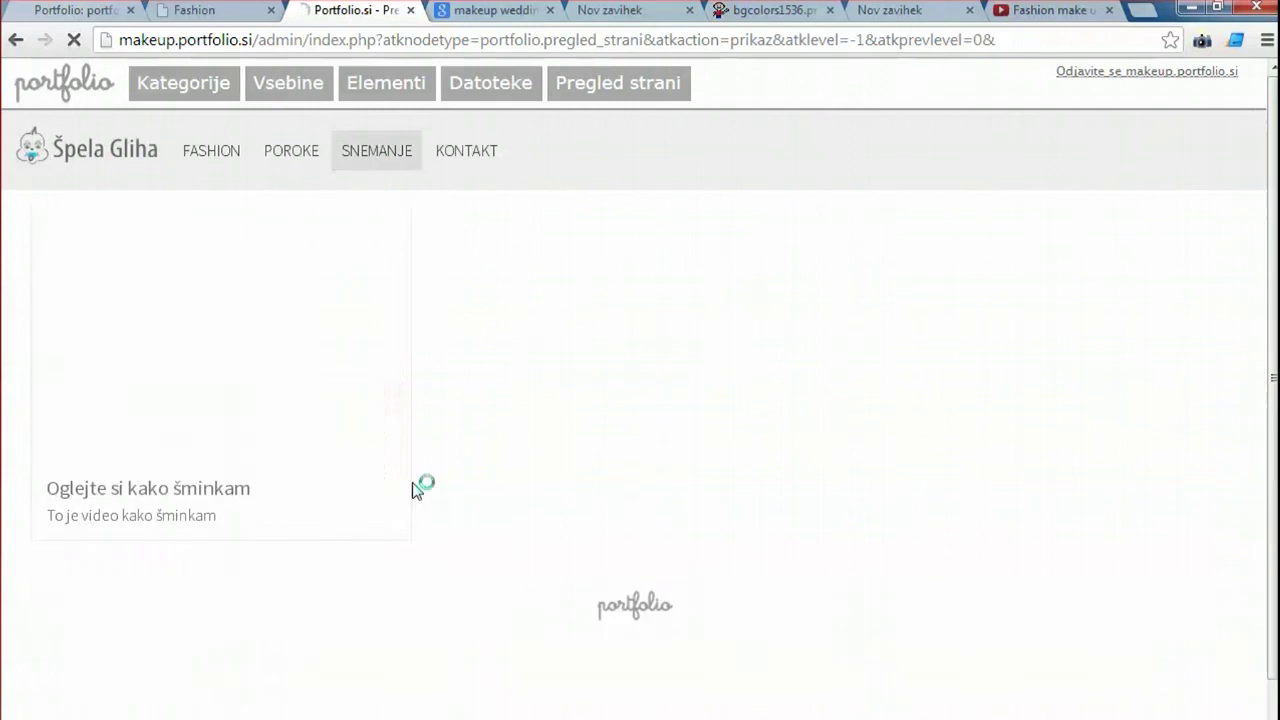